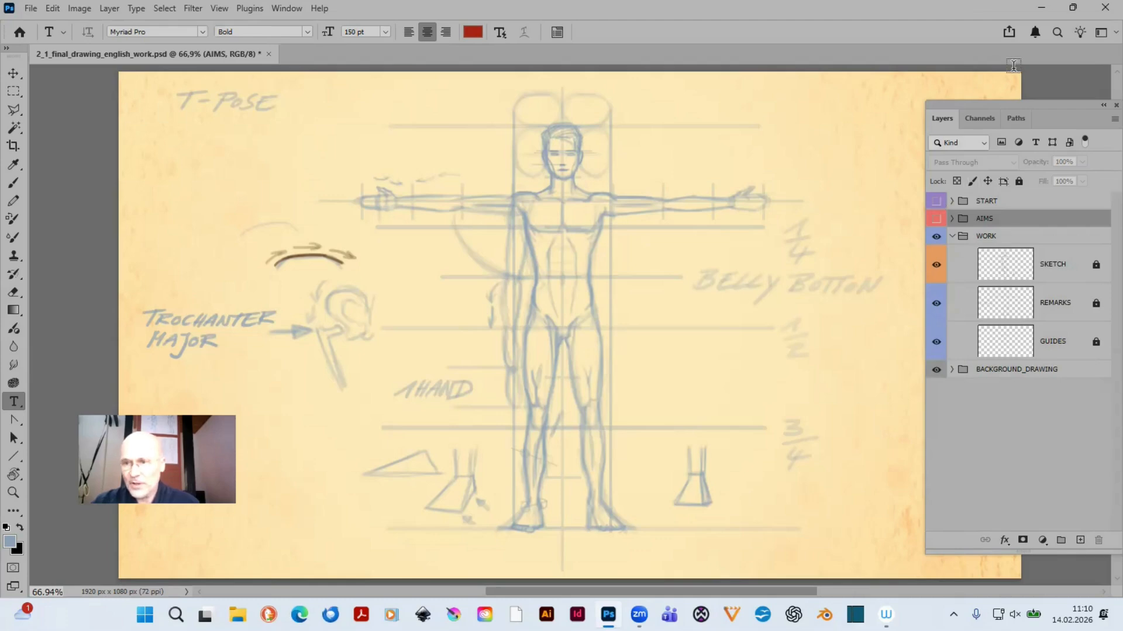
# - Inspect what the GUIDES, REMARKS and SKETCH layers contain by hiding and showing each one in turn
pyautogui.moveTo(1018, 105); pyautogui.dragTo(794, 104)
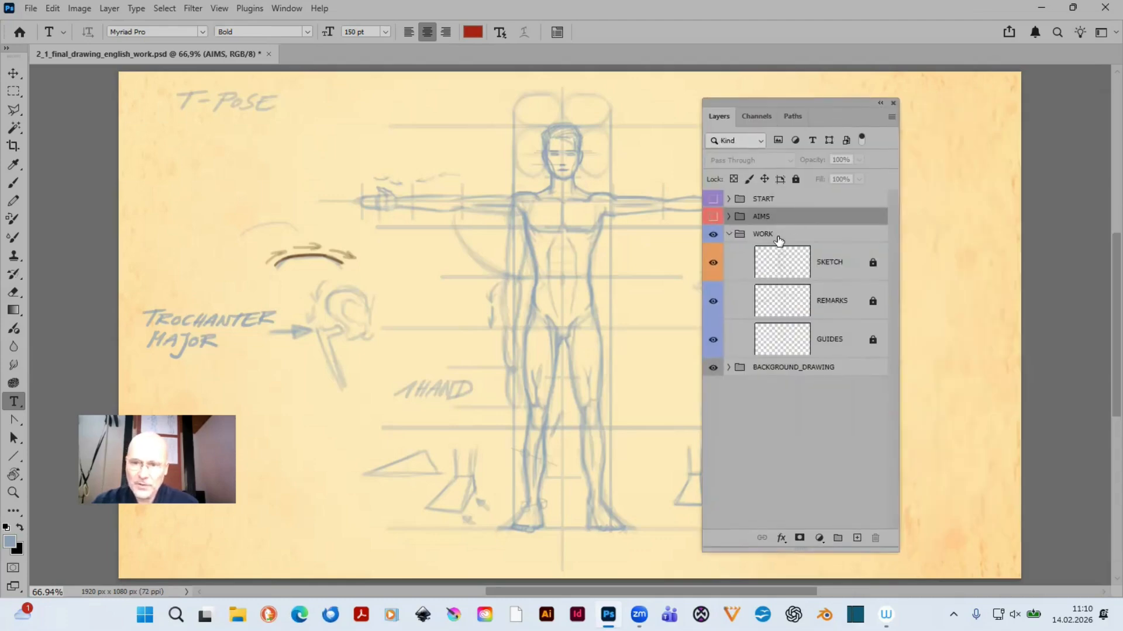
pyautogui.click(713, 340)
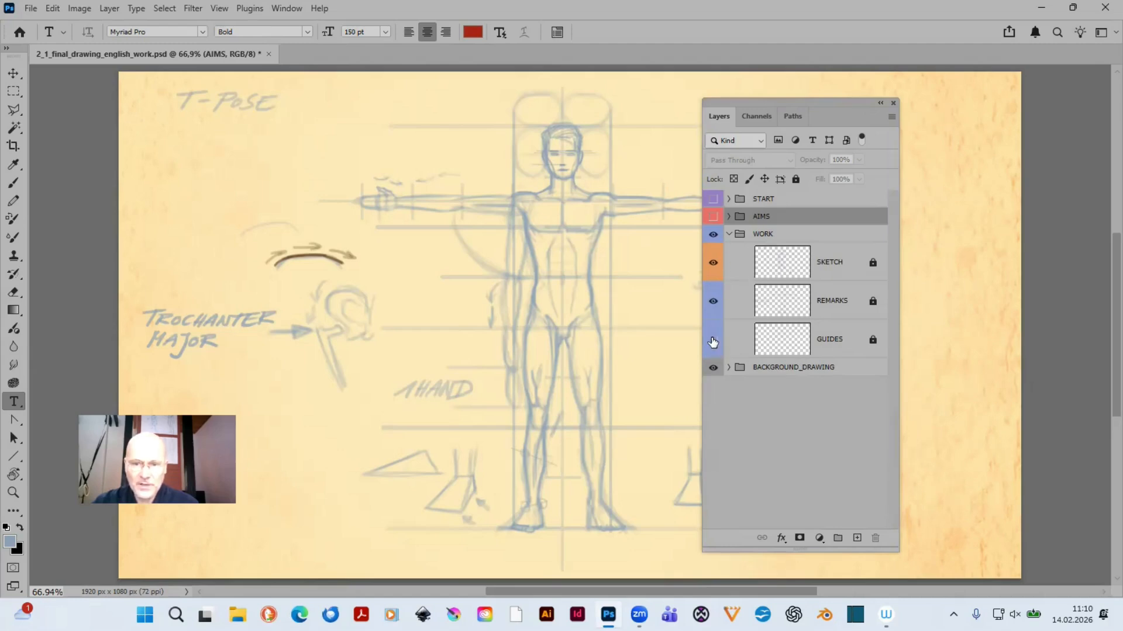
pyautogui.click(713, 341)
pyautogui.click(714, 303)
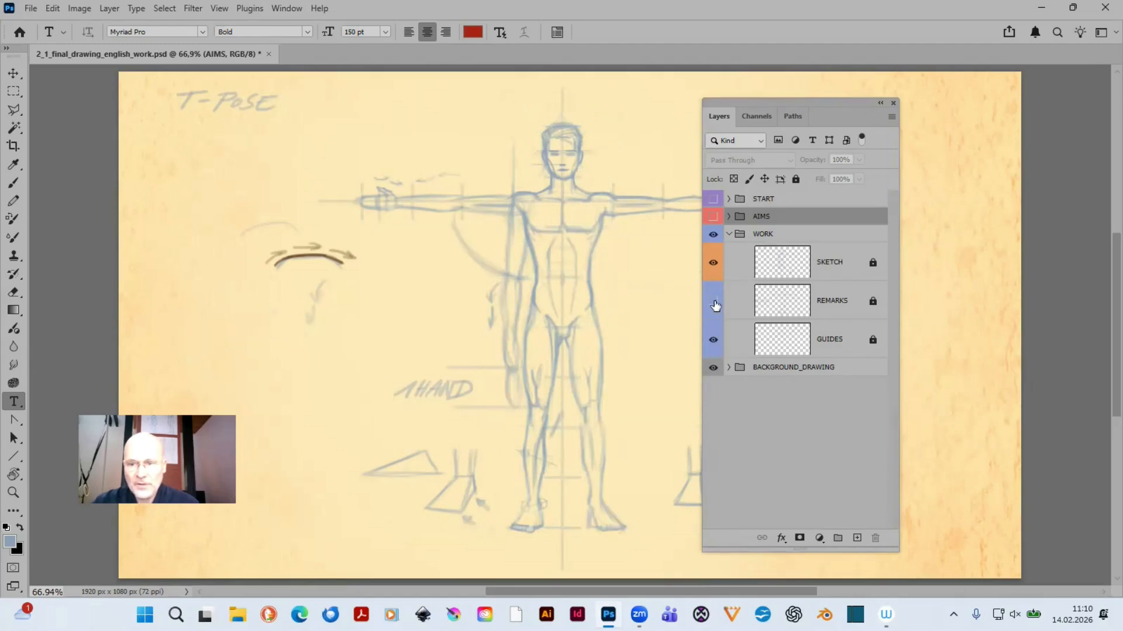
pyautogui.click(713, 303)
pyautogui.click(714, 303)
pyautogui.click(713, 303)
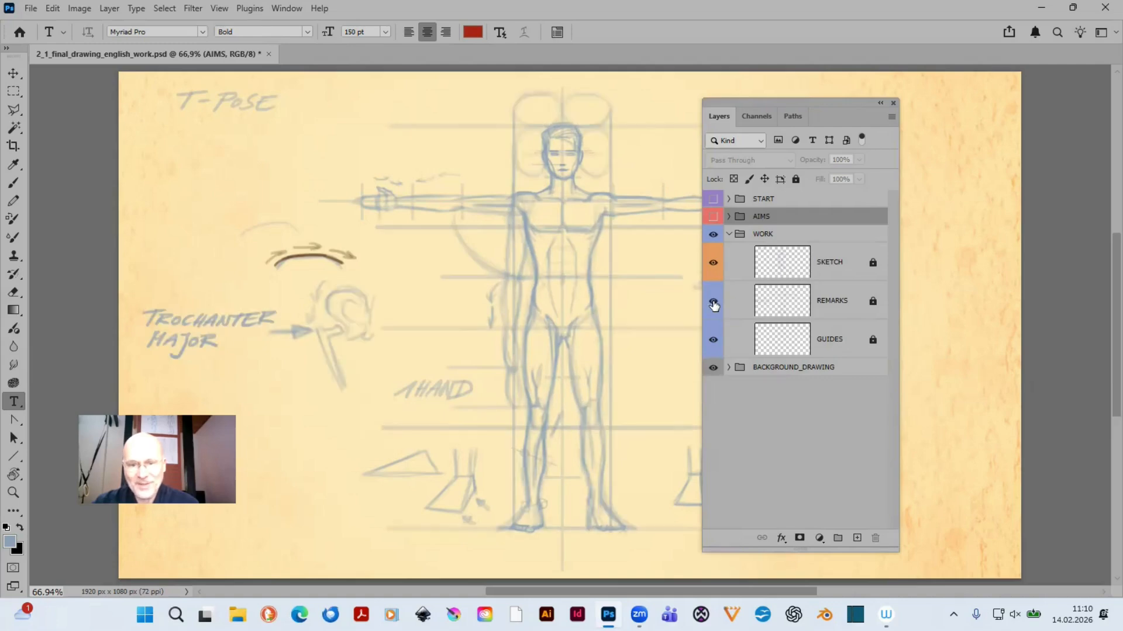
pyautogui.click(712, 266)
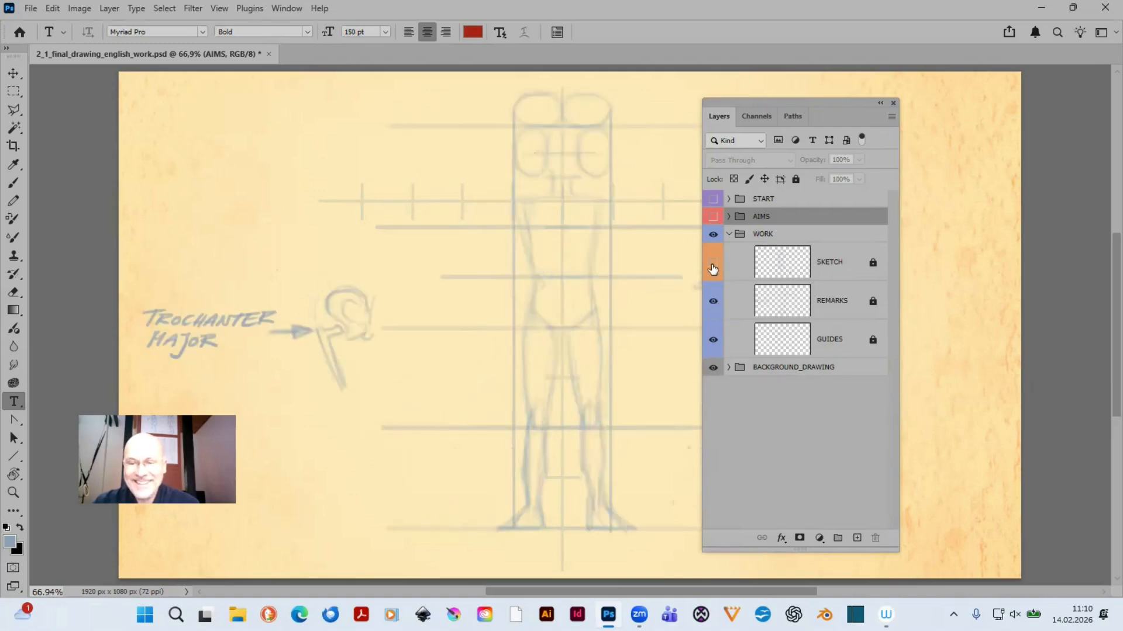
pyautogui.click(712, 266)
pyautogui.moveTo(715, 103); pyautogui.dragTo(839, 110)
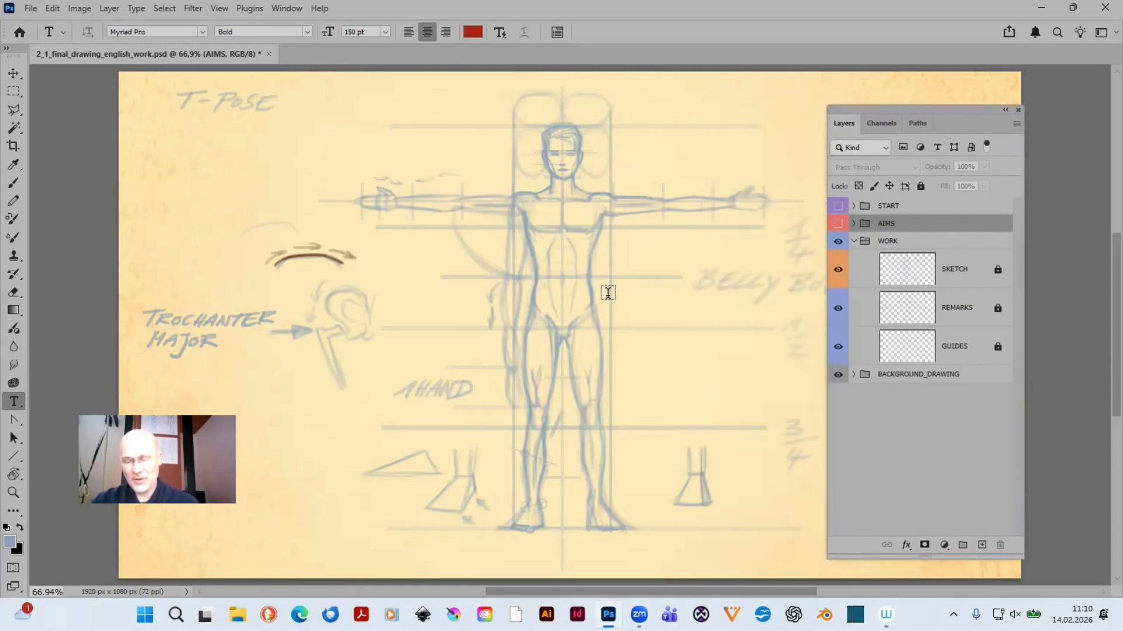
# - Unlock the GUIDES layer, set its opacity to 40% and lock it again
pyautogui.click(957, 350)
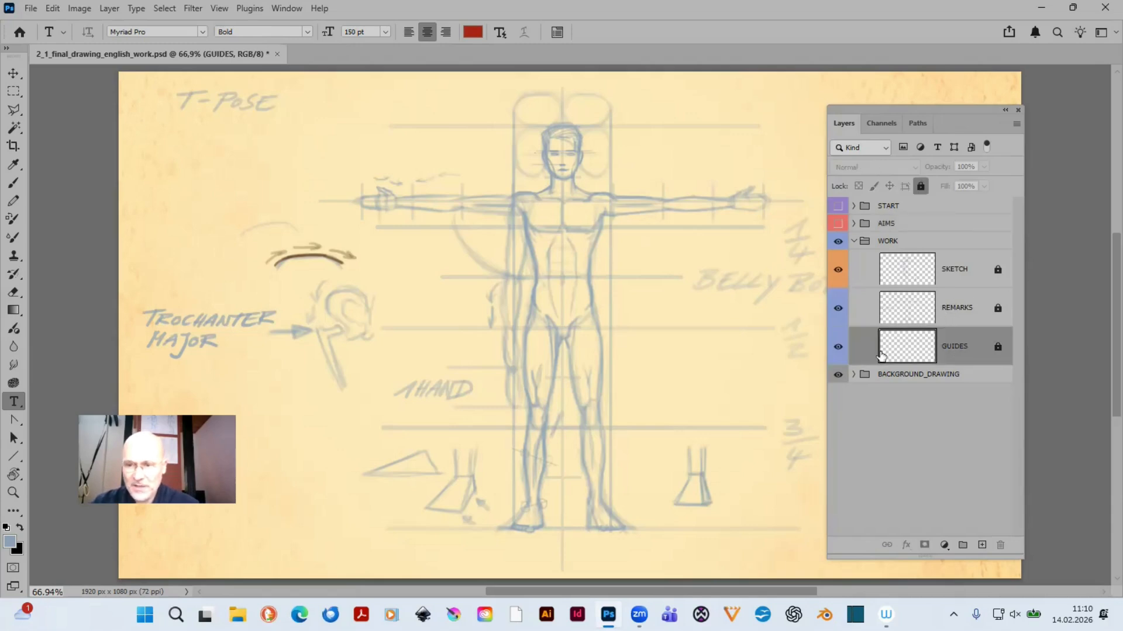
pyautogui.click(996, 349)
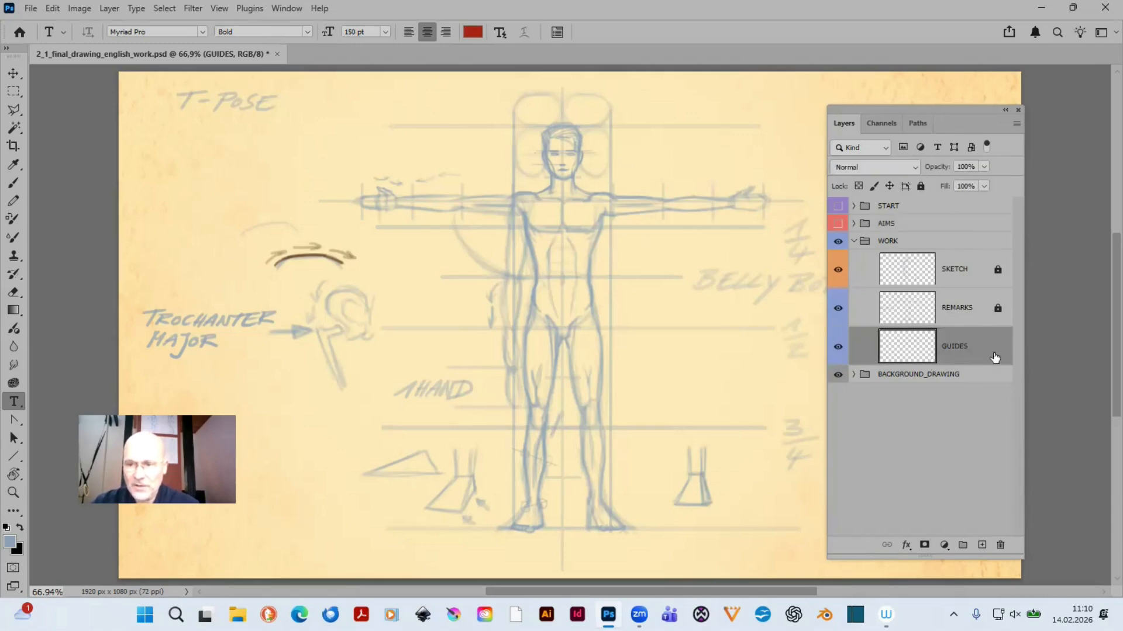
pyautogui.click(962, 167)
pyautogui.write('40')
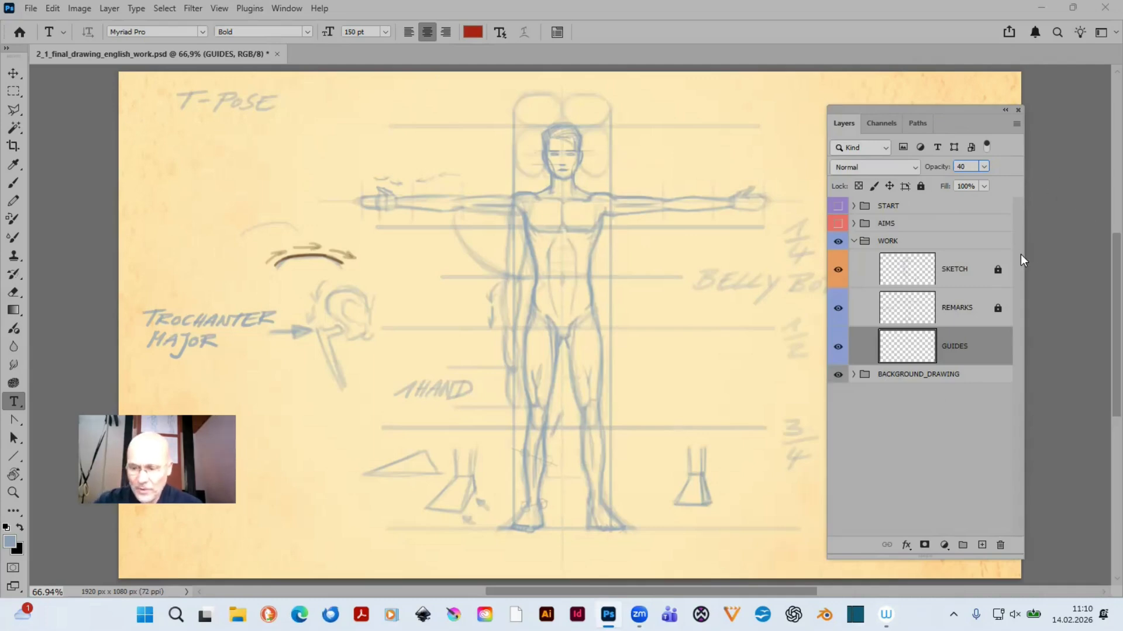
pyautogui.press('Return')
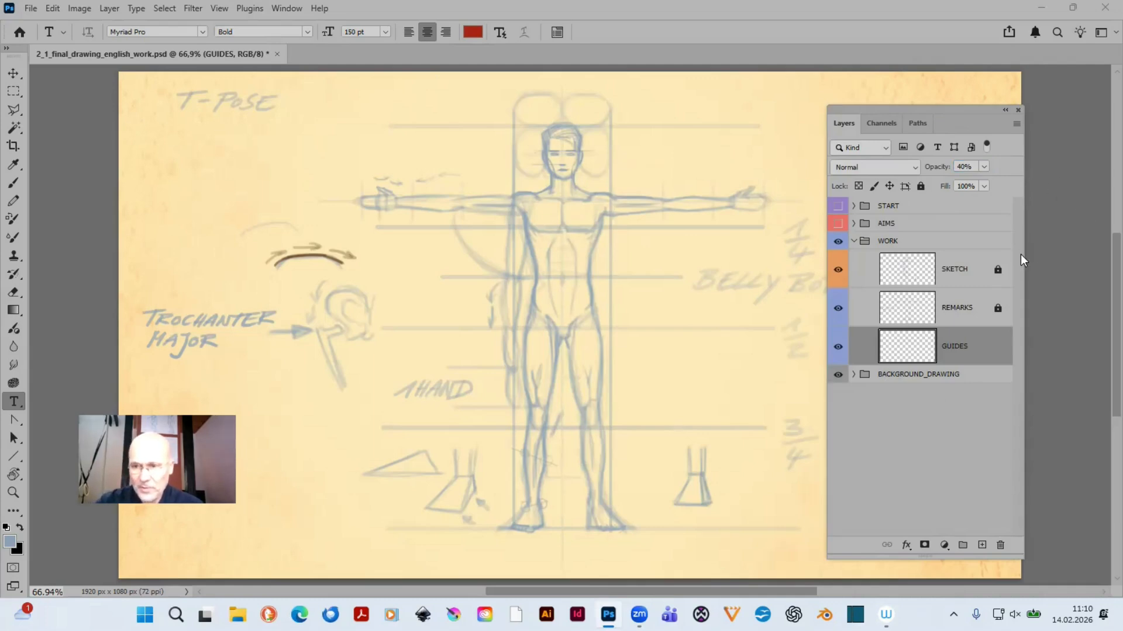
pyautogui.click(920, 187)
# - Unlock the REMARKS layer, set its opacity to 40% and lock it again
pyautogui.click(997, 308)
pyautogui.click(966, 319)
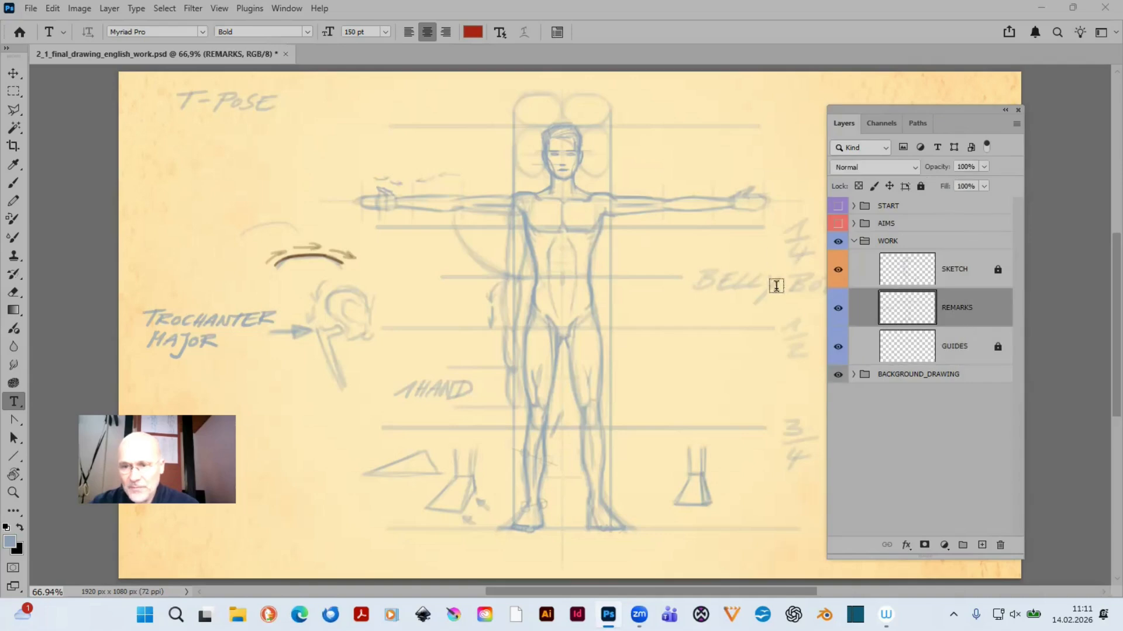
pyautogui.click(961, 166)
pyautogui.write('40')
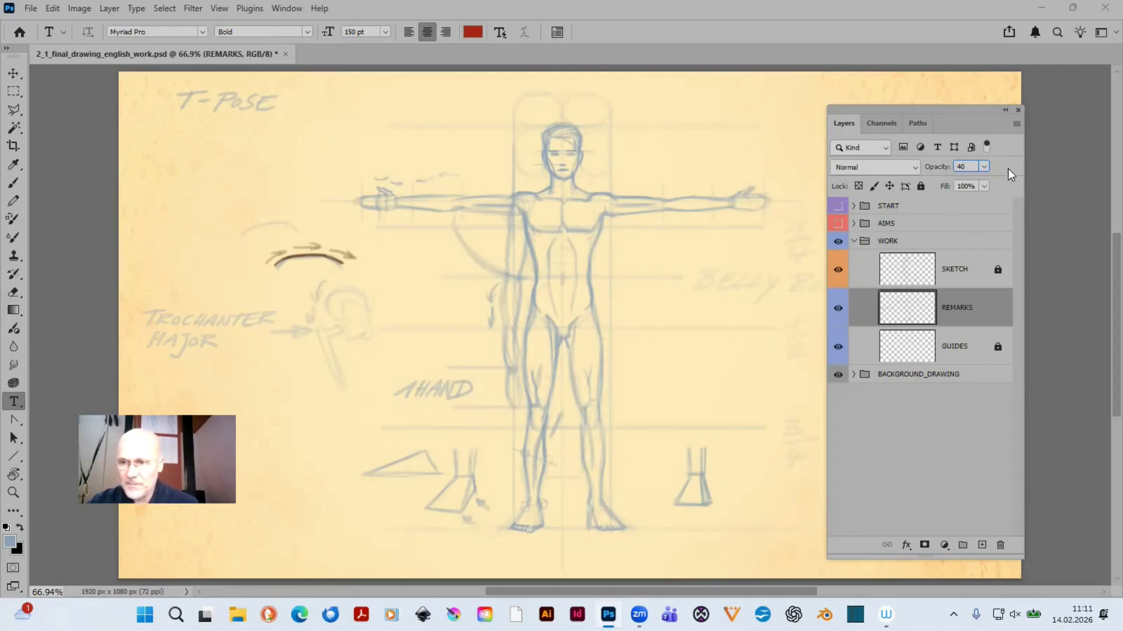
pyautogui.click(920, 186)
# - Check the SKETCH layer's content by toggling its visibility, and unlock it to set its opacity to 40%
pyautogui.click(969, 274)
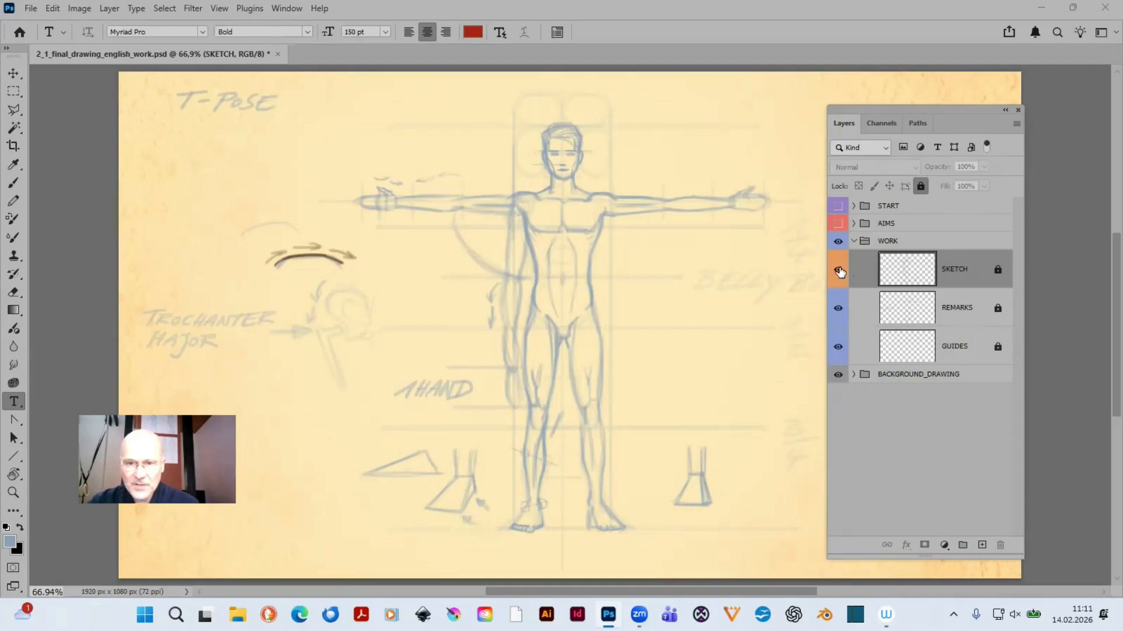
pyautogui.click(838, 270)
pyautogui.click(838, 270)
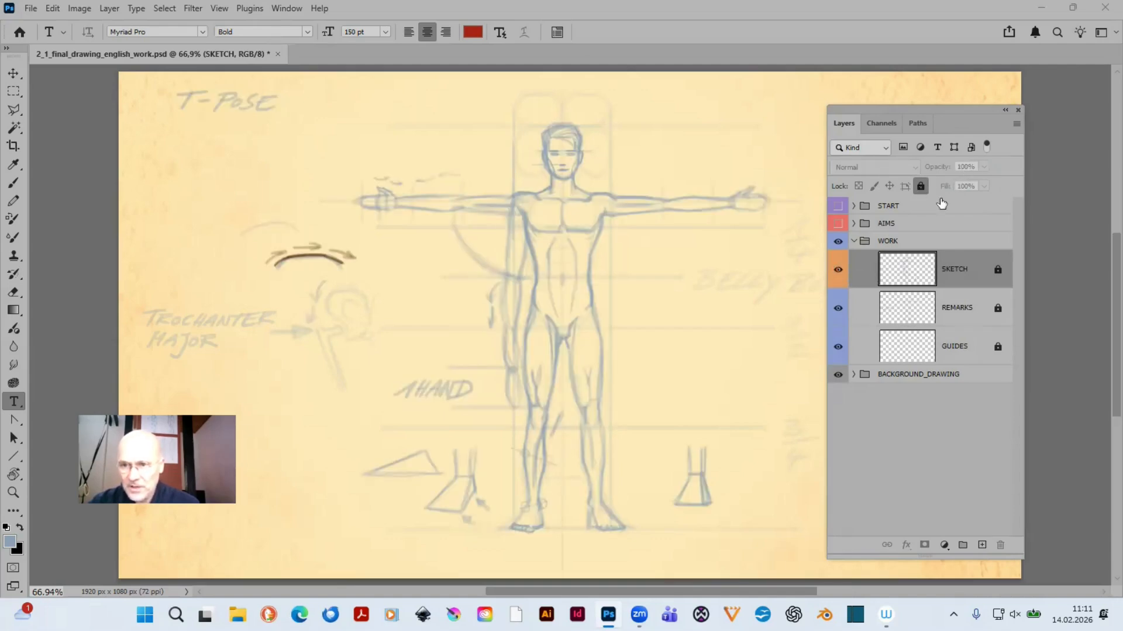
pyautogui.click(921, 186)
pyautogui.click(960, 166)
pyautogui.write('4')
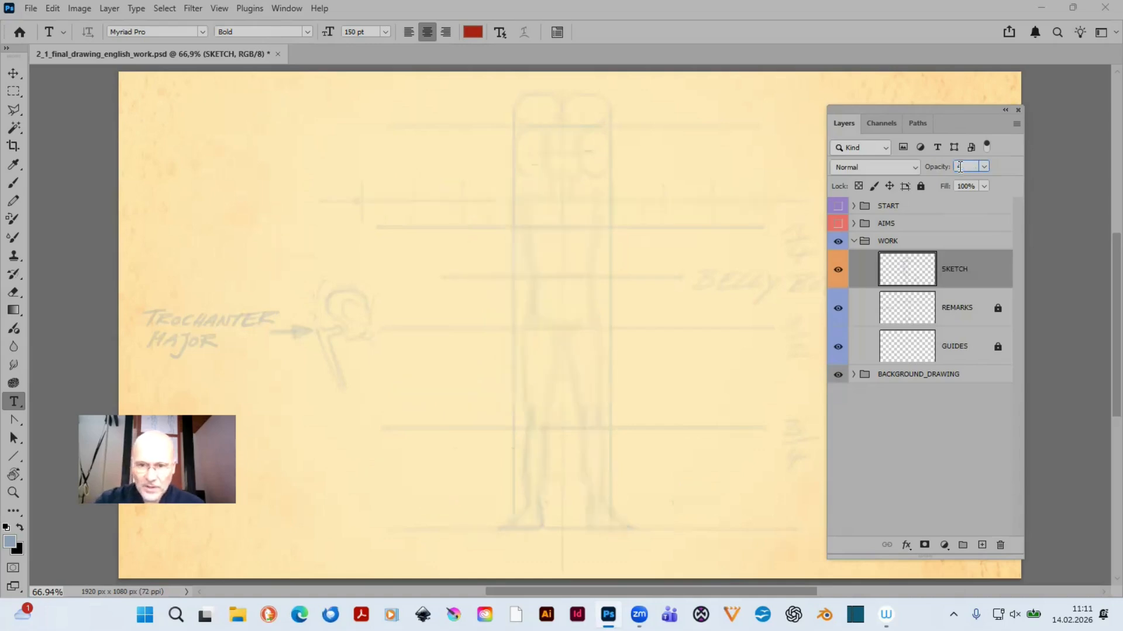
pyautogui.write('0')
pyautogui.press('Return')
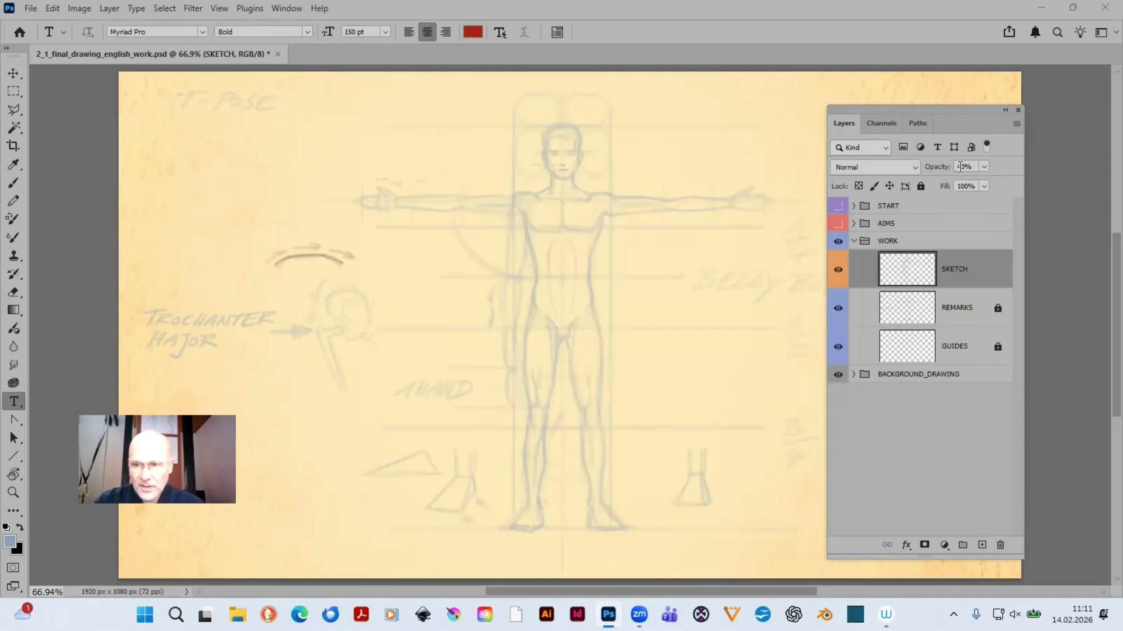
# - Reduce the REMARKS layer's opacity to 30% and lock both the REMARKS and SKETCH layers
pyautogui.click(998, 310)
pyautogui.click(964, 310)
pyautogui.click(962, 168)
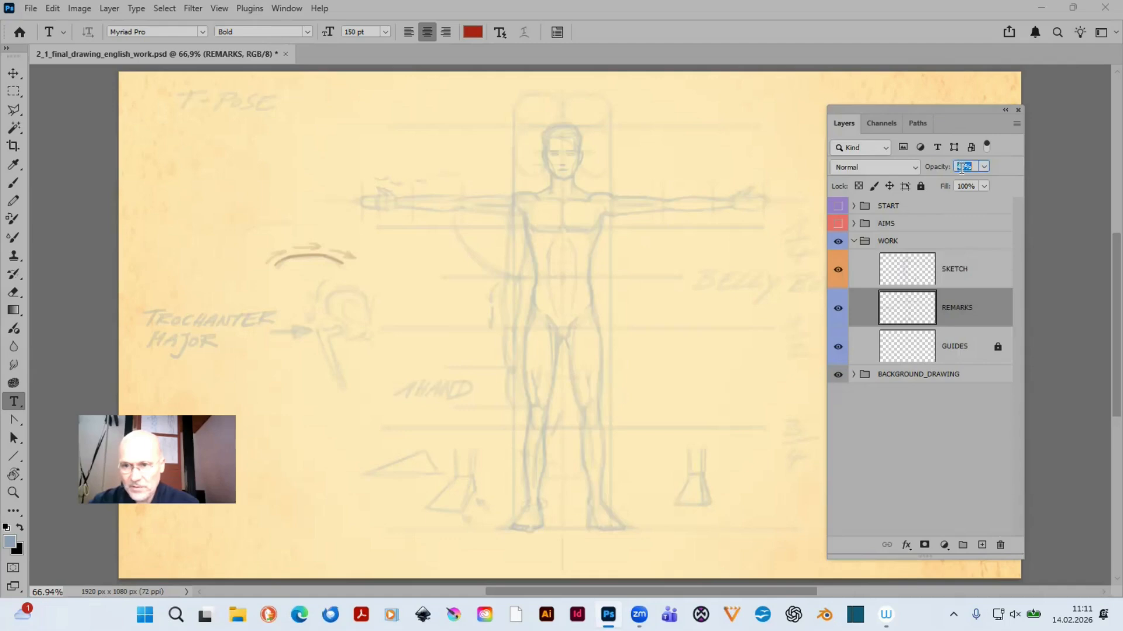
pyautogui.write('30')
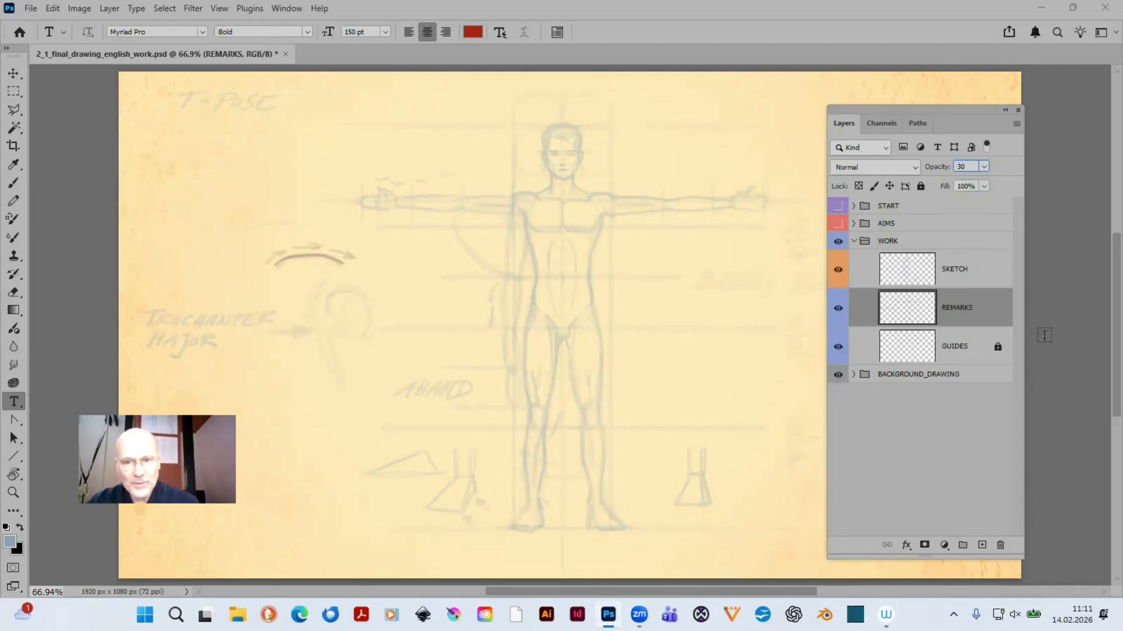
pyautogui.click(984, 167)
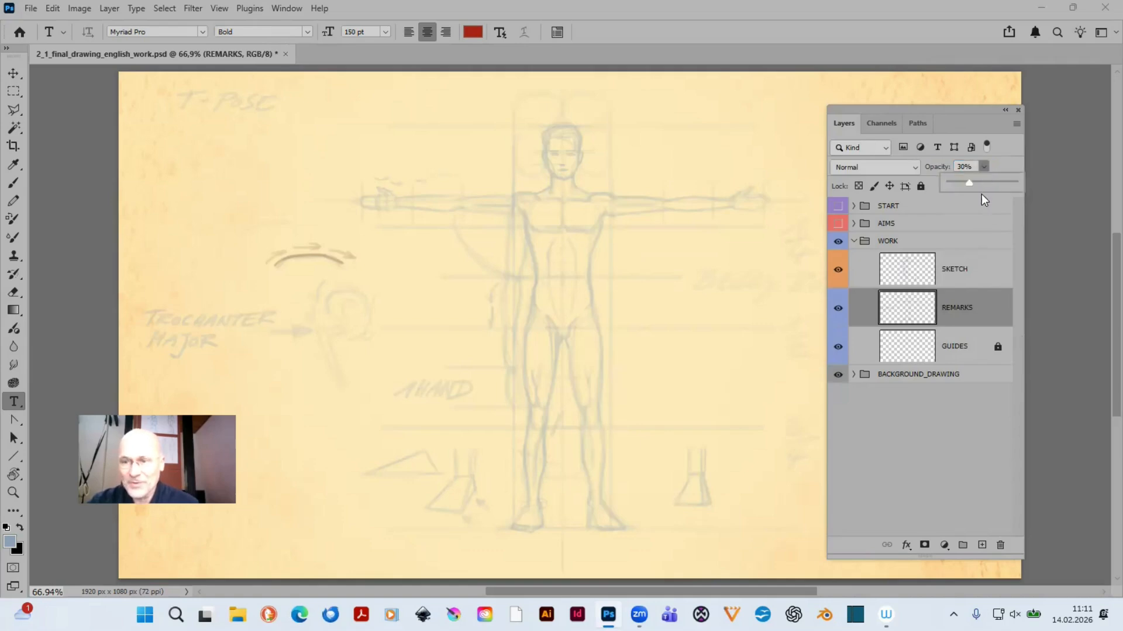
pyautogui.moveTo(972, 188)
pyautogui.mouseDown()
pyautogui.moveTo(1004, 187)
pyautogui.moveTo(949, 187)
pyautogui.moveTo(995, 194)
pyautogui.moveTo(956, 184)
pyautogui.moveTo(973, 185)
pyautogui.mouseUp()
pyautogui.click(960, 165)
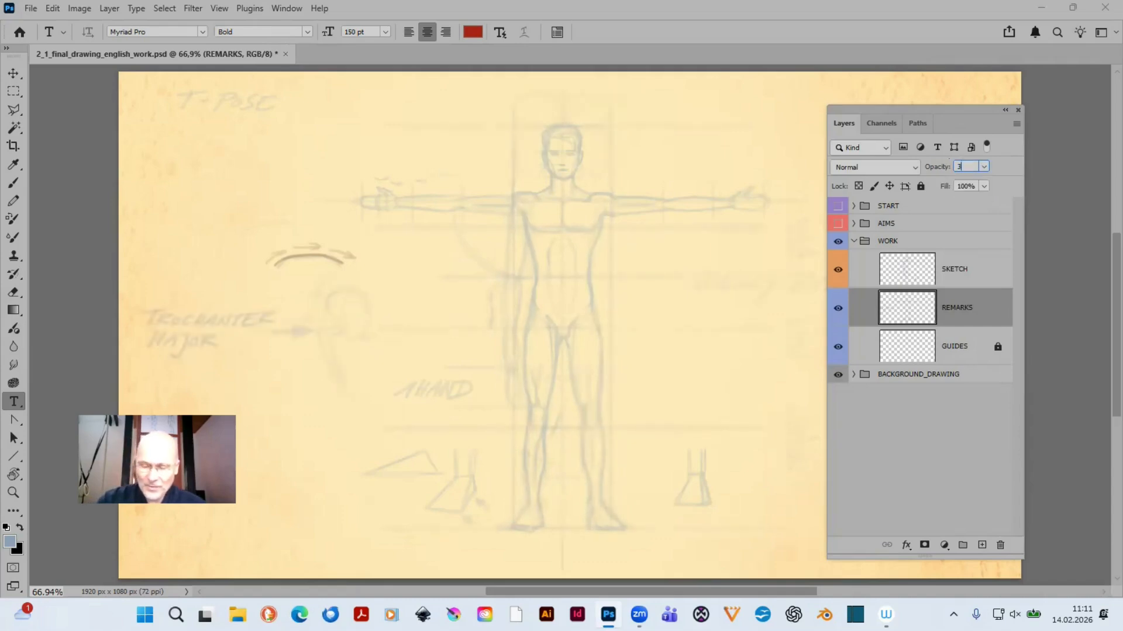
pyautogui.click(920, 186)
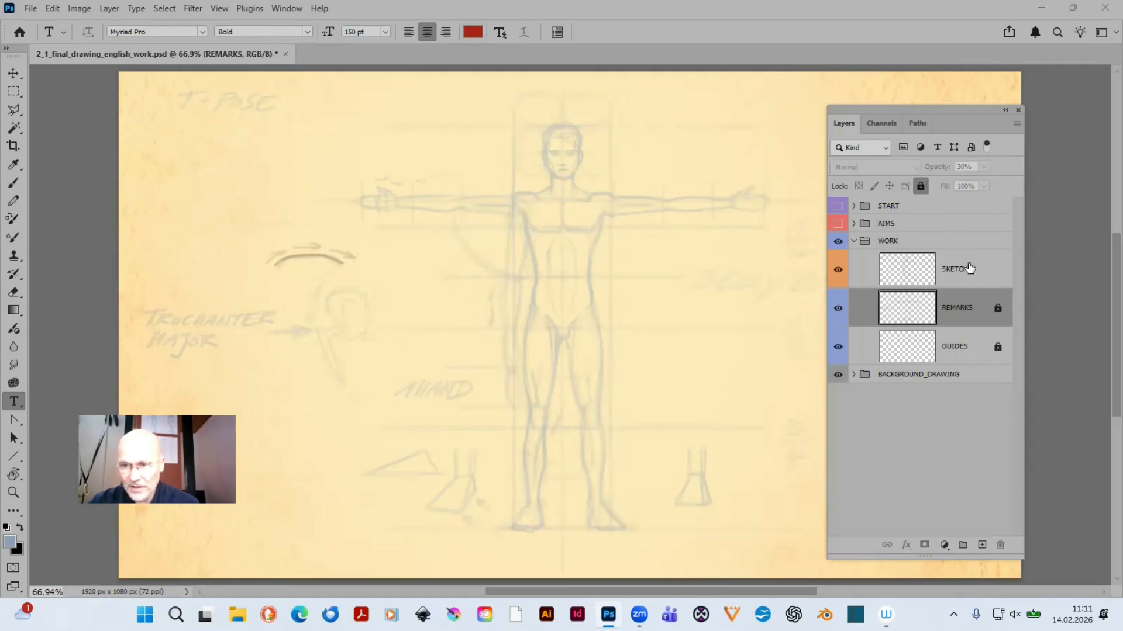
pyautogui.click(970, 268)
pyautogui.click(919, 186)
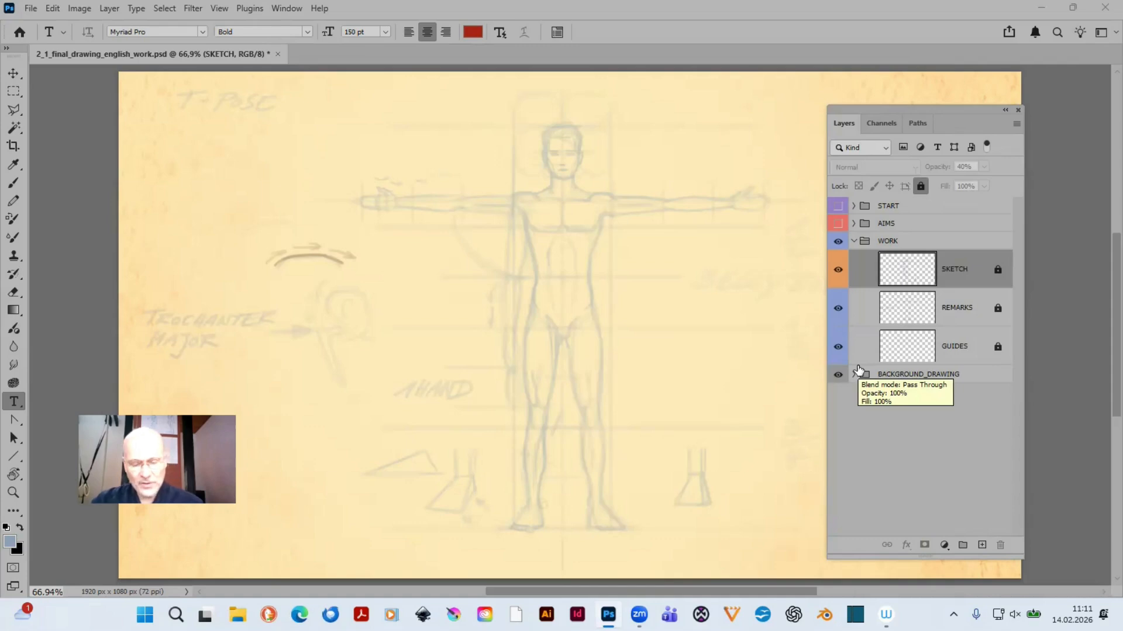
# - Create a new layer named DRAWING with a violet colour label above the SKETCH layer
pyautogui.hotkey('ctrl', 'shift', 'n')
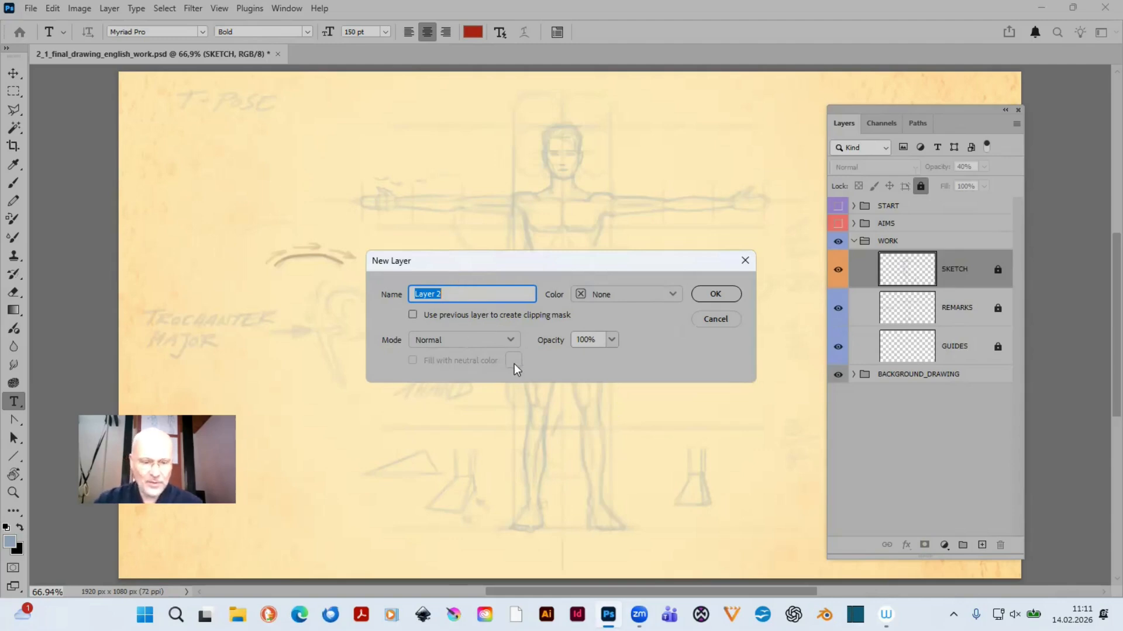
pyautogui.press('capslock')
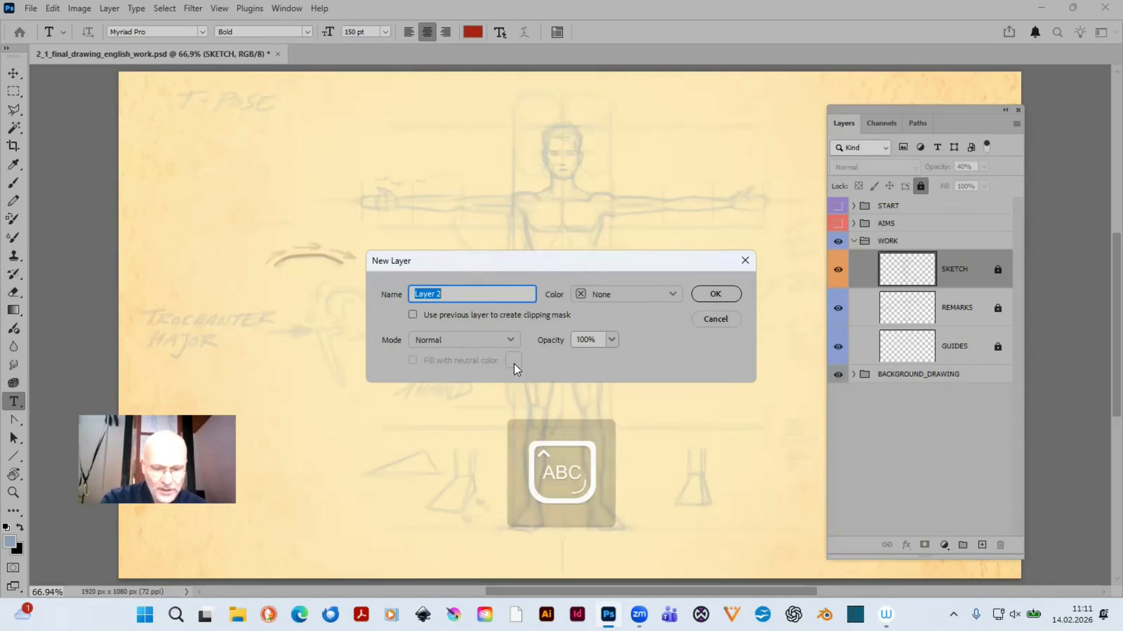
pyautogui.write('DRAWING')
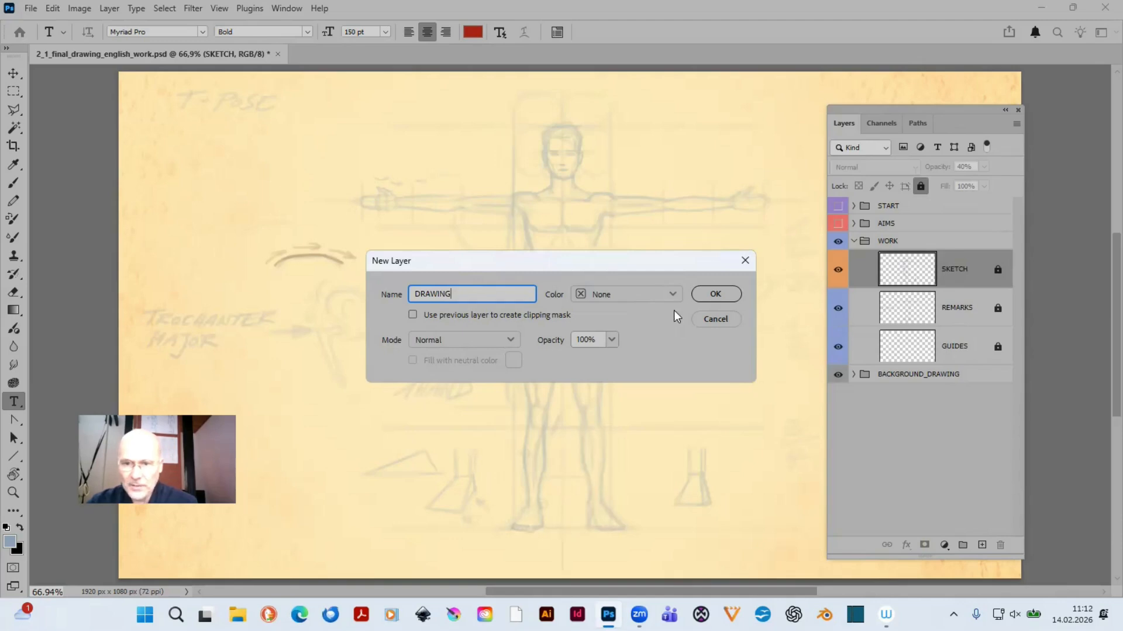
pyautogui.click(672, 295)
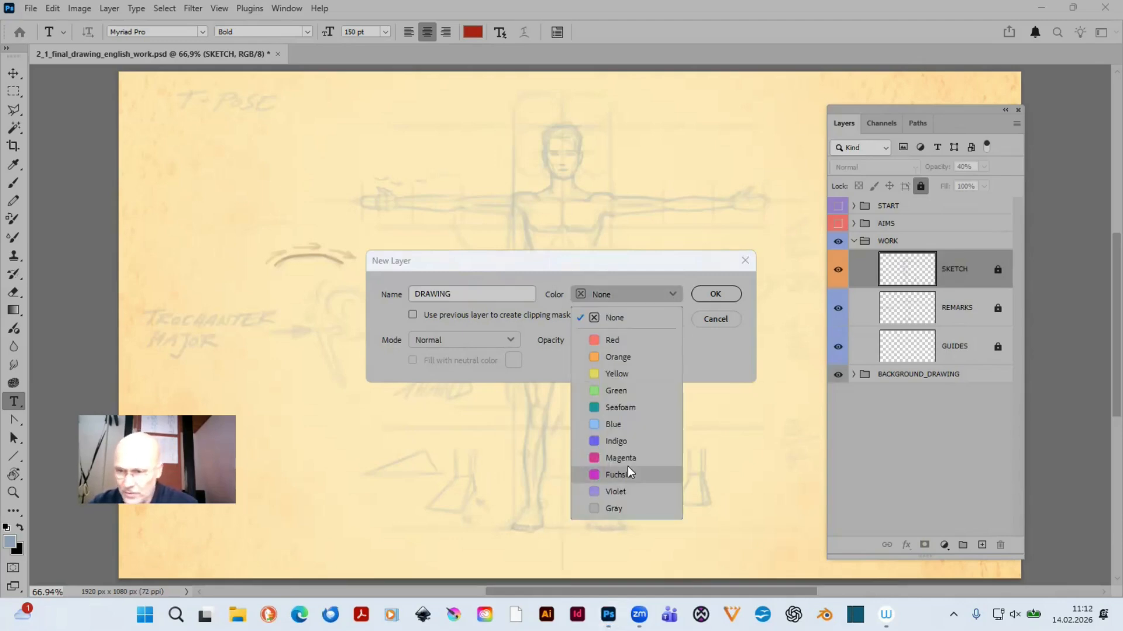
pyautogui.click(633, 484)
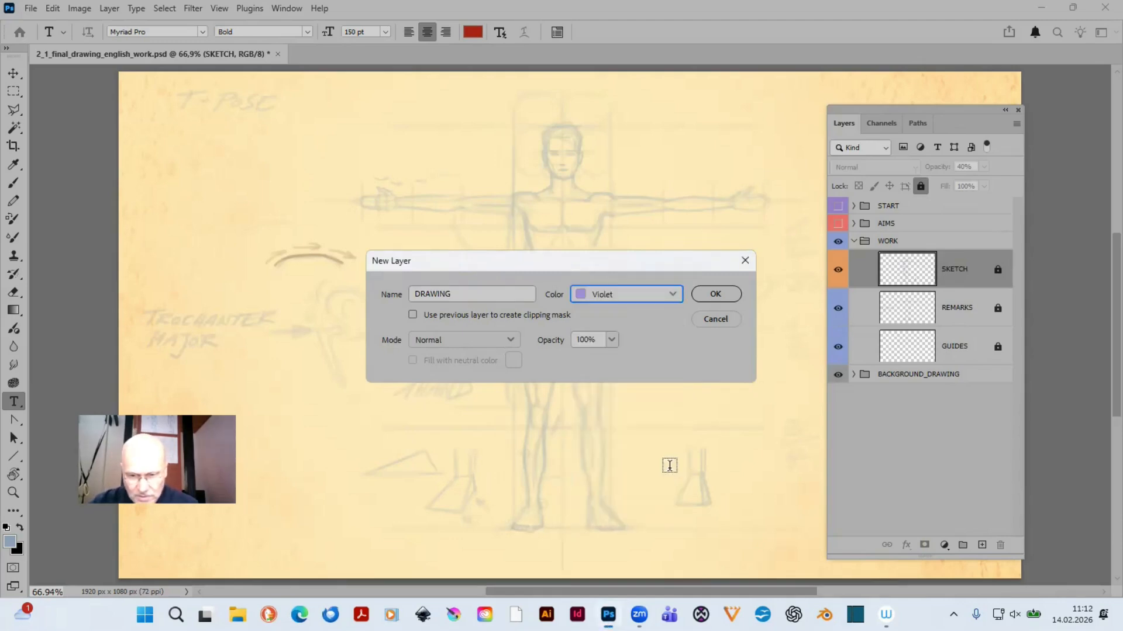
pyautogui.click(716, 291)
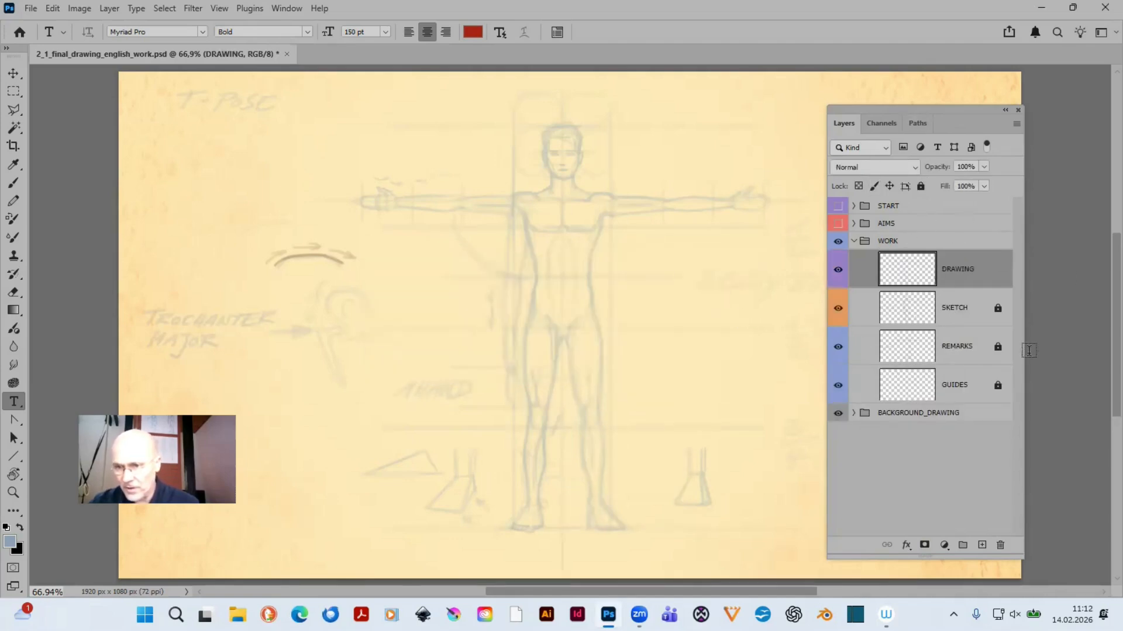
# - Lock the AIMS, START and BACKGROUND_DRAWING groups and make DRAWING the active layer
pyautogui.click(924, 228)
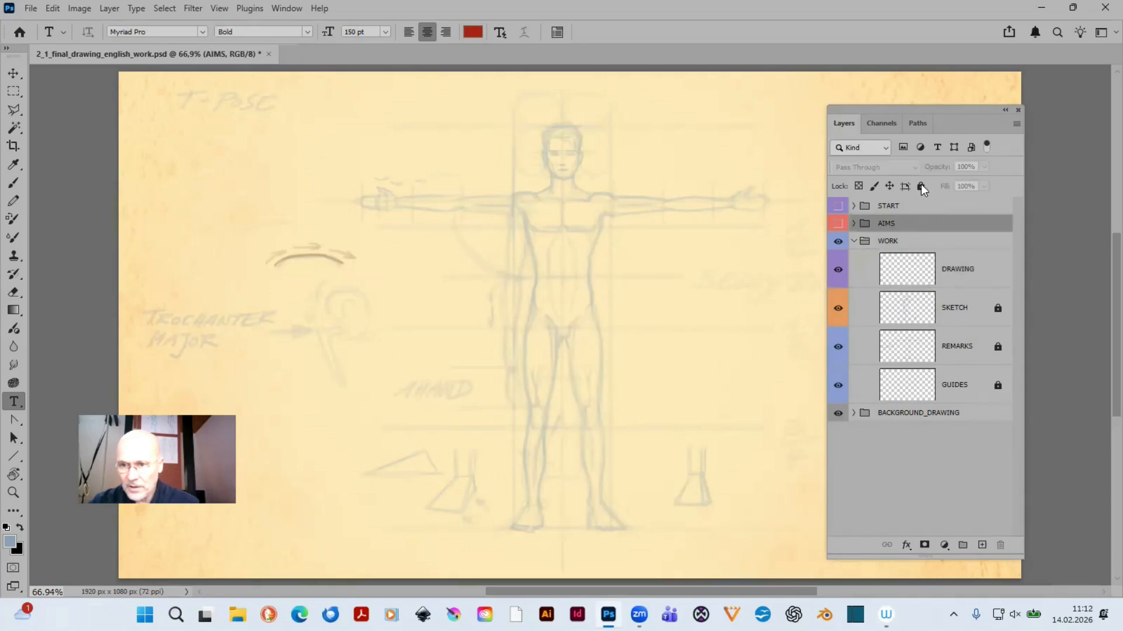
pyautogui.click(921, 186)
pyautogui.click(930, 208)
pyautogui.click(921, 185)
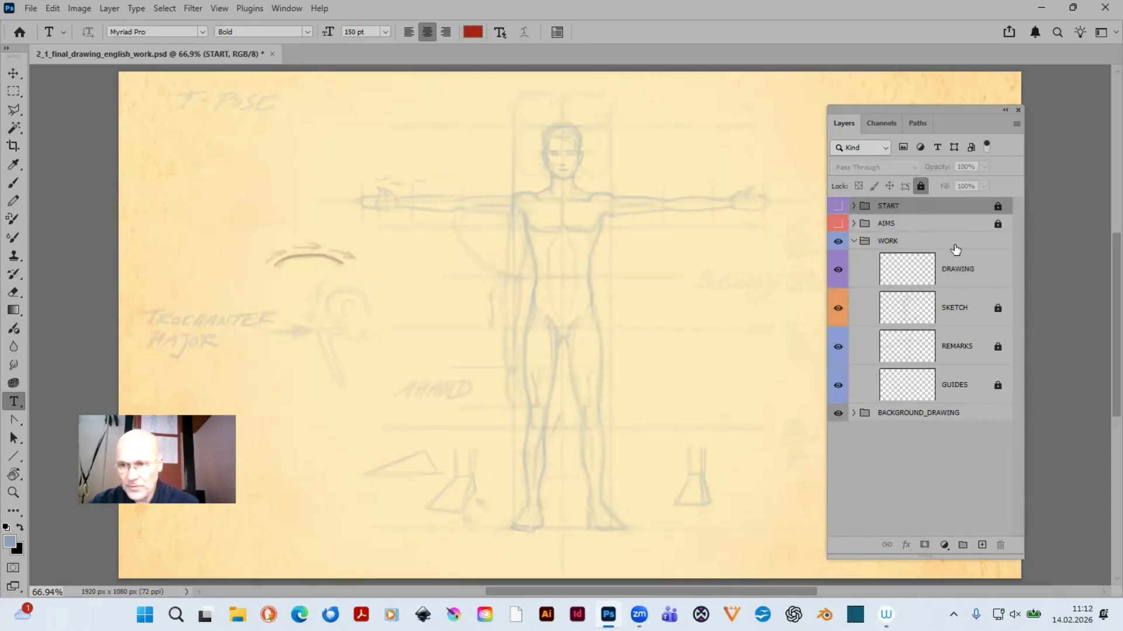
pyautogui.click(971, 272)
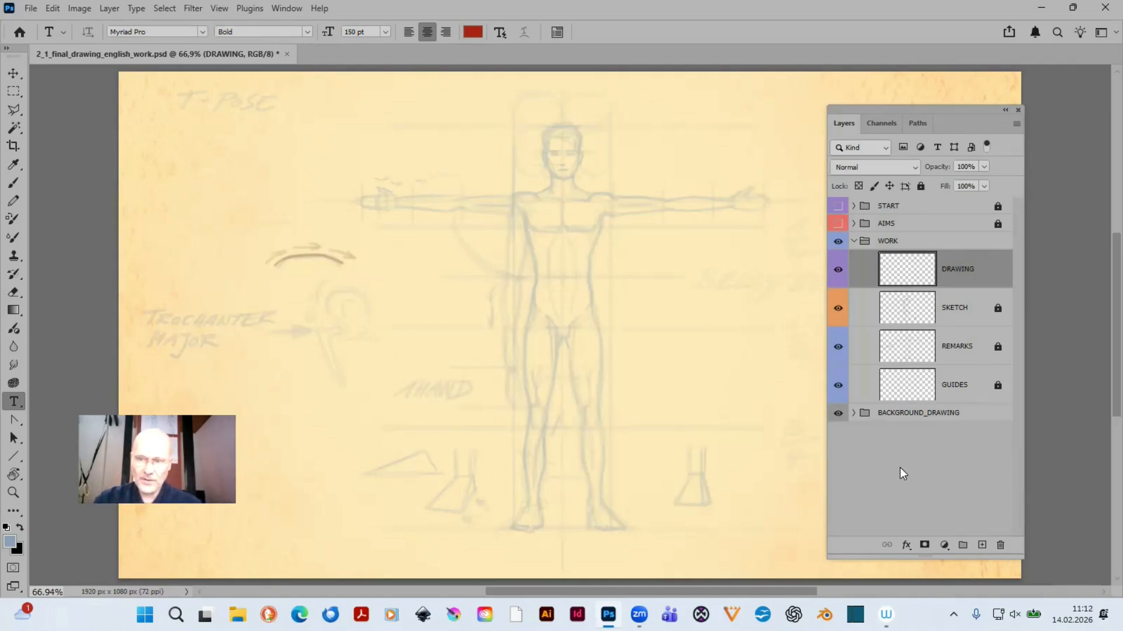
pyautogui.click(986, 417)
pyautogui.click(921, 187)
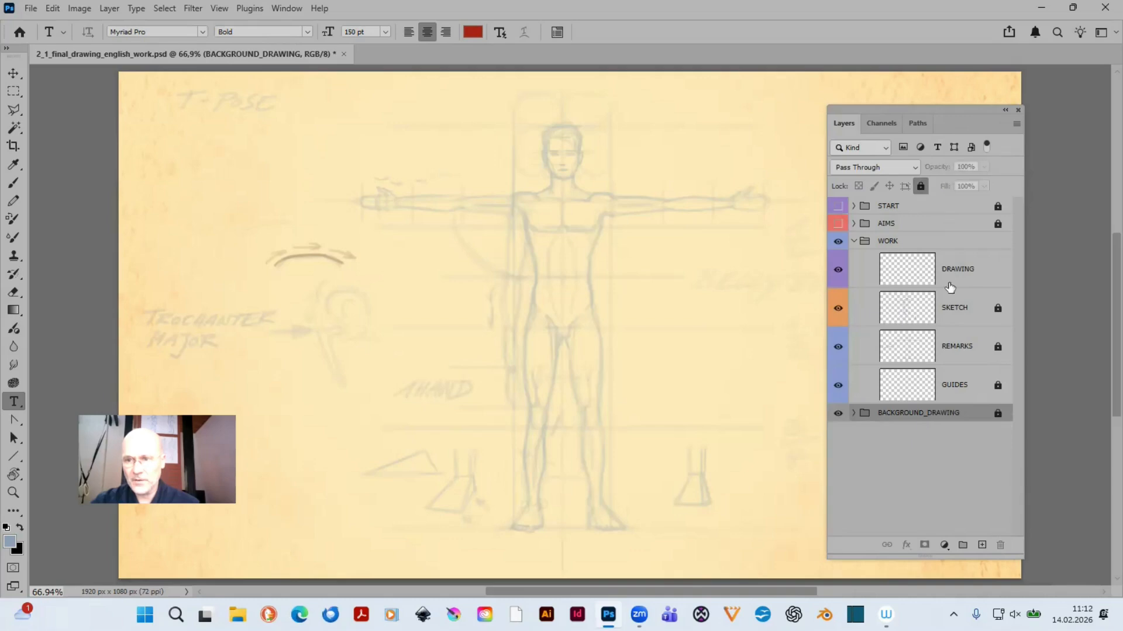
pyautogui.click(948, 268)
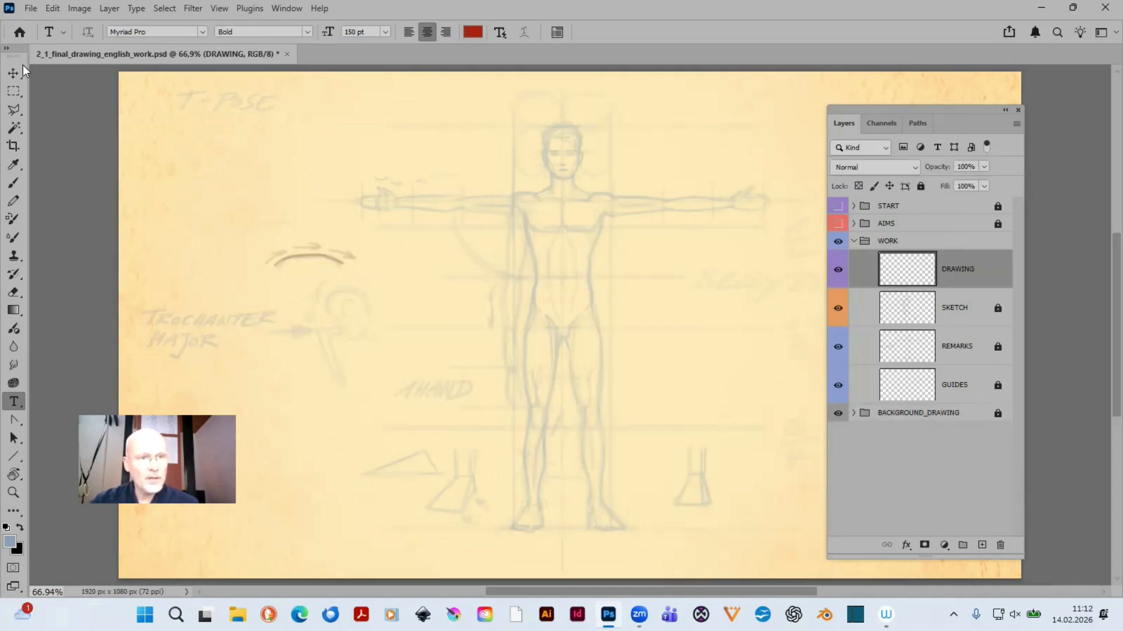
# - Undock the tool palette over the canvas and swap the colours so that black is the foreground colour
pyautogui.moveTo(12, 56); pyautogui.dragTo(570, 62)
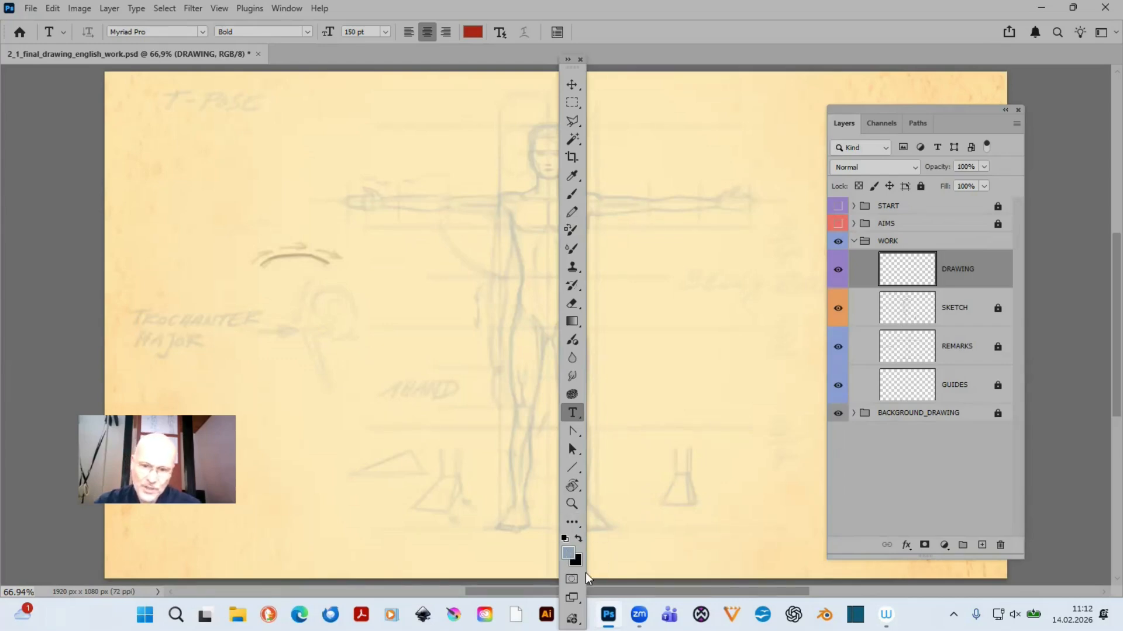
pyautogui.click(578, 539)
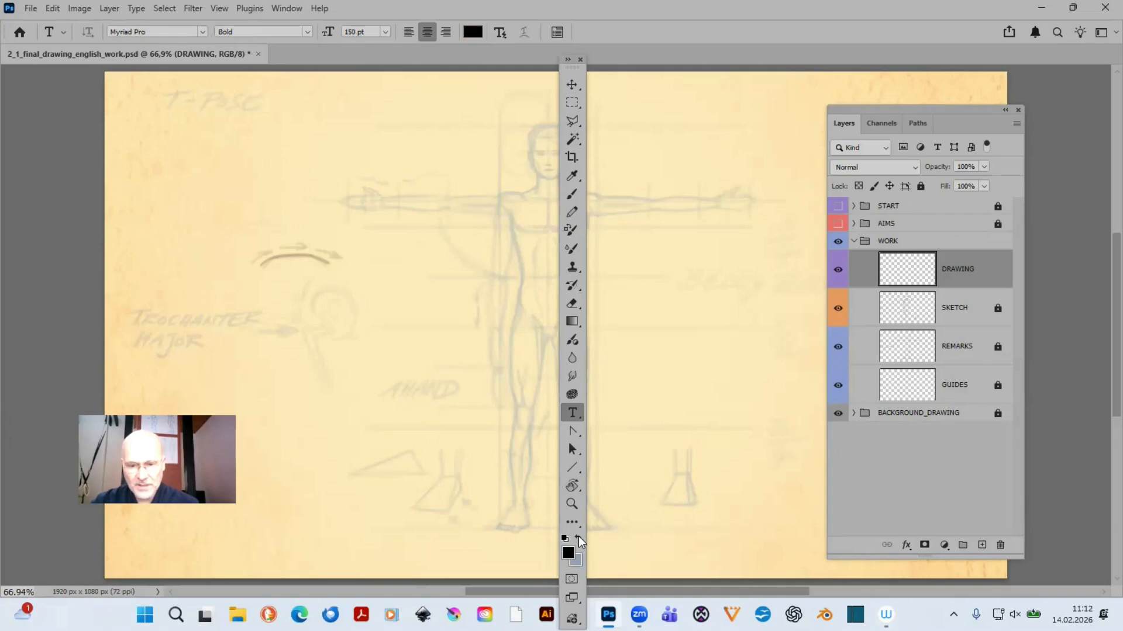
# - Set the foreground colour to a dark brown with CMYK values 60, 80, 100 and 40%
pyautogui.click(569, 552)
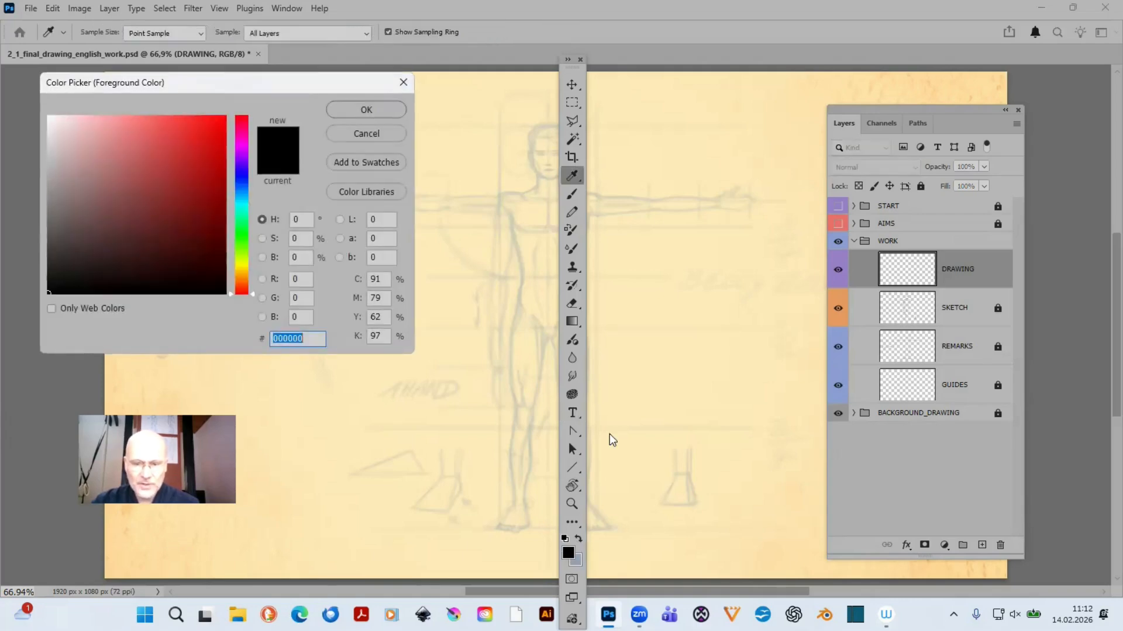
pyautogui.click(379, 279)
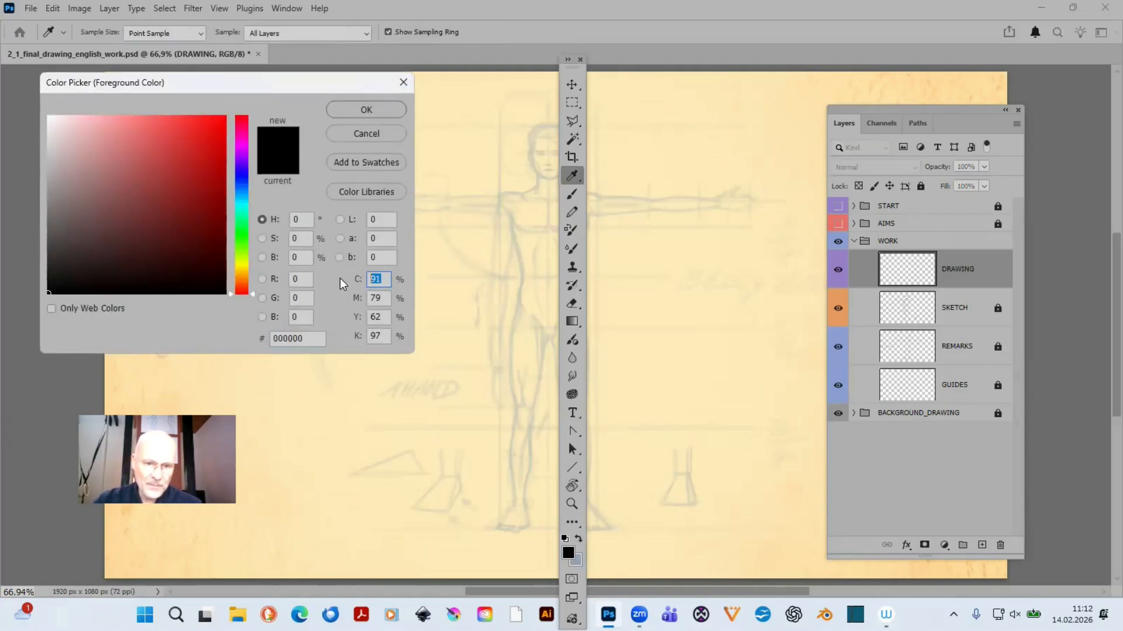
pyautogui.press('capslock')
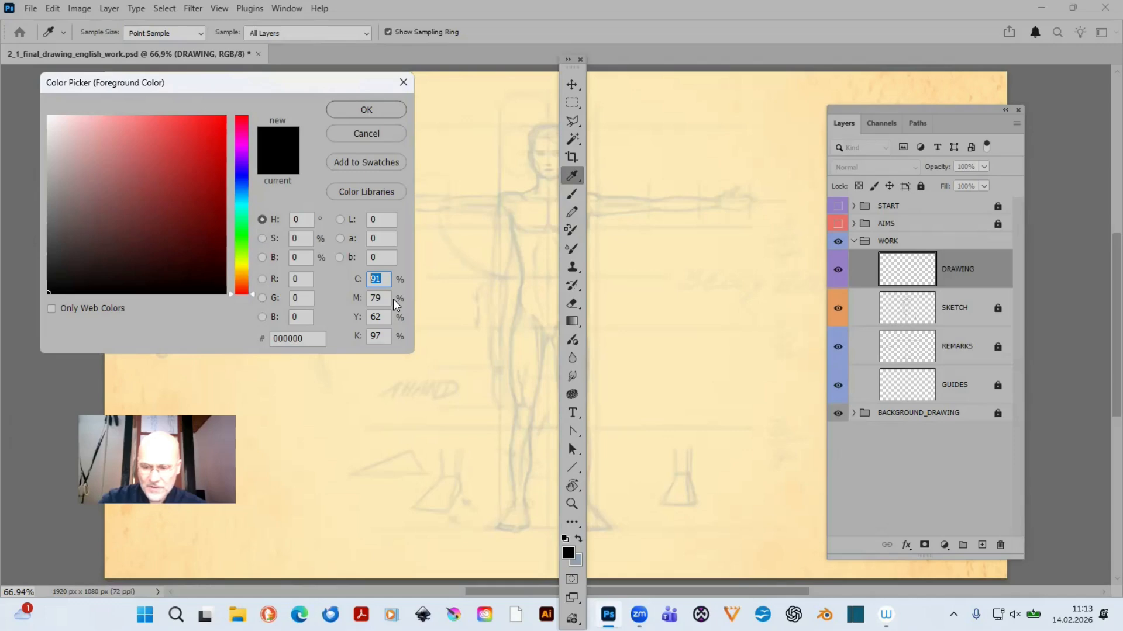
pyautogui.write('60')
pyautogui.press('Tab')
pyautogui.write('80')
pyautogui.press('Tab')
pyautogui.write('1')
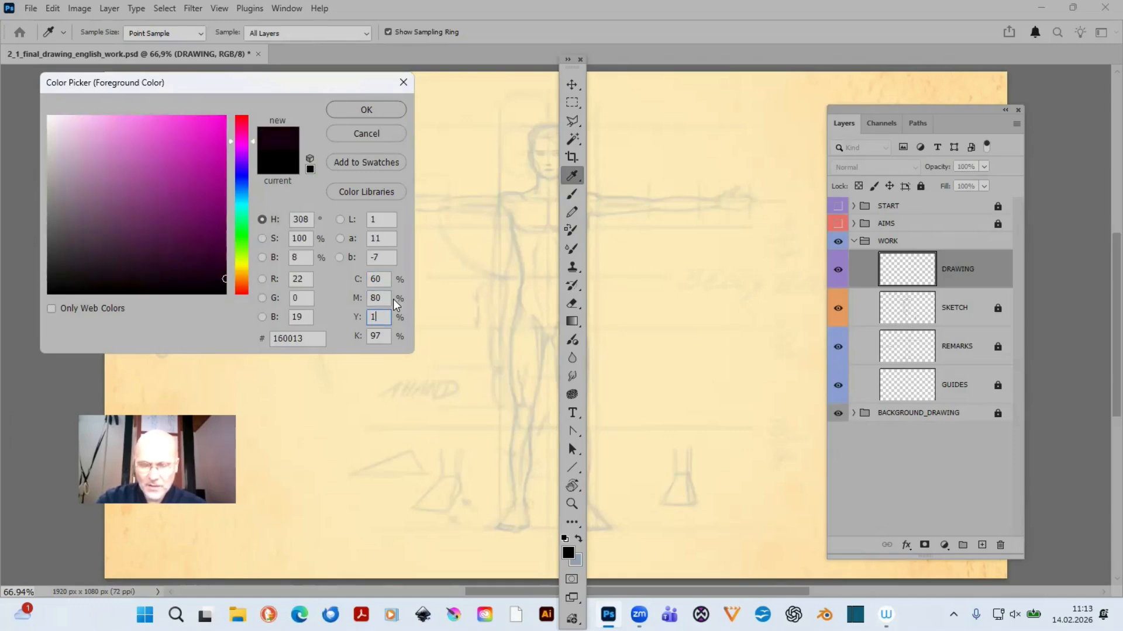
pyautogui.write('00')
pyautogui.press('Tab')
pyautogui.write('40')
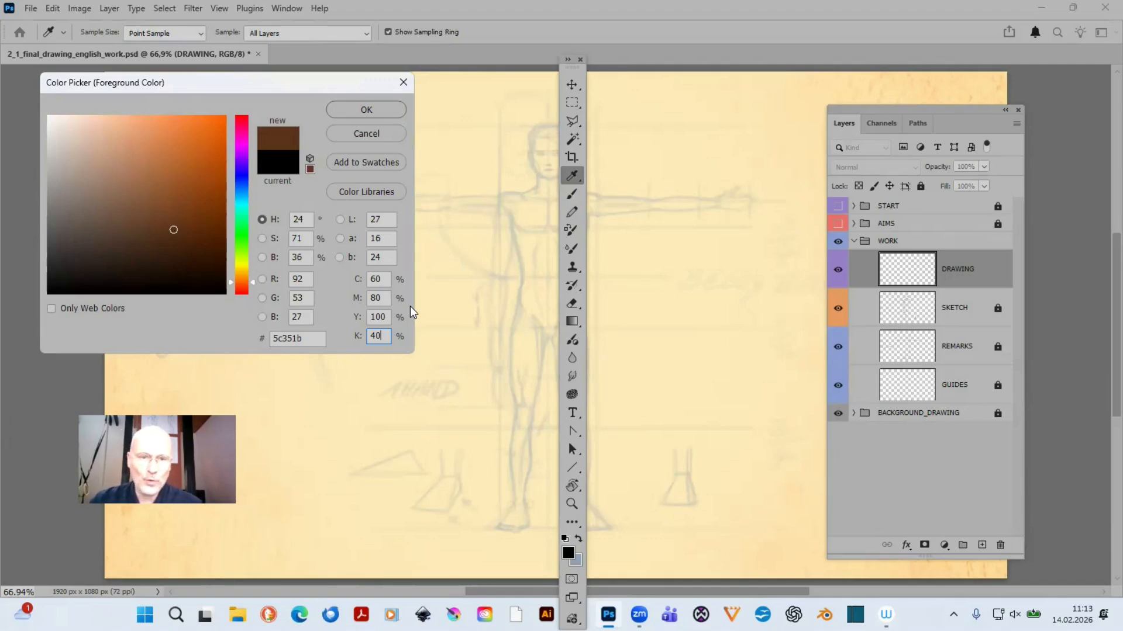
pyautogui.click(385, 108)
pyautogui.press('t')
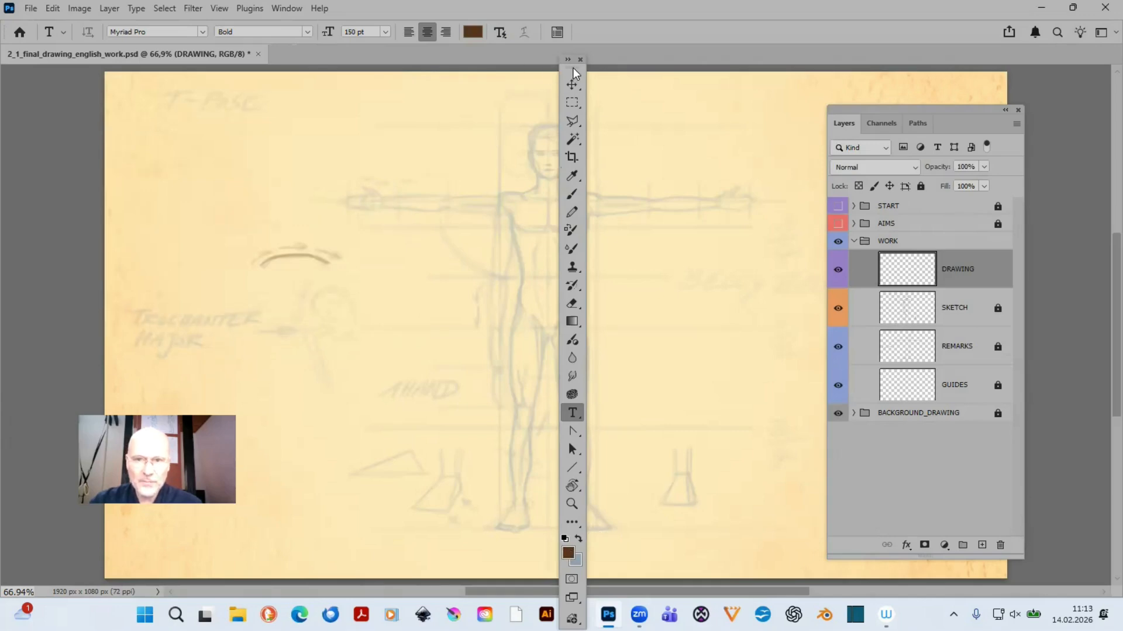
# - Move the tool palette clear of the figure and reduce the Brush size to 15 px
pyautogui.moveTo(573, 73); pyautogui.dragTo(57, 106)
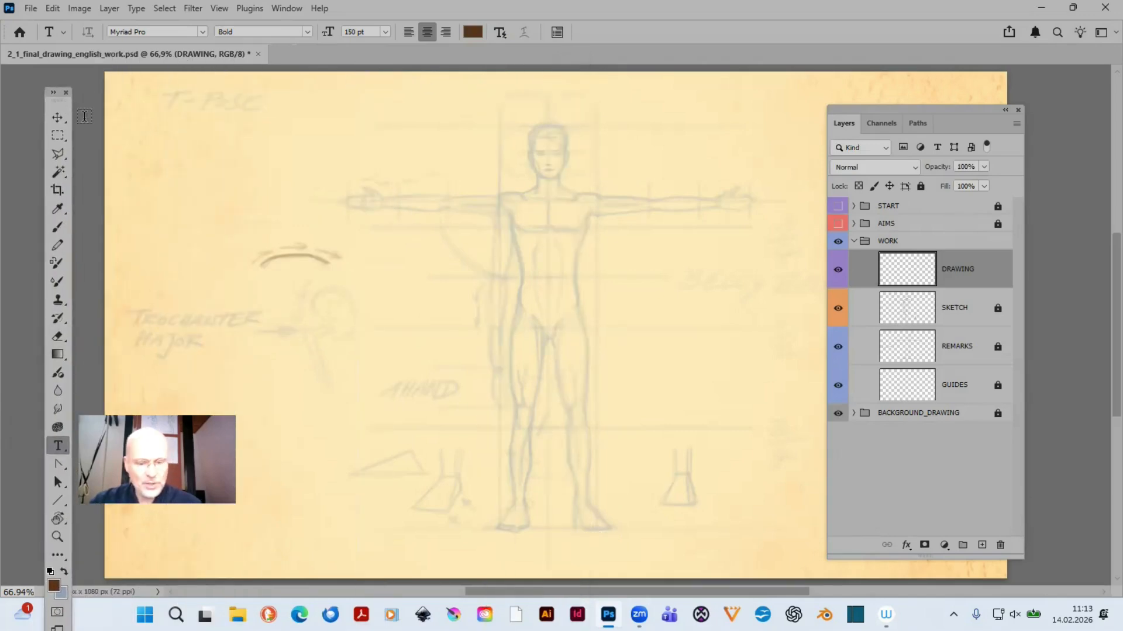
pyautogui.press('b')
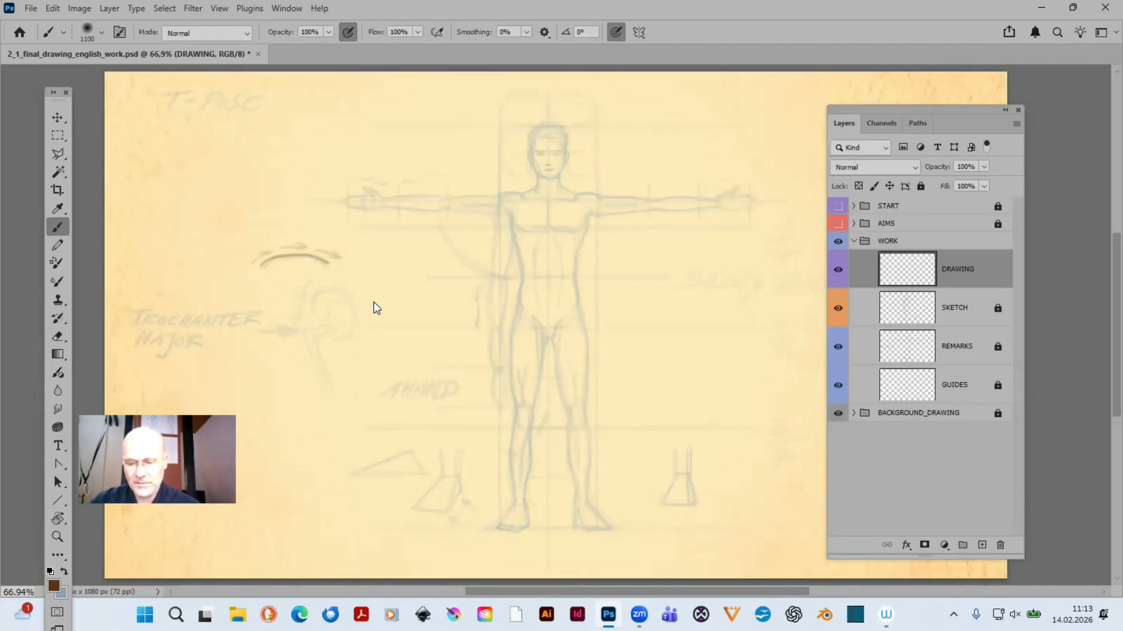
pyautogui.press('[')
pyautogui.press('[')
pyautogui.press('[')
pyautogui.press('[')
pyautogui.press('[')
pyautogui.press('[')
pyautogui.press('[')
pyautogui.press('[')
pyautogui.press('[')
pyautogui.press('[')
pyautogui.press('[')
pyautogui.press('[')
pyautogui.press('[')
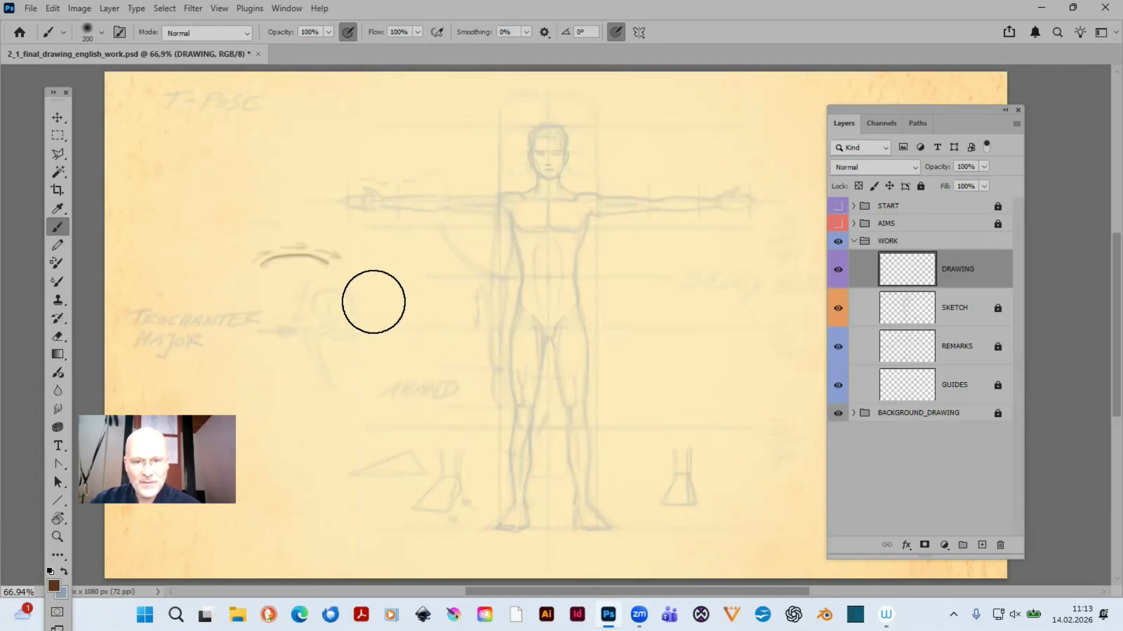
pyautogui.press('[')
pyautogui.press('[')
pyautogui.press('[')
pyautogui.press('[')
pyautogui.press('[')
pyautogui.press('[')
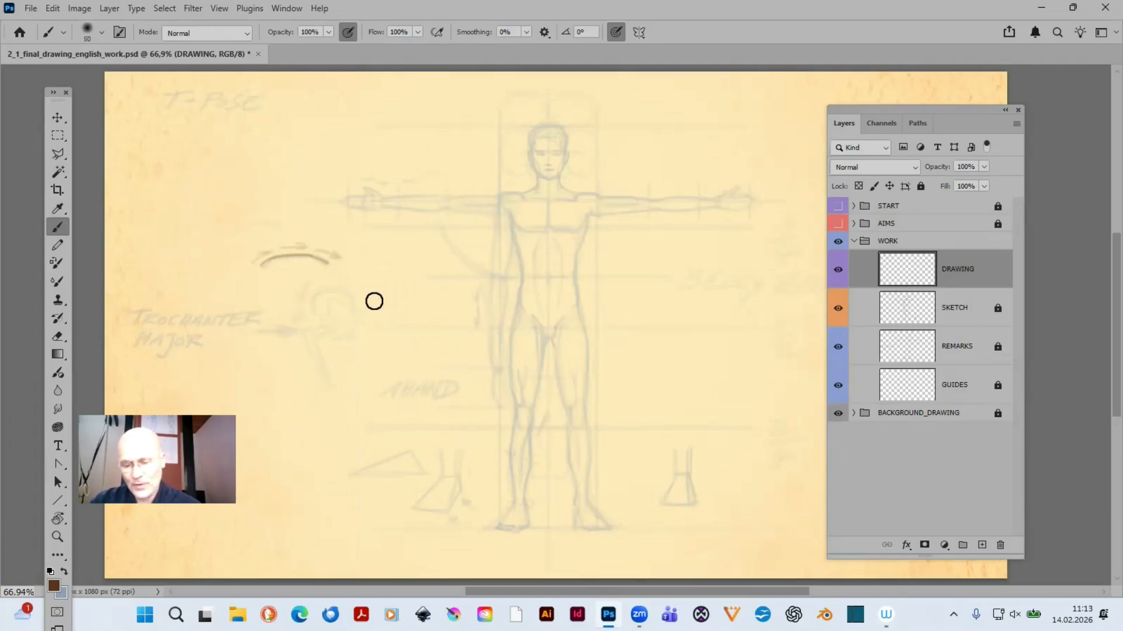
pyautogui.press('[')
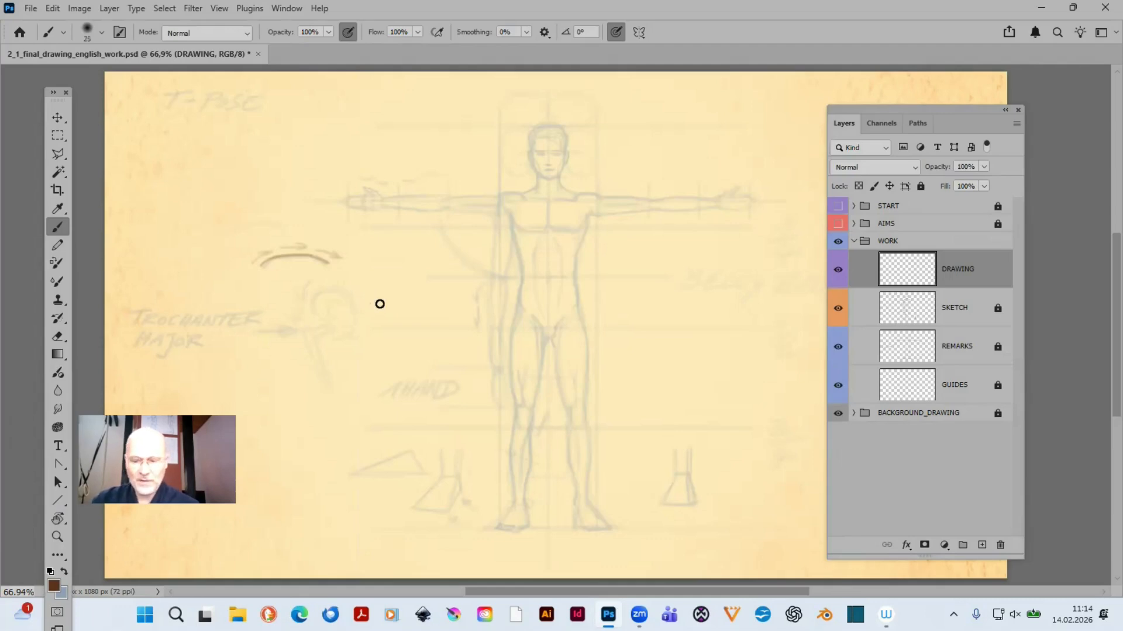
pyautogui.press('[')
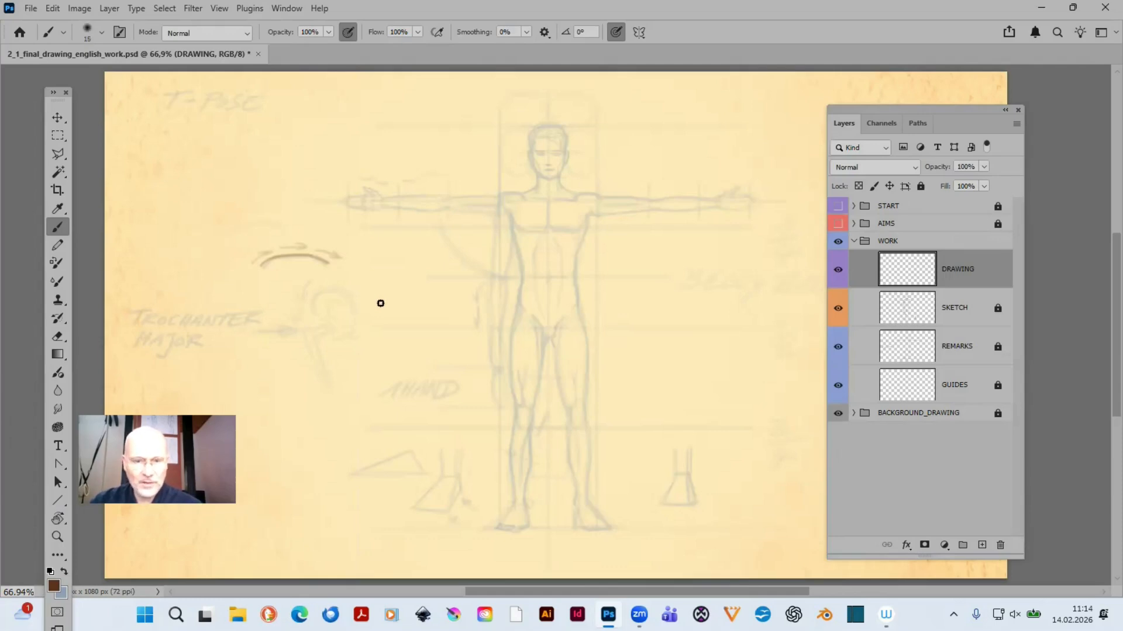
# - Select the Hard Round brush from the Default Brushes with 100% hardness and reduce its size to 10 px
pyautogui.click(103, 34)
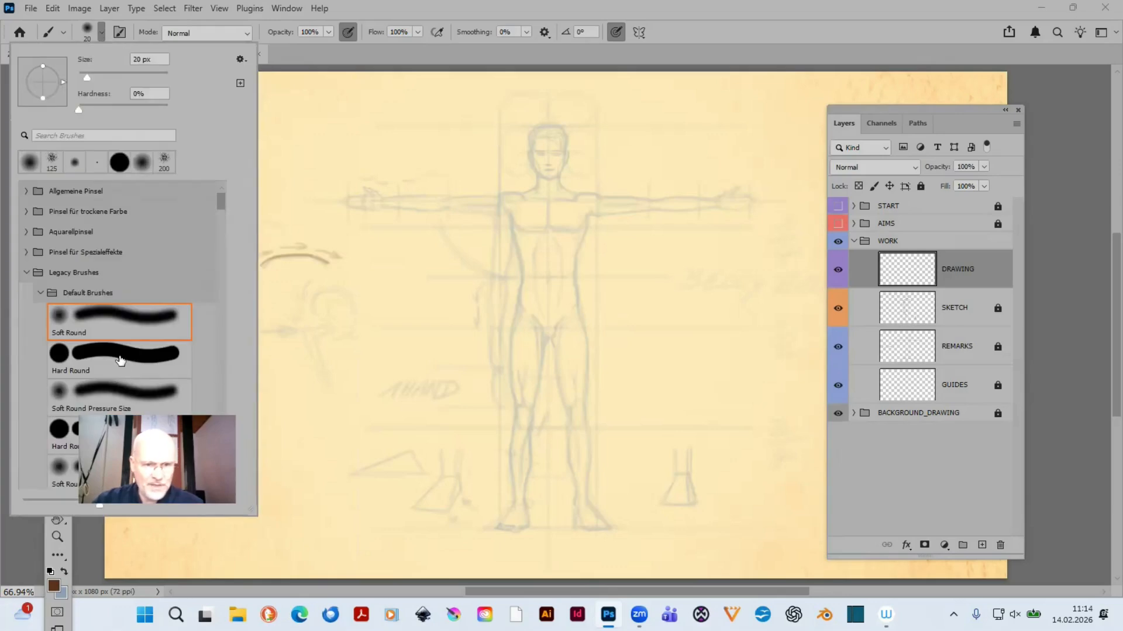
pyautogui.click(109, 361)
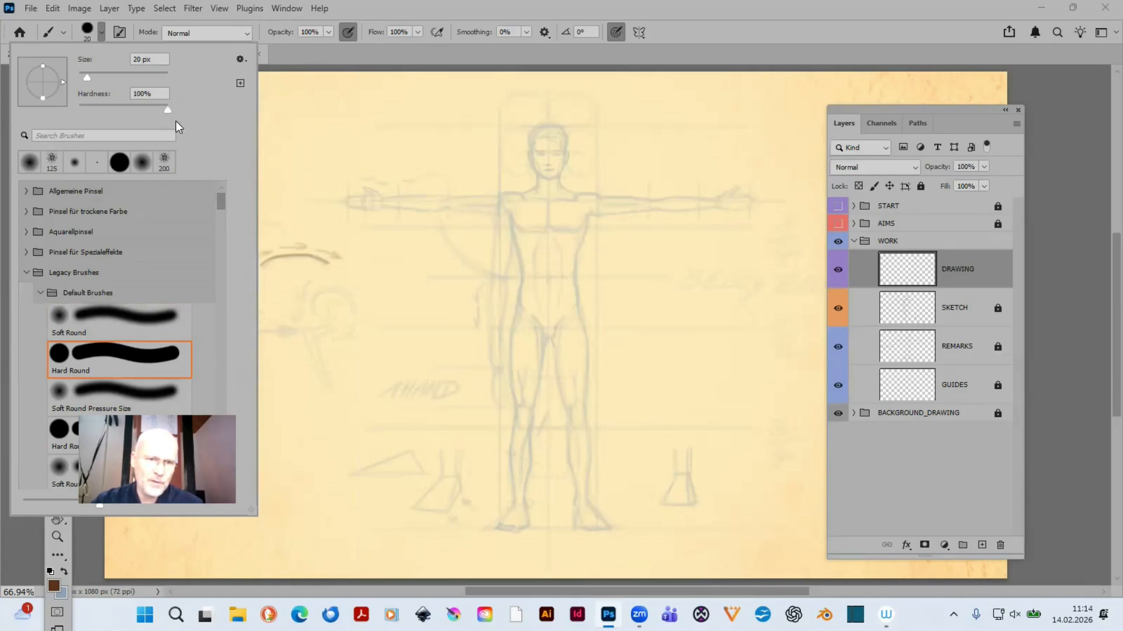
pyautogui.moveTo(168, 110)
pyautogui.mouseDown()
pyautogui.moveTo(156, 110)
pyautogui.moveTo(170, 110)
pyautogui.mouseUp()
pyautogui.click(748, 36)
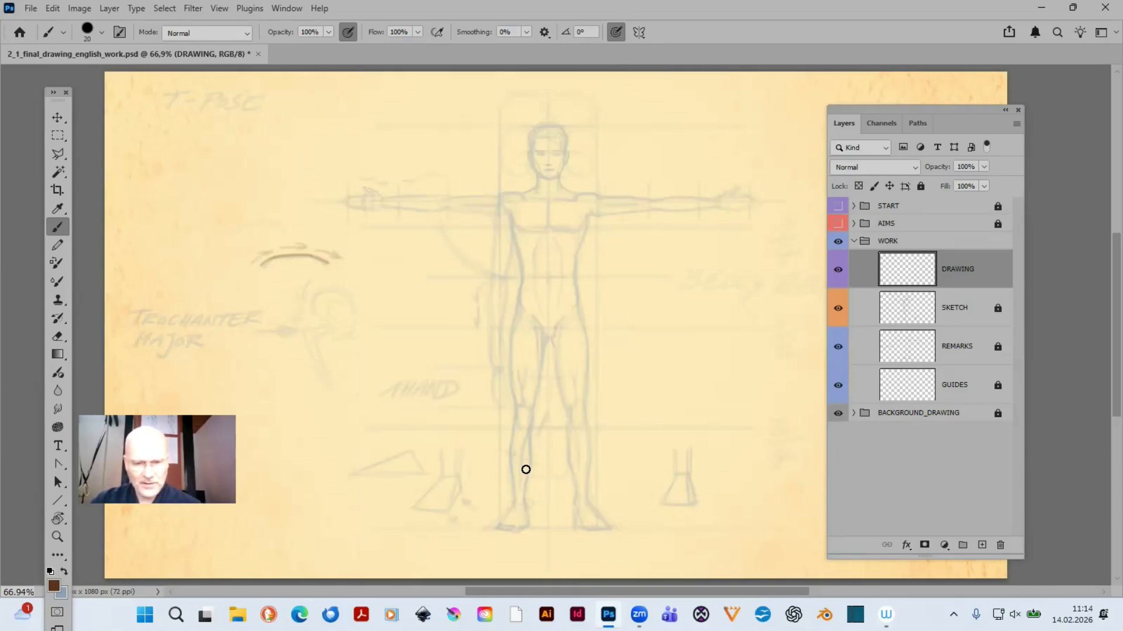
pyautogui.press('[')
pyautogui.press('[')
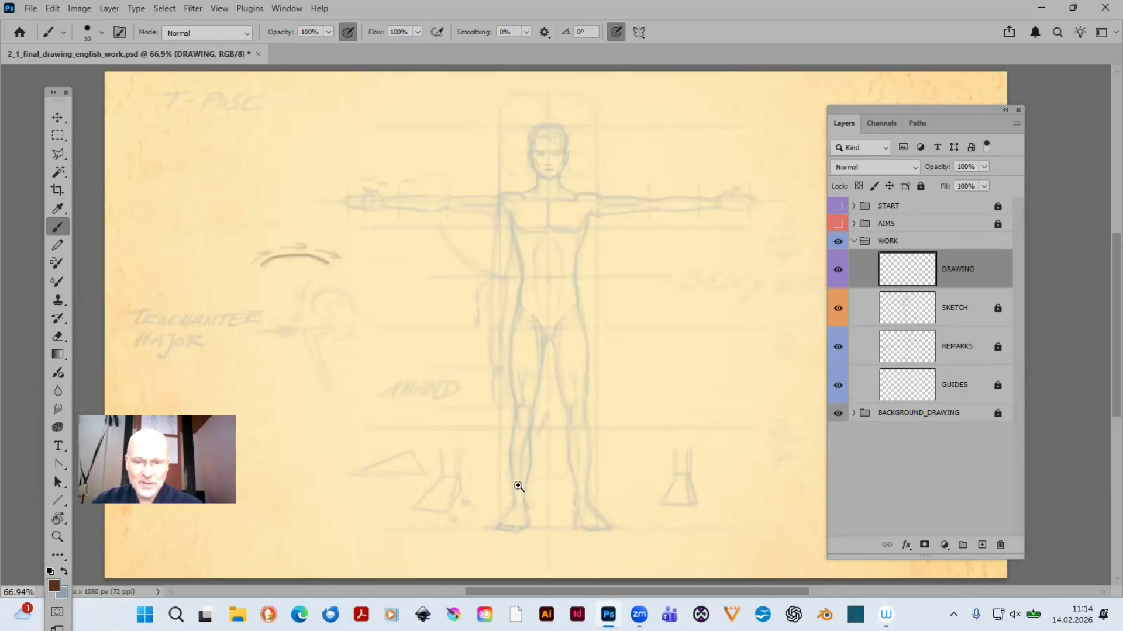
# - Turn off Scrubby Zoom and move the Layers panel clear of the figure's outstretched arm
pyautogui.press('z')
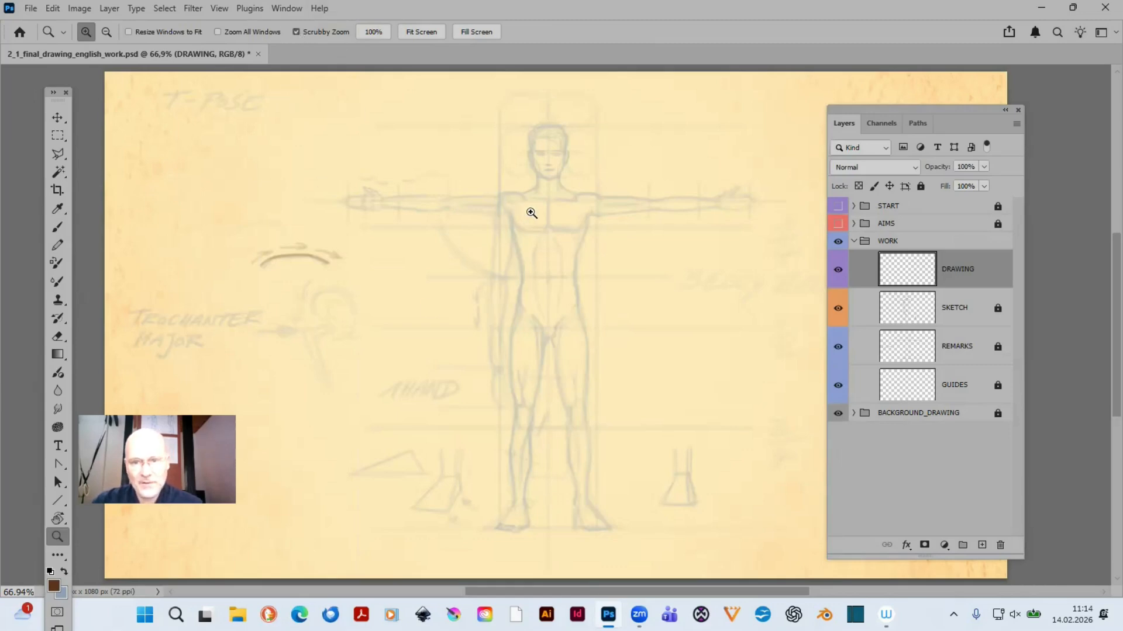
pyautogui.moveTo(529, 213); pyautogui.dragTo(560, 247)
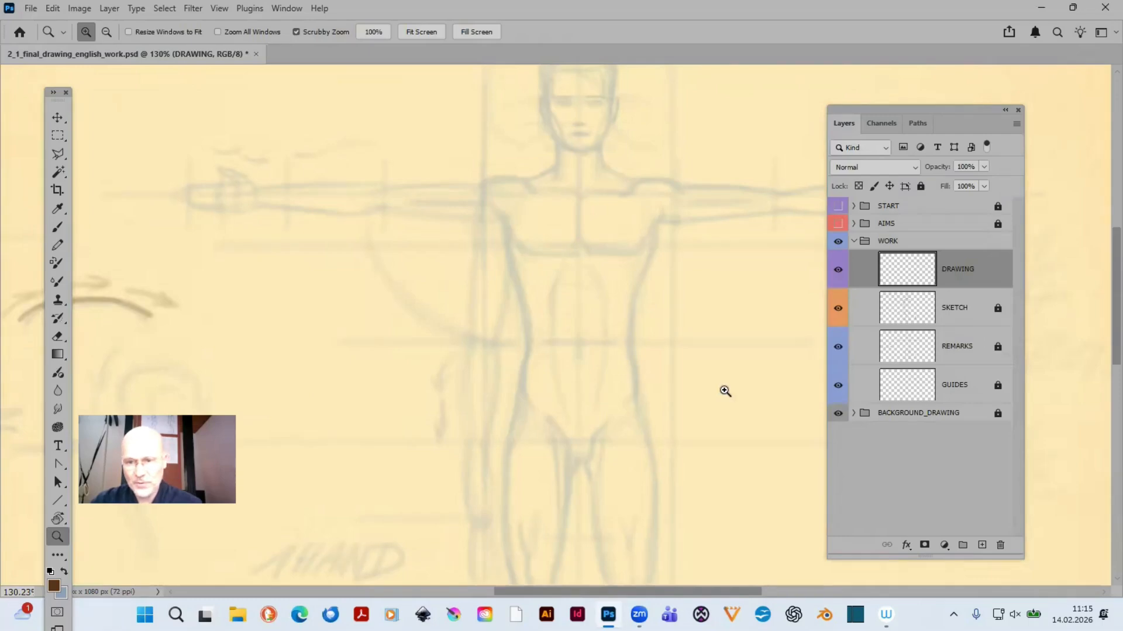
pyautogui.scroll(3, 603, 304)
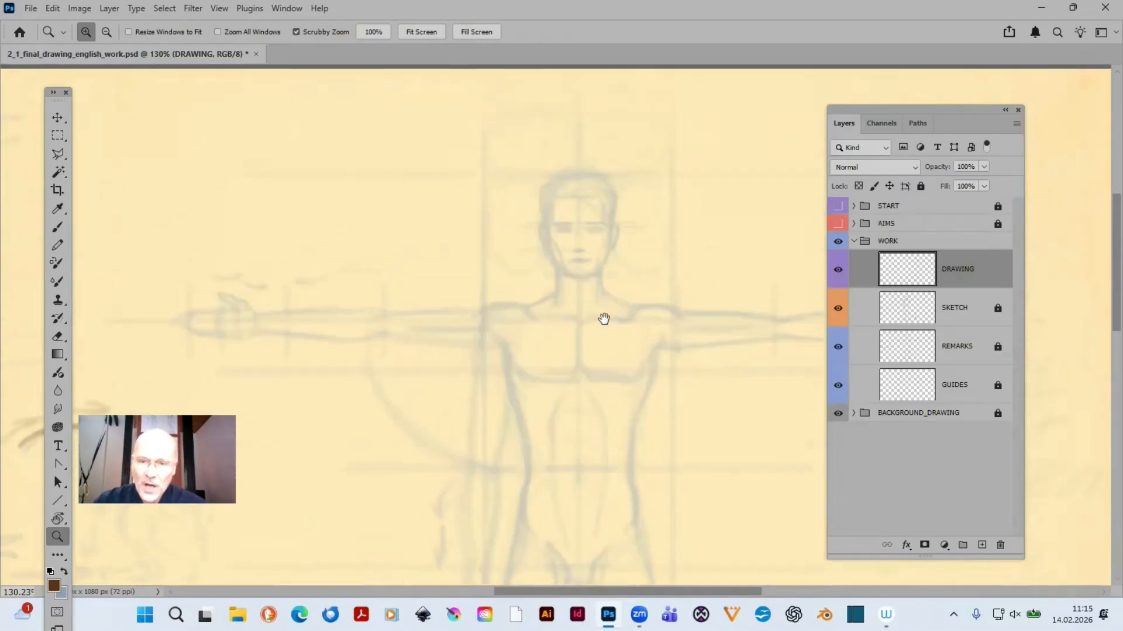
pyautogui.click(296, 32)
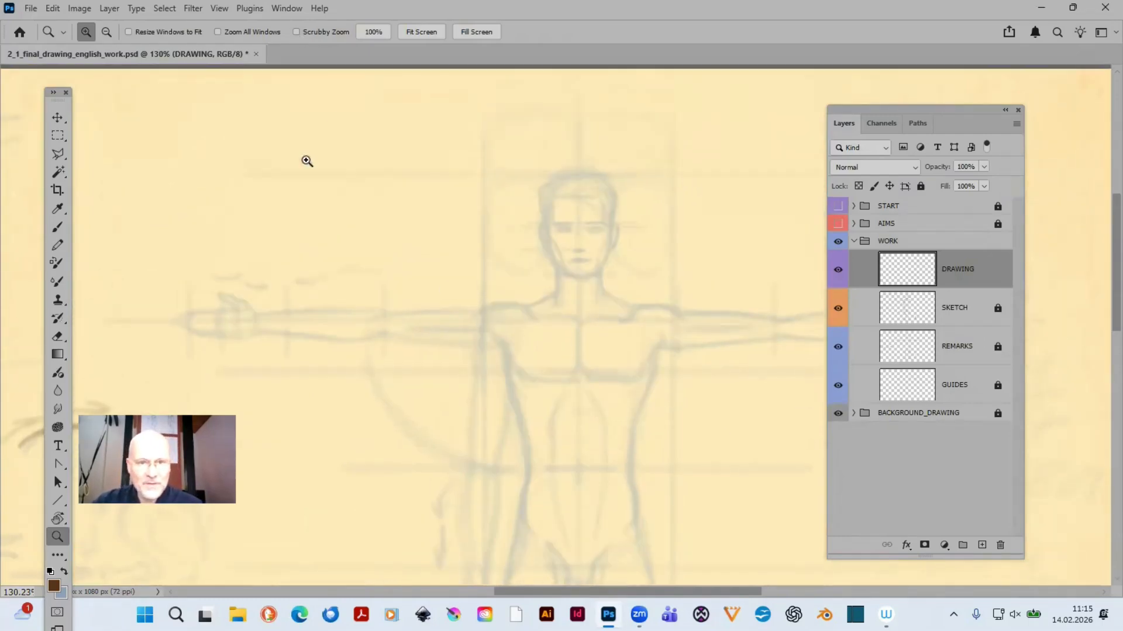
pyautogui.moveTo(833, 107); pyautogui.dragTo(979, 119)
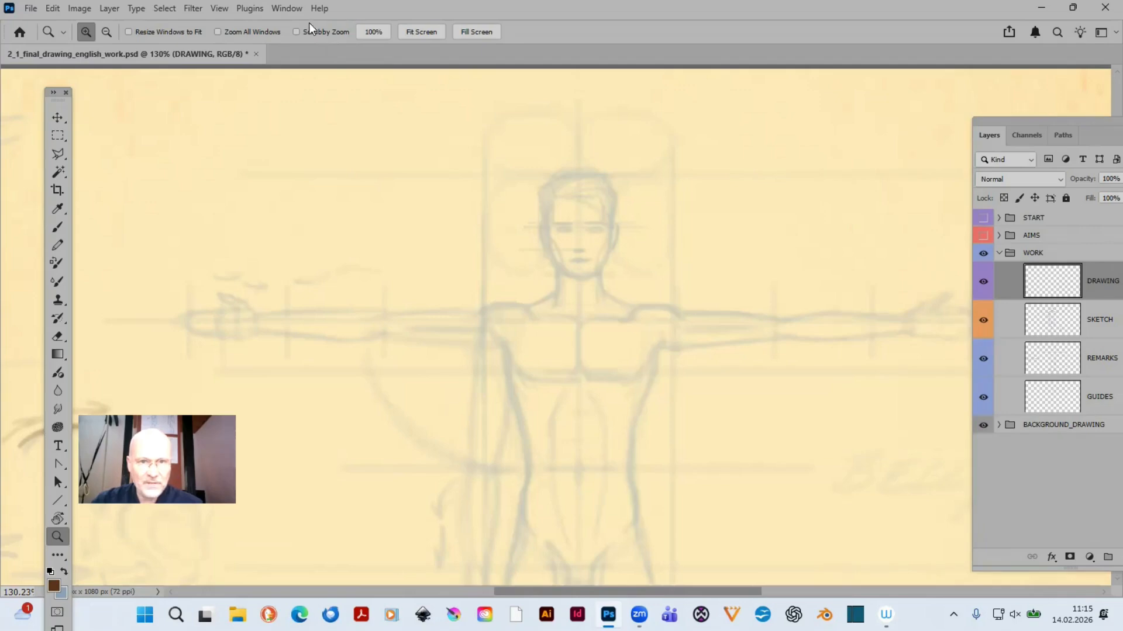
# - Set the Brush opacity to 30% and reduce the brush size to 2 px for fine lines on the head
pyautogui.moveTo(421, 117); pyautogui.dragTo(752, 416)
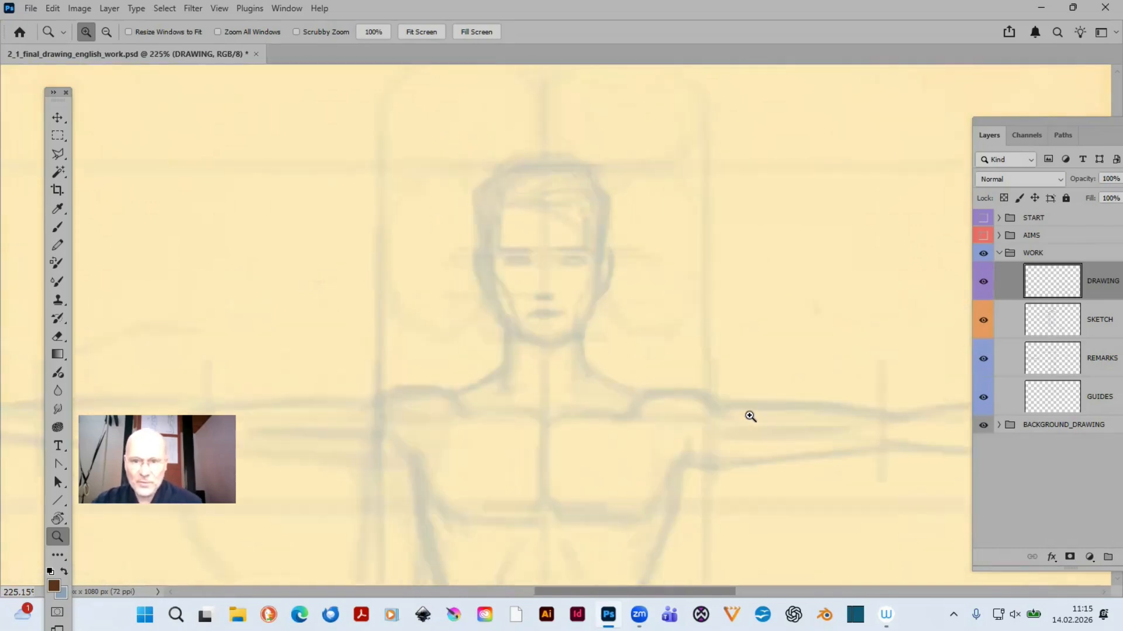
pyautogui.moveTo(622, 421); pyautogui.dragTo(656, 422)
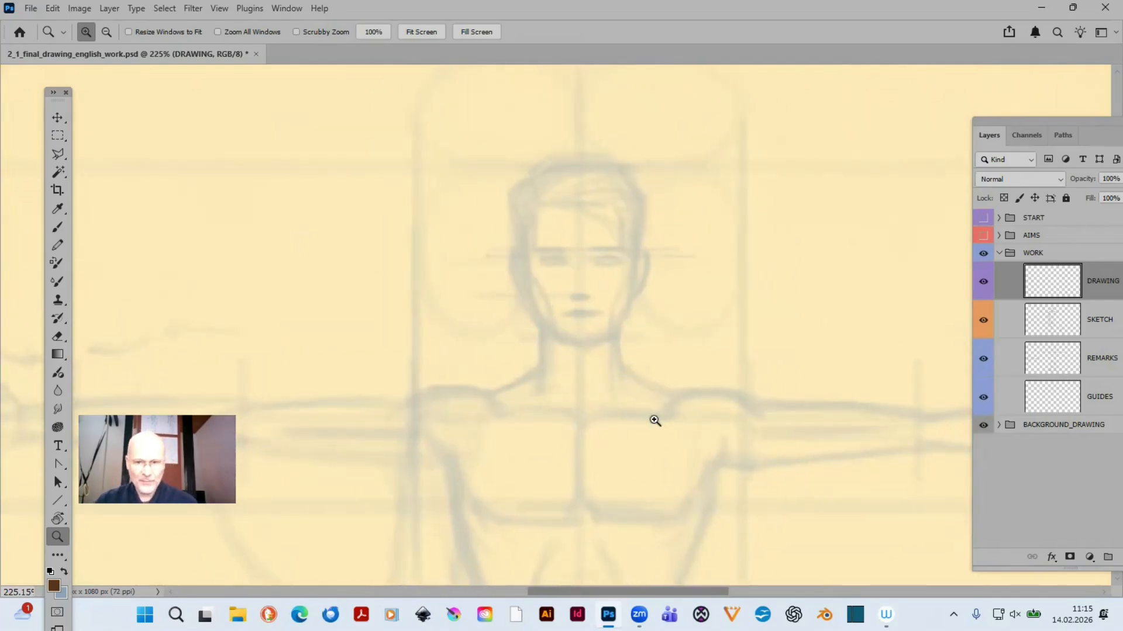
pyautogui.press('b')
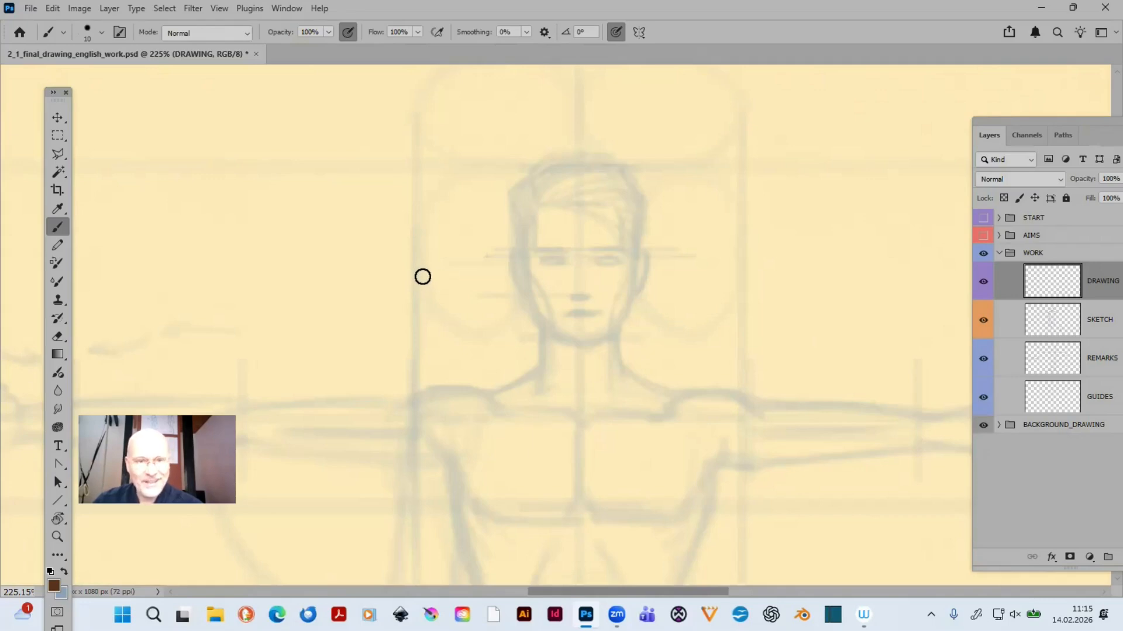
pyautogui.press('3')
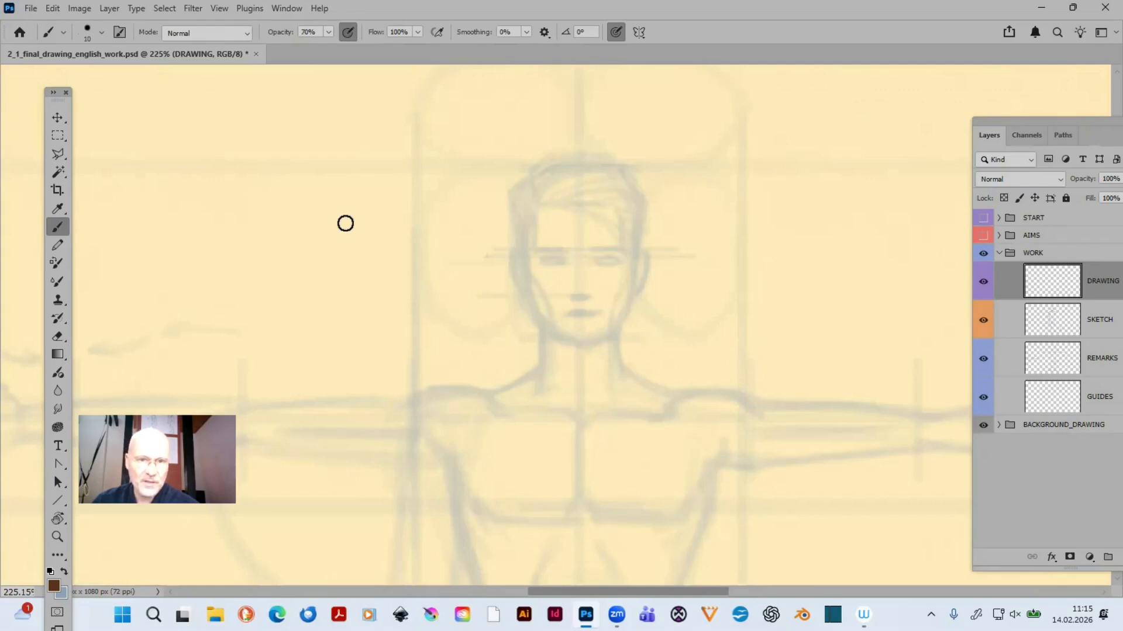
pyautogui.press('9')
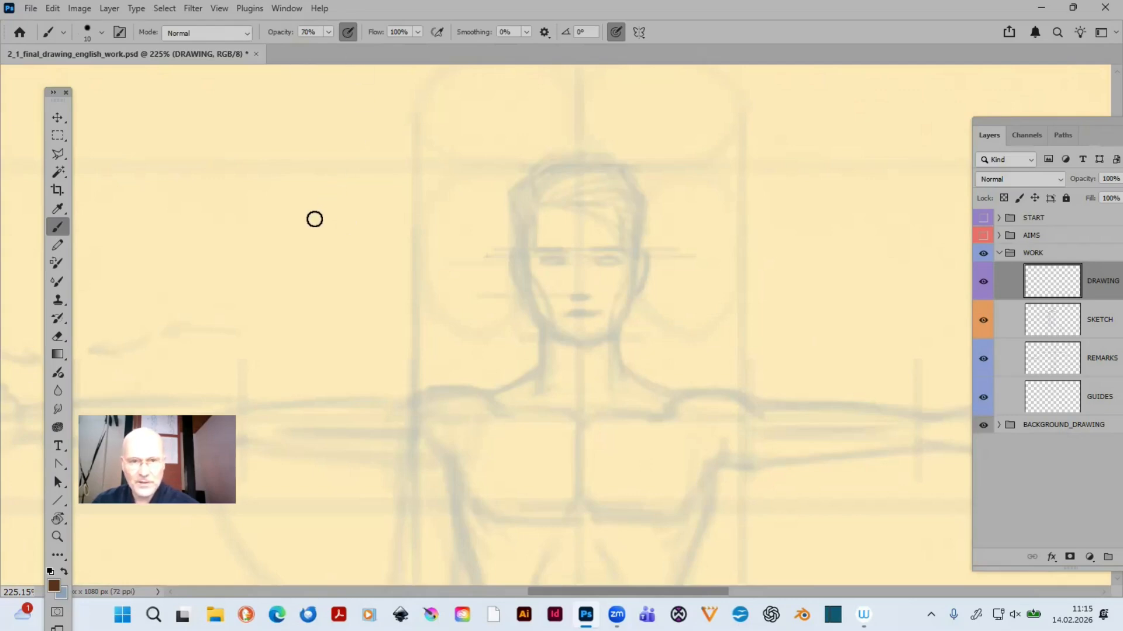
pyautogui.press('3')
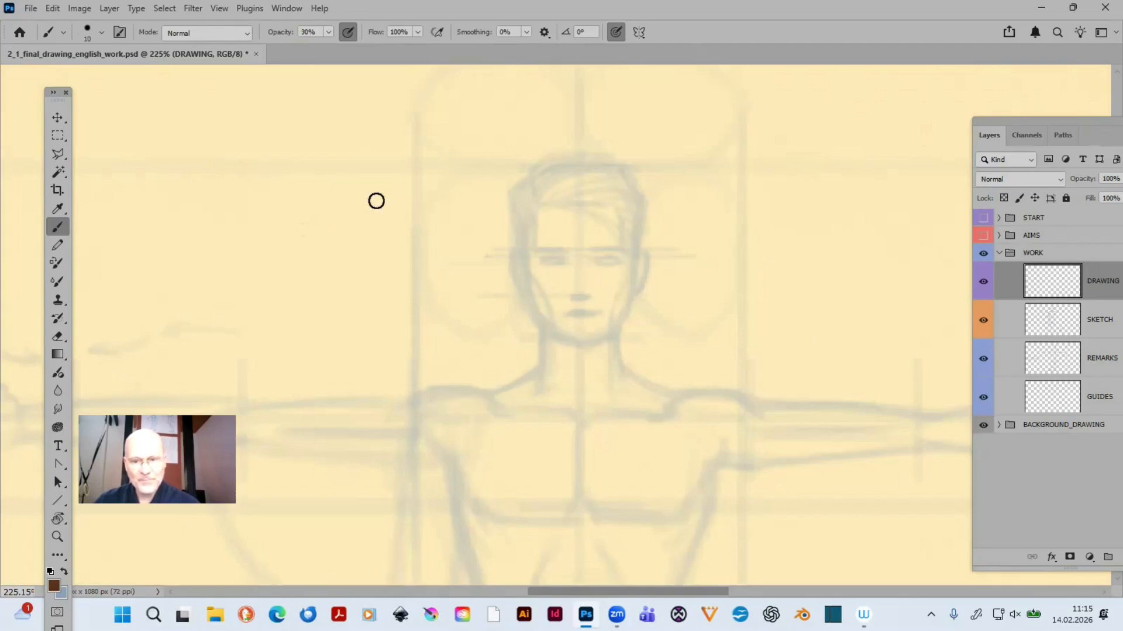
pyautogui.press('[')
pyautogui.press('[')
pyautogui.press('[')
pyautogui.press('[')
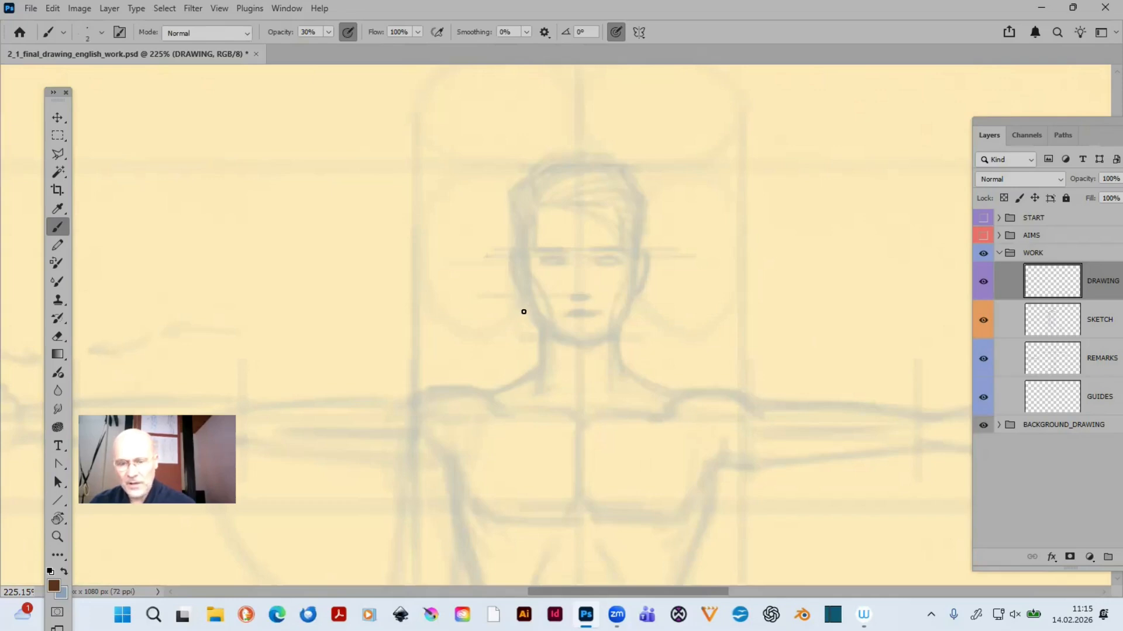
# - Trace the left side of the face with a 3 px brush, from the temple along the cheek and jaw to the chin
pyautogui.hotkey('ctrl', '+')
pyautogui.hotkey('ctrl', '+')
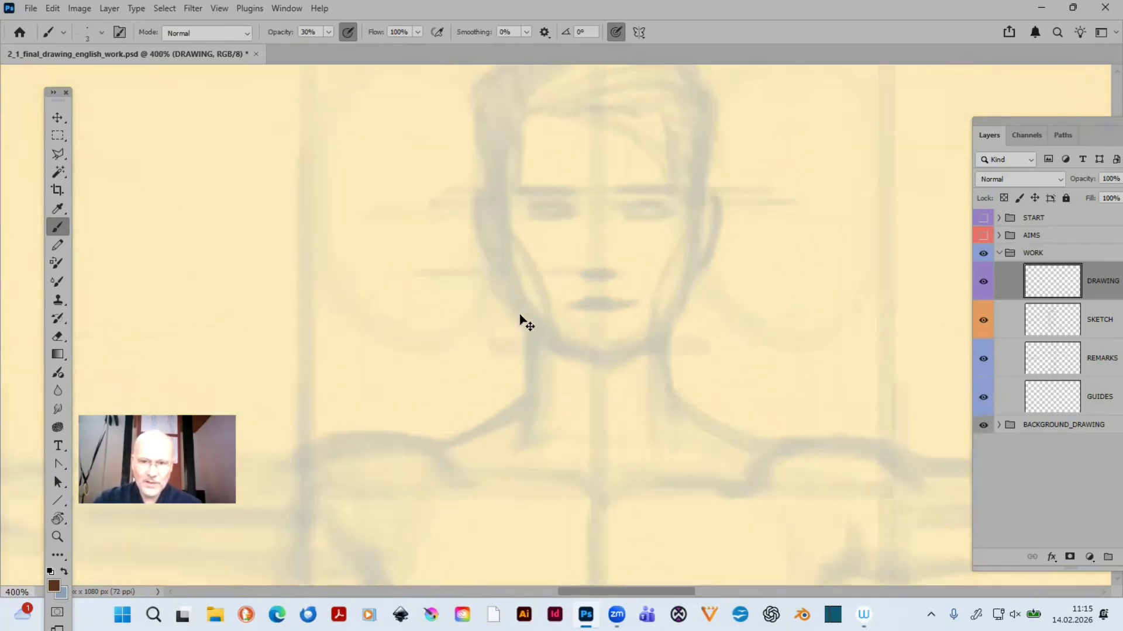
pyautogui.moveTo(565, 198)
pyautogui.mouseDown()
pyautogui.moveTo(459, 268)
pyautogui.moveTo(468, 261)
pyautogui.moveTo(506, 321)
pyautogui.moveTo(516, 306)
pyautogui.mouseUp()
pyautogui.hotkey('ctrl', '+')
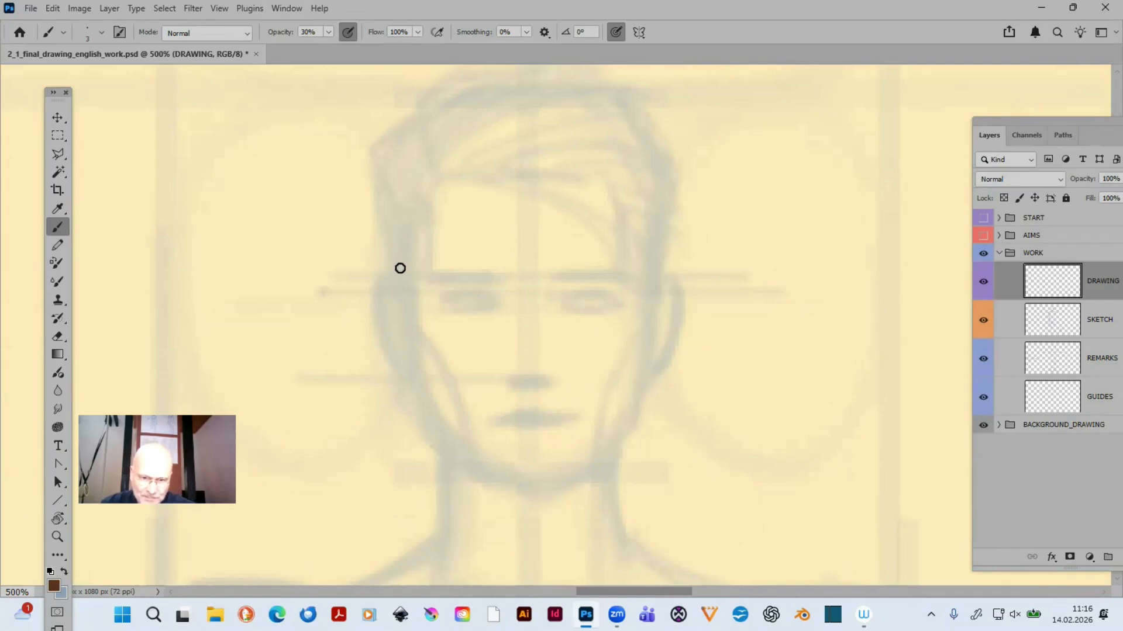
pyautogui.moveTo(406, 269); pyautogui.dragTo(413, 380)
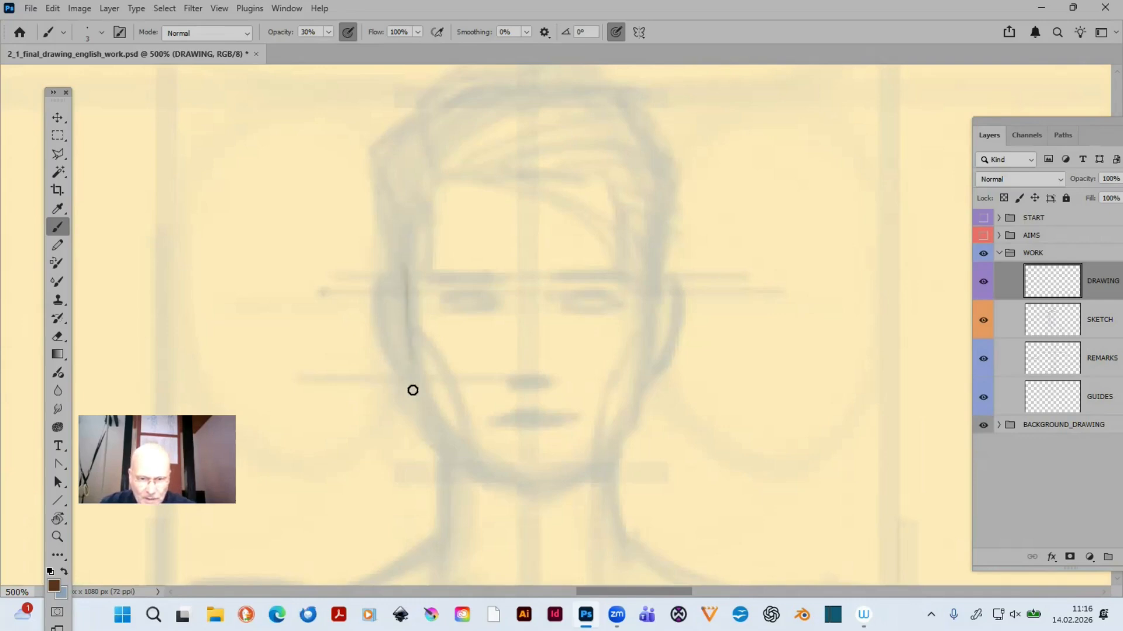
pyautogui.moveTo(409, 292)
pyautogui.mouseDown()
pyautogui.moveTo(411, 361)
pyautogui.moveTo(406, 344)
pyautogui.moveTo(414, 383)
pyautogui.mouseUp()
pyautogui.moveTo(411, 295)
pyautogui.mouseDown()
pyautogui.moveTo(431, 444)
pyautogui.moveTo(466, 464)
pyautogui.mouseUp()
pyautogui.moveTo(432, 426); pyautogui.dragTo(530, 494)
pyautogui.moveTo(433, 448); pyautogui.dragTo(521, 491)
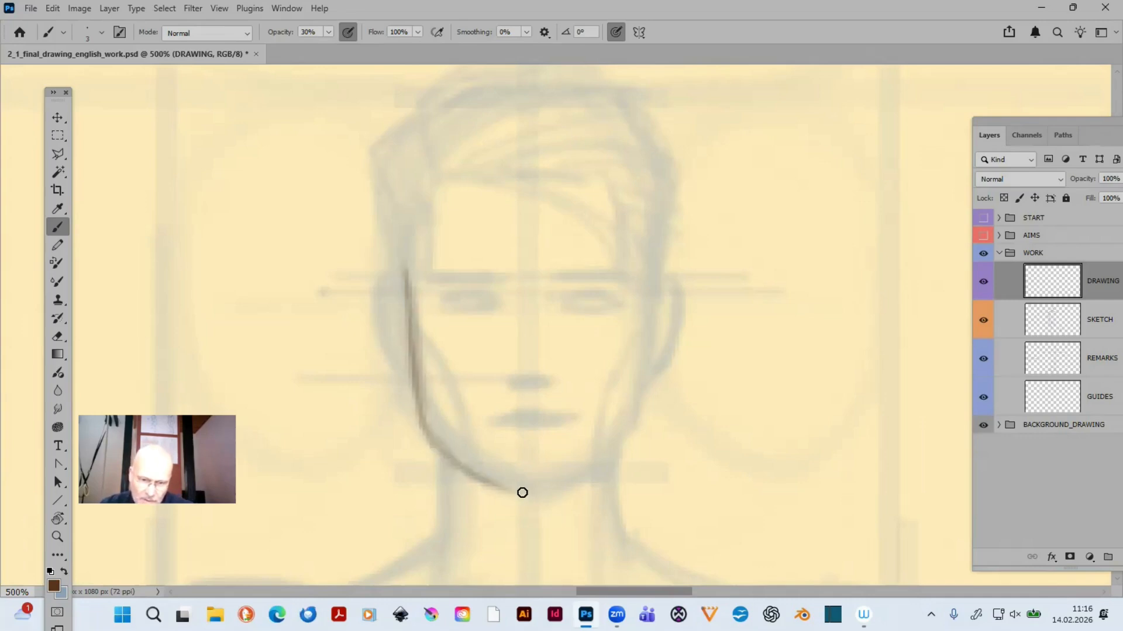
pyautogui.hotkey('ctrl', '0')
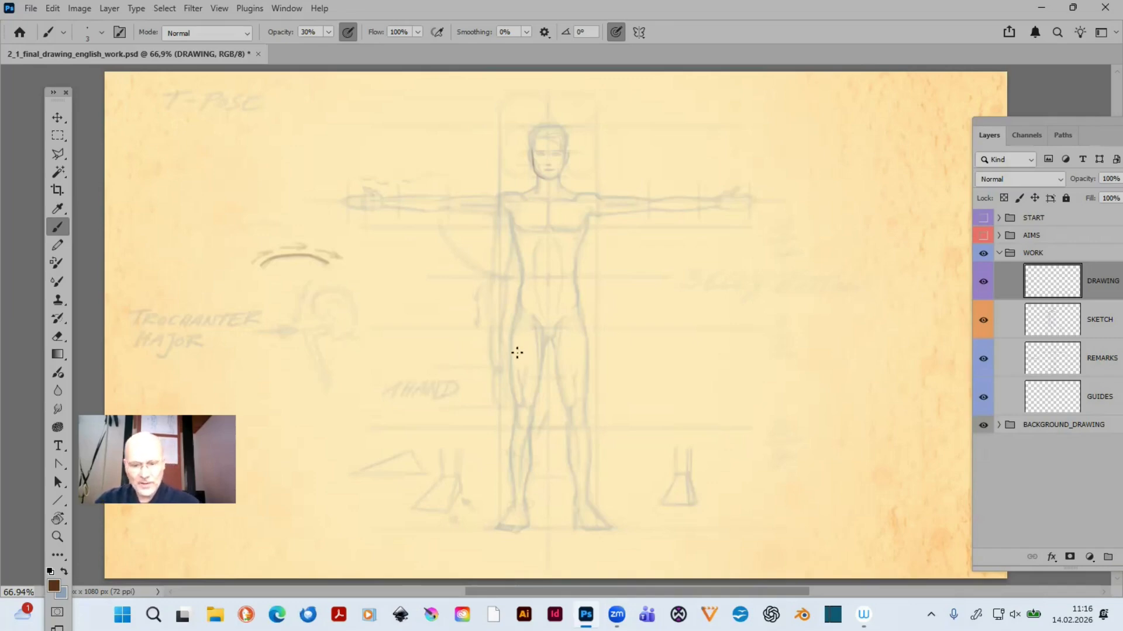
pyautogui.press('z')
pyautogui.moveTo(514, 113)
pyautogui.mouseDown()
pyautogui.moveTo(551, 119)
pyautogui.moveTo(611, 243)
pyautogui.mouseUp()
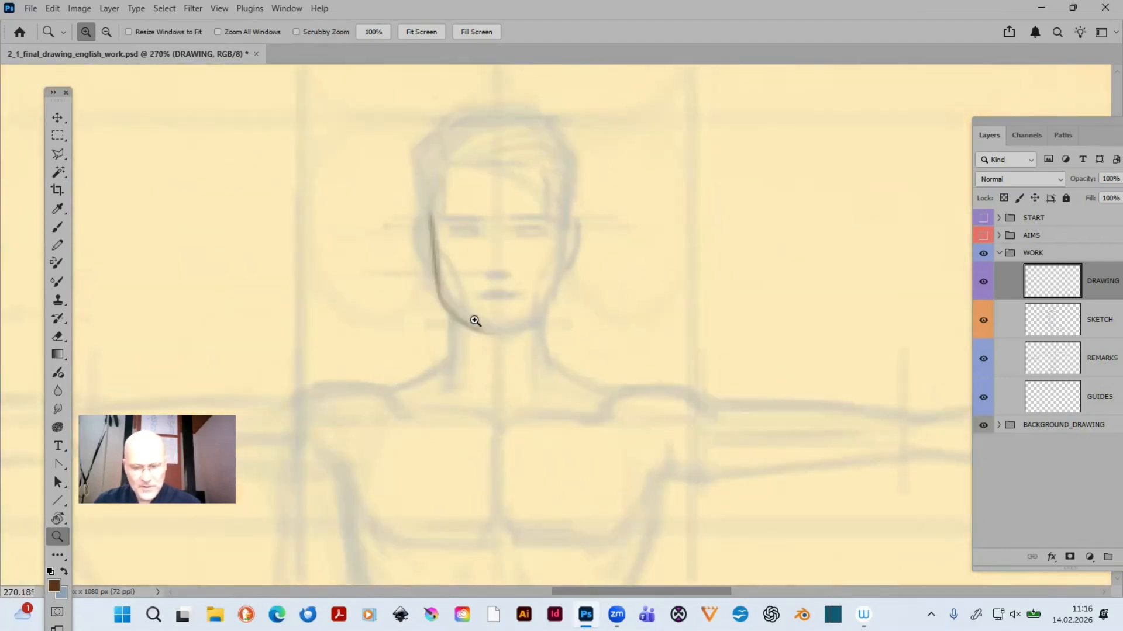
# - Complete the face outline with the 3 px brush, tracing around the chin and up the right jaw and cheek to the temple
pyautogui.moveTo(353, 89); pyautogui.dragTo(616, 421)
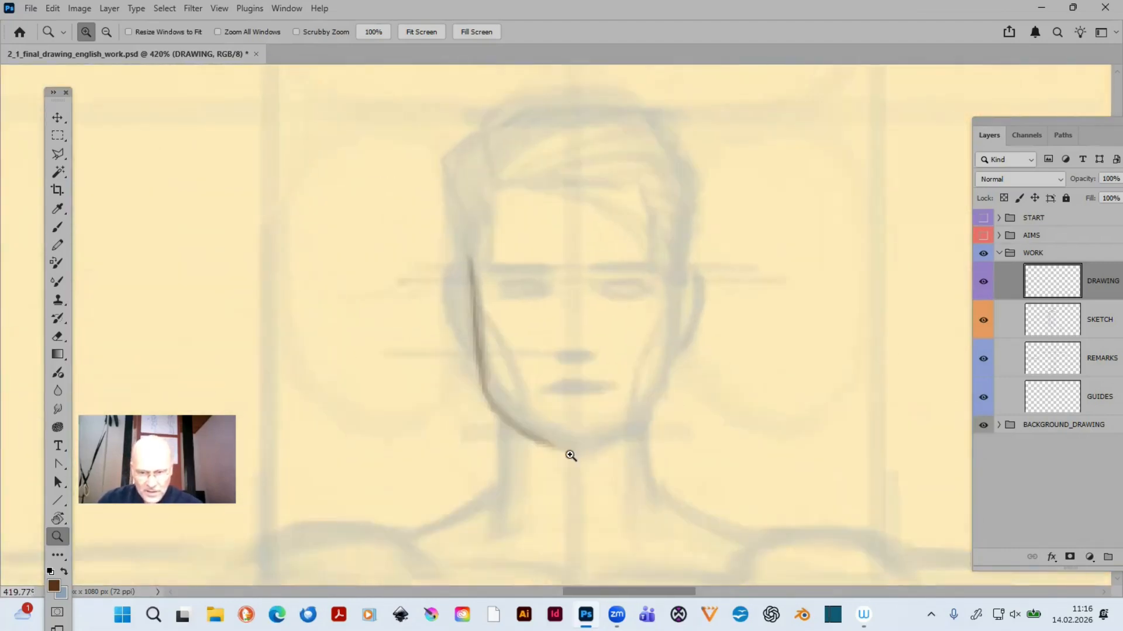
pyautogui.press('b')
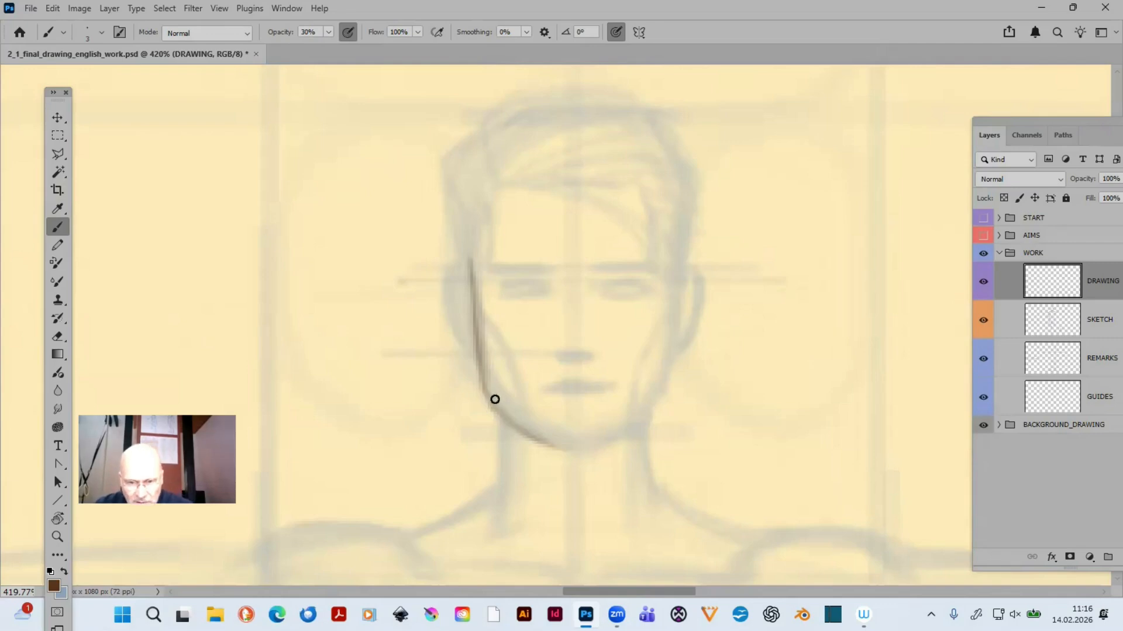
pyautogui.moveTo(486, 387)
pyautogui.mouseDown()
pyautogui.moveTo(559, 452)
pyautogui.moveTo(484, 394)
pyautogui.moveTo(559, 448)
pyautogui.moveTo(490, 370)
pyautogui.moveTo(554, 448)
pyautogui.moveTo(490, 380)
pyautogui.moveTo(588, 446)
pyautogui.moveTo(550, 445)
pyautogui.moveTo(610, 443)
pyautogui.moveTo(541, 444)
pyautogui.moveTo(605, 439)
pyautogui.moveTo(570, 444)
pyautogui.moveTo(596, 450)
pyautogui.mouseUp()
pyautogui.moveTo(655, 395); pyautogui.dragTo(618, 440)
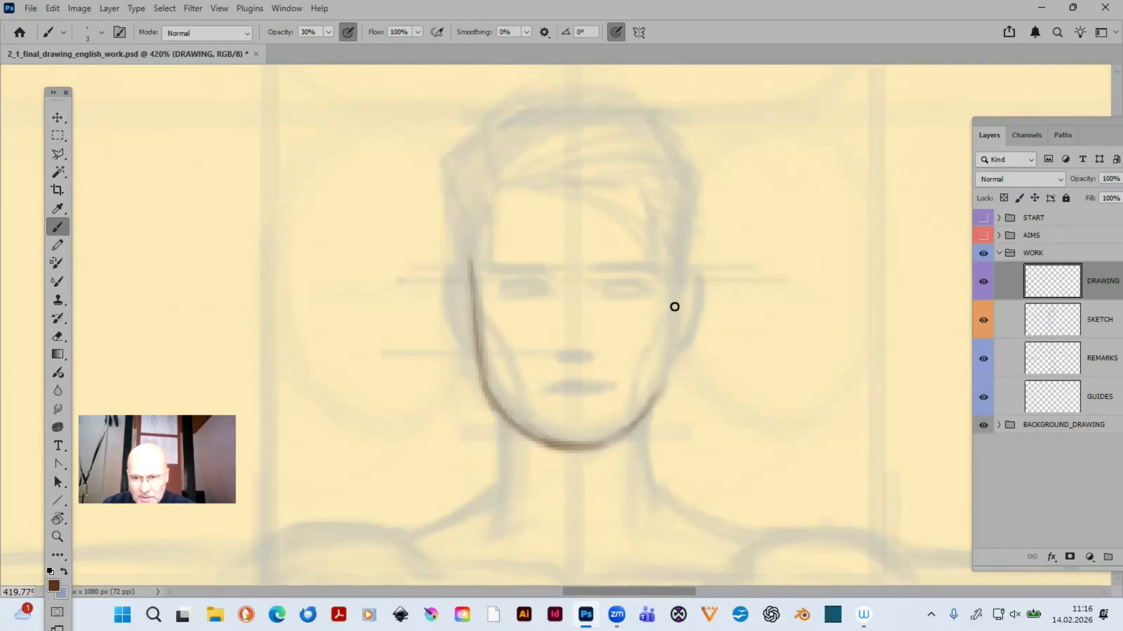
pyautogui.moveTo(670, 308); pyautogui.dragTo(652, 394)
pyautogui.moveTo(674, 270); pyautogui.dragTo(652, 410)
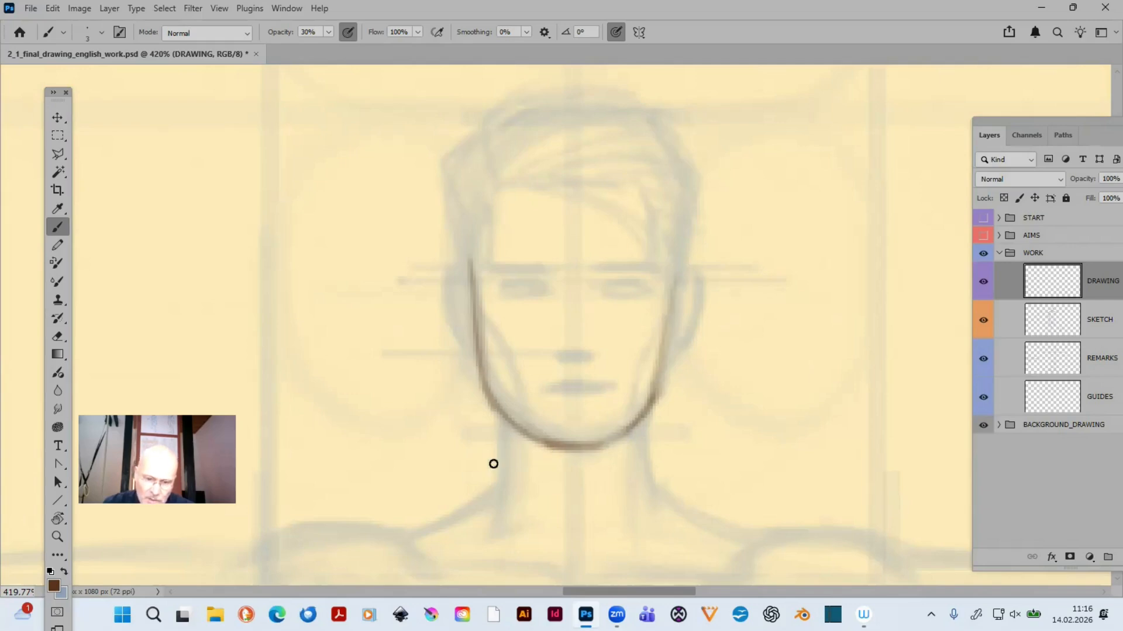
# - Reduce the Eraser size to 5 px for fine corrections
pyautogui.press('e')
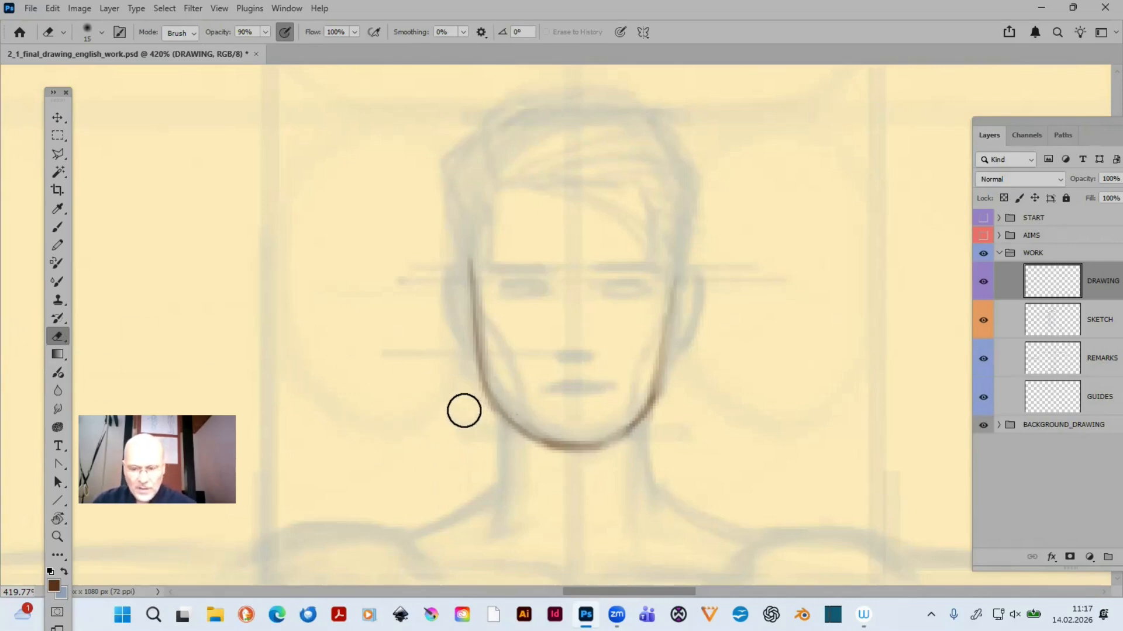
pyautogui.press('[')
pyautogui.press('[')
pyautogui.press('[')
pyautogui.press('[')
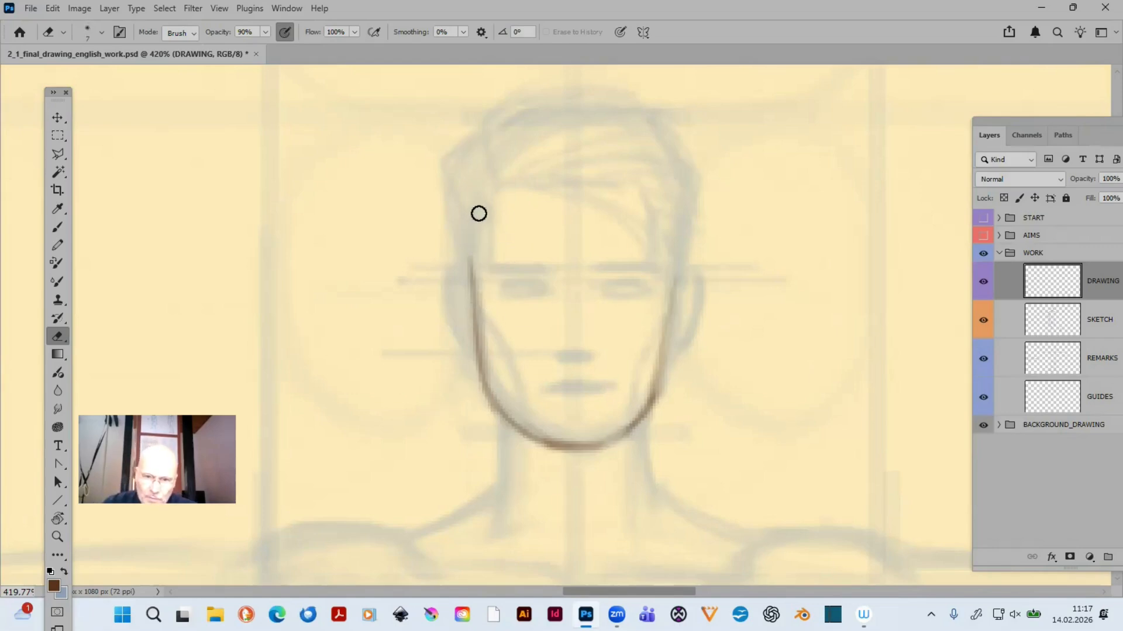
pyautogui.press('[')
pyautogui.press('[')
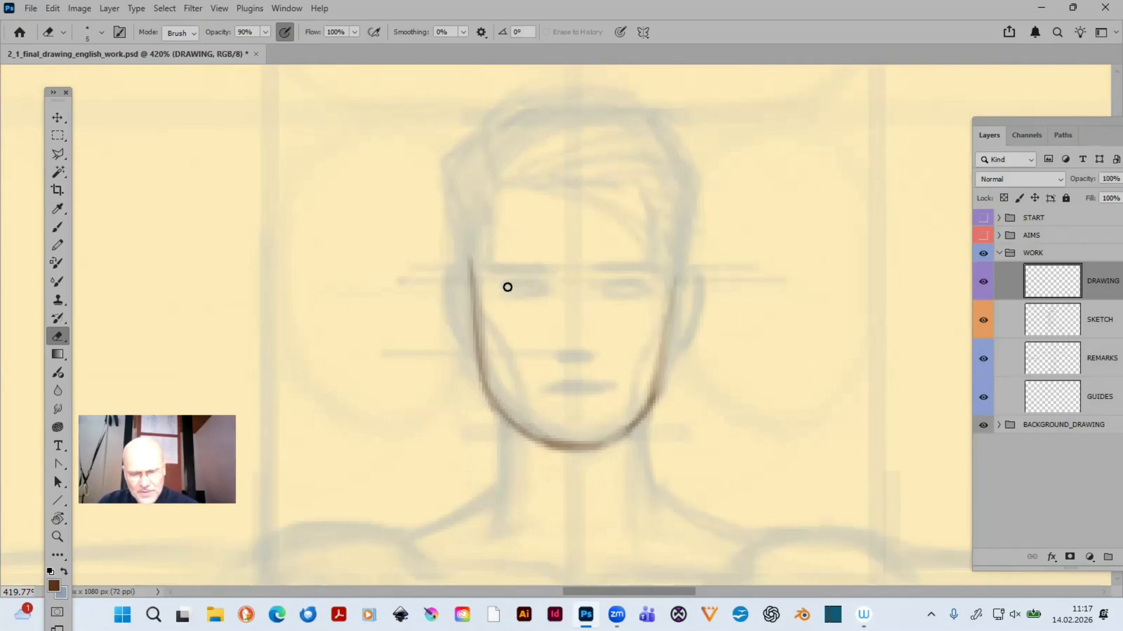
# - Outline both eyes with the 3 px brush and draw thick eyebrows above them, following the sketch
pyautogui.press('b')
pyautogui.moveTo(502, 282); pyautogui.dragTo(555, 291)
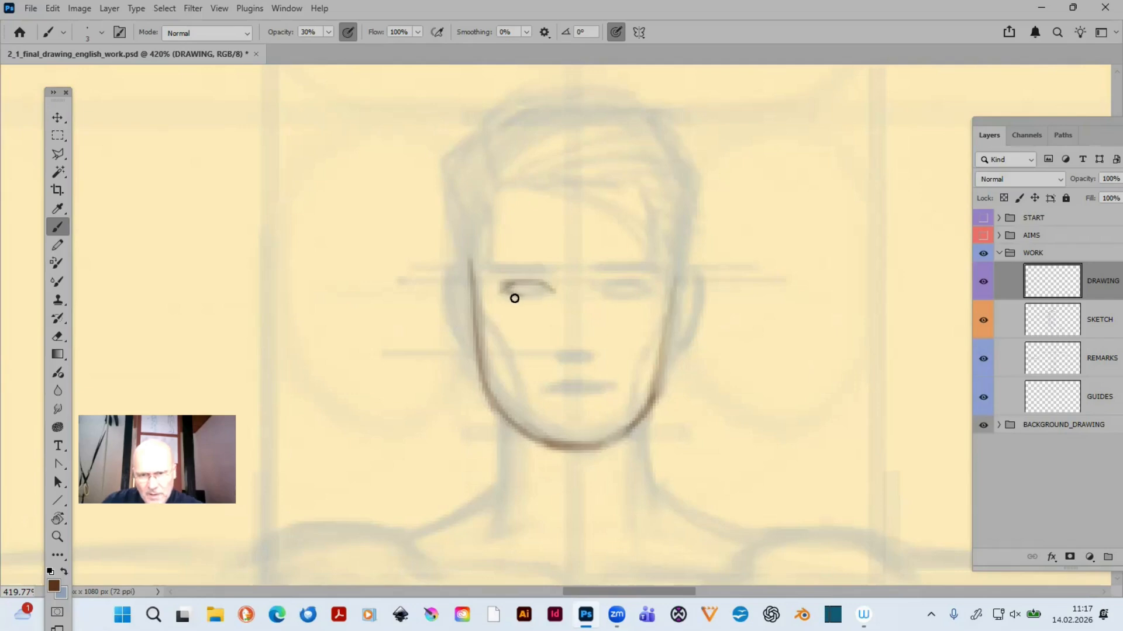
pyautogui.moveTo(514, 295); pyautogui.dragTo(549, 296)
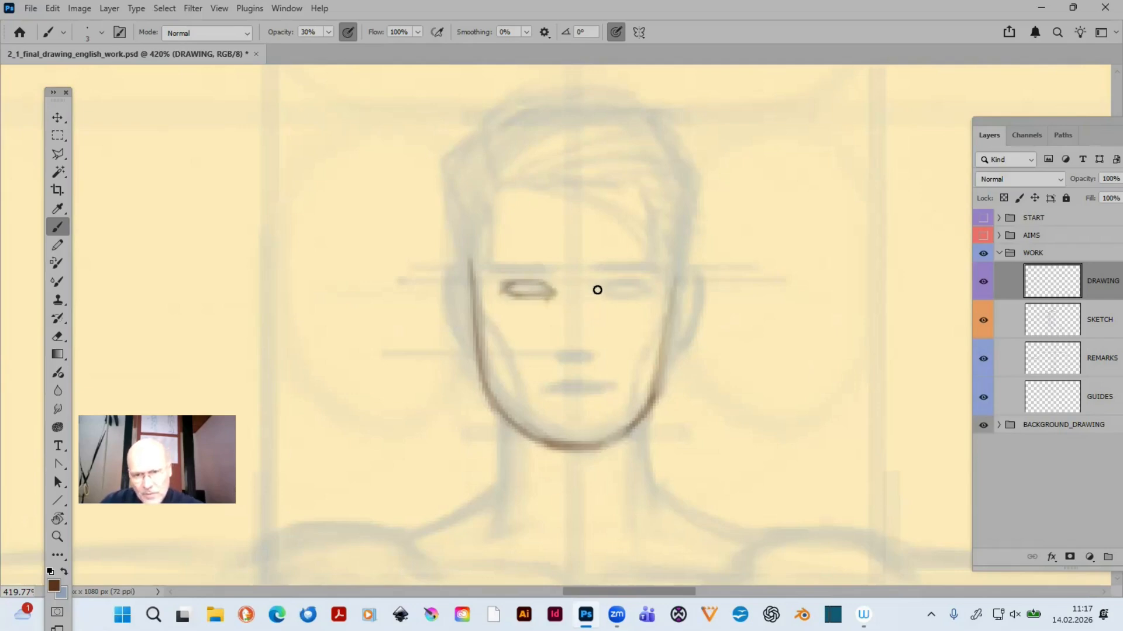
pyautogui.moveTo(595, 290); pyautogui.dragTo(641, 284)
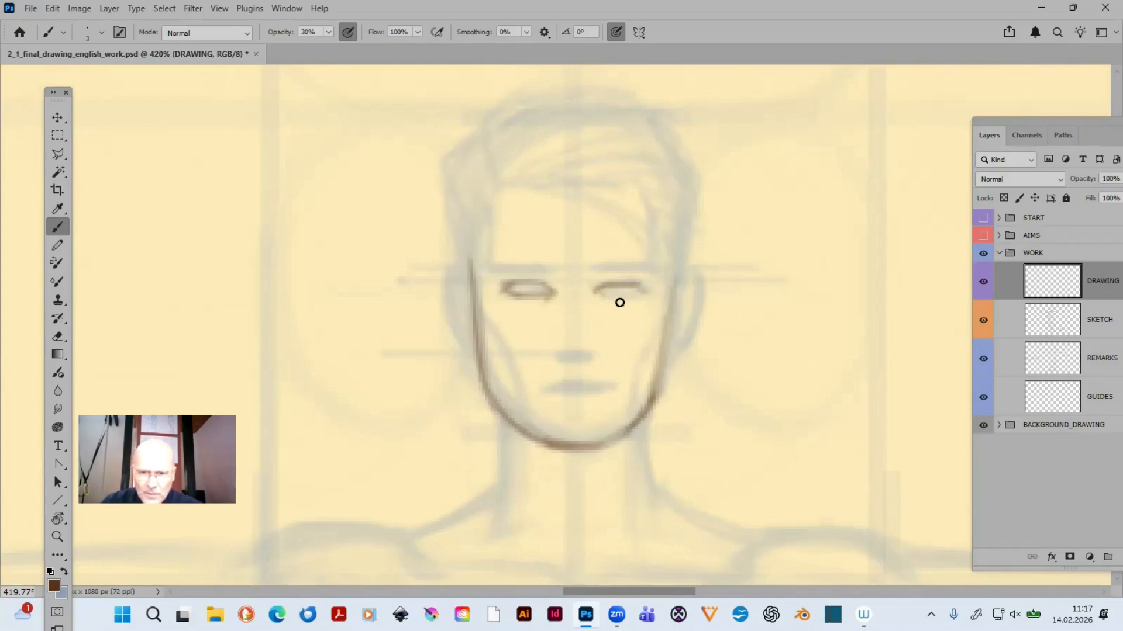
pyautogui.moveTo(604, 297); pyautogui.dragTo(637, 297)
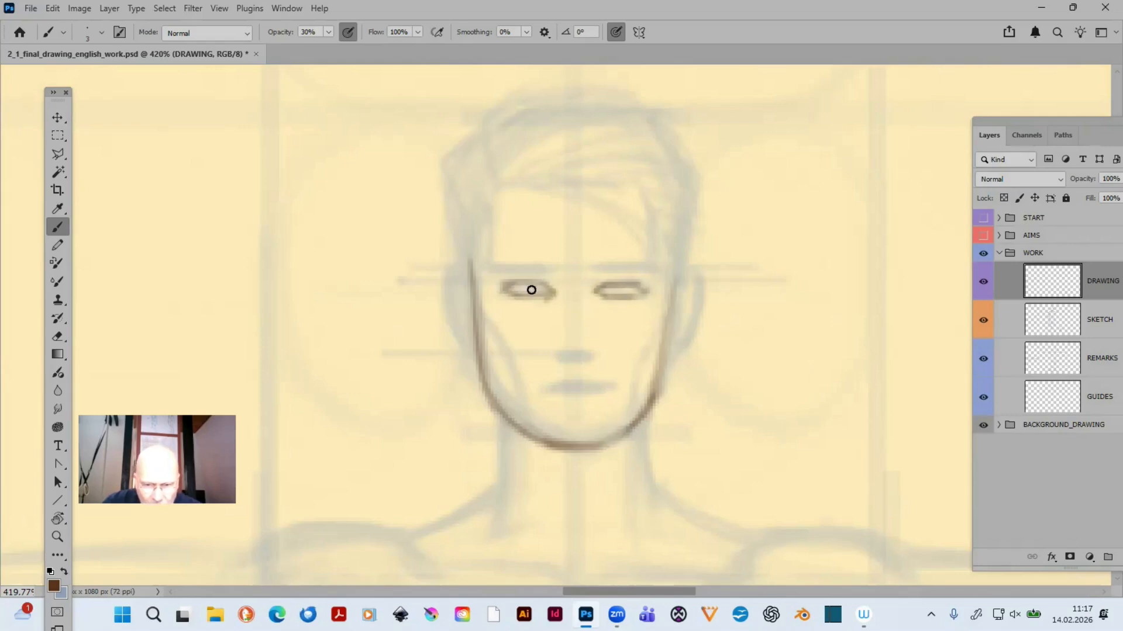
pyautogui.moveTo(488, 275)
pyautogui.mouseDown()
pyautogui.moveTo(545, 267)
pyautogui.moveTo(511, 273)
pyautogui.mouseUp()
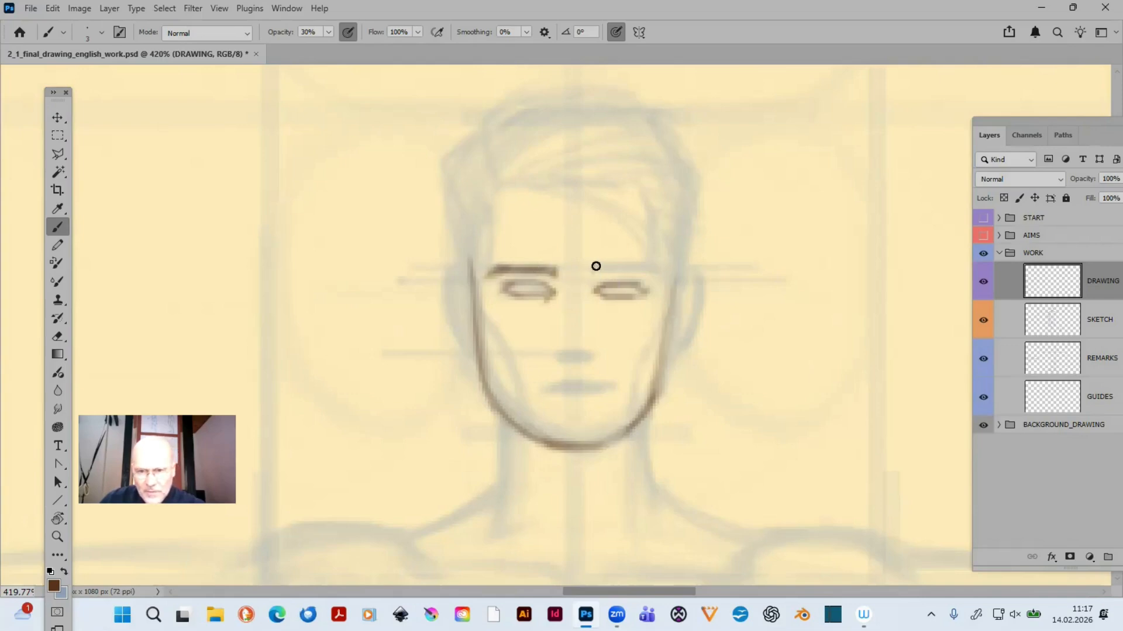
pyautogui.moveTo(590, 272)
pyautogui.mouseDown()
pyautogui.moveTo(650, 269)
pyautogui.moveTo(610, 265)
pyautogui.moveTo(661, 276)
pyautogui.moveTo(666, 333)
pyautogui.mouseUp()
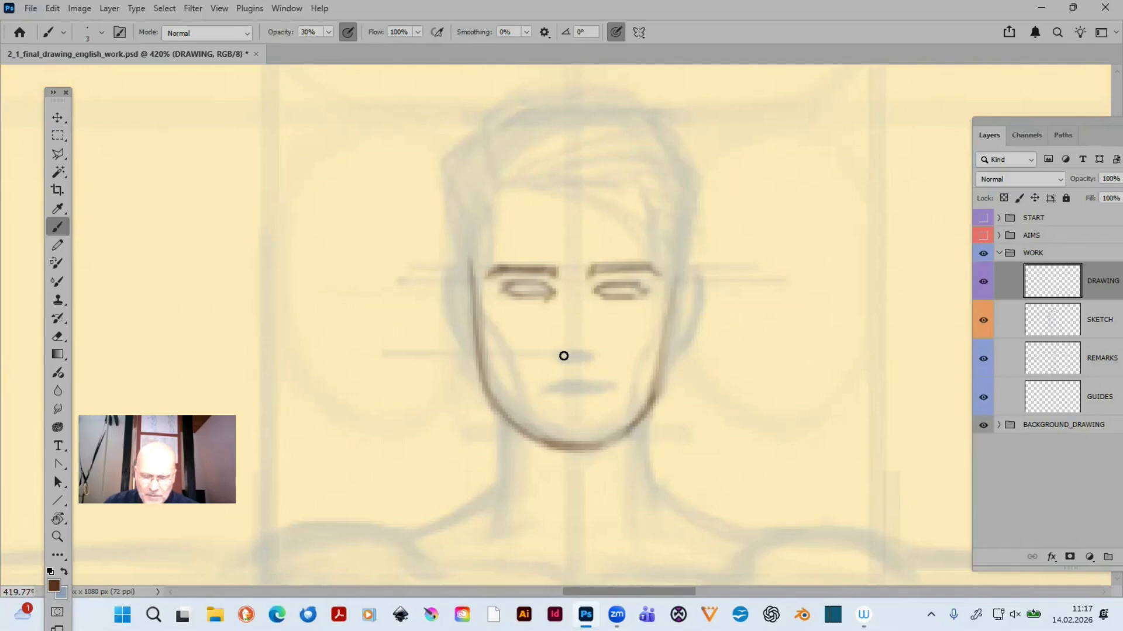
# - Draw the nose with both nostril wings and its lower edge, plus a light bridge line up toward the left eyebrow
pyautogui.hotkey('ctrl', '0')
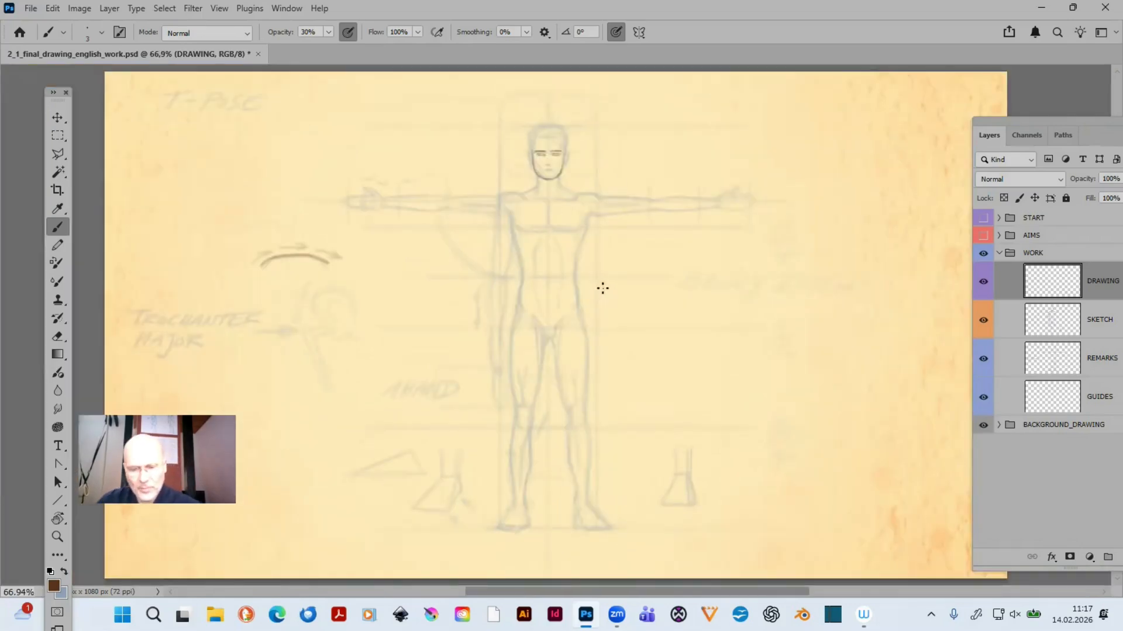
pyautogui.press('z')
pyautogui.moveTo(506, 113); pyautogui.dragTo(632, 224)
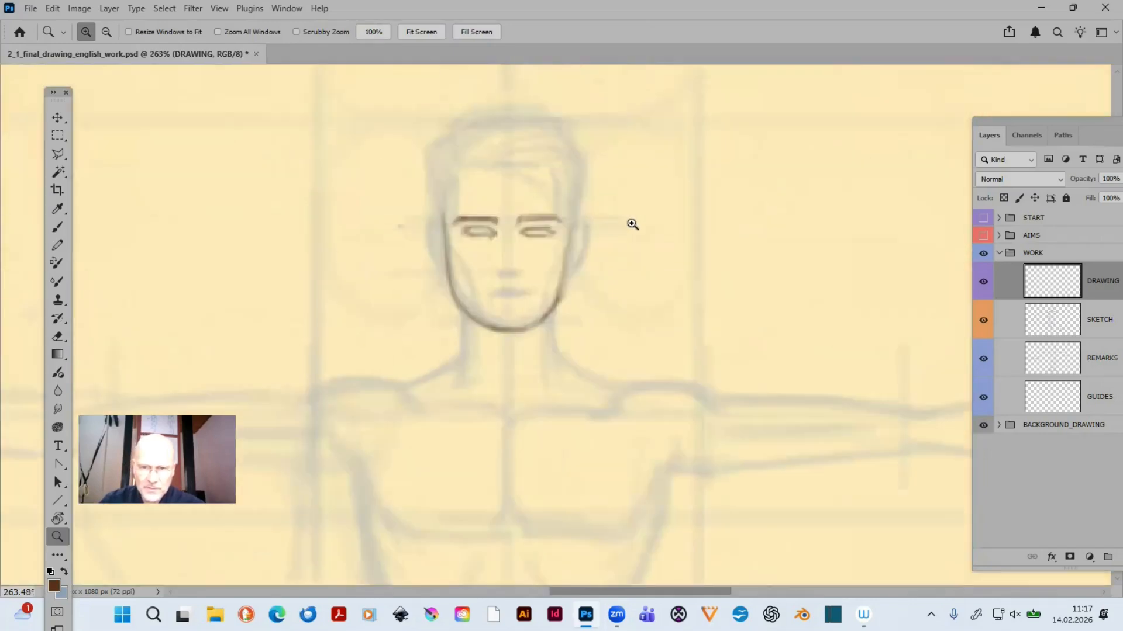
pyautogui.moveTo(372, 99); pyautogui.dragTo(665, 385)
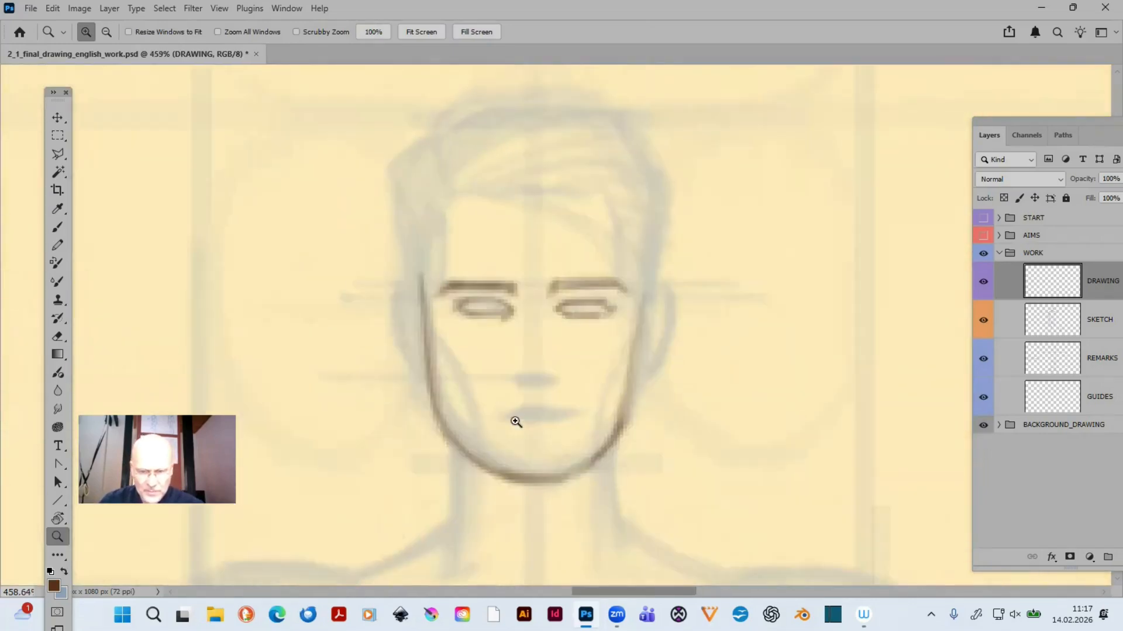
pyautogui.press('b')
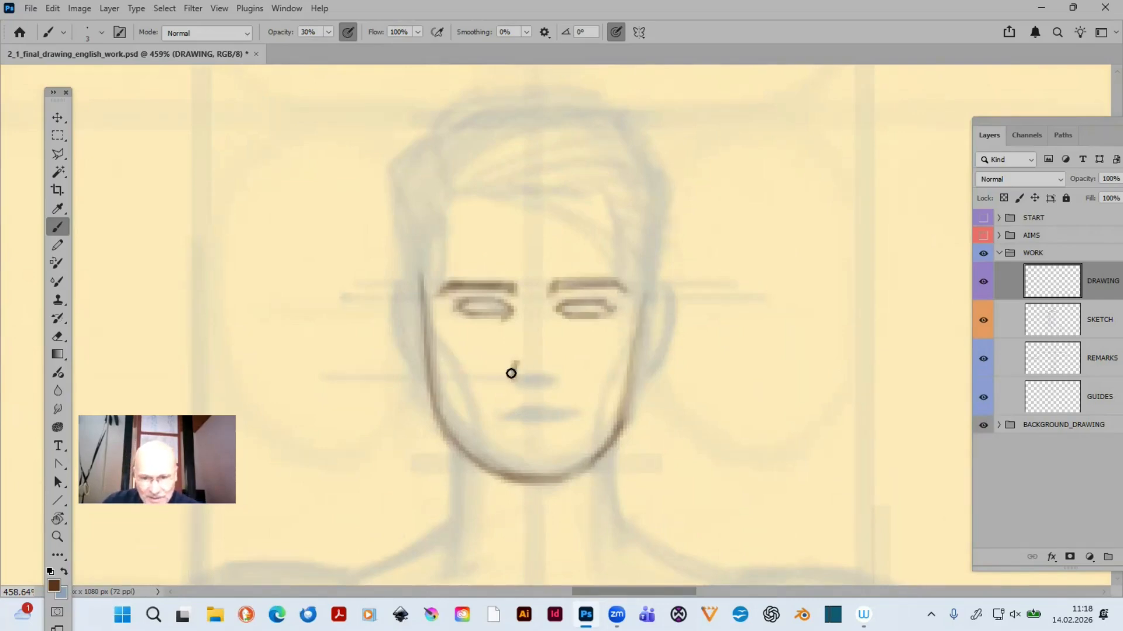
pyautogui.moveTo(515, 361)
pyautogui.mouseDown()
pyautogui.moveTo(513, 374)
pyautogui.moveTo(532, 384)
pyautogui.mouseUp()
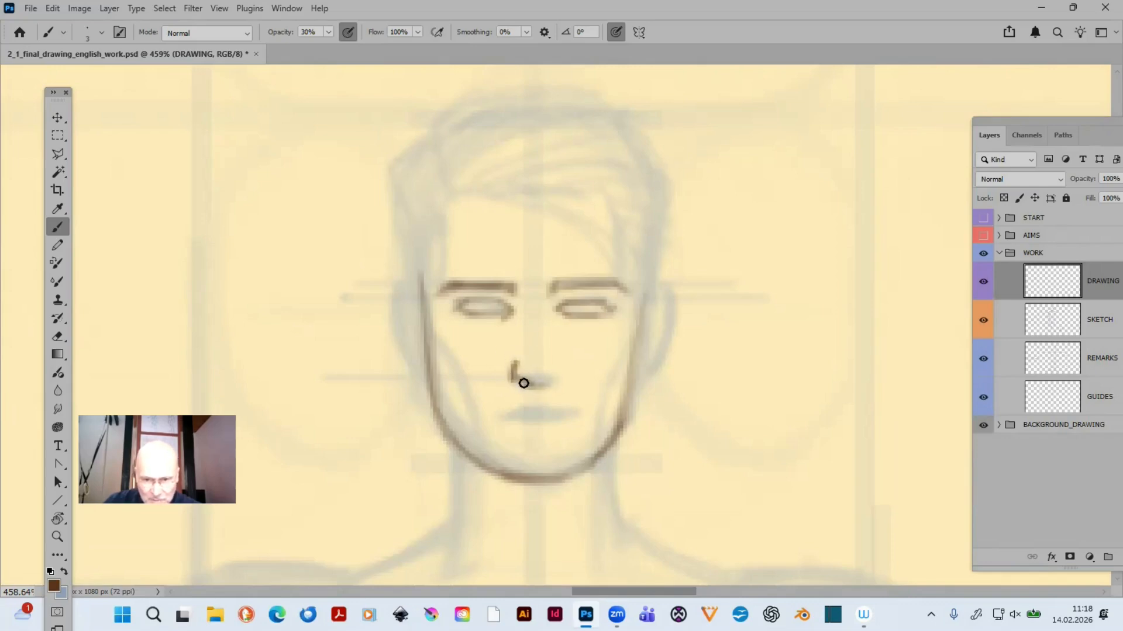
pyautogui.moveTo(537, 386); pyautogui.dragTo(554, 369)
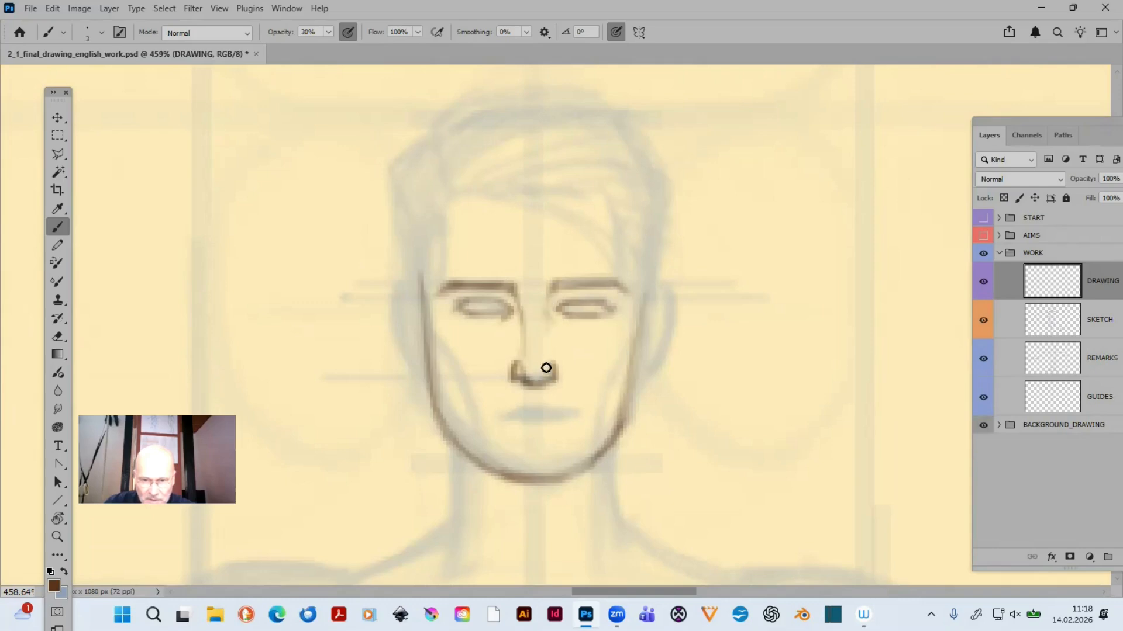
# - Draw the mouth line and lower lip with shading beneath, and trace the cheekbone lines on both sides of the face
pyautogui.moveTo(563, 413); pyautogui.dragTo(608, 343)
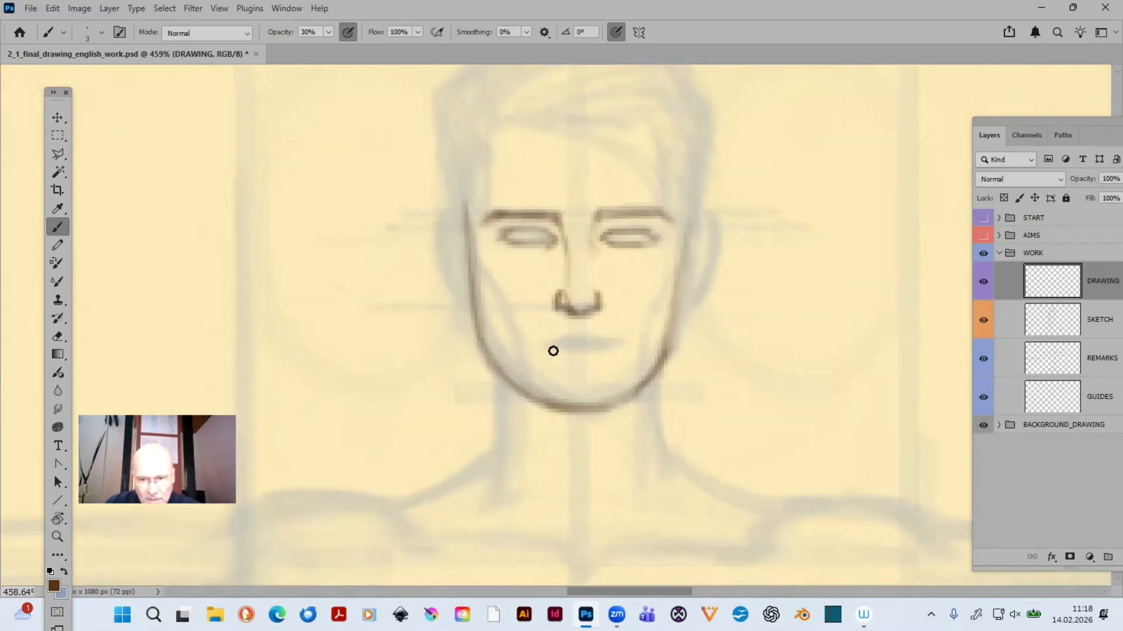
pyautogui.moveTo(539, 343)
pyautogui.mouseDown()
pyautogui.moveTo(602, 341)
pyautogui.moveTo(542, 351)
pyautogui.moveTo(620, 348)
pyautogui.moveTo(548, 346)
pyautogui.moveTo(605, 345)
pyautogui.mouseUp()
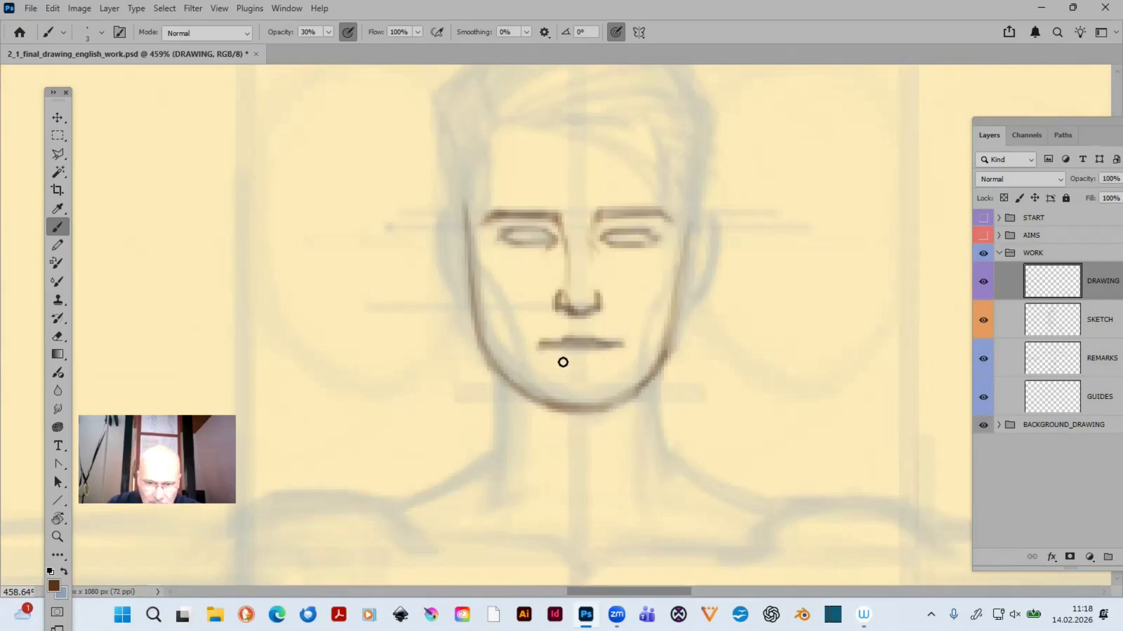
pyautogui.moveTo(561, 360); pyautogui.dragTo(596, 362)
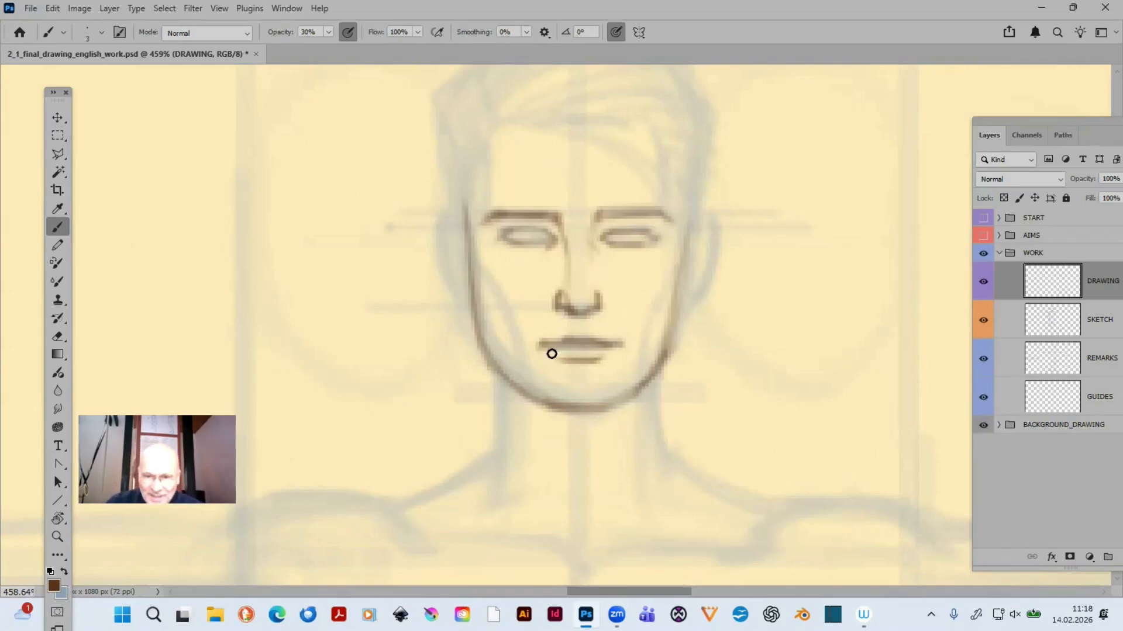
pyautogui.moveTo(552, 355)
pyautogui.mouseDown()
pyautogui.moveTo(607, 358)
pyautogui.moveTo(592, 371)
pyautogui.mouseUp()
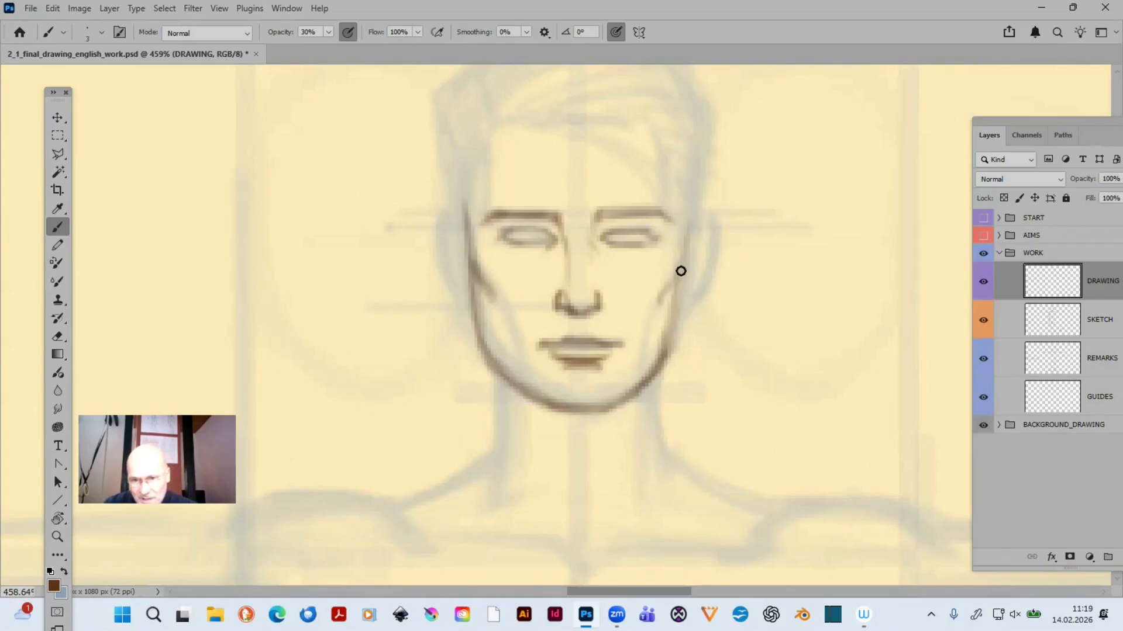
pyautogui.moveTo(673, 296)
pyautogui.mouseDown()
pyautogui.moveTo(686, 238)
pyautogui.moveTo(659, 309)
pyautogui.mouseUp()
pyautogui.moveTo(495, 297); pyautogui.dragTo(510, 331)
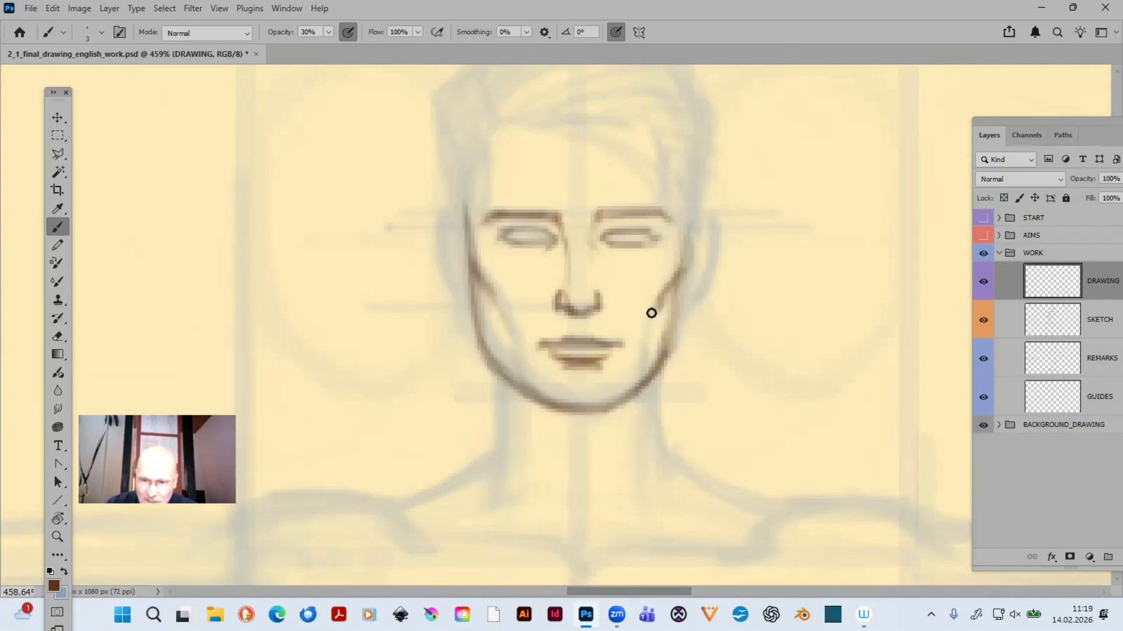
# - Outline both ears beside the face and add the inner ear folds
pyautogui.scroll(3, 572, 343)
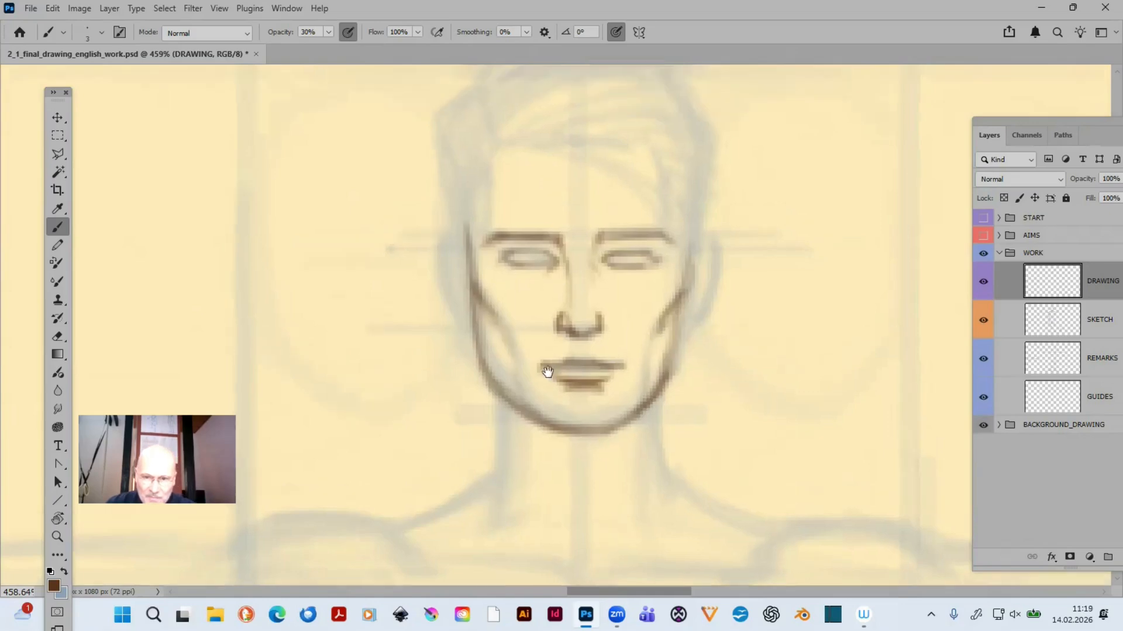
pyautogui.moveTo(461, 336)
pyautogui.mouseDown()
pyautogui.moveTo(438, 351)
pyautogui.moveTo(443, 321)
pyautogui.moveTo(443, 376)
pyautogui.moveTo(466, 408)
pyautogui.moveTo(438, 369)
pyautogui.moveTo(467, 436)
pyautogui.moveTo(443, 382)
pyautogui.moveTo(474, 412)
pyautogui.mouseUp()
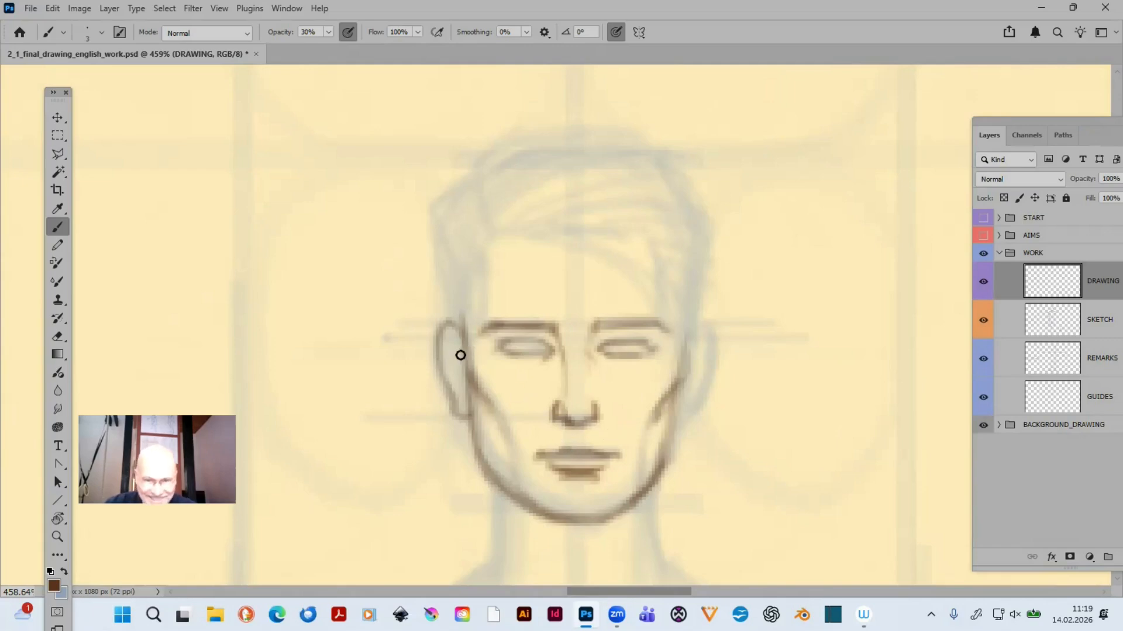
pyautogui.moveTo(451, 341)
pyautogui.mouseDown()
pyautogui.moveTo(458, 363)
pyautogui.moveTo(449, 353)
pyautogui.mouseUp()
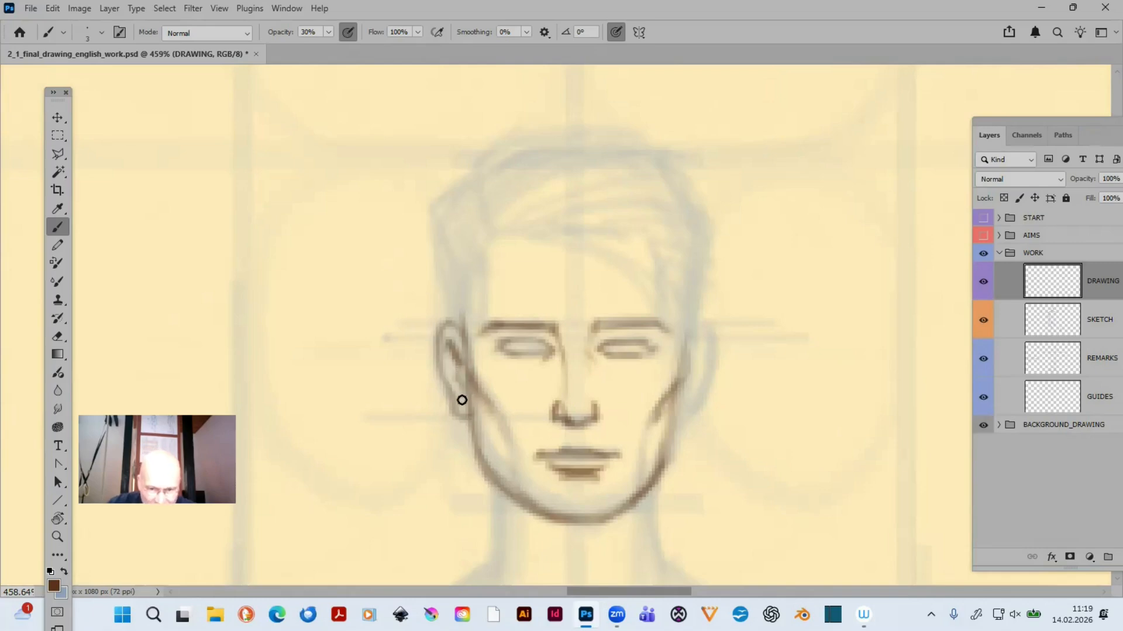
pyautogui.moveTo(458, 355); pyautogui.dragTo(449, 366)
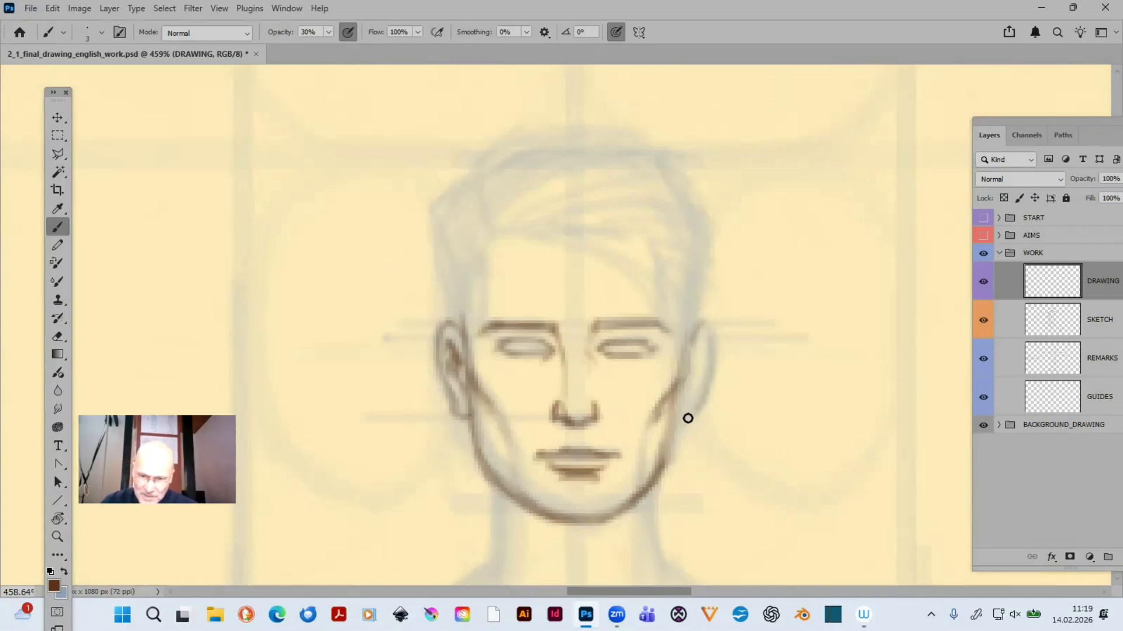
pyautogui.moveTo(685, 406)
pyautogui.mouseDown()
pyautogui.moveTo(694, 409)
pyautogui.moveTo(710, 346)
pyautogui.moveTo(707, 376)
pyautogui.mouseUp()
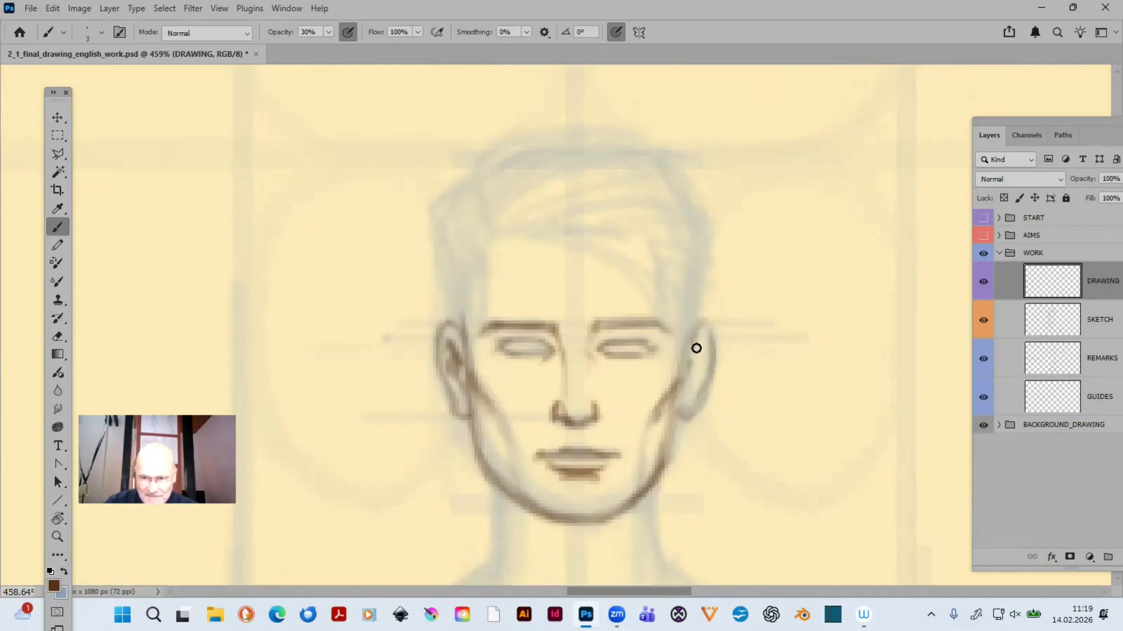
pyautogui.moveTo(696, 349); pyautogui.dragTo(685, 395)
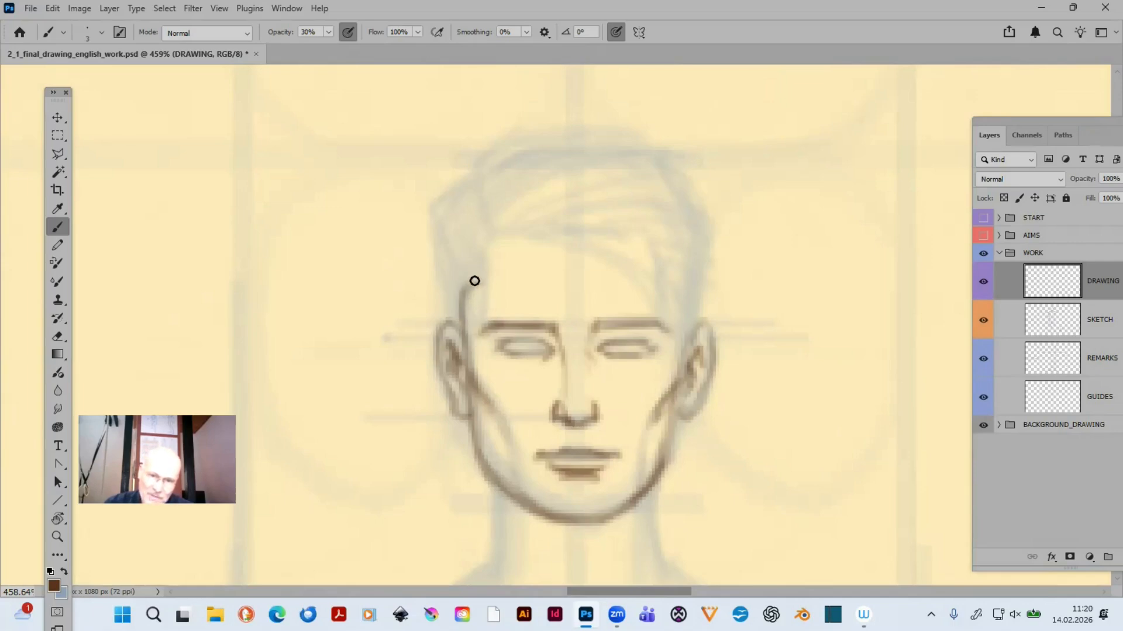
# - Trace the hairline from the left temple up to the parting and draw the strands of the fringe swept toward the right temple
pyautogui.moveTo(466, 286)
pyautogui.mouseDown()
pyautogui.moveTo(508, 235)
pyautogui.moveTo(468, 290)
pyautogui.moveTo(469, 341)
pyautogui.moveTo(485, 247)
pyautogui.mouseUp()
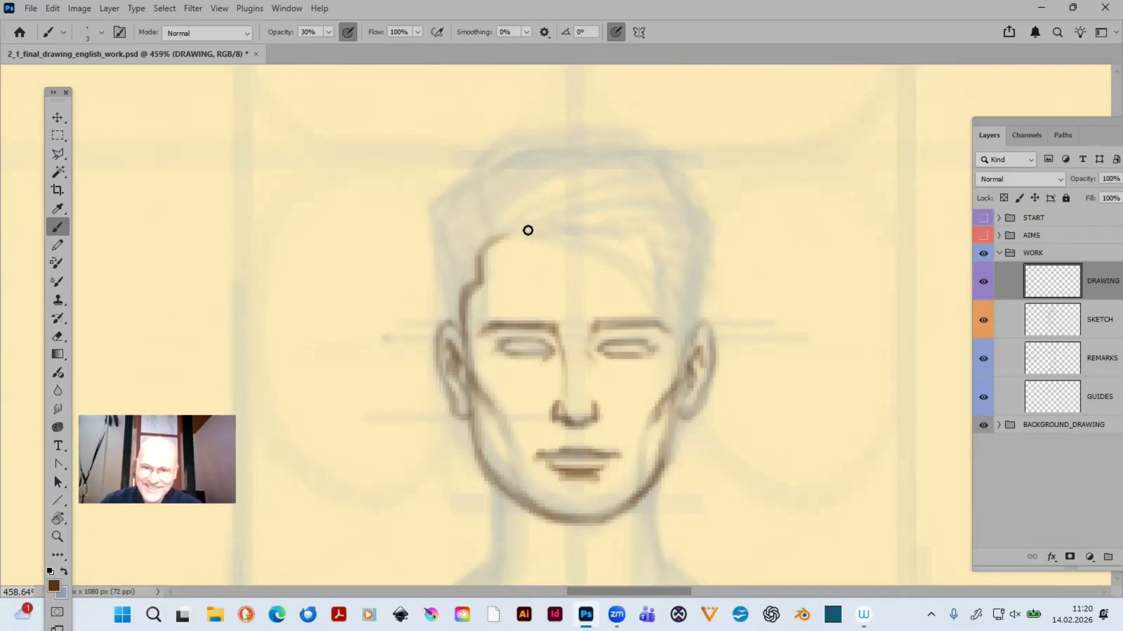
pyautogui.moveTo(478, 171)
pyautogui.mouseDown()
pyautogui.moveTo(499, 240)
pyautogui.moveTo(483, 217)
pyautogui.moveTo(498, 236)
pyautogui.moveTo(531, 210)
pyautogui.moveTo(653, 176)
pyautogui.mouseUp()
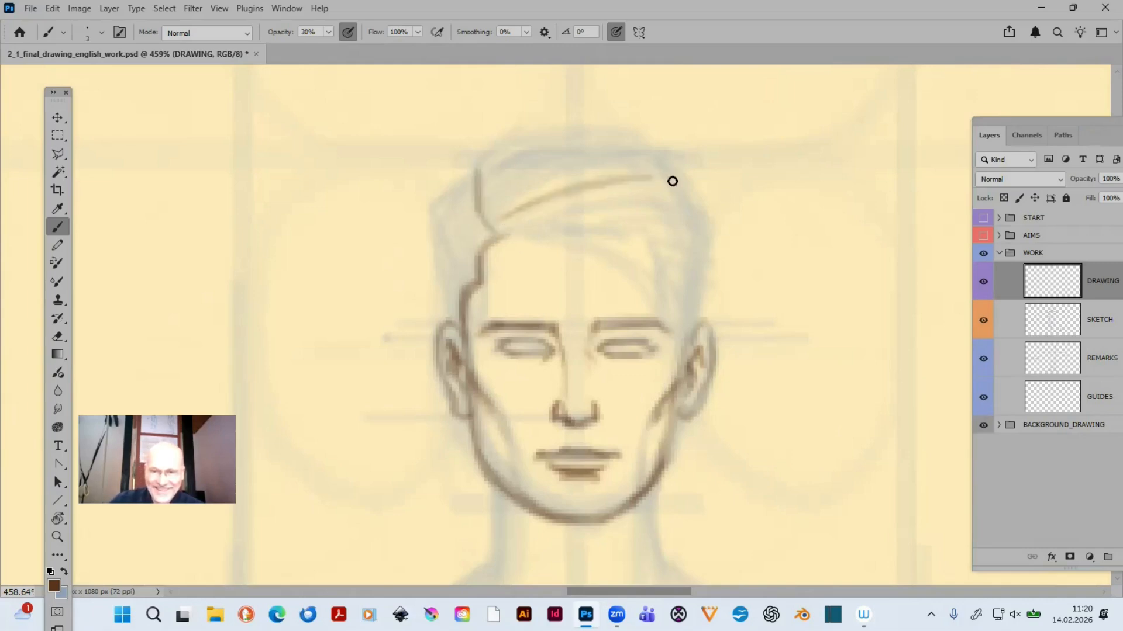
pyautogui.moveTo(513, 223); pyautogui.dragTo(696, 212)
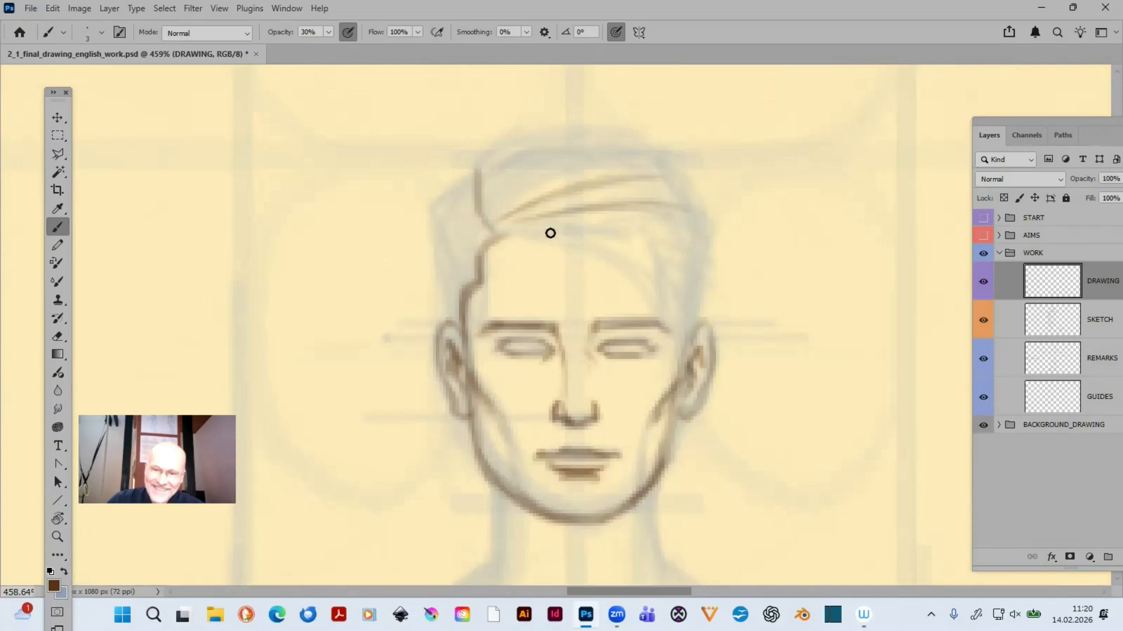
pyautogui.moveTo(508, 235); pyautogui.dragTo(652, 268)
pyautogui.moveTo(569, 238)
pyautogui.mouseDown()
pyautogui.moveTo(663, 279)
pyautogui.moveTo(685, 276)
pyautogui.mouseUp()
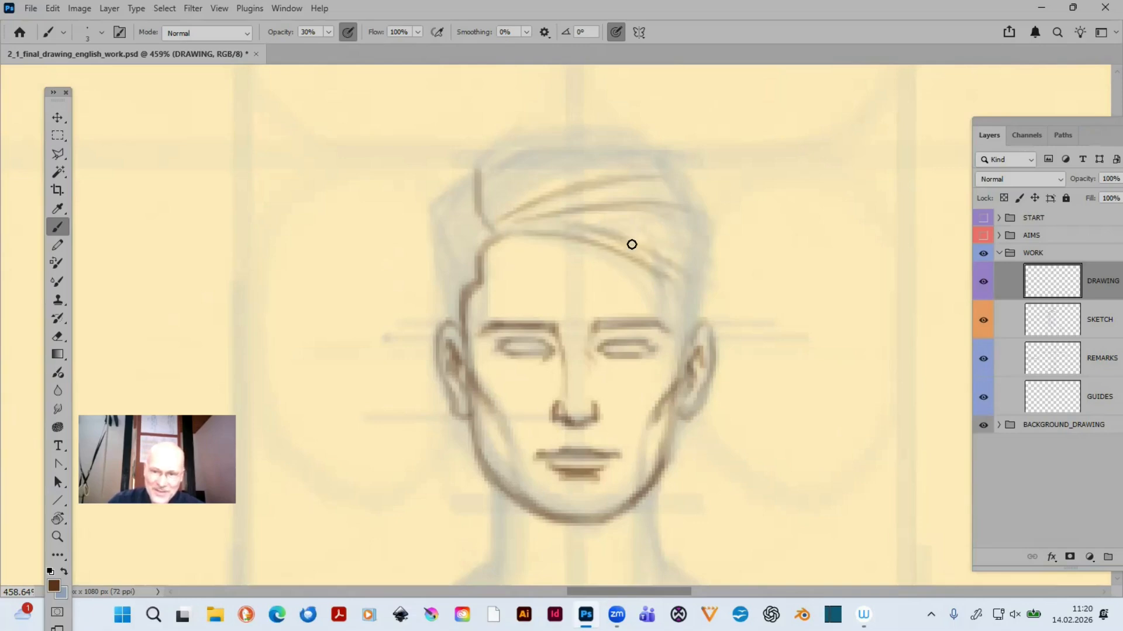
pyautogui.moveTo(632, 244); pyautogui.dragTo(678, 277)
pyautogui.moveTo(533, 241); pyautogui.dragTo(689, 291)
pyautogui.moveTo(603, 229); pyautogui.dragTo(684, 281)
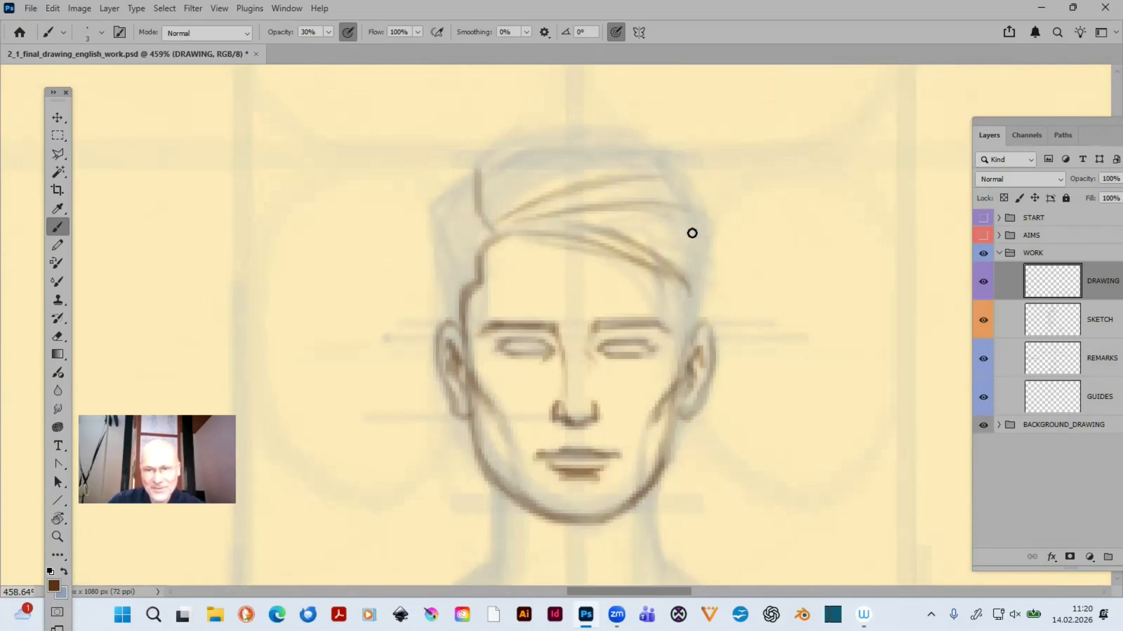
# - Draw the short hair strands beside the parting and fill the sideburn above the ear on the parting side
pyautogui.moveTo(488, 237)
pyautogui.mouseDown()
pyautogui.moveTo(453, 283)
pyautogui.moveTo(444, 256)
pyautogui.mouseUp()
pyautogui.moveTo(468, 198); pyautogui.dragTo(436, 235)
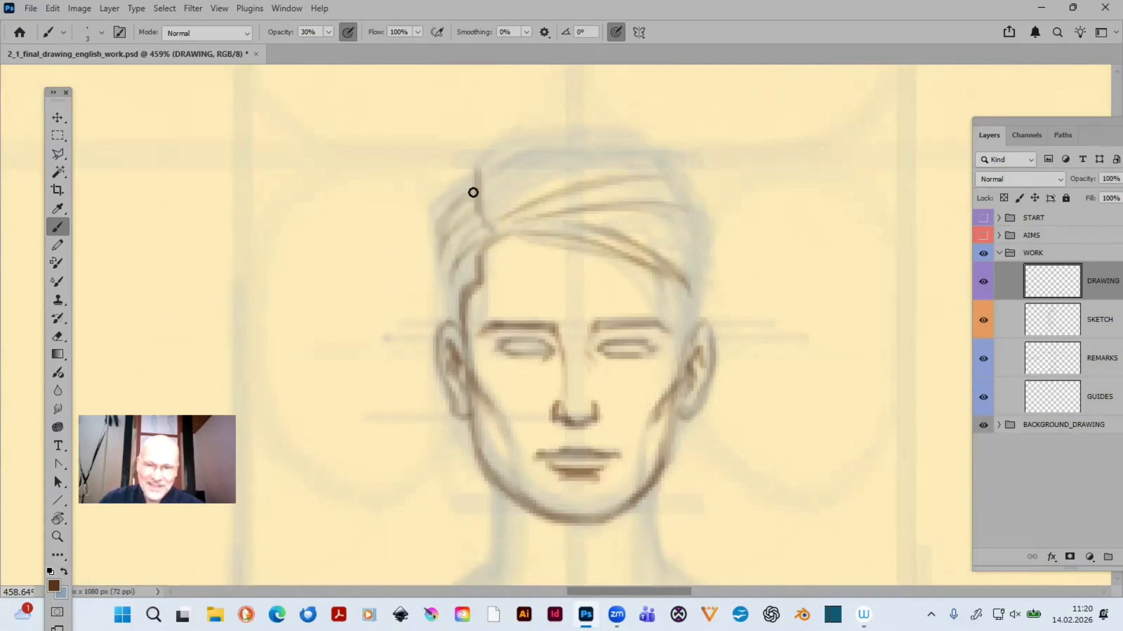
pyautogui.moveTo(468, 170)
pyautogui.mouseDown()
pyautogui.moveTo(452, 211)
pyautogui.moveTo(459, 172)
pyautogui.moveTo(442, 262)
pyautogui.moveTo(452, 239)
pyautogui.moveTo(442, 214)
pyautogui.moveTo(432, 261)
pyautogui.moveTo(435, 230)
pyautogui.moveTo(442, 264)
pyautogui.moveTo(480, 229)
pyautogui.moveTo(441, 299)
pyautogui.moveTo(442, 272)
pyautogui.moveTo(462, 332)
pyautogui.mouseUp()
pyautogui.moveTo(444, 291); pyautogui.dragTo(459, 330)
pyautogui.moveTo(465, 273)
pyautogui.mouseDown()
pyautogui.moveTo(452, 306)
pyautogui.moveTo(449, 282)
pyautogui.mouseUp()
# - Draw the sideburn on the side opposite the parting and add fringe strands sweeping down toward that temple
pyautogui.moveTo(585, 218)
pyautogui.mouseDown()
pyautogui.moveTo(657, 233)
pyautogui.moveTo(704, 266)
pyautogui.moveTo(679, 307)
pyautogui.moveTo(691, 318)
pyautogui.moveTo(685, 307)
pyautogui.mouseUp()
pyautogui.moveTo(688, 310); pyautogui.dragTo(686, 334)
pyautogui.moveTo(669, 274)
pyautogui.mouseDown()
pyautogui.moveTo(694, 325)
pyautogui.moveTo(692, 273)
pyautogui.moveTo(682, 341)
pyautogui.mouseUp()
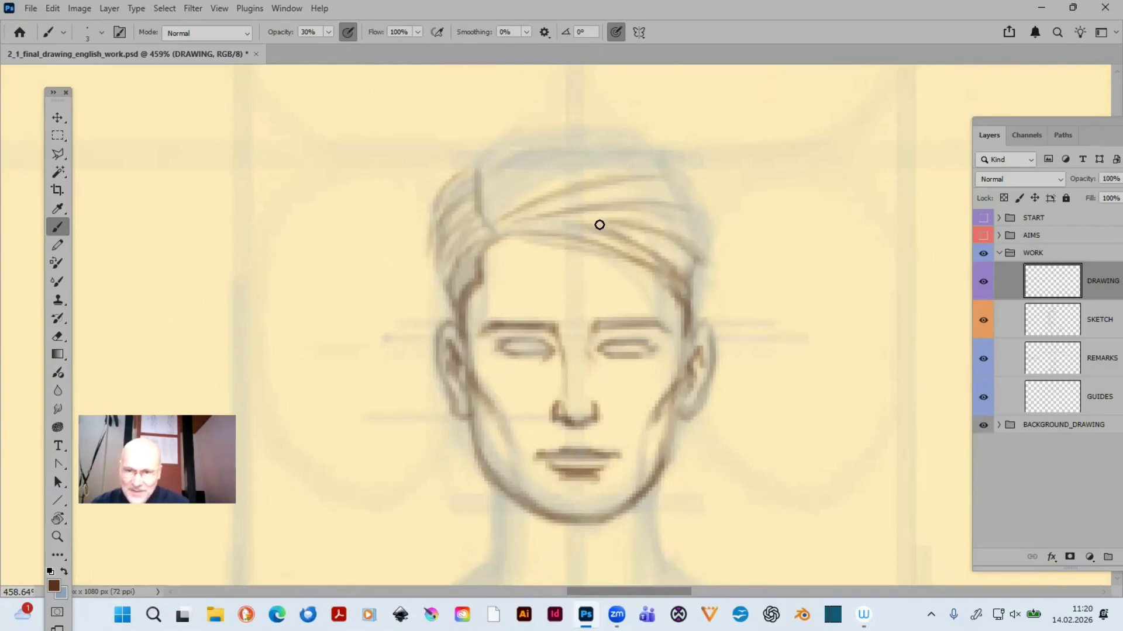
pyautogui.moveTo(596, 226); pyautogui.dragTo(706, 262)
pyautogui.moveTo(592, 221); pyautogui.dragTo(696, 260)
pyautogui.moveTo(602, 220); pyautogui.dragTo(699, 228)
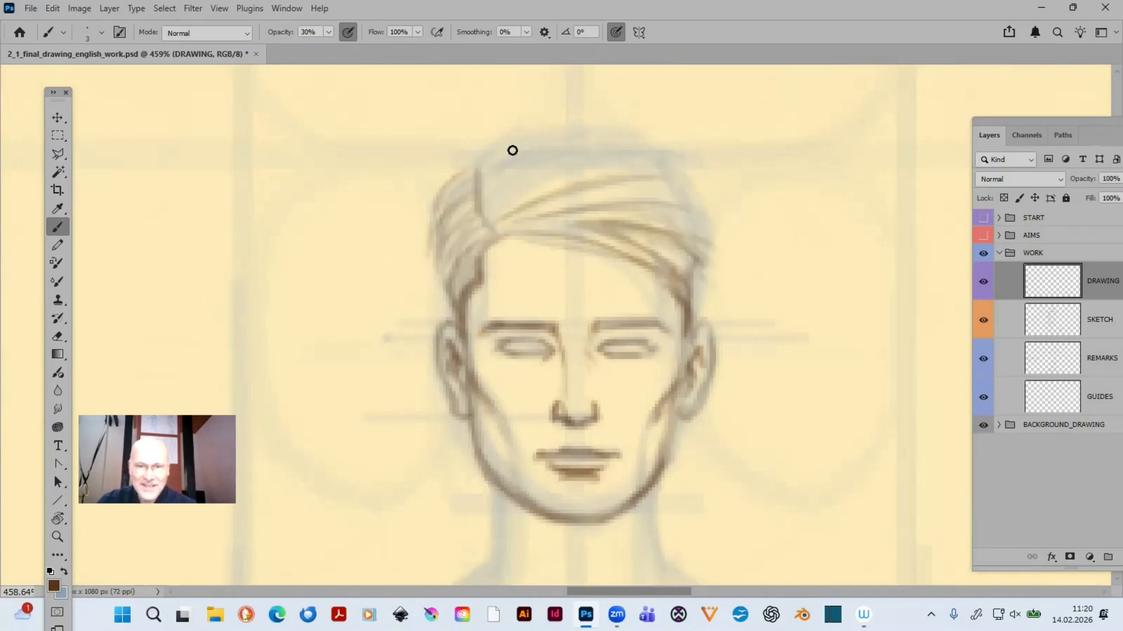
# - Draw the long strands over the crown from the parting and outline the hair down to the opposite temple
pyautogui.moveTo(485, 191)
pyautogui.mouseDown()
pyautogui.moveTo(606, 126)
pyautogui.moveTo(658, 132)
pyautogui.mouseUp()
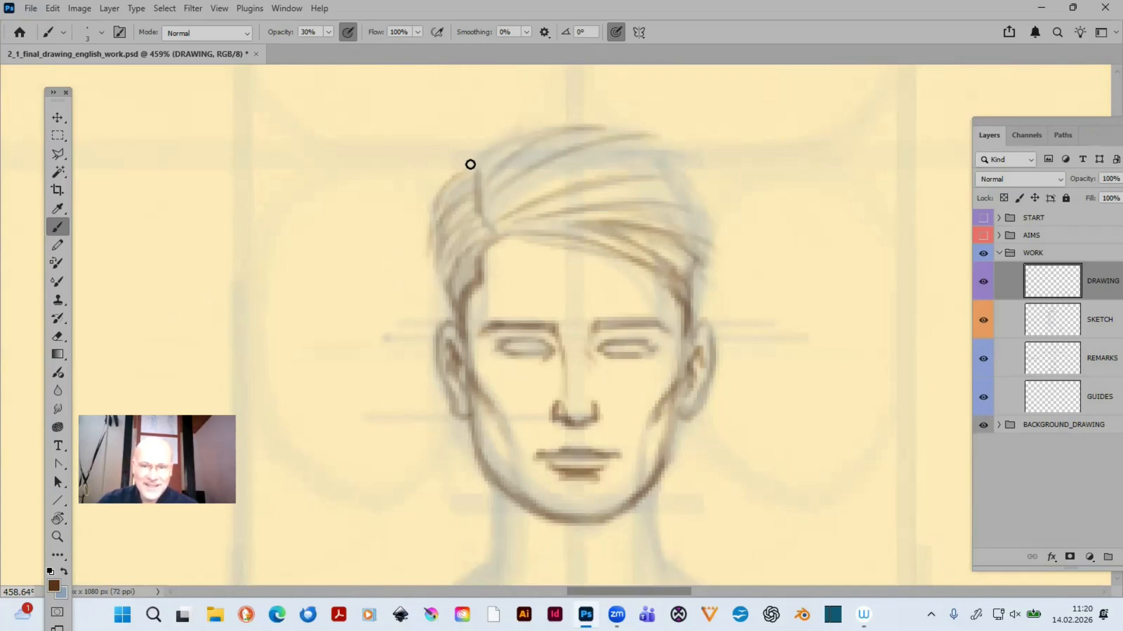
pyautogui.moveTo(507, 138); pyautogui.dragTo(593, 118)
pyautogui.moveTo(486, 191)
pyautogui.mouseDown()
pyautogui.moveTo(652, 170)
pyautogui.moveTo(671, 181)
pyautogui.mouseUp()
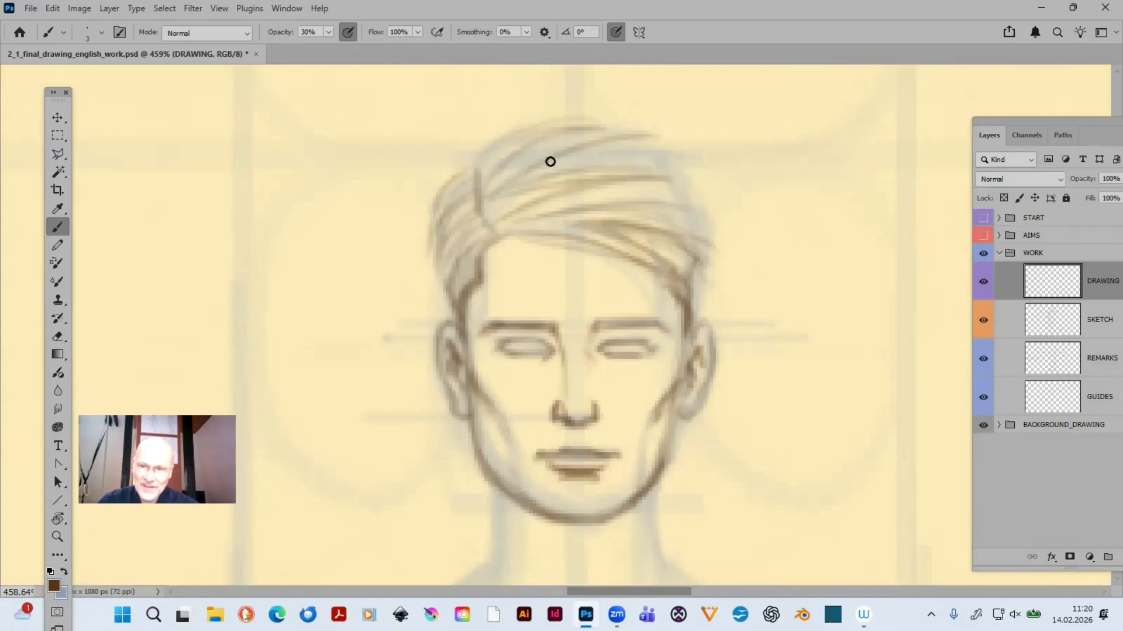
pyautogui.moveTo(552, 160)
pyautogui.mouseDown()
pyautogui.moveTo(671, 159)
pyautogui.moveTo(618, 154)
pyautogui.moveTo(690, 193)
pyautogui.mouseUp()
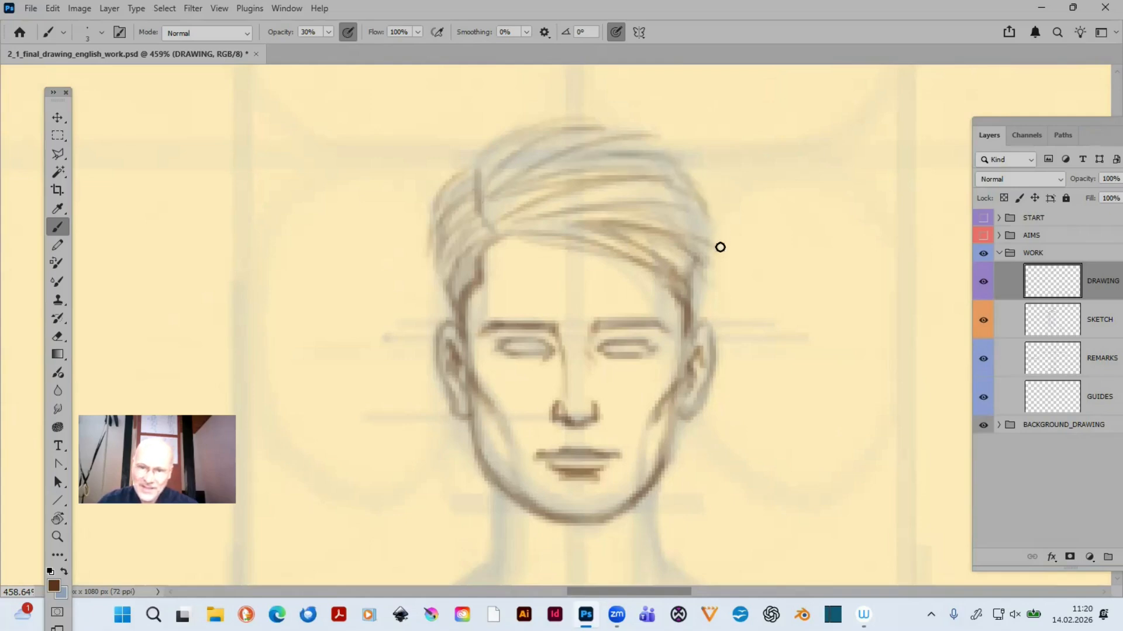
pyautogui.moveTo(691, 291); pyautogui.dragTo(712, 221)
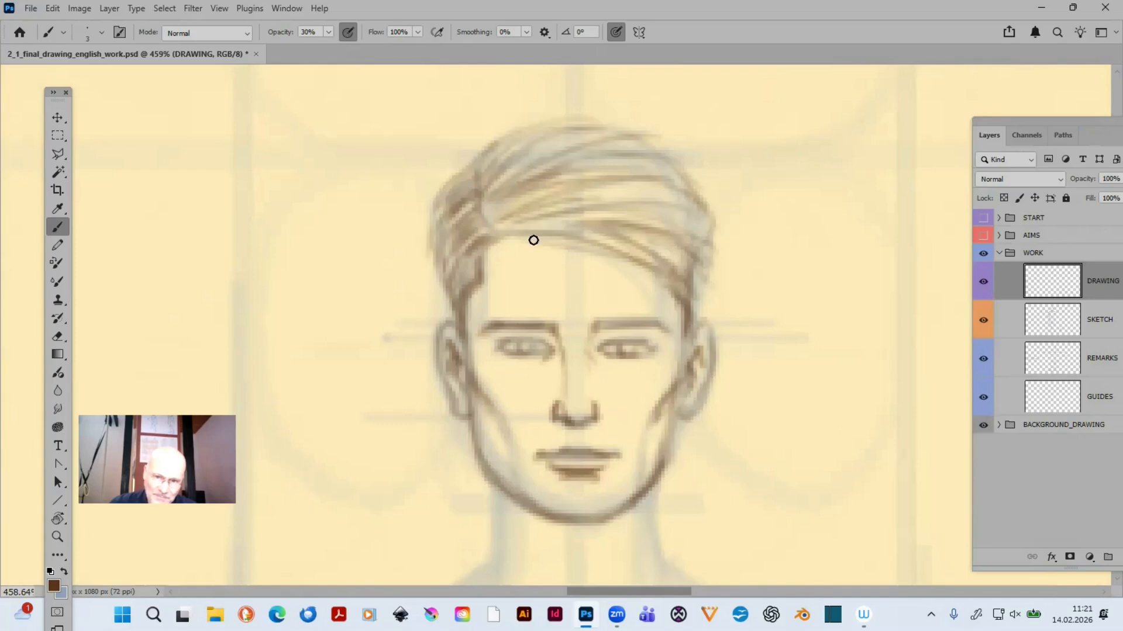
pyautogui.moveTo(502, 232); pyautogui.dragTo(581, 235)
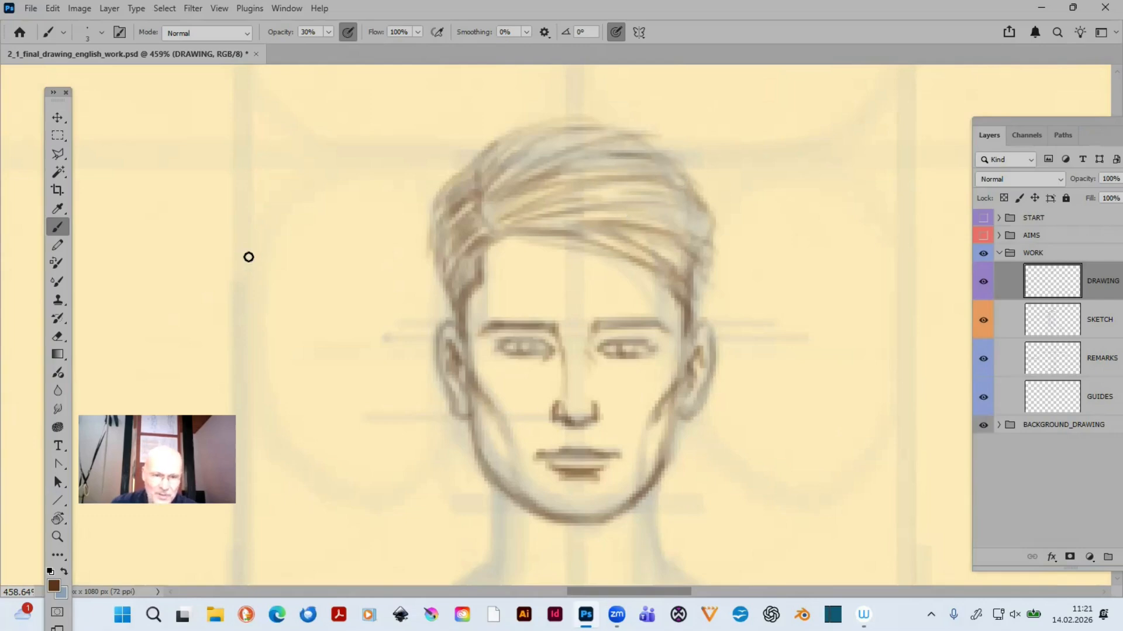
pyautogui.moveTo(225, 307); pyautogui.dragTo(286, 221)
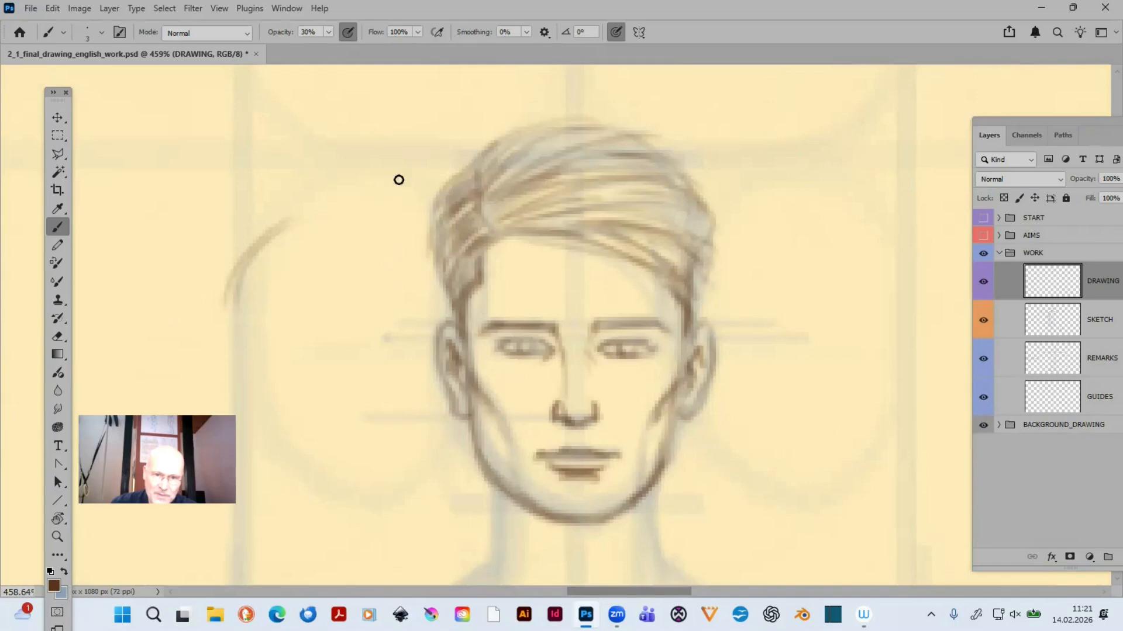
pyautogui.moveTo(397, 176); pyautogui.dragTo(331, 202)
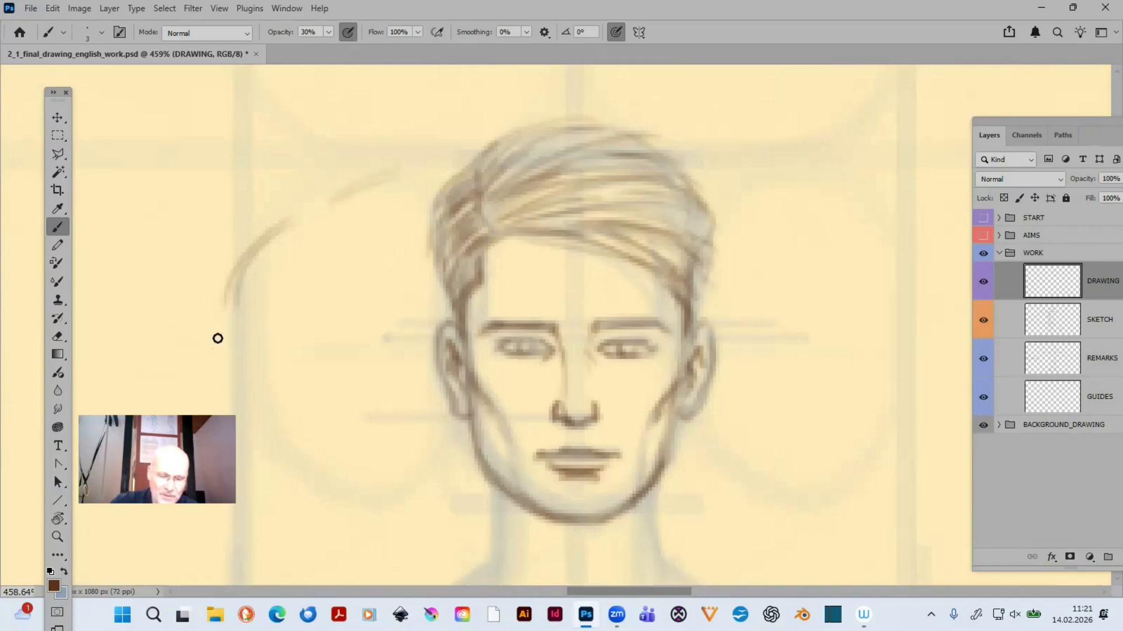
pyautogui.hotkey('ctrl', 'z')
pyautogui.hotkey('ctrl', 'z')
pyautogui.hotkey('ctrl', 'z')
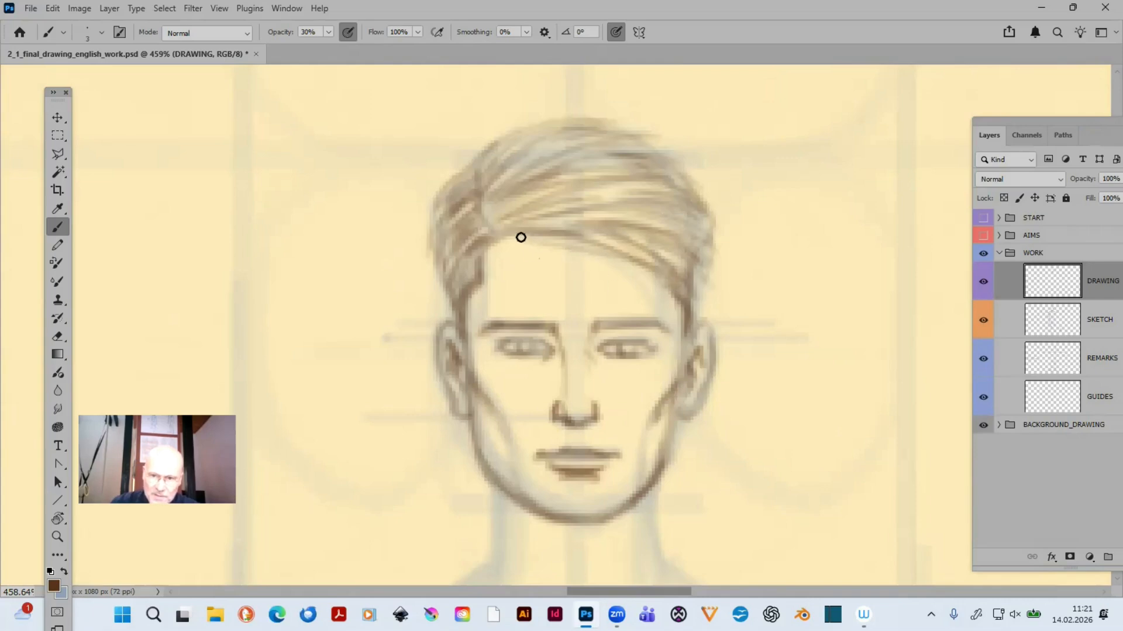
# - Trace the lower edge of the fringe diagonally across the forehead with several overlapping strands
pyautogui.moveTo(521, 234); pyautogui.dragTo(668, 300)
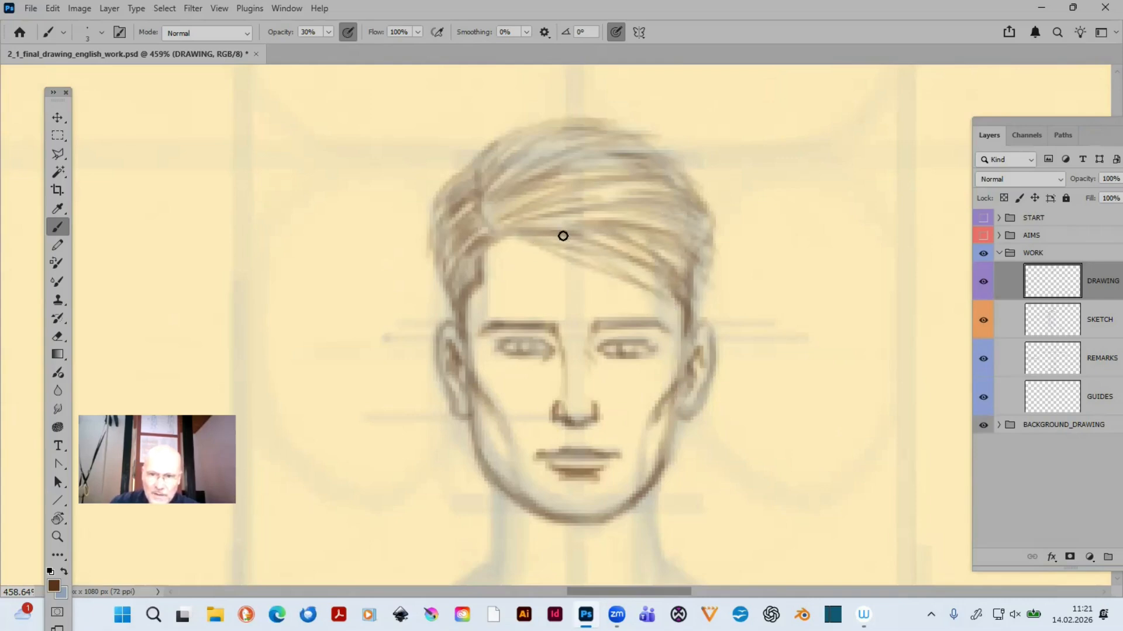
pyautogui.moveTo(562, 235); pyautogui.dragTo(655, 293)
pyautogui.moveTo(521, 236); pyautogui.dragTo(652, 293)
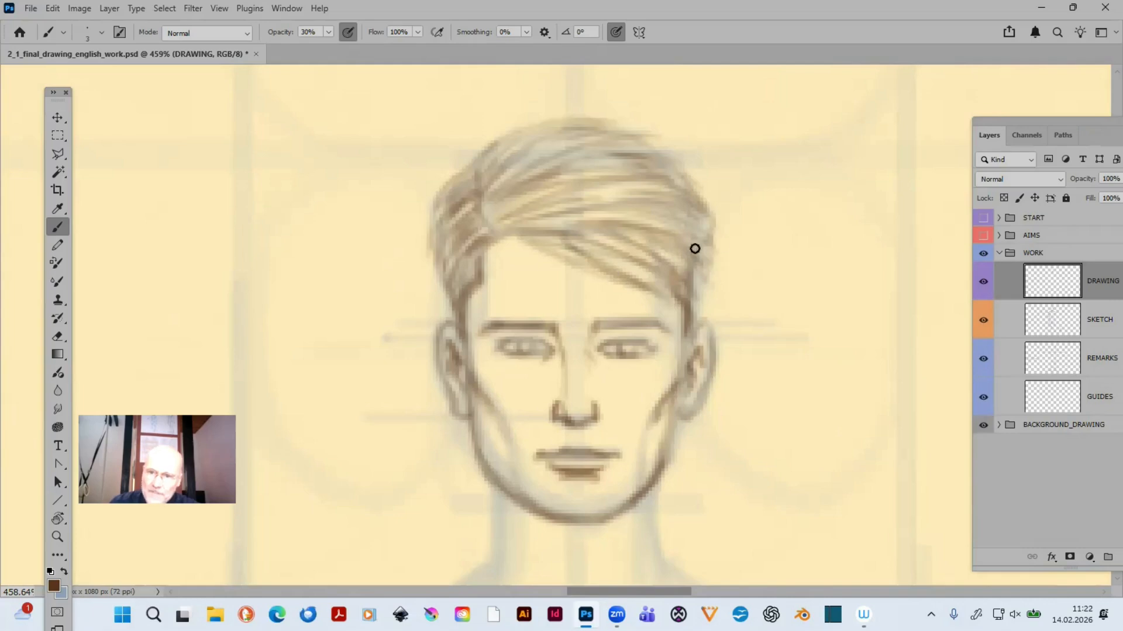
pyautogui.moveTo(451, 263); pyautogui.dragTo(431, 293)
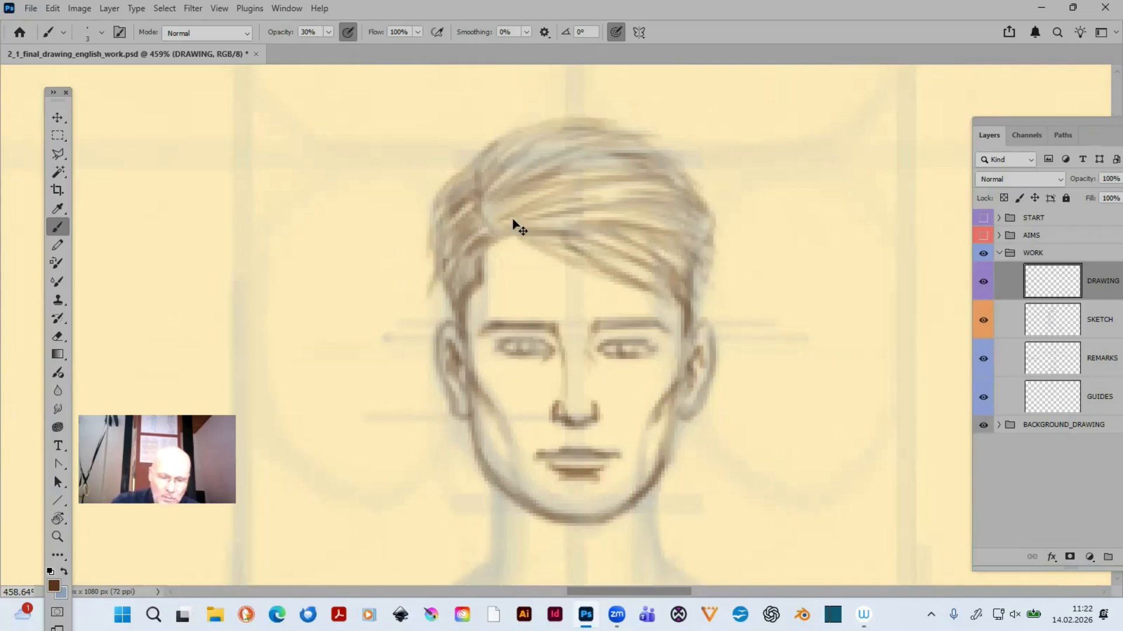
pyautogui.hotkey('ctrl', 'z')
pyautogui.hotkey('ctrl', 'z')
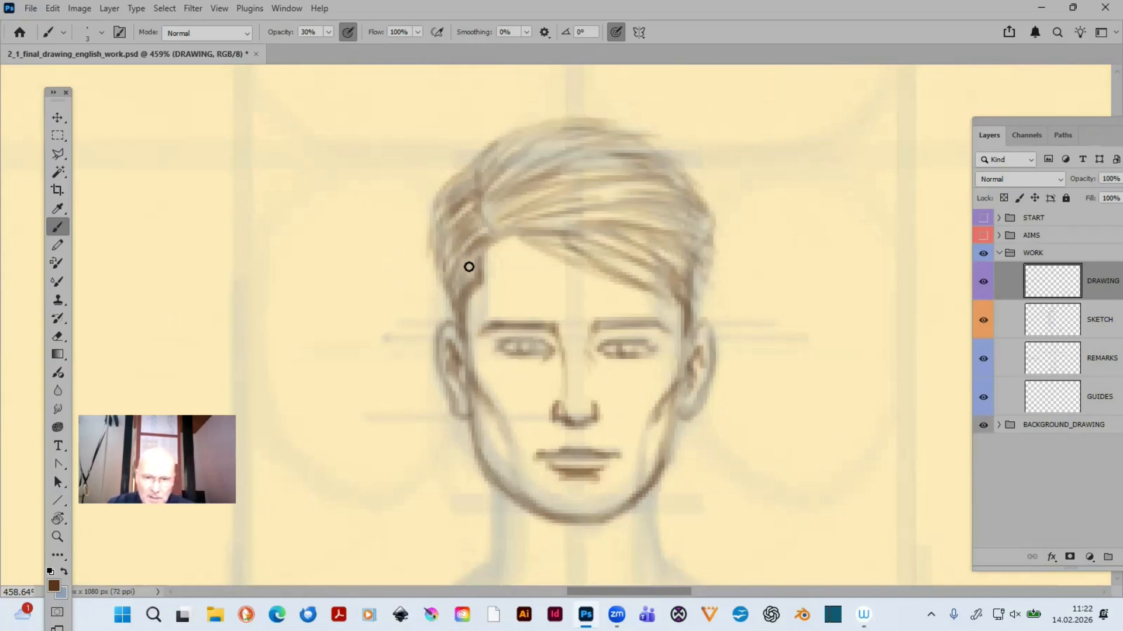
# - Darken the hair at both temples and deepen the strand ends on the side opposite the parting
pyautogui.moveTo(462, 255)
pyautogui.mouseDown()
pyautogui.moveTo(458, 288)
pyautogui.moveTo(463, 258)
pyautogui.moveTo(452, 283)
pyautogui.moveTo(458, 266)
pyautogui.mouseUp()
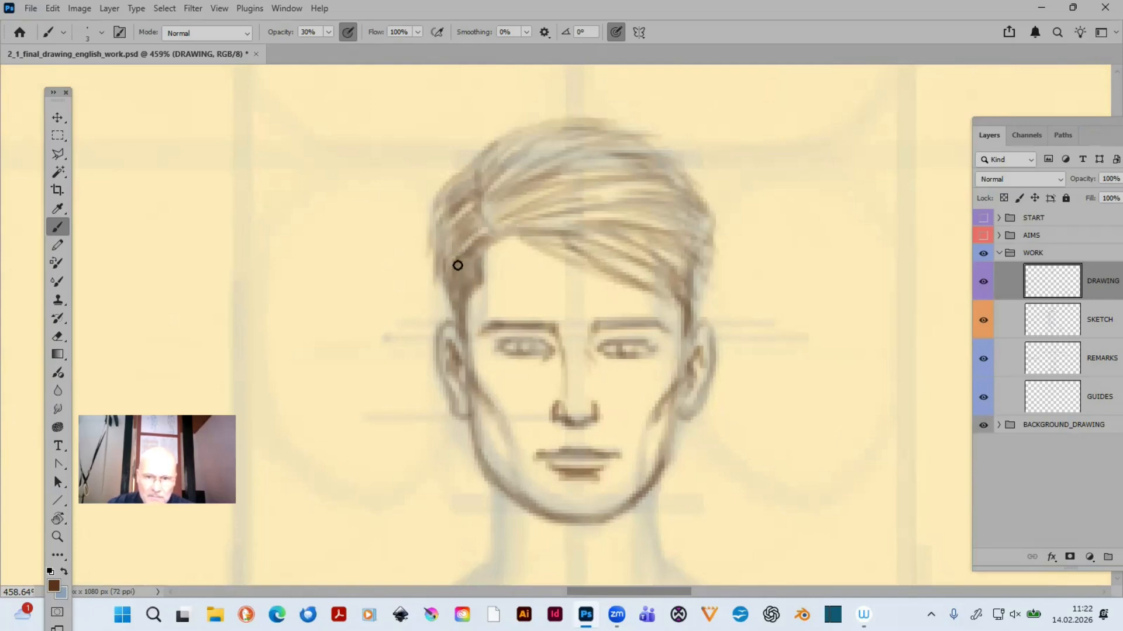
pyautogui.moveTo(661, 249)
pyautogui.mouseDown()
pyautogui.moveTo(696, 269)
pyautogui.moveTo(671, 284)
pyautogui.moveTo(681, 312)
pyautogui.mouseUp()
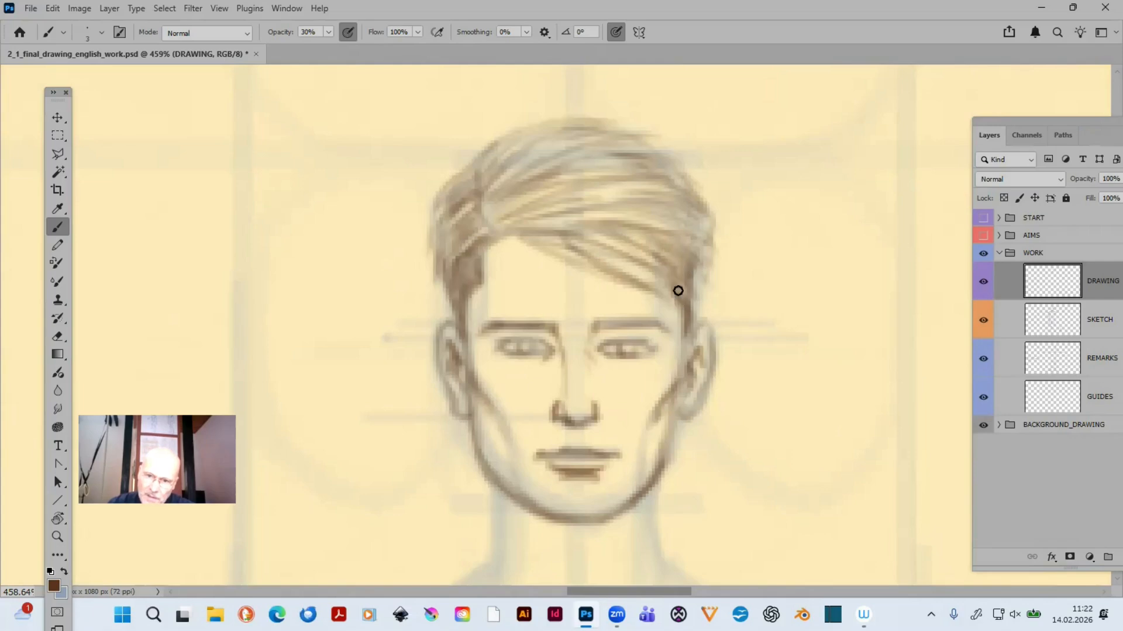
pyautogui.moveTo(620, 246)
pyautogui.mouseDown()
pyautogui.moveTo(671, 272)
pyautogui.moveTo(678, 258)
pyautogui.mouseUp()
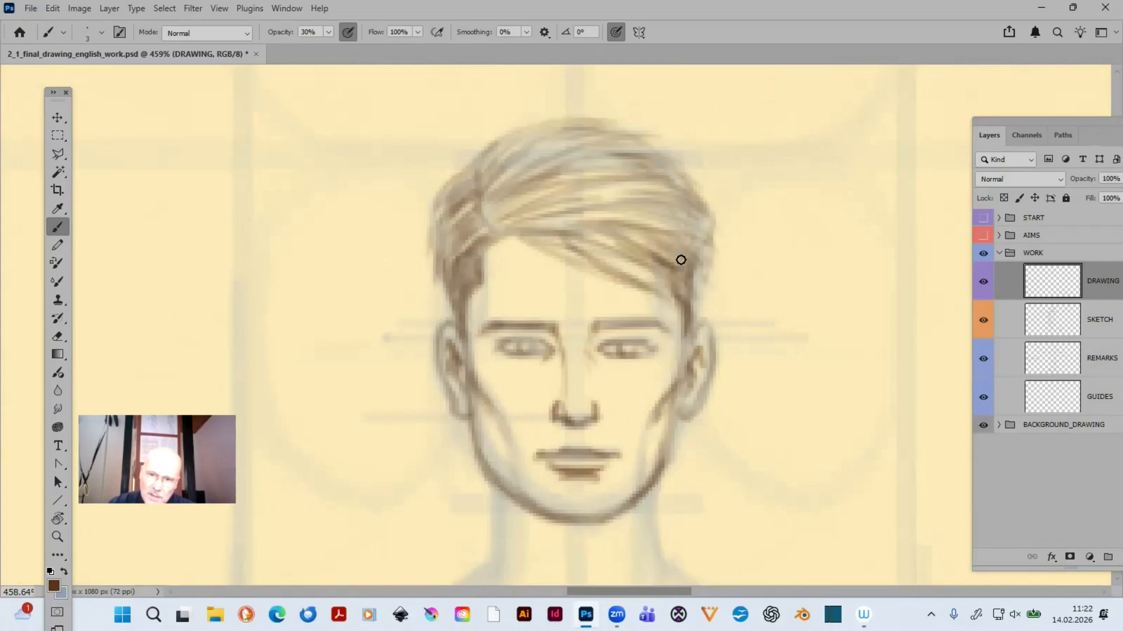
pyautogui.moveTo(635, 212)
pyautogui.mouseDown()
pyautogui.moveTo(691, 228)
pyautogui.moveTo(703, 206)
pyautogui.moveTo(710, 215)
pyautogui.moveTo(700, 212)
pyautogui.mouseUp()
pyautogui.moveTo(659, 175); pyautogui.dragTo(690, 175)
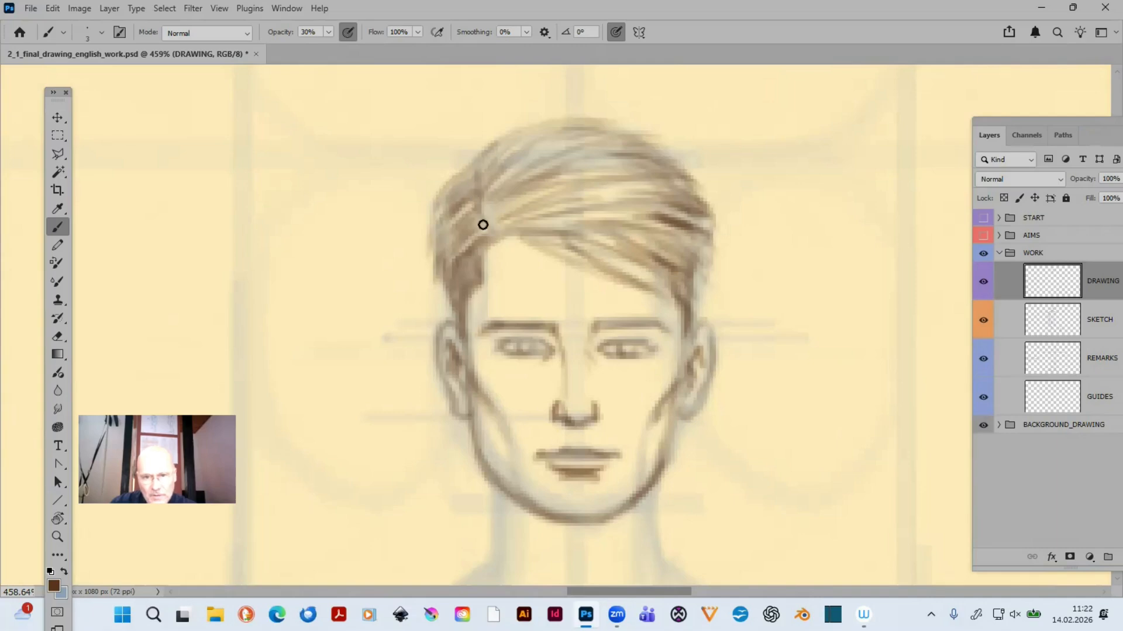
# - Darken the parting line and strengthen the hair outline from the crown down toward the parting
pyautogui.moveTo(483, 224)
pyautogui.mouseDown()
pyautogui.moveTo(484, 170)
pyautogui.moveTo(466, 180)
pyautogui.mouseUp()
pyautogui.moveTo(498, 230); pyautogui.dragTo(490, 207)
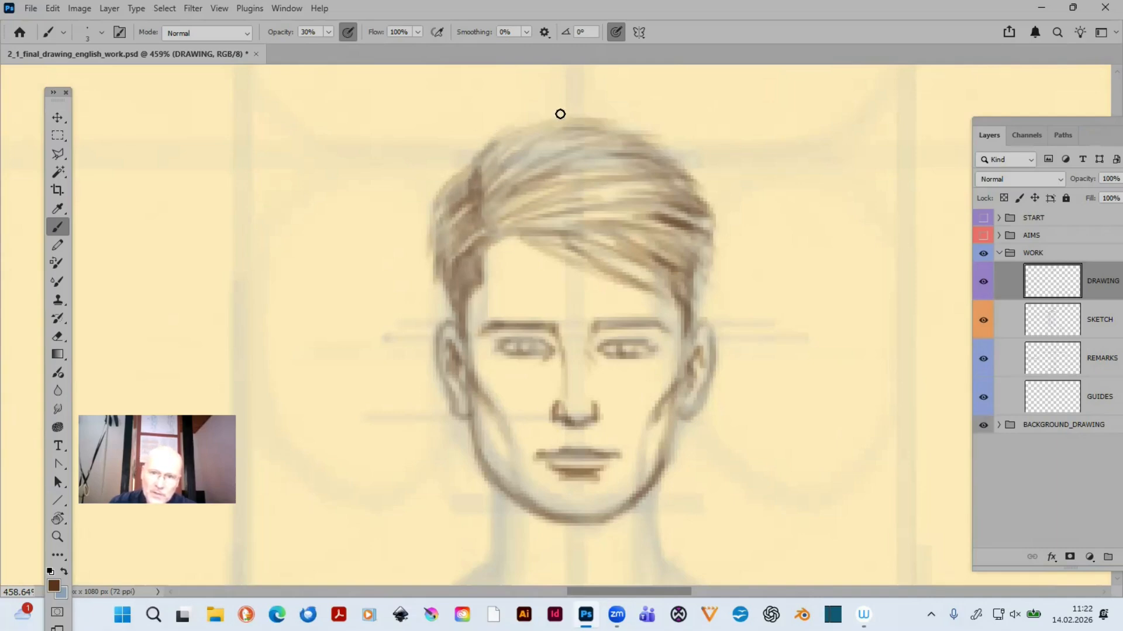
pyautogui.moveTo(559, 112); pyautogui.dragTo(506, 155)
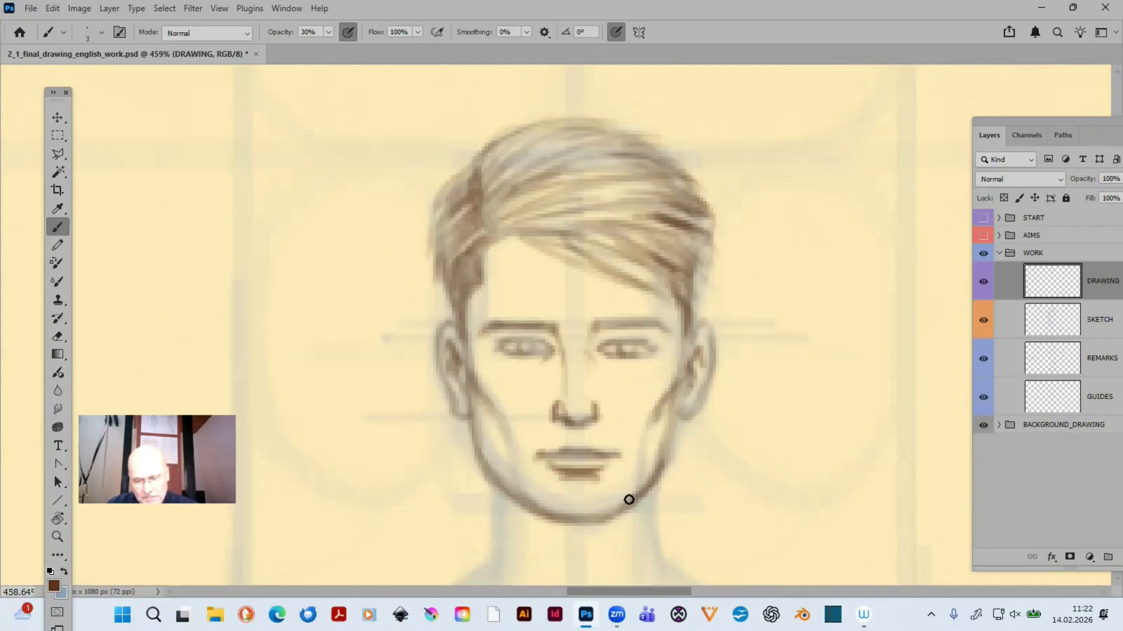
# - Trace both sides of the neck and the sloping lines down to the shoulders with a size 4 brush
pyautogui.moveTo(596, 450)
pyautogui.mouseDown()
pyautogui.moveTo(562, 305)
pyautogui.moveTo(563, 333)
pyautogui.mouseUp()
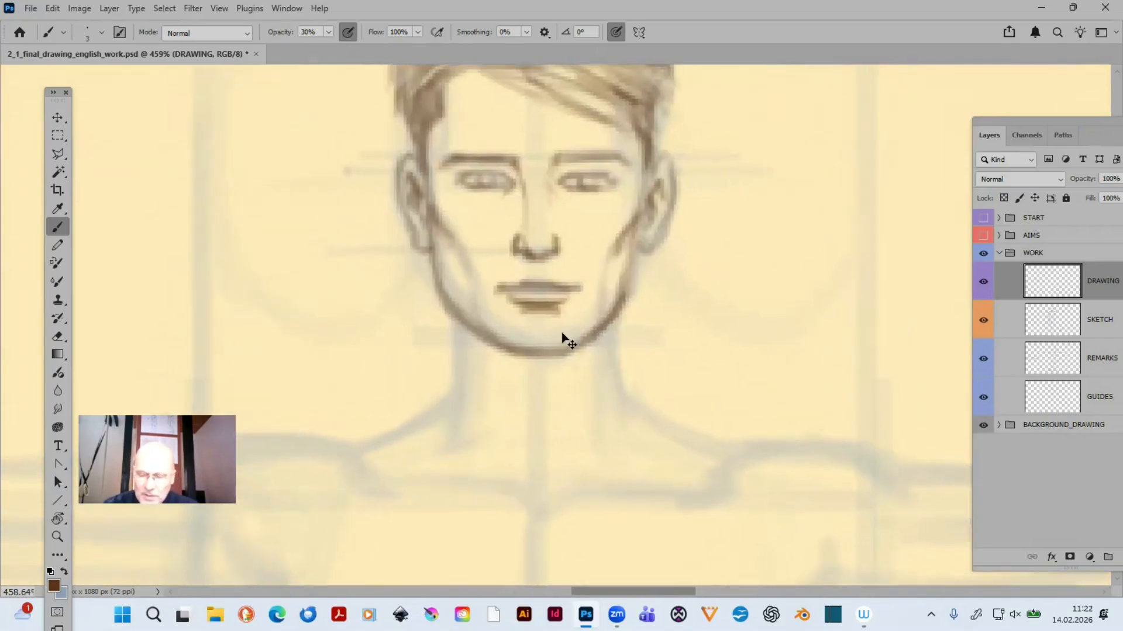
pyautogui.scroll(-7, 563, 338)
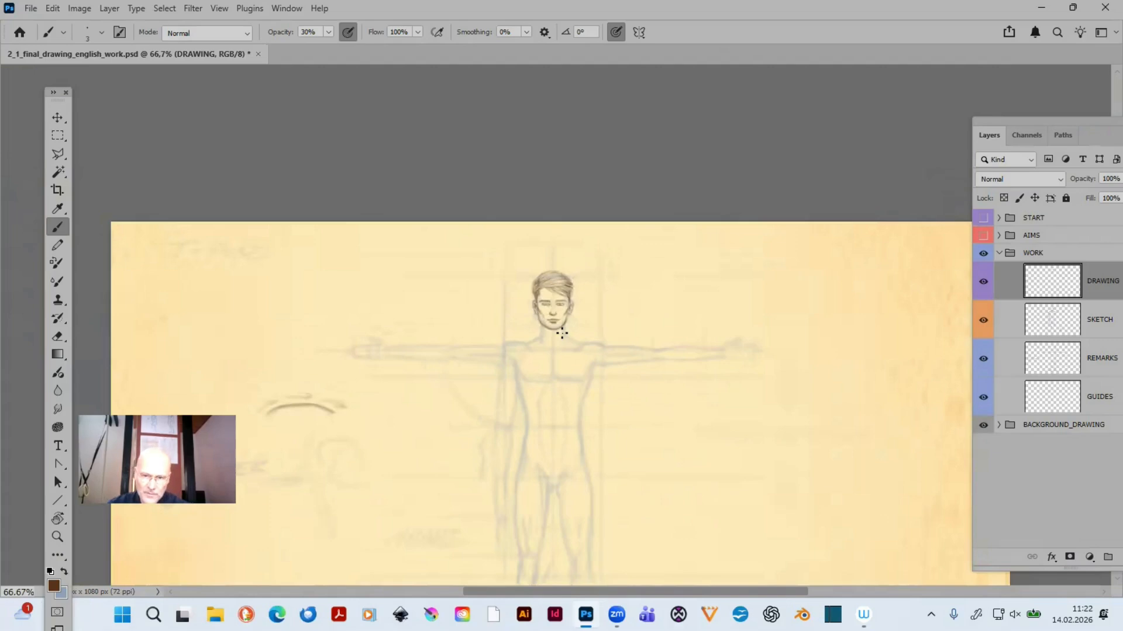
pyautogui.scroll(5, 562, 338)
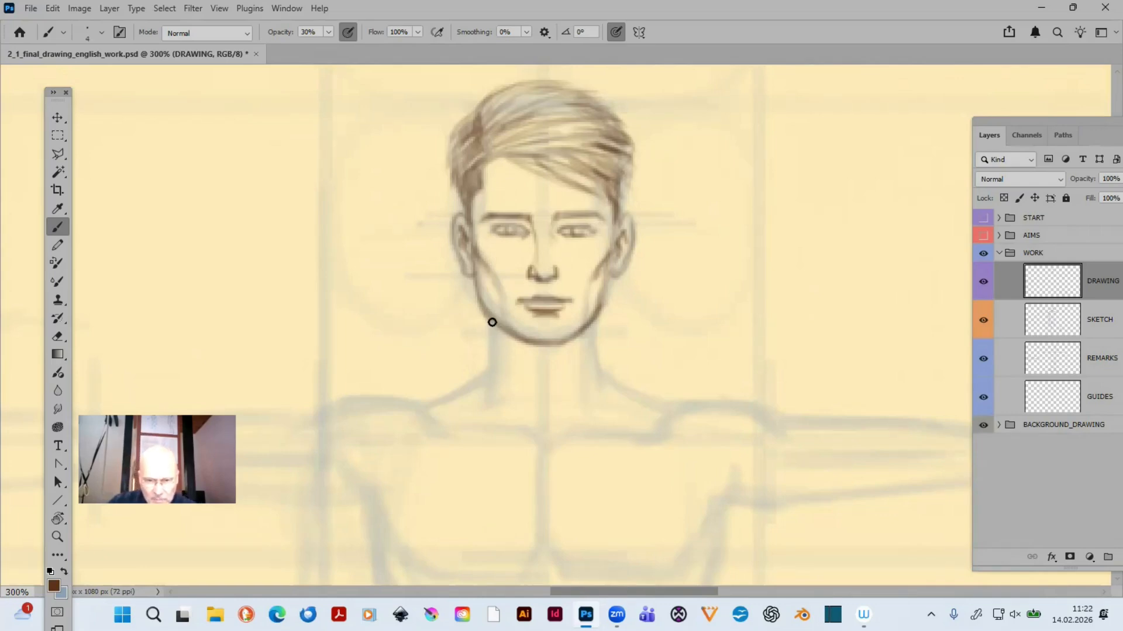
pyautogui.moveTo(492, 339)
pyautogui.mouseDown()
pyautogui.moveTo(486, 315)
pyautogui.moveTo(488, 363)
pyautogui.moveTo(486, 316)
pyautogui.moveTo(488, 359)
pyautogui.moveTo(492, 329)
pyautogui.moveTo(491, 354)
pyautogui.mouseUp()
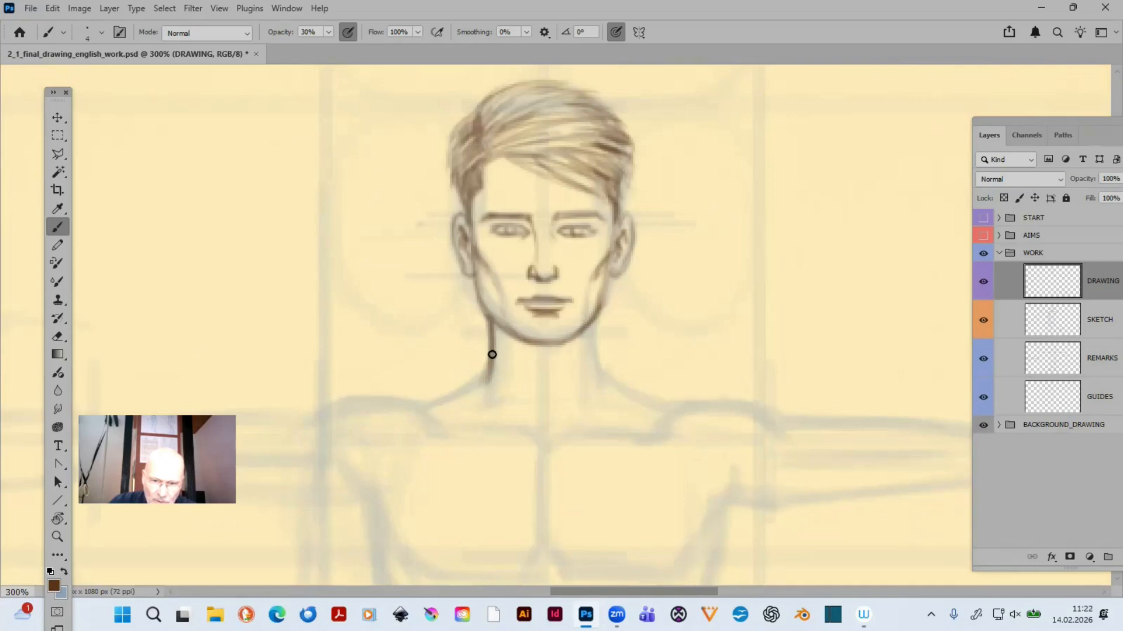
pyautogui.moveTo(597, 366)
pyautogui.mouseDown()
pyautogui.moveTo(595, 315)
pyautogui.moveTo(594, 388)
pyautogui.mouseUp()
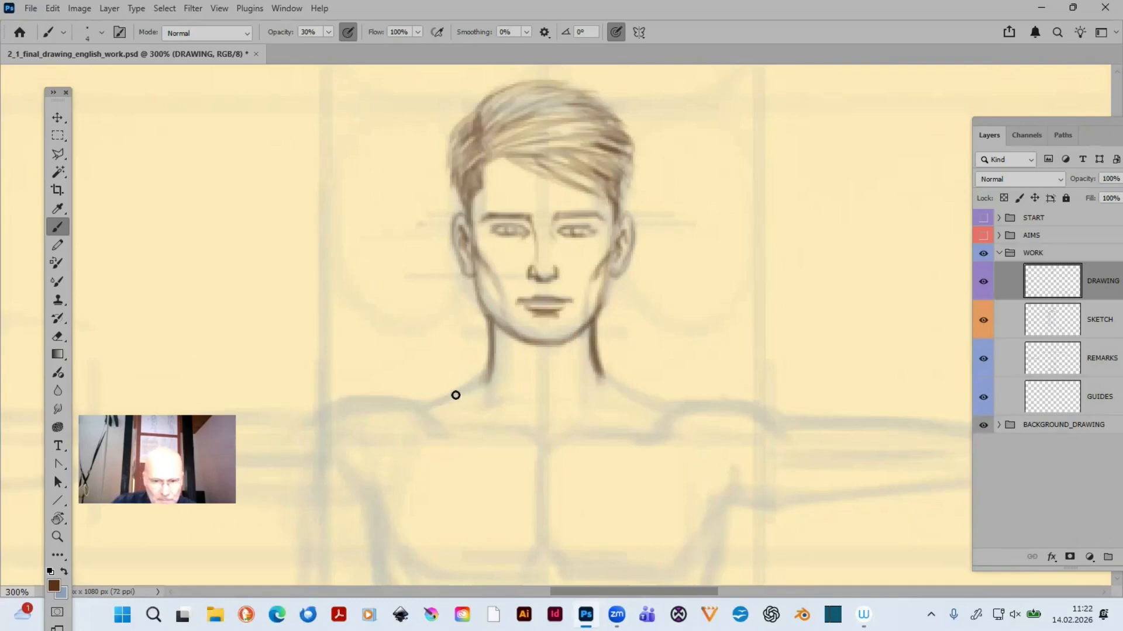
pyautogui.moveTo(414, 404)
pyautogui.mouseDown()
pyautogui.moveTo(496, 368)
pyautogui.moveTo(452, 393)
pyautogui.moveTo(478, 375)
pyautogui.moveTo(406, 398)
pyautogui.moveTo(498, 368)
pyautogui.moveTo(409, 400)
pyautogui.moveTo(455, 382)
pyautogui.mouseUp()
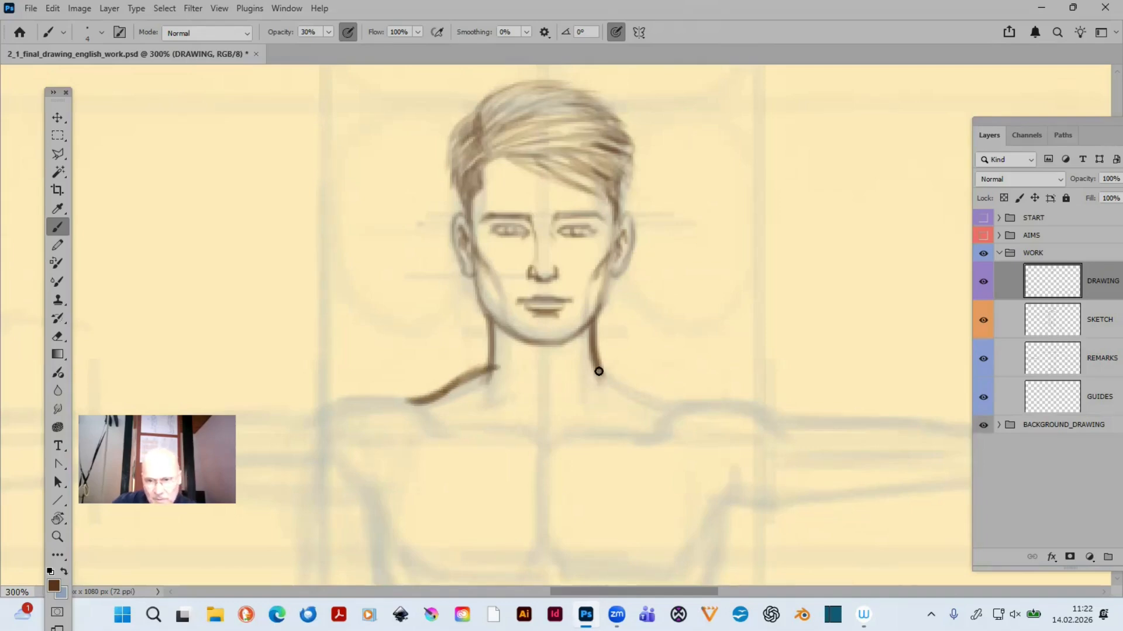
pyautogui.moveTo(596, 373)
pyautogui.mouseDown()
pyautogui.moveTo(637, 386)
pyautogui.moveTo(602, 363)
pyautogui.moveTo(678, 404)
pyautogui.mouseUp()
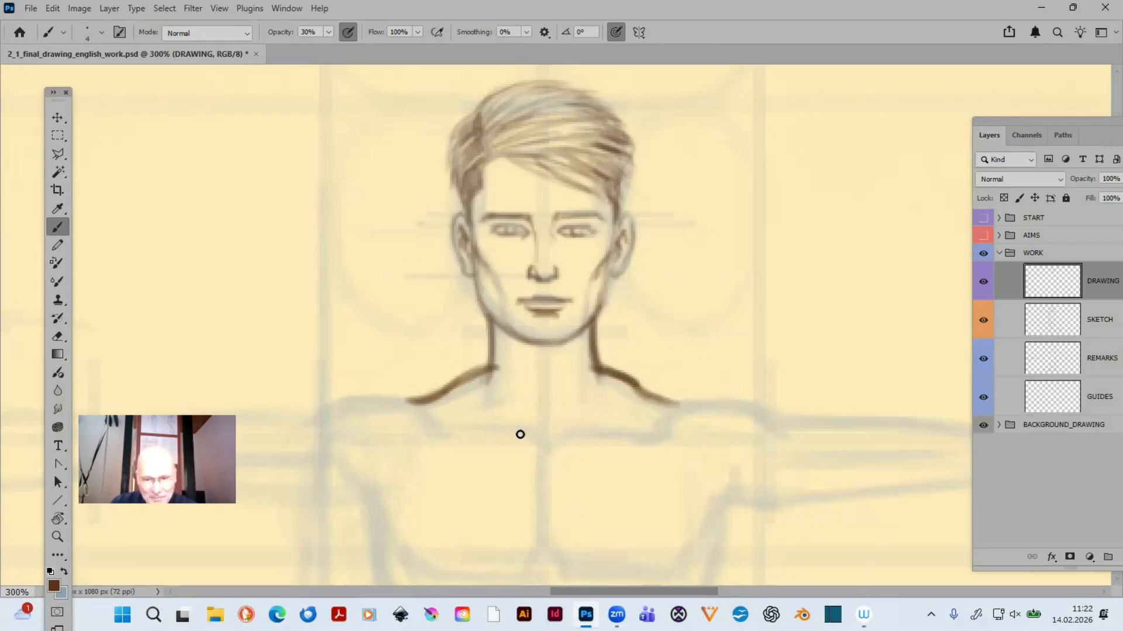
# - Draw both collarbones out to the shoulders, then add the neck tendons and the throat accent above them
pyautogui.moveTo(587, 406); pyautogui.dragTo(619, 310)
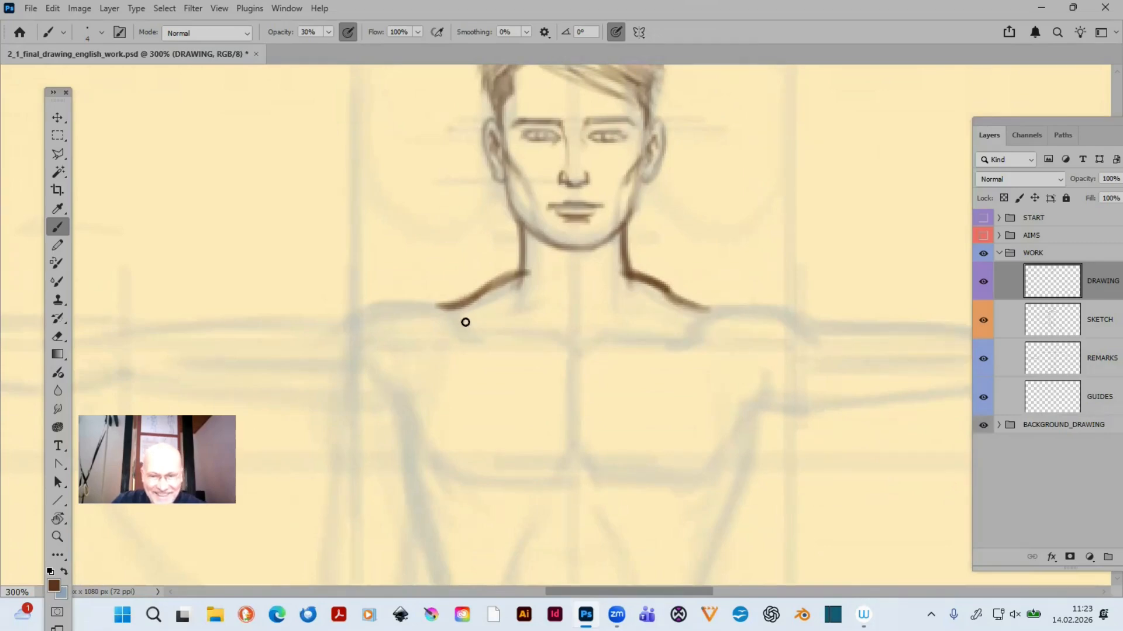
pyautogui.moveTo(454, 313)
pyautogui.mouseDown()
pyautogui.moveTo(474, 331)
pyautogui.moveTo(552, 332)
pyautogui.moveTo(575, 347)
pyautogui.moveTo(659, 336)
pyautogui.moveTo(604, 333)
pyautogui.moveTo(688, 337)
pyautogui.moveTo(717, 310)
pyautogui.moveTo(705, 310)
pyautogui.moveTo(748, 306)
pyautogui.mouseUp()
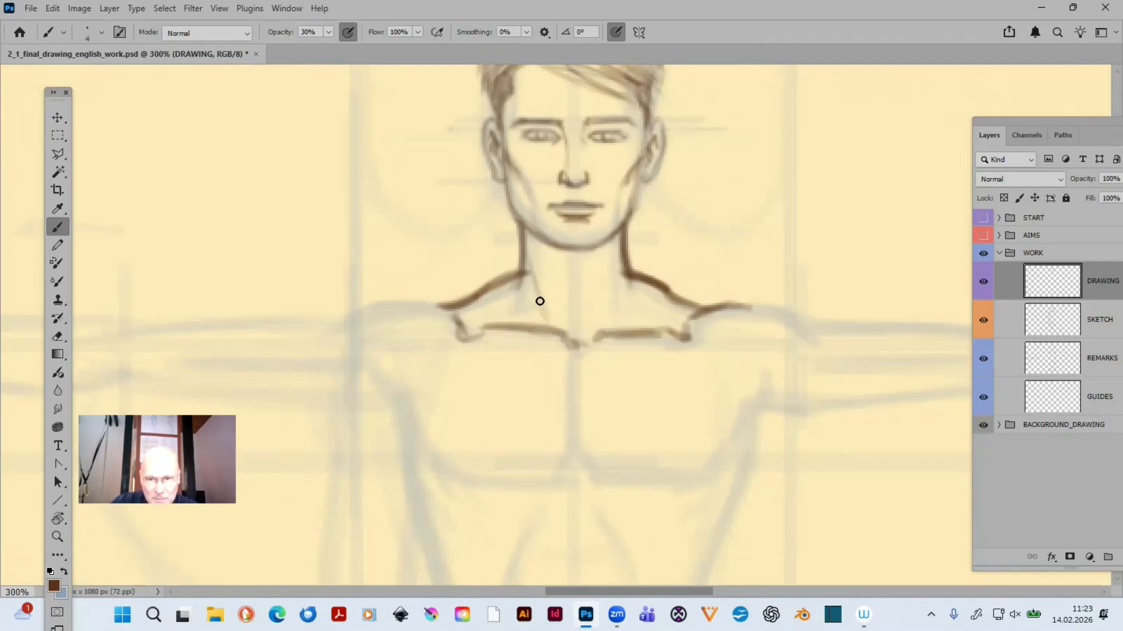
pyautogui.moveTo(537, 289); pyautogui.dragTo(554, 333)
pyautogui.moveTo(547, 290); pyautogui.dragTo(570, 325)
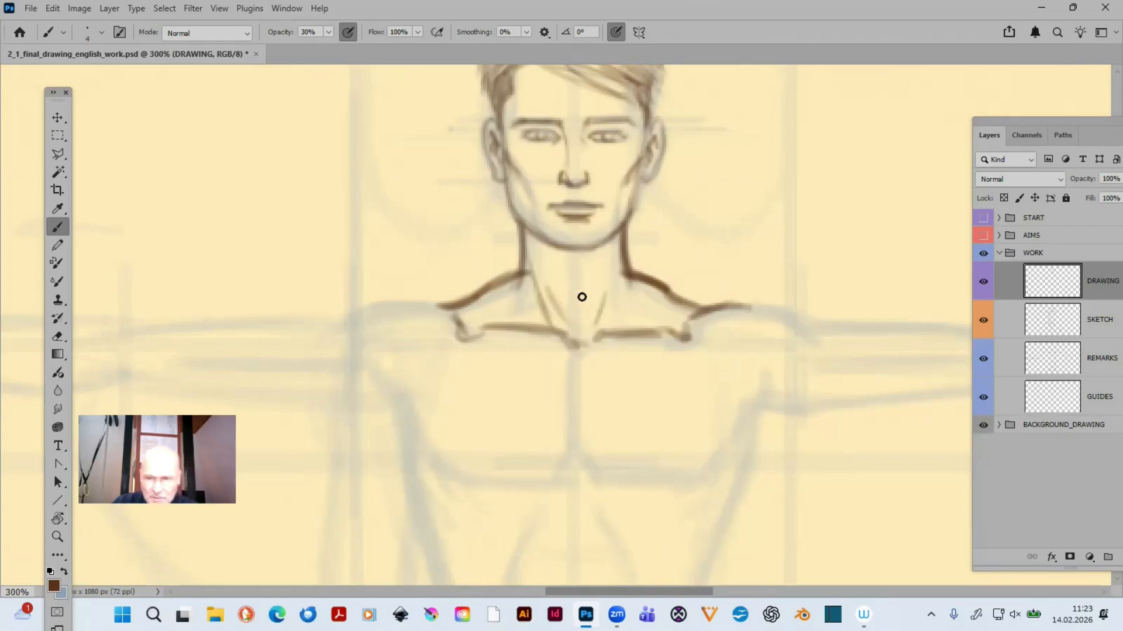
pyautogui.moveTo(574, 302); pyautogui.dragTo(572, 300)
# - Draw the chest's vertical centre line and erase it again with a size 25 eraser
pyautogui.moveTo(568, 357)
pyautogui.mouseDown()
pyautogui.moveTo(573, 431)
pyautogui.moveTo(571, 358)
pyautogui.moveTo(571, 428)
pyautogui.moveTo(667, 381)
pyautogui.moveTo(665, 335)
pyautogui.mouseUp()
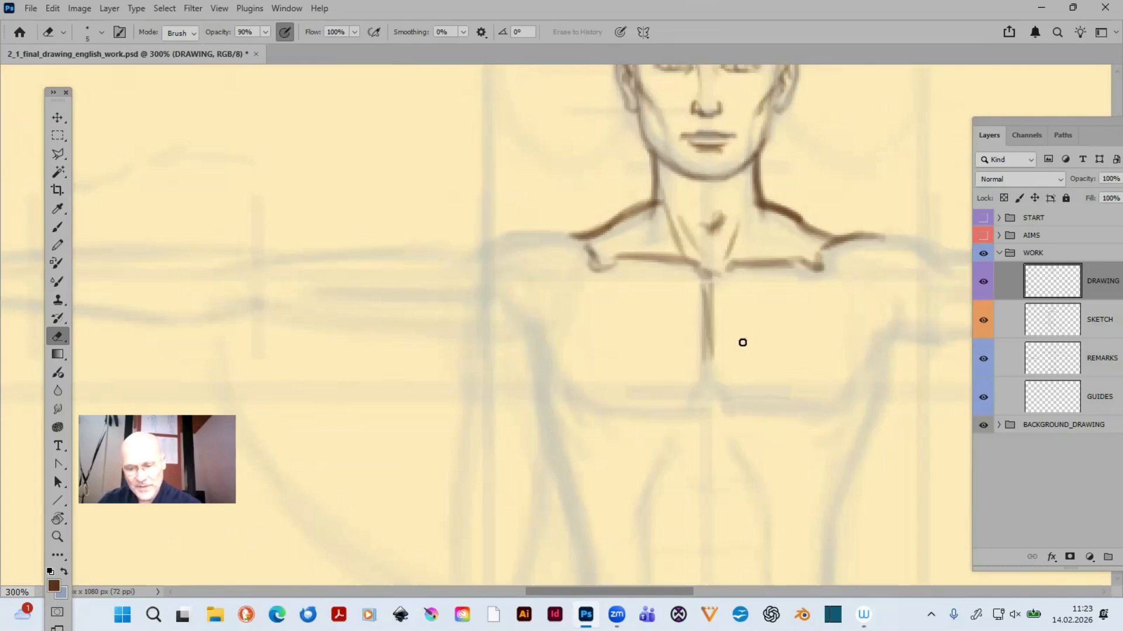
pyautogui.press(']')
pyautogui.press(']')
pyautogui.press(']')
pyautogui.press(']')
pyautogui.press(']')
pyautogui.moveTo(711, 353)
pyautogui.mouseDown()
pyautogui.moveTo(701, 300)
pyautogui.moveTo(727, 305)
pyautogui.moveTo(696, 347)
pyautogui.moveTo(724, 361)
pyautogui.moveTo(703, 321)
pyautogui.moveTo(728, 330)
pyautogui.mouseUp()
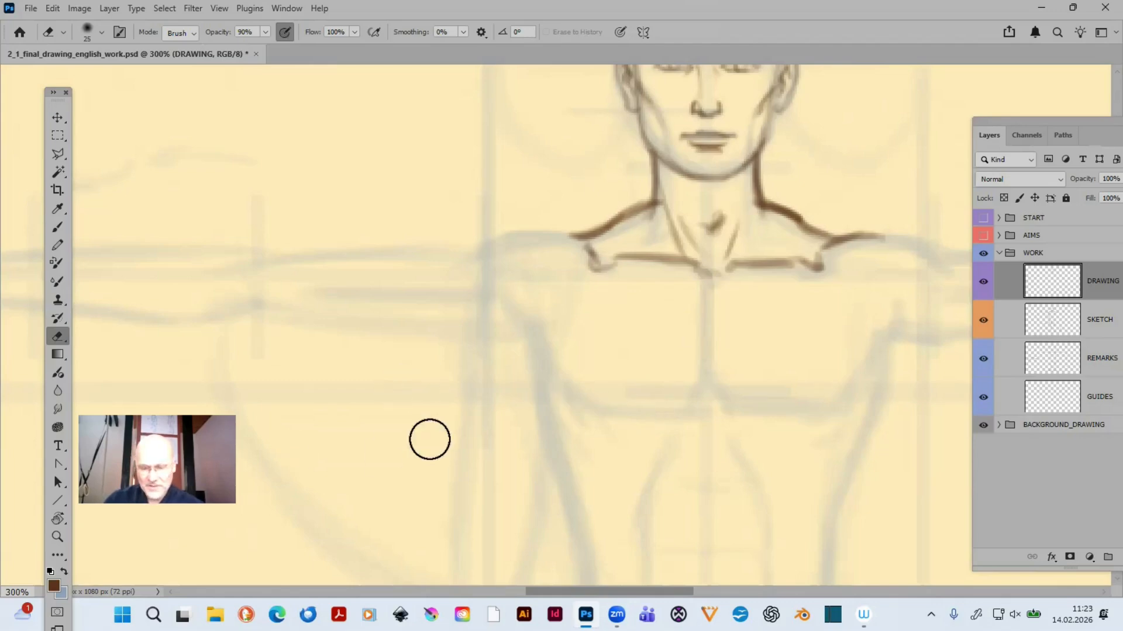
pyautogui.moveTo(539, 401); pyautogui.dragTo(496, 306)
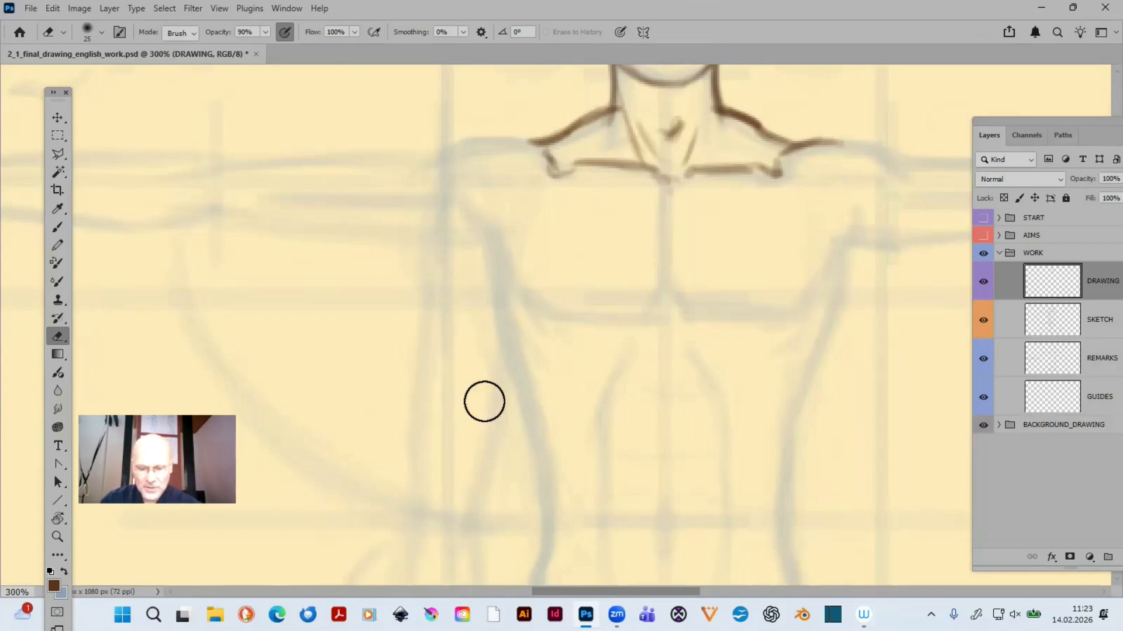
pyautogui.moveTo(404, 398)
pyautogui.mouseDown()
pyautogui.moveTo(464, 388)
pyautogui.moveTo(817, 486)
pyautogui.mouseUp()
pyautogui.moveTo(607, 346); pyautogui.dragTo(688, 556)
pyautogui.moveTo(690, 419); pyautogui.dragTo(715, 392)
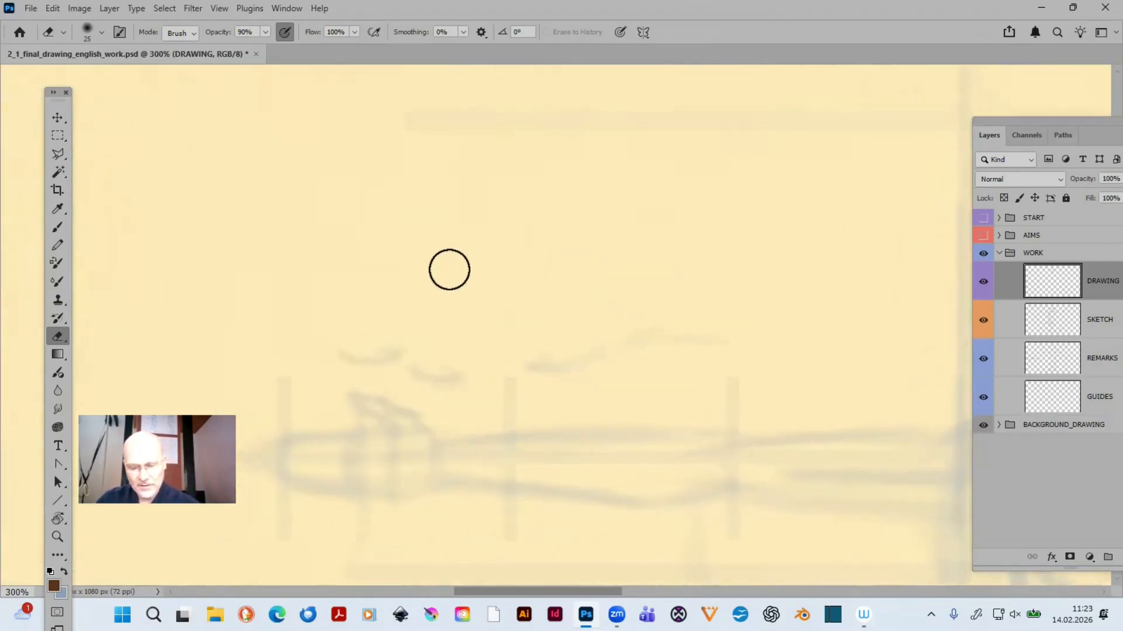
# - Draw a small simplified head outline above the outstretched left-hand arm with the size 4 brush at 30% opacity
pyautogui.press('b')
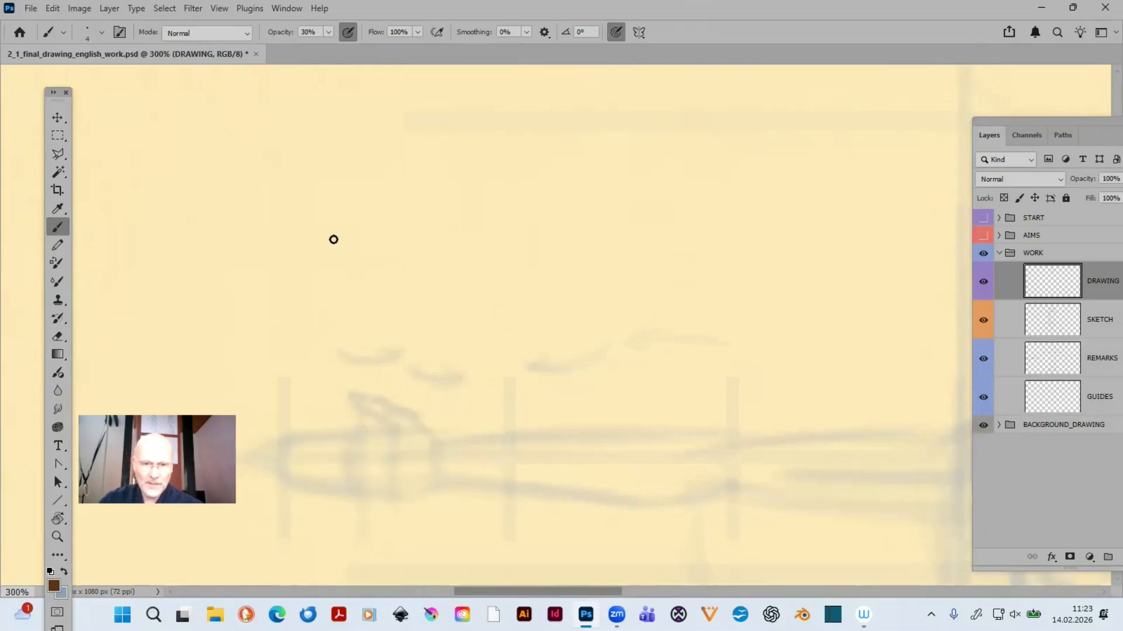
pyautogui.moveTo(347, 155)
pyautogui.mouseDown()
pyautogui.moveTo(354, 232)
pyautogui.moveTo(346, 154)
pyautogui.moveTo(388, 265)
pyautogui.moveTo(347, 209)
pyautogui.moveTo(377, 249)
pyautogui.moveTo(417, 255)
pyautogui.moveTo(429, 218)
pyautogui.mouseUp()
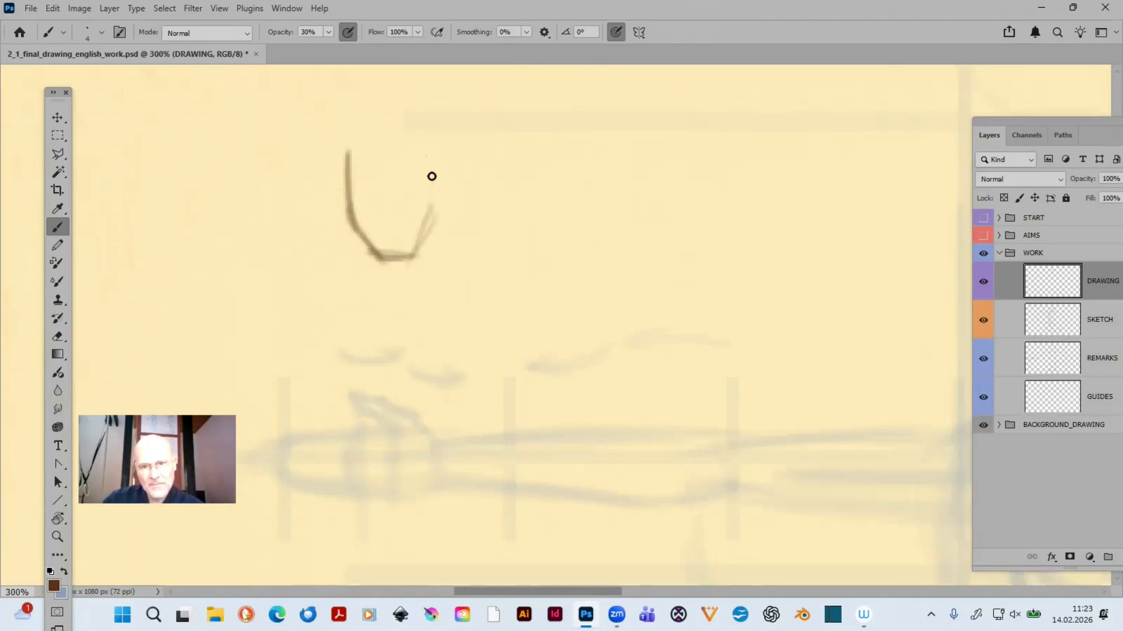
pyautogui.moveTo(431, 176)
pyautogui.mouseDown()
pyautogui.moveTo(431, 143)
pyautogui.moveTo(431, 238)
pyautogui.moveTo(432, 193)
pyautogui.mouseUp()
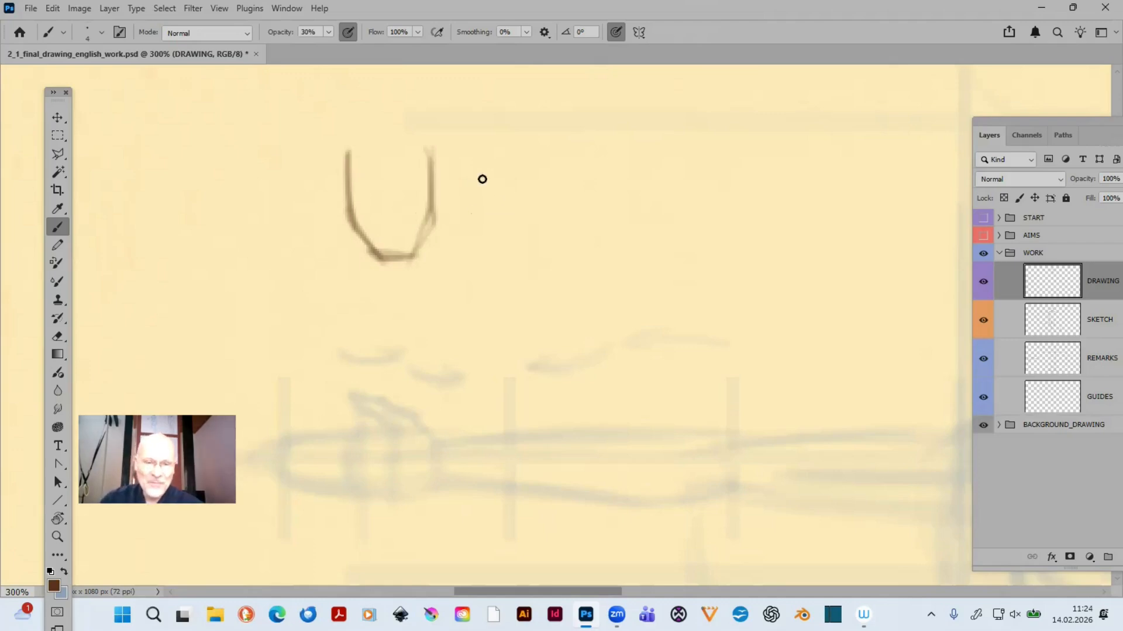
pyautogui.moveTo(350, 151)
pyautogui.mouseDown()
pyautogui.moveTo(434, 135)
pyautogui.moveTo(395, 130)
pyautogui.moveTo(431, 148)
pyautogui.moveTo(395, 136)
pyautogui.moveTo(354, 149)
pyautogui.moveTo(357, 139)
pyautogui.moveTo(380, 144)
pyautogui.moveTo(379, 133)
pyautogui.moveTo(429, 155)
pyautogui.moveTo(349, 139)
pyautogui.moveTo(377, 141)
pyautogui.moveTo(347, 160)
pyautogui.moveTo(385, 131)
pyautogui.moveTo(351, 148)
pyautogui.moveTo(434, 147)
pyautogui.moveTo(419, 138)
pyautogui.moveTo(434, 164)
pyautogui.moveTo(427, 152)
pyautogui.moveTo(422, 236)
pyautogui.moveTo(428, 151)
pyautogui.moveTo(428, 232)
pyautogui.moveTo(432, 215)
pyautogui.moveTo(409, 258)
pyautogui.mouseUp()
pyautogui.moveTo(355, 225)
pyautogui.mouseDown()
pyautogui.moveTo(374, 257)
pyautogui.moveTo(424, 239)
pyautogui.mouseUp()
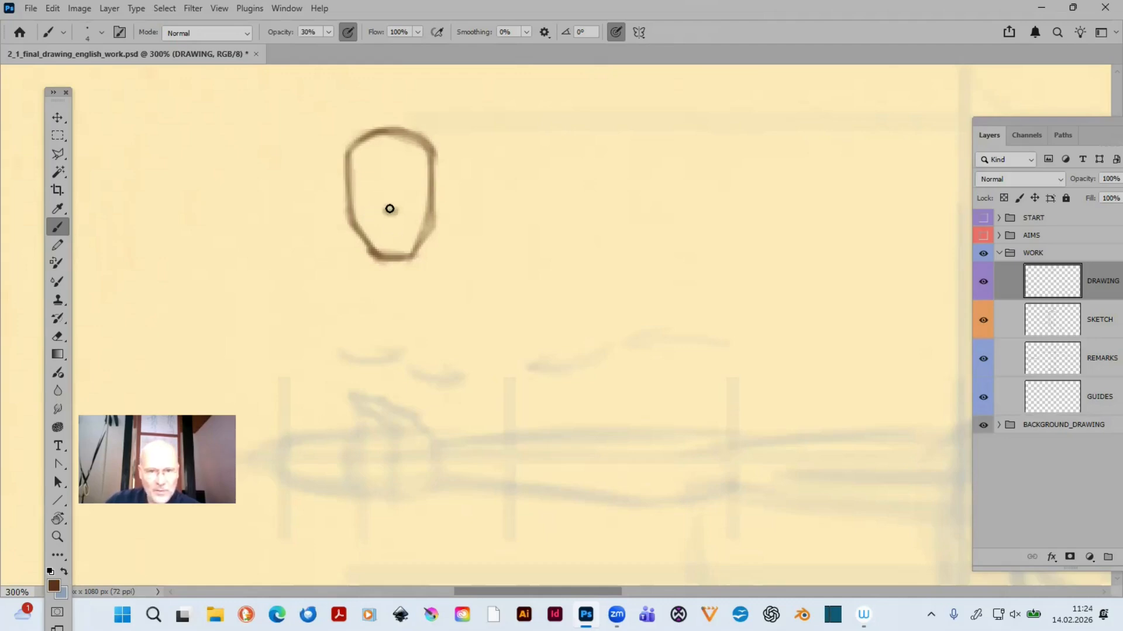
# - Add simplified eye, nose and mouth marks inside the small head, refining the nose at 10% brush opacity
pyautogui.moveTo(358, 183); pyautogui.dragTo(421, 183)
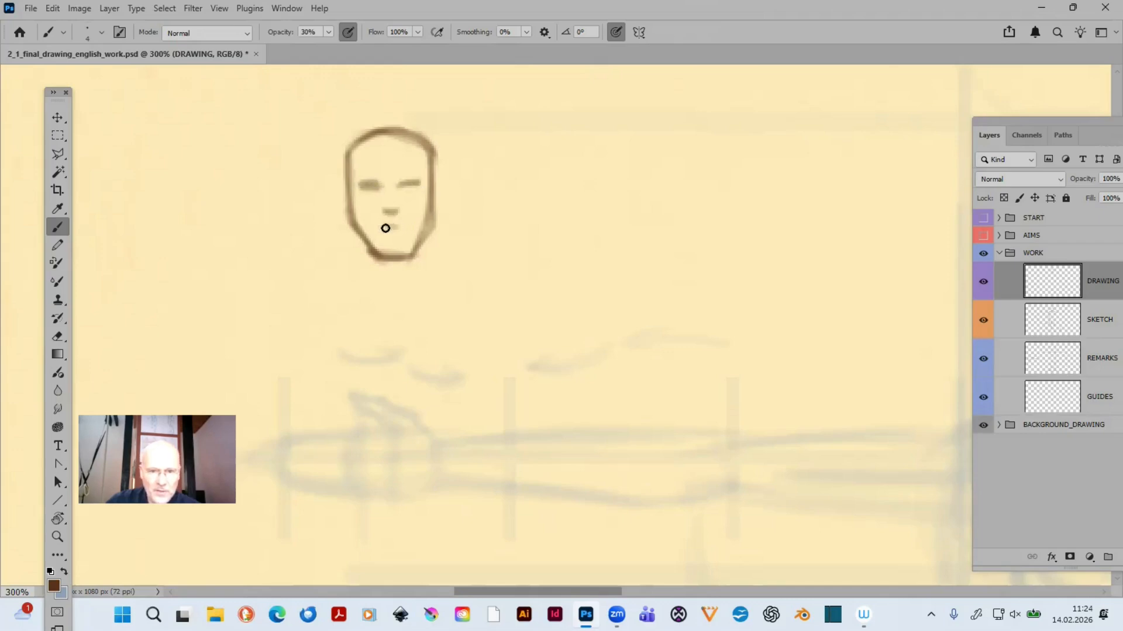
pyautogui.moveTo(385, 228); pyautogui.dragTo(399, 228)
pyautogui.moveTo(402, 186)
pyautogui.mouseDown()
pyautogui.moveTo(420, 186)
pyautogui.moveTo(402, 186)
pyautogui.mouseUp()
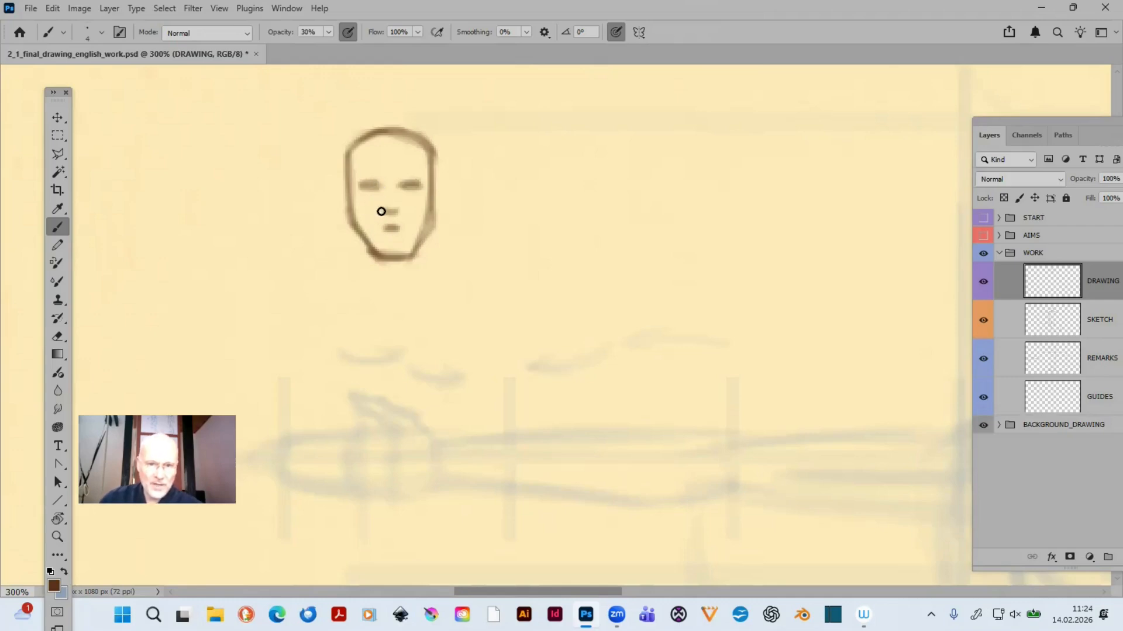
pyautogui.moveTo(382, 211); pyautogui.dragTo(396, 211)
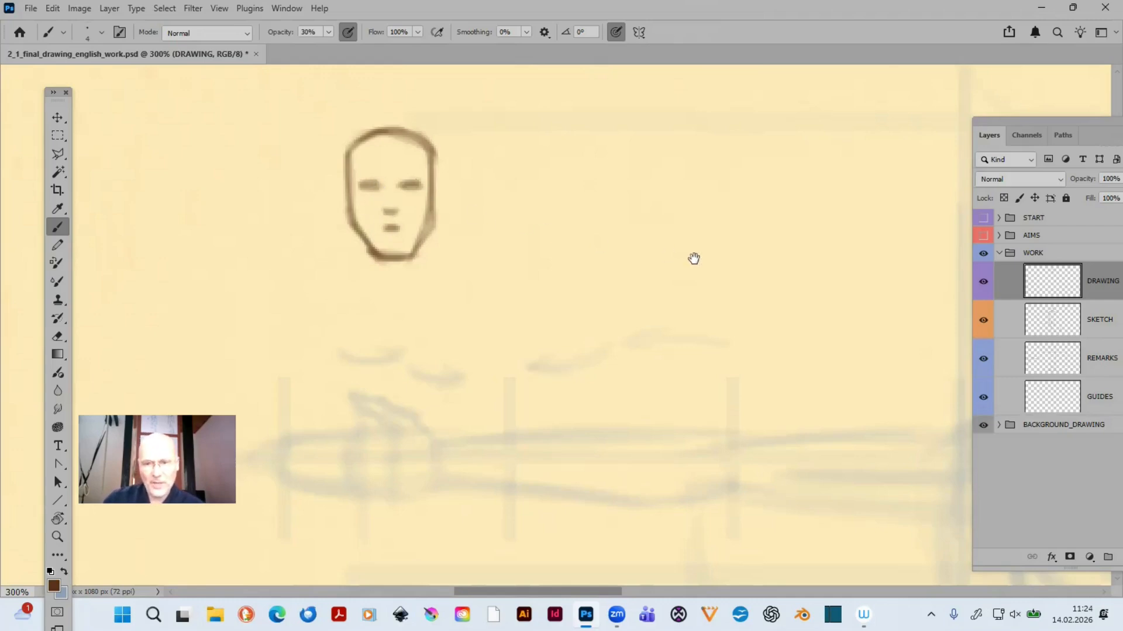
pyautogui.moveTo(694, 259); pyautogui.dragTo(230, 243)
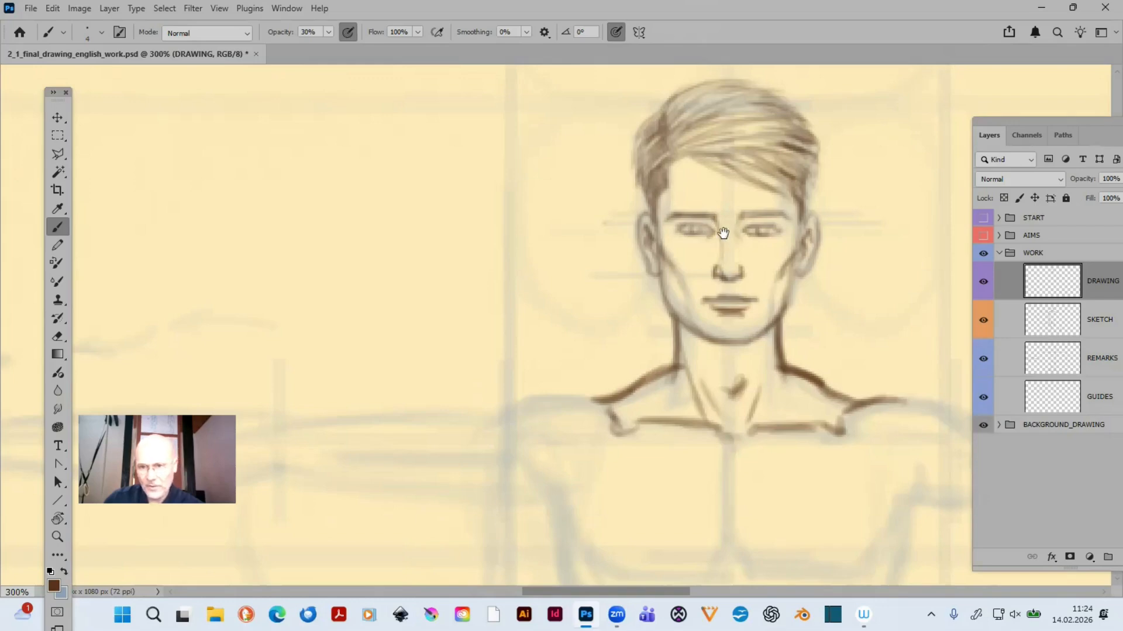
pyautogui.moveTo(503, 268); pyautogui.dragTo(704, 265)
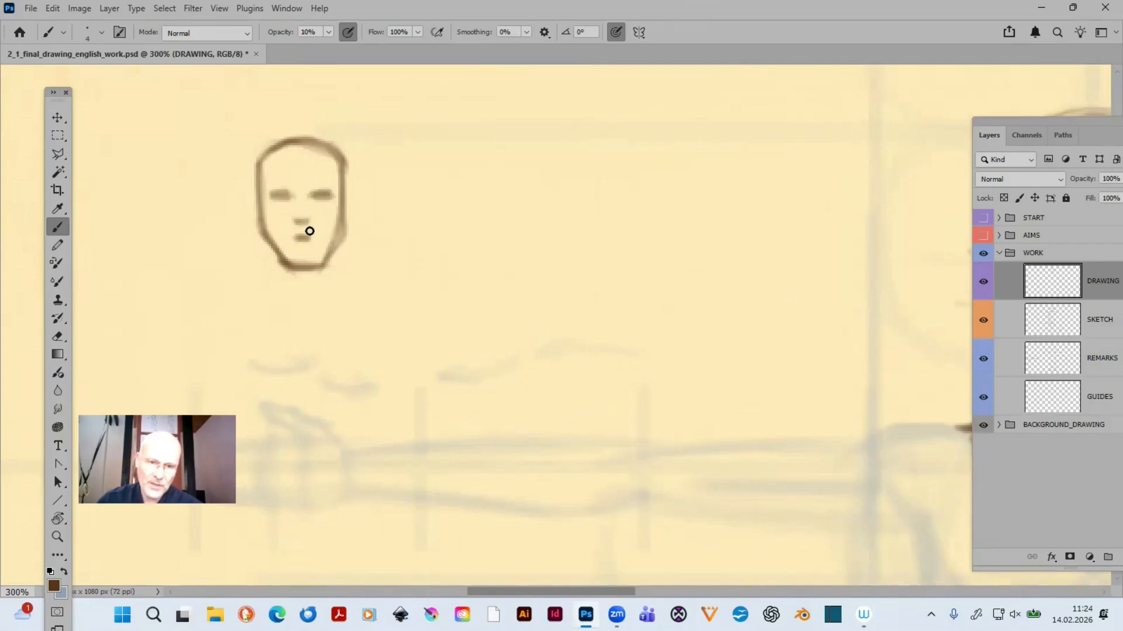
pyautogui.press('1')
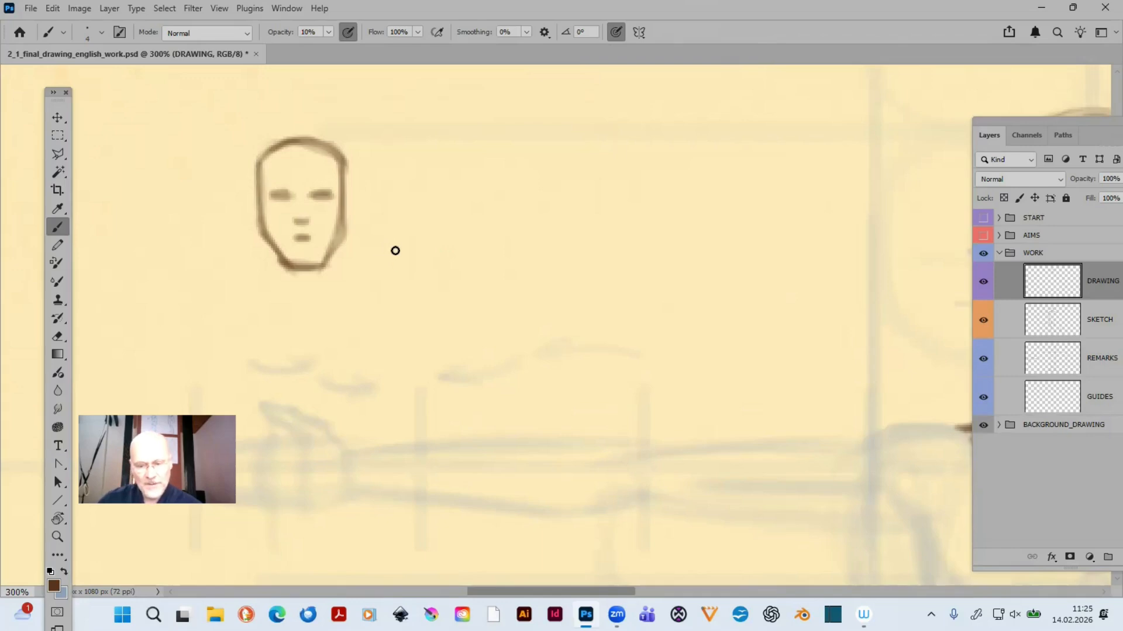
# - Draw sample strokes beside the small head with a size 2 brush at 90% opacity: diagonal hatching and vertical lines
pyautogui.press(']')
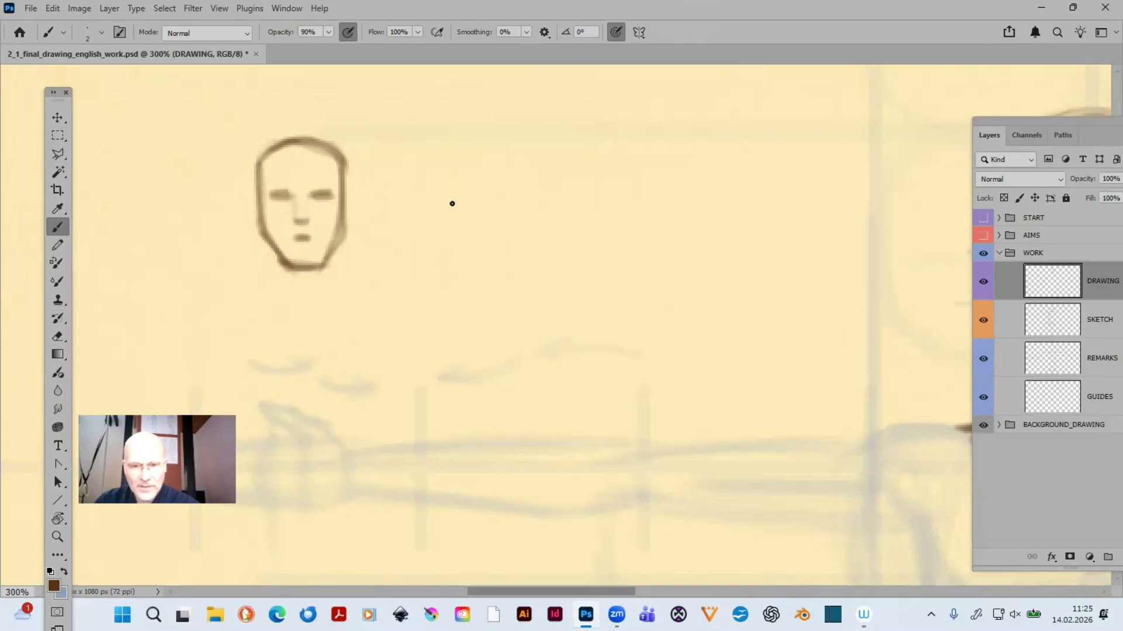
pyautogui.moveTo(442, 217)
pyautogui.mouseDown()
pyautogui.moveTo(448, 248)
pyautogui.moveTo(474, 229)
pyautogui.moveTo(445, 260)
pyautogui.moveTo(470, 234)
pyautogui.moveTo(449, 272)
pyautogui.moveTo(471, 263)
pyautogui.mouseUp()
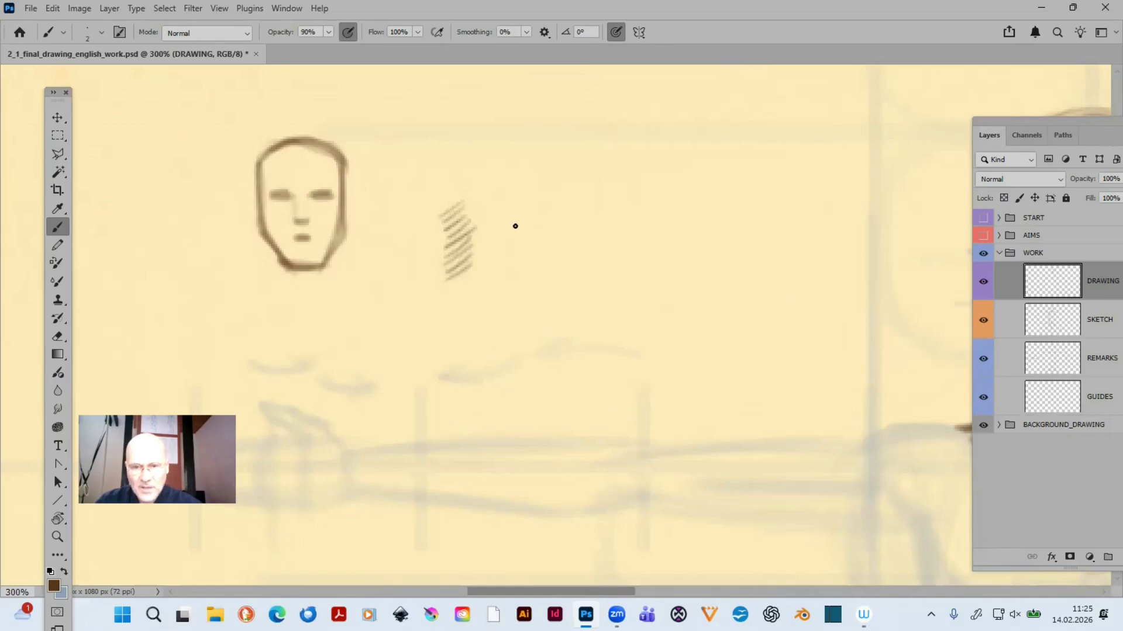
pyautogui.moveTo(513, 205)
pyautogui.mouseDown()
pyautogui.moveTo(525, 262)
pyautogui.moveTo(526, 206)
pyautogui.moveTo(515, 223)
pyautogui.moveTo(570, 277)
pyautogui.moveTo(574, 206)
pyautogui.moveTo(571, 273)
pyautogui.mouseUp()
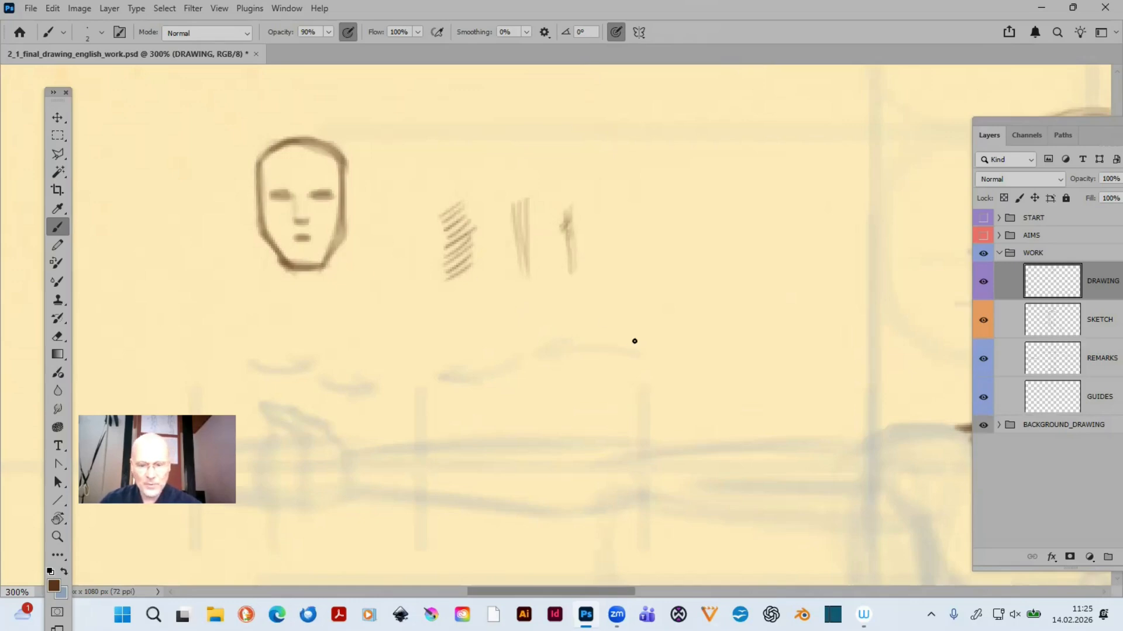
# - Draw the chest's vertical centre line from the collarbones to the lower chest edge with a size 6 brush at 10% opacity
pyautogui.moveTo(702, 343); pyautogui.dragTo(97, 326)
pyautogui.moveTo(602, 351); pyautogui.dragTo(621, 135)
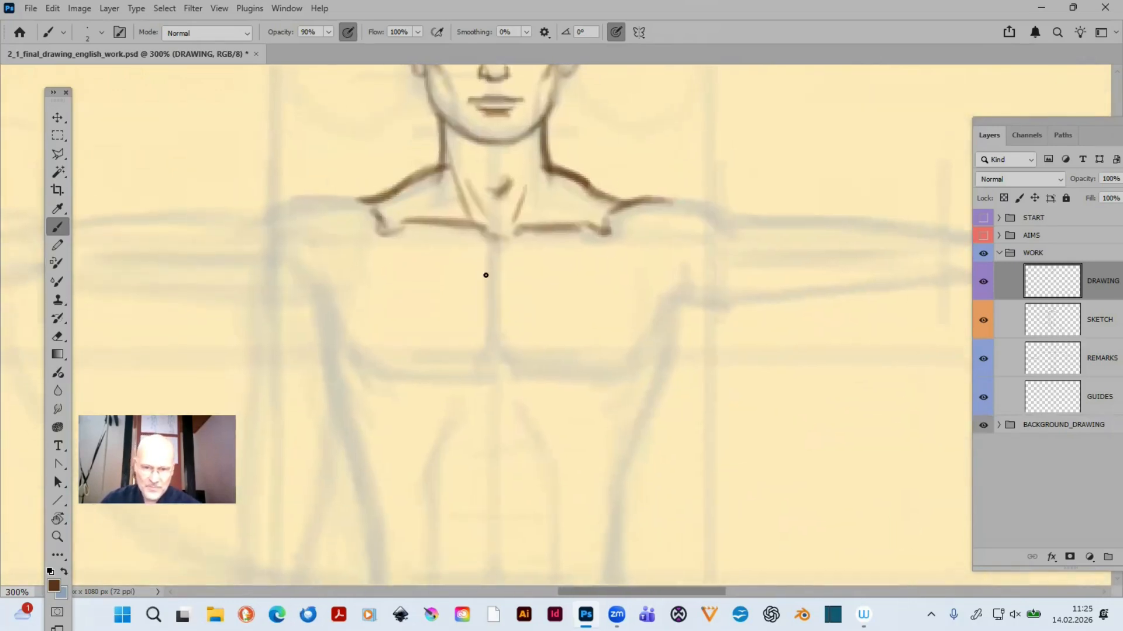
pyautogui.moveTo(589, 278)
pyautogui.mouseDown()
pyautogui.moveTo(634, 358)
pyautogui.moveTo(623, 341)
pyautogui.mouseUp()
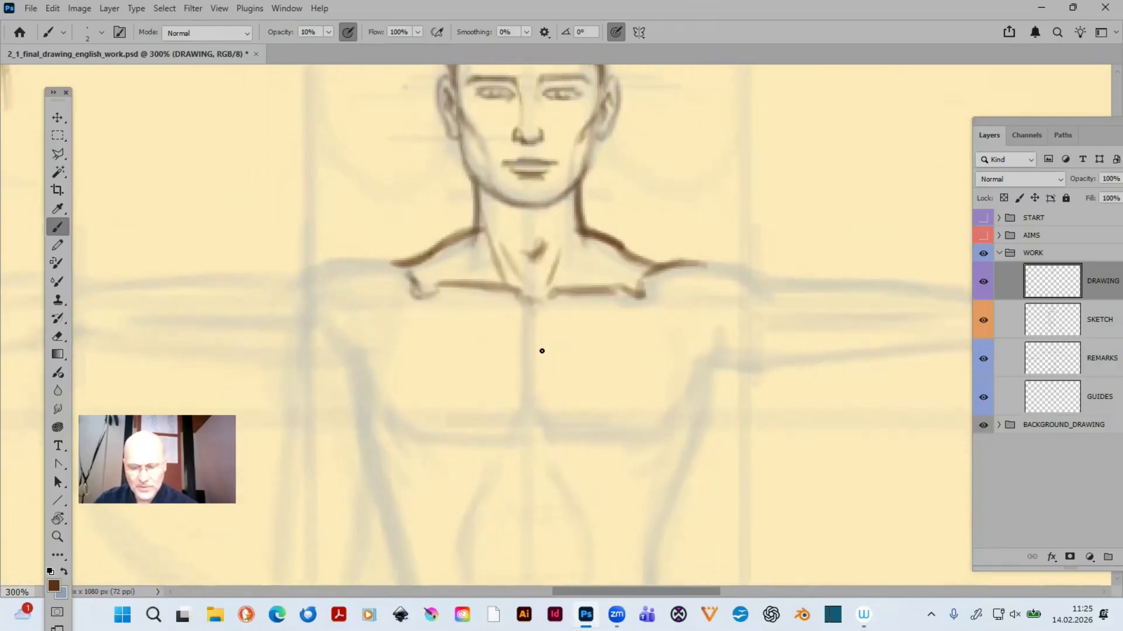
pyautogui.press(']')
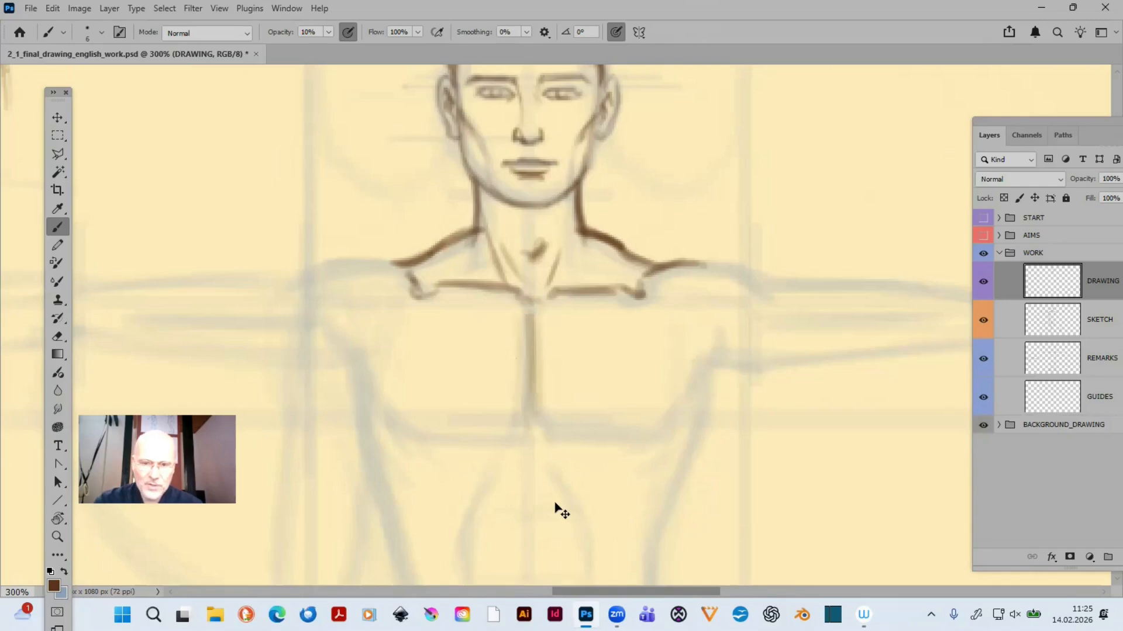
# - Trace the left-hand shoulder's top contour out to the upper arm with a size 4 brush, darkening it at 30% opacity
pyautogui.hotkey('ctrl', '-')
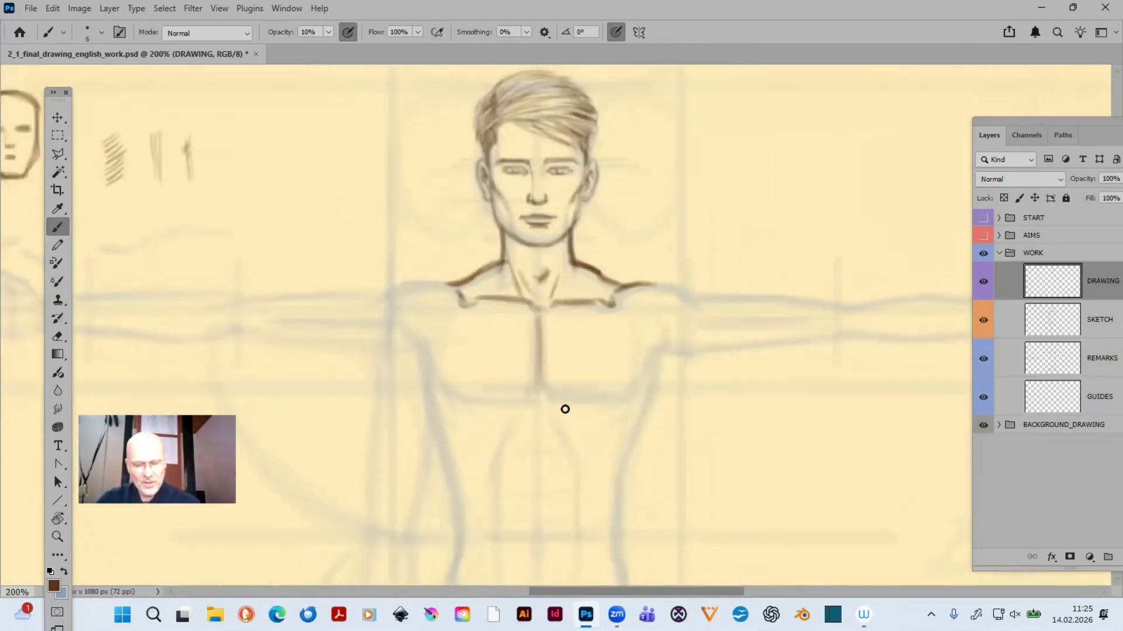
pyautogui.moveTo(532, 371); pyautogui.dragTo(727, 392)
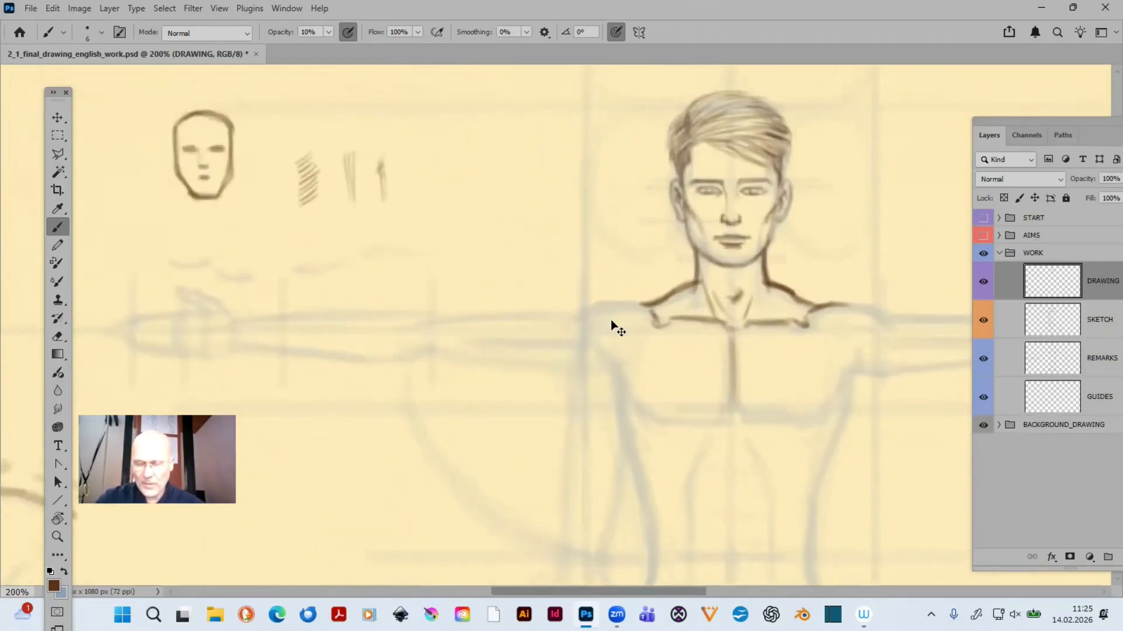
pyautogui.hotkey('ctrl', '+')
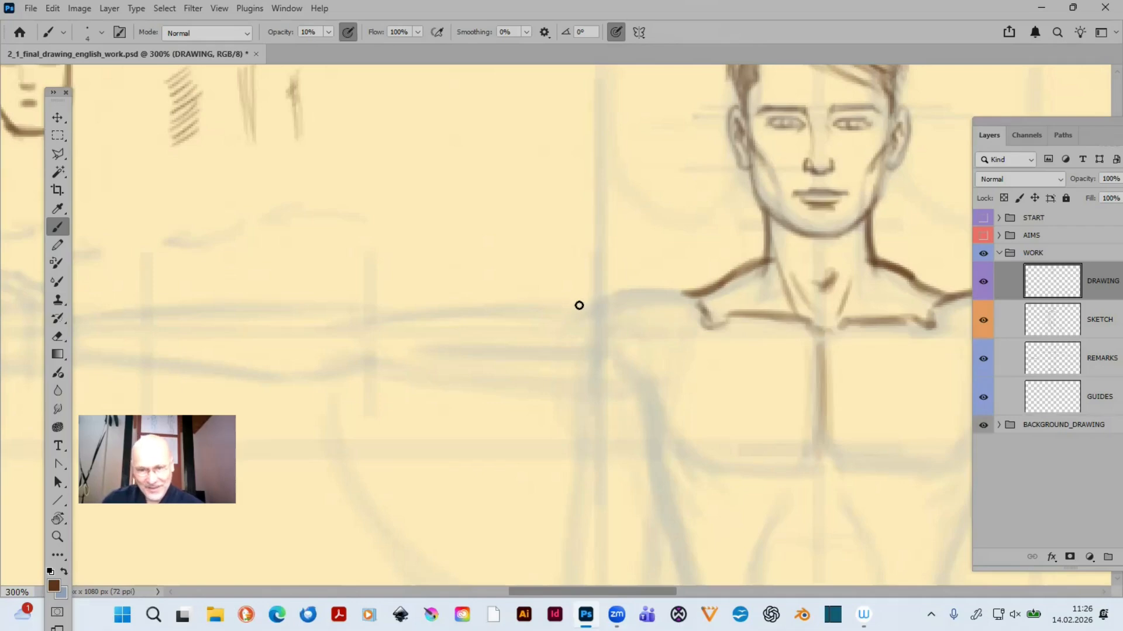
pyautogui.moveTo(566, 311)
pyautogui.mouseDown()
pyautogui.moveTo(594, 301)
pyautogui.moveTo(565, 310)
pyautogui.moveTo(598, 292)
pyautogui.moveTo(674, 291)
pyautogui.moveTo(591, 300)
pyautogui.moveTo(687, 293)
pyautogui.mouseUp()
pyautogui.press('3')
pyautogui.moveTo(583, 303)
pyautogui.mouseDown()
pyautogui.moveTo(673, 290)
pyautogui.moveTo(706, 310)
pyautogui.moveTo(614, 293)
pyautogui.mouseUp()
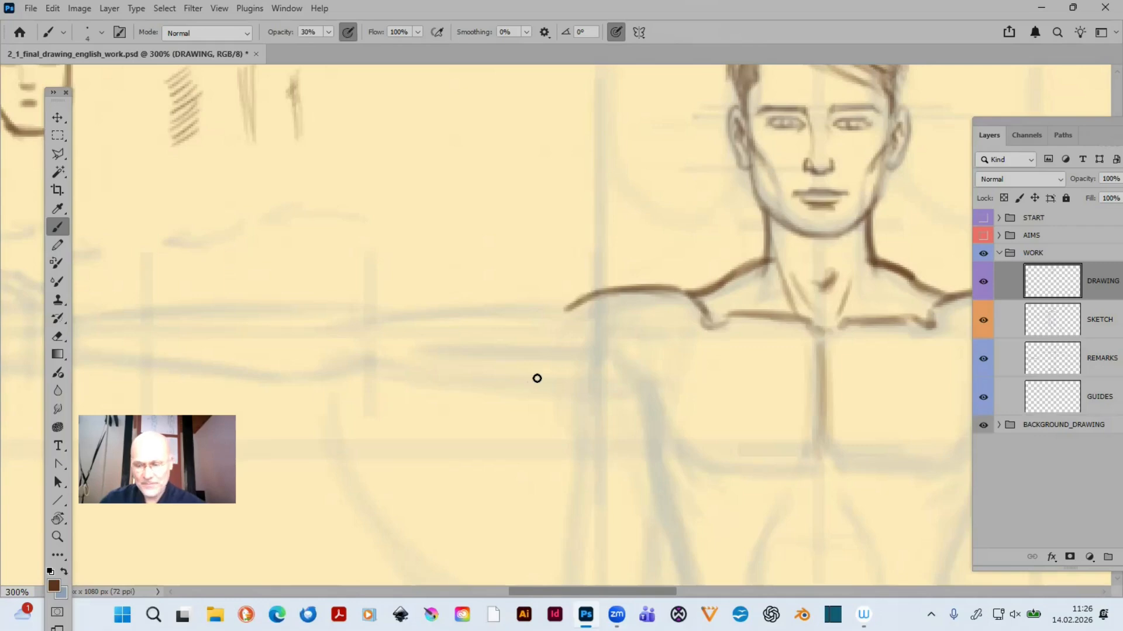
# - Trace the upper contour of the left-hand upper arm from the elbow to the shoulder
pyautogui.hotkey('ctrl', '-')
pyautogui.hotkey('ctrl', '-')
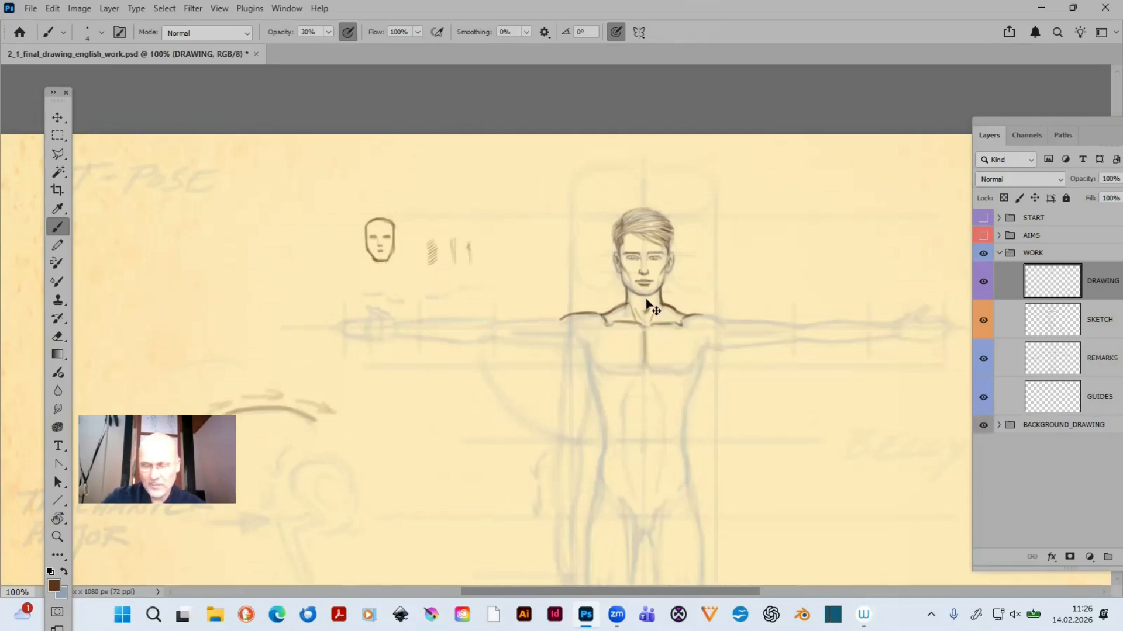
pyautogui.hotkey('ctrl', '+')
pyautogui.hotkey('ctrl', '+')
pyautogui.hscroll(-3, 765, 371)
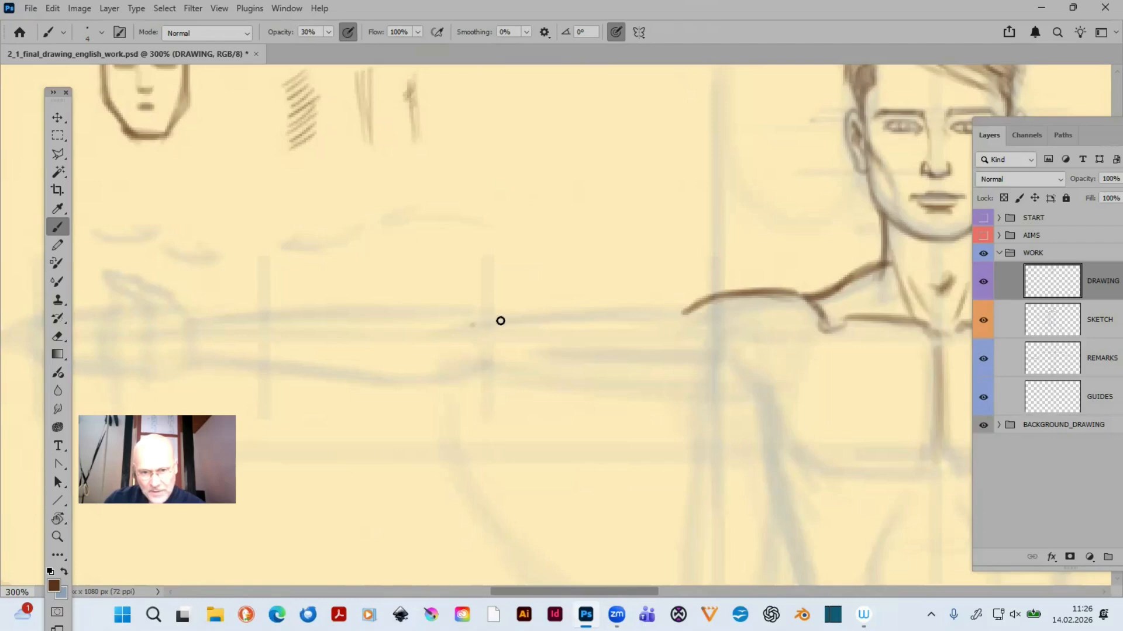
pyautogui.moveTo(500, 321); pyautogui.dragTo(613, 314)
pyautogui.moveTo(514, 321)
pyautogui.mouseDown()
pyautogui.moveTo(705, 309)
pyautogui.moveTo(681, 309)
pyautogui.mouseUp()
pyautogui.moveTo(537, 312); pyautogui.dragTo(699, 308)
pyautogui.moveTo(501, 321); pyautogui.dragTo(703, 307)
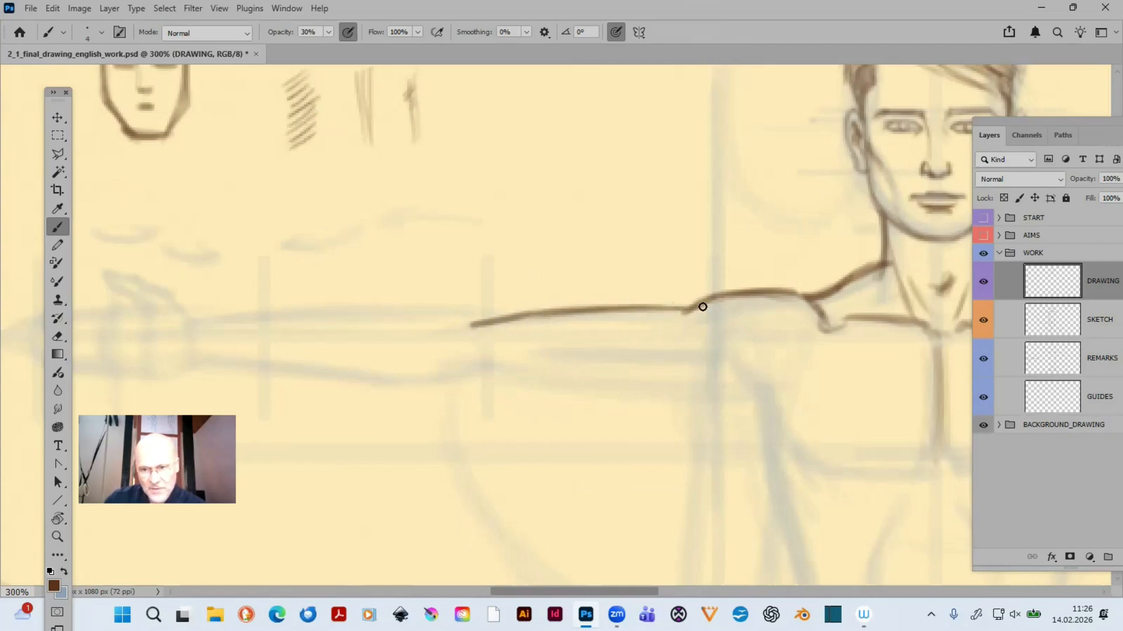
# - Trace the underside of the left-hand upper arm from the elbow to the armpit, ending in a short upward curve
pyautogui.moveTo(657, 411); pyautogui.dragTo(694, 316)
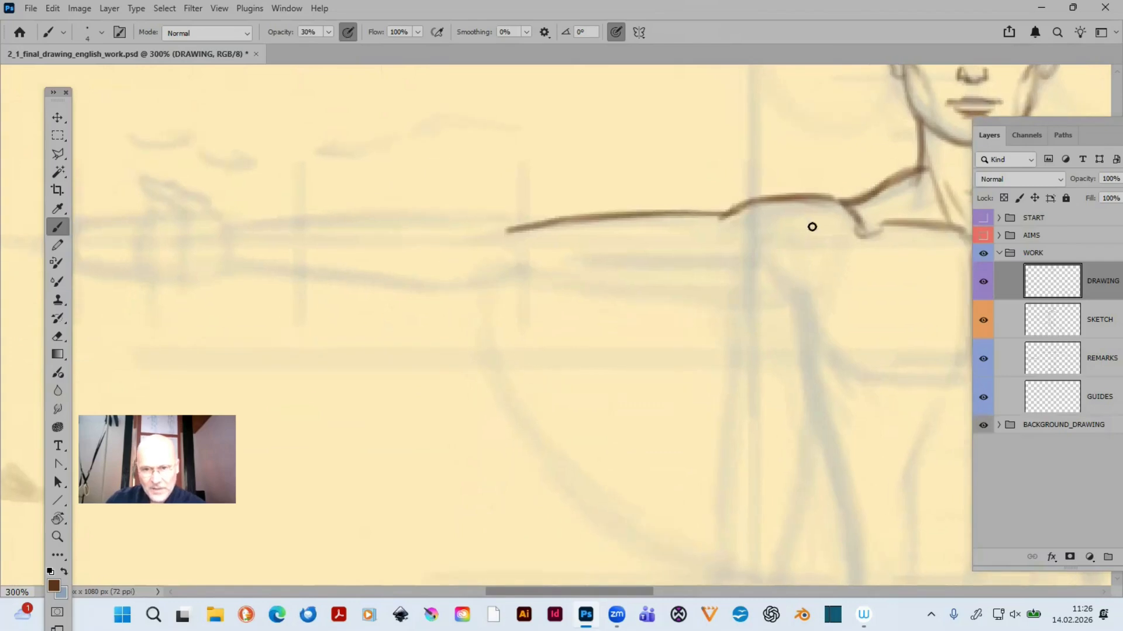
pyautogui.moveTo(530, 285)
pyautogui.mouseDown()
pyautogui.moveTo(551, 283)
pyautogui.moveTo(521, 283)
pyautogui.moveTo(752, 299)
pyautogui.moveTo(561, 296)
pyautogui.moveTo(769, 298)
pyautogui.mouseUp()
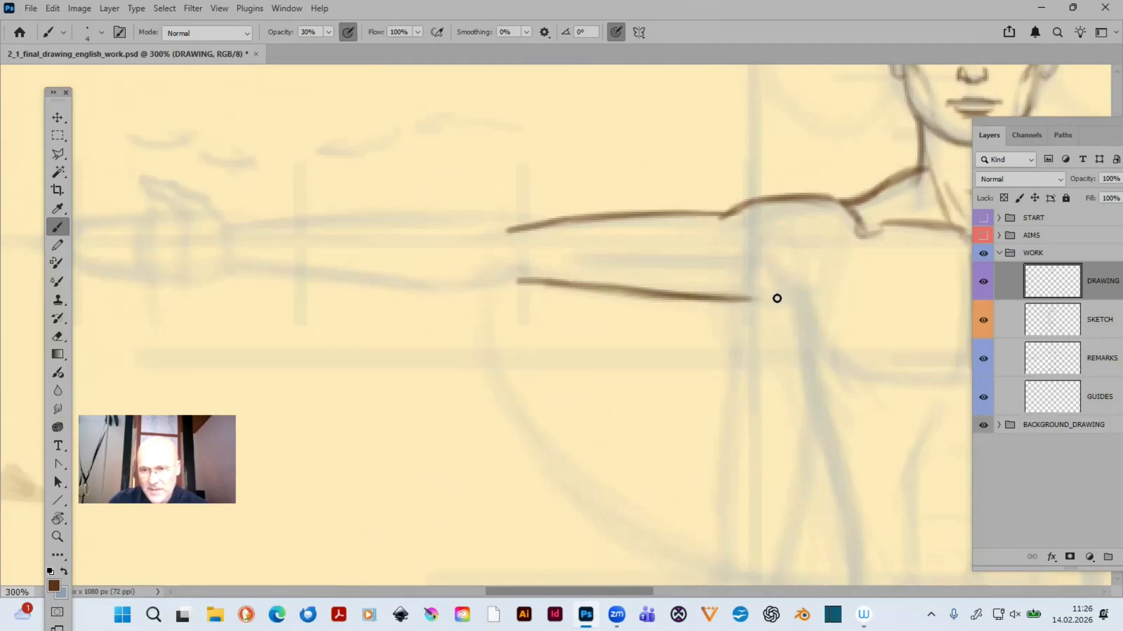
pyautogui.moveTo(763, 302); pyautogui.dragTo(799, 293)
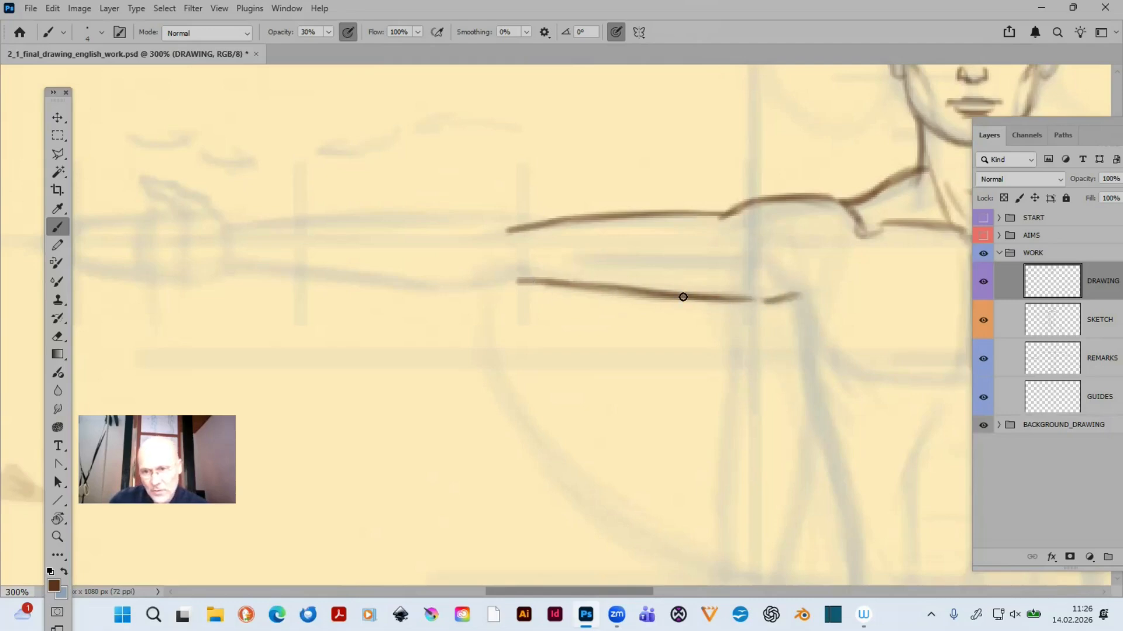
pyautogui.moveTo(683, 297); pyautogui.dragTo(780, 300)
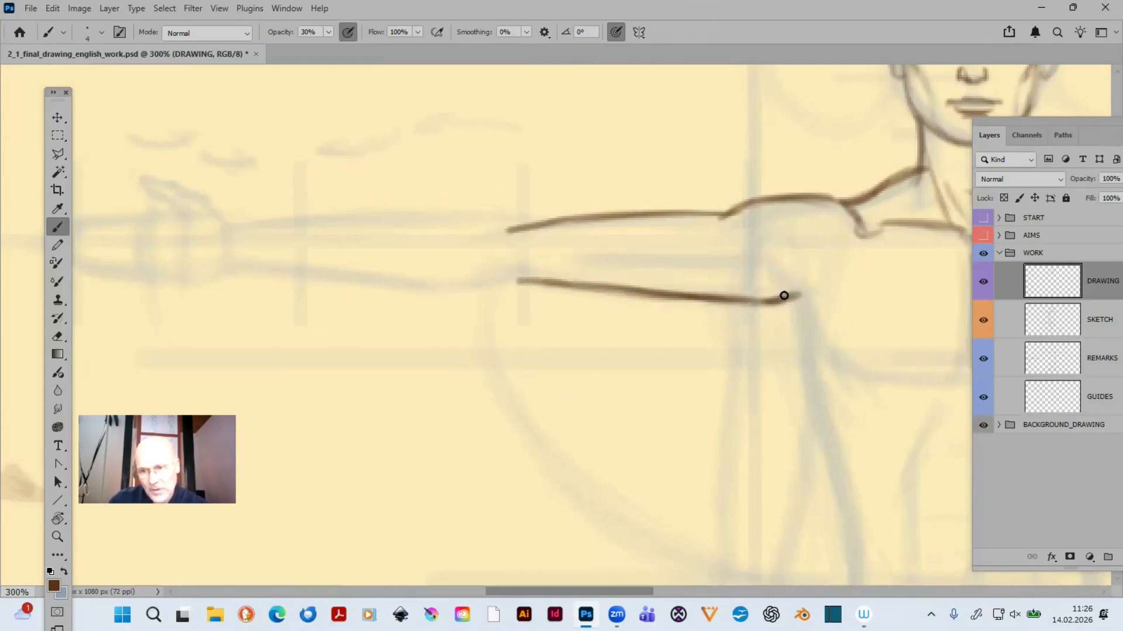
pyautogui.moveTo(774, 301); pyautogui.dragTo(789, 299)
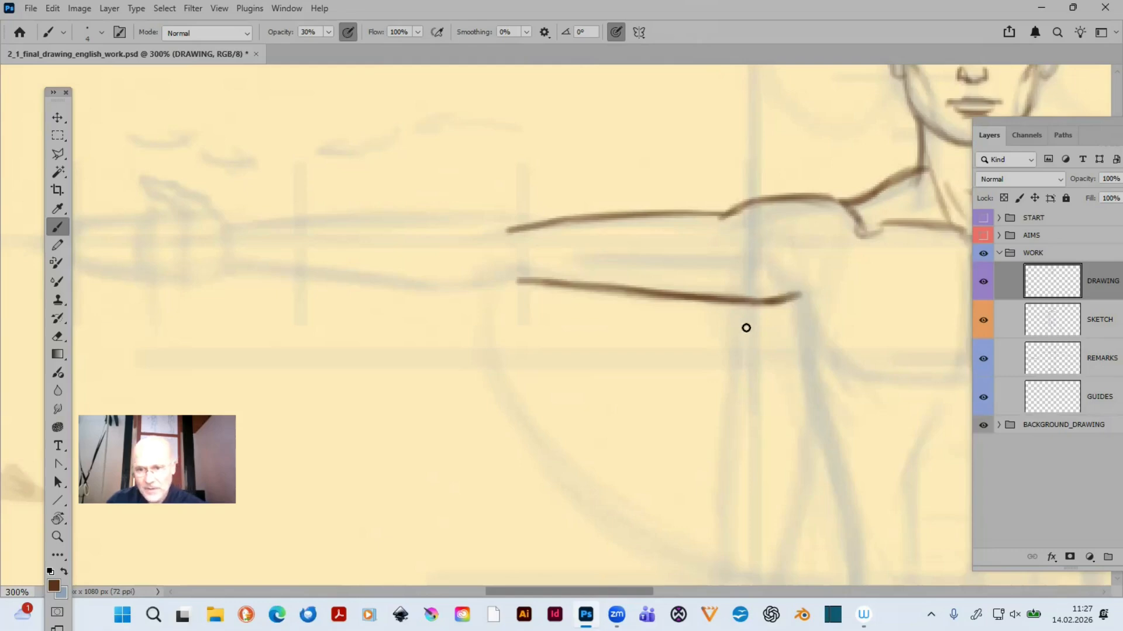
# - Draw a shaded arrow below the left-hand upper arm, pointing up at the armpit end of its lower contour
pyautogui.moveTo(710, 370); pyautogui.dragTo(747, 328)
pyautogui.moveTo(734, 377)
pyautogui.mouseDown()
pyautogui.moveTo(750, 324)
pyautogui.moveTo(727, 378)
pyautogui.moveTo(711, 365)
pyautogui.moveTo(735, 374)
pyautogui.mouseUp()
pyautogui.moveTo(744, 332)
pyautogui.mouseDown()
pyautogui.moveTo(720, 364)
pyautogui.moveTo(730, 367)
pyautogui.moveTo(735, 353)
pyautogui.mouseUp()
pyautogui.moveTo(704, 405)
pyautogui.mouseDown()
pyautogui.moveTo(729, 366)
pyautogui.moveTo(703, 405)
pyautogui.moveTo(710, 365)
pyautogui.moveTo(733, 375)
pyautogui.moveTo(711, 367)
pyautogui.mouseUp()
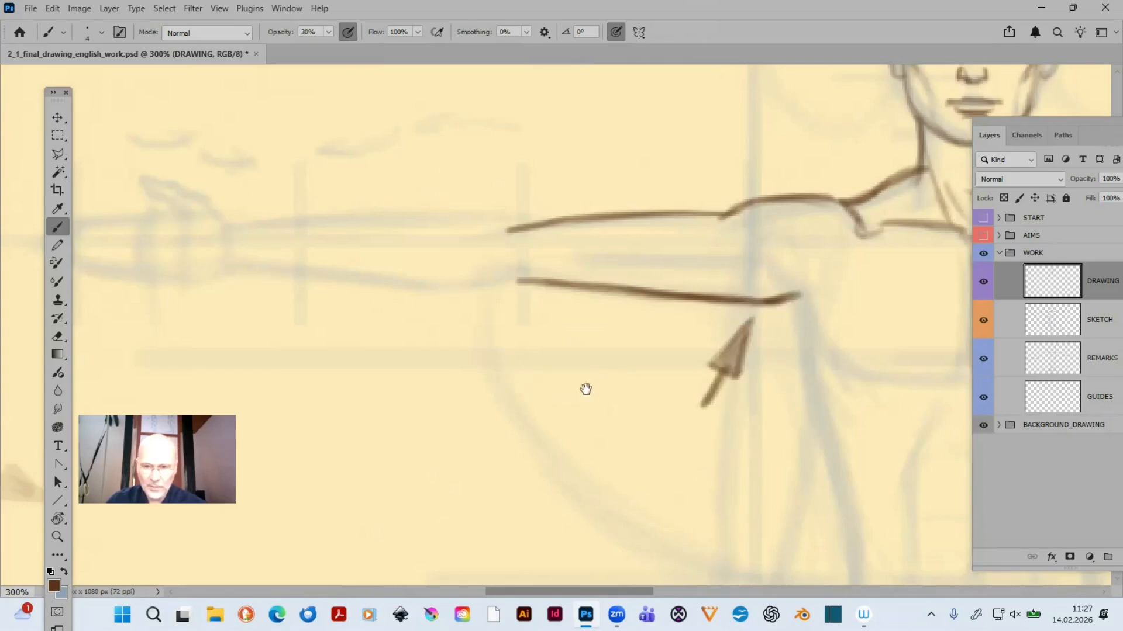
# - Trace the left-hand forearm's upper contour from wrist to elbow and add two arrows above it pointing toward the hand
pyautogui.moveTo(586, 389); pyautogui.dragTo(709, 388)
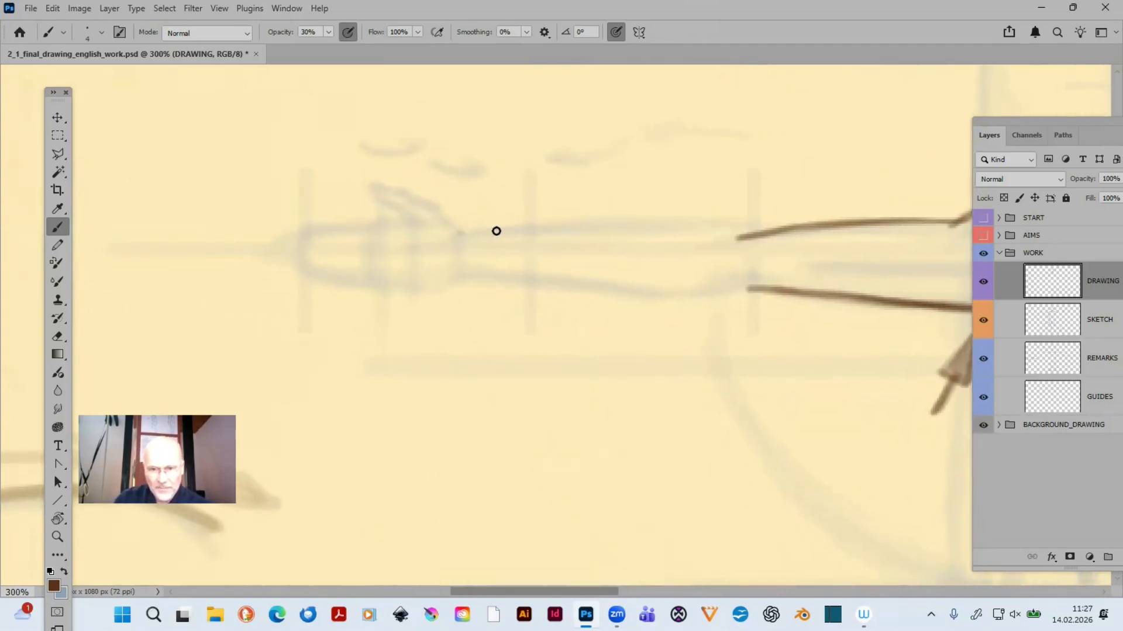
pyautogui.moveTo(496, 231)
pyautogui.mouseDown()
pyautogui.moveTo(553, 224)
pyautogui.moveTo(470, 229)
pyautogui.moveTo(614, 218)
pyautogui.moveTo(510, 230)
pyautogui.moveTo(655, 220)
pyautogui.moveTo(569, 224)
pyautogui.moveTo(766, 229)
pyautogui.moveTo(548, 232)
pyautogui.moveTo(756, 232)
pyautogui.mouseUp()
pyautogui.moveTo(468, 233)
pyautogui.mouseDown()
pyautogui.moveTo(604, 221)
pyautogui.moveTo(735, 229)
pyautogui.mouseUp()
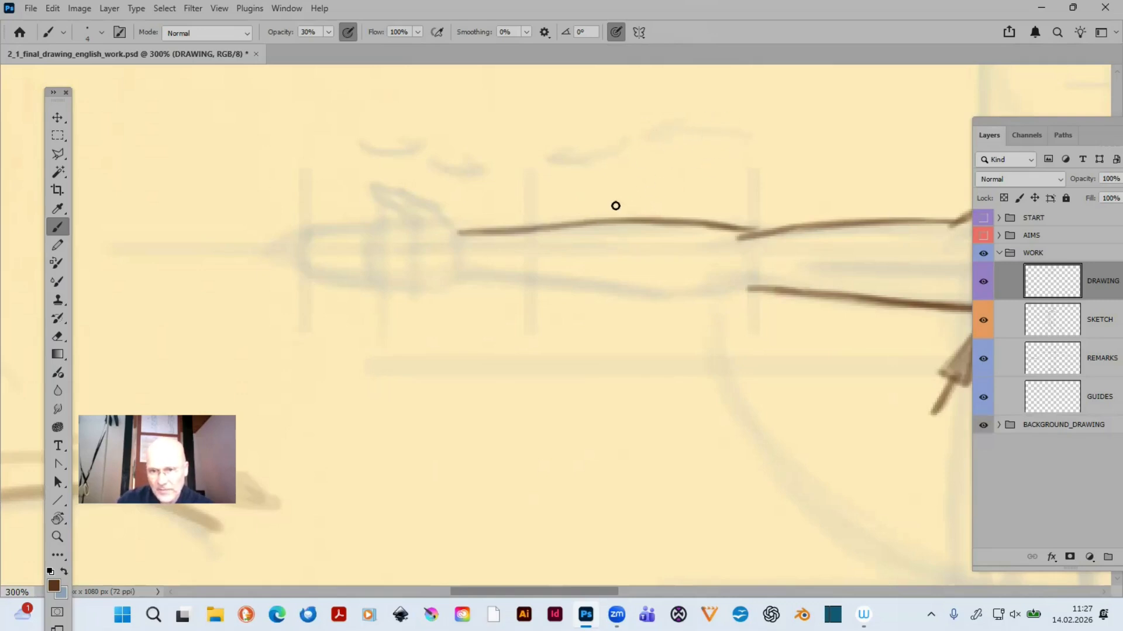
pyautogui.moveTo(629, 186)
pyautogui.mouseDown()
pyautogui.moveTo(725, 184)
pyautogui.moveTo(613, 189)
pyautogui.moveTo(715, 190)
pyautogui.moveTo(621, 185)
pyautogui.moveTo(634, 177)
pyautogui.moveTo(604, 194)
pyautogui.moveTo(642, 183)
pyautogui.mouseUp()
pyautogui.moveTo(576, 194)
pyautogui.mouseDown()
pyautogui.moveTo(476, 210)
pyautogui.moveTo(514, 205)
pyautogui.moveTo(496, 210)
pyautogui.mouseUp()
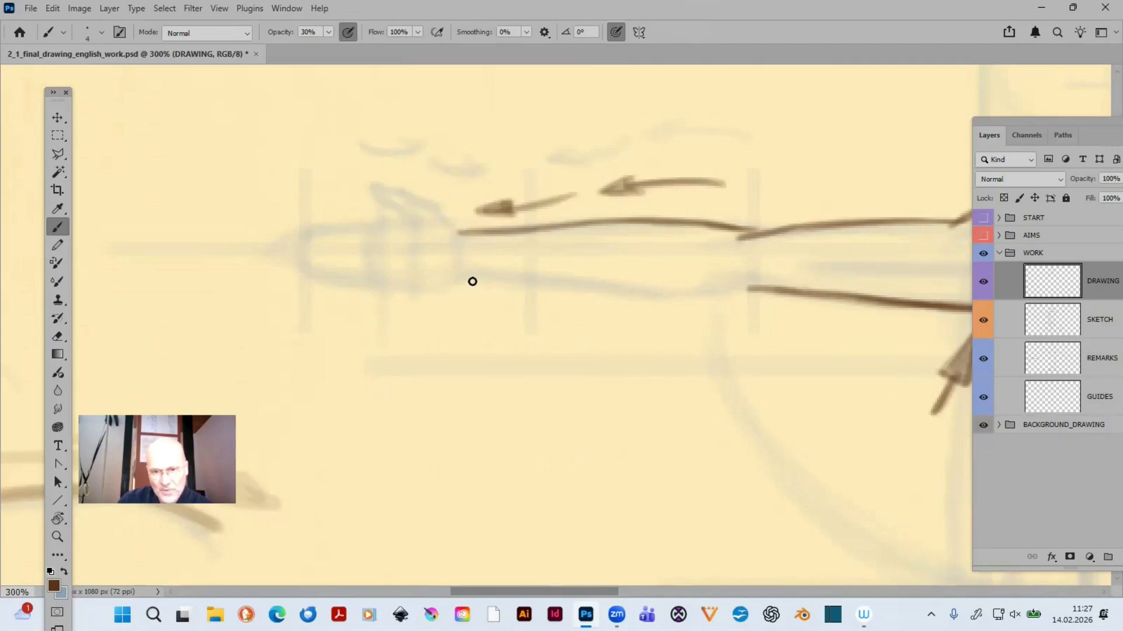
# - Trace the left-hand forearm's lower contour from wrist to elbow and curve the upper contour at the wrist up into the hand
pyautogui.moveTo(472, 282)
pyautogui.mouseDown()
pyautogui.moveTo(569, 286)
pyautogui.moveTo(461, 283)
pyautogui.moveTo(659, 297)
pyautogui.moveTo(596, 291)
pyautogui.moveTo(677, 295)
pyautogui.moveTo(530, 286)
pyautogui.moveTo(755, 287)
pyautogui.moveTo(629, 300)
pyautogui.moveTo(558, 293)
pyautogui.moveTo(751, 285)
pyautogui.mouseUp()
pyautogui.moveTo(534, 285); pyautogui.dragTo(758, 291)
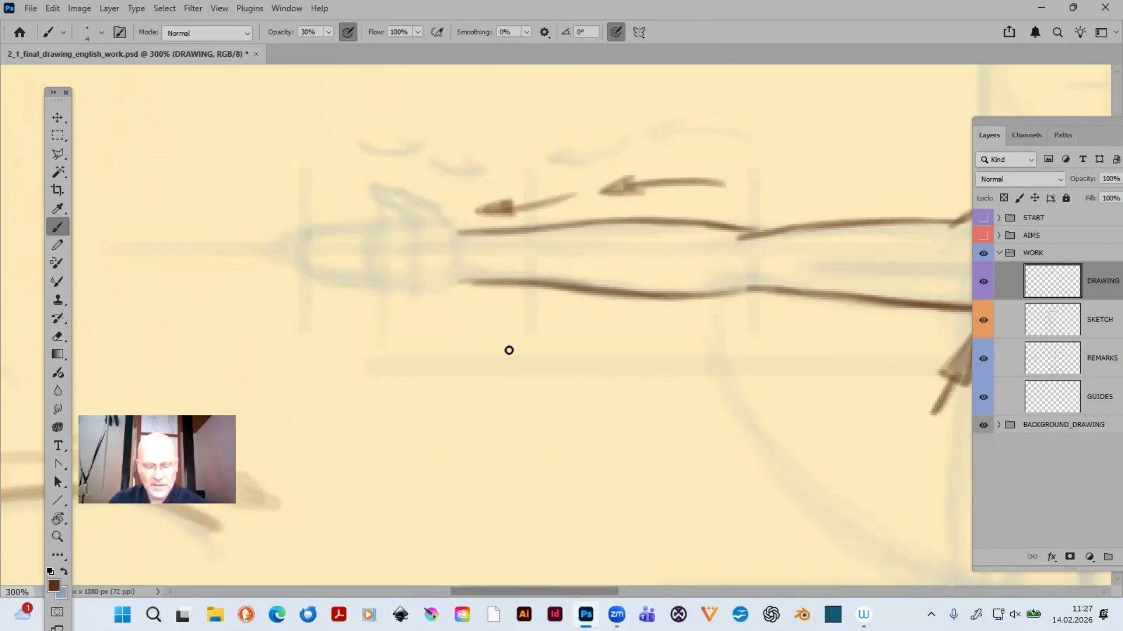
pyautogui.moveTo(559, 343); pyautogui.dragTo(696, 388)
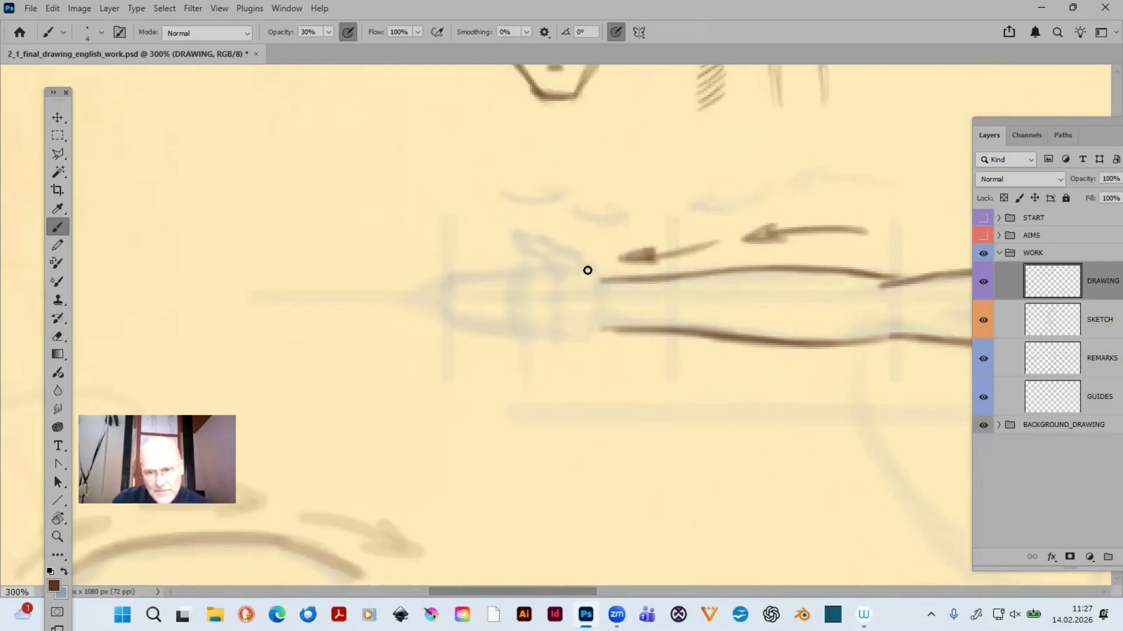
pyautogui.moveTo(587, 267); pyautogui.dragTo(613, 279)
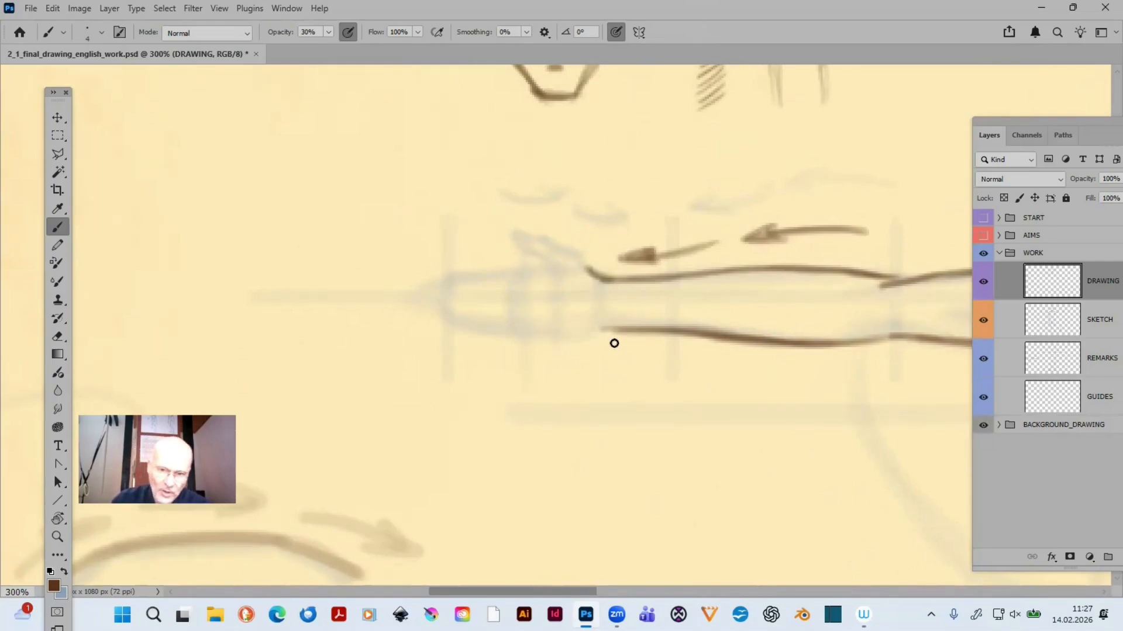
# - Trace the left-hand hand's upper edge and thumb, extend the lower wrist contour into the palm, and draw two small arrows above the thumb
pyautogui.moveTo(572, 341)
pyautogui.mouseDown()
pyautogui.moveTo(604, 328)
pyautogui.moveTo(573, 339)
pyautogui.moveTo(657, 336)
pyautogui.mouseUp()
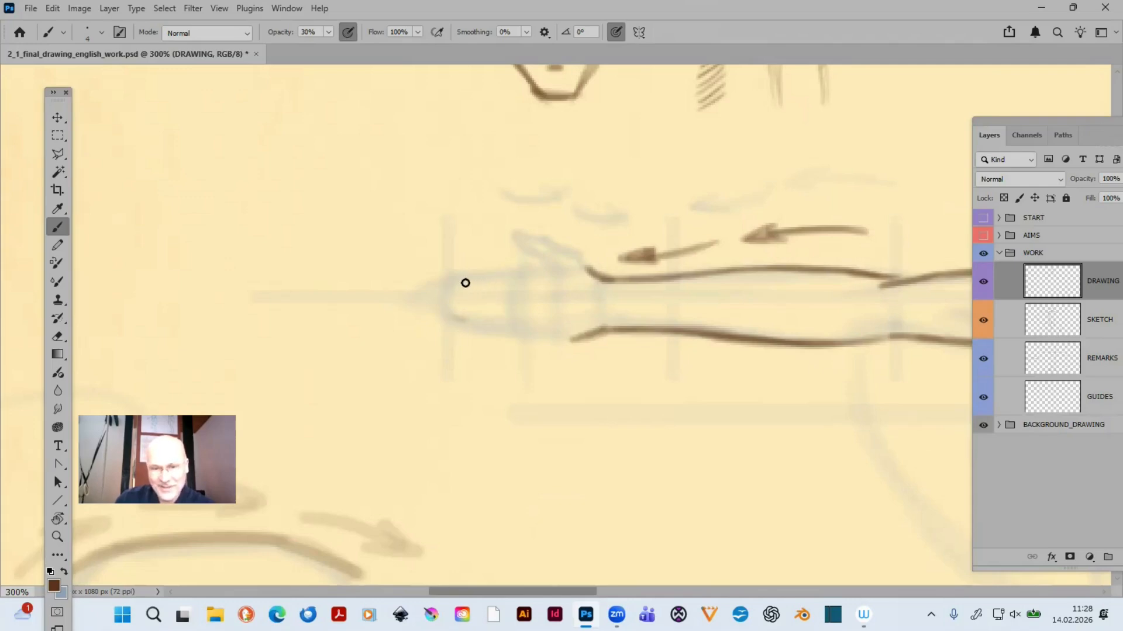
pyautogui.moveTo(447, 290)
pyautogui.mouseDown()
pyautogui.moveTo(548, 271)
pyautogui.moveTo(463, 287)
pyautogui.mouseUp()
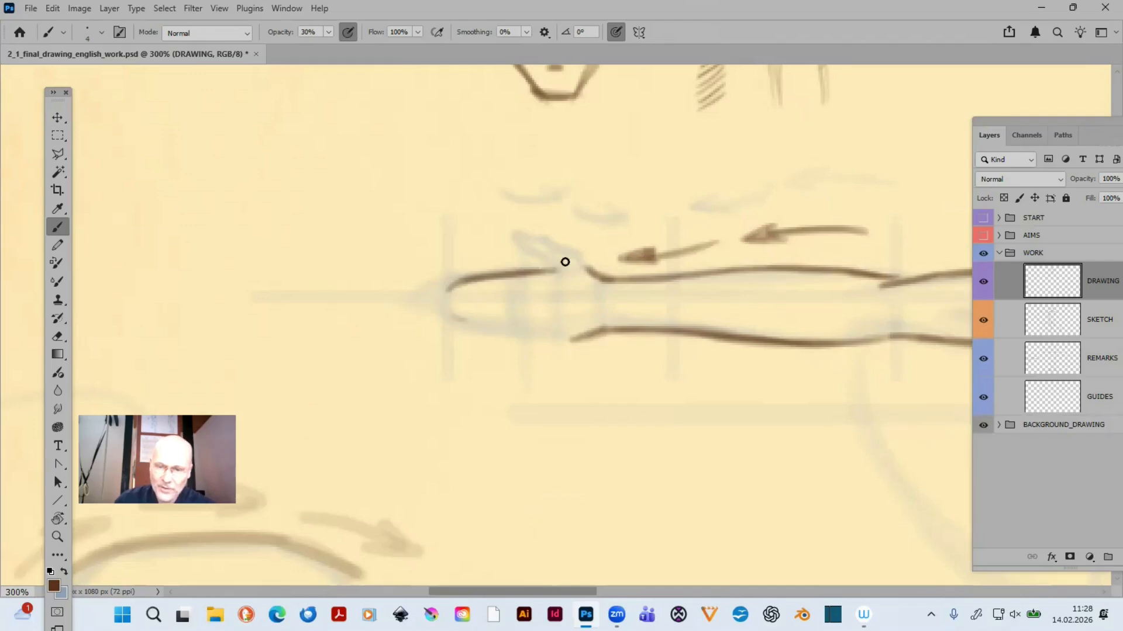
pyautogui.moveTo(544, 264)
pyautogui.mouseDown()
pyautogui.moveTo(567, 302)
pyautogui.moveTo(555, 268)
pyautogui.moveTo(513, 245)
pyautogui.moveTo(538, 256)
pyautogui.moveTo(530, 236)
pyautogui.moveTo(515, 237)
pyautogui.moveTo(536, 240)
pyautogui.moveTo(517, 235)
pyautogui.moveTo(556, 248)
pyautogui.moveTo(552, 239)
pyautogui.moveTo(609, 280)
pyautogui.mouseUp()
pyautogui.moveTo(510, 196)
pyautogui.mouseDown()
pyautogui.moveTo(569, 191)
pyautogui.moveTo(552, 190)
pyautogui.moveTo(627, 218)
pyautogui.mouseUp()
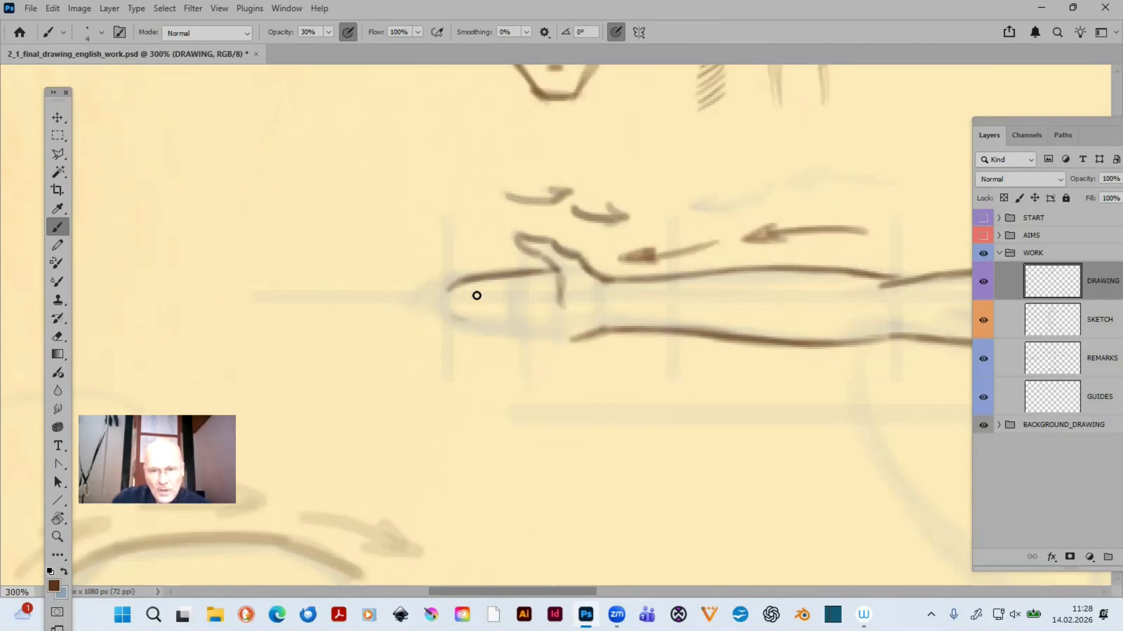
# - Draw the line across the base of the fingers and trace the hand's lower edge back to the wrist, adding short wrist marks
pyautogui.moveTo(513, 281); pyautogui.dragTo(512, 322)
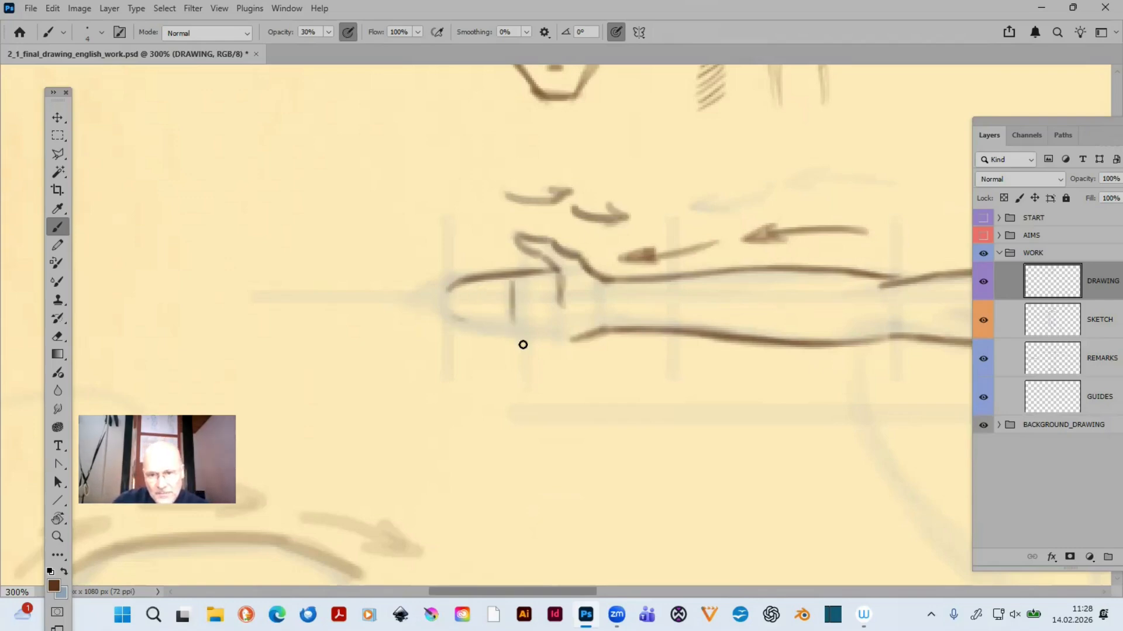
pyautogui.moveTo(517, 279); pyautogui.dragTo(521, 339)
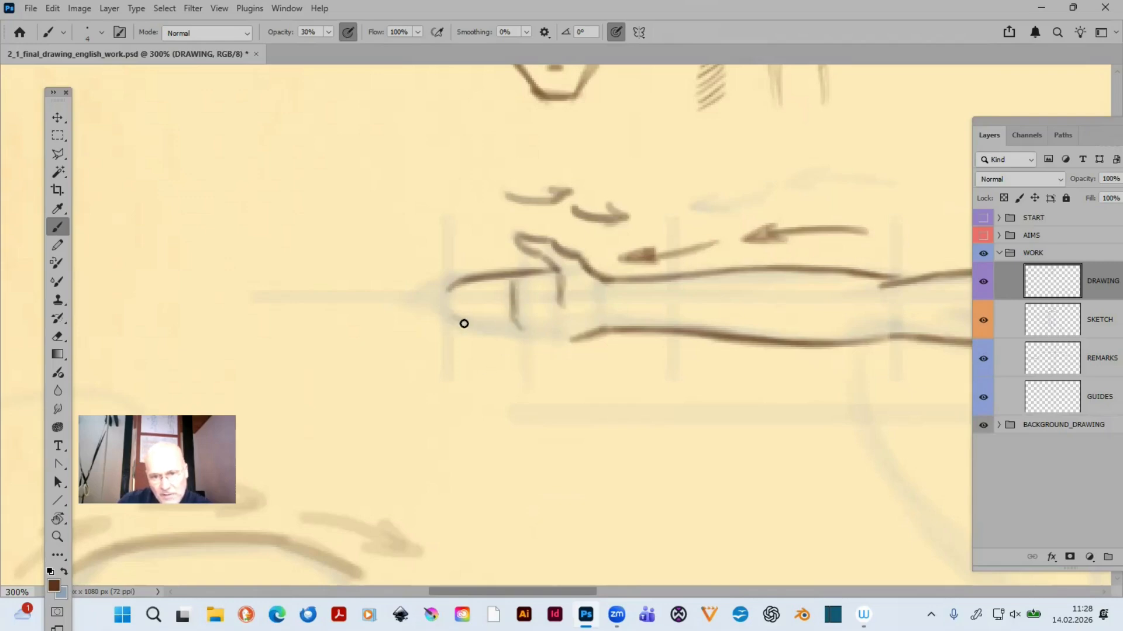
pyautogui.moveTo(455, 321); pyautogui.dragTo(589, 335)
pyautogui.moveTo(499, 331); pyautogui.dragTo(592, 338)
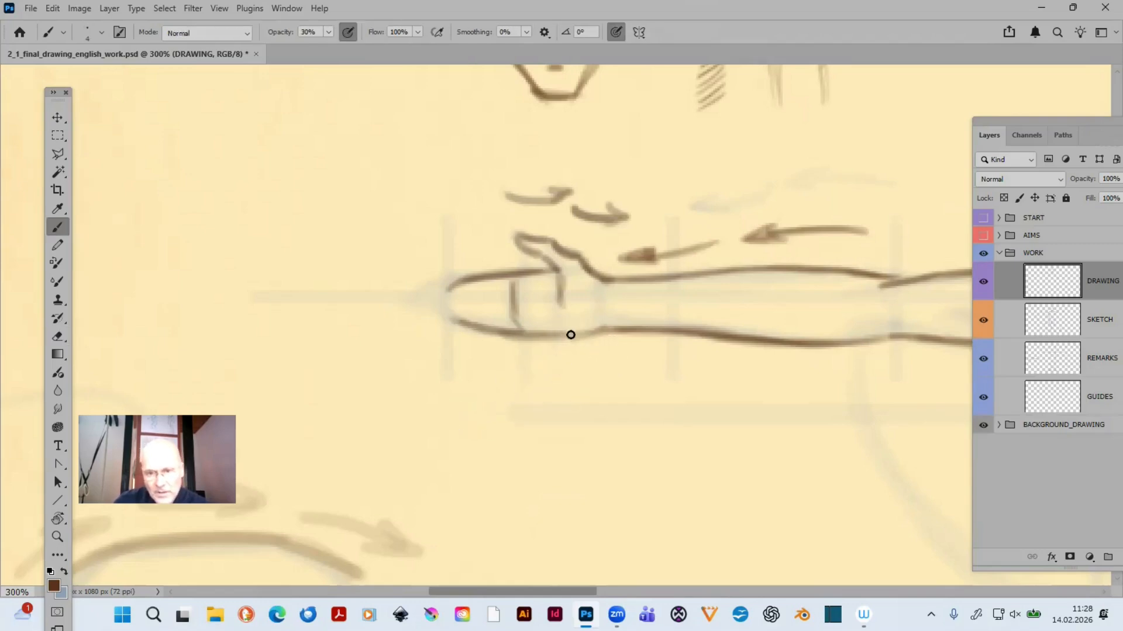
pyautogui.moveTo(564, 335)
pyautogui.mouseDown()
pyautogui.moveTo(600, 331)
pyautogui.moveTo(583, 308)
pyautogui.moveTo(632, 303)
pyautogui.moveTo(596, 306)
pyautogui.mouseUp()
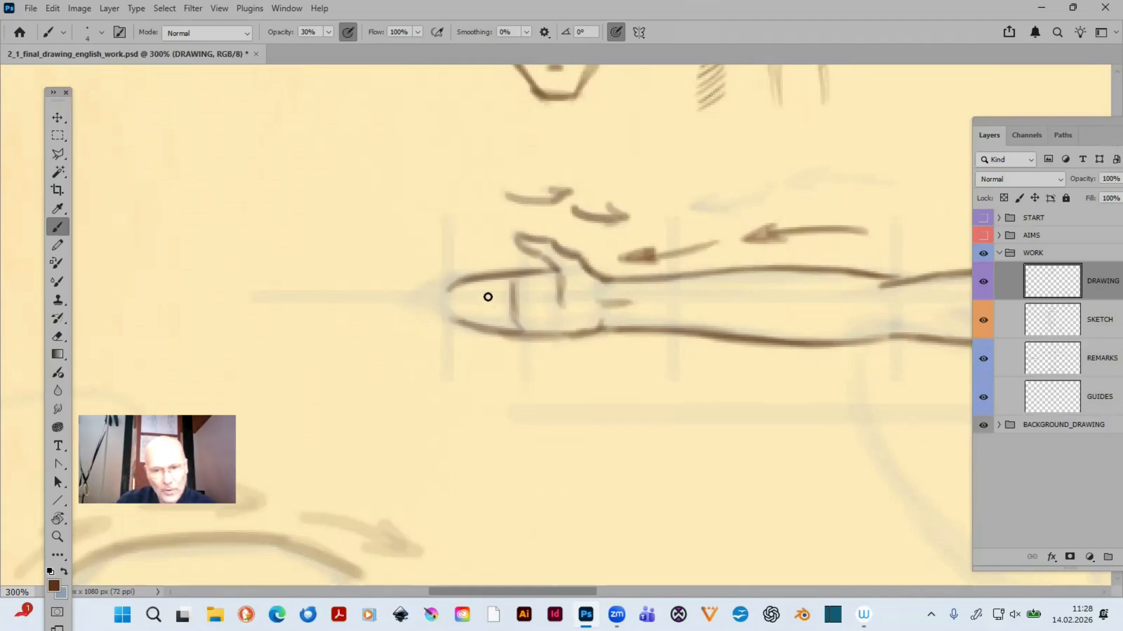
# - Divide the left-hand hand into fingers with rounded, staggered tips, trimming the excess outline with a size 9 eraser and redrawing the lower fingers
pyautogui.moveTo(445, 292)
pyautogui.mouseDown()
pyautogui.moveTo(498, 310)
pyautogui.moveTo(450, 305)
pyautogui.moveTo(515, 304)
pyautogui.moveTo(447, 307)
pyautogui.moveTo(495, 319)
pyautogui.moveTo(471, 320)
pyautogui.moveTo(508, 334)
pyautogui.mouseUp()
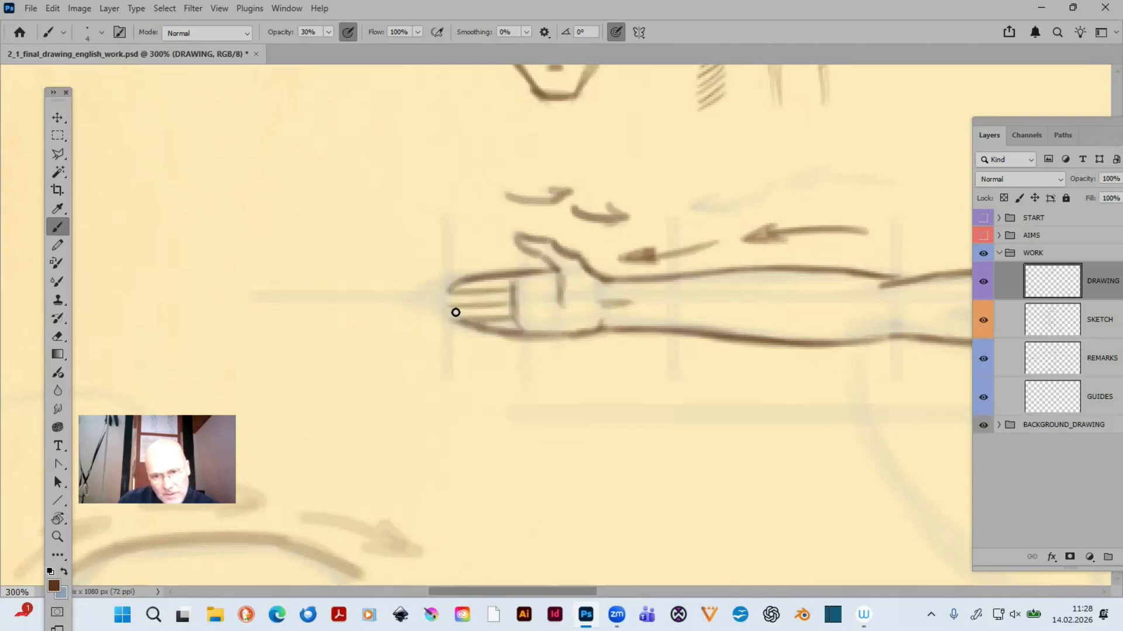
pyautogui.moveTo(451, 292); pyautogui.dragTo(444, 307)
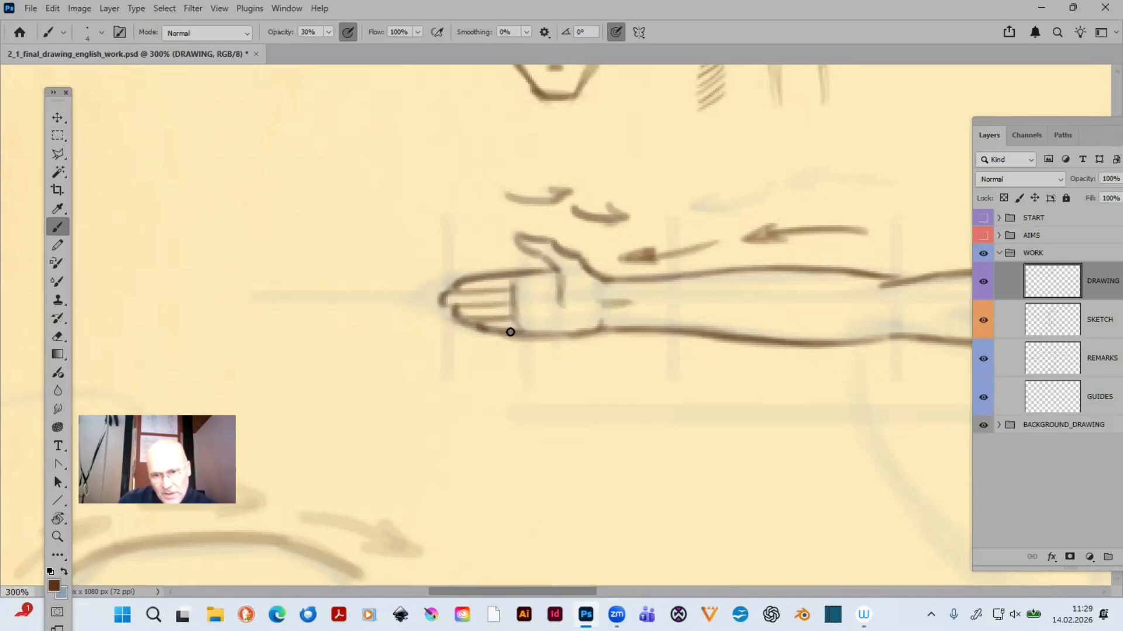
pyautogui.press('e')
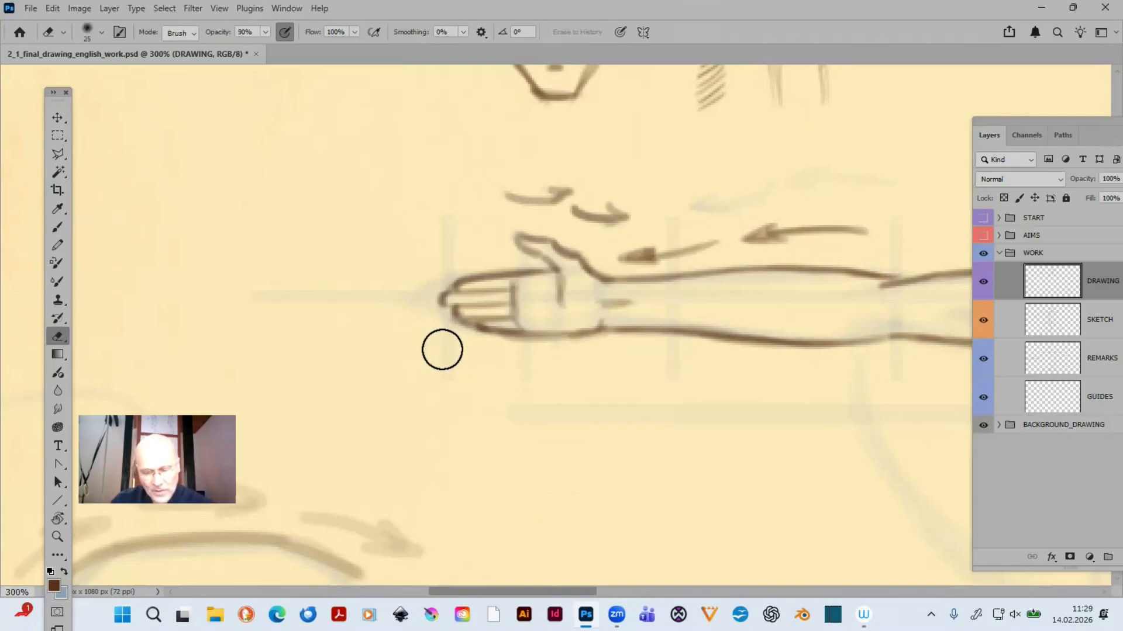
pyautogui.press('[')
pyautogui.press('[')
pyautogui.press('[')
pyautogui.press('[')
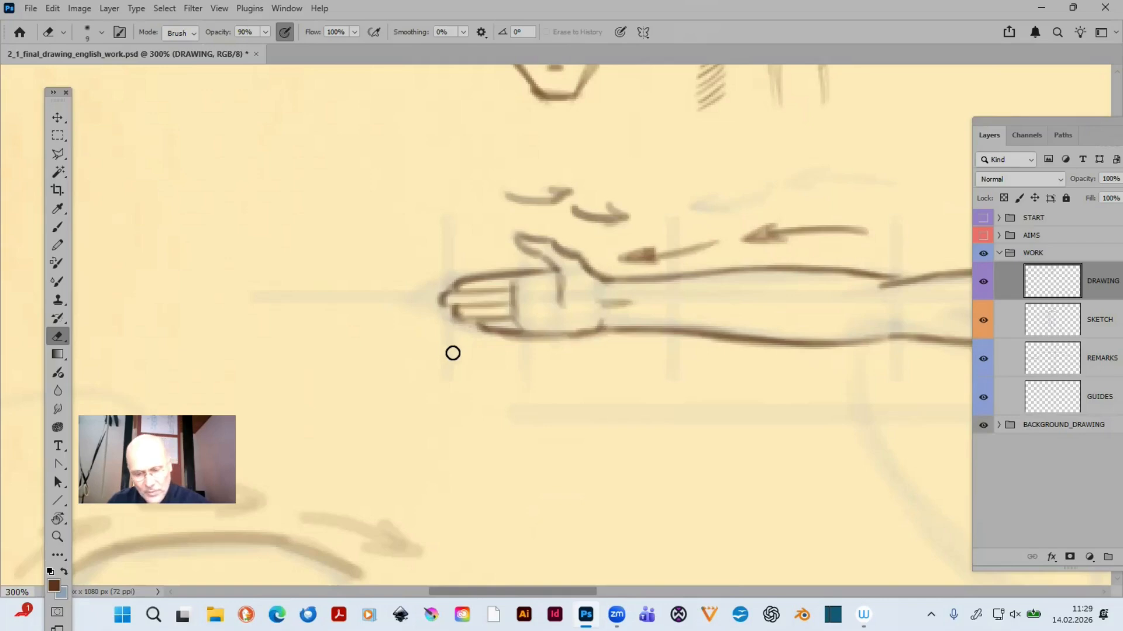
pyautogui.press('b')
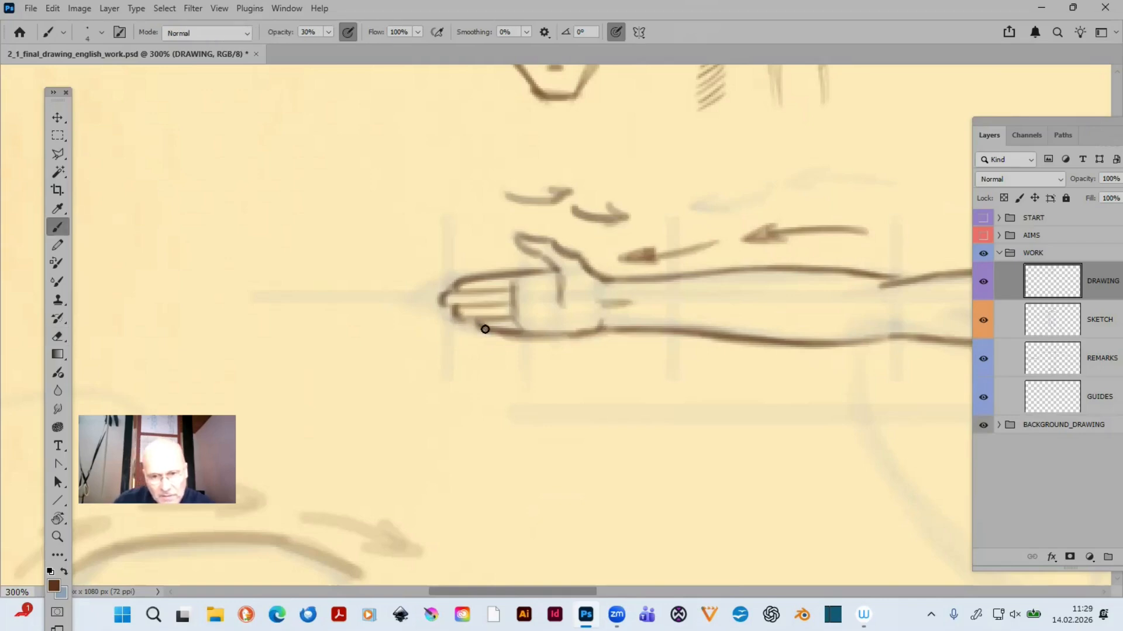
pyautogui.moveTo(457, 313); pyautogui.dragTo(512, 320)
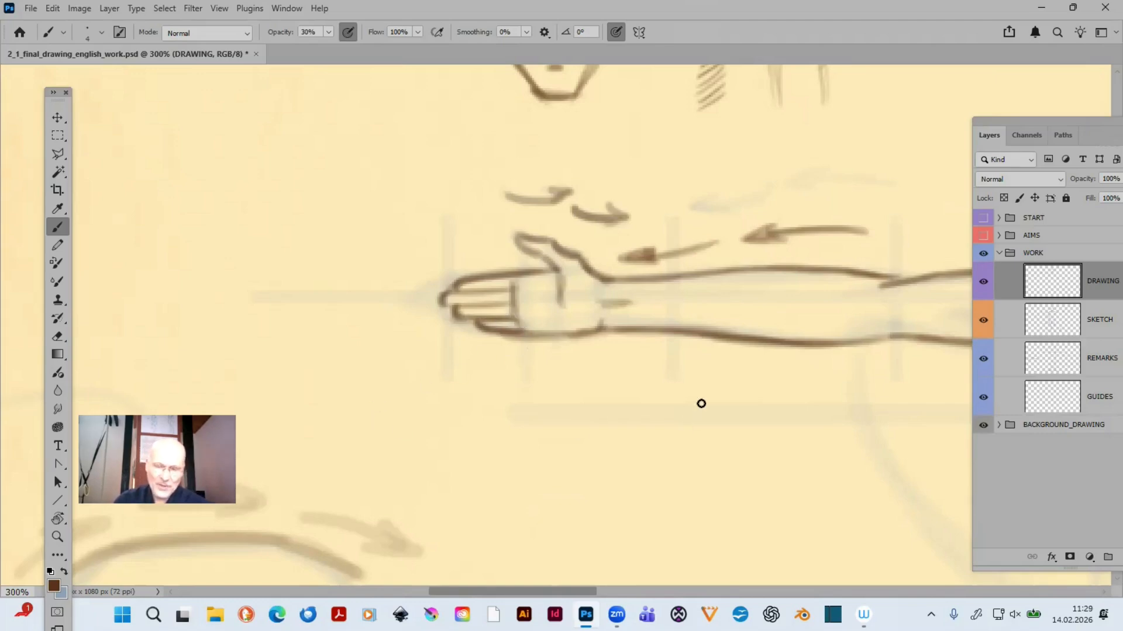
# - Trace the chest muscle's outer contour from the left-hand front shoulder past the armpit, curving down to the lower corner of the chest
pyautogui.moveTo(729, 380); pyautogui.dragTo(446, 388)
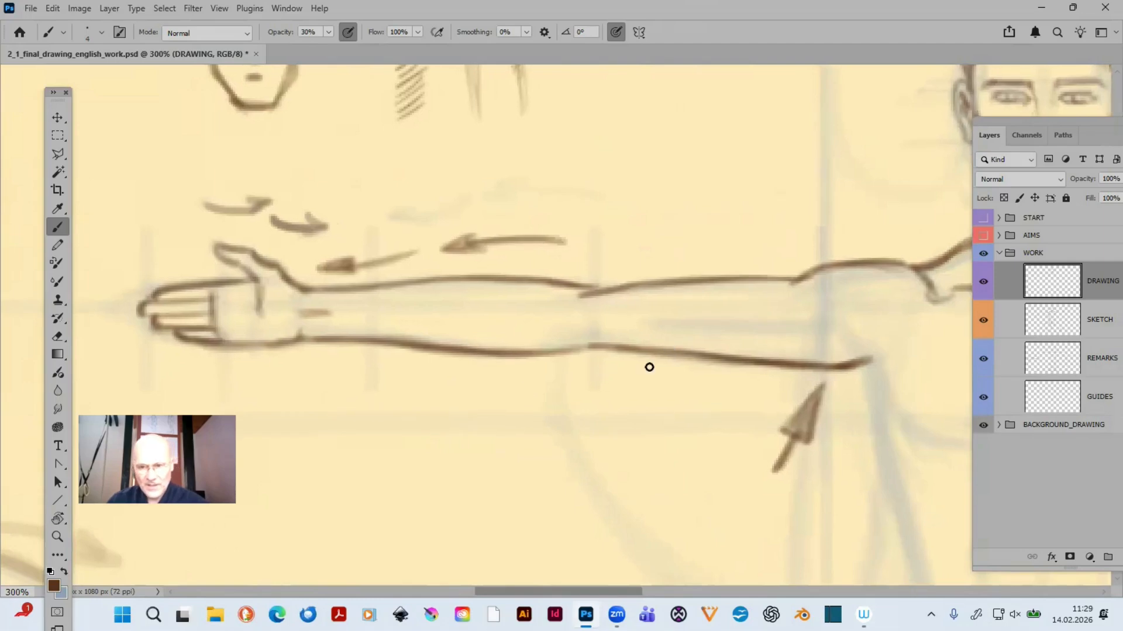
pyautogui.moveTo(664, 398); pyautogui.dragTo(457, 377)
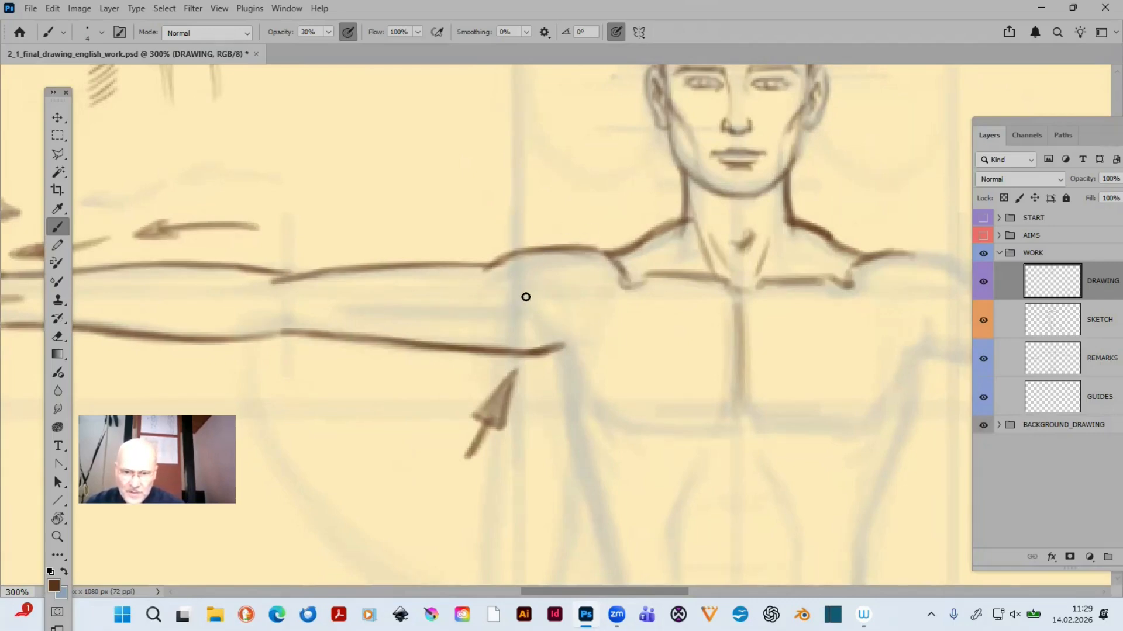
pyautogui.moveTo(515, 297); pyautogui.dragTo(557, 338)
pyautogui.moveTo(521, 300)
pyautogui.mouseDown()
pyautogui.moveTo(564, 337)
pyautogui.moveTo(553, 333)
pyautogui.moveTo(578, 356)
pyautogui.moveTo(550, 335)
pyautogui.moveTo(579, 373)
pyautogui.mouseUp()
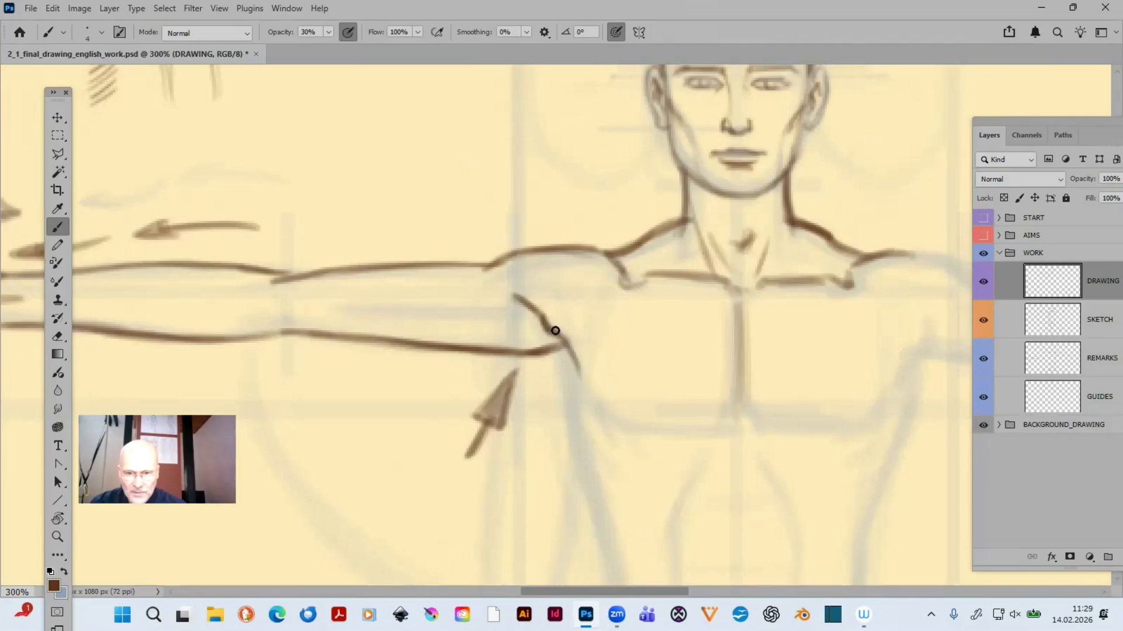
pyautogui.moveTo(570, 347)
pyautogui.mouseDown()
pyautogui.moveTo(610, 417)
pyautogui.moveTo(595, 402)
pyautogui.moveTo(626, 421)
pyautogui.mouseUp()
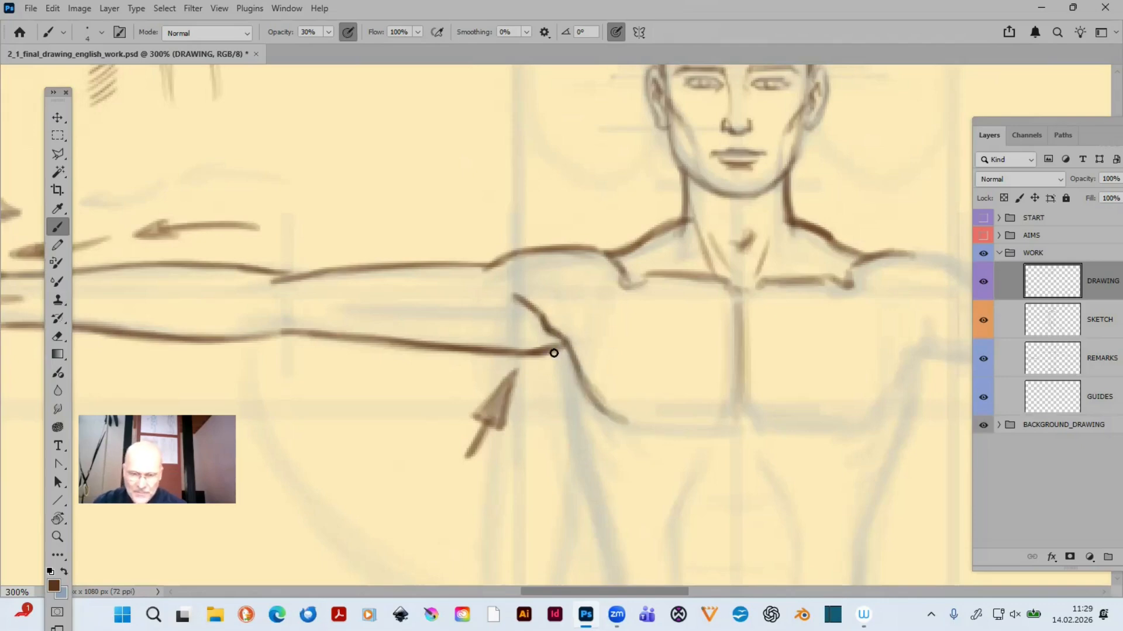
# - Trace the left-hand side of the torso from the armpit down to just above the waist, darkening it with repeated strokes
pyautogui.moveTo(559, 353); pyautogui.dragTo(570, 411)
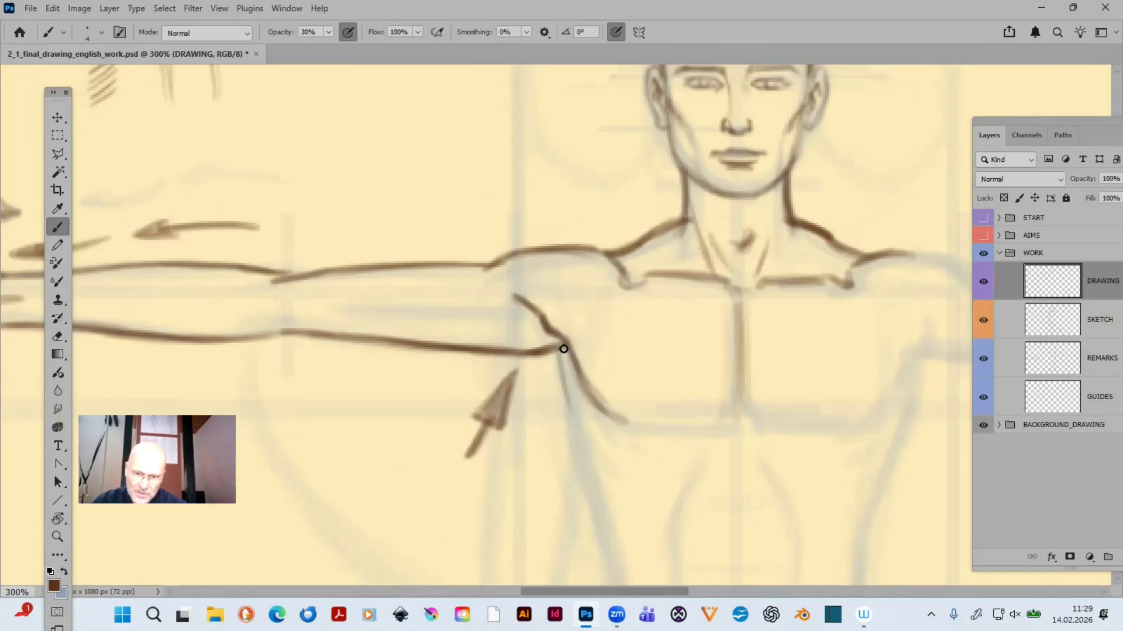
pyautogui.moveTo(559, 357); pyautogui.dragTo(571, 420)
pyautogui.moveTo(601, 361)
pyautogui.mouseDown()
pyautogui.moveTo(530, 214)
pyautogui.moveTo(491, 223)
pyautogui.moveTo(528, 338)
pyautogui.mouseUp()
pyautogui.moveTo(509, 289); pyautogui.dragTo(531, 352)
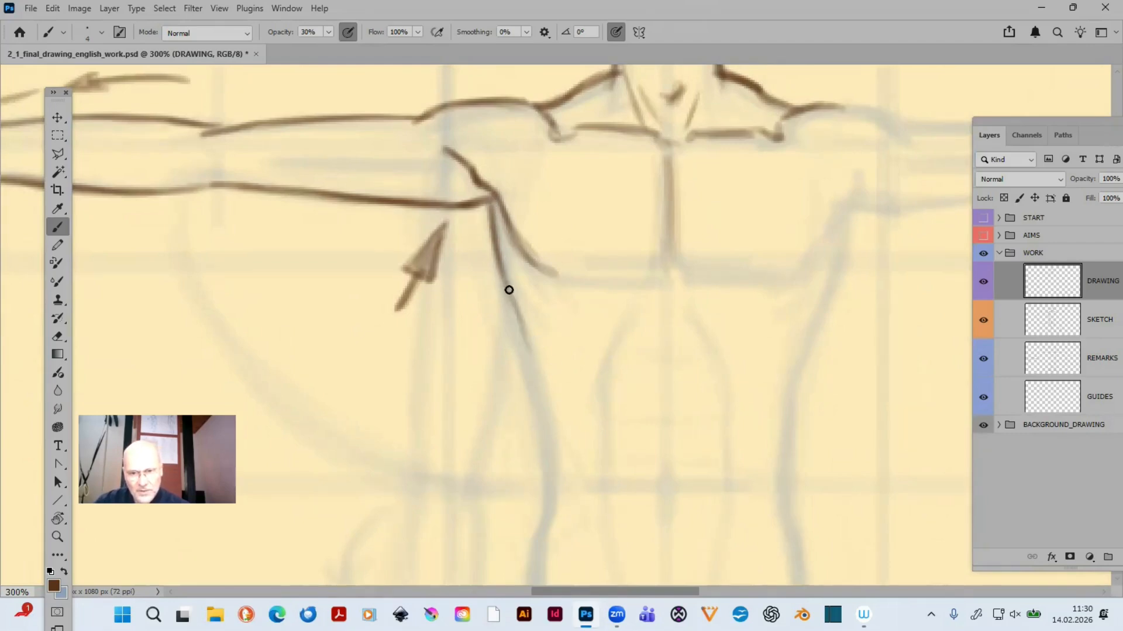
pyautogui.moveTo(503, 281)
pyautogui.mouseDown()
pyautogui.moveTo(551, 442)
pyautogui.moveTo(523, 330)
pyautogui.mouseUp()
pyautogui.moveTo(490, 205); pyautogui.dragTo(514, 300)
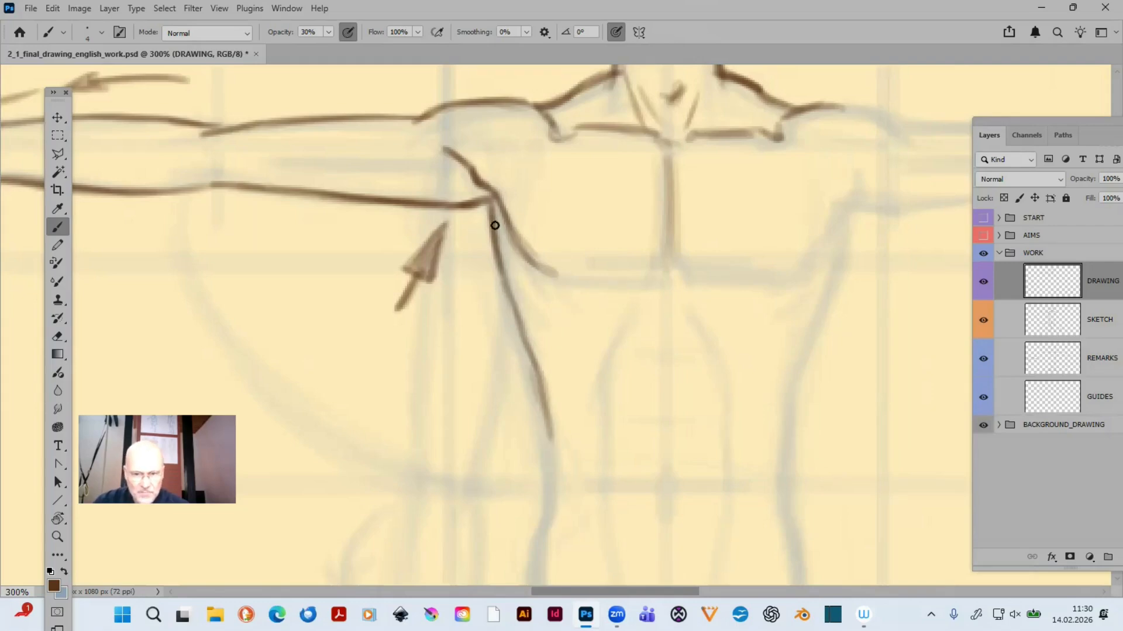
pyautogui.moveTo(494, 226); pyautogui.dragTo(521, 336)
pyautogui.moveTo(498, 260); pyautogui.dragTo(547, 436)
pyautogui.moveTo(550, 459); pyautogui.dragTo(532, 374)
pyautogui.moveTo(521, 333); pyautogui.dragTo(554, 456)
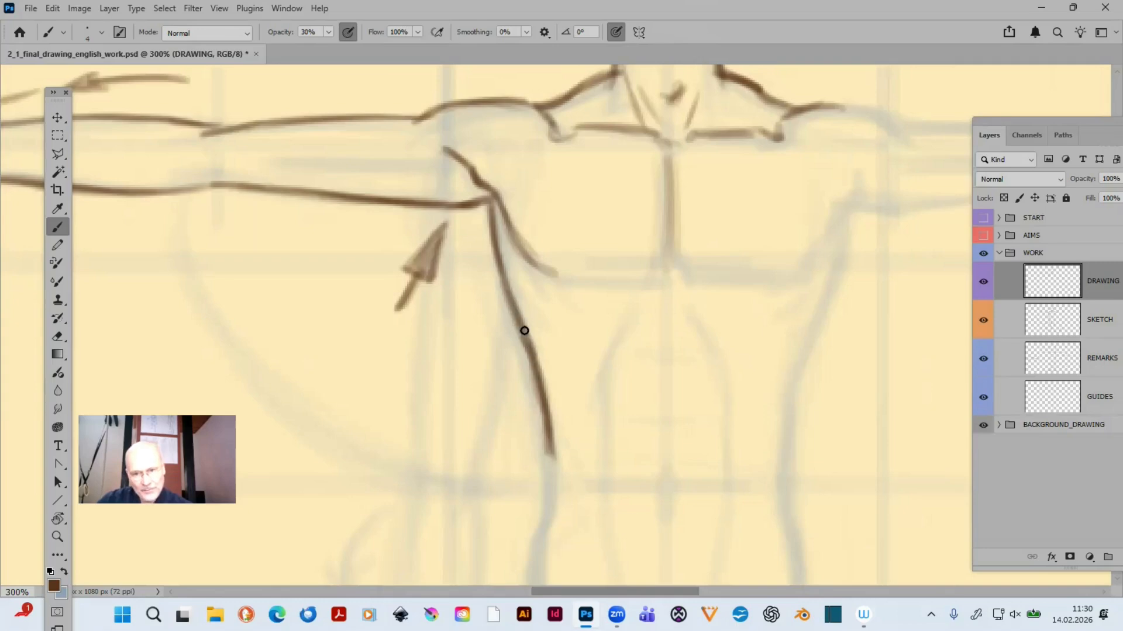
# - Shade a soft muscle line along the left-hand upper arm and a small elbow crease with a size 7 brush at 10% opacity
pyautogui.moveTo(647, 381); pyautogui.dragTo(819, 461)
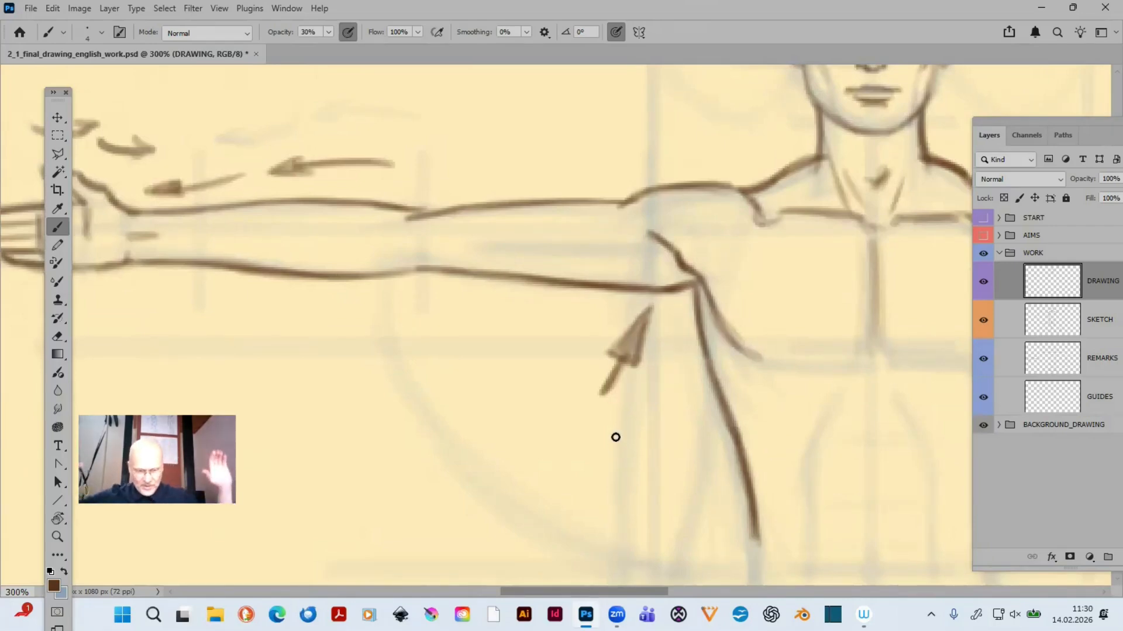
pyautogui.moveTo(608, 401)
pyautogui.mouseDown()
pyautogui.moveTo(499, 406)
pyautogui.moveTo(318, 327)
pyautogui.moveTo(476, 371)
pyautogui.moveTo(684, 401)
pyautogui.moveTo(744, 469)
pyautogui.moveTo(731, 495)
pyautogui.mouseUp()
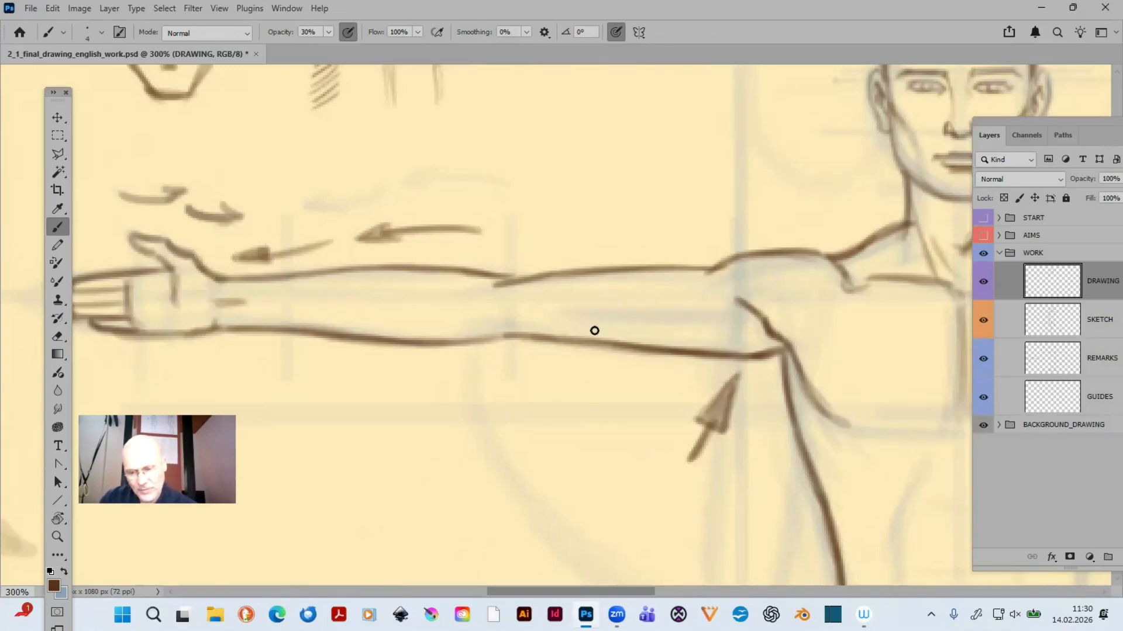
pyautogui.press(']')
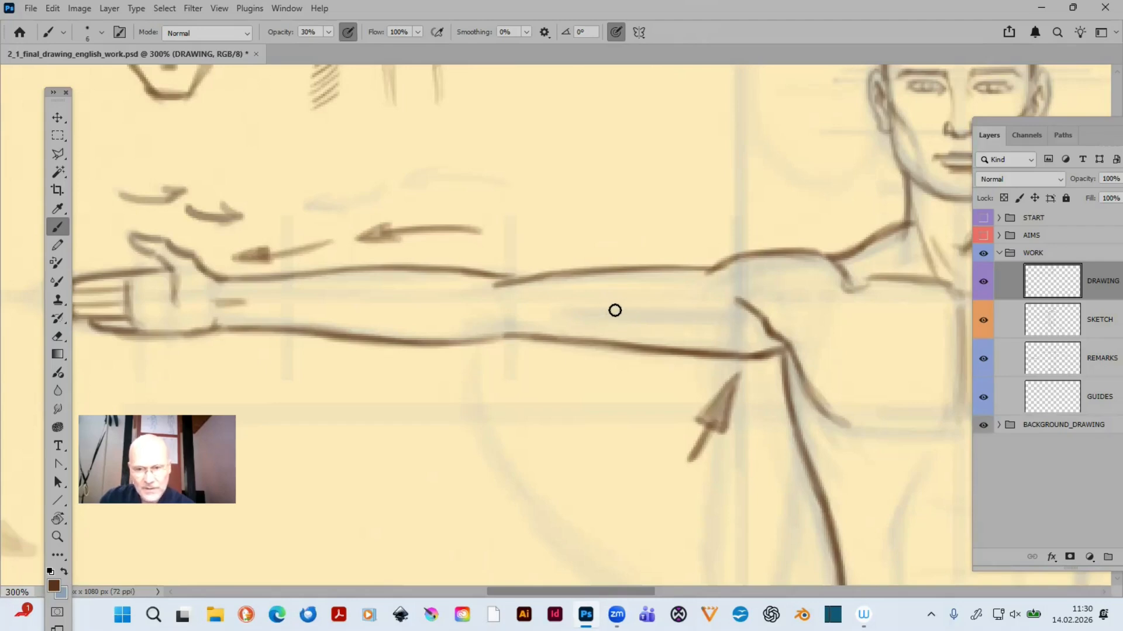
pyautogui.press('1')
pyautogui.press(']')
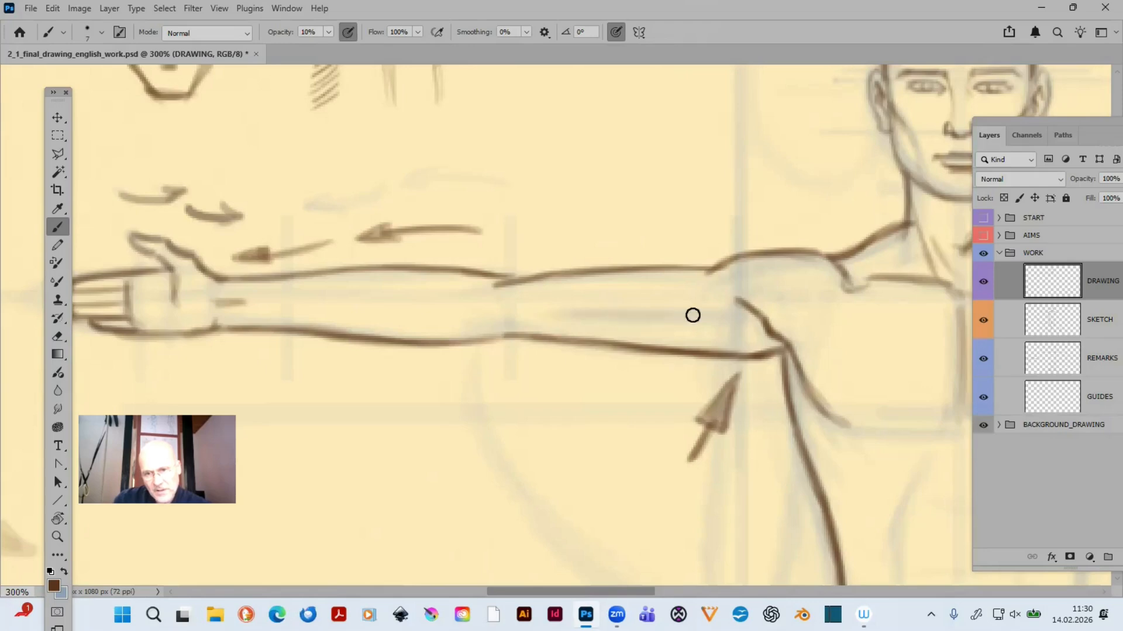
pyautogui.moveTo(556, 317); pyautogui.dragTo(708, 318)
pyautogui.moveTo(576, 321); pyautogui.dragTo(737, 321)
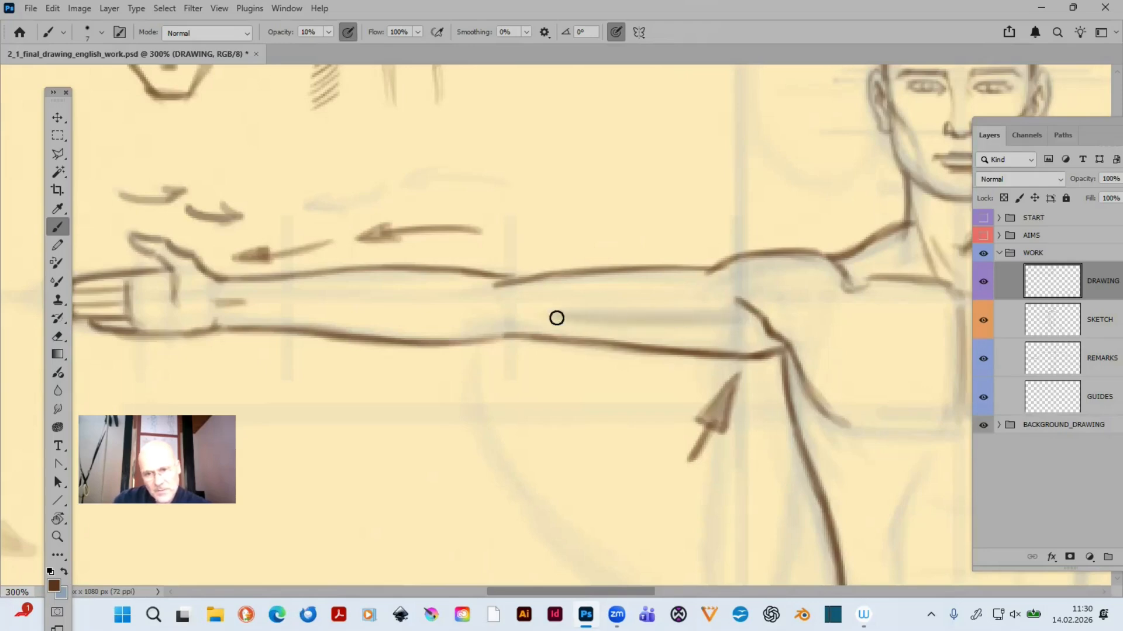
pyautogui.moveTo(538, 314); pyautogui.dragTo(789, 318)
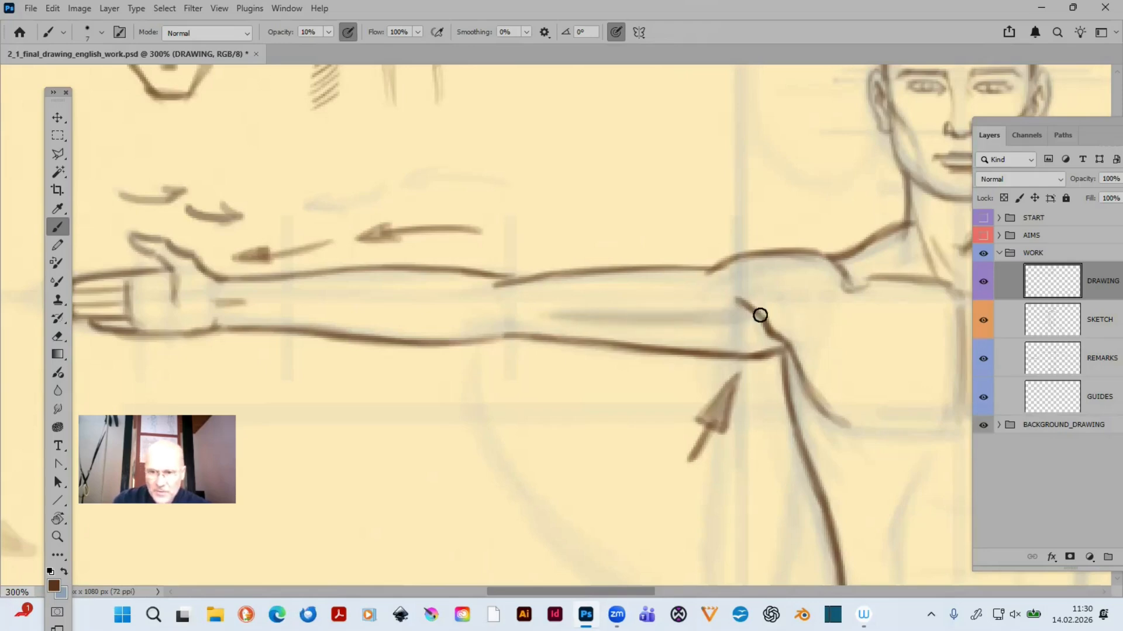
pyautogui.moveTo(647, 325); pyautogui.dragTo(756, 328)
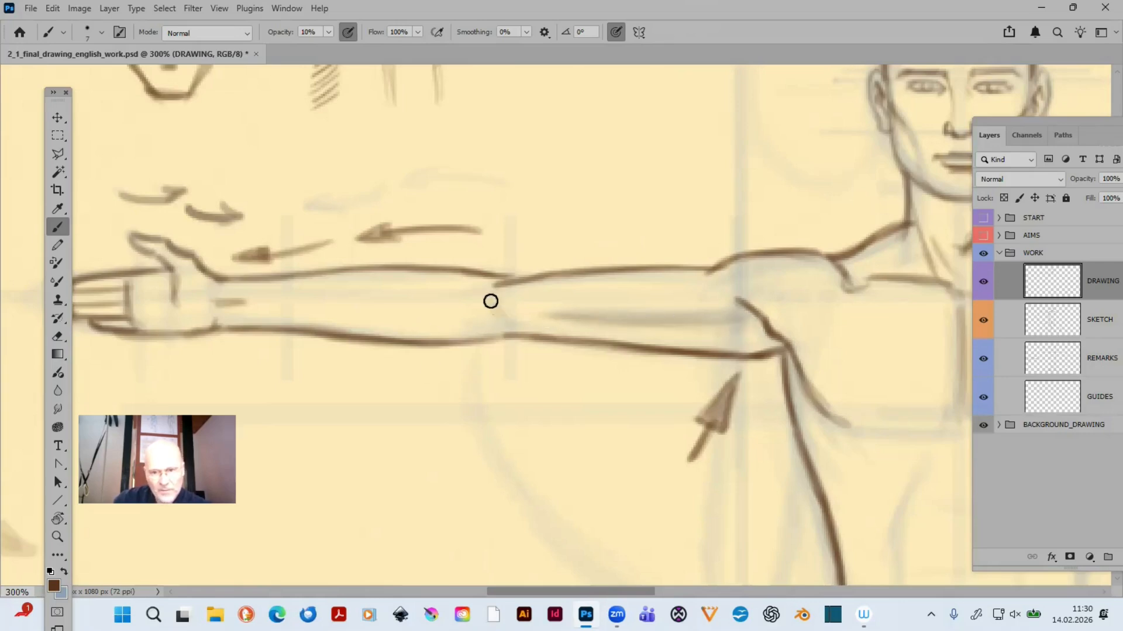
pyautogui.moveTo(490, 301); pyautogui.dragTo(508, 318)
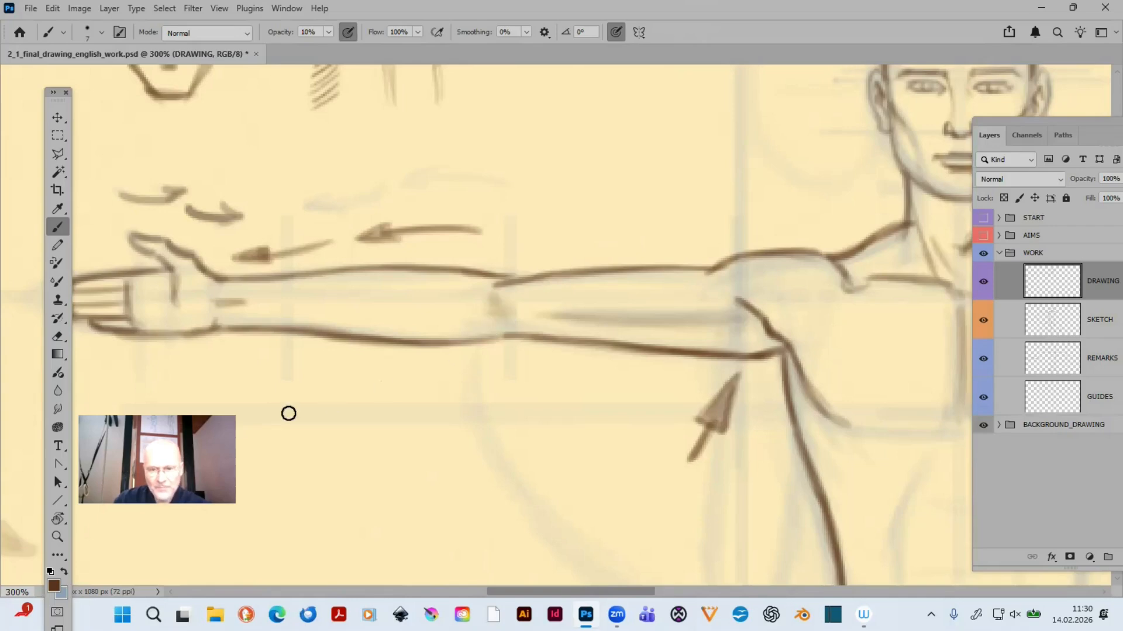
# - Trace the rounded upper contour of the right-hand shoulder with a size 5 brush at 30% opacity
pyautogui.hotkey('ctrl', '0')
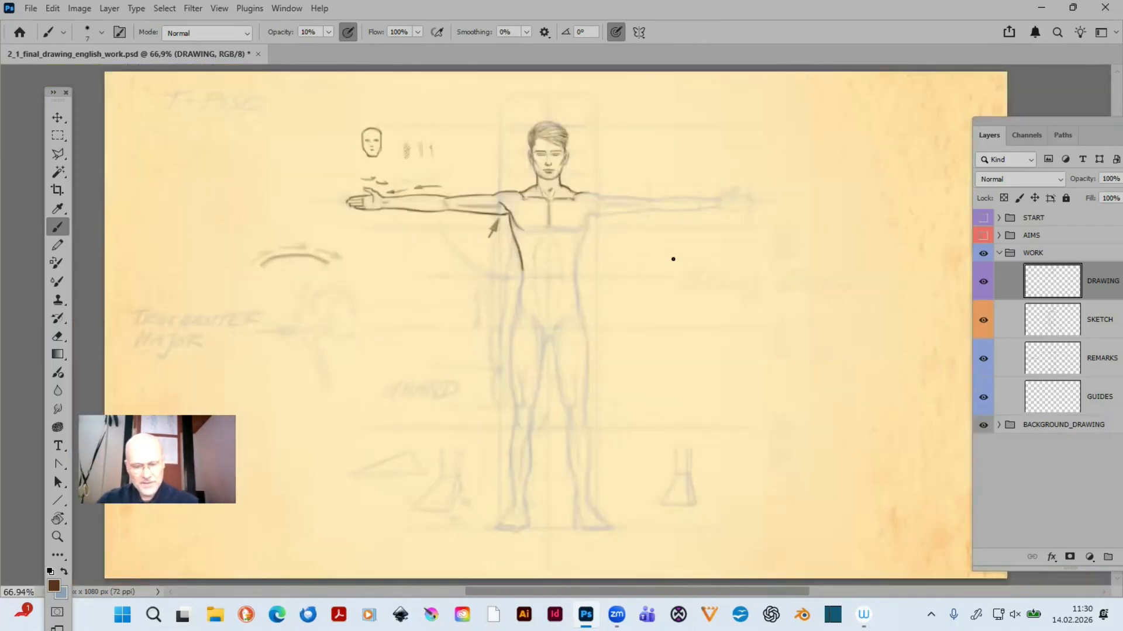
pyautogui.press('z')
pyautogui.moveTo(483, 156); pyautogui.dragTo(827, 326)
pyautogui.moveTo(516, 373); pyautogui.dragTo(875, 416)
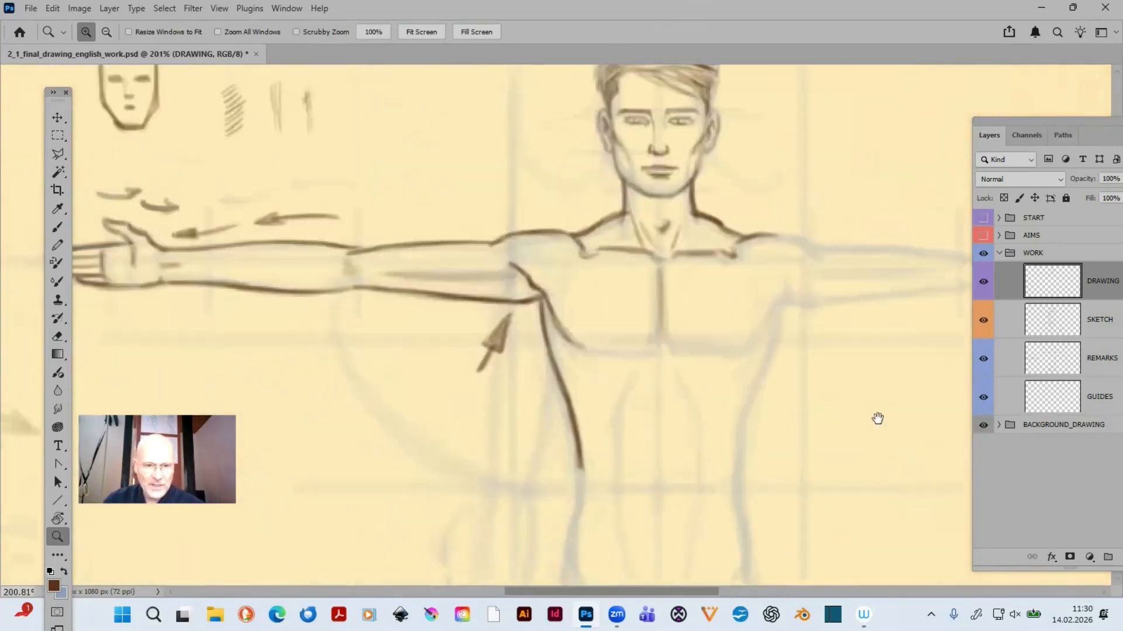
pyautogui.moveTo(759, 405); pyautogui.dragTo(376, 386)
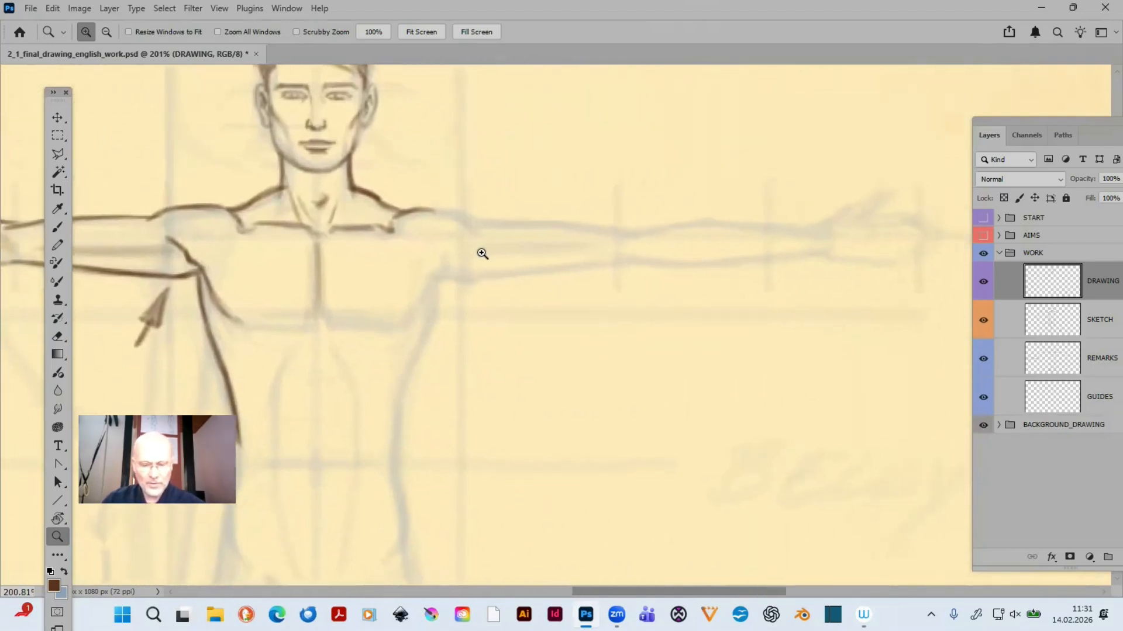
pyautogui.press('b')
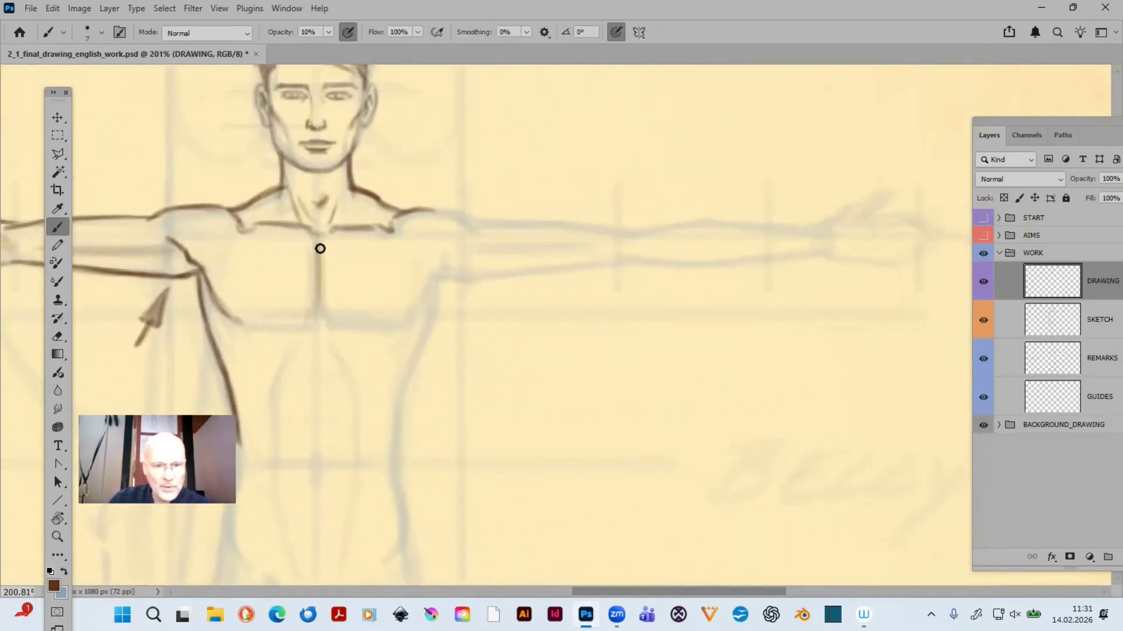
pyautogui.press('[')
pyautogui.press('[')
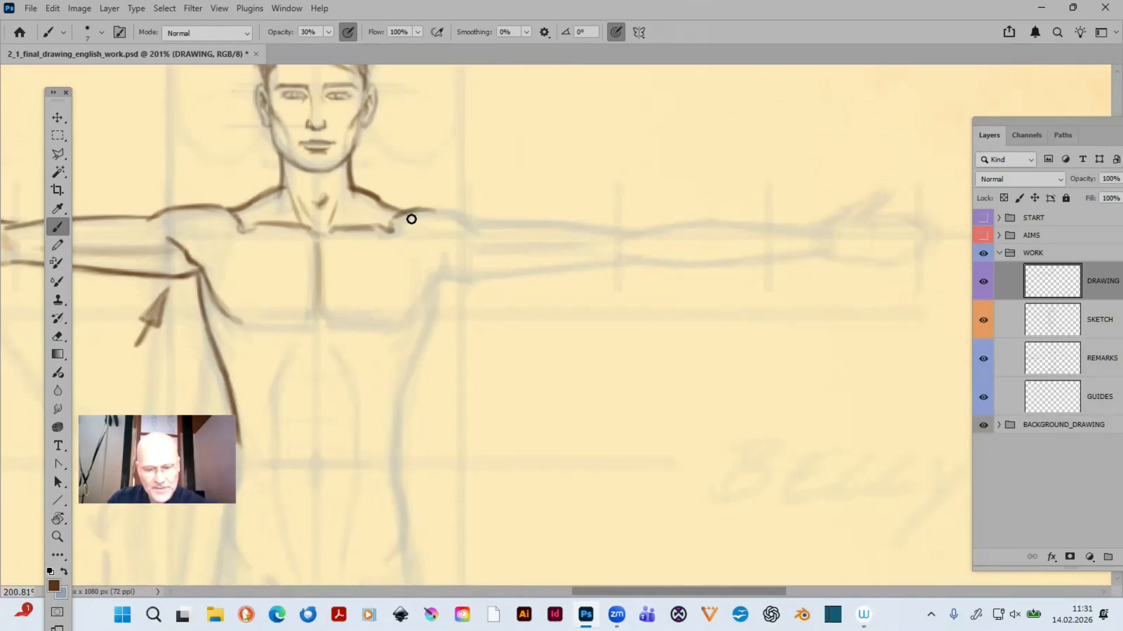
pyautogui.press('3')
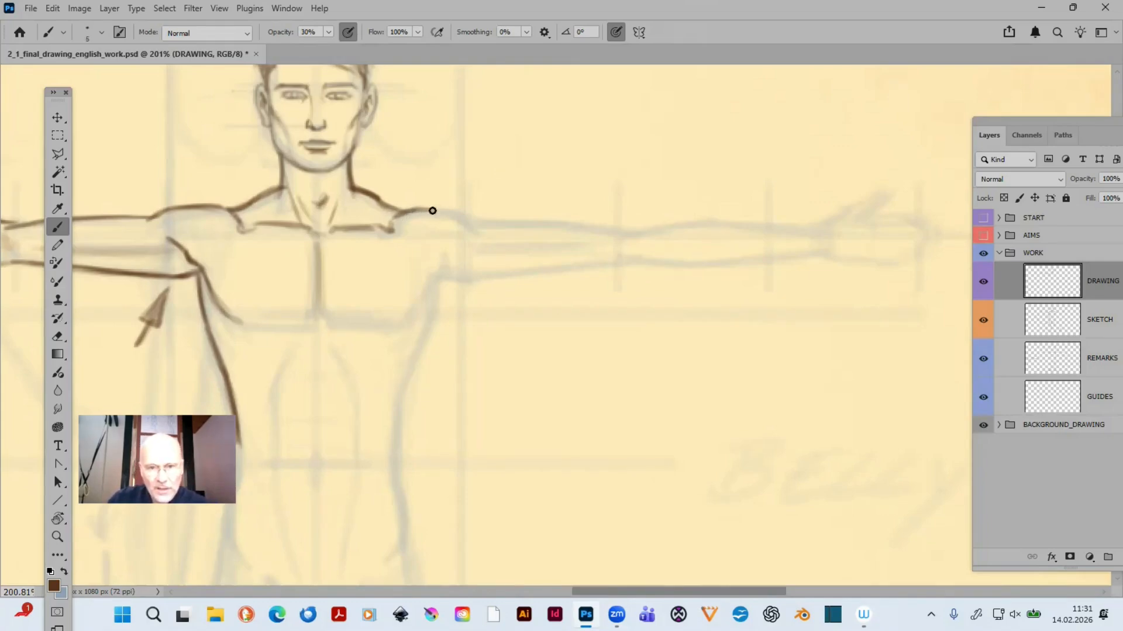
pyautogui.moveTo(399, 213)
pyautogui.mouseDown()
pyautogui.moveTo(455, 213)
pyautogui.moveTo(400, 208)
pyautogui.moveTo(432, 207)
pyautogui.moveTo(406, 208)
pyautogui.moveTo(480, 226)
pyautogui.mouseUp()
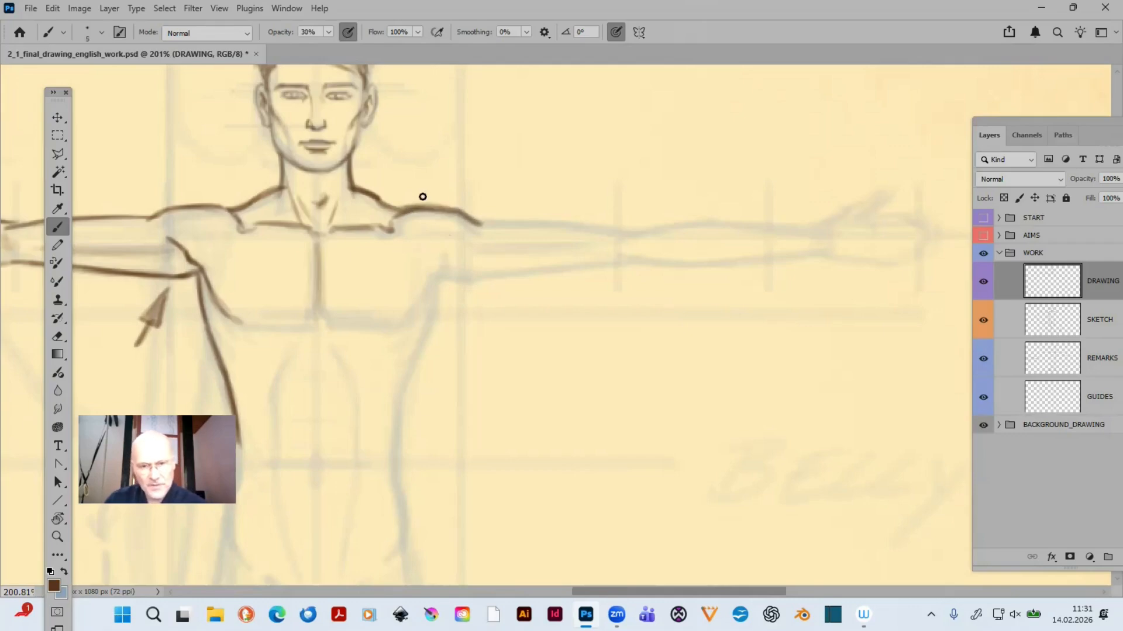
pyautogui.moveTo(408, 201); pyautogui.dragTo(441, 202)
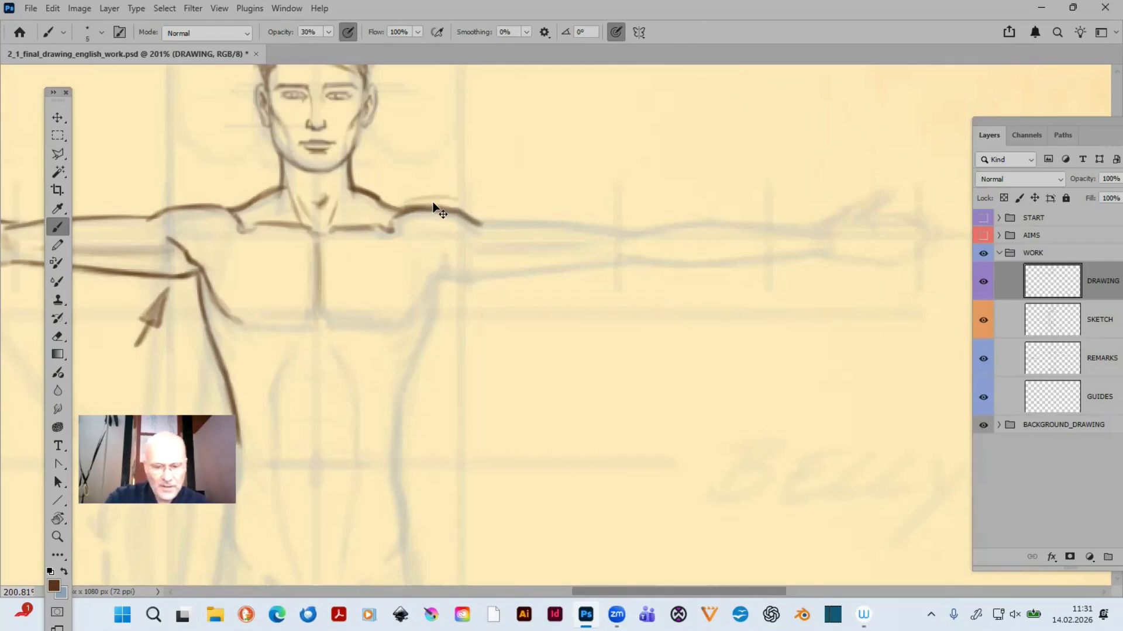
pyautogui.hotkey('ctrl', 'z')
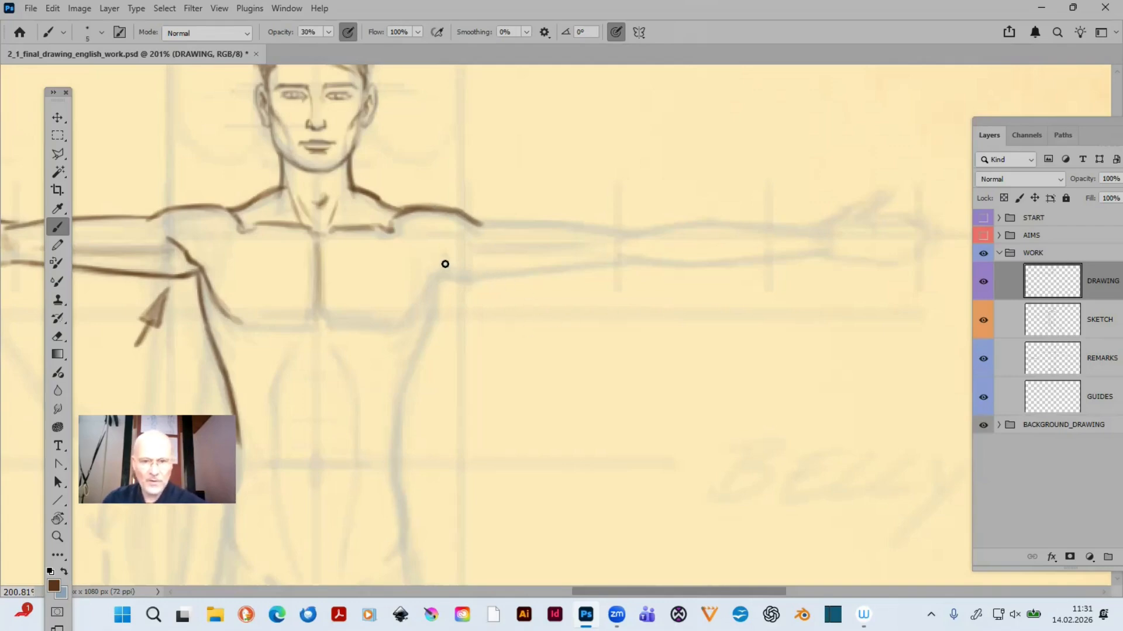
# - Enlarge the eraser to size 20, then trace the upper edge of the right-hand arm from the shoulder to the elbow with the brush
pyautogui.press('e')
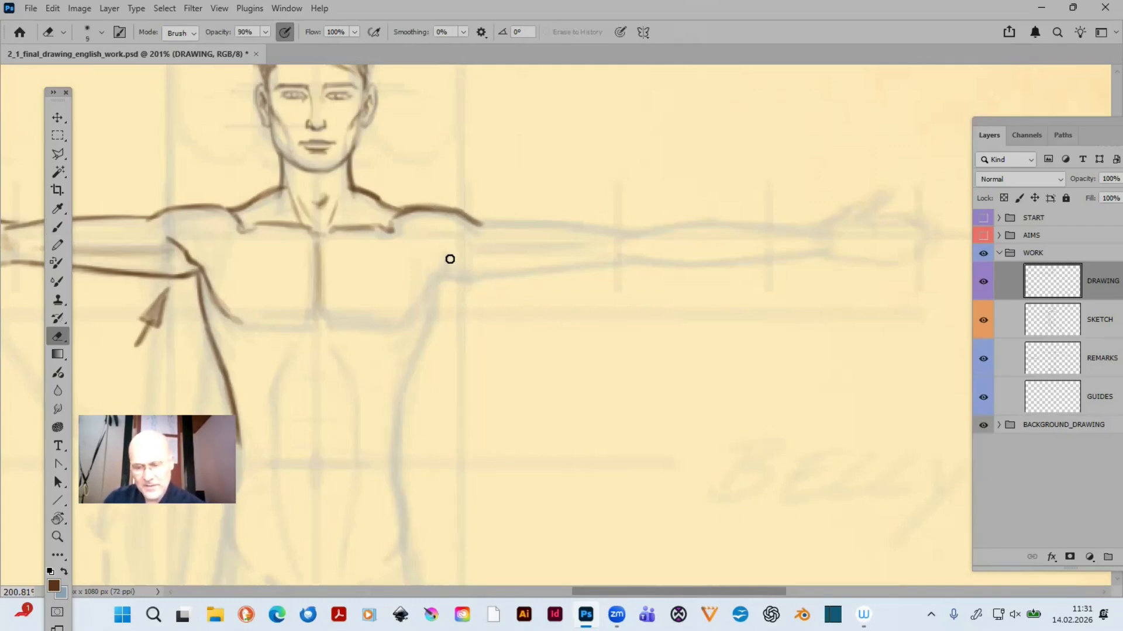
pyautogui.press(']')
pyautogui.press(']')
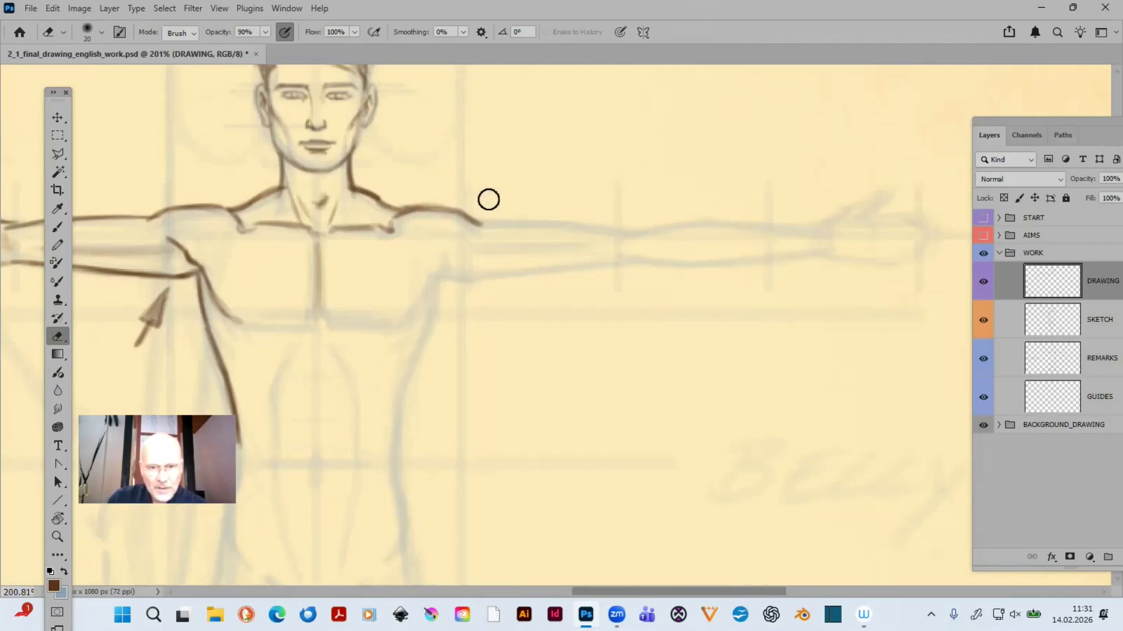
pyautogui.press('b')
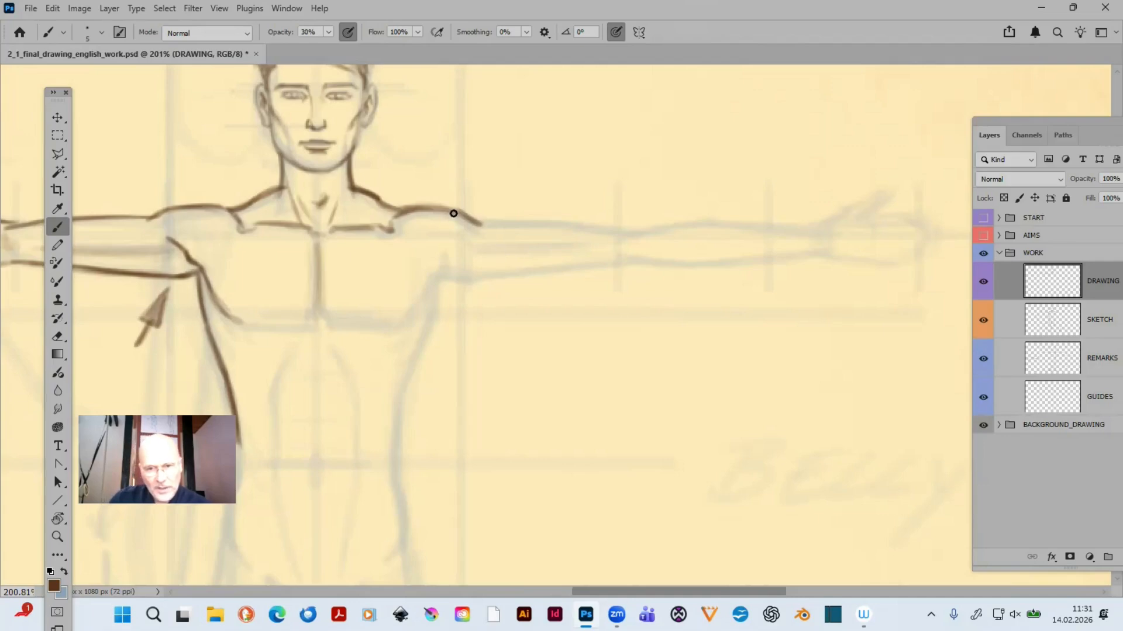
pyautogui.moveTo(435, 208)
pyautogui.mouseDown()
pyautogui.moveTo(482, 224)
pyautogui.moveTo(627, 228)
pyautogui.moveTo(469, 221)
pyautogui.moveTo(631, 230)
pyautogui.mouseUp()
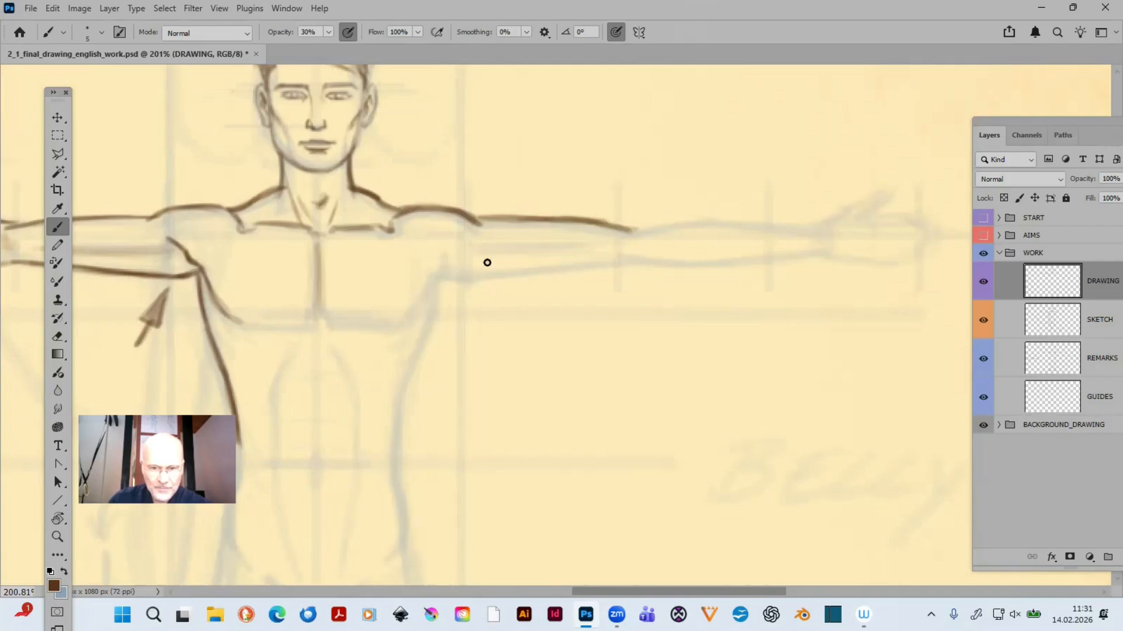
# - Trace the underside of the right-hand upper arm from the armpit to the elbow, darkening it with overlapping strokes
pyautogui.moveTo(442, 272); pyautogui.dragTo(459, 278)
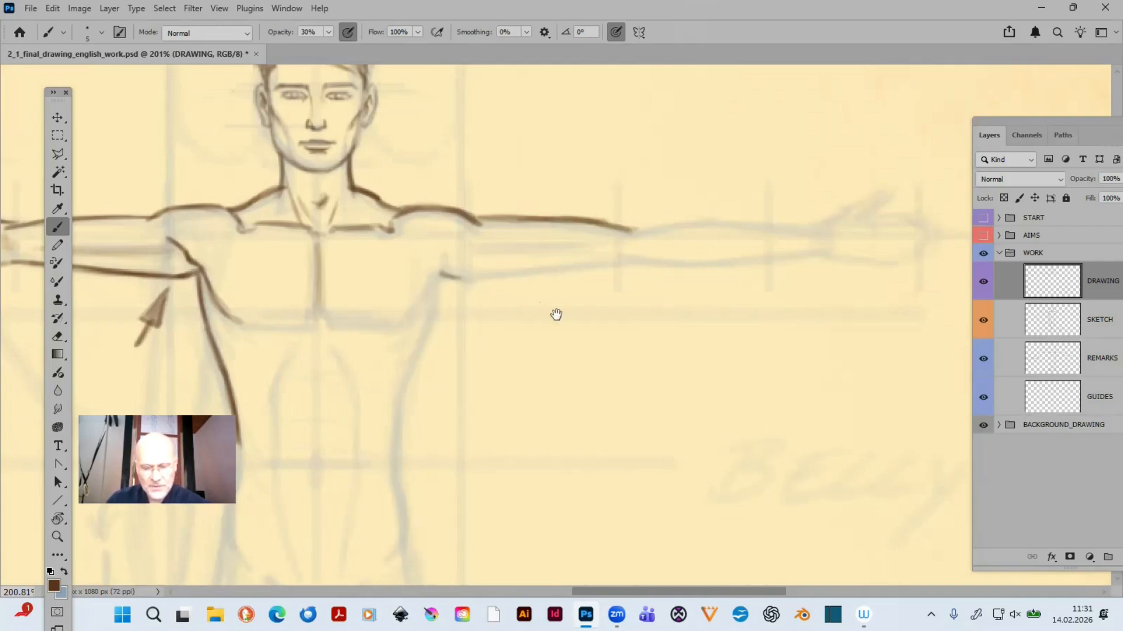
pyautogui.hscroll(-3, 587, 310)
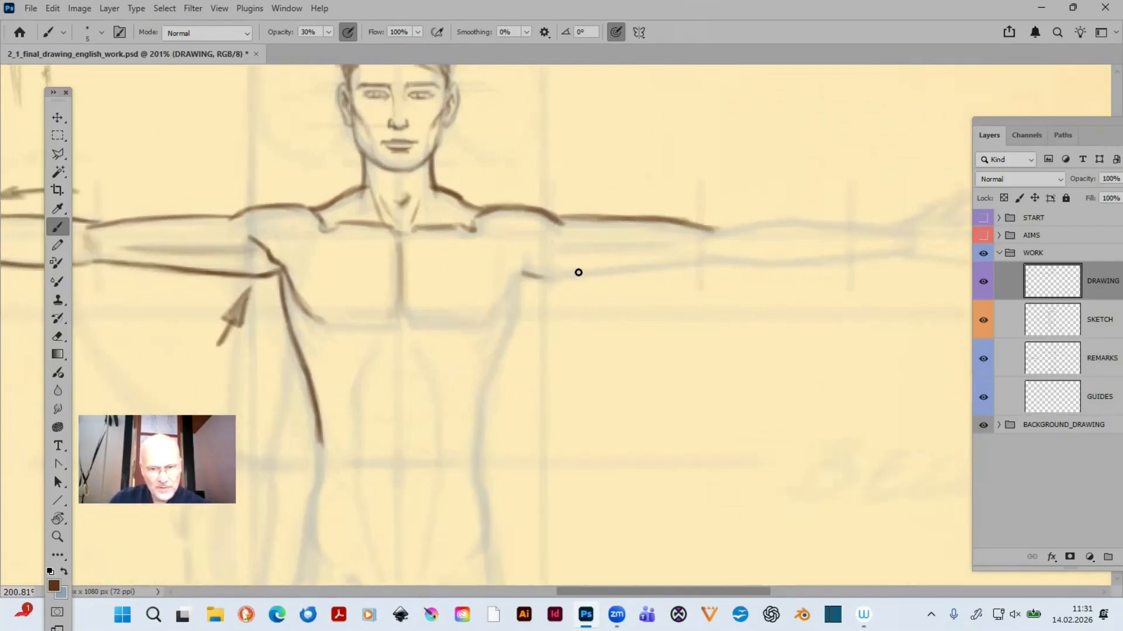
pyautogui.moveTo(549, 278)
pyautogui.mouseDown()
pyautogui.moveTo(583, 276)
pyautogui.moveTo(522, 271)
pyautogui.moveTo(694, 262)
pyautogui.moveTo(543, 279)
pyautogui.moveTo(683, 264)
pyautogui.moveTo(574, 277)
pyautogui.moveTo(667, 267)
pyautogui.mouseUp()
pyautogui.moveTo(591, 276); pyautogui.dragTo(703, 258)
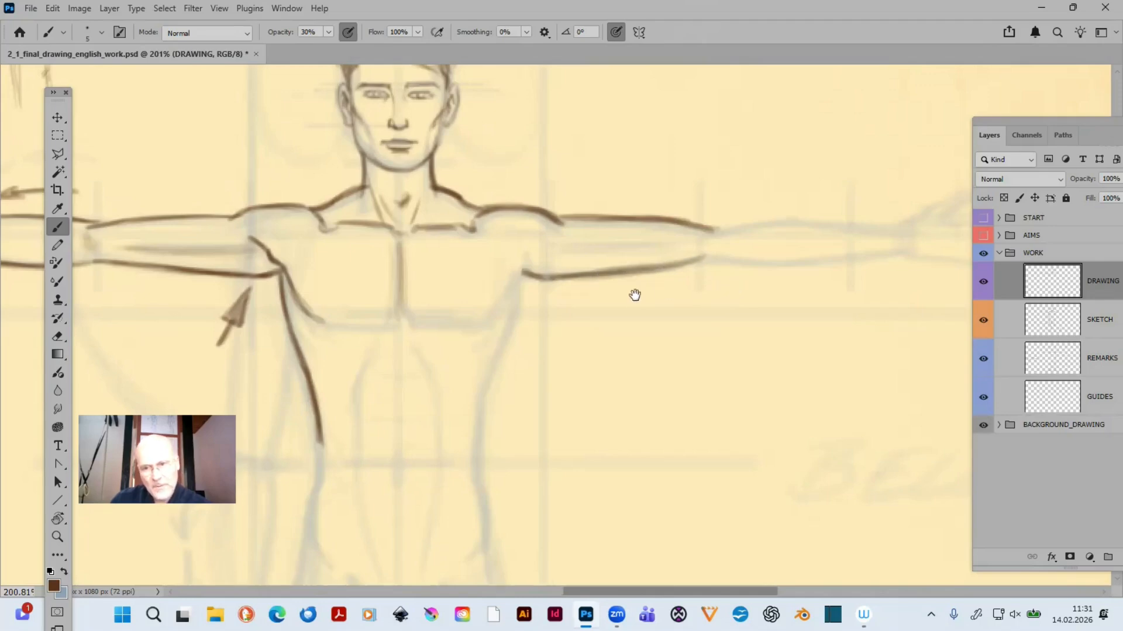
# - Trace the upper and lower contours of the right-hand forearm from the elbow to the wrist, darkening both with repeated strokes
pyautogui.hscroll(5, 634, 295)
pyautogui.moveTo(566, 241); pyautogui.dragTo(640, 234)
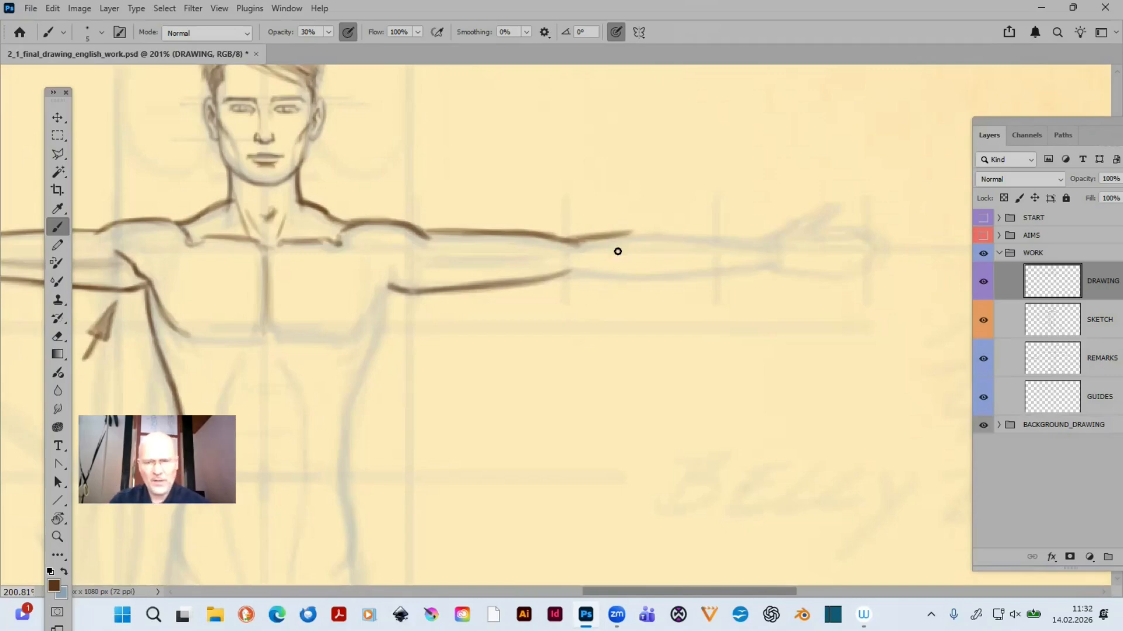
pyautogui.moveTo(565, 273); pyautogui.dragTo(692, 277)
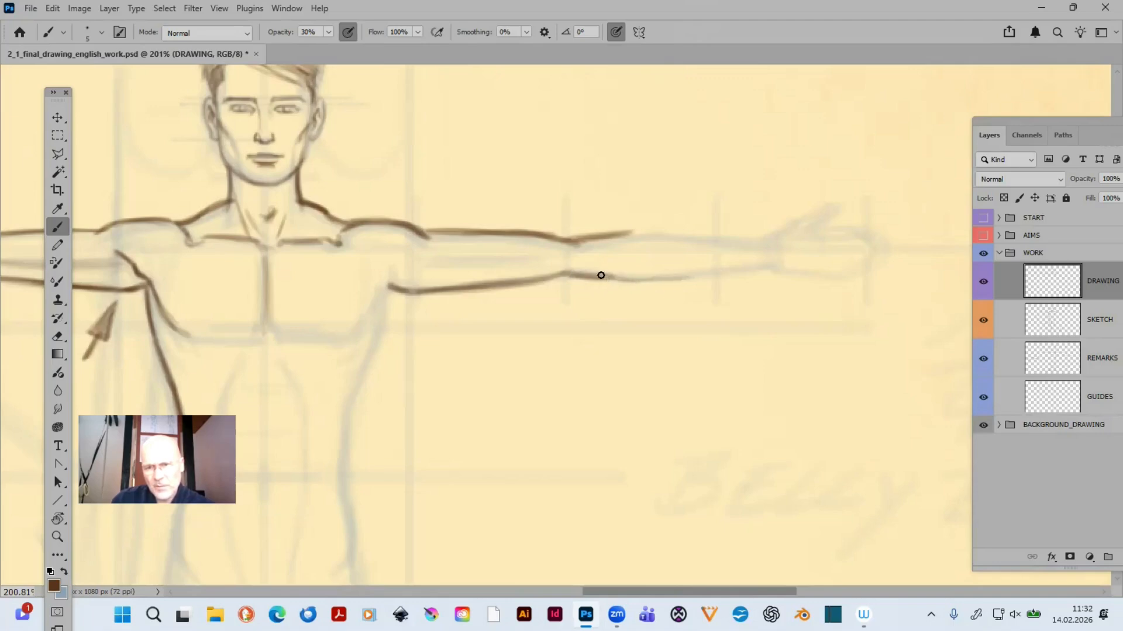
pyautogui.moveTo(616, 279); pyautogui.dragTo(767, 267)
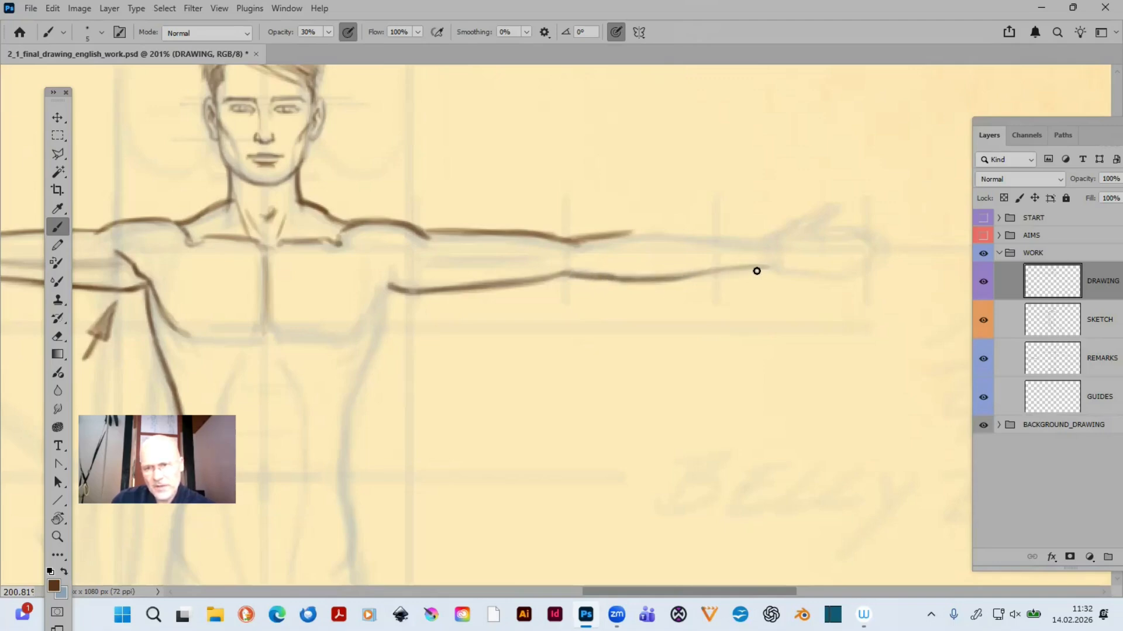
pyautogui.moveTo(689, 277); pyautogui.dragTo(763, 267)
pyautogui.moveTo(579, 274); pyautogui.dragTo(771, 267)
pyautogui.moveTo(606, 235)
pyautogui.mouseDown()
pyautogui.moveTo(750, 236)
pyautogui.moveTo(633, 230)
pyautogui.moveTo(722, 238)
pyautogui.mouseUp()
pyautogui.moveTo(625, 236); pyautogui.dragTo(692, 233)
# - Outline the right-hand hand with its raised thumb, the upper edge of the index finger and the lower edge of the palm
pyautogui.press('e')
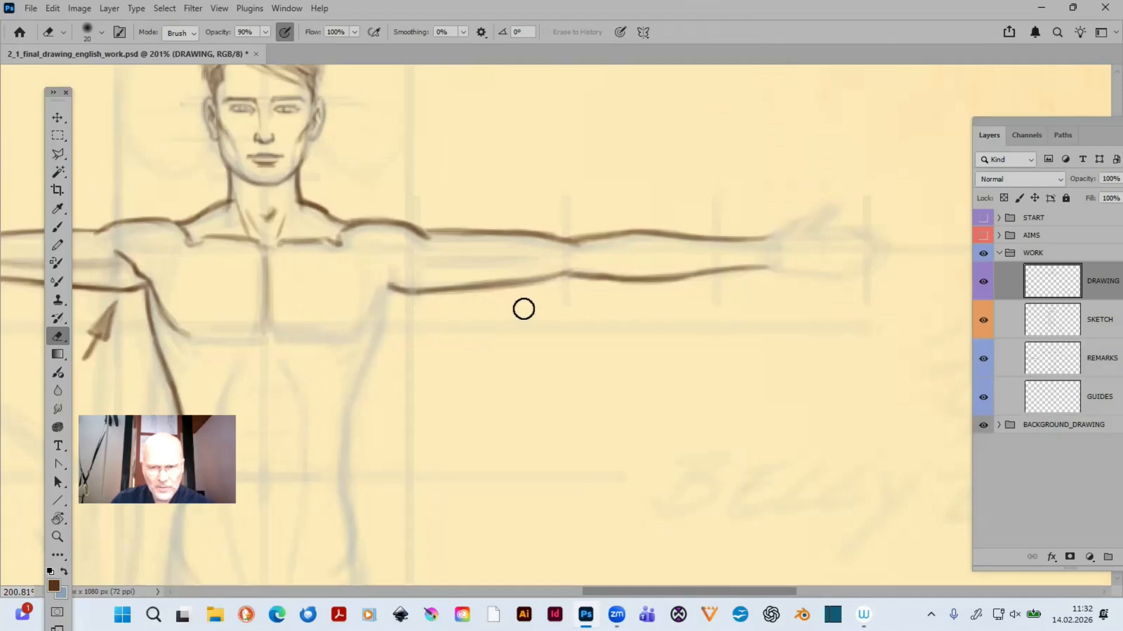
pyautogui.moveTo(711, 343); pyautogui.dragTo(697, 394)
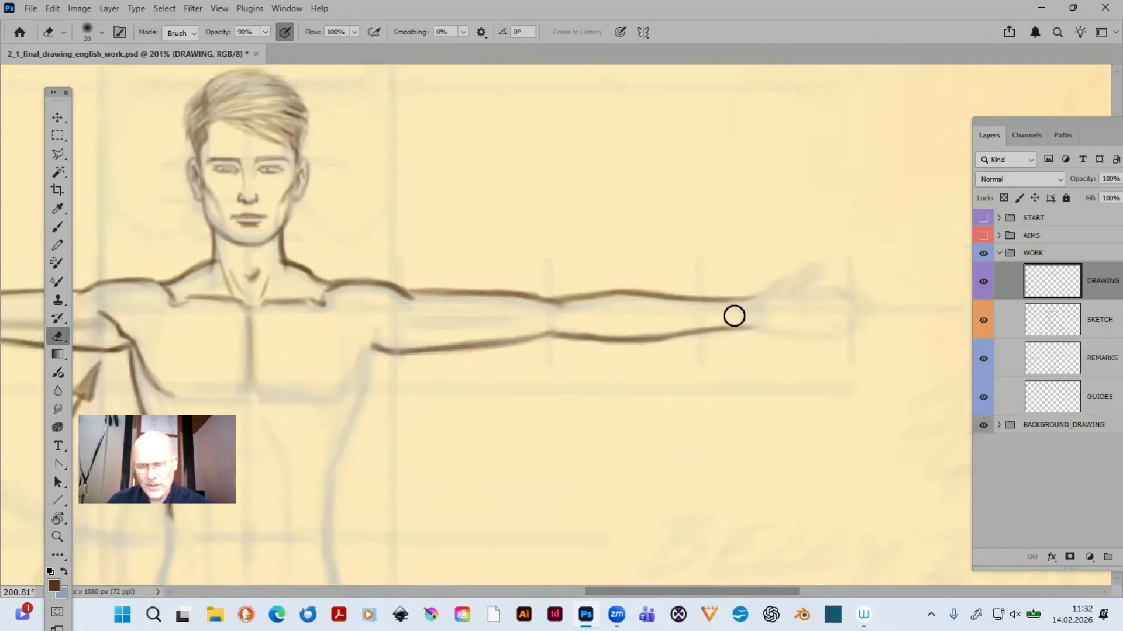
pyautogui.moveTo(546, 385)
pyautogui.mouseDown()
pyautogui.moveTo(890, 370)
pyautogui.moveTo(363, 363)
pyautogui.moveTo(891, 333)
pyautogui.moveTo(410, 351)
pyautogui.mouseUp()
pyautogui.press('b')
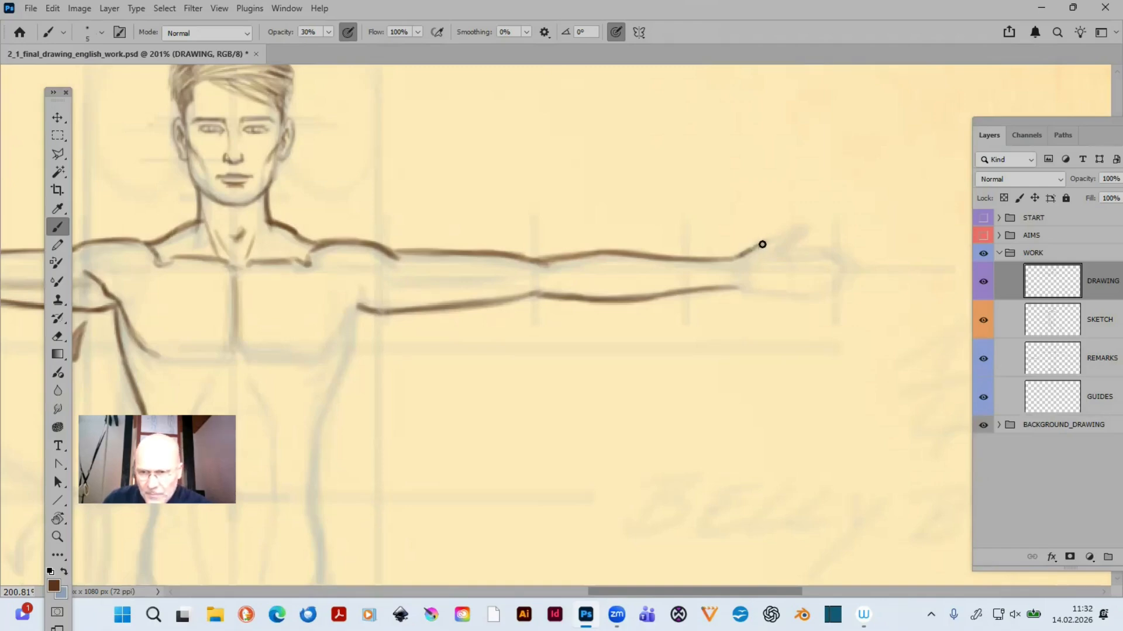
pyautogui.moveTo(770, 238)
pyautogui.mouseDown()
pyautogui.moveTo(803, 227)
pyautogui.moveTo(788, 231)
pyautogui.mouseUp()
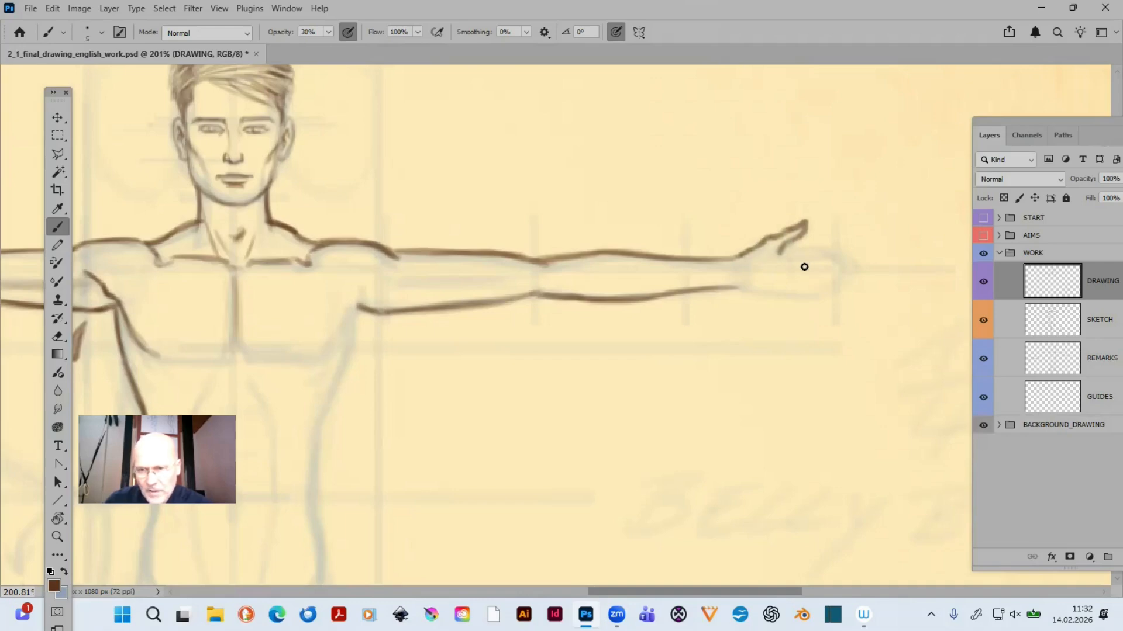
pyautogui.moveTo(839, 248); pyautogui.dragTo(815, 248)
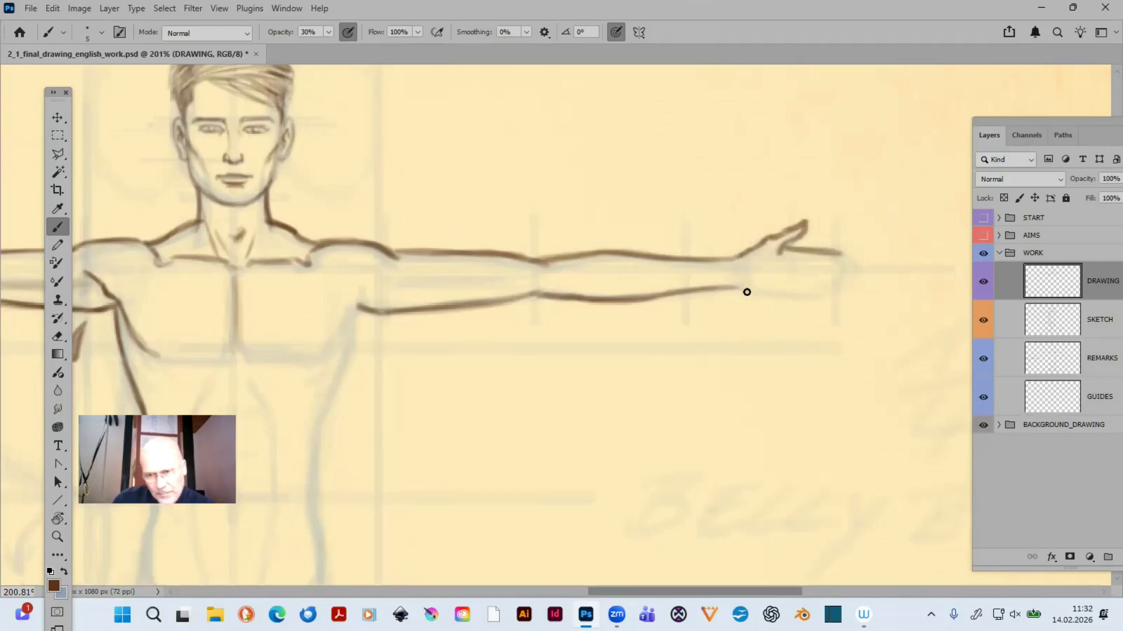
pyautogui.moveTo(753, 289)
pyautogui.mouseDown()
pyautogui.moveTo(784, 293)
pyautogui.moveTo(739, 290)
pyautogui.moveTo(840, 281)
pyautogui.mouseUp()
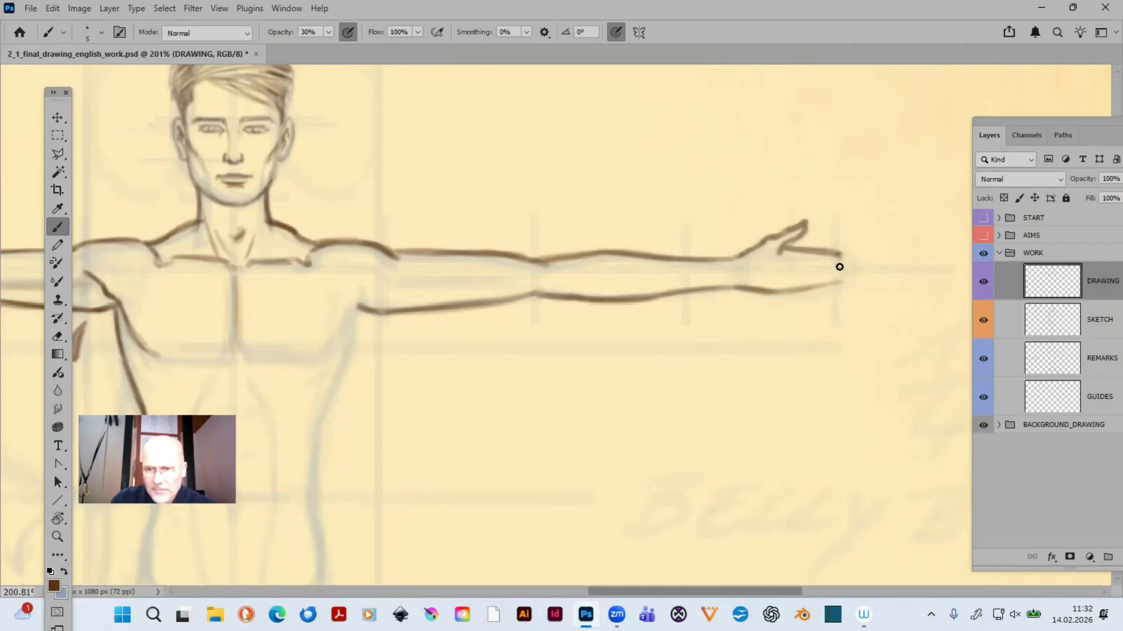
# - Add the wrist crease, knuckle line and finger divisions to the right-hand hand, shortening the little finger with a size 20 eraser and redrawing its tip
pyautogui.moveTo(796, 255)
pyautogui.mouseDown()
pyautogui.moveTo(780, 291)
pyautogui.moveTo(759, 291)
pyautogui.moveTo(795, 255)
pyautogui.moveTo(791, 286)
pyautogui.moveTo(722, 270)
pyautogui.mouseUp()
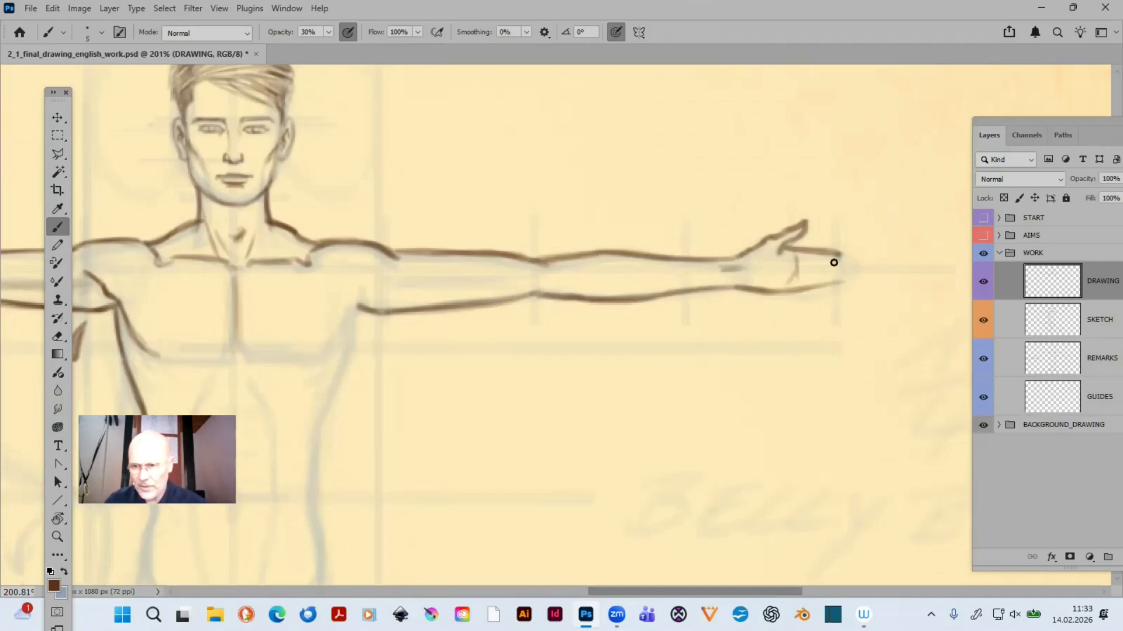
pyautogui.moveTo(796, 254)
pyautogui.mouseDown()
pyautogui.moveTo(839, 269)
pyautogui.moveTo(798, 280)
pyautogui.moveTo(839, 274)
pyautogui.mouseUp()
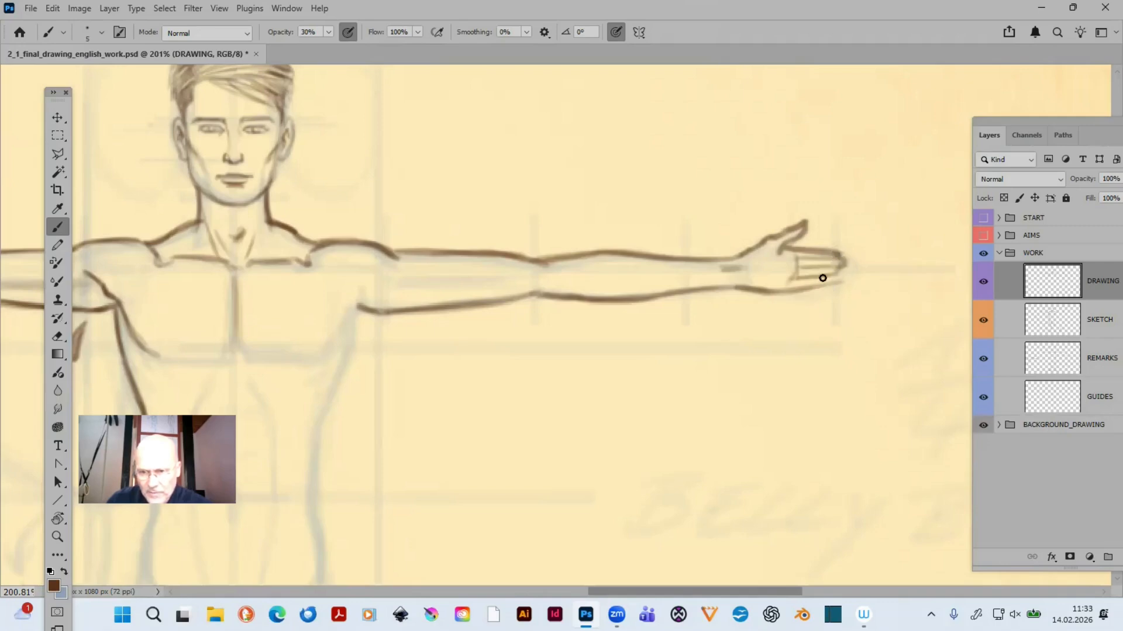
pyautogui.press('e')
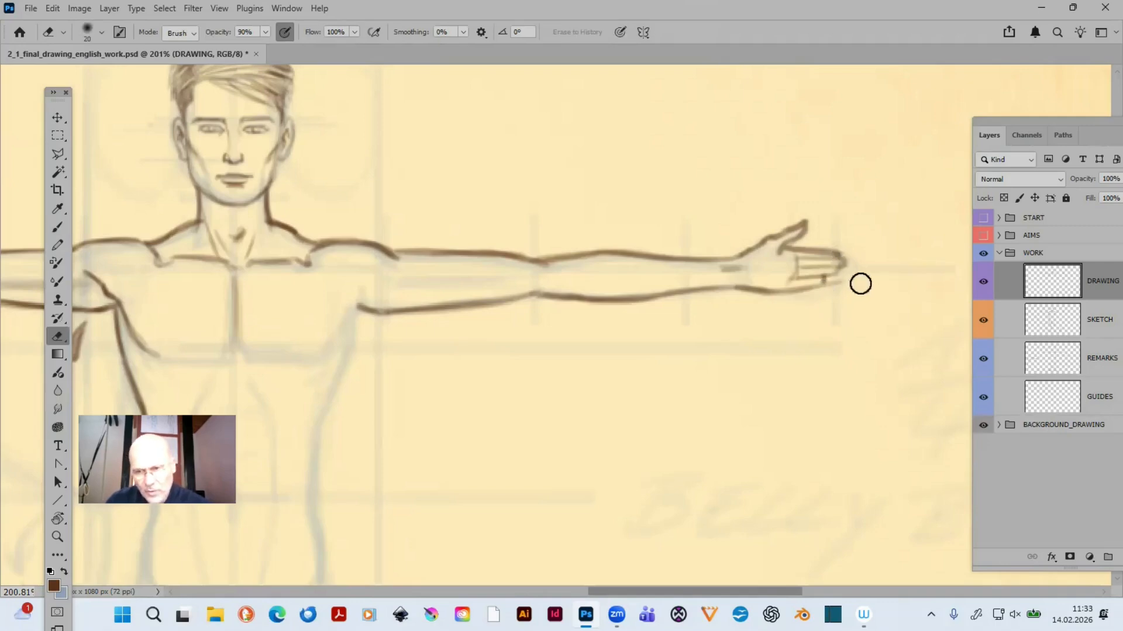
pyautogui.press('b')
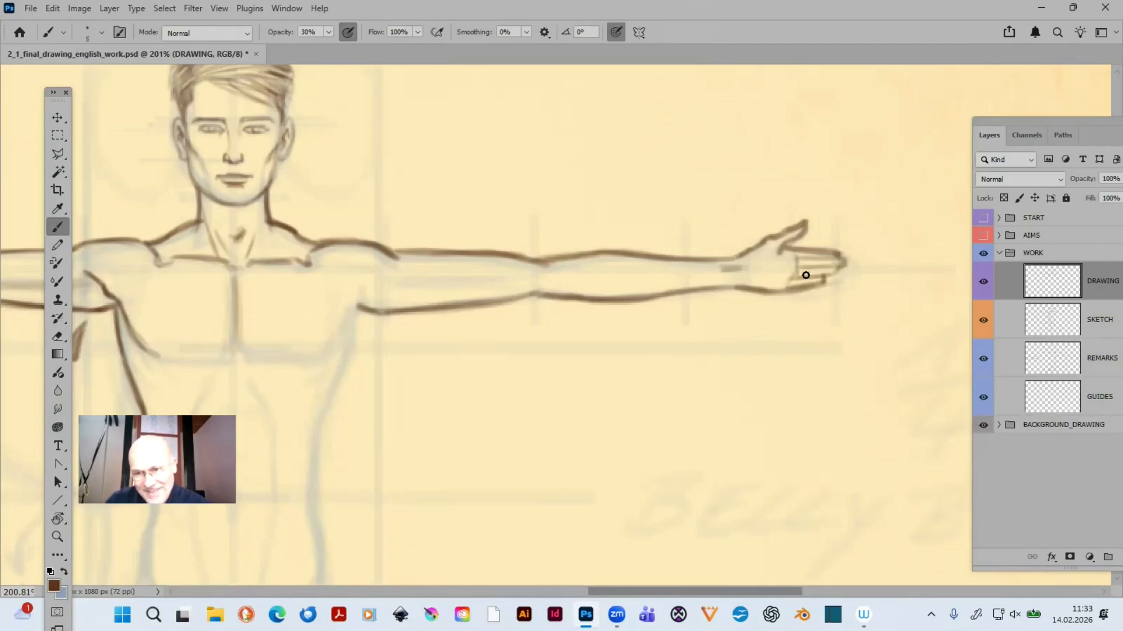
pyautogui.press('e')
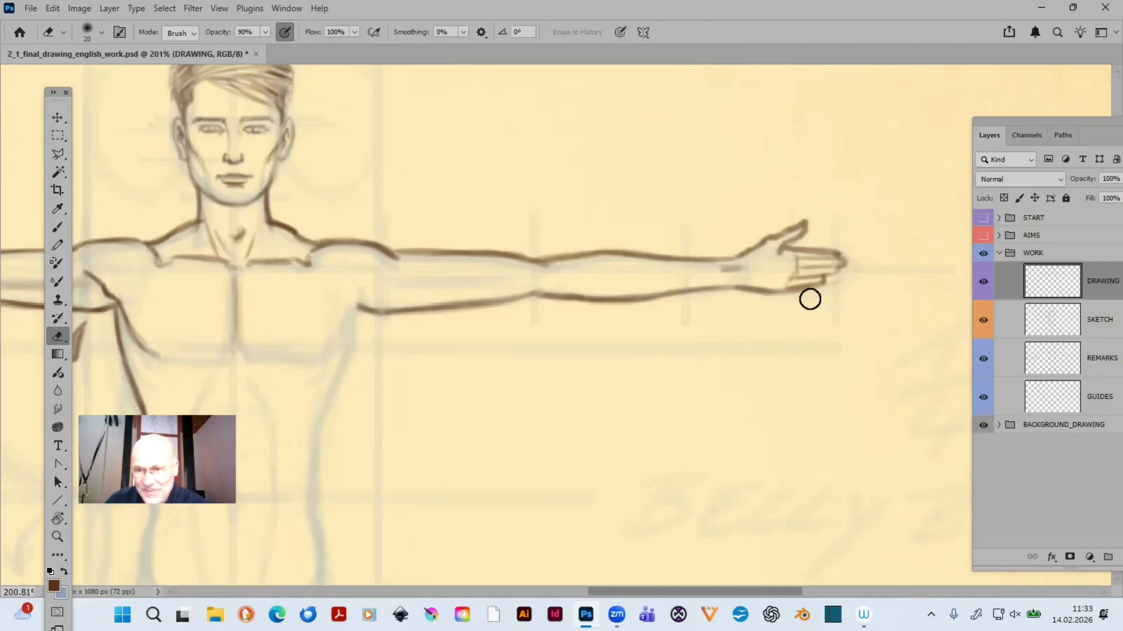
pyautogui.press('b')
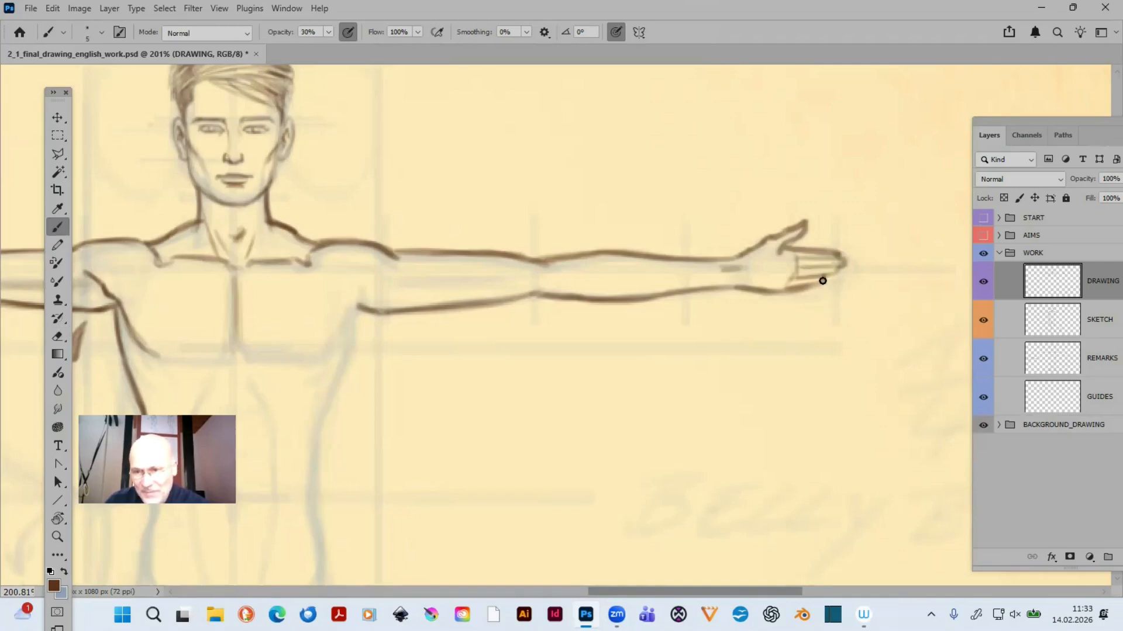
pyautogui.moveTo(793, 287); pyautogui.dragTo(817, 283)
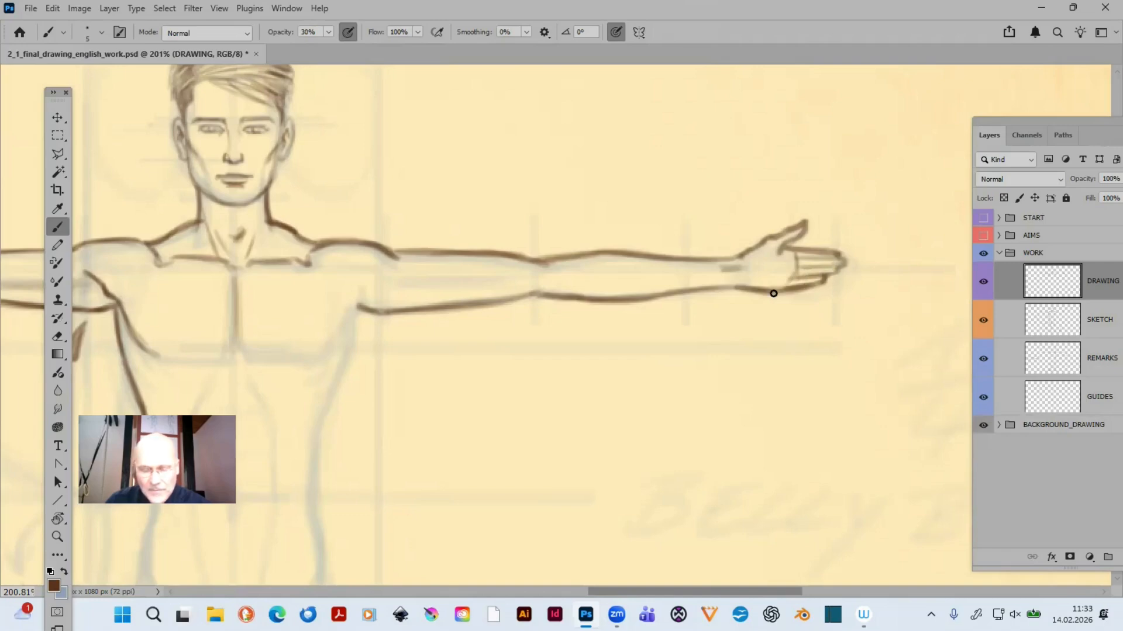
pyautogui.moveTo(576, 375)
pyautogui.mouseDown()
pyautogui.moveTo(997, 383)
pyautogui.moveTo(513, 385)
pyautogui.mouseUp()
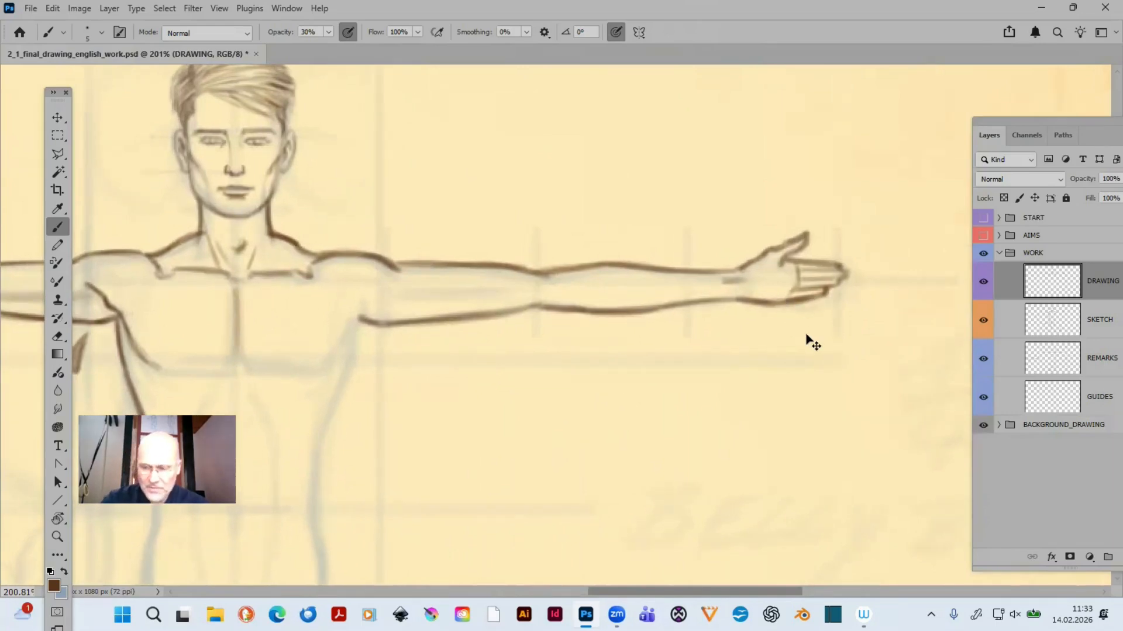
pyautogui.hotkey('ctrl', '-')
pyautogui.hotkey('ctrl', '-')
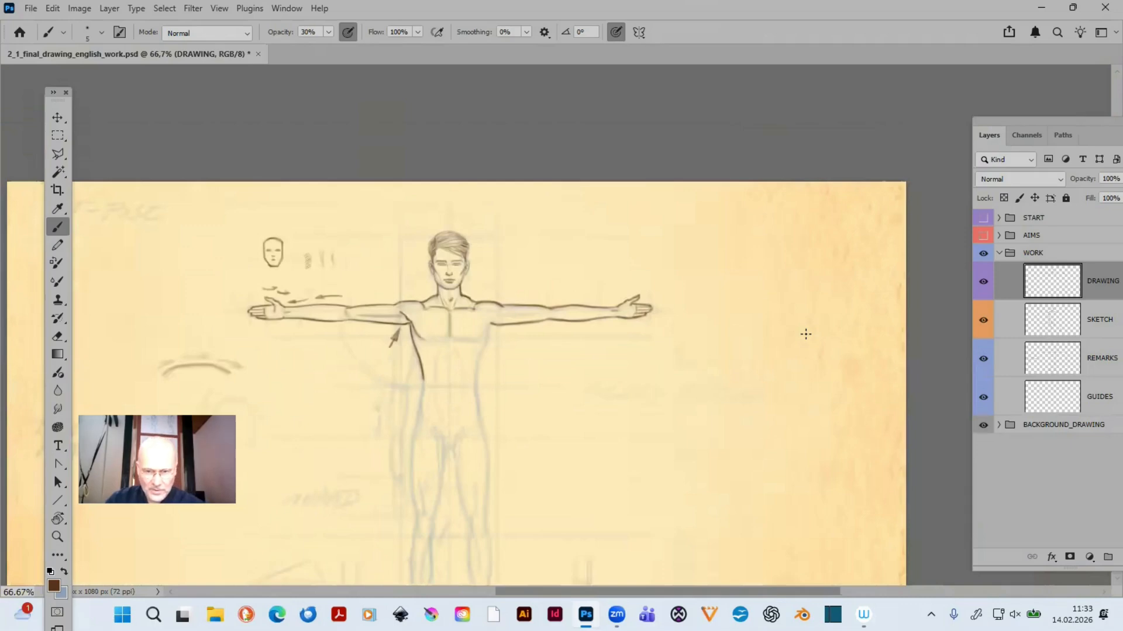
pyautogui.hotkey('ctrl', '+')
pyautogui.hotkey('ctrl', '+')
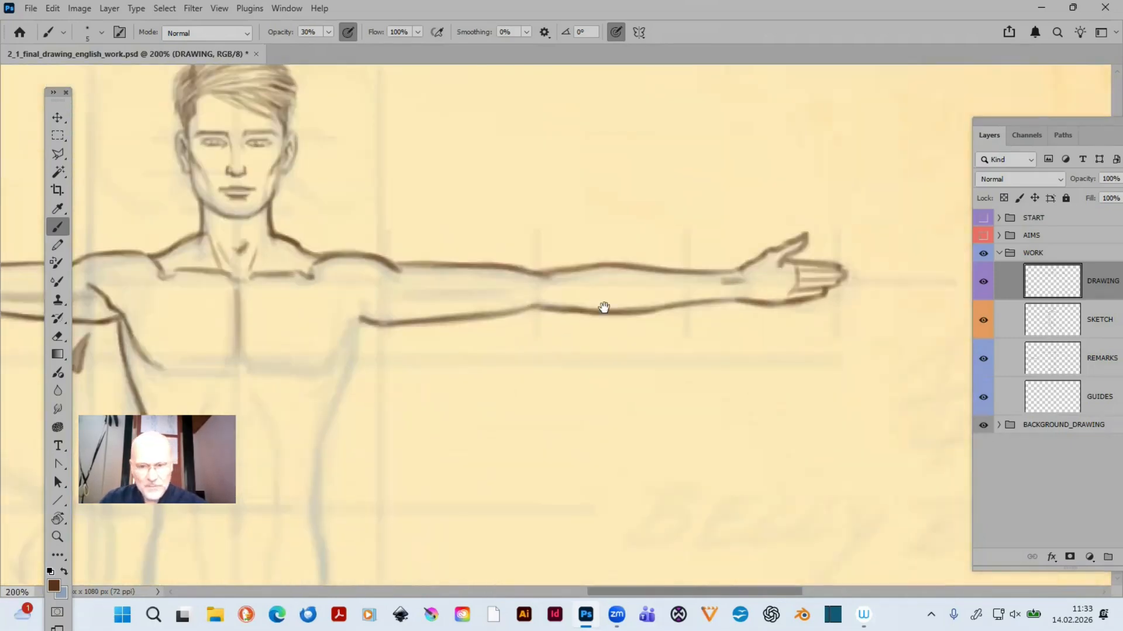
# - Trace the right-hand armpit fold and the outer curve of the right-hand pectoral down to its lower corner, darkening it with overlapping strokes
pyautogui.moveTo(653, 320); pyautogui.dragTo(884, 325)
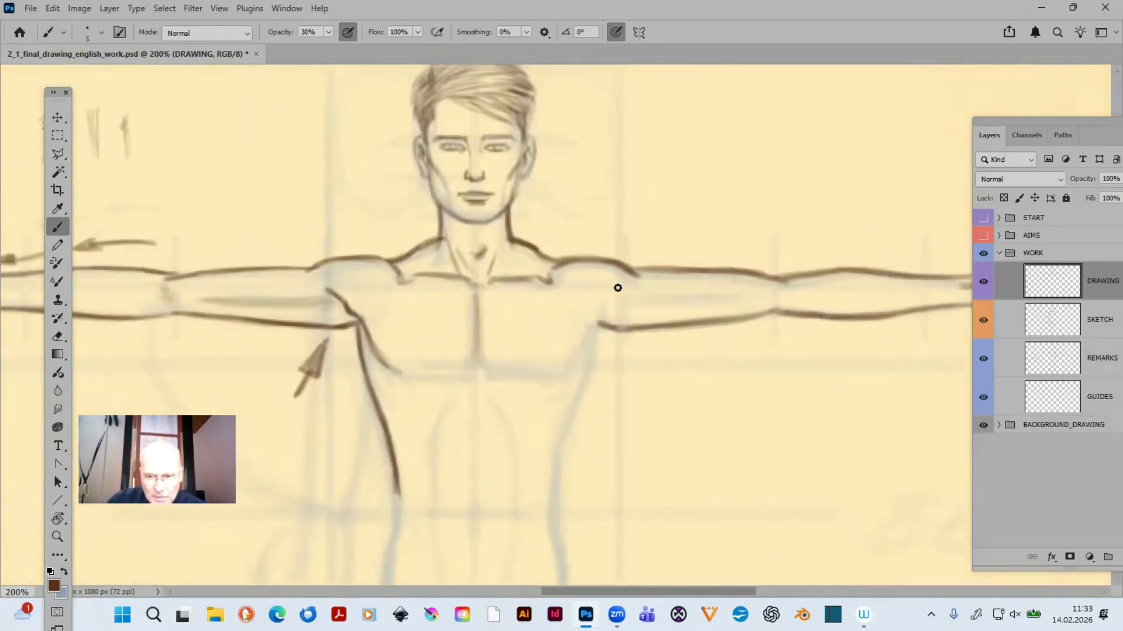
pyautogui.moveTo(599, 311)
pyautogui.mouseDown()
pyautogui.moveTo(614, 289)
pyautogui.moveTo(601, 301)
pyautogui.mouseUp()
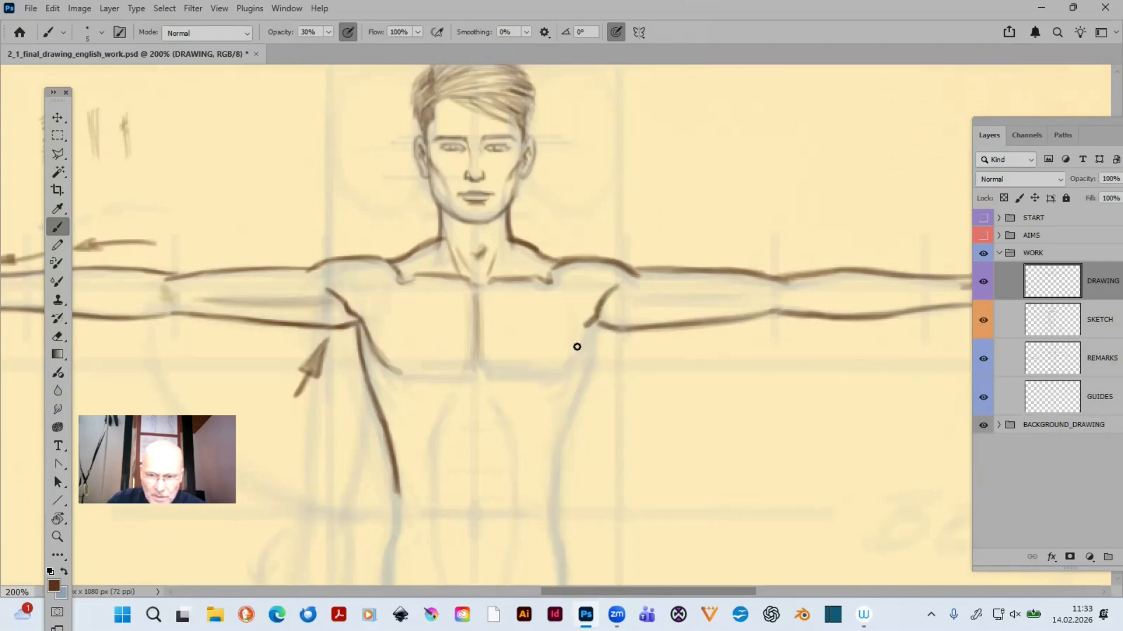
pyautogui.moveTo(579, 328); pyautogui.dragTo(553, 376)
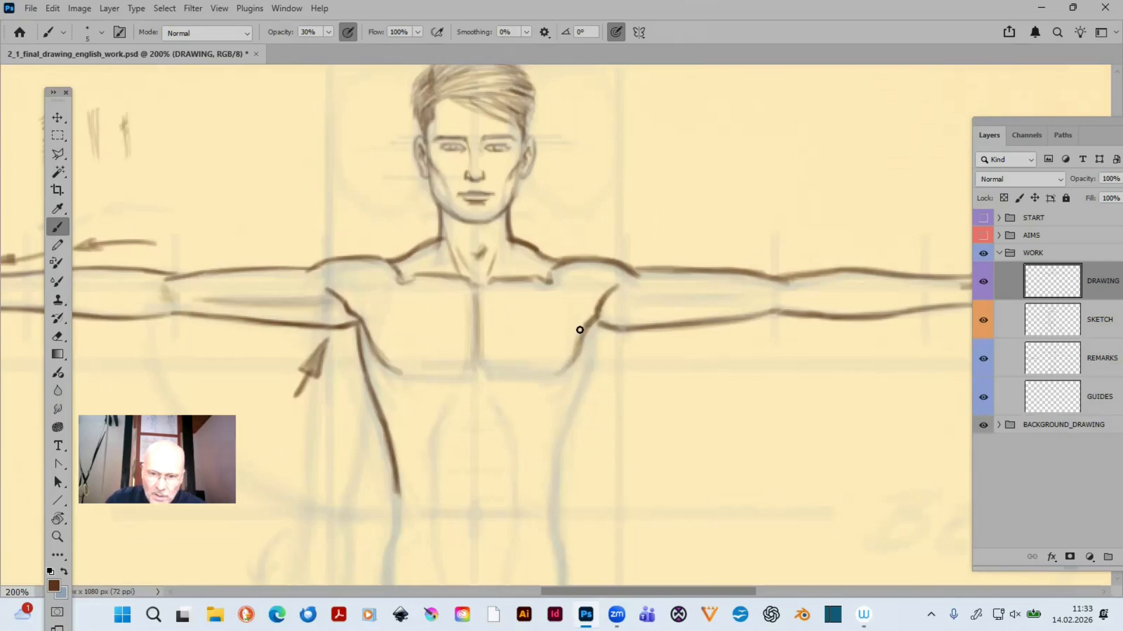
pyautogui.moveTo(579, 330); pyautogui.dragTo(554, 376)
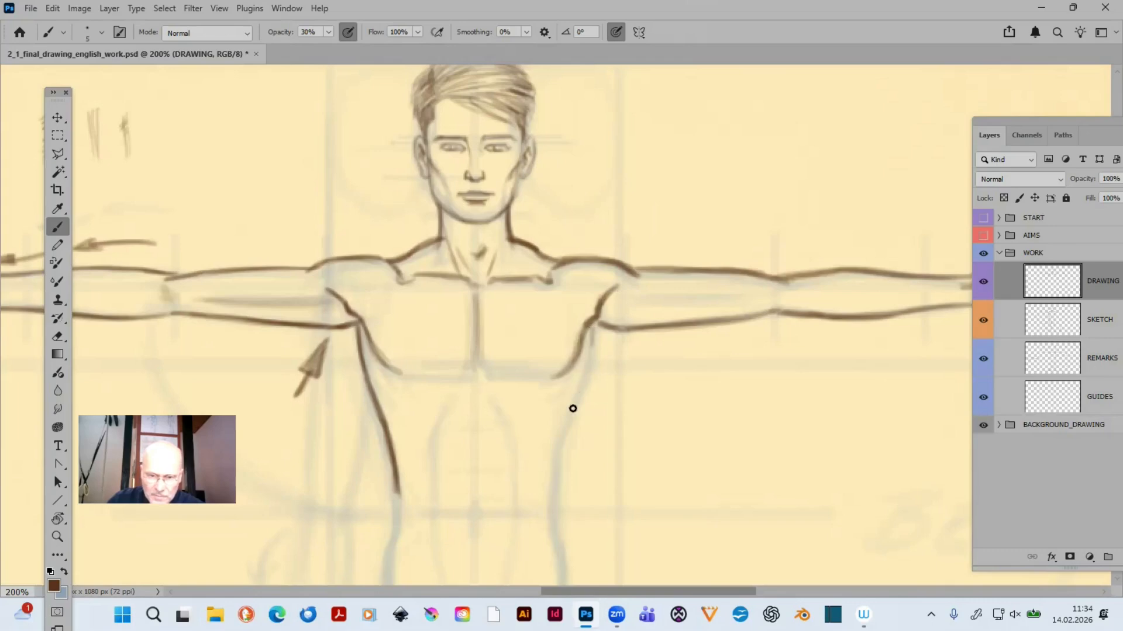
# - Trace the right-hand side of the torso from the armpit to the waist, darkening its lower part with extra strokes
pyautogui.moveTo(592, 329)
pyautogui.mouseDown()
pyautogui.moveTo(556, 456)
pyautogui.moveTo(556, 510)
pyautogui.mouseUp()
pyautogui.moveTo(557, 468); pyautogui.dragTo(557, 509)
pyautogui.moveTo(559, 445); pyautogui.dragTo(556, 489)
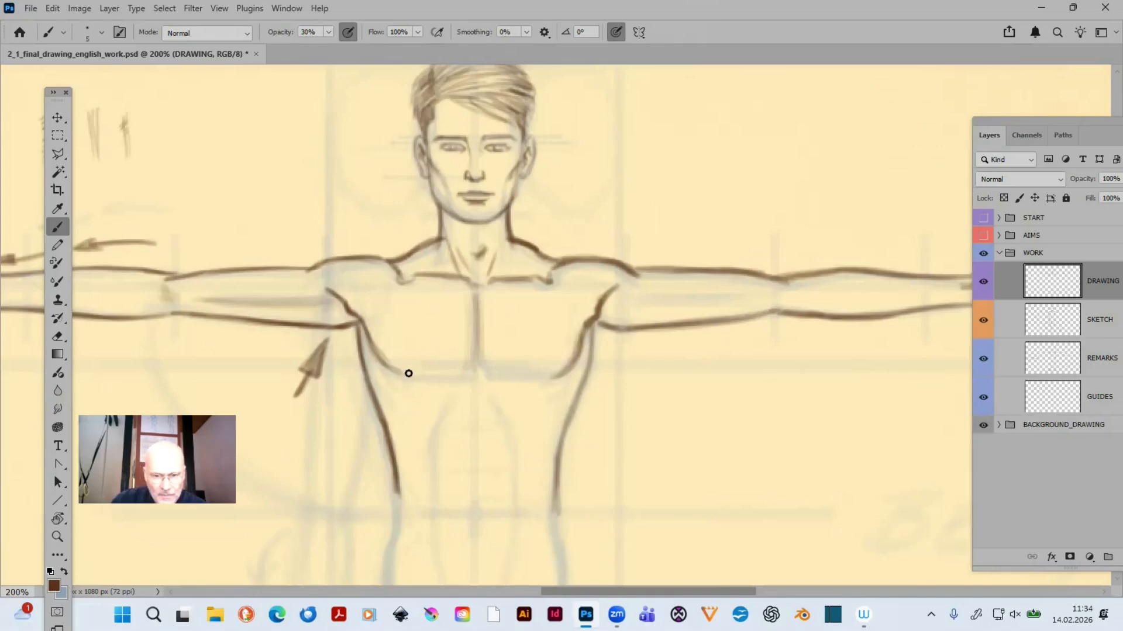
# - Draw the lower edges of both pectorals softly with a size 7 brush at 10% opacity, blending them into the outer chest curves
pyautogui.press('1')
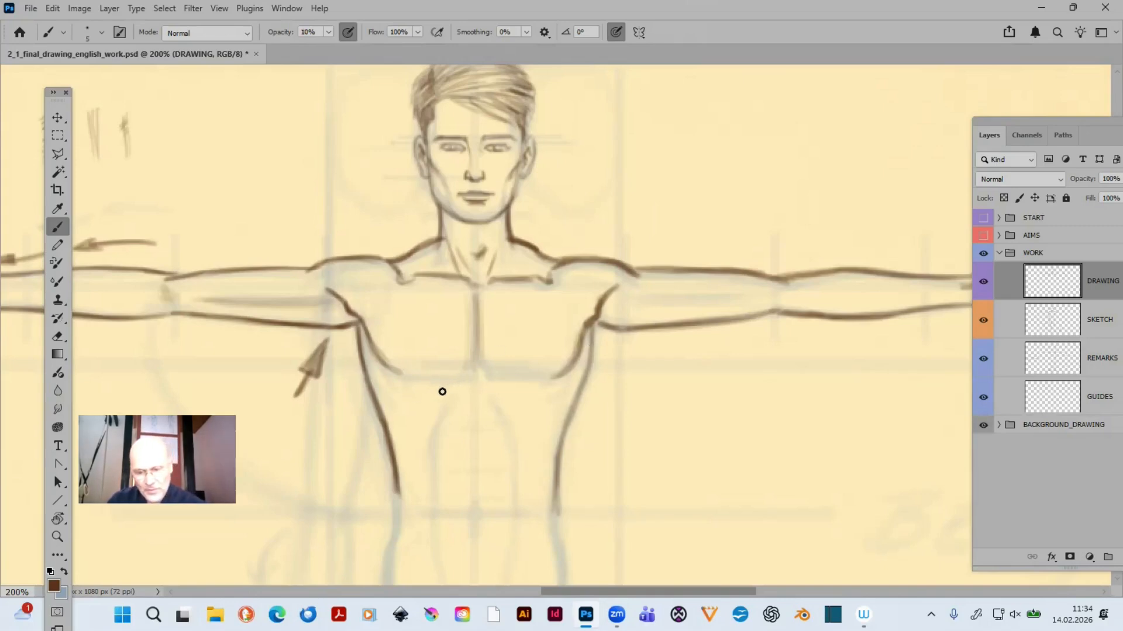
pyautogui.press(']')
pyautogui.press(']')
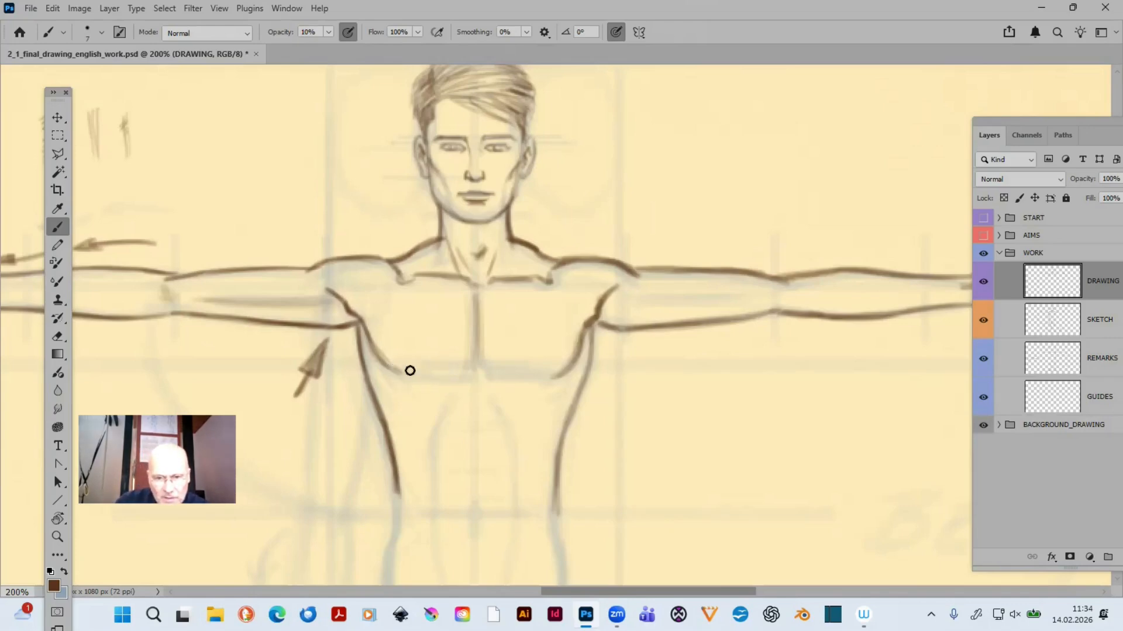
pyautogui.moveTo(387, 366)
pyautogui.mouseDown()
pyautogui.moveTo(473, 367)
pyautogui.moveTo(458, 372)
pyautogui.mouseUp()
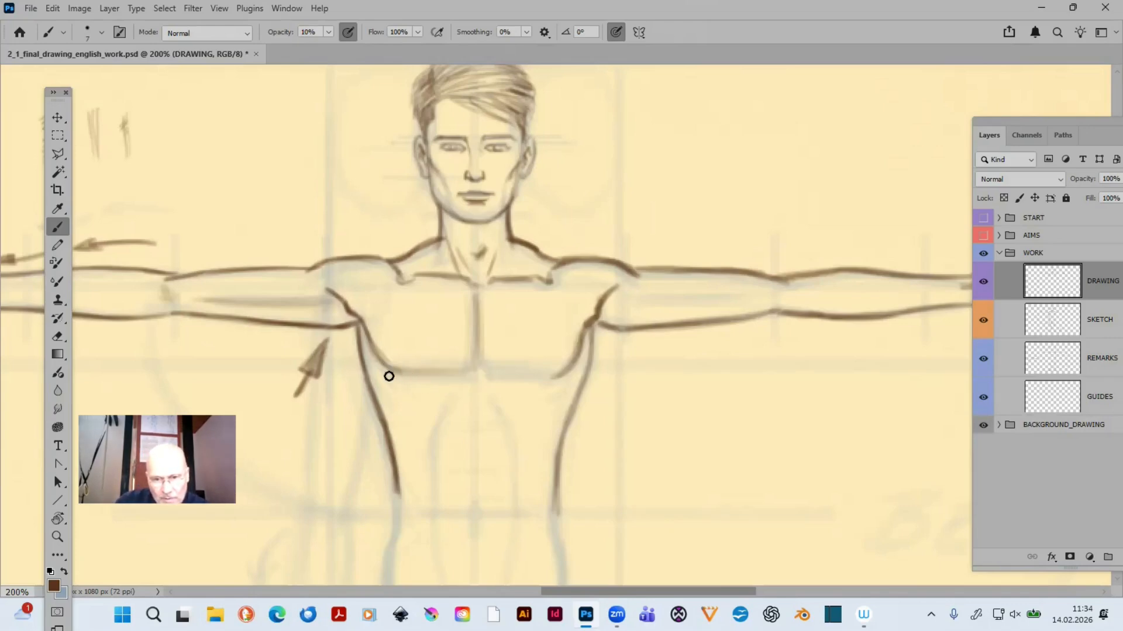
pyautogui.moveTo(389, 376)
pyautogui.mouseDown()
pyautogui.moveTo(463, 373)
pyautogui.moveTo(472, 354)
pyautogui.moveTo(502, 377)
pyautogui.moveTo(482, 361)
pyautogui.moveTo(540, 366)
pyautogui.moveTo(490, 375)
pyautogui.moveTo(574, 363)
pyautogui.mouseUp()
pyautogui.moveTo(497, 370)
pyautogui.mouseDown()
pyautogui.moveTo(575, 362)
pyautogui.moveTo(563, 369)
pyautogui.moveTo(527, 375)
pyautogui.moveTo(580, 354)
pyautogui.moveTo(509, 378)
pyautogui.moveTo(576, 345)
pyautogui.mouseUp()
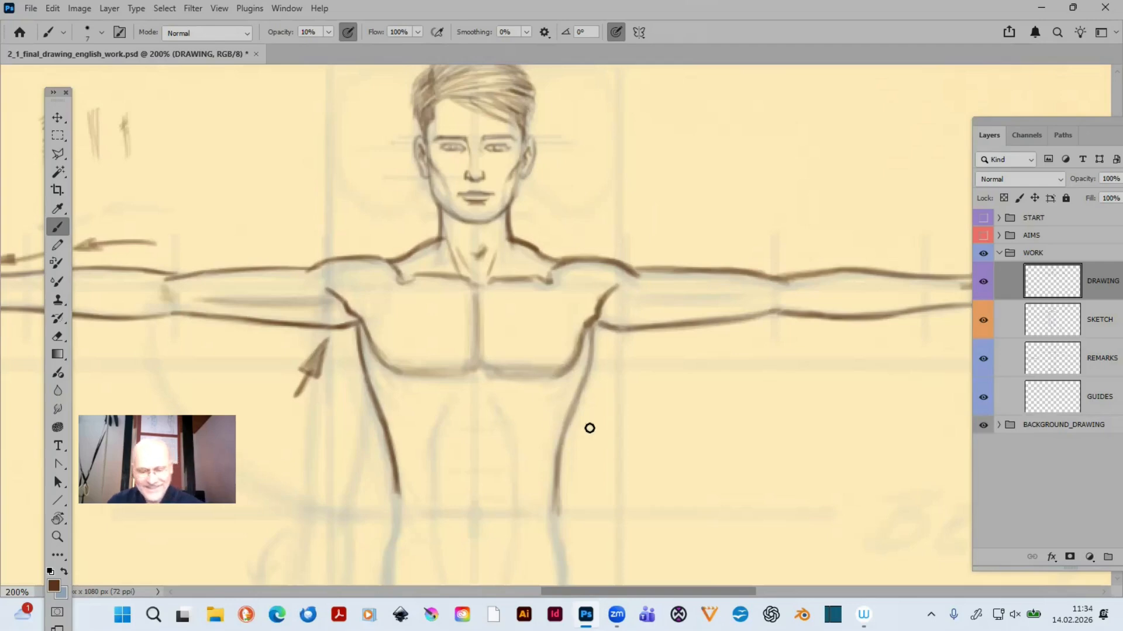
# - Draw the faint vertical centre line of the abdomen from below the chest through the navel, using separate light strokes
pyautogui.moveTo(641, 326); pyautogui.dragTo(722, 222)
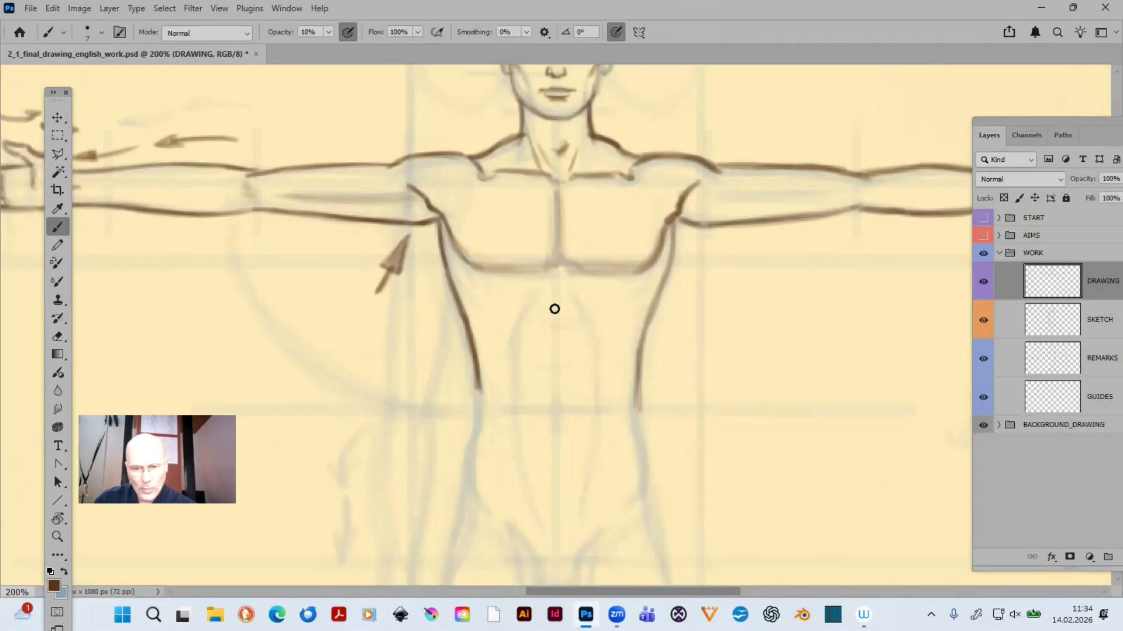
pyautogui.moveTo(557, 287)
pyautogui.mouseDown()
pyautogui.moveTo(556, 275)
pyautogui.moveTo(556, 301)
pyautogui.moveTo(556, 278)
pyautogui.mouseUp()
pyautogui.moveTo(556, 339); pyautogui.dragTo(556, 363)
pyautogui.moveTo(556, 412)
pyautogui.mouseDown()
pyautogui.moveTo(556, 383)
pyautogui.moveTo(556, 415)
pyautogui.mouseUp()
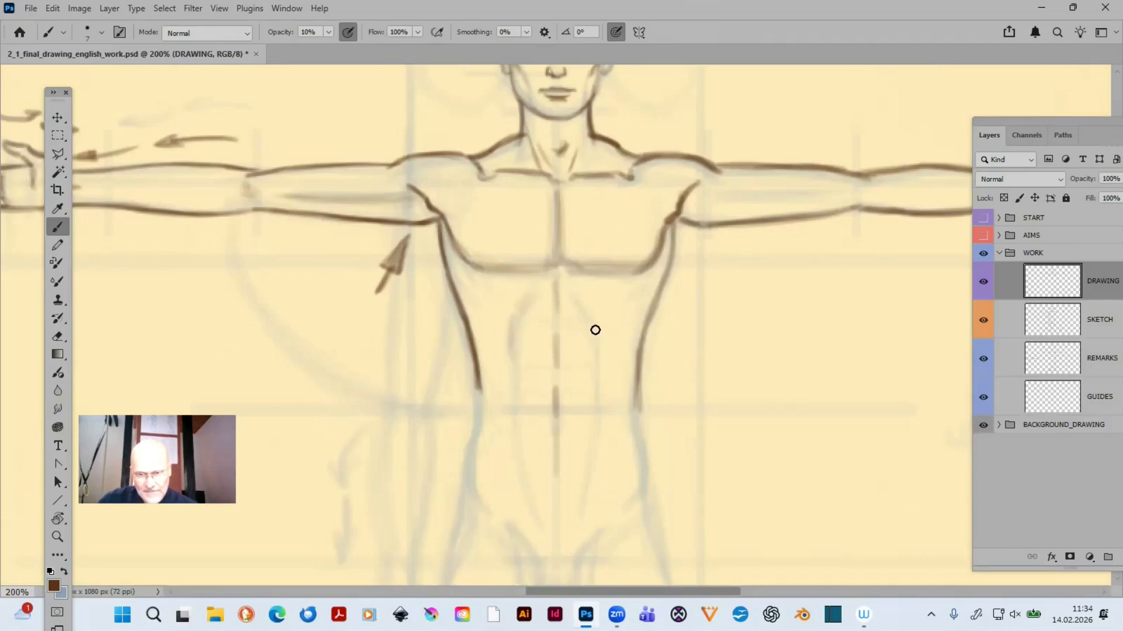
# - Lightly trace the side contours and cross divisions of the abdominal muscles, and add short rib strokes below both pectorals
pyautogui.moveTo(576, 294)
pyautogui.mouseDown()
pyautogui.moveTo(602, 345)
pyautogui.moveTo(596, 358)
pyautogui.mouseUp()
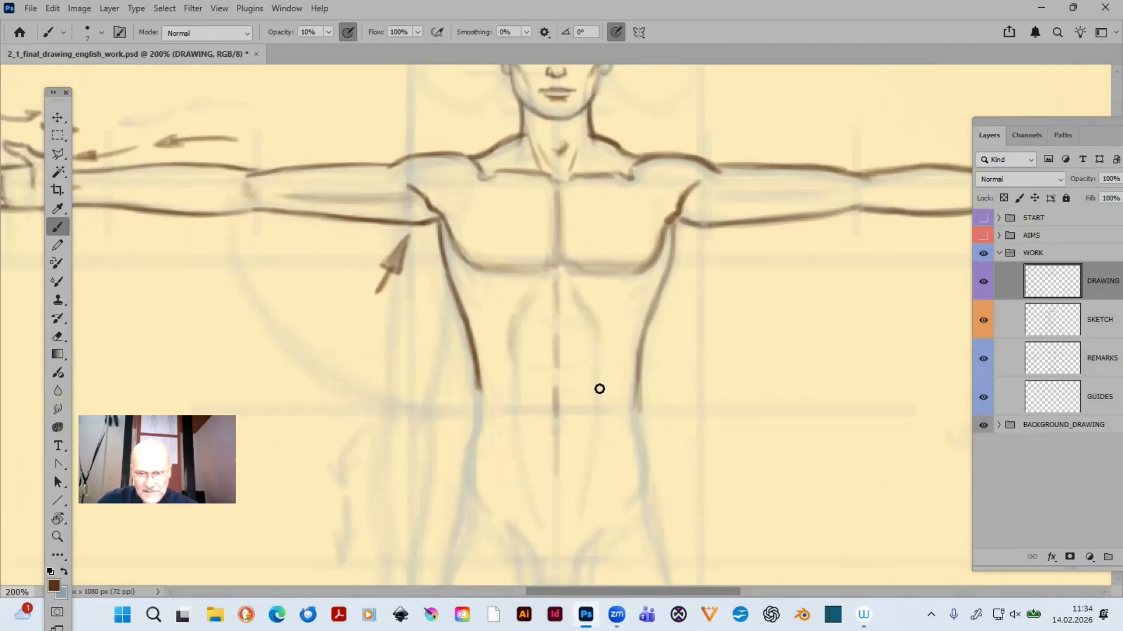
pyautogui.moveTo(509, 333); pyautogui.dragTo(514, 387)
pyautogui.moveTo(509, 336); pyautogui.dragTo(512, 382)
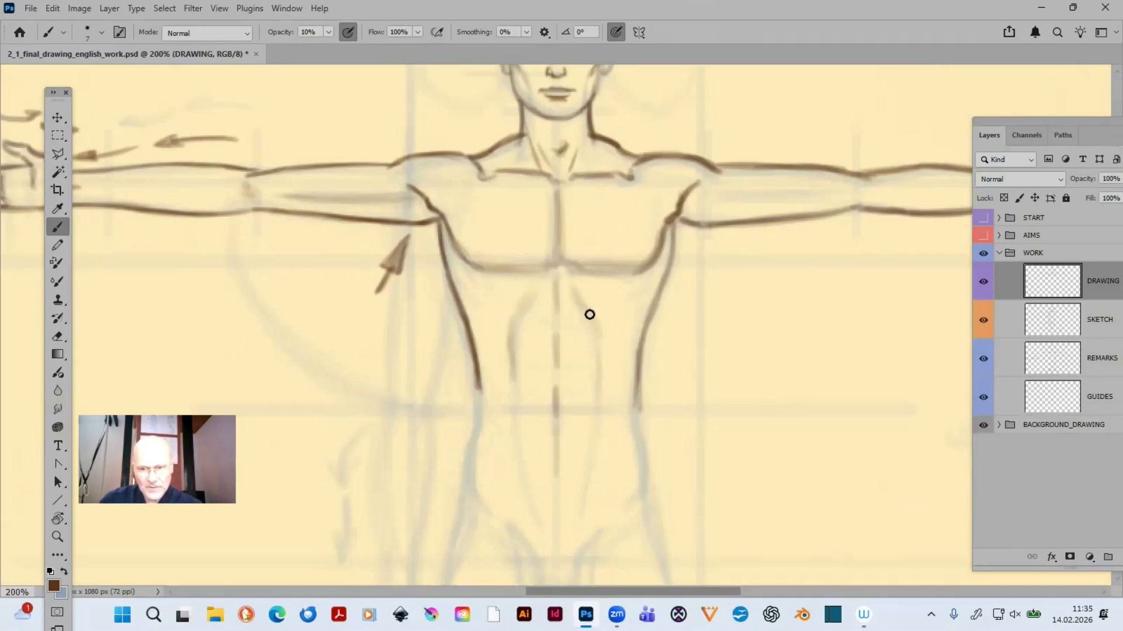
pyautogui.moveTo(559, 328); pyautogui.dragTo(540, 328)
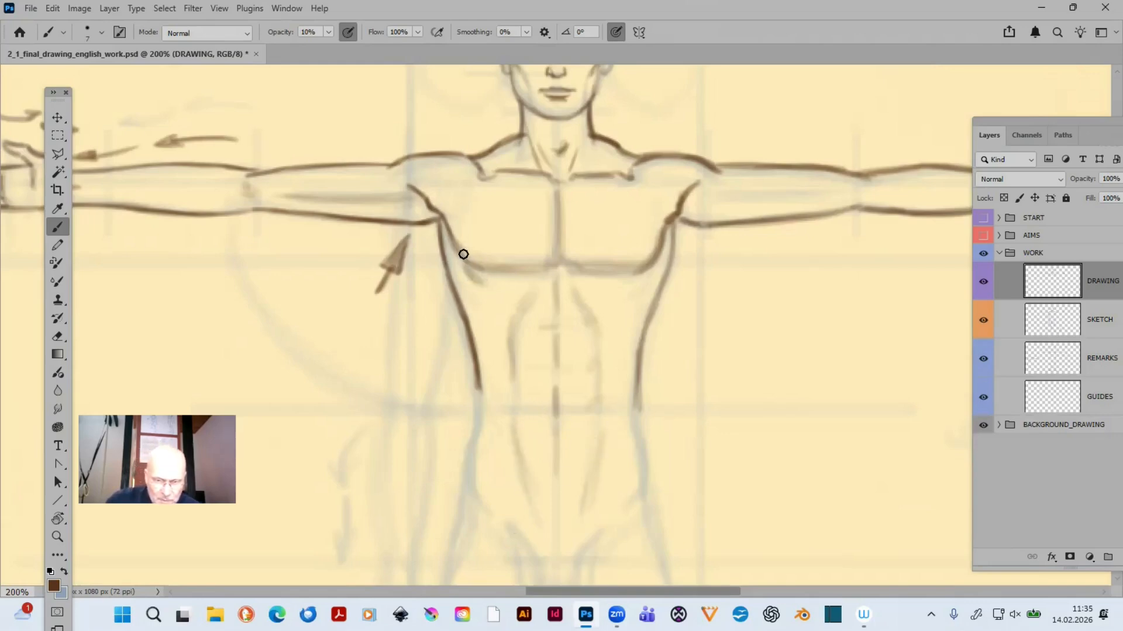
pyautogui.moveTo(467, 271)
pyautogui.mouseDown()
pyautogui.moveTo(482, 284)
pyautogui.moveTo(478, 301)
pyautogui.mouseUp()
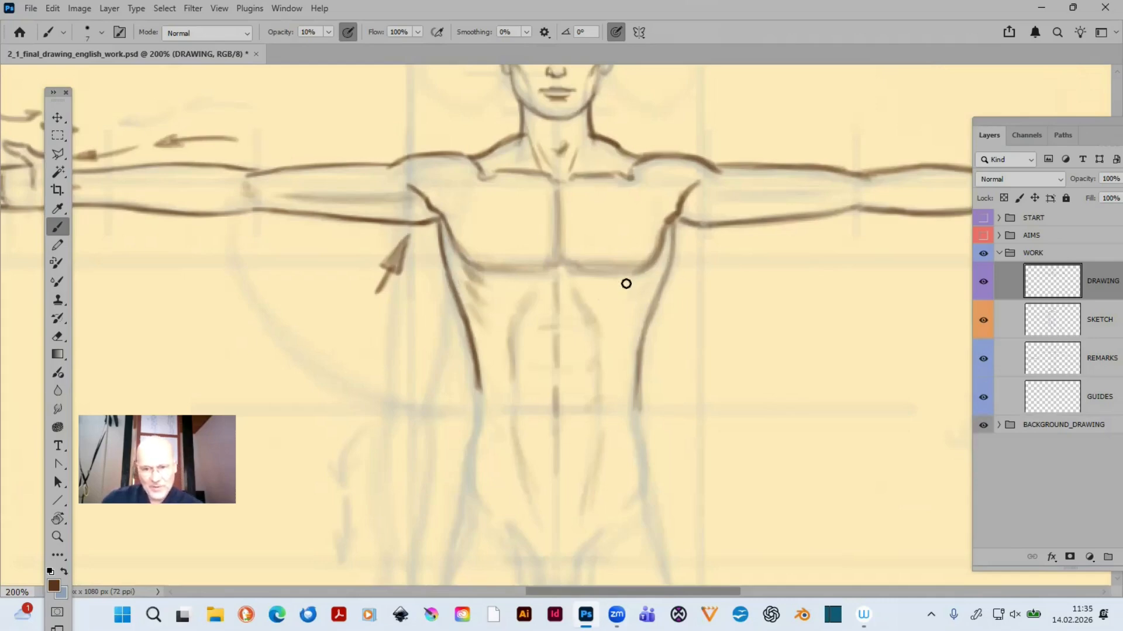
pyautogui.moveTo(652, 273)
pyautogui.mouseDown()
pyautogui.moveTo(626, 286)
pyautogui.moveTo(634, 301)
pyautogui.mouseUp()
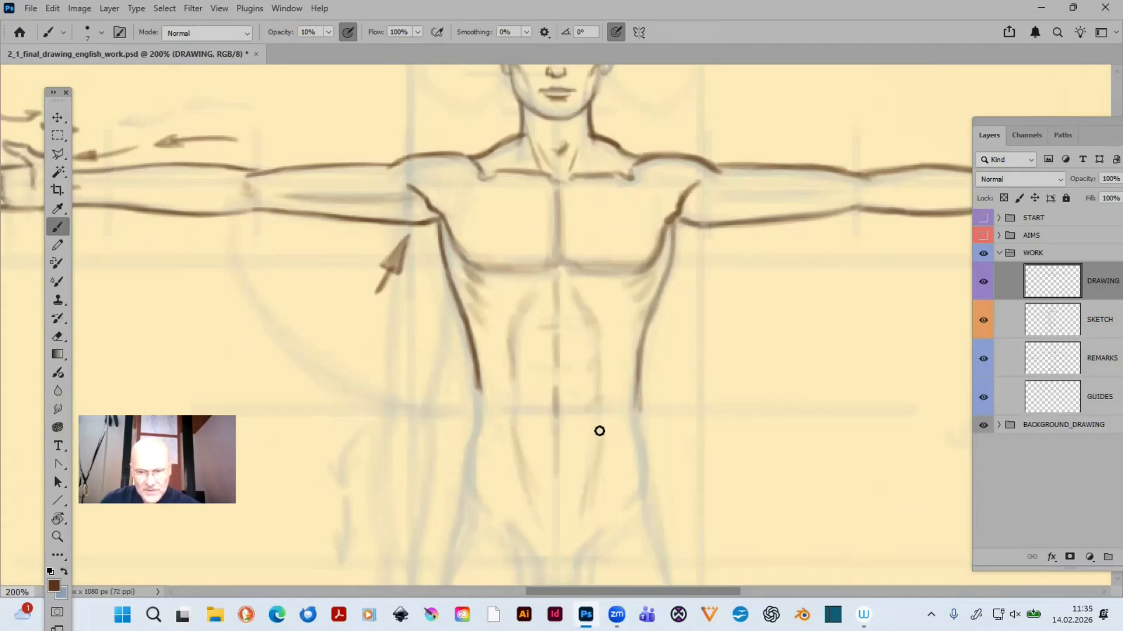
# - Trace both sides of the waist down to the inward-curving hip lines with a size 6 brush at 30% opacity
pyautogui.scroll(-5, 591, 426)
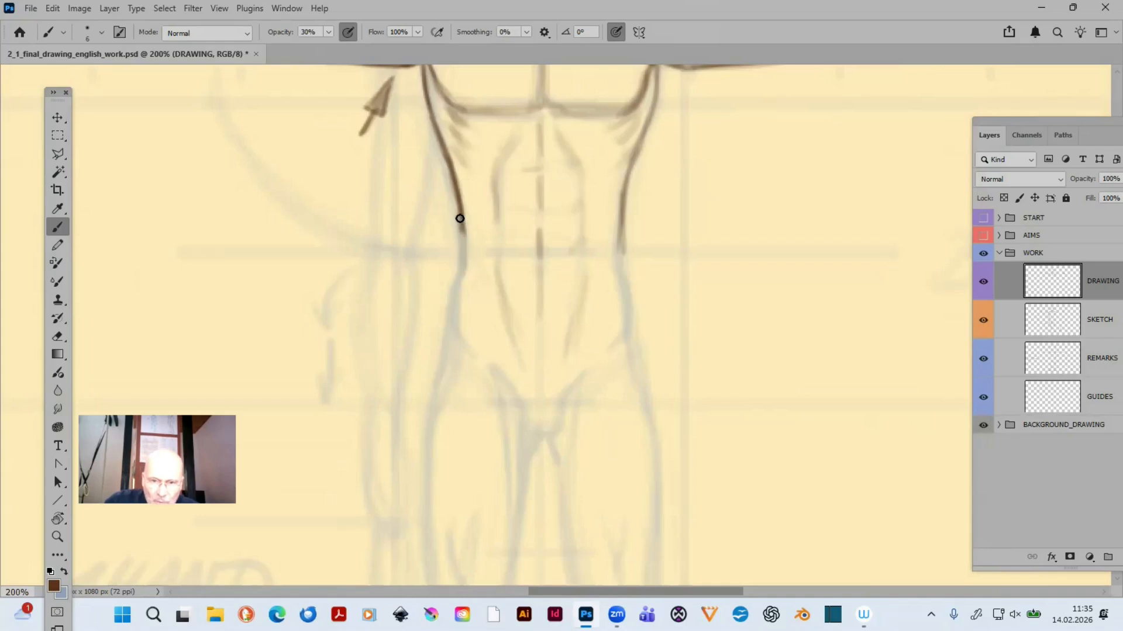
pyautogui.moveTo(460, 218); pyautogui.dragTo(463, 265)
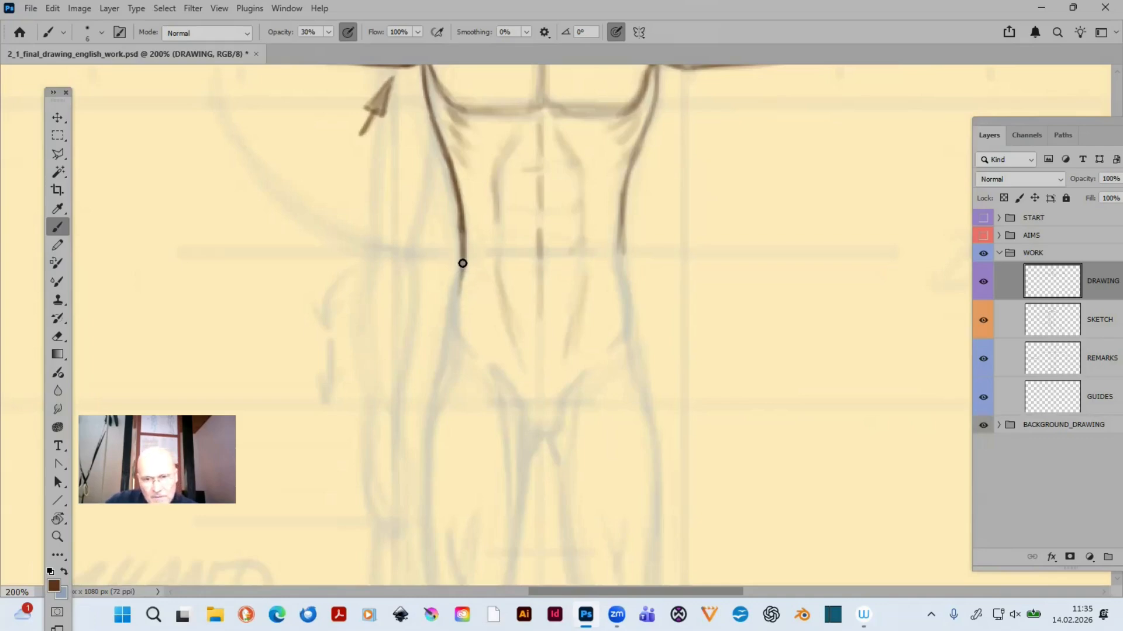
pyautogui.moveTo(463, 261); pyautogui.dragTo(454, 324)
pyautogui.moveTo(458, 286); pyautogui.dragTo(457, 337)
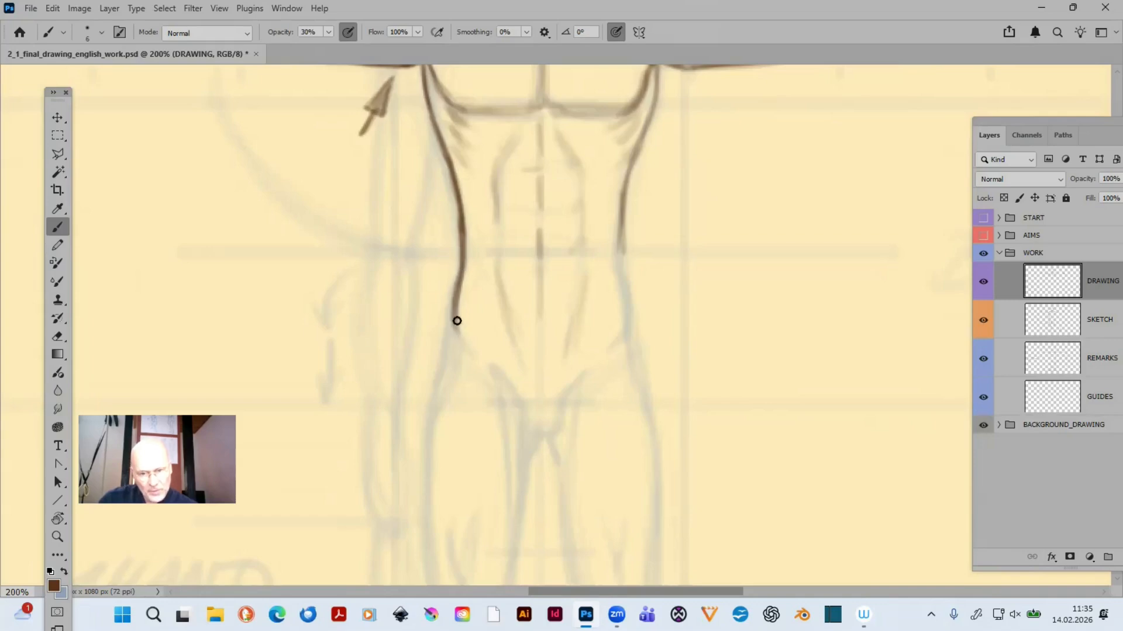
pyautogui.moveTo(467, 354)
pyautogui.mouseDown()
pyautogui.moveTo(457, 280)
pyautogui.moveTo(461, 334)
pyautogui.moveTo(457, 303)
pyautogui.mouseUp()
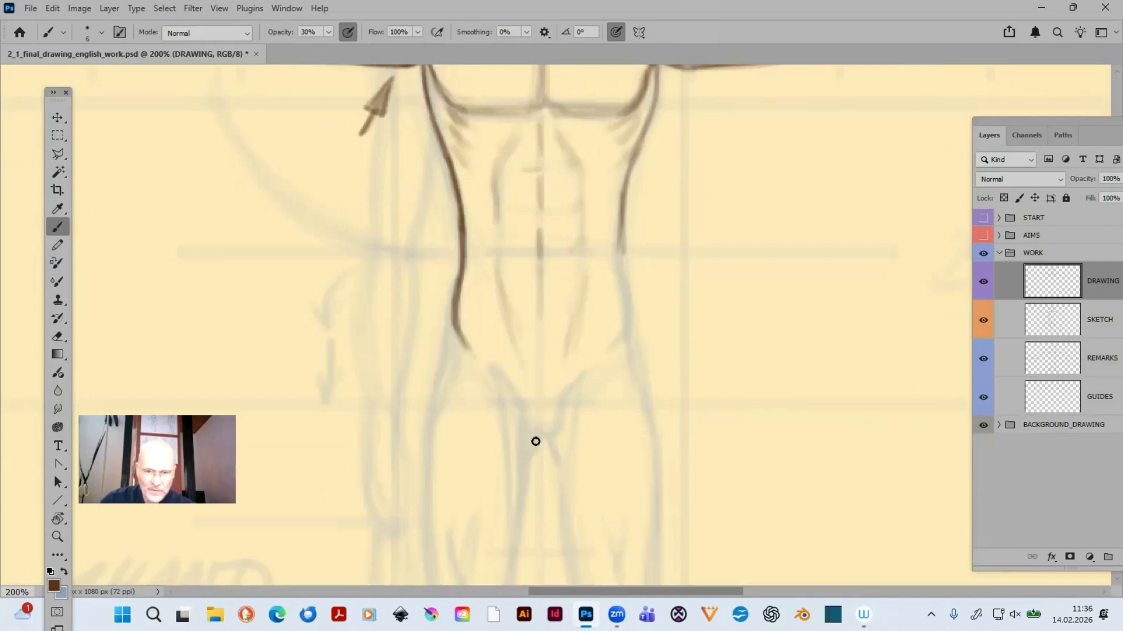
pyautogui.moveTo(621, 274); pyautogui.dragTo(623, 230)
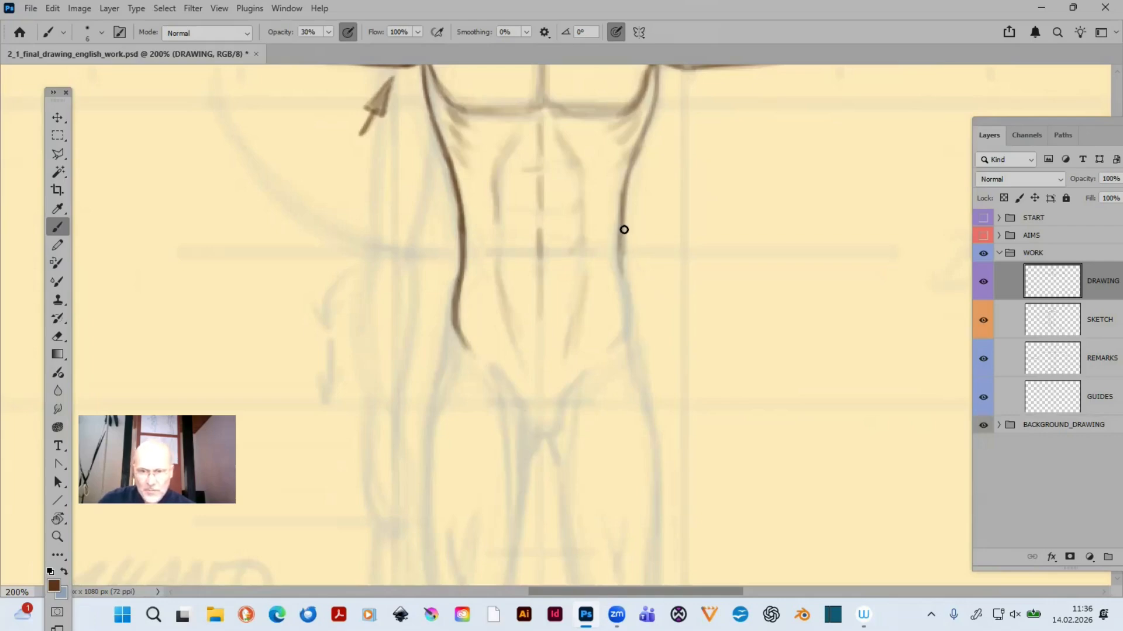
pyautogui.moveTo(624, 286)
pyautogui.mouseDown()
pyautogui.moveTo(623, 329)
pyautogui.moveTo(609, 349)
pyautogui.mouseUp()
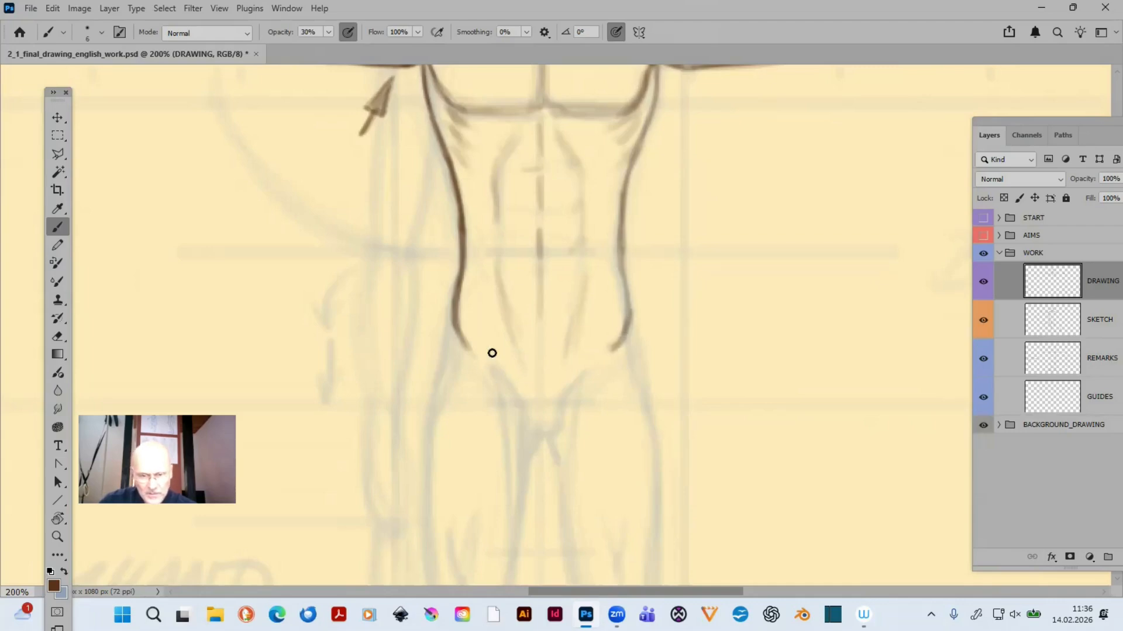
# - Trace both groin lines from the hips down to the crotch and join them with a short horizontal stroke
pyautogui.moveTo(479, 353); pyautogui.dragTo(514, 394)
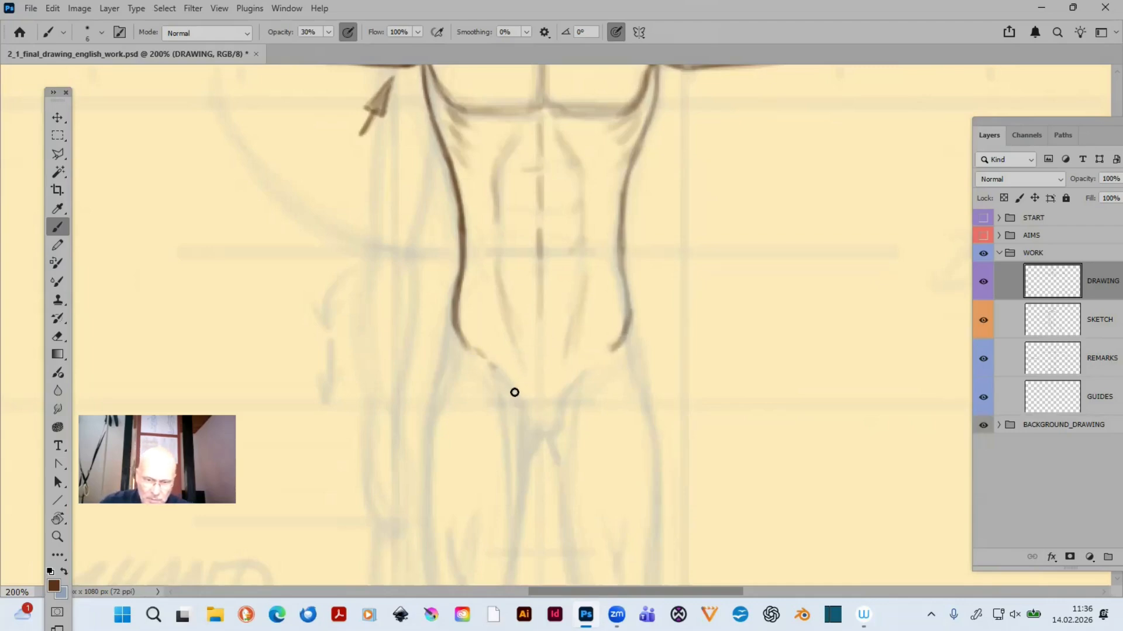
pyautogui.moveTo(466, 343)
pyautogui.mouseDown()
pyautogui.moveTo(525, 436)
pyautogui.moveTo(566, 436)
pyautogui.moveTo(567, 391)
pyautogui.mouseUp()
pyautogui.moveTo(565, 435)
pyautogui.mouseDown()
pyautogui.moveTo(567, 394)
pyautogui.moveTo(602, 359)
pyautogui.moveTo(596, 368)
pyautogui.mouseUp()
# - Trace the upper part of the left-hand thigh's outer contour downward from the hip, using overlapping strokes
pyautogui.moveTo(683, 398); pyautogui.dragTo(667, 208)
pyautogui.moveTo(446, 184); pyautogui.dragTo(453, 139)
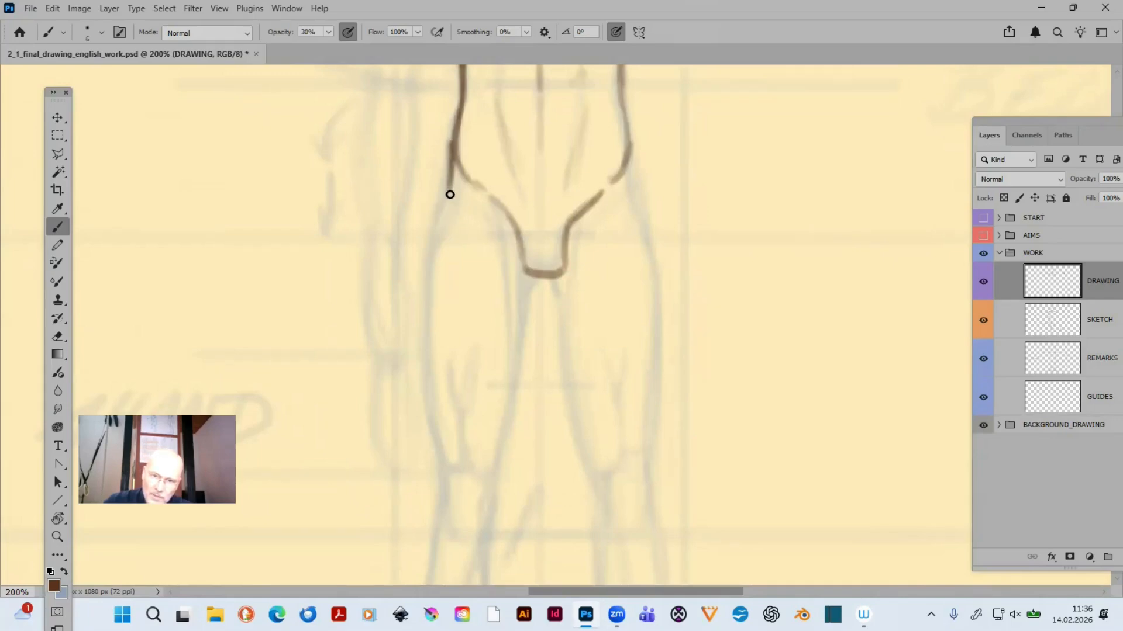
pyautogui.moveTo(450, 195); pyautogui.dragTo(435, 237)
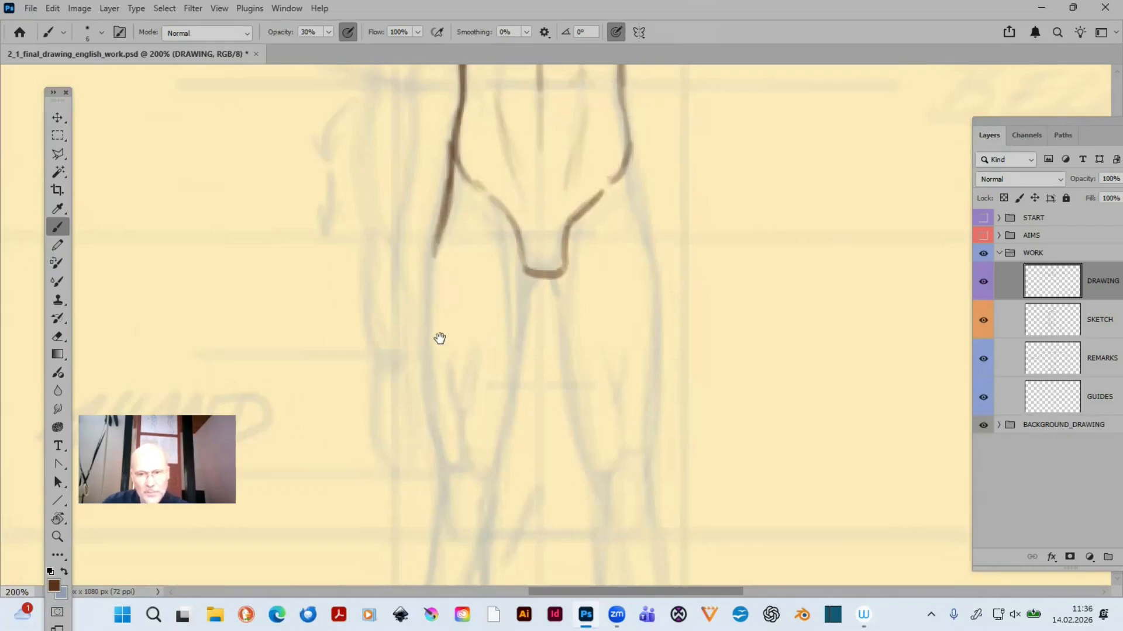
pyautogui.moveTo(444, 336); pyautogui.dragTo(844, 376)
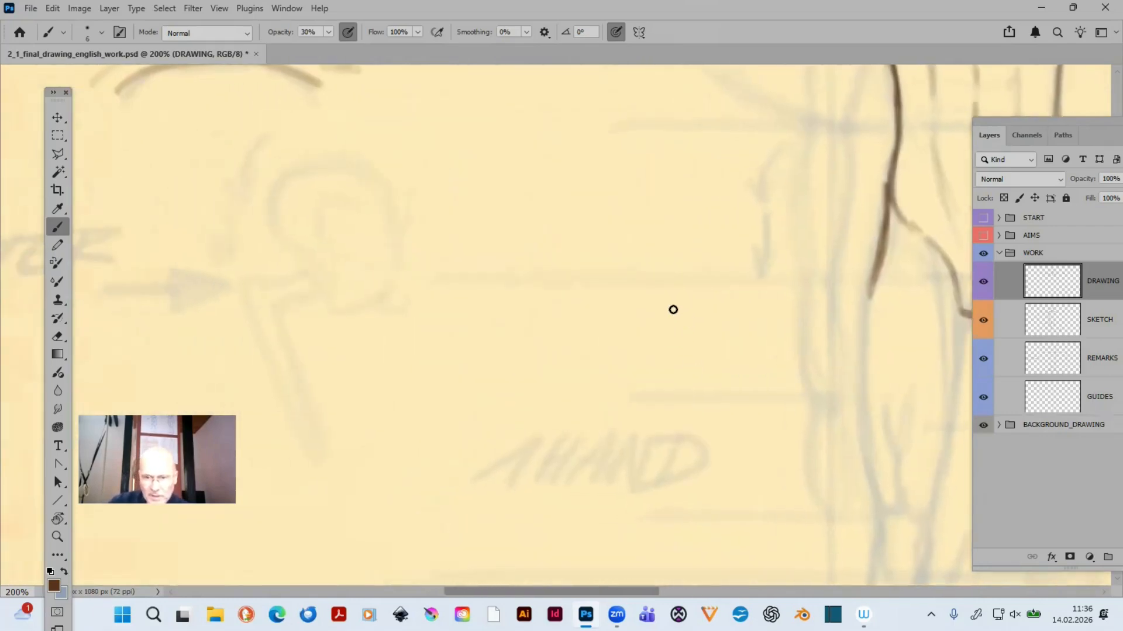
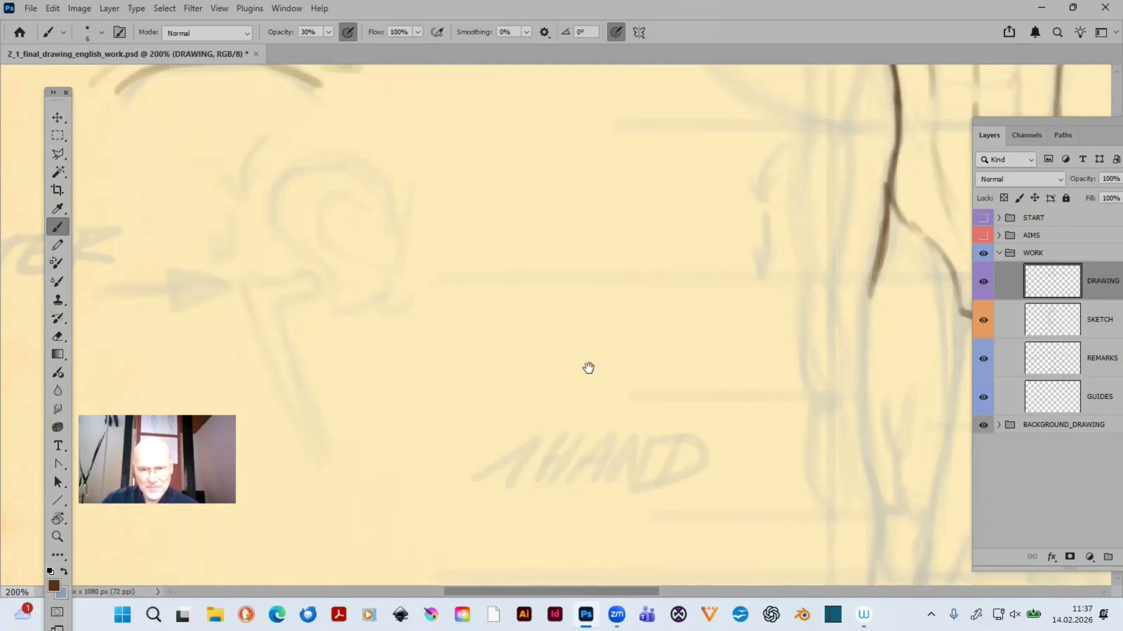
# - Continue the left-hand thigh's outer contour down to the knee, darkening it with overlapping strokes
pyautogui.moveTo(582, 366); pyautogui.dragTo(213, 332)
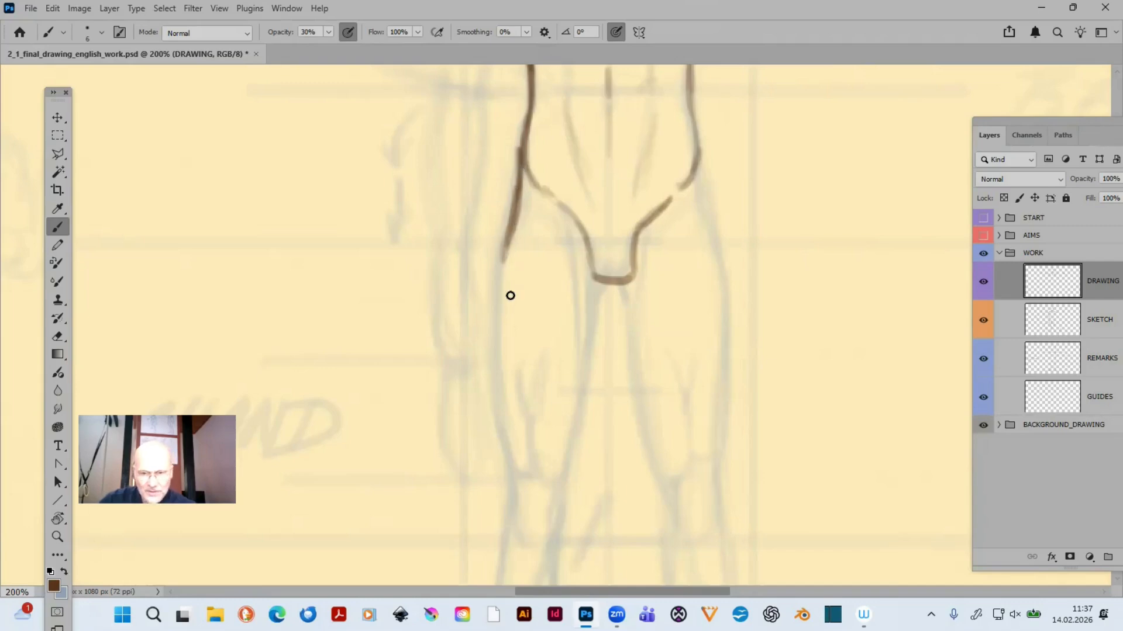
pyautogui.moveTo(501, 248); pyautogui.dragTo(496, 327)
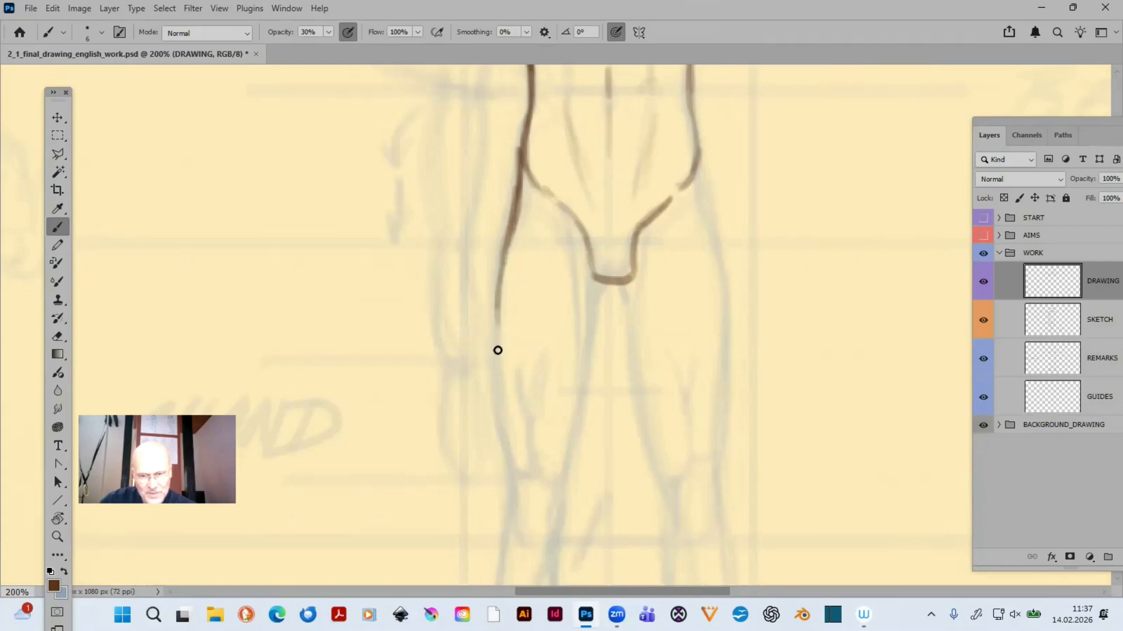
pyautogui.moveTo(499, 281); pyautogui.dragTo(502, 367)
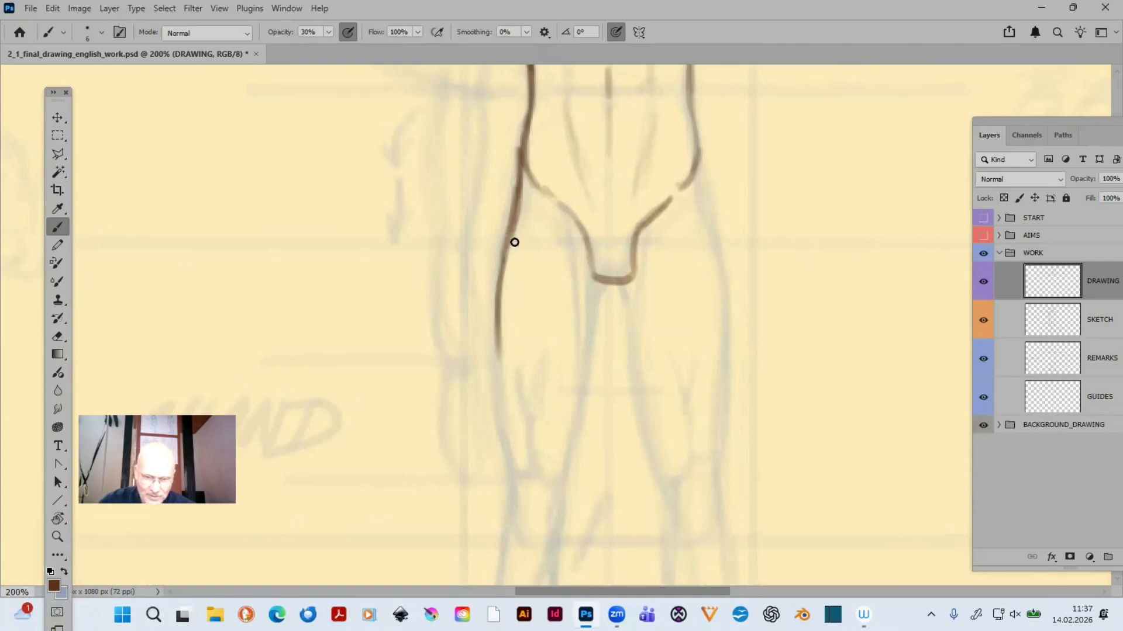
pyautogui.moveTo(499, 307); pyautogui.dragTo(496, 376)
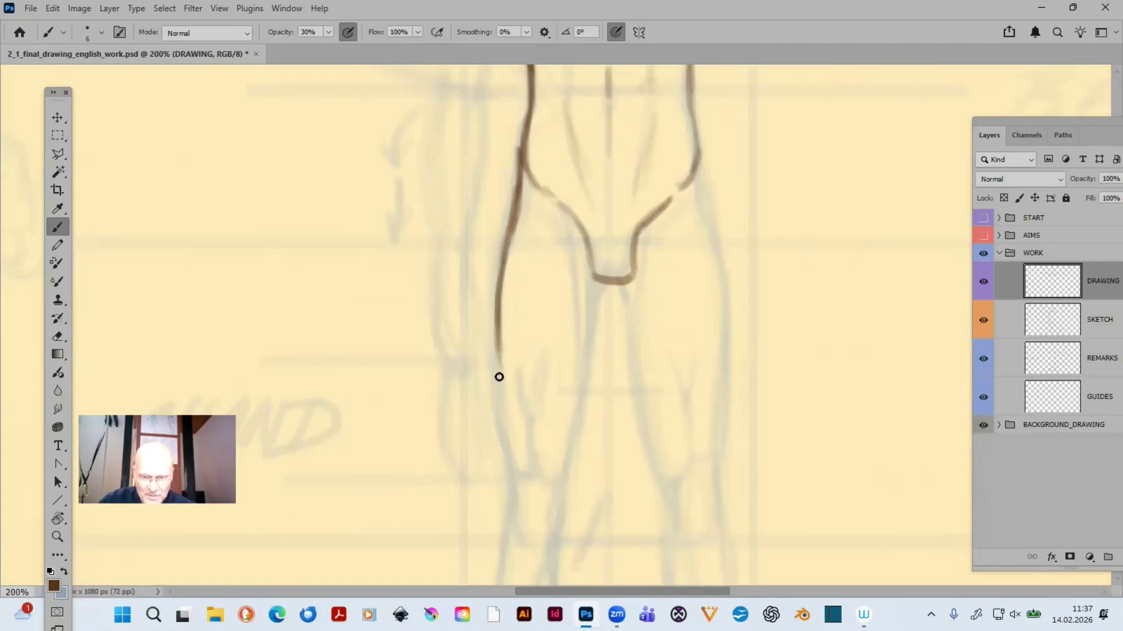
pyautogui.moveTo(497, 326); pyautogui.dragTo(506, 406)
pyautogui.moveTo(501, 331); pyautogui.dragTo(509, 420)
pyautogui.moveTo(498, 362); pyautogui.dragTo(513, 447)
pyautogui.moveTo(502, 384); pyautogui.dragTo(511, 476)
pyautogui.moveTo(504, 414); pyautogui.dragTo(506, 302)
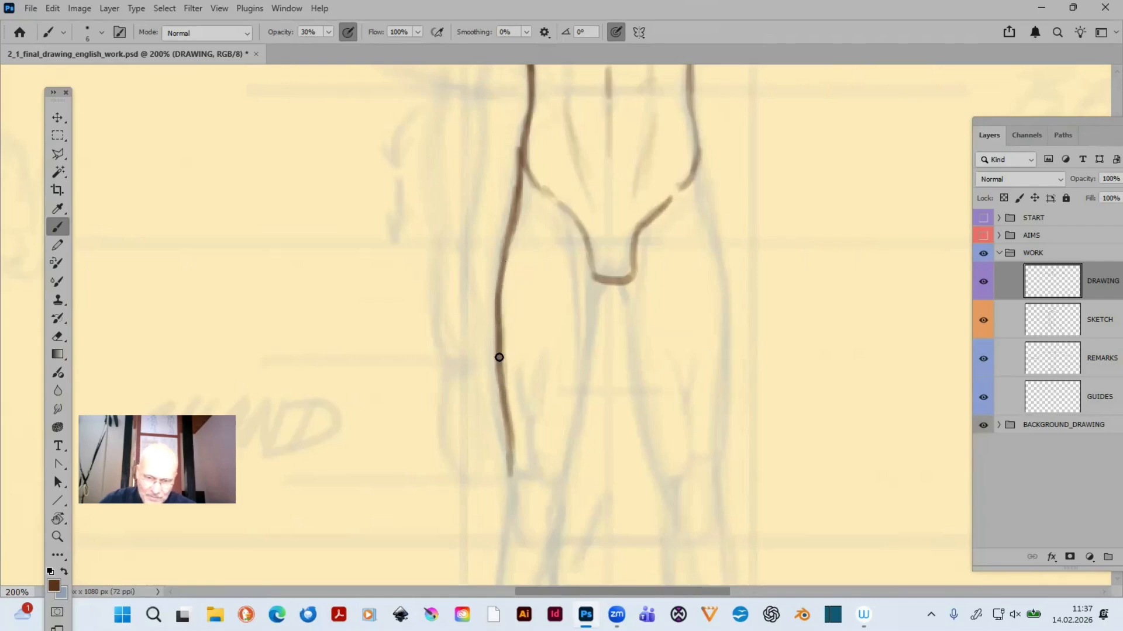
pyautogui.moveTo(499, 357); pyautogui.dragTo(508, 461)
pyautogui.moveTo(505, 421); pyautogui.dragTo(512, 476)
pyautogui.moveTo(504, 400)
pyautogui.mouseDown()
pyautogui.moveTo(507, 419)
pyautogui.moveTo(504, 279)
pyautogui.mouseUp()
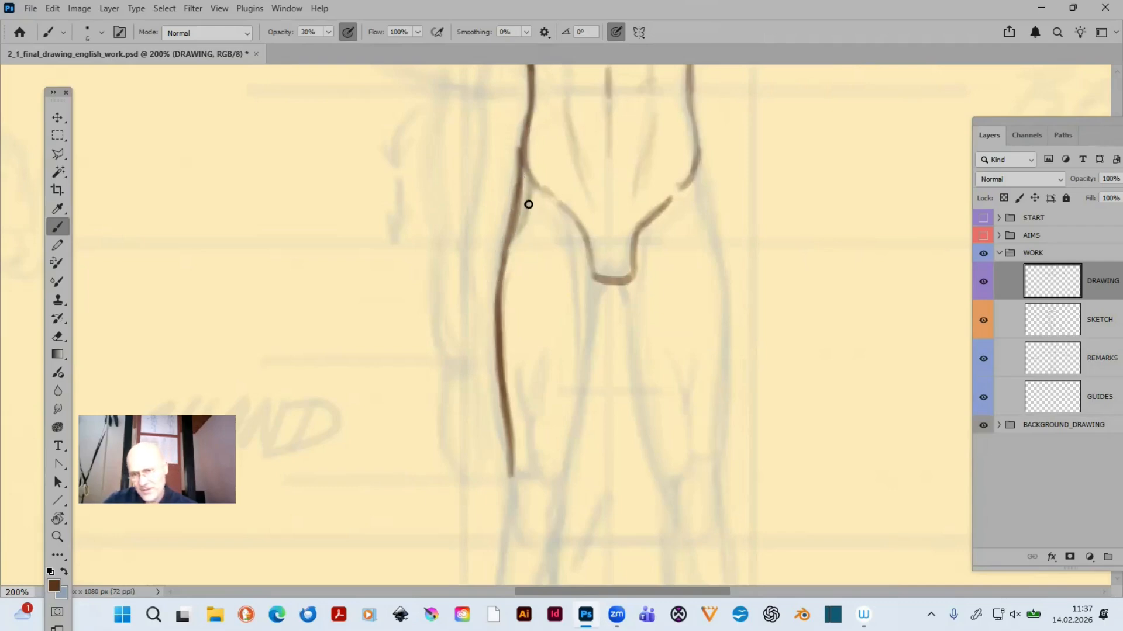
# - Lightly trace the muscle lines inside the left-hand thigh, including the forked line above the knee and the short strokes at the kneecap's upper edge
pyautogui.moveTo(525, 199); pyautogui.dragTo(498, 290)
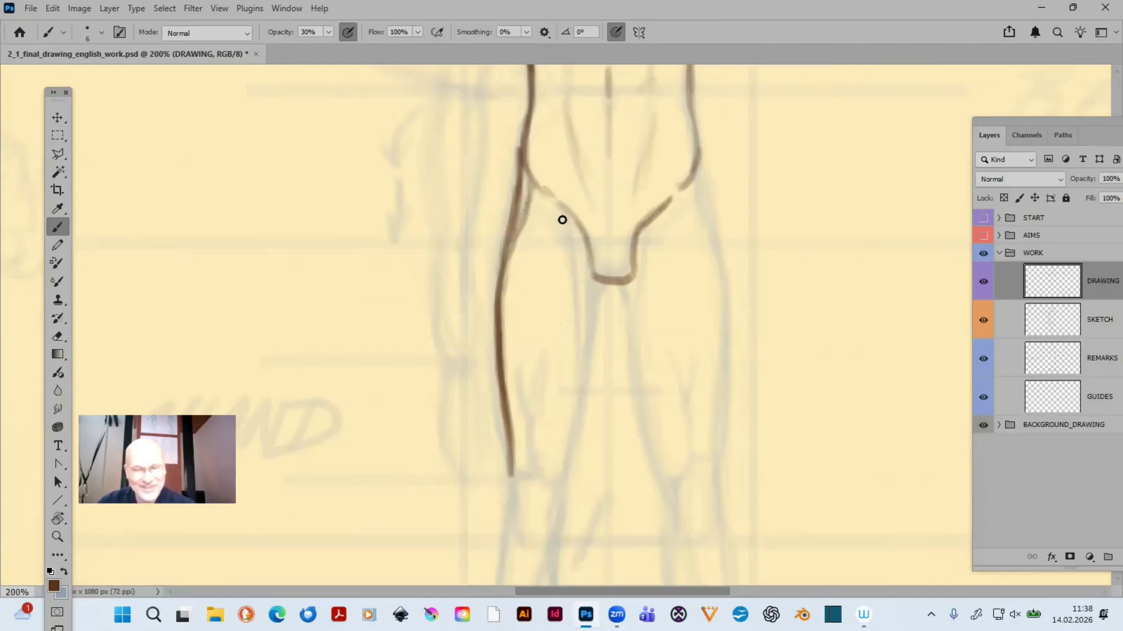
pyautogui.moveTo(570, 235); pyautogui.dragTo(582, 355)
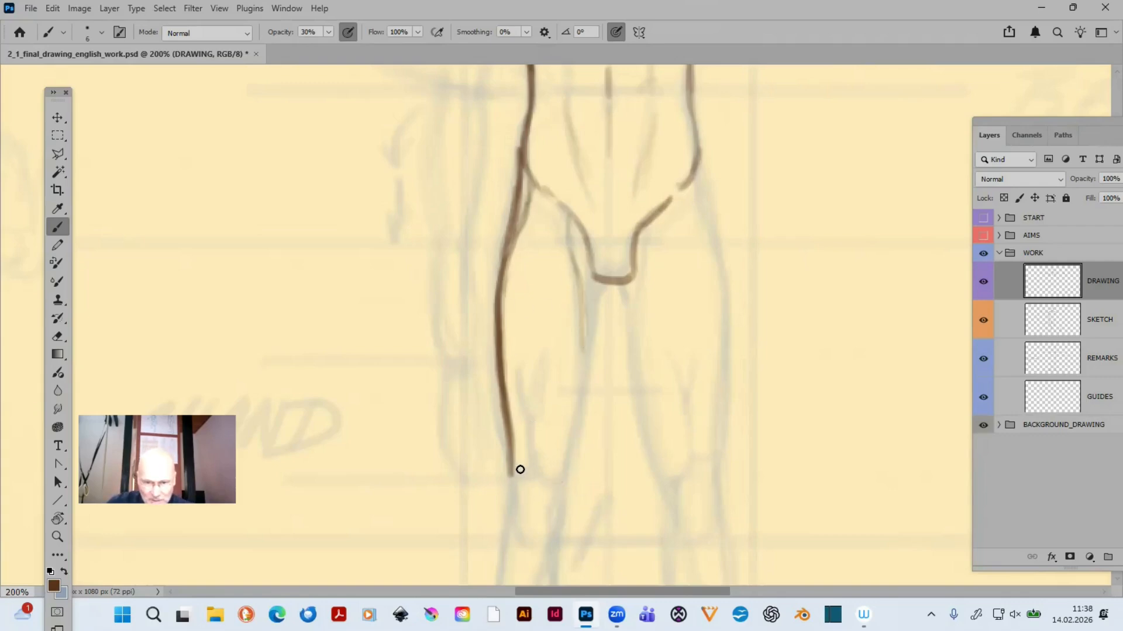
pyautogui.moveTo(520, 470); pyautogui.dragTo(534, 476)
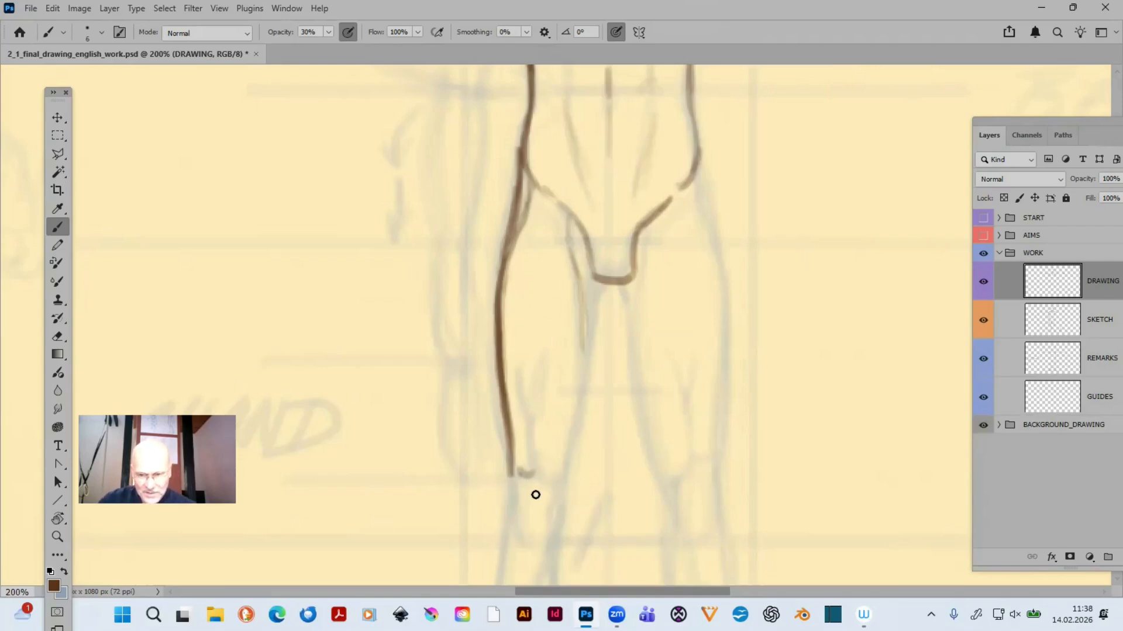
pyautogui.moveTo(540, 475); pyautogui.dragTo(557, 483)
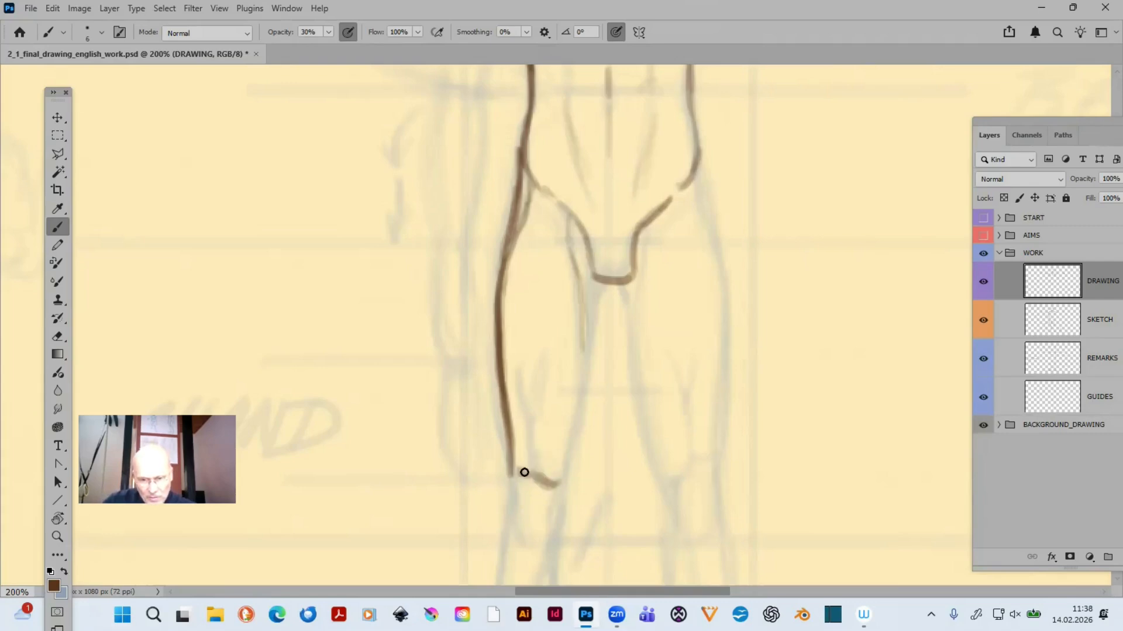
pyautogui.moveTo(532, 419)
pyautogui.mouseDown()
pyautogui.moveTo(536, 489)
pyautogui.moveTo(546, 488)
pyautogui.mouseUp()
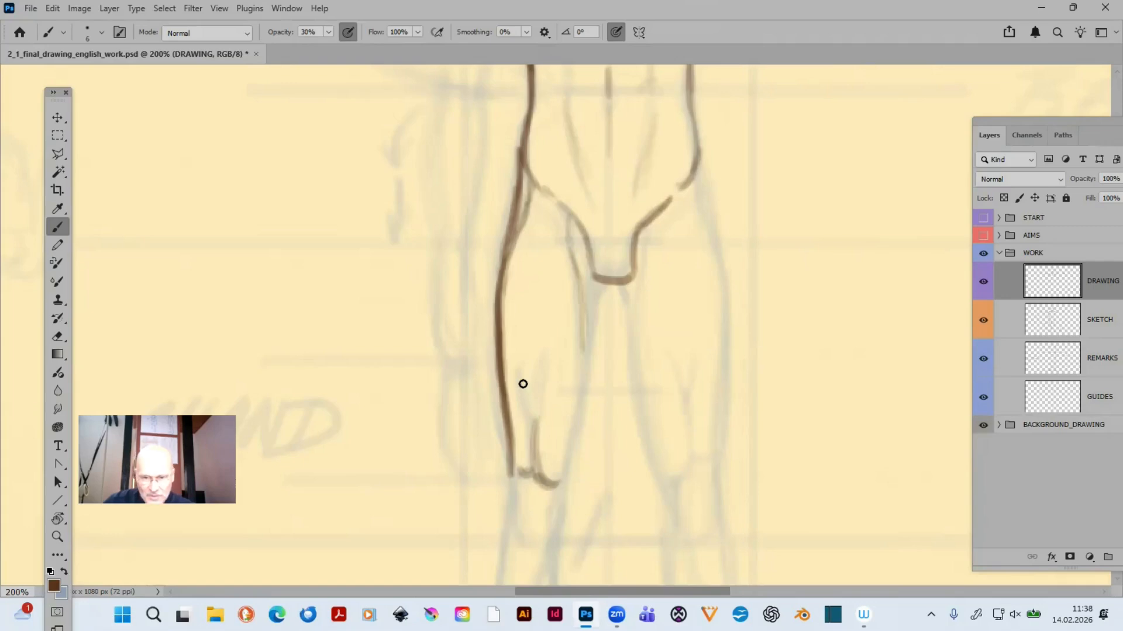
pyautogui.moveTo(522, 370); pyautogui.dragTo(538, 419)
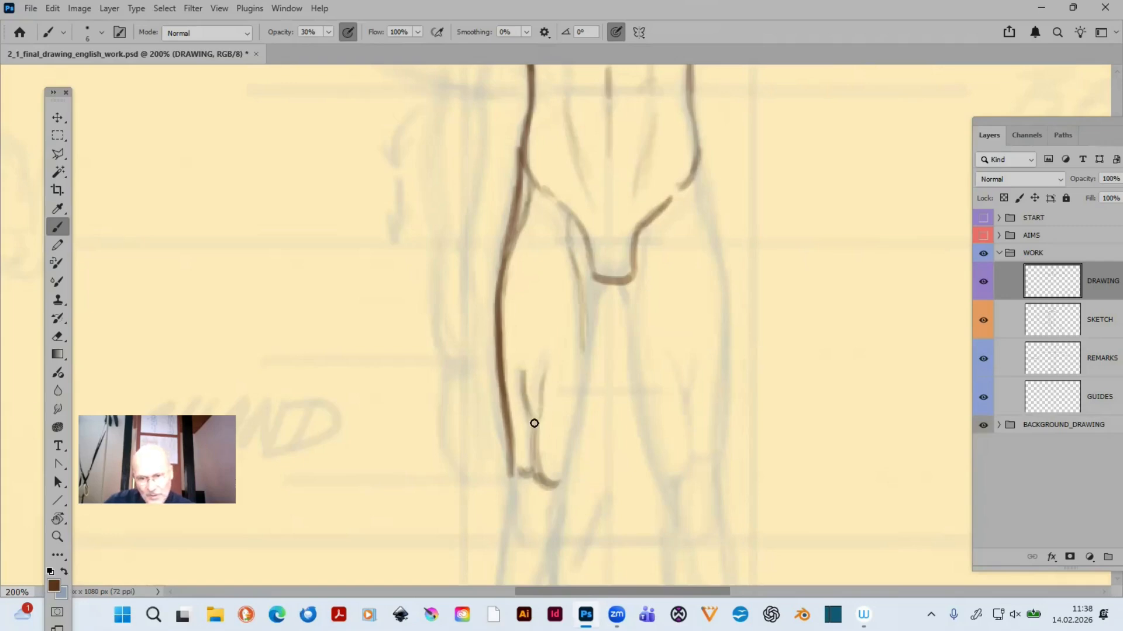
pyautogui.moveTo(545, 374); pyautogui.dragTo(536, 418)
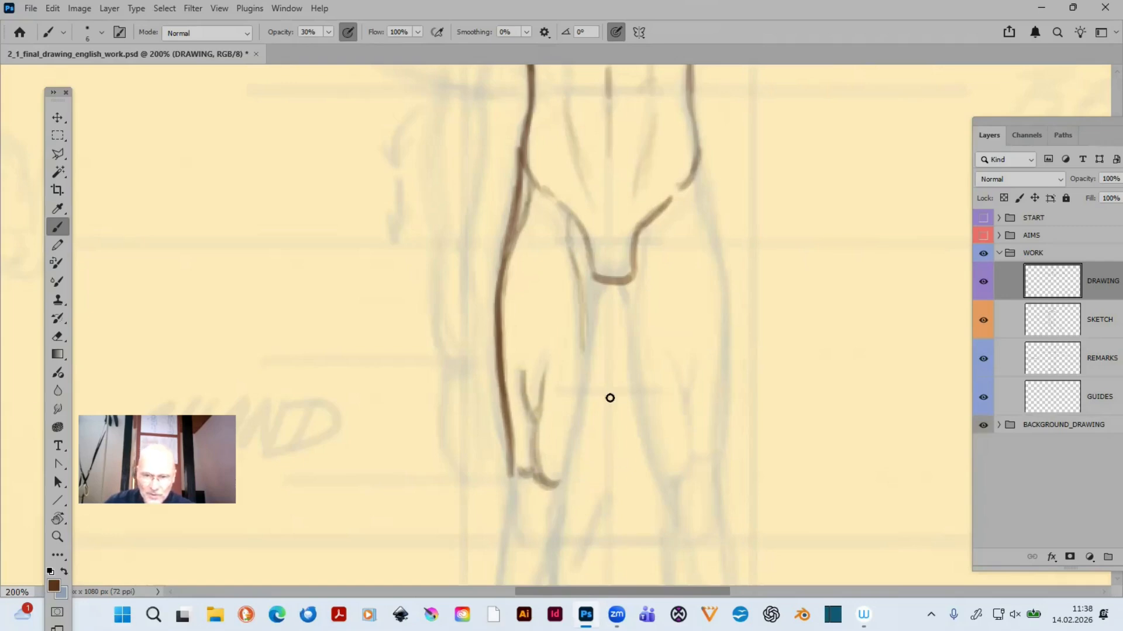
# - Trace the left-hand thigh's inner contour between the knee and the crotch, strengthening its upper part with overlapping strokes
pyautogui.moveTo(560, 482); pyautogui.dragTo(585, 373)
pyautogui.moveTo(583, 413)
pyautogui.mouseDown()
pyautogui.moveTo(582, 344)
pyautogui.moveTo(597, 340)
pyautogui.moveTo(583, 321)
pyautogui.moveTo(581, 388)
pyautogui.moveTo(583, 320)
pyautogui.mouseUp()
pyautogui.moveTo(583, 392); pyautogui.dragTo(585, 321)
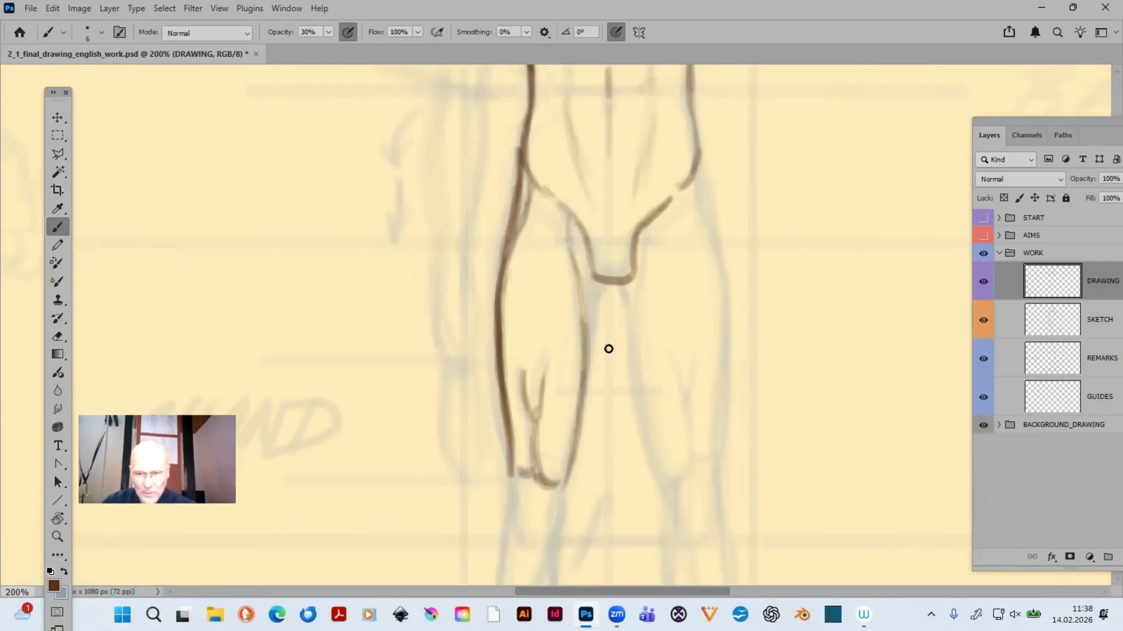
pyautogui.moveTo(526, 376); pyautogui.dragTo(503, 379)
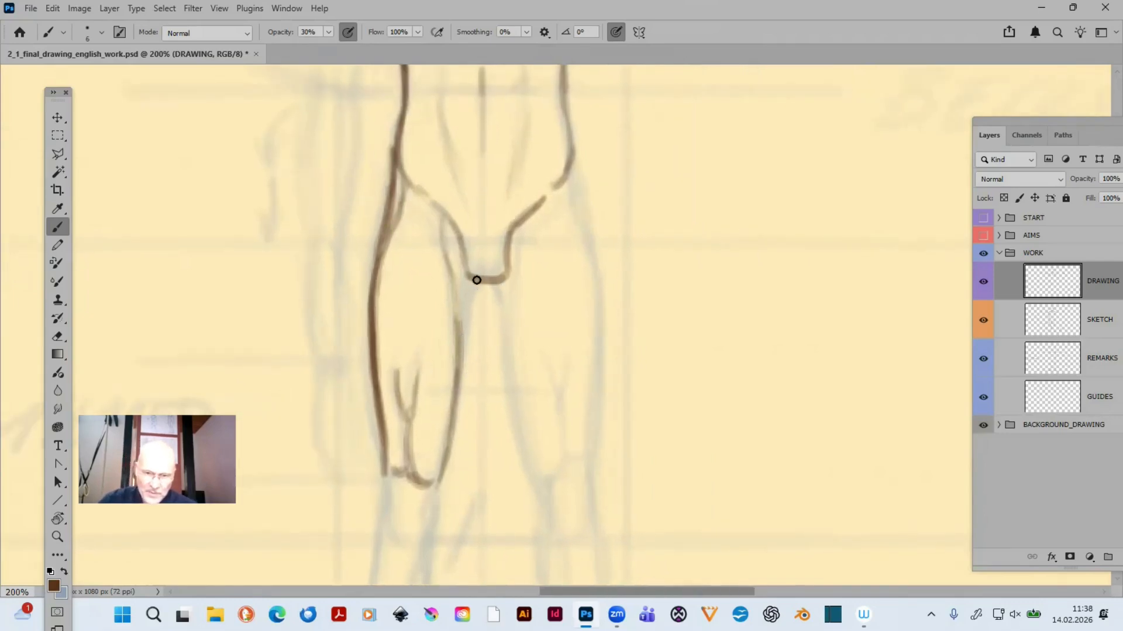
pyautogui.moveTo(466, 273); pyautogui.dragTo(461, 381)
pyautogui.moveTo(471, 326); pyautogui.dragTo(451, 409)
pyautogui.moveTo(461, 363); pyautogui.dragTo(460, 308)
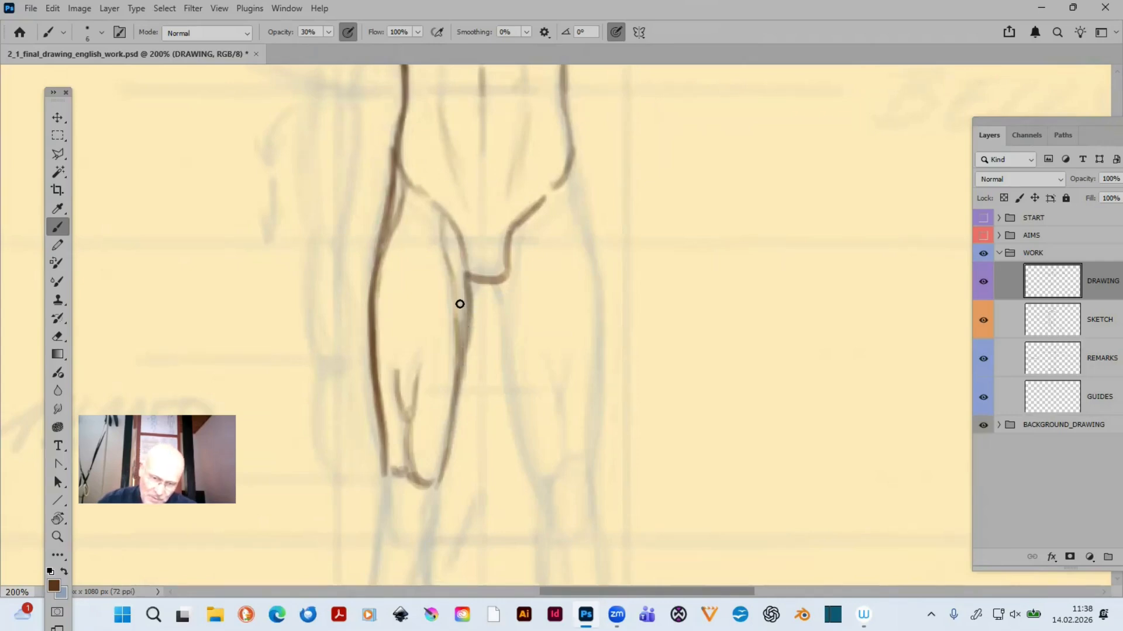
pyautogui.press('e')
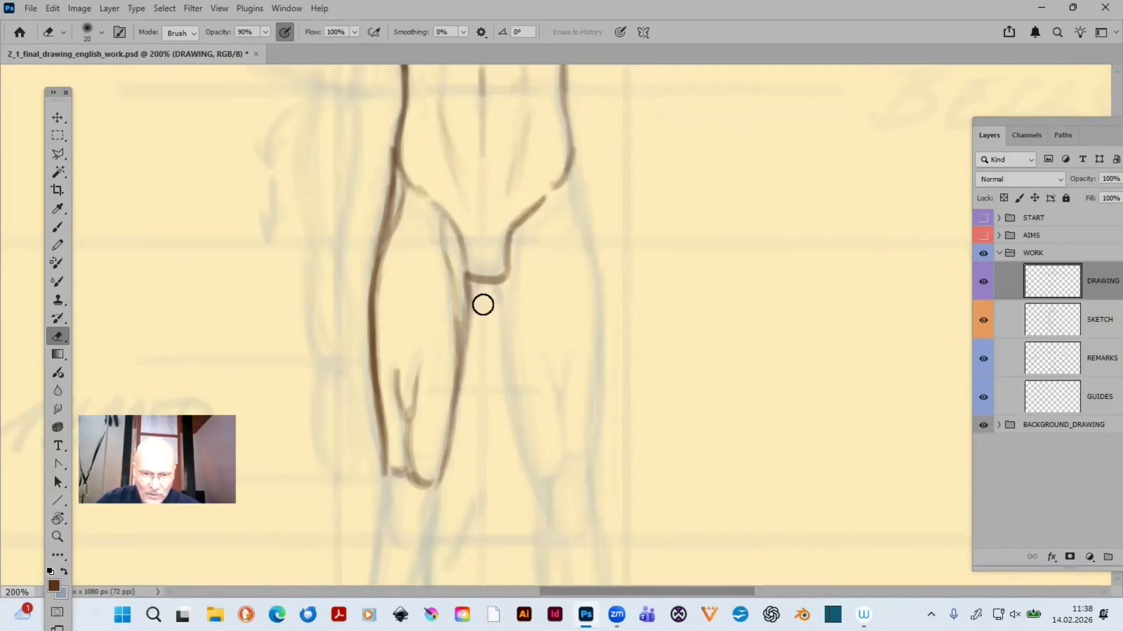
pyautogui.press('b')
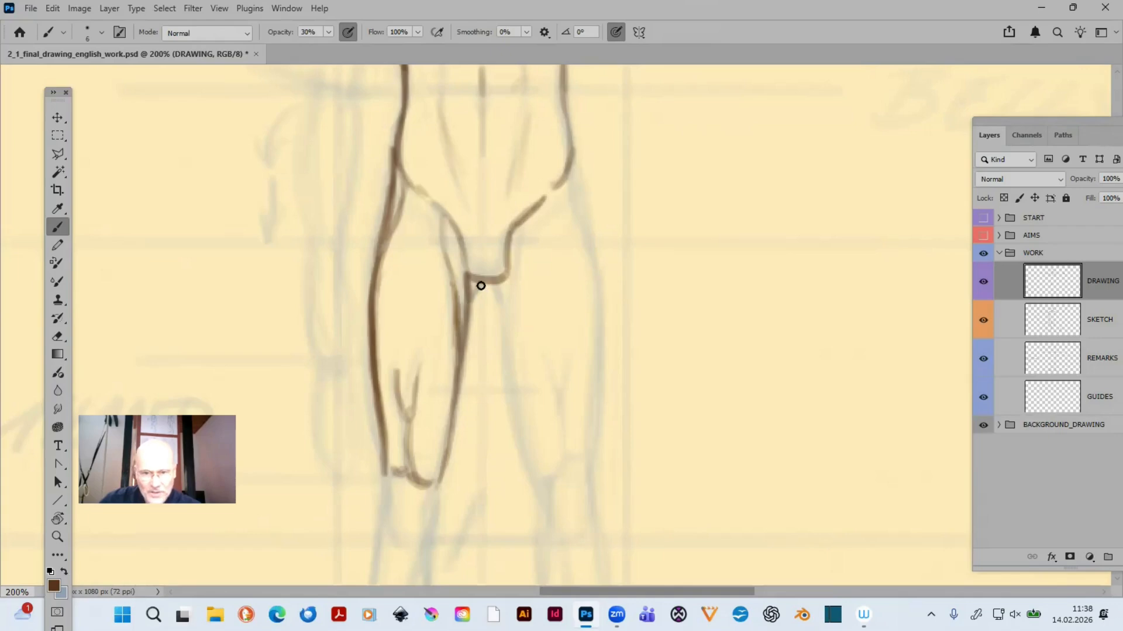
# - Trace the right-hand thigh's inner contour from the crotch to the knee, and add the light inner-thigh muscle line below the groin
pyautogui.moveTo(491, 285); pyautogui.dragTo(509, 384)
pyautogui.moveTo(502, 321); pyautogui.dragTo(524, 448)
pyautogui.moveTo(512, 377); pyautogui.dragTo(534, 473)
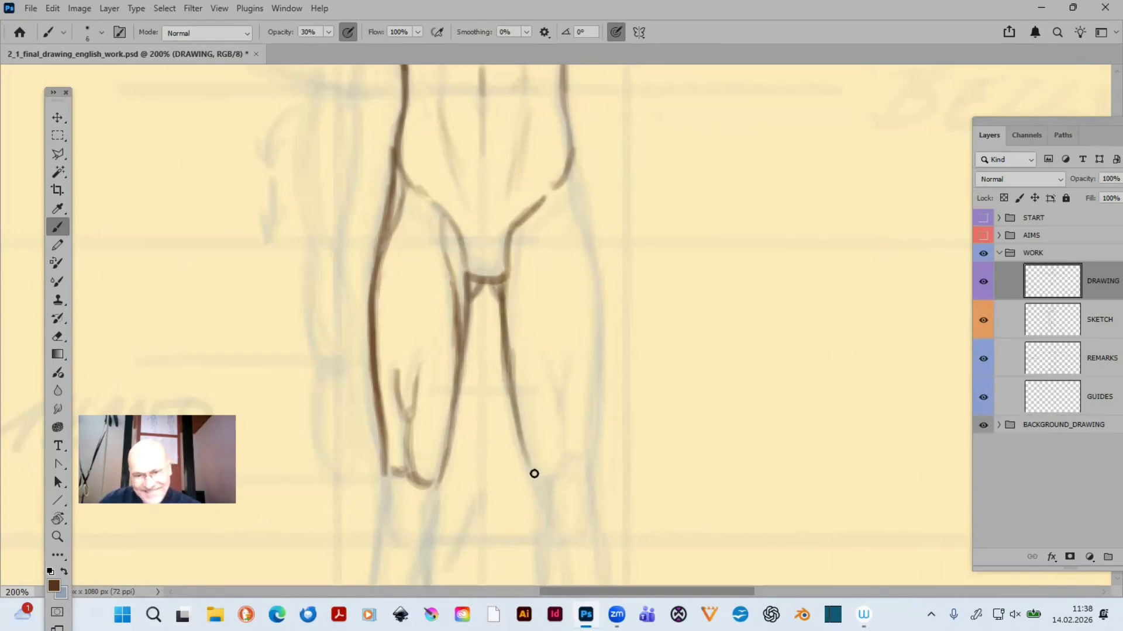
pyautogui.moveTo(523, 429); pyautogui.dragTo(533, 481)
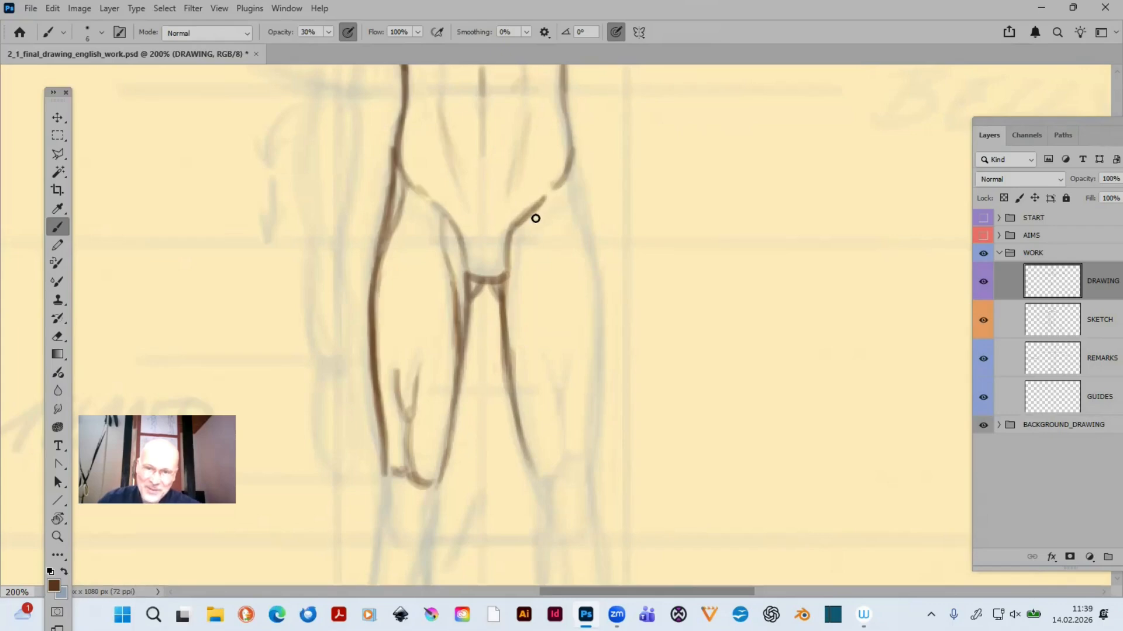
pyautogui.moveTo(533, 210); pyautogui.dragTo(509, 302)
pyautogui.moveTo(531, 235)
pyautogui.mouseDown()
pyautogui.moveTo(511, 310)
pyautogui.moveTo(519, 269)
pyautogui.mouseUp()
pyautogui.moveTo(531, 216); pyautogui.dragTo(513, 296)
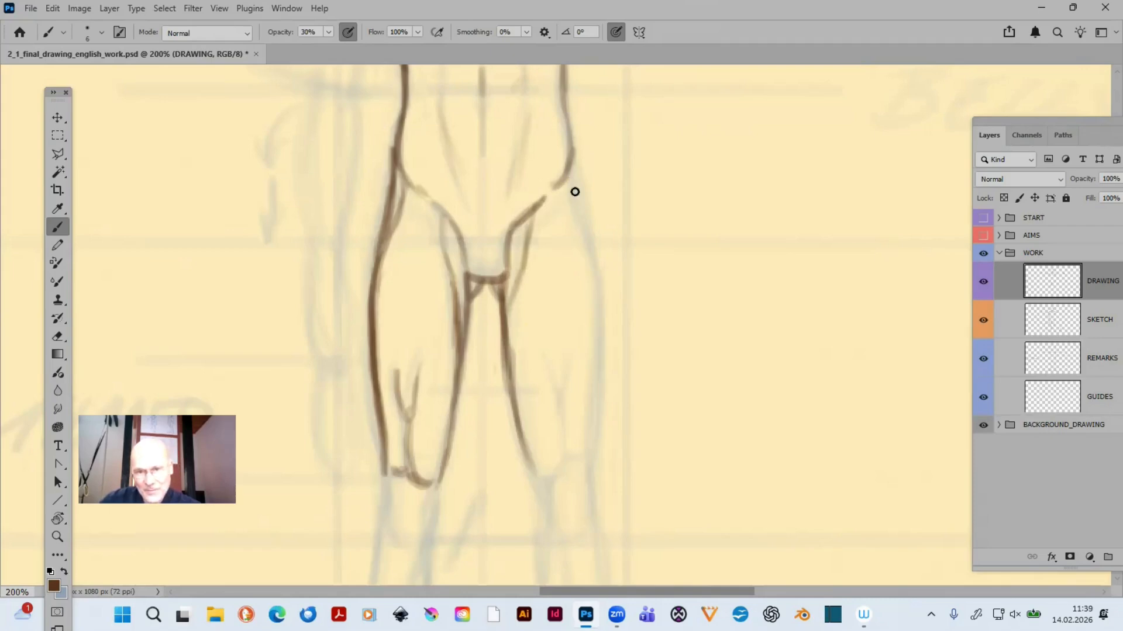
# - Trace the right-hand thigh's outer contour from the hip down to the knee, using overlapping strokes
pyautogui.moveTo(570, 166); pyautogui.dragTo(596, 263)
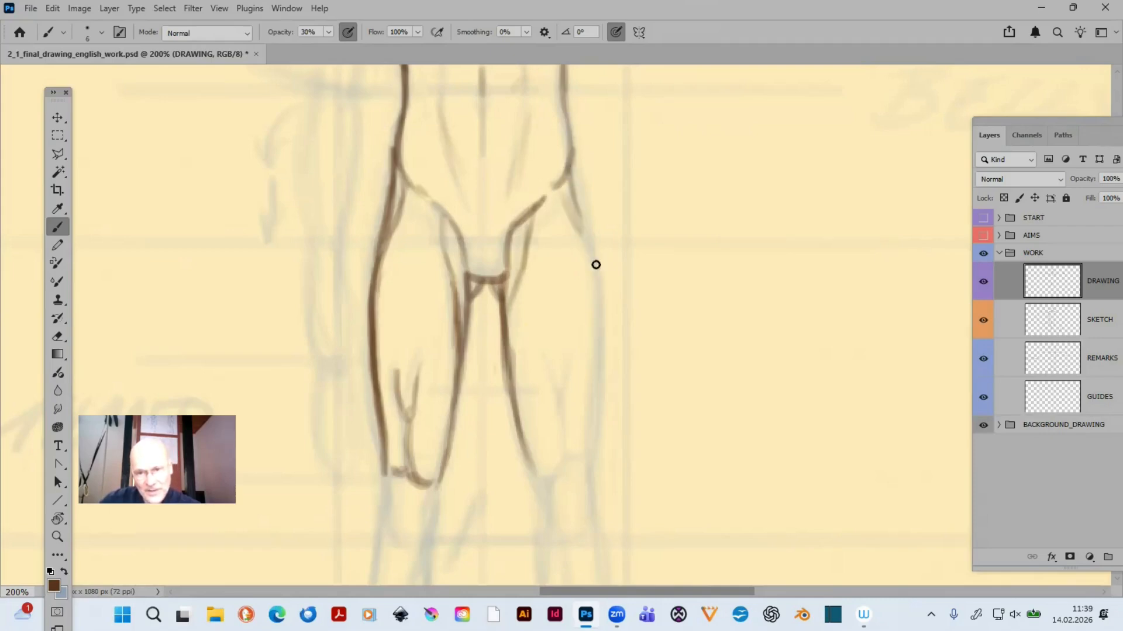
pyautogui.moveTo(572, 191)
pyautogui.mouseDown()
pyautogui.moveTo(593, 304)
pyautogui.moveTo(601, 283)
pyautogui.moveTo(600, 331)
pyautogui.mouseUp()
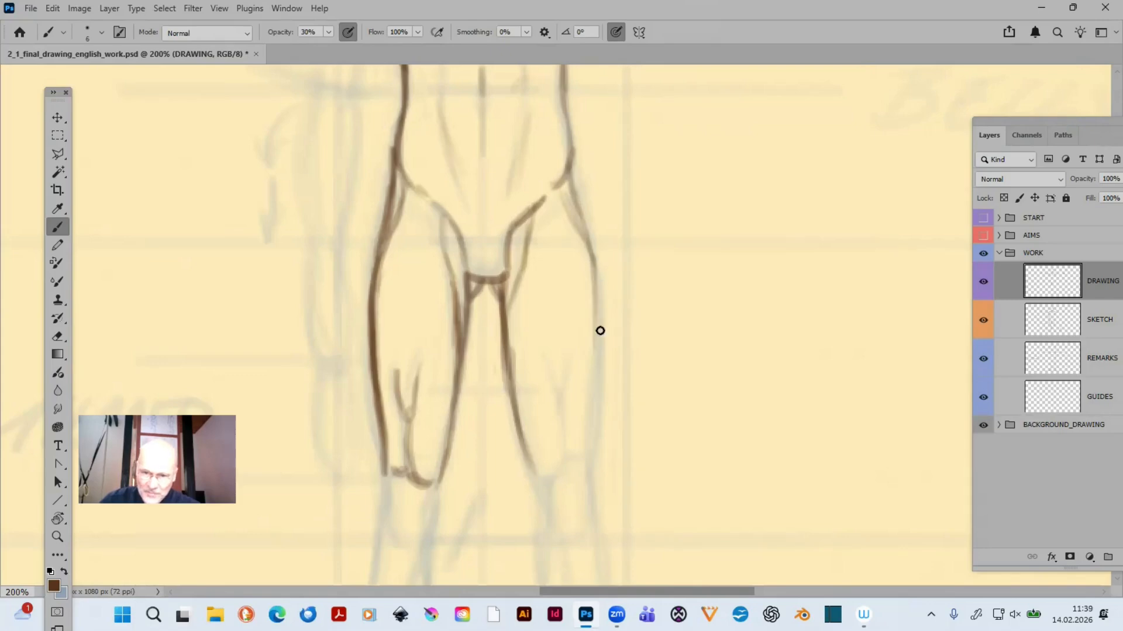
pyautogui.moveTo(600, 290); pyautogui.dragTo(594, 393)
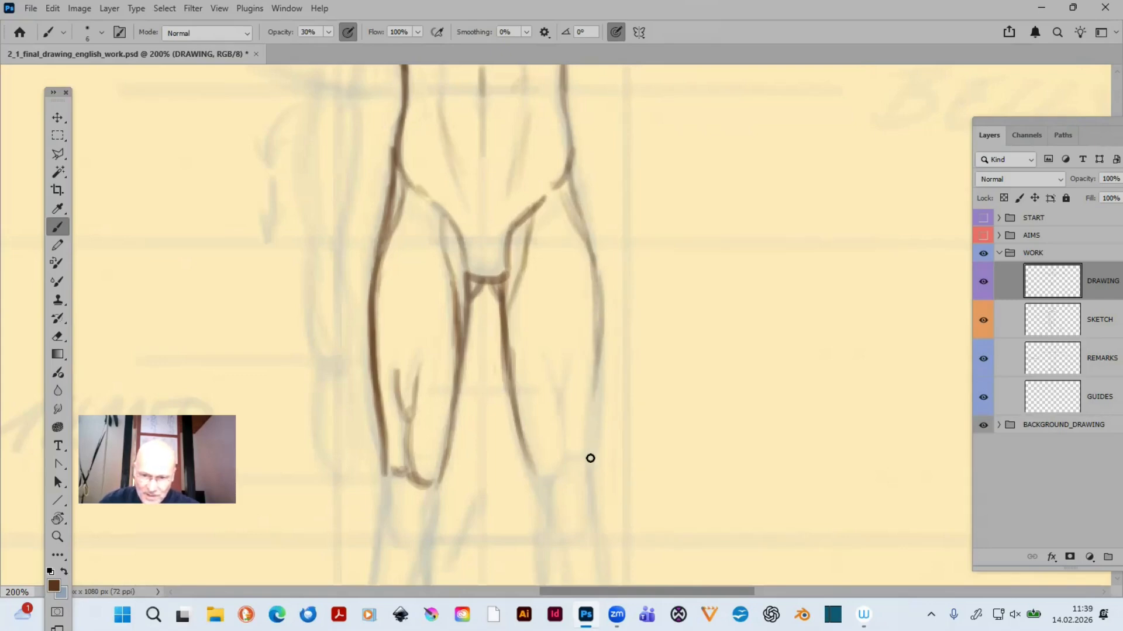
pyautogui.moveTo(595, 351); pyautogui.dragTo(587, 456)
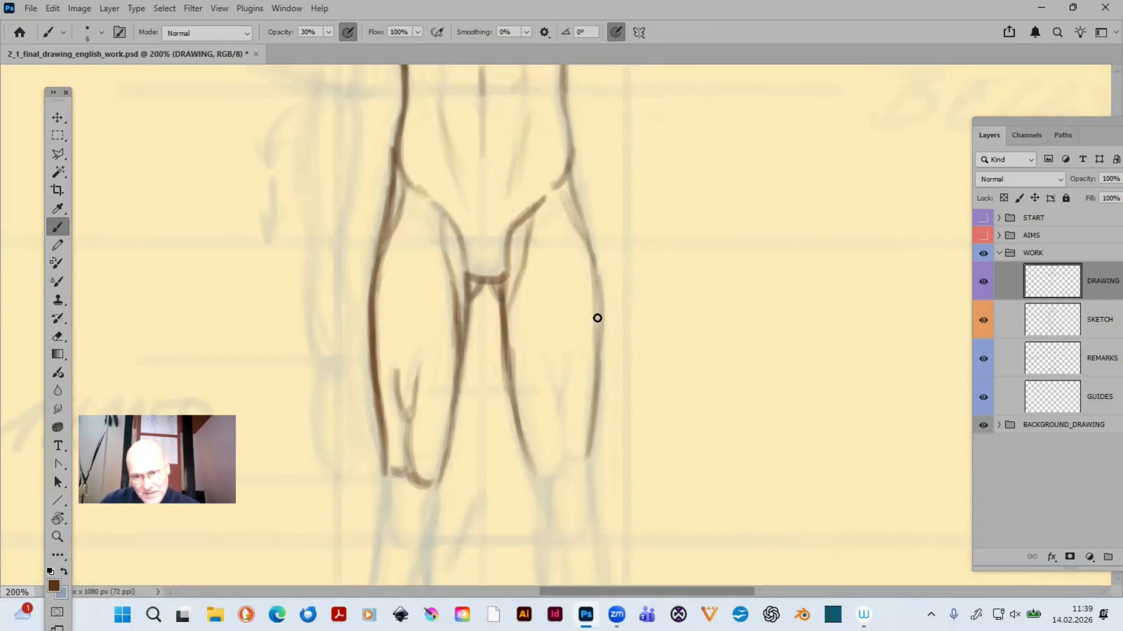
pyautogui.moveTo(596, 281); pyautogui.dragTo(598, 353)
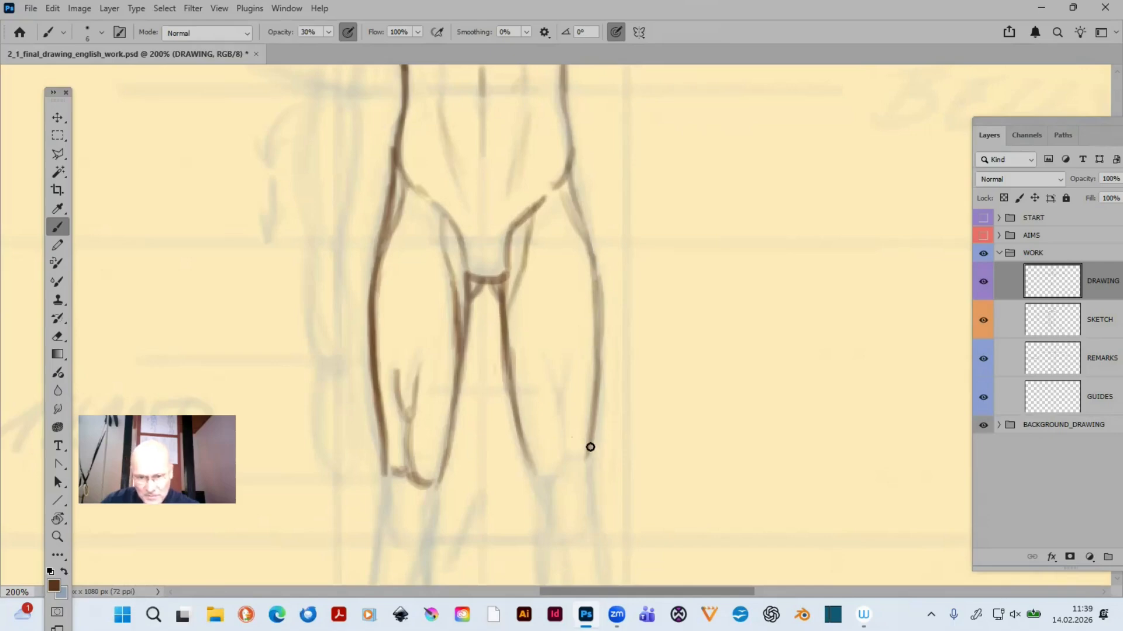
pyautogui.moveTo(593, 406); pyautogui.dragTo(588, 497)
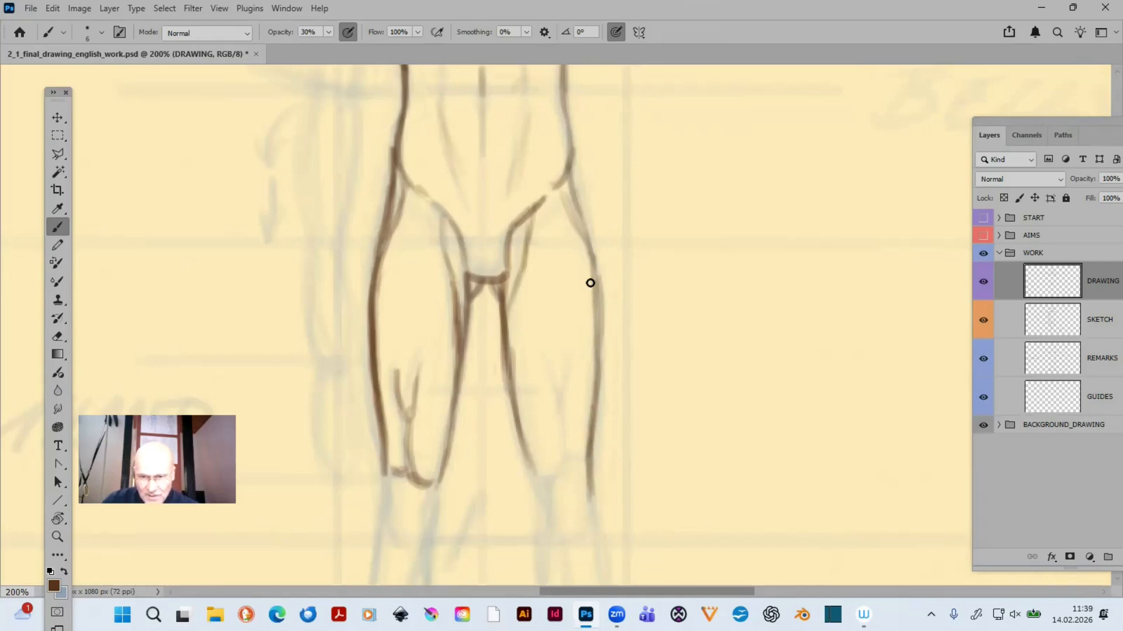
pyautogui.moveTo(596, 265); pyautogui.dragTo(593, 333)
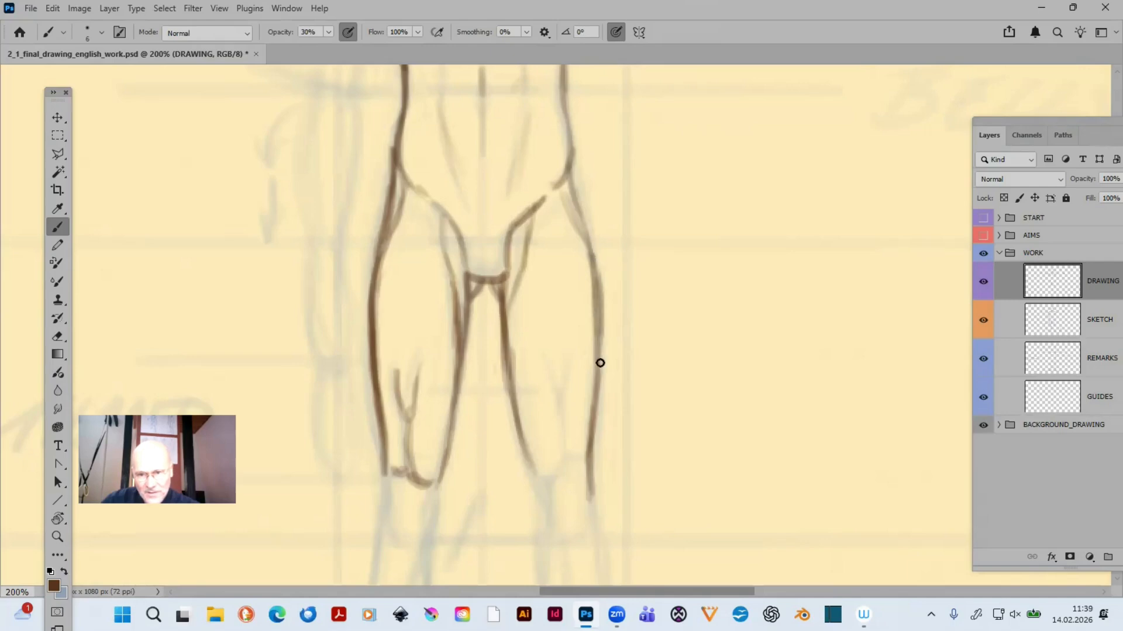
# - Trace the muscle lines above the right-hand knee and the short strokes marking the kneecap's upper edge
pyautogui.moveTo(612, 508)
pyautogui.mouseDown()
pyautogui.moveTo(697, 300)
pyautogui.moveTo(679, 369)
pyautogui.moveTo(639, 377)
pyautogui.mouseUp()
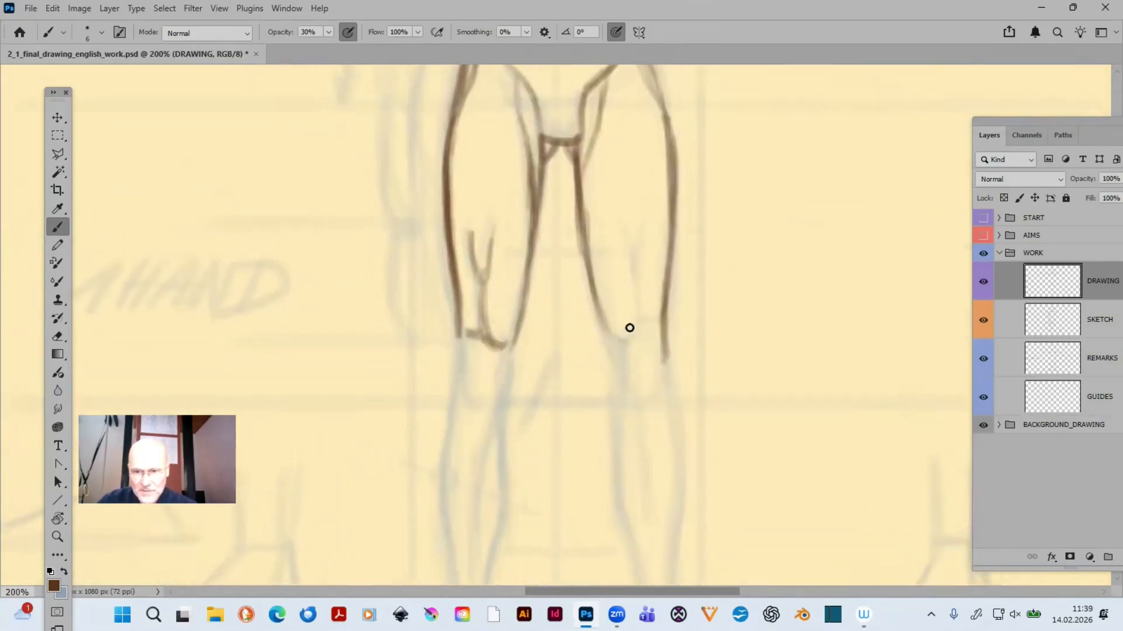
pyautogui.moveTo(629, 334); pyautogui.dragTo(614, 338)
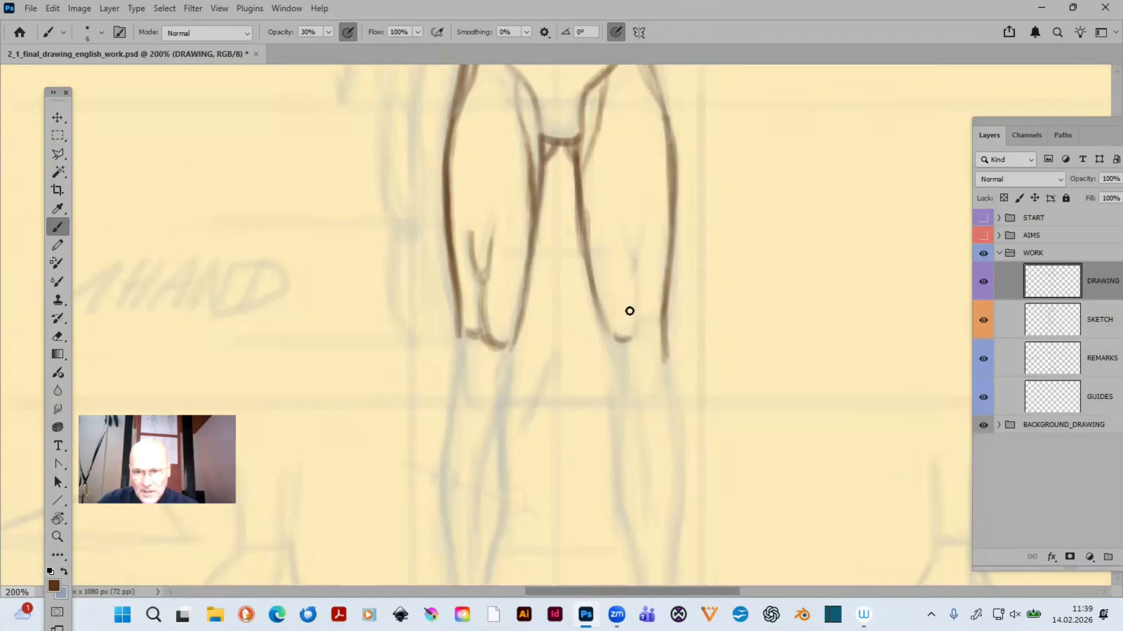
pyautogui.moveTo(635, 261); pyautogui.dragTo(632, 331)
pyautogui.moveTo(642, 230)
pyautogui.mouseDown()
pyautogui.moveTo(638, 270)
pyautogui.moveTo(638, 231)
pyautogui.moveTo(635, 322)
pyautogui.moveTo(662, 356)
pyautogui.moveTo(646, 327)
pyautogui.mouseUp()
# - Trace the sides of the left-hand kneecap and the outer contour from the knee down to the upper calf
pyautogui.press('space')
pyautogui.moveTo(560, 406); pyautogui.dragTo(591, 267)
pyautogui.moveTo(493, 209)
pyautogui.mouseDown()
pyautogui.moveTo(500, 264)
pyautogui.moveTo(490, 211)
pyautogui.moveTo(531, 214)
pyautogui.moveTo(528, 264)
pyautogui.mouseUp()
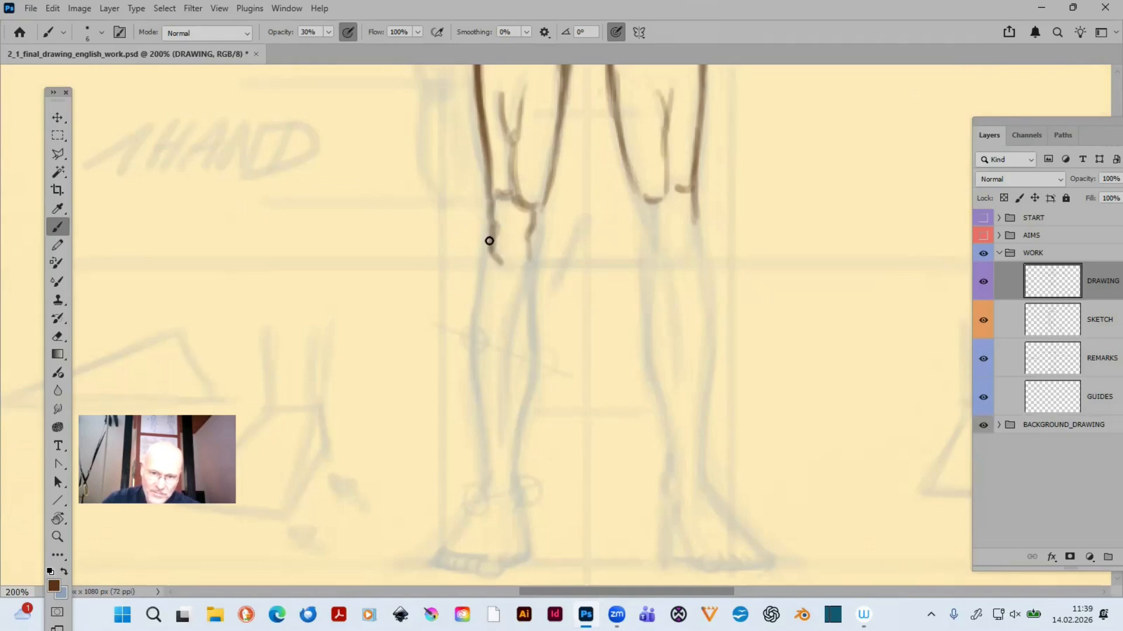
pyautogui.moveTo(486, 224); pyautogui.dragTo(475, 325)
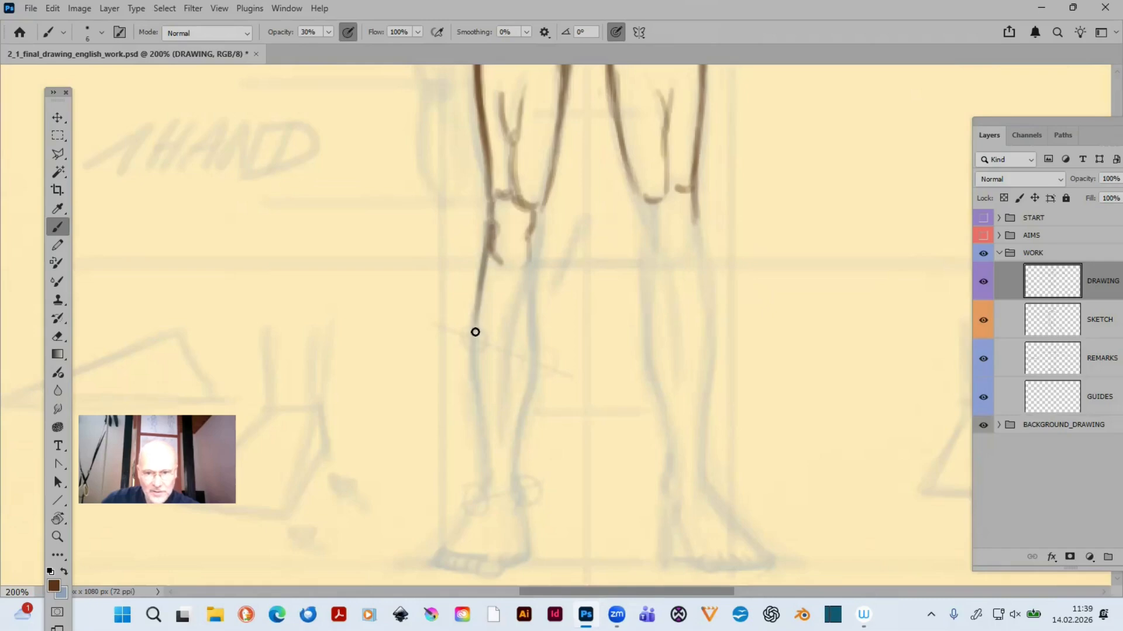
pyautogui.moveTo(480, 276); pyautogui.dragTo(475, 322)
pyautogui.moveTo(489, 197); pyautogui.dragTo(491, 239)
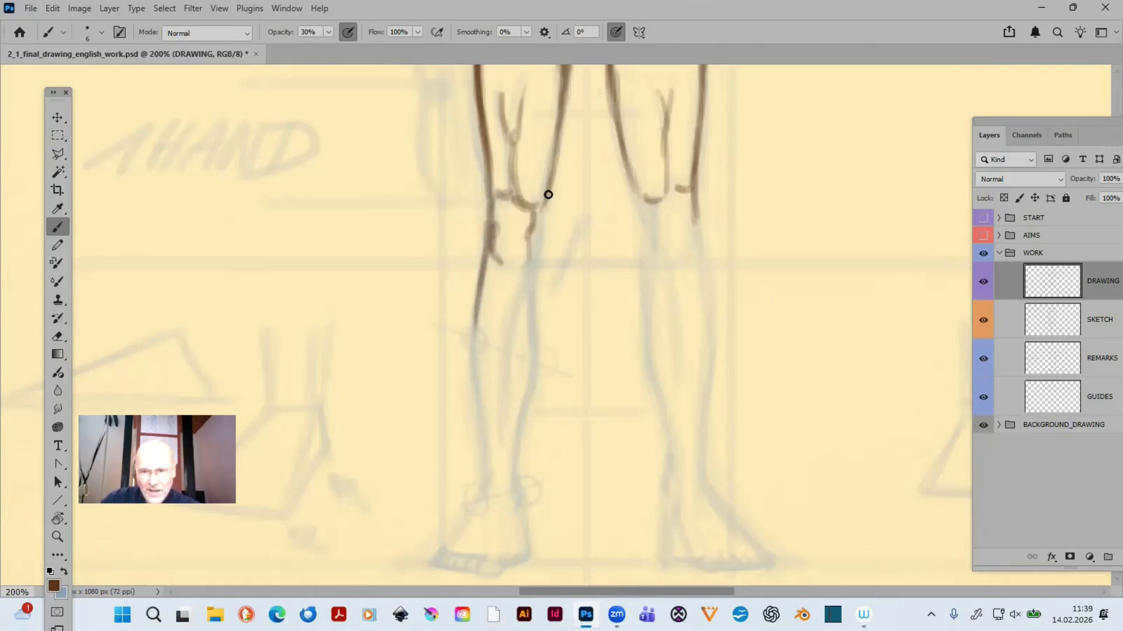
# - Trace the inner contour of the left-hand knee from the lower thigh to just below the kneecap with overlapping strokes
pyautogui.moveTo(552, 176); pyautogui.dragTo(531, 284)
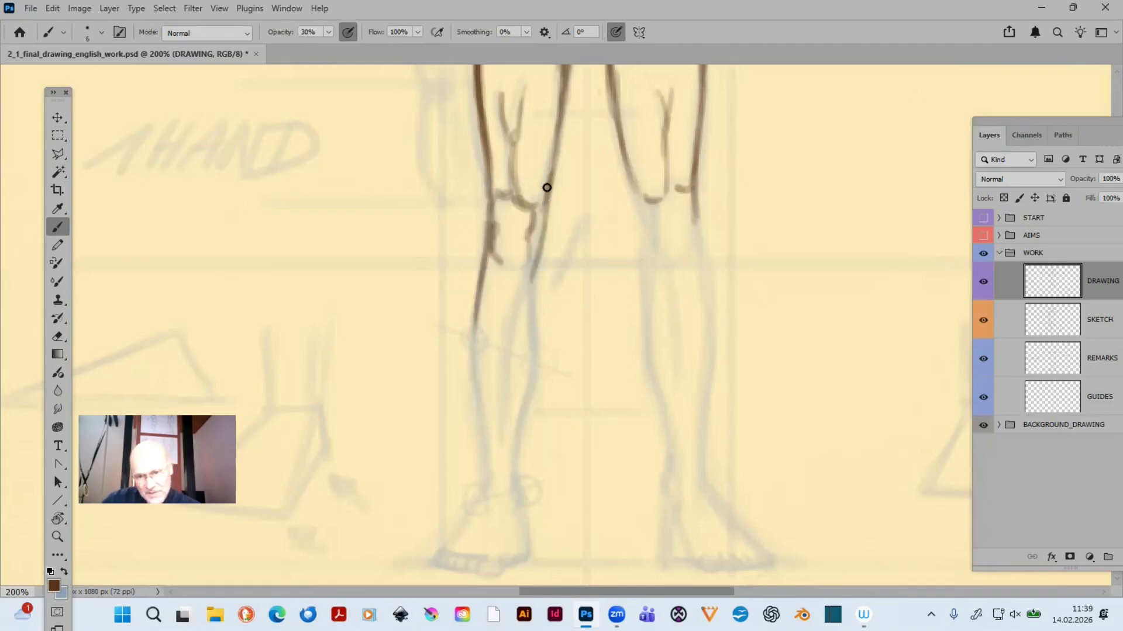
pyautogui.moveTo(546, 185); pyautogui.dragTo(527, 296)
pyautogui.moveTo(554, 175); pyautogui.dragTo(529, 279)
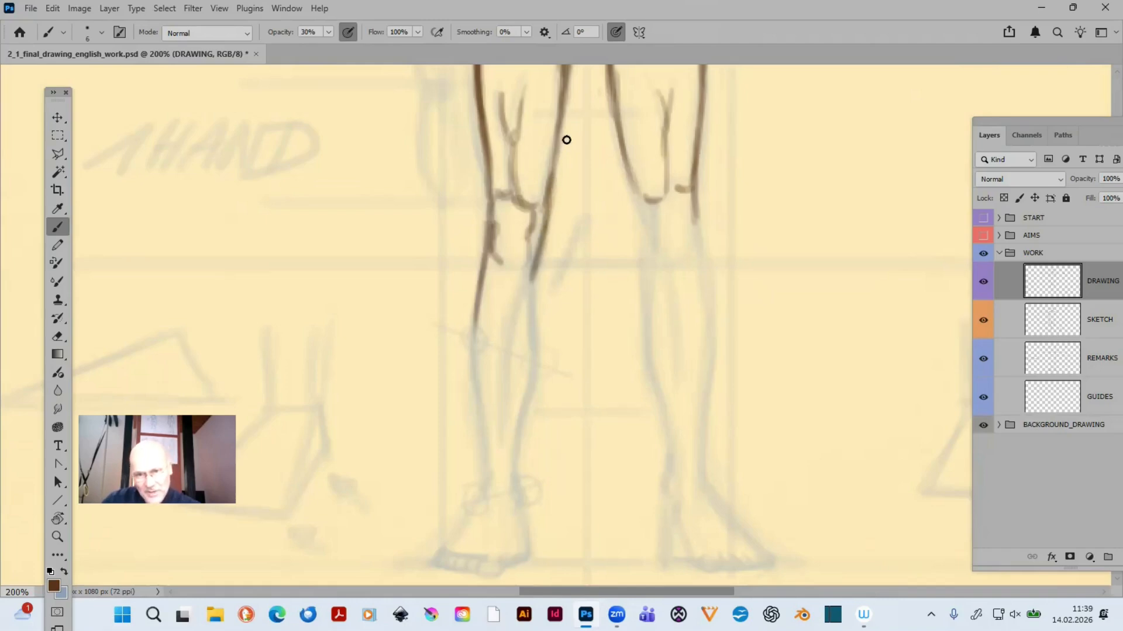
pyautogui.moveTo(561, 144); pyautogui.dragTo(534, 300)
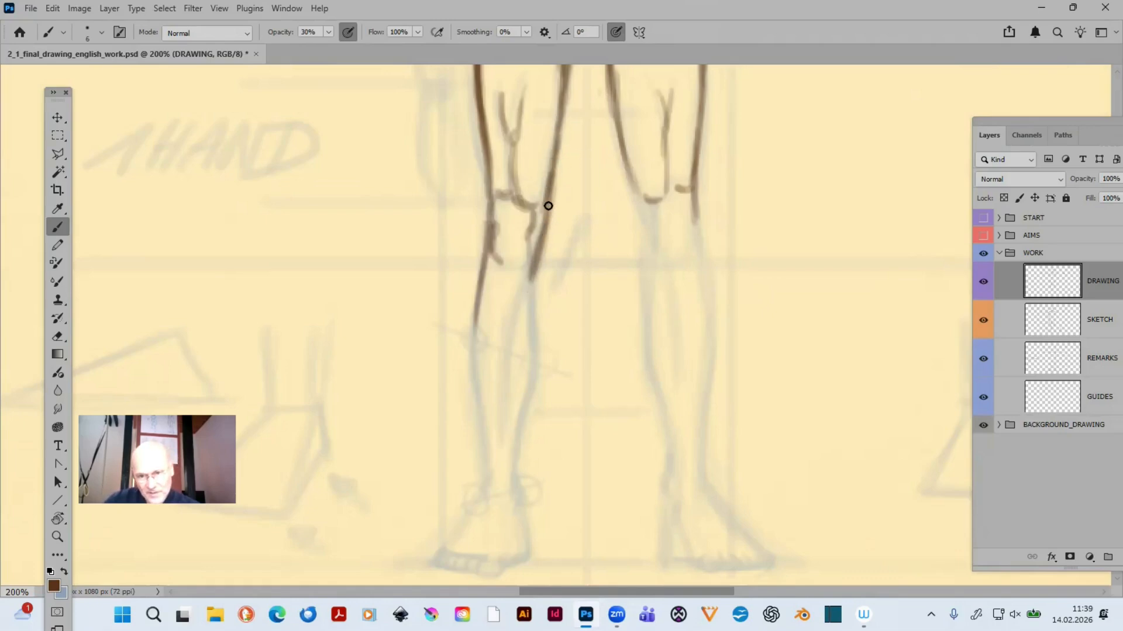
pyautogui.moveTo(454, 281)
pyautogui.mouseDown()
pyautogui.moveTo(393, 288)
pyautogui.moveTo(419, 303)
pyautogui.mouseUp()
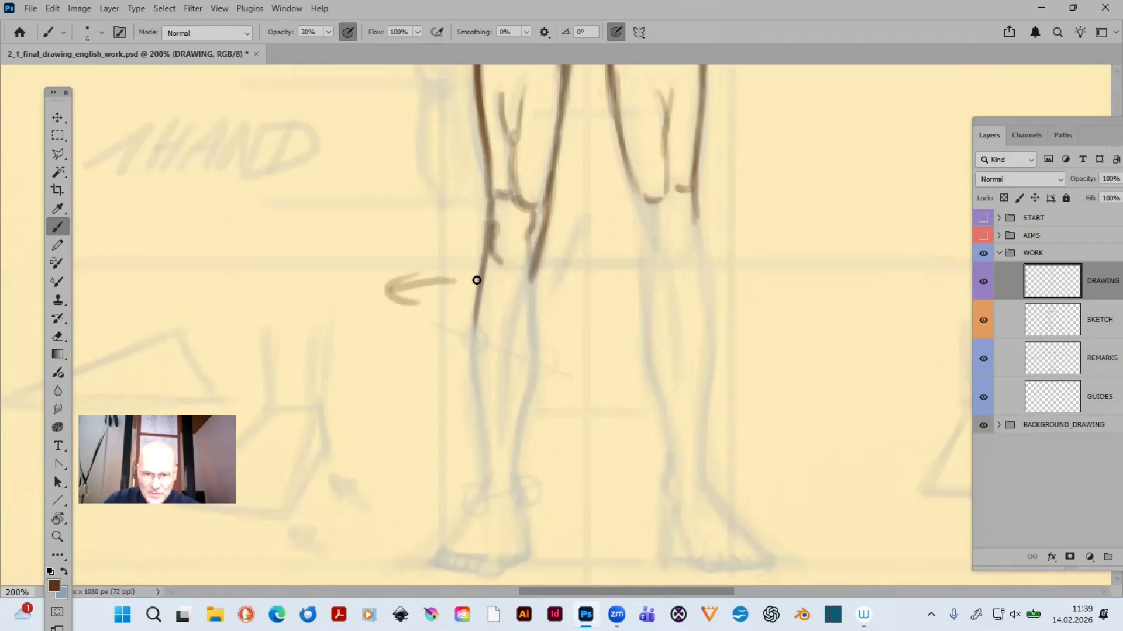
pyautogui.hotkey('ctrl', 'z')
pyautogui.hotkey('ctrl', 'z')
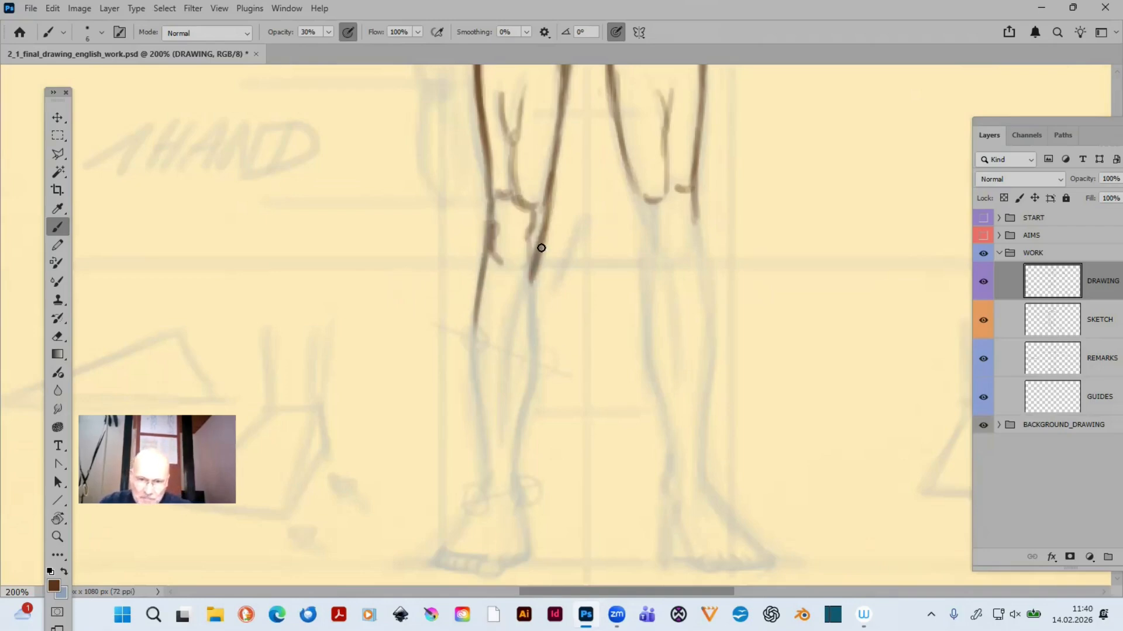
# - Trace the inner contour of the left-hand lower leg from below the knee down to the ankle with overlapping strokes
pyautogui.moveTo(534, 254); pyautogui.dragTo(529, 399)
pyautogui.moveTo(538, 358); pyautogui.dragTo(515, 477)
pyautogui.moveTo(522, 437); pyautogui.dragTo(517, 485)
pyautogui.moveTo(537, 363); pyautogui.dragTo(527, 407)
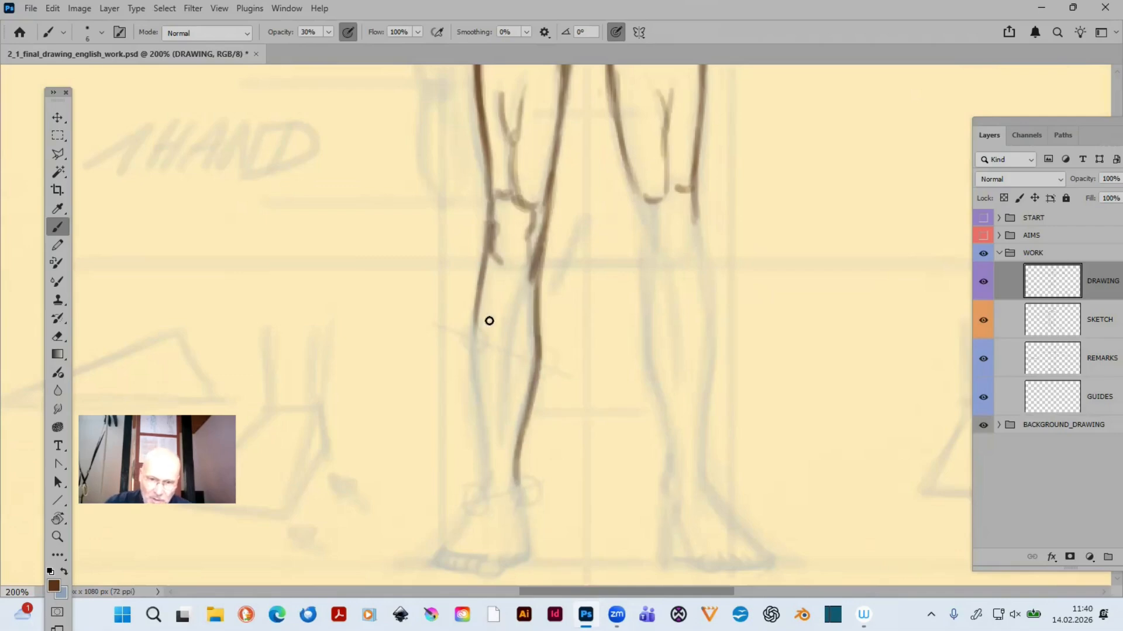
# - Trace the outer contour of the left-hand lower leg from the upper calf down to the ankle with overlapping strokes
pyautogui.moveTo(485, 256); pyautogui.dragTo(475, 339)
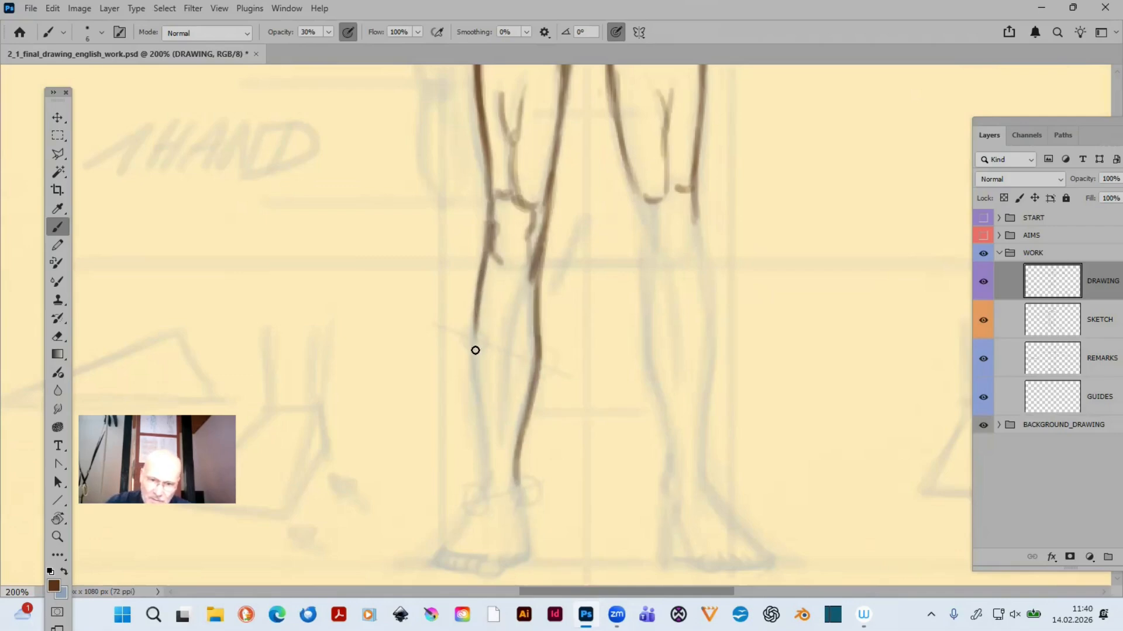
pyautogui.moveTo(483, 282)
pyautogui.mouseDown()
pyautogui.moveTo(465, 393)
pyautogui.moveTo(477, 311)
pyautogui.moveTo(482, 439)
pyautogui.mouseUp()
pyautogui.moveTo(475, 342)
pyautogui.mouseDown()
pyautogui.moveTo(489, 450)
pyautogui.moveTo(475, 366)
pyautogui.moveTo(479, 462)
pyautogui.mouseUp()
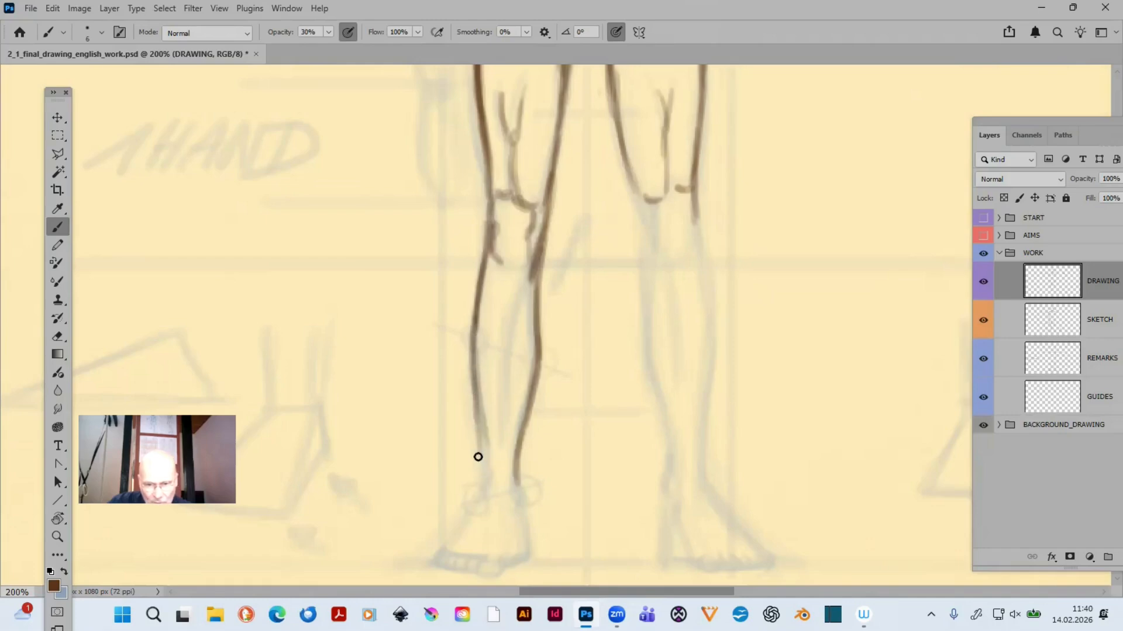
pyautogui.moveTo(477, 384); pyautogui.dragTo(483, 476)
pyautogui.moveTo(475, 414); pyautogui.dragTo(483, 485)
# - Trace the curved muscle line inside the left-hand lower leg from below the knee to mid-shin
pyautogui.moveTo(531, 268)
pyautogui.mouseDown()
pyautogui.moveTo(513, 296)
pyautogui.moveTo(515, 314)
pyautogui.moveTo(519, 289)
pyautogui.moveTo(507, 366)
pyautogui.mouseUp()
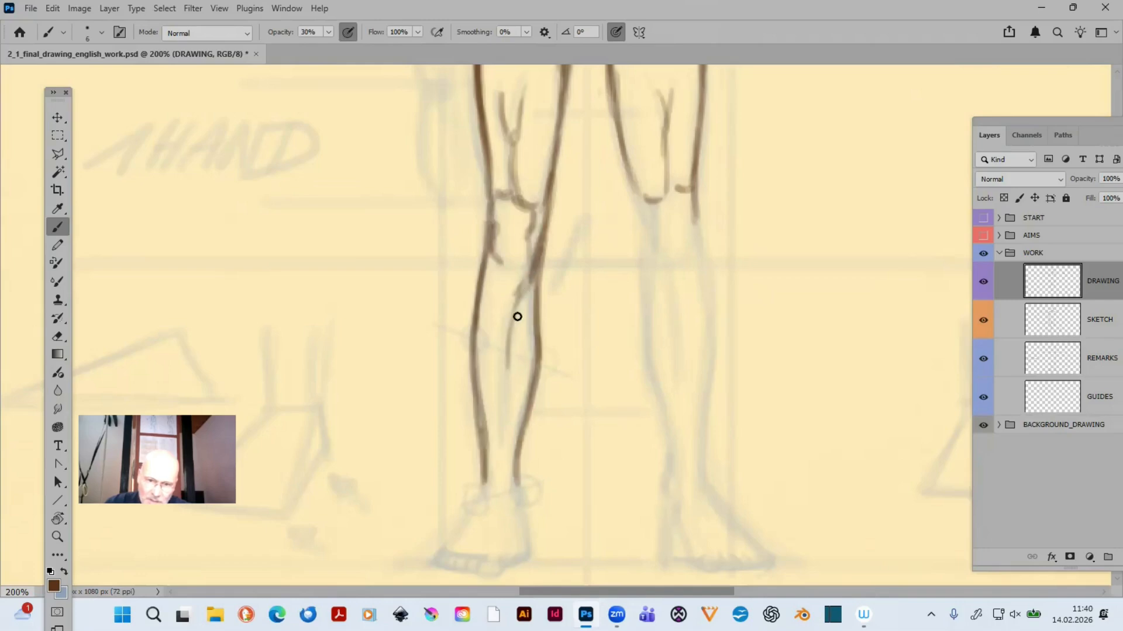
pyautogui.moveTo(522, 289); pyautogui.dragTo(503, 411)
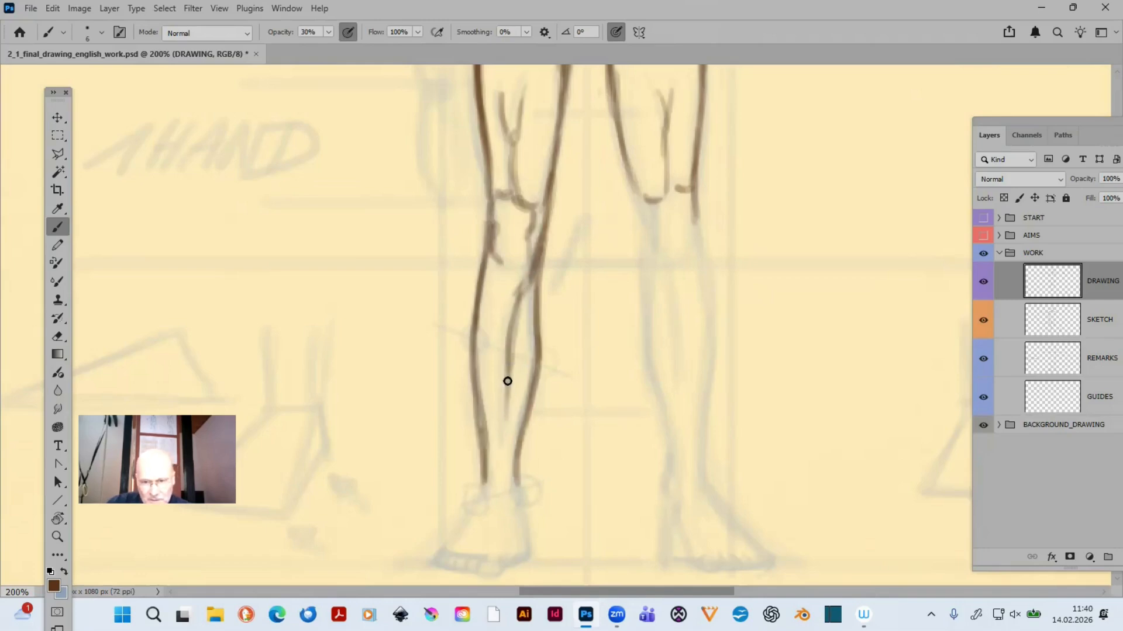
pyautogui.moveTo(518, 306); pyautogui.dragTo(504, 400)
# - Trace both ankle bumps of the left-hand foot and its side contours down to the toes
pyautogui.moveTo(568, 376); pyautogui.dragTo(567, 349)
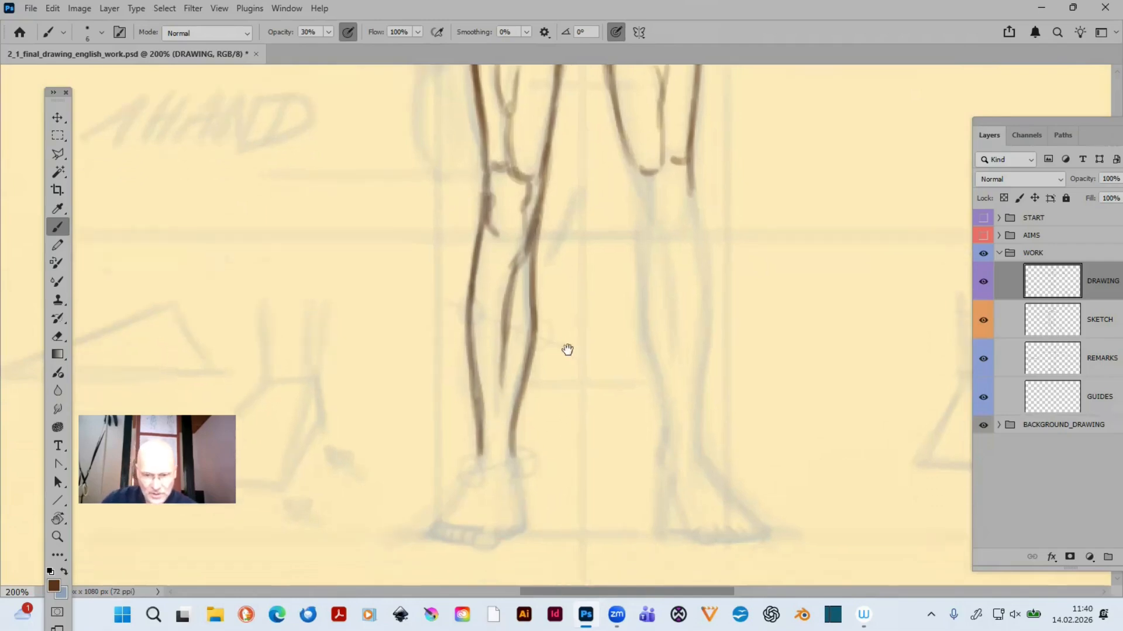
pyautogui.scroll(-3, 567, 350)
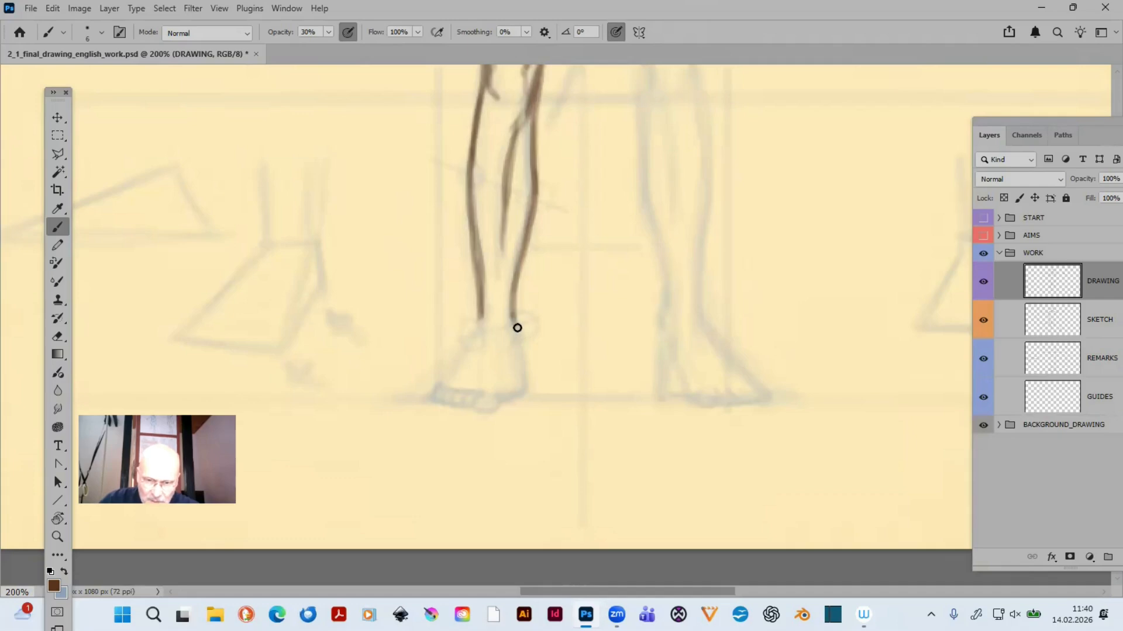
pyautogui.moveTo(510, 315); pyautogui.dragTo(518, 333)
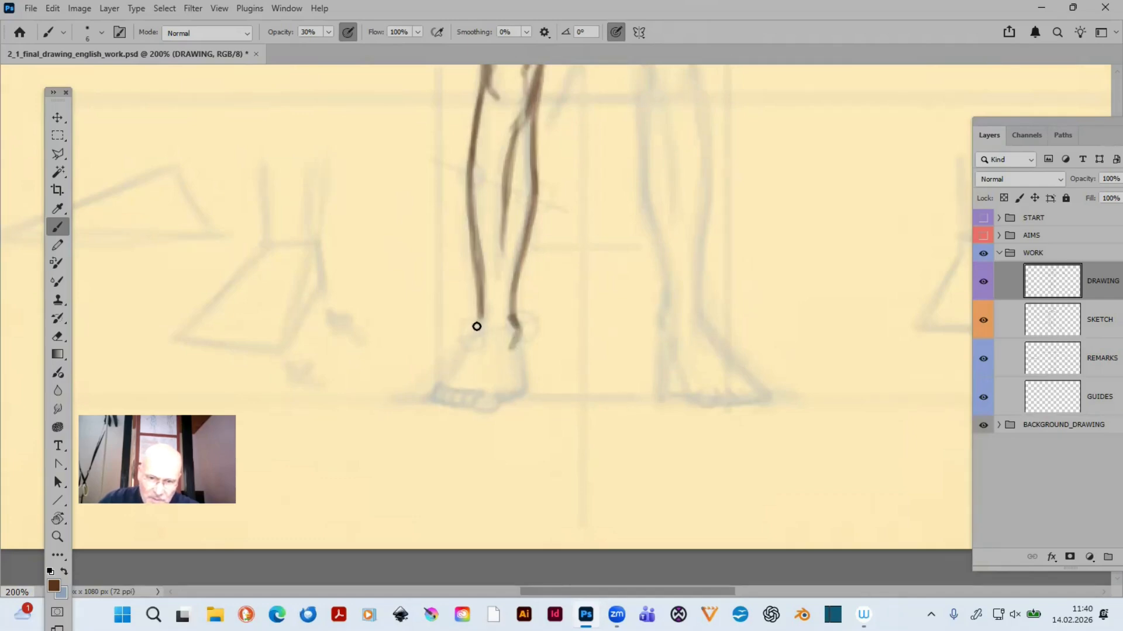
pyautogui.moveTo(470, 342); pyautogui.dragTo(477, 316)
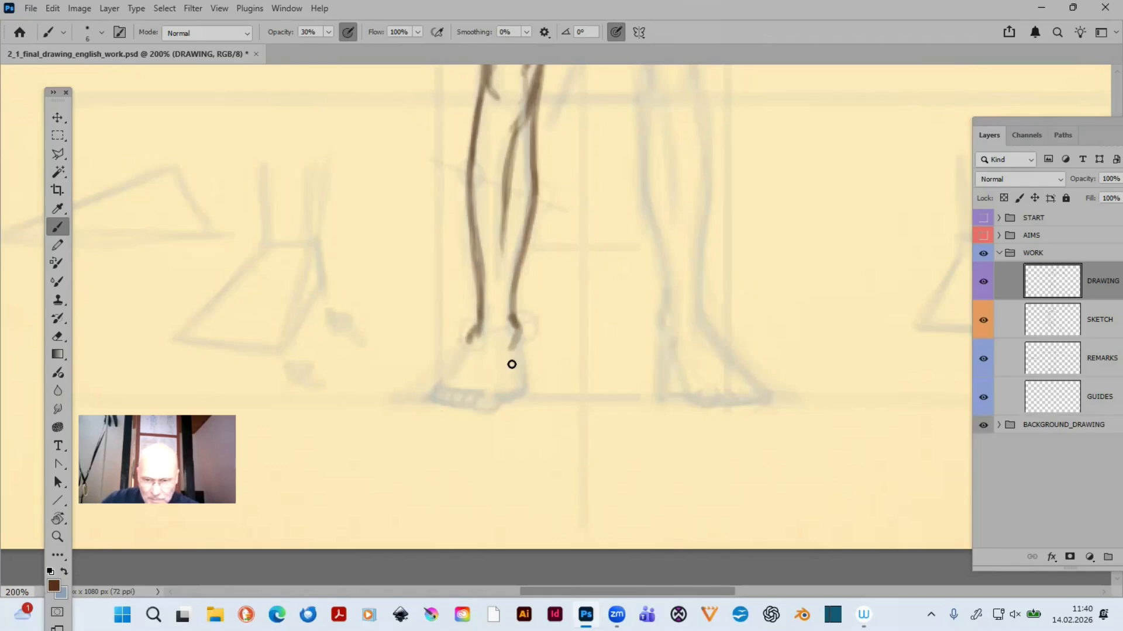
pyautogui.moveTo(513, 339); pyautogui.dragTo(518, 395)
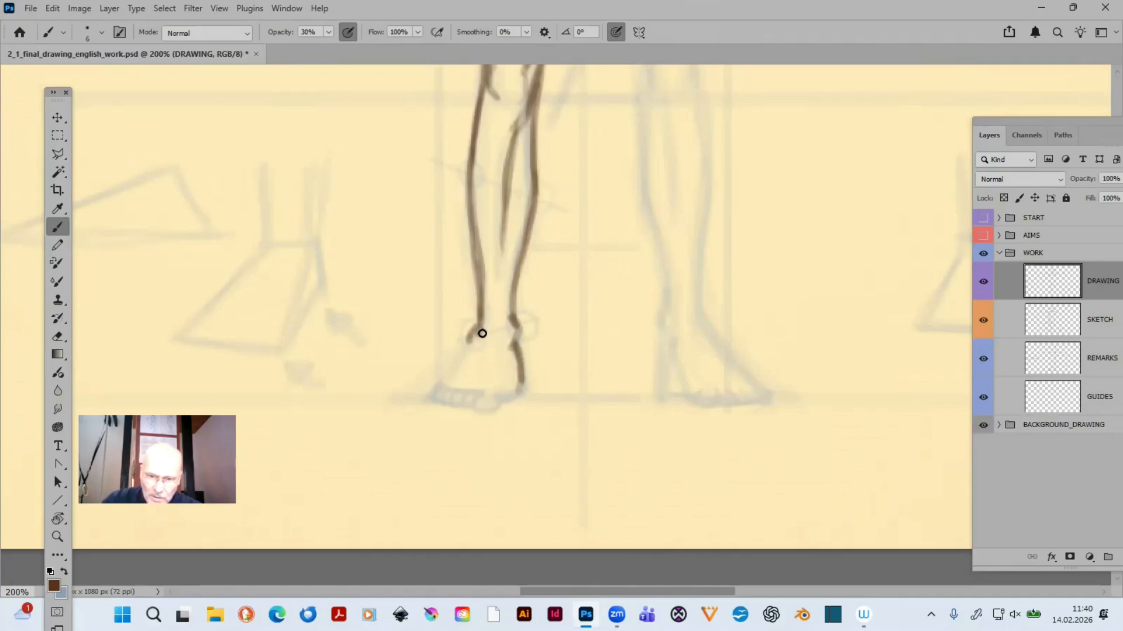
pyautogui.moveTo(470, 339); pyautogui.dragTo(440, 381)
pyautogui.moveTo(473, 338); pyautogui.dragTo(442, 383)
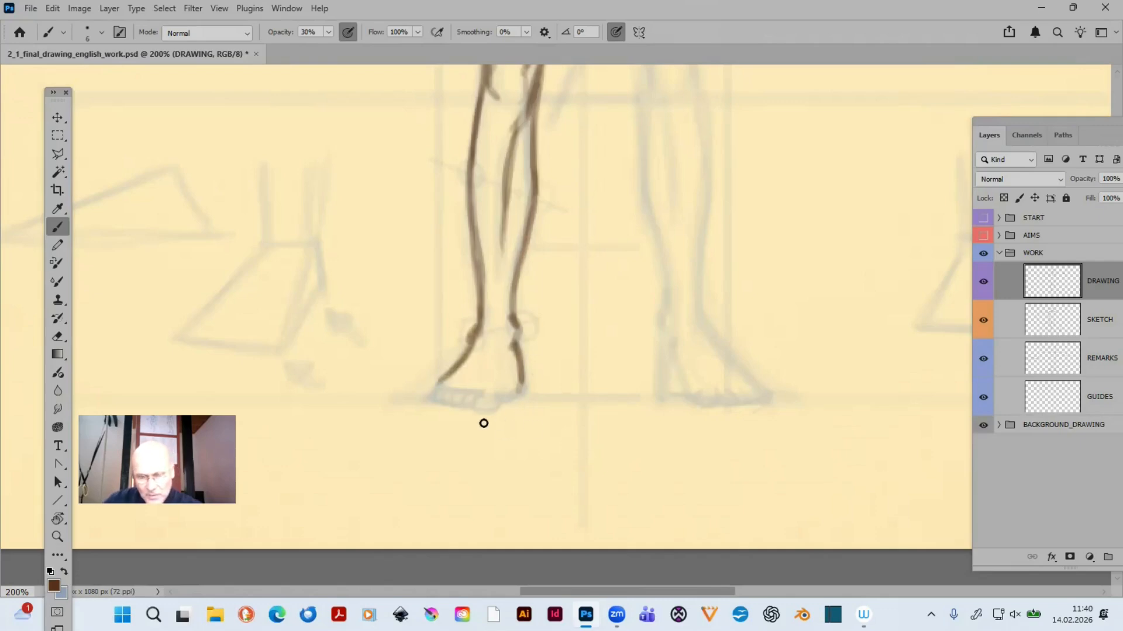
# - Draw the big toe, the smaller toes and the front edge of the left-hand foot
pyautogui.hotkey('ctrl', '0')
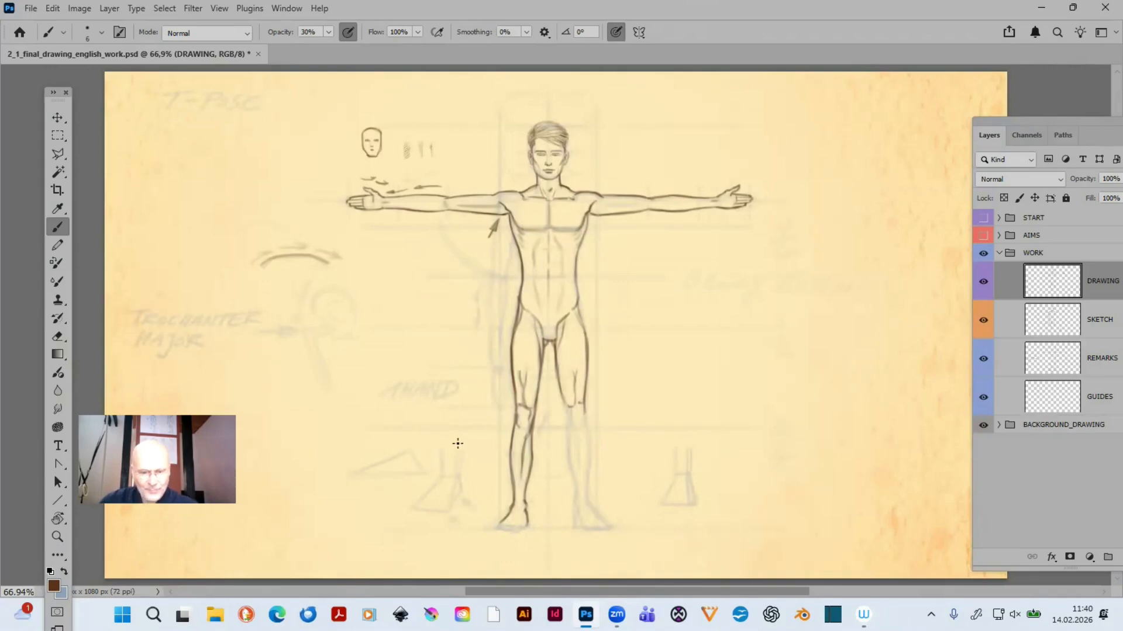
pyautogui.press('z')
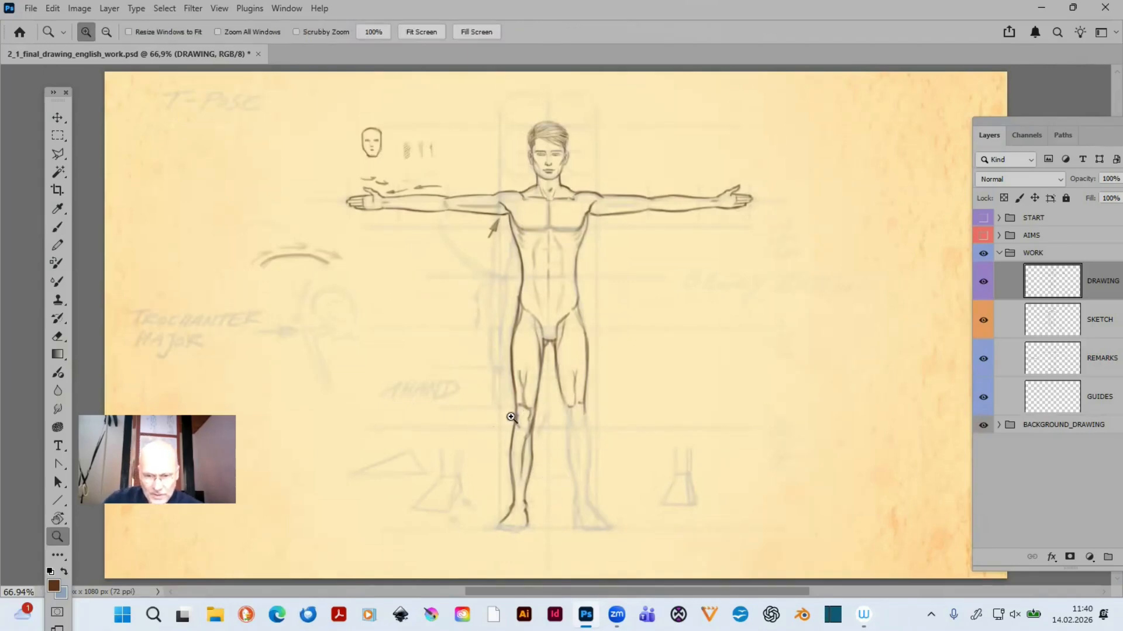
pyautogui.moveTo(474, 392); pyautogui.dragTo(587, 557)
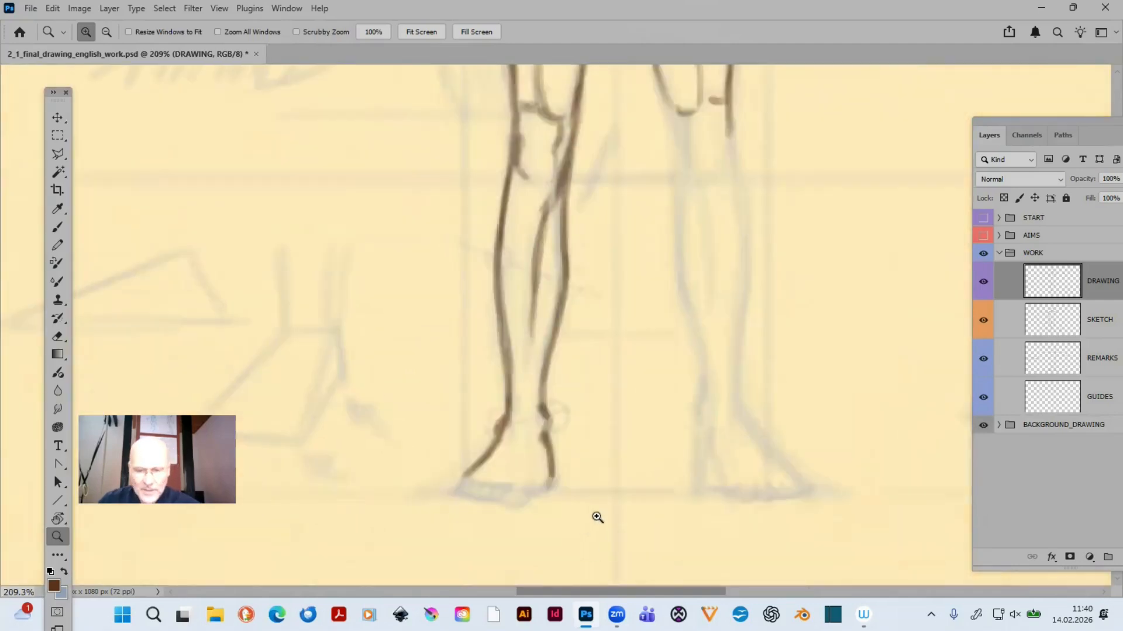
pyautogui.press('b')
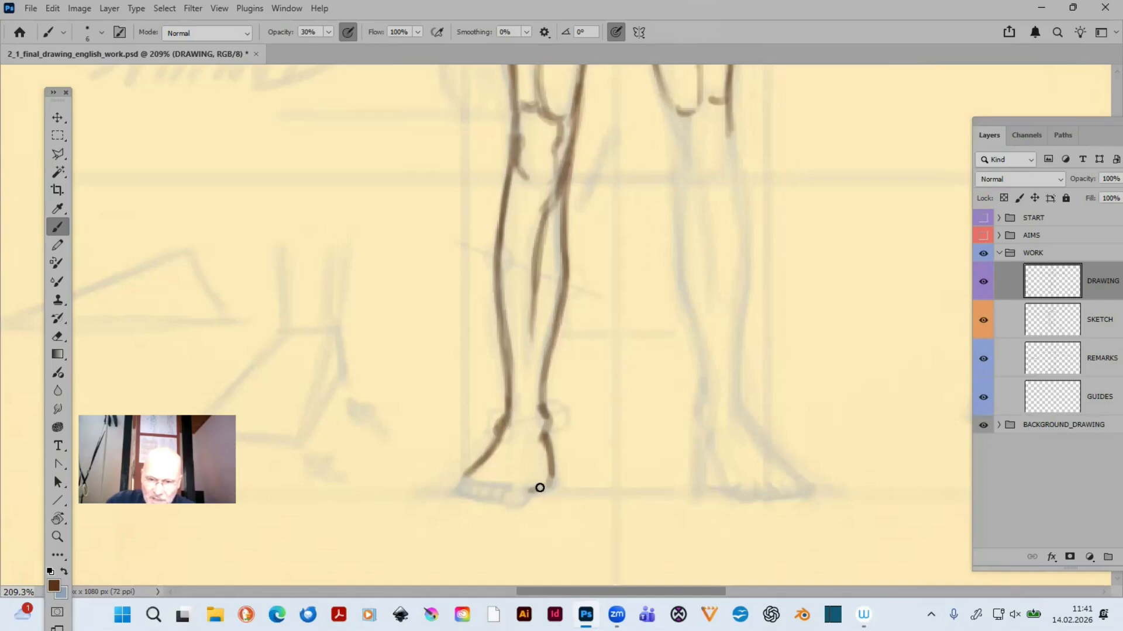
pyautogui.moveTo(525, 490); pyautogui.dragTo(541, 485)
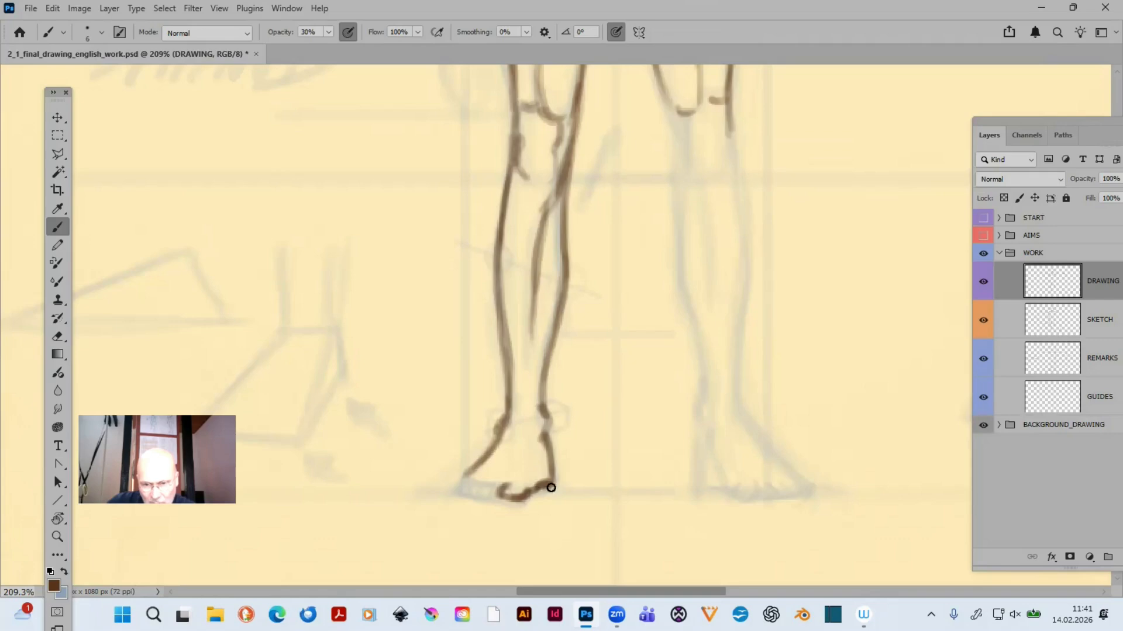
pyautogui.moveTo(551, 487); pyautogui.dragTo(548, 474)
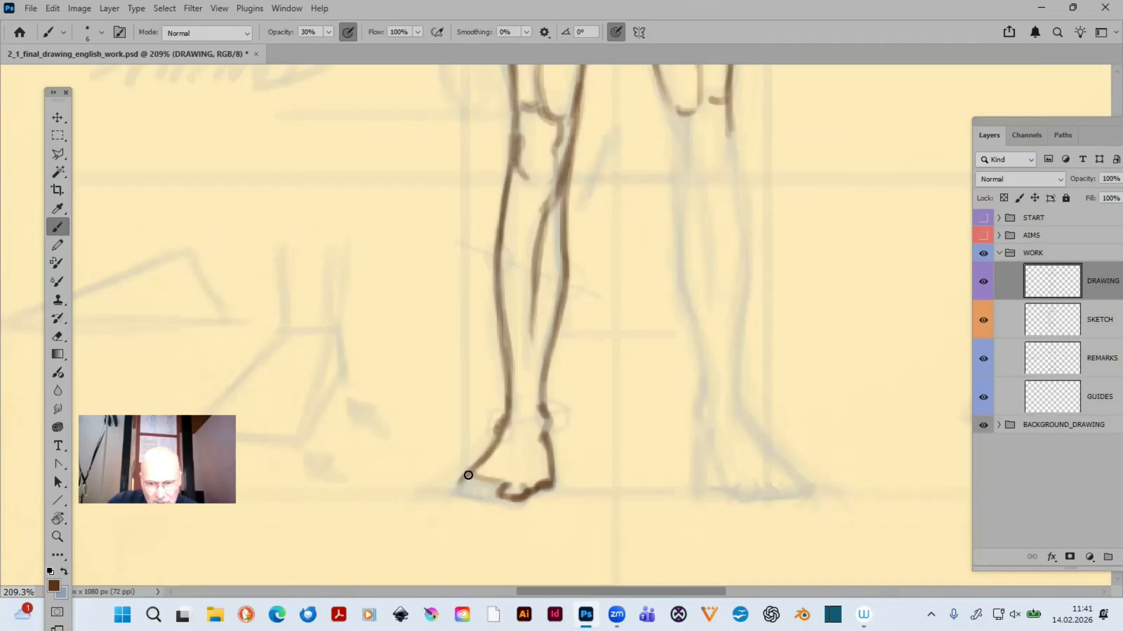
pyautogui.moveTo(468, 476)
pyautogui.mouseDown()
pyautogui.moveTo(456, 487)
pyautogui.moveTo(501, 486)
pyautogui.mouseUp()
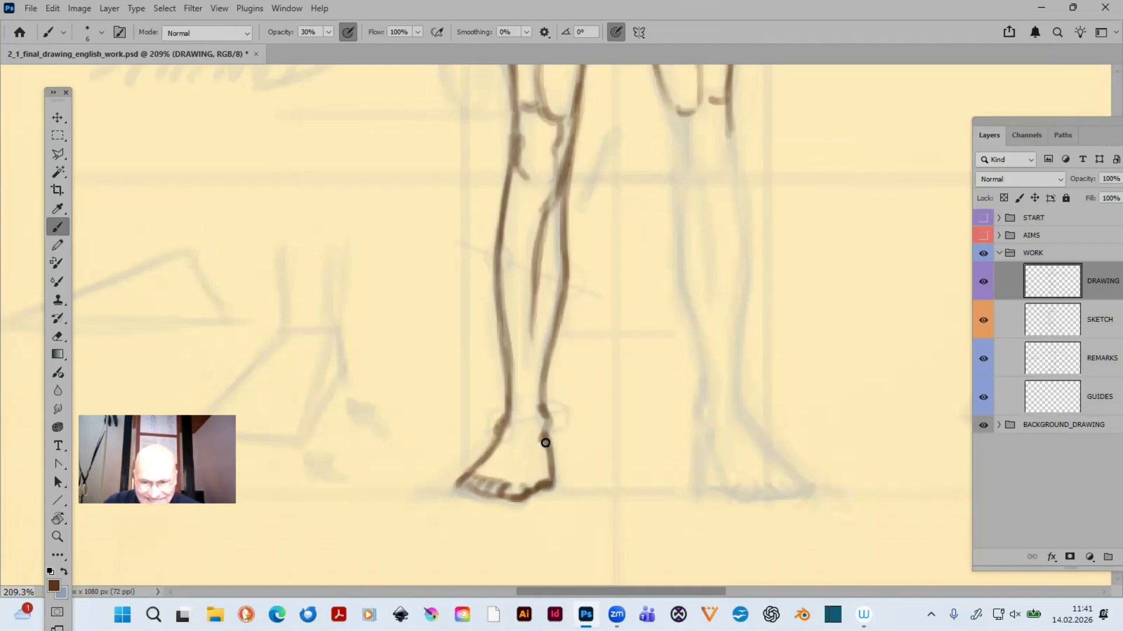
# - Darken the ankle and side contours of the left-hand foot and add a short ankle line on its inner side
pyautogui.moveTo(544, 438); pyautogui.dragTo(536, 453)
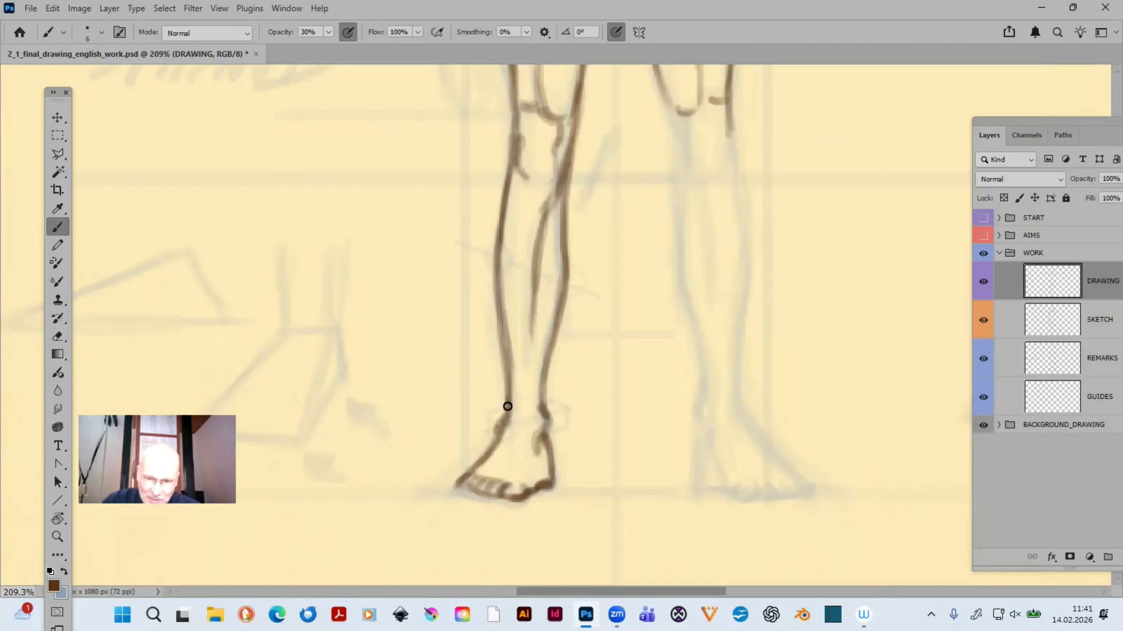
pyautogui.moveTo(510, 391); pyautogui.dragTo(505, 432)
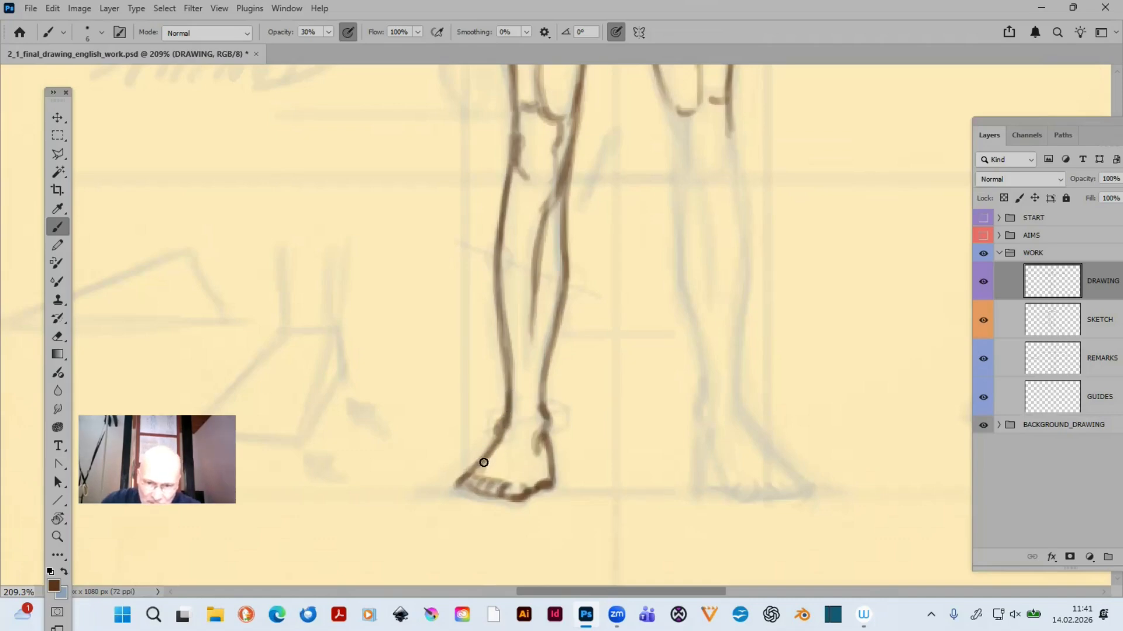
pyautogui.moveTo(485, 463)
pyautogui.mouseDown()
pyautogui.moveTo(510, 436)
pyautogui.moveTo(496, 447)
pyautogui.moveTo(510, 430)
pyautogui.moveTo(507, 402)
pyautogui.mouseUp()
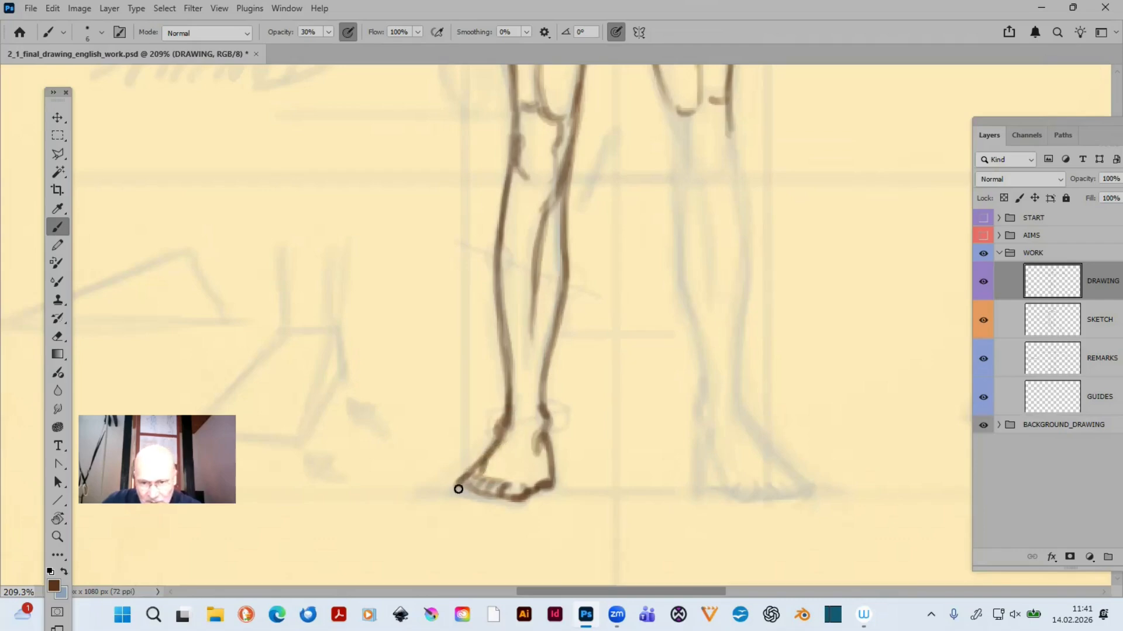
pyautogui.moveTo(543, 438); pyautogui.dragTo(545, 487)
pyautogui.moveTo(549, 415); pyautogui.dragTo(535, 449)
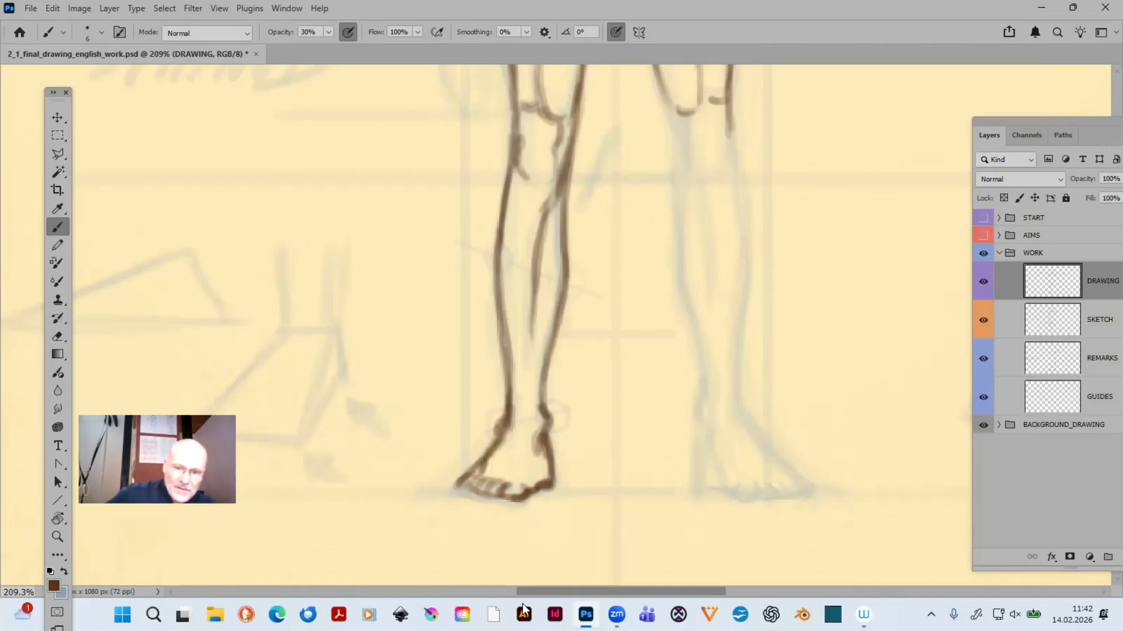
# - Trace the inner contour of the right-hand leg from the knee down to just above the ankle, plus the diagonal line below the kneecap
pyautogui.moveTo(644, 339); pyautogui.dragTo(469, 396)
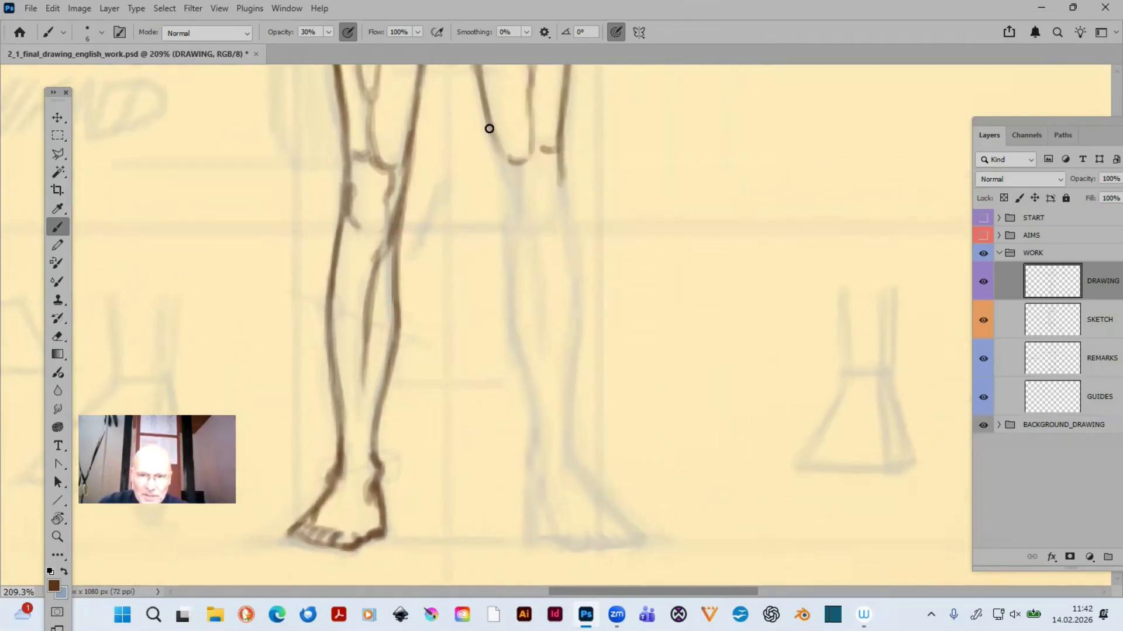
pyautogui.moveTo(489, 129)
pyautogui.mouseDown()
pyautogui.moveTo(512, 193)
pyautogui.moveTo(494, 147)
pyautogui.moveTo(510, 239)
pyautogui.mouseUp()
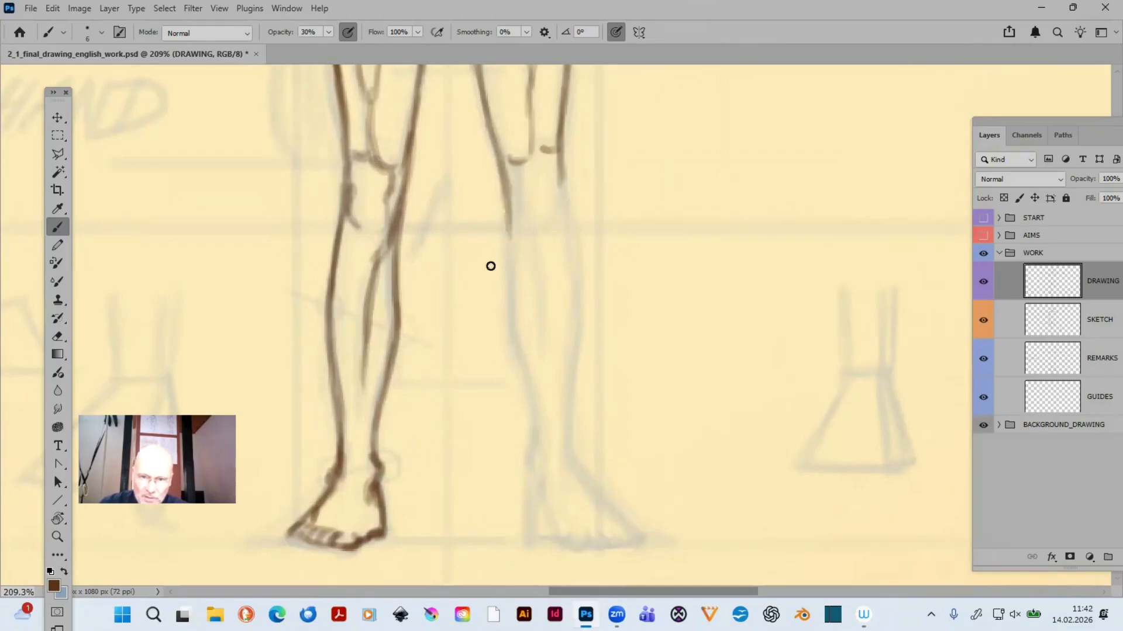
pyautogui.moveTo(503, 184)
pyautogui.mouseDown()
pyautogui.moveTo(524, 249)
pyautogui.moveTo(504, 186)
pyautogui.moveTo(520, 242)
pyautogui.moveTo(509, 287)
pyautogui.moveTo(506, 218)
pyautogui.moveTo(506, 294)
pyautogui.mouseUp()
pyautogui.moveTo(510, 245); pyautogui.dragTo(515, 332)
pyautogui.moveTo(507, 286); pyautogui.dragTo(522, 349)
pyautogui.moveTo(511, 311); pyautogui.dragTo(535, 438)
pyautogui.moveTo(525, 369); pyautogui.dragTo(535, 436)
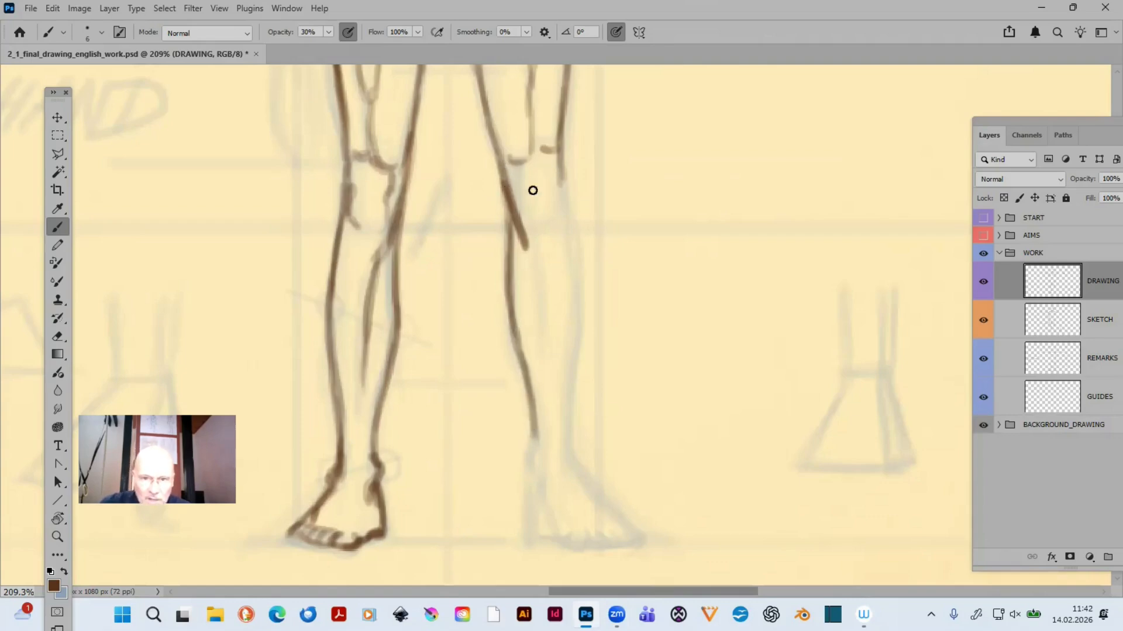
# - Trace the sides of the right-hand kneecap and the outer contour from the knee down to the ankle
pyautogui.moveTo(518, 173); pyautogui.dragTo(516, 190)
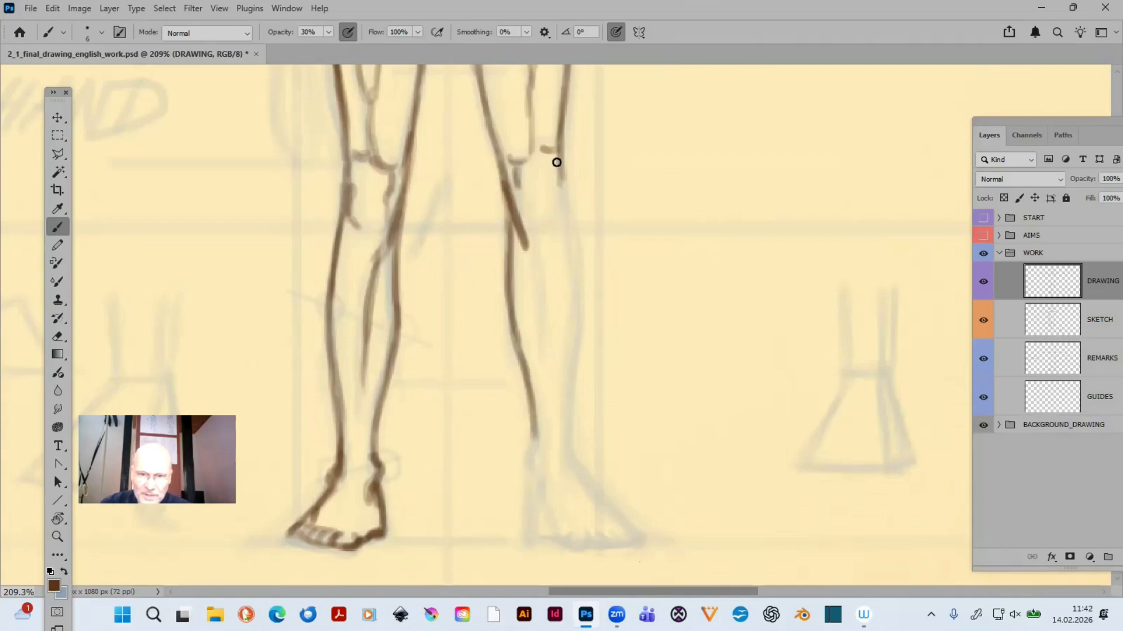
pyautogui.moveTo(556, 156); pyautogui.dragTo(558, 223)
pyautogui.moveTo(517, 171)
pyautogui.mouseDown()
pyautogui.moveTo(524, 214)
pyautogui.moveTo(575, 252)
pyautogui.mouseUp()
pyautogui.moveTo(563, 203); pyautogui.dragTo(582, 304)
pyautogui.moveTo(572, 250)
pyautogui.mouseDown()
pyautogui.moveTo(583, 321)
pyautogui.moveTo(570, 461)
pyautogui.mouseUp()
pyautogui.moveTo(571, 341)
pyautogui.mouseDown()
pyautogui.moveTo(566, 428)
pyautogui.moveTo(580, 336)
pyautogui.moveTo(572, 383)
pyautogui.mouseUp()
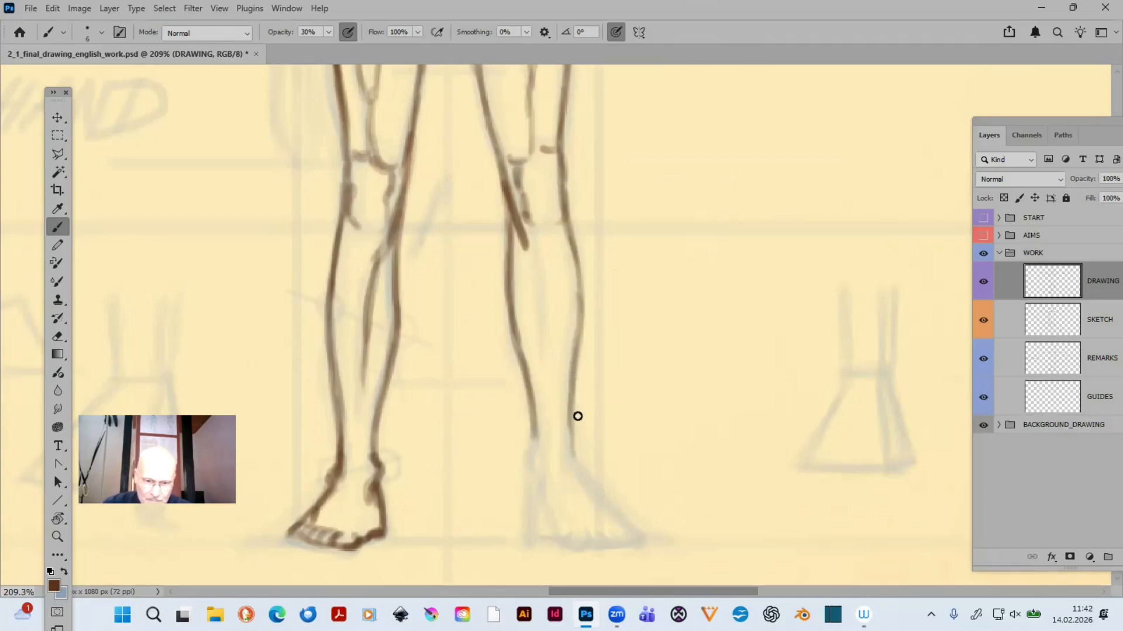
# - Trace the right-hand foot: the inner ankle and heel side, the outer slope from the ankle, and the toes
pyautogui.moveTo(526, 531); pyautogui.dragTo(610, 431)
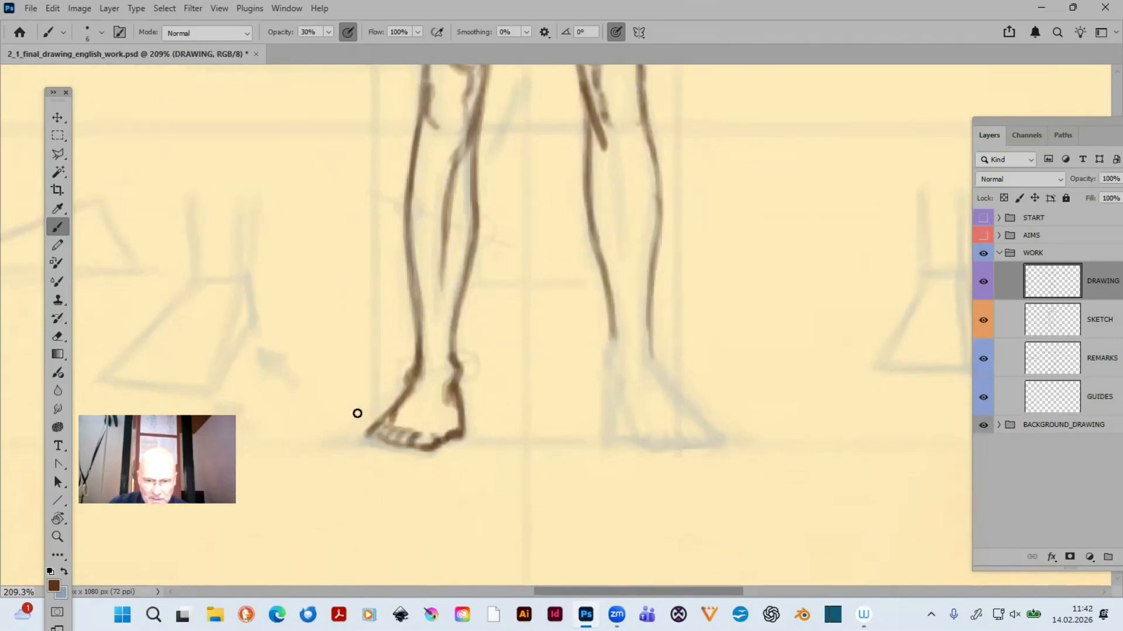
pyautogui.moveTo(562, 430); pyautogui.dragTo(434, 455)
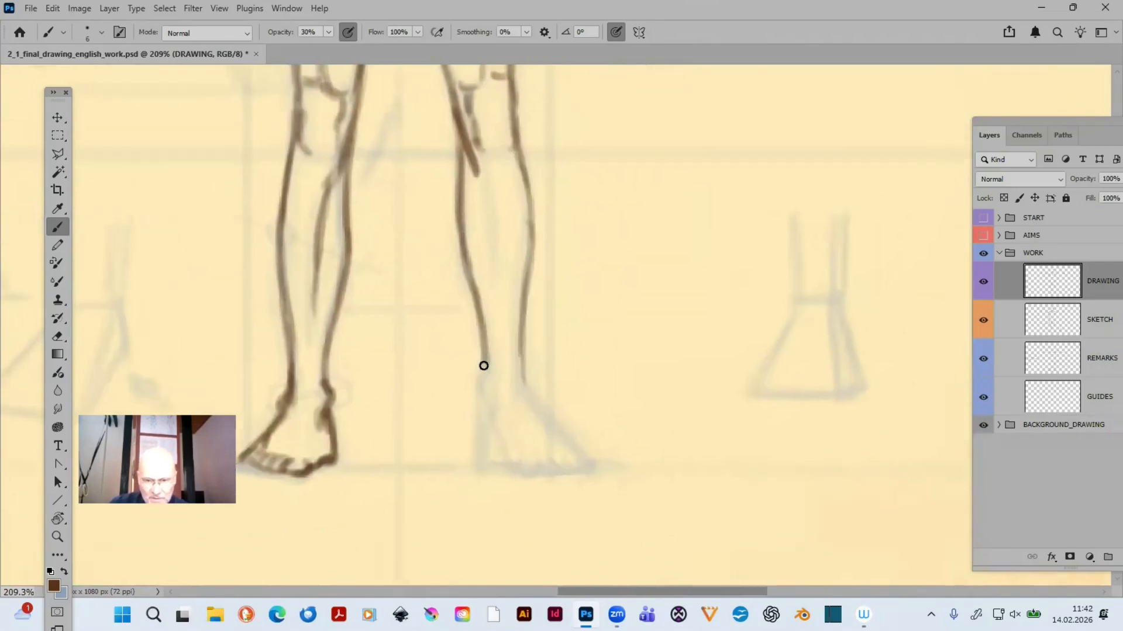
pyautogui.moveTo(483, 359)
pyautogui.mouseDown()
pyautogui.moveTo(498, 426)
pyautogui.moveTo(489, 407)
pyautogui.moveTo(482, 459)
pyautogui.moveTo(513, 468)
pyautogui.mouseUp()
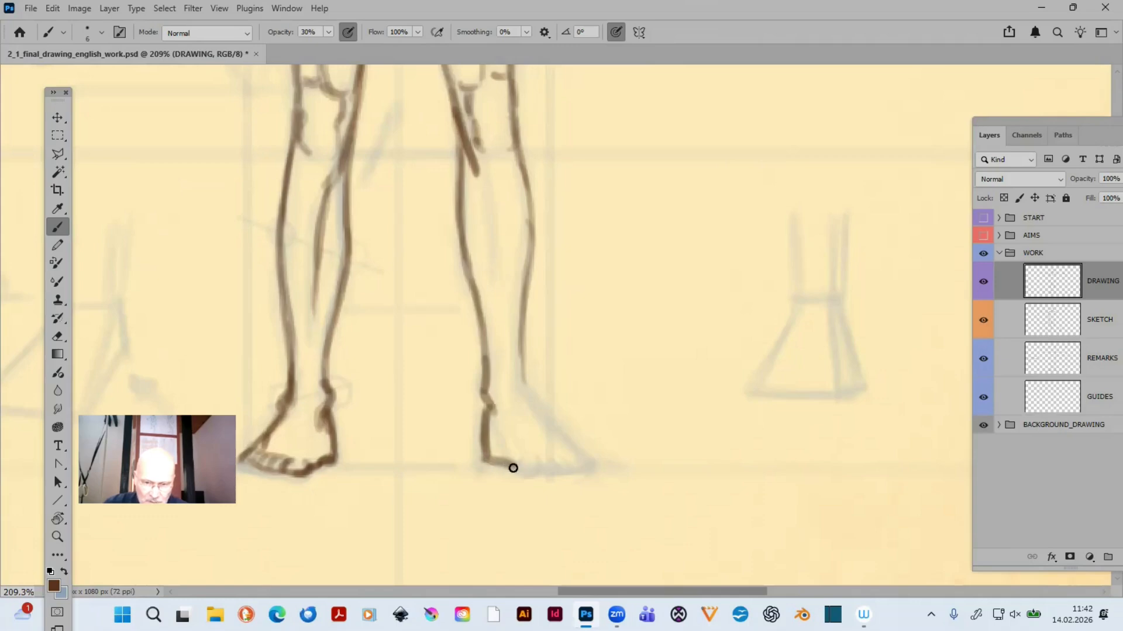
pyautogui.moveTo(523, 371)
pyautogui.mouseDown()
pyautogui.moveTo(565, 451)
pyautogui.moveTo(555, 432)
pyautogui.moveTo(600, 465)
pyautogui.moveTo(563, 442)
pyautogui.moveTo(593, 466)
pyautogui.mouseUp()
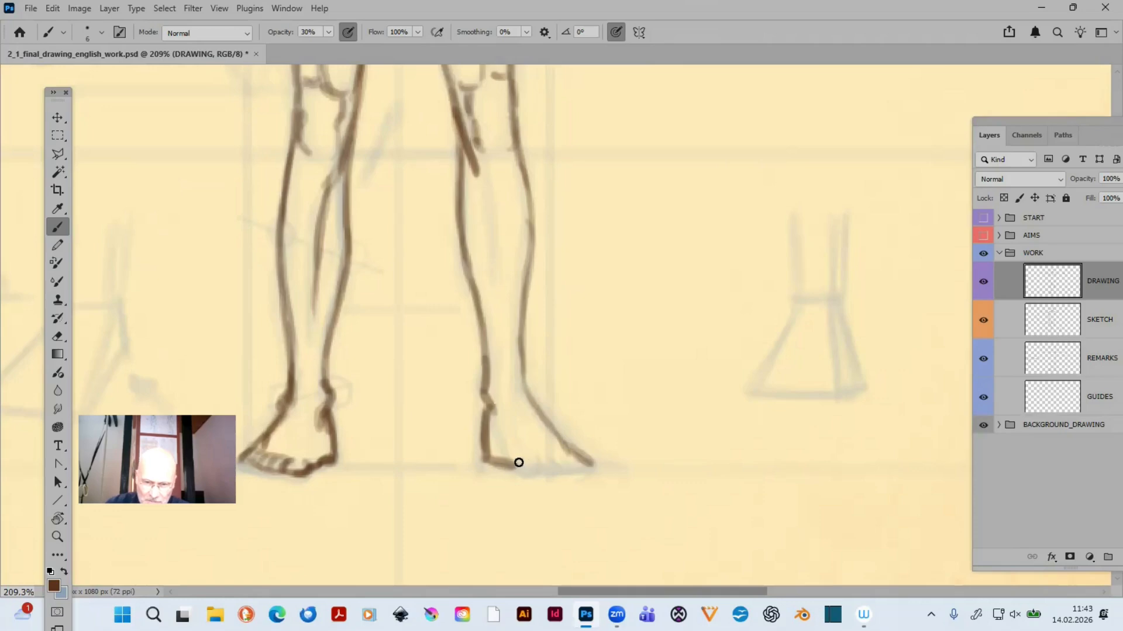
pyautogui.moveTo(519, 462)
pyautogui.mouseDown()
pyautogui.moveTo(546, 471)
pyautogui.moveTo(540, 457)
pyautogui.moveTo(531, 473)
pyautogui.moveTo(546, 465)
pyautogui.moveTo(520, 457)
pyautogui.moveTo(582, 467)
pyautogui.moveTo(548, 467)
pyautogui.moveTo(580, 467)
pyautogui.moveTo(554, 458)
pyautogui.moveTo(584, 459)
pyautogui.mouseUp()
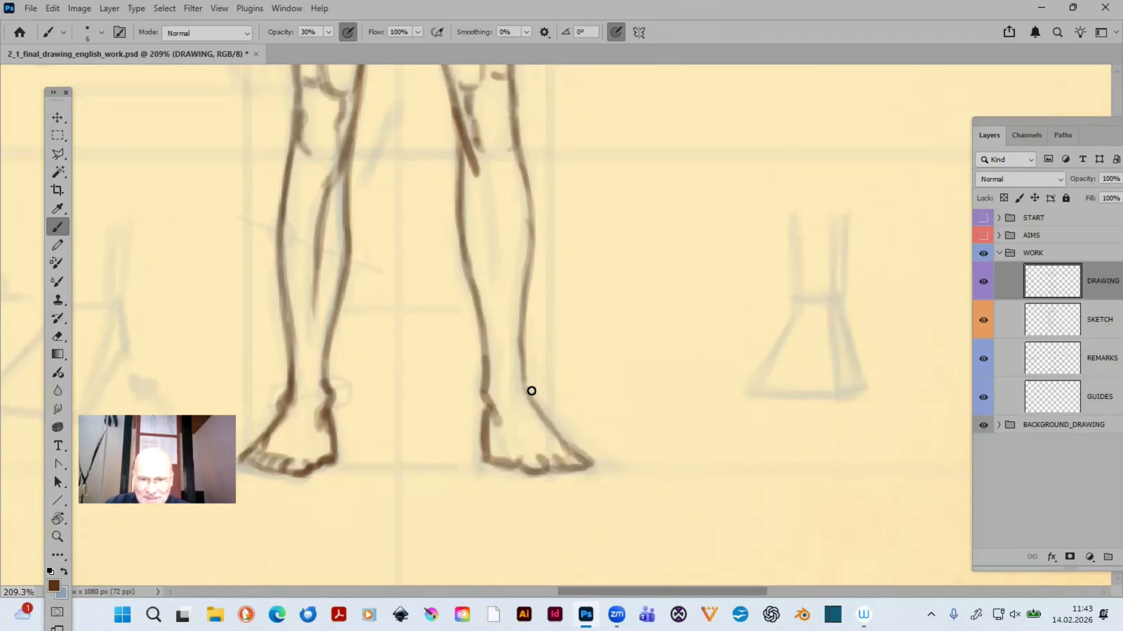
# - Darken the outer ankle of the right-hand leg and add a shin line inside the lower leg
pyautogui.moveTo(523, 376); pyautogui.dragTo(529, 393)
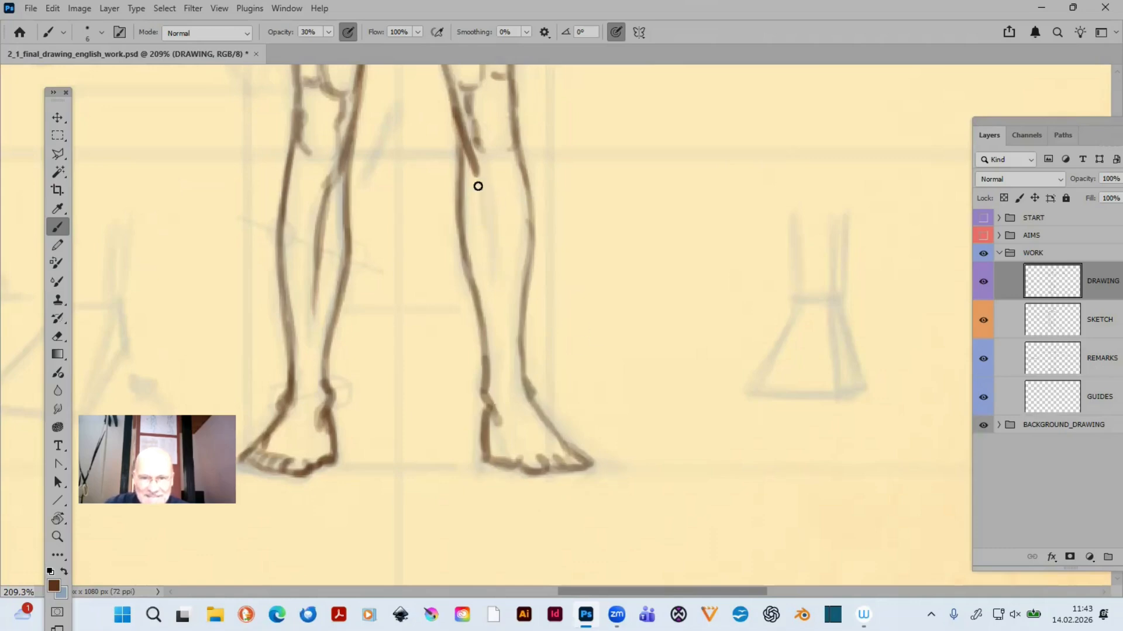
pyautogui.moveTo(478, 186); pyautogui.dragTo(494, 281)
# - Erase the drawn lines of the left-hand foot below the ankle, including the toes
pyautogui.press('space')
pyautogui.moveTo(431, 452); pyautogui.dragTo(829, 434)
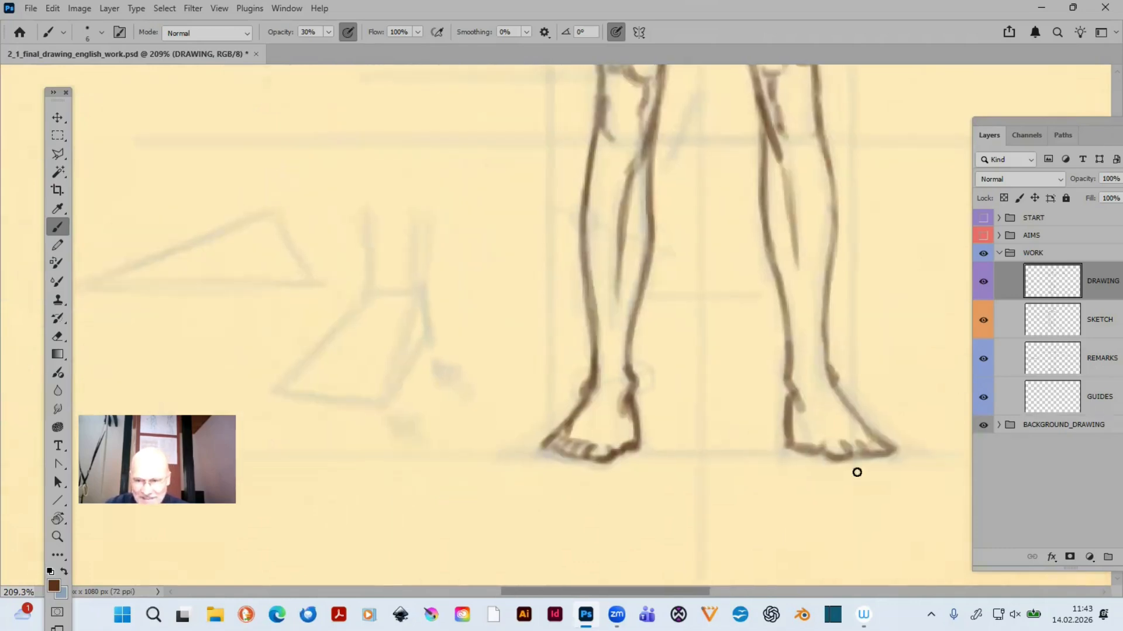
pyautogui.press('e')
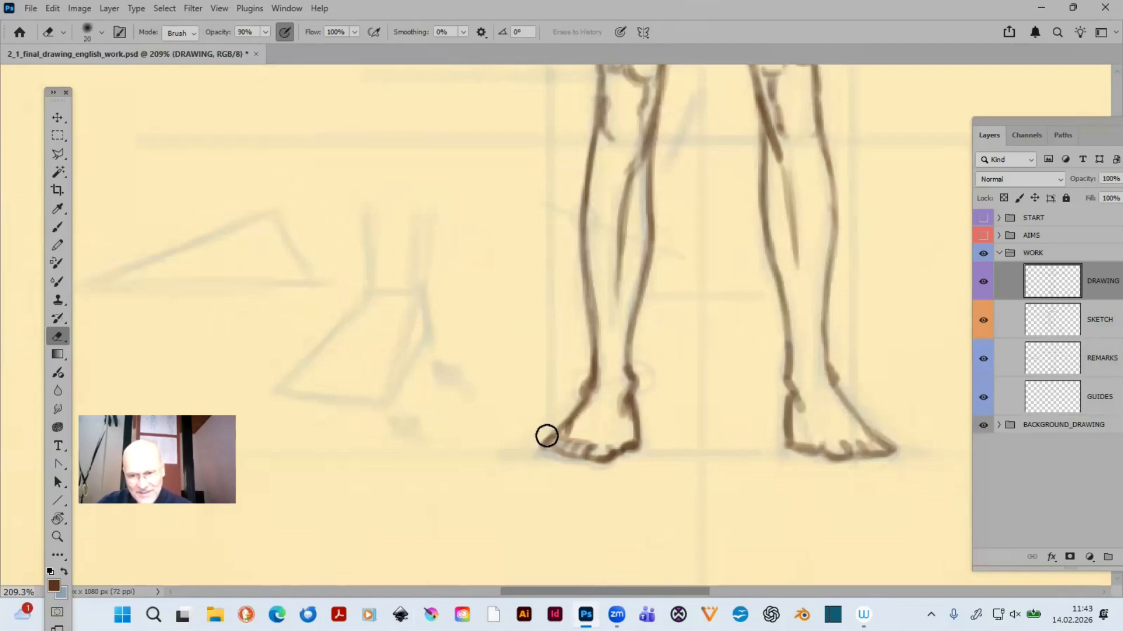
pyautogui.moveTo(548, 443)
pyautogui.mouseDown()
pyautogui.moveTo(573, 419)
pyautogui.moveTo(572, 466)
pyautogui.moveTo(629, 441)
pyautogui.moveTo(634, 421)
pyautogui.moveTo(571, 455)
pyautogui.moveTo(574, 416)
pyautogui.moveTo(519, 451)
pyautogui.moveTo(559, 420)
pyautogui.mouseUp()
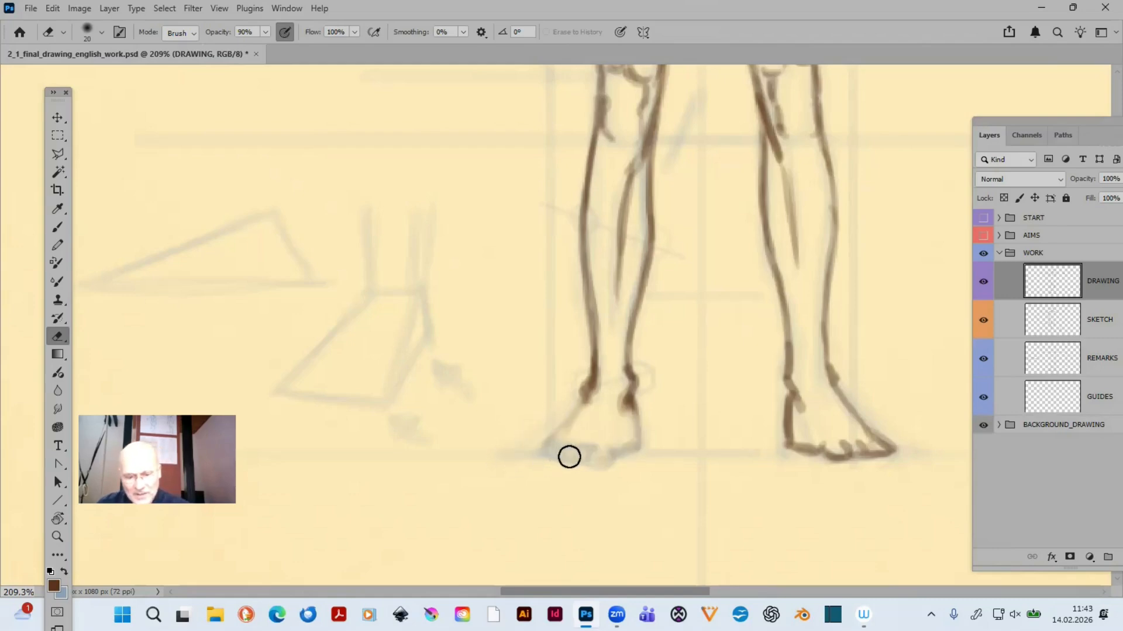
# - Redraw the left-hand foot over the sketch: the inner ankle and heel side, the outer slope, the front edge and the toes
pyautogui.press('b')
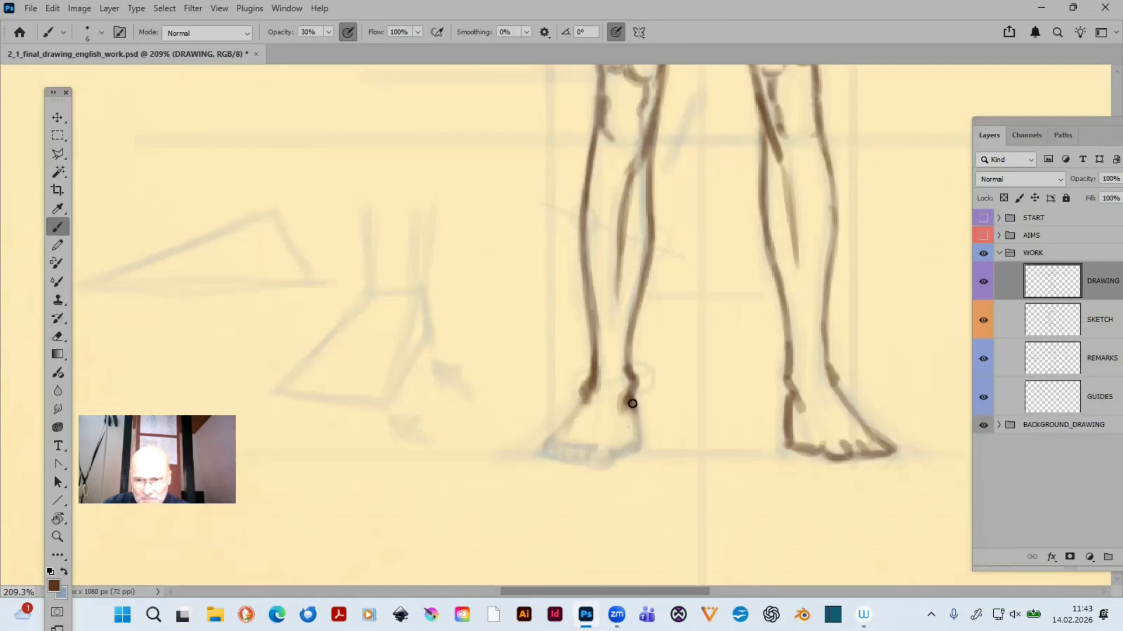
pyautogui.moveTo(632, 403)
pyautogui.mouseDown()
pyautogui.moveTo(634, 433)
pyautogui.moveTo(635, 392)
pyautogui.mouseUp()
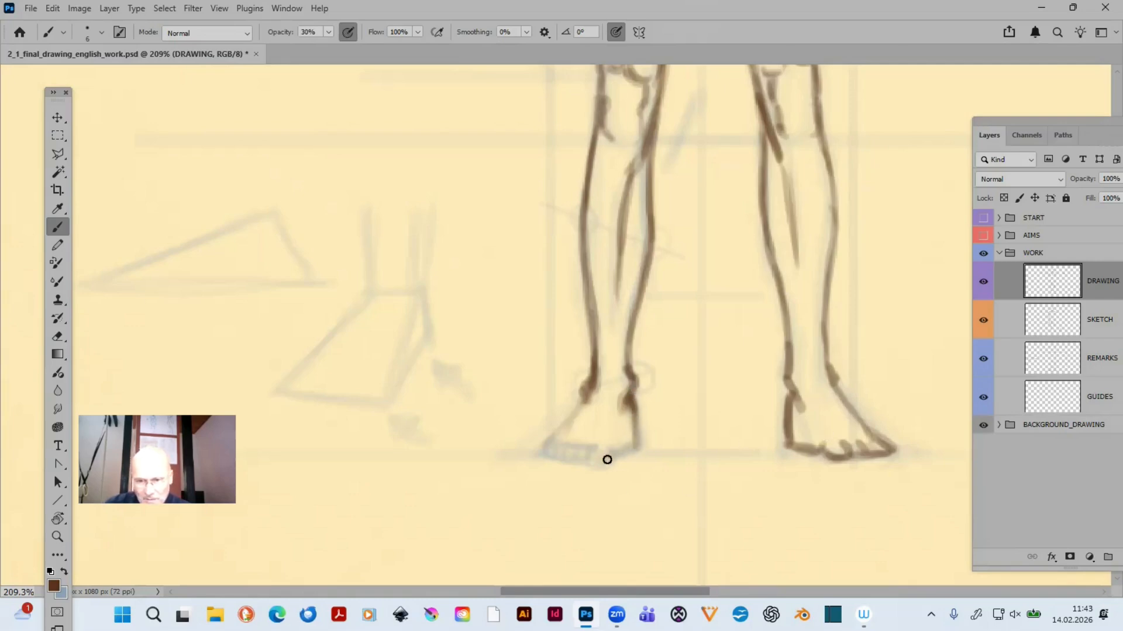
pyautogui.moveTo(635, 446); pyautogui.dragTo(611, 451)
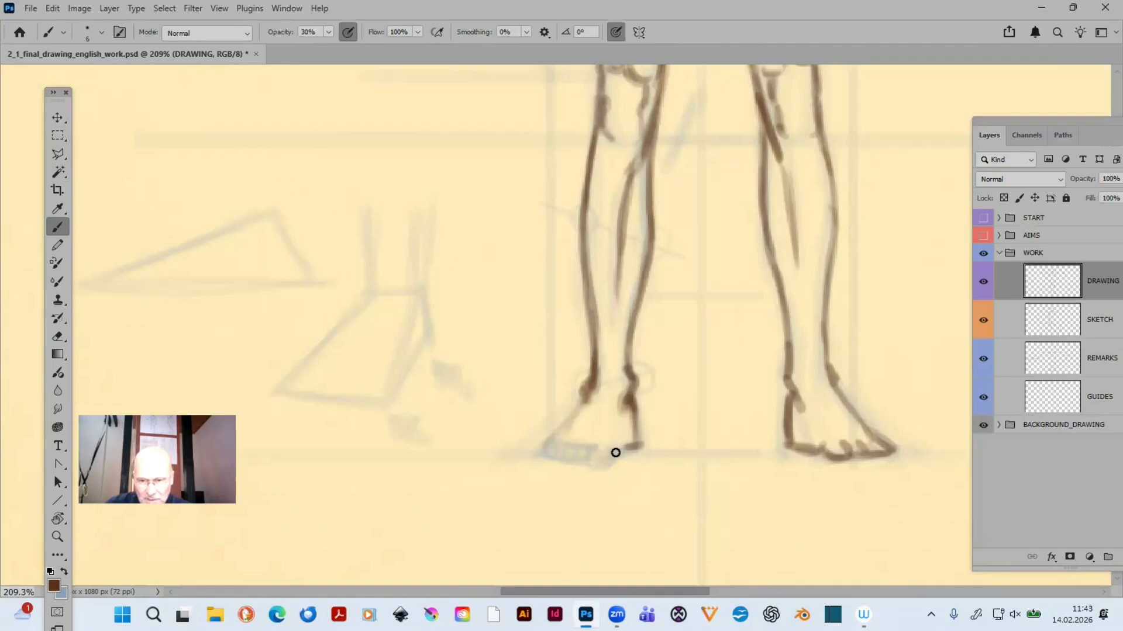
pyautogui.moveTo(618, 452)
pyautogui.mouseDown()
pyautogui.moveTo(606, 454)
pyautogui.moveTo(615, 445)
pyautogui.mouseUp()
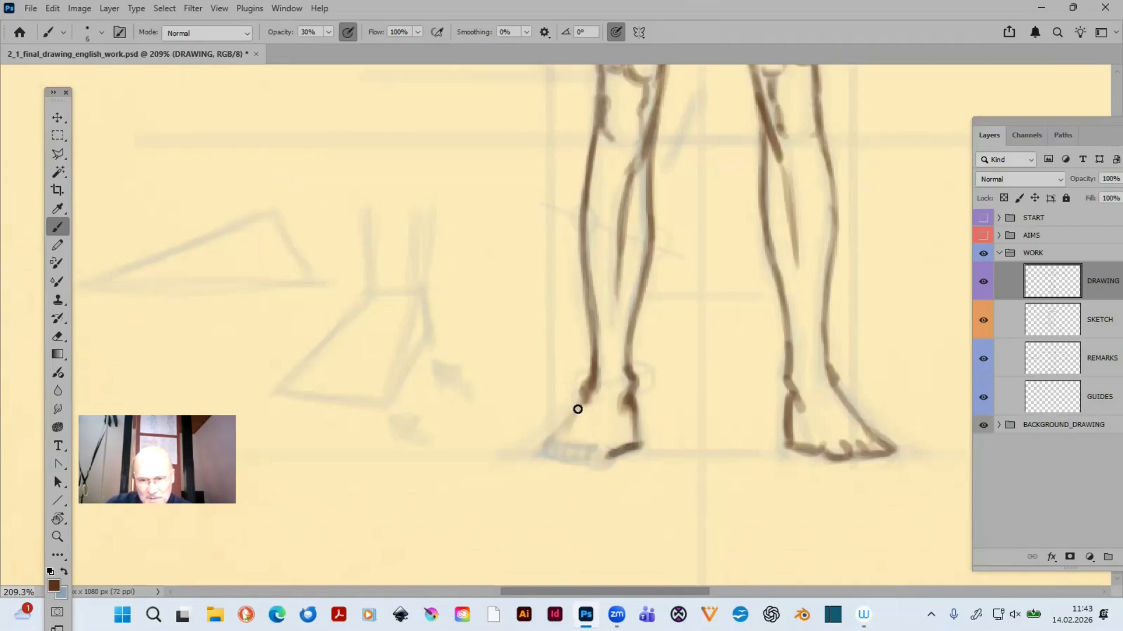
pyautogui.moveTo(581, 394)
pyautogui.mouseDown()
pyautogui.moveTo(529, 451)
pyautogui.moveTo(615, 467)
pyautogui.moveTo(580, 459)
pyautogui.moveTo(587, 452)
pyautogui.moveTo(573, 460)
pyautogui.moveTo(585, 448)
pyautogui.moveTo(578, 459)
pyautogui.moveTo(597, 462)
pyautogui.moveTo(572, 460)
pyautogui.moveTo(604, 460)
pyautogui.mouseUp()
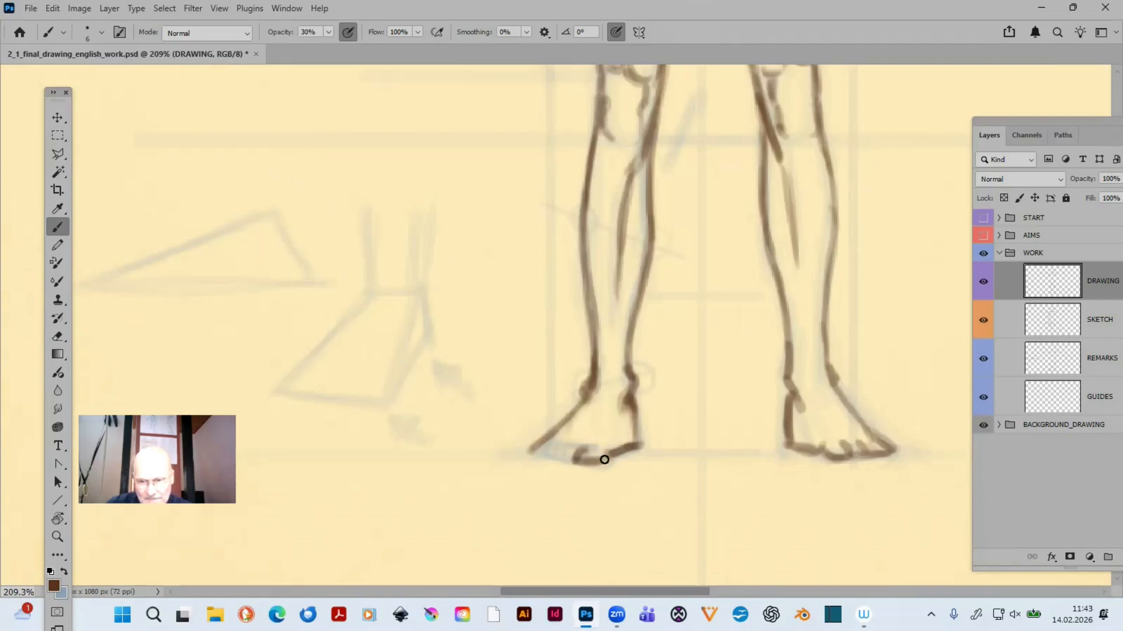
pyautogui.moveTo(529, 452); pyautogui.dragTo(575, 444)
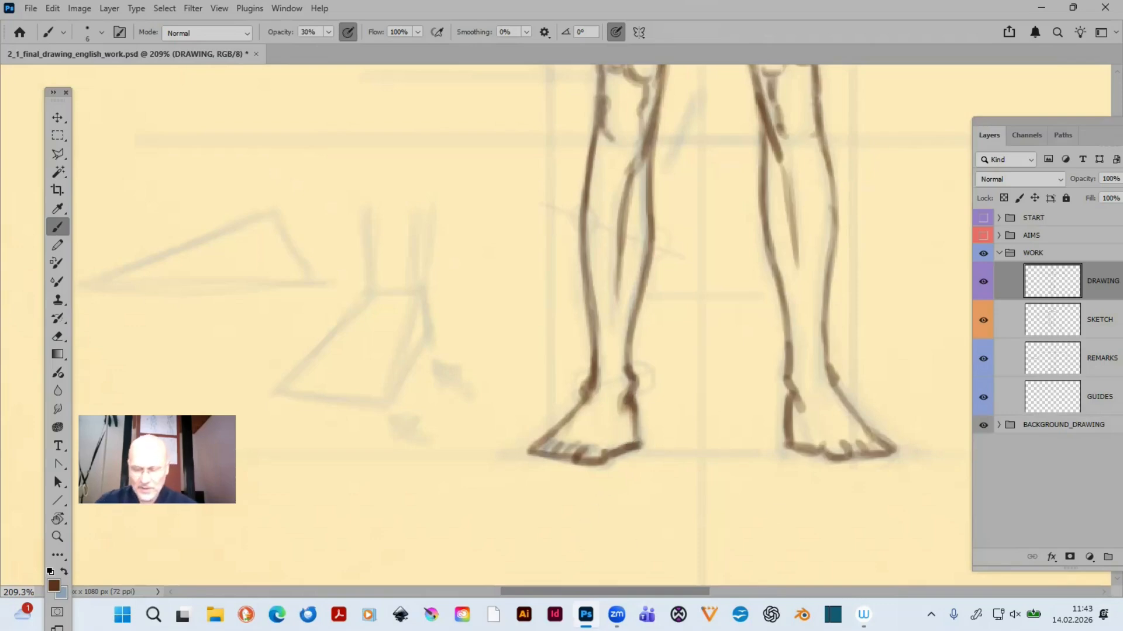
# - Review the whole figure at a smaller scale, checking the legs and feet against the torso and arms
pyautogui.hotkey('ctrl', '-')
pyautogui.hotkey('ctrl', '-')
pyautogui.hotkey('ctrl', '-')
pyautogui.hotkey('ctrl', '-')
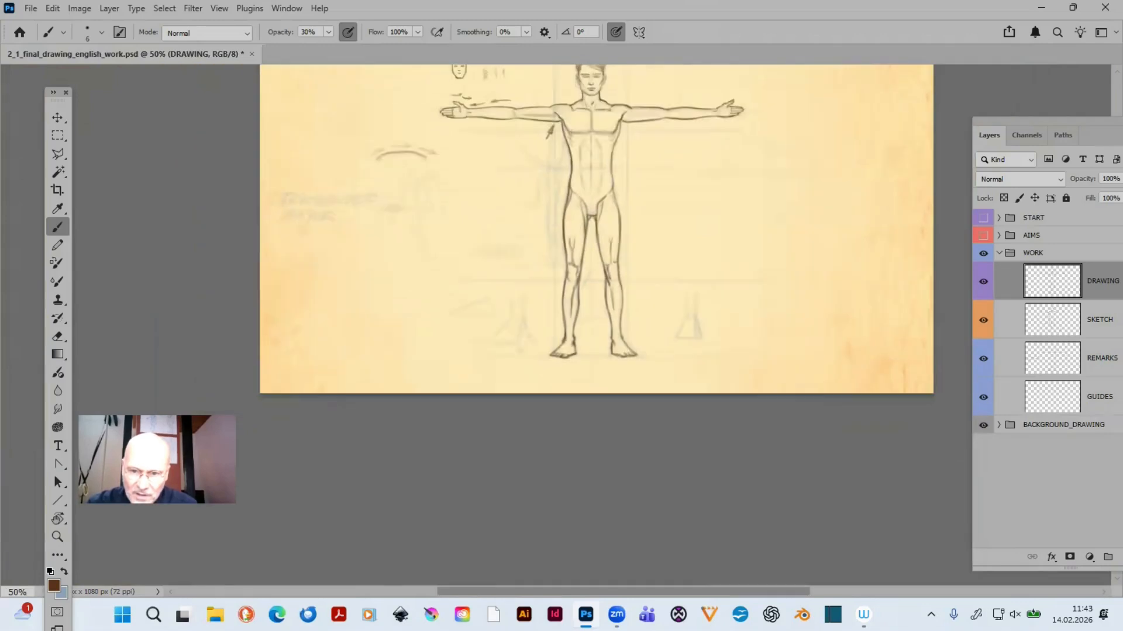
pyautogui.hotkey('ctrl', '-')
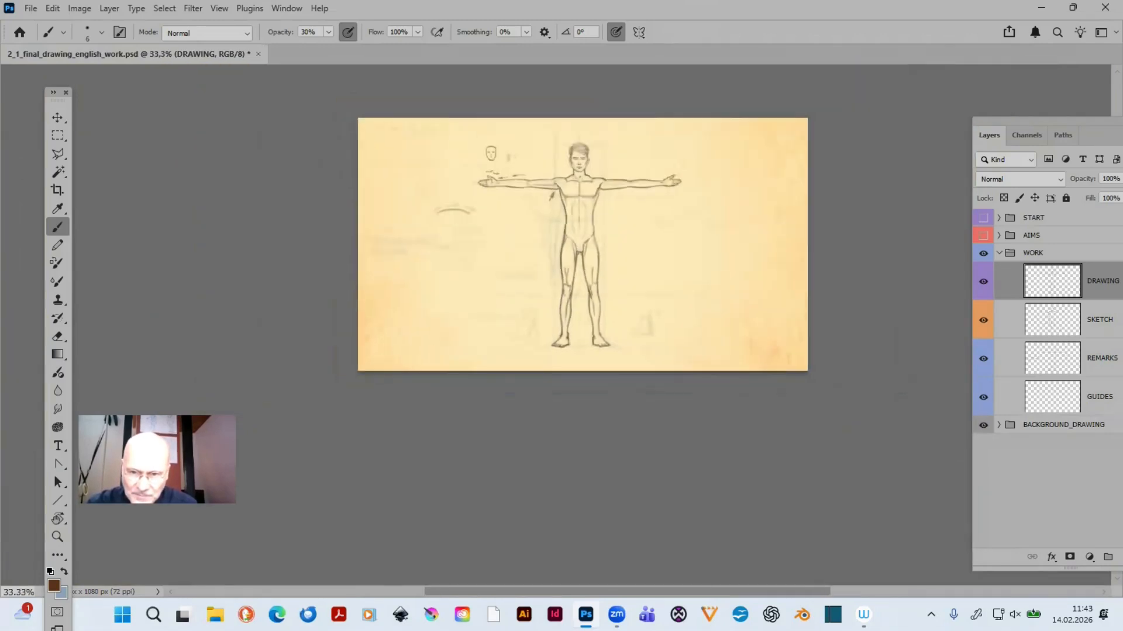
pyautogui.hotkey('ctrl', '-')
pyautogui.hotkey('ctrl', '+')
pyautogui.hotkey('ctrl', '+')
pyautogui.hotkey('ctrl', '+')
pyautogui.hotkey('ctrl', '+')
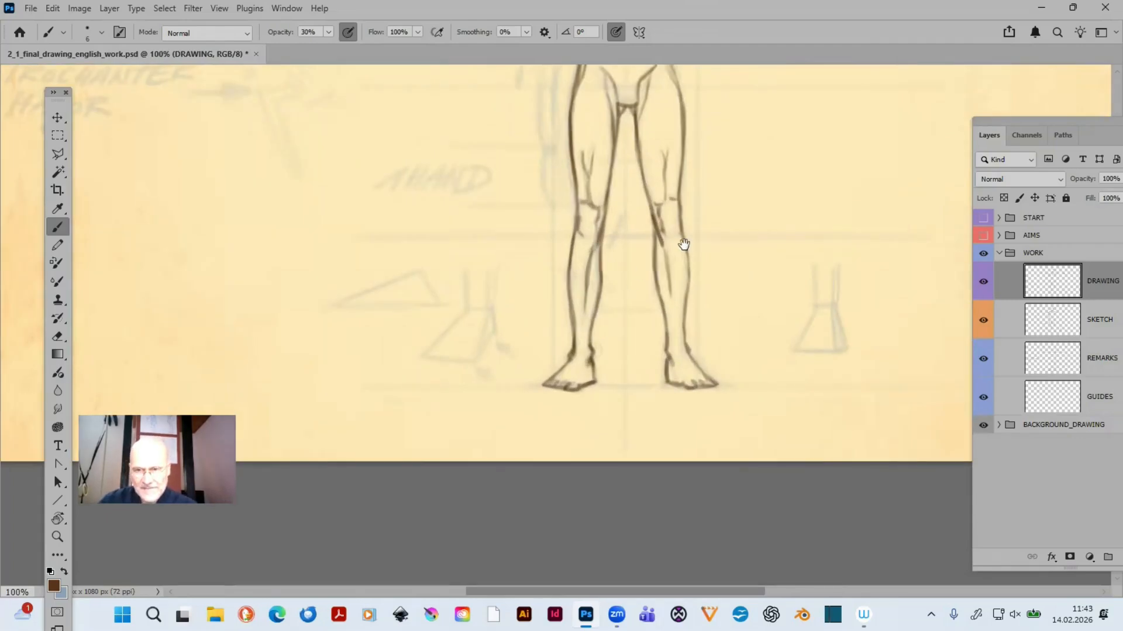
pyautogui.moveTo(684, 244); pyautogui.dragTo(688, 452)
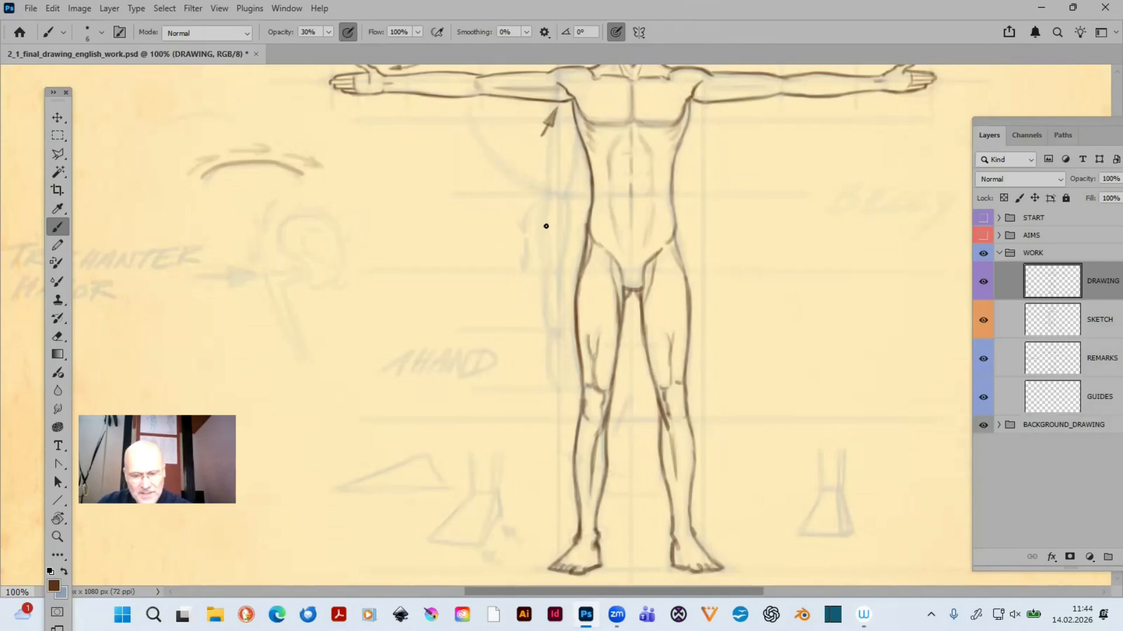
# - Erase the crotch line and the uppermost parts of both inner thigh contours
pyautogui.press('z')
pyautogui.moveTo(500, 183); pyautogui.dragTo(807, 380)
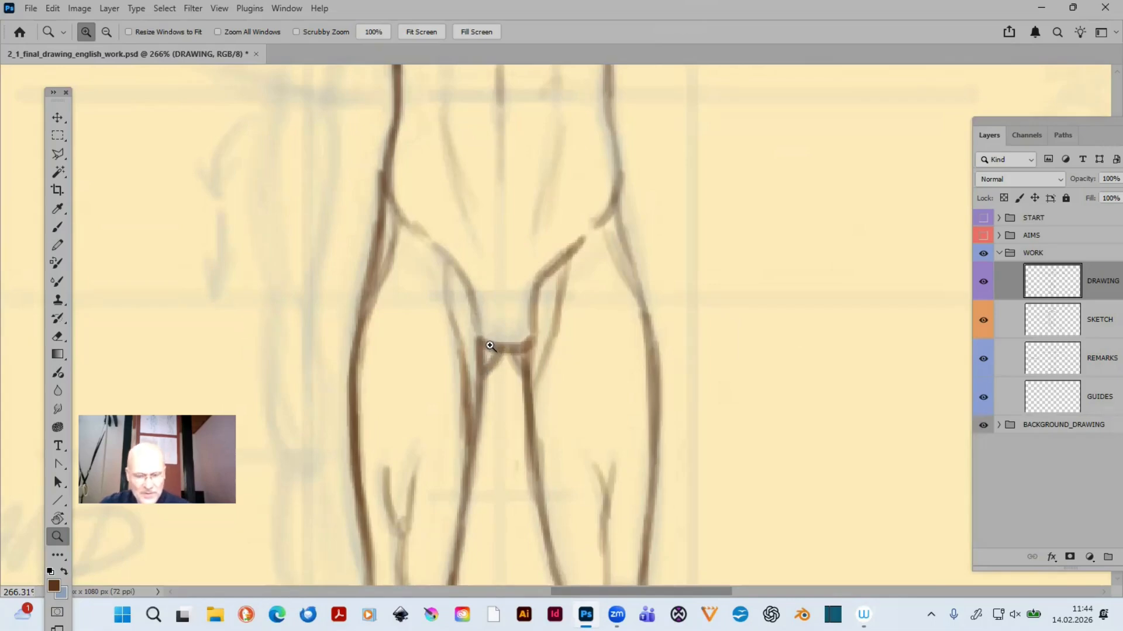
pyautogui.press('e')
pyautogui.moveTo(496, 356)
pyautogui.mouseDown()
pyautogui.moveTo(514, 340)
pyautogui.moveTo(502, 392)
pyautogui.moveTo(489, 374)
pyautogui.moveTo(510, 355)
pyautogui.moveTo(513, 365)
pyautogui.moveTo(523, 303)
pyautogui.moveTo(474, 306)
pyautogui.moveTo(500, 317)
pyautogui.moveTo(487, 315)
pyautogui.moveTo(530, 293)
pyautogui.moveTo(532, 302)
pyautogui.moveTo(579, 239)
pyautogui.moveTo(532, 302)
pyautogui.moveTo(534, 286)
pyautogui.moveTo(476, 305)
pyautogui.moveTo(466, 278)
pyautogui.moveTo(482, 316)
pyautogui.moveTo(520, 316)
pyautogui.mouseUp()
# - Redraw the crotch as a higher, curved line and extend both inner thigh contours up to it
pyautogui.press('b')
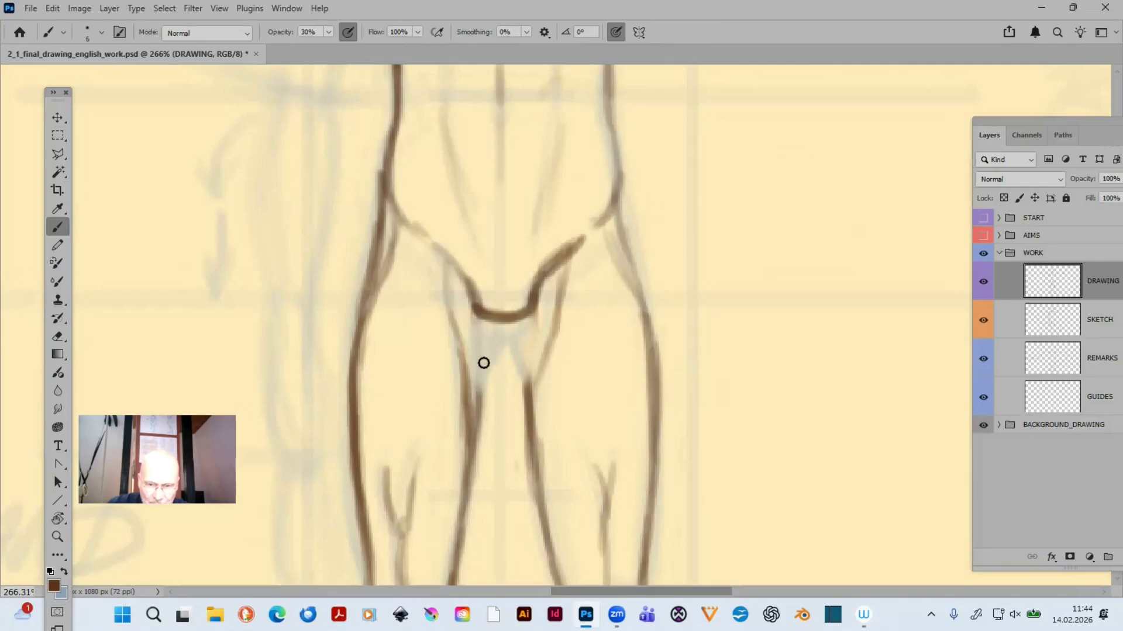
pyautogui.moveTo(481, 351)
pyautogui.mouseDown()
pyautogui.moveTo(478, 390)
pyautogui.moveTo(491, 316)
pyautogui.moveTo(484, 343)
pyautogui.moveTo(514, 335)
pyautogui.moveTo(489, 330)
pyautogui.moveTo(521, 366)
pyautogui.mouseUp()
pyautogui.hotkey('ctrl', 'z')
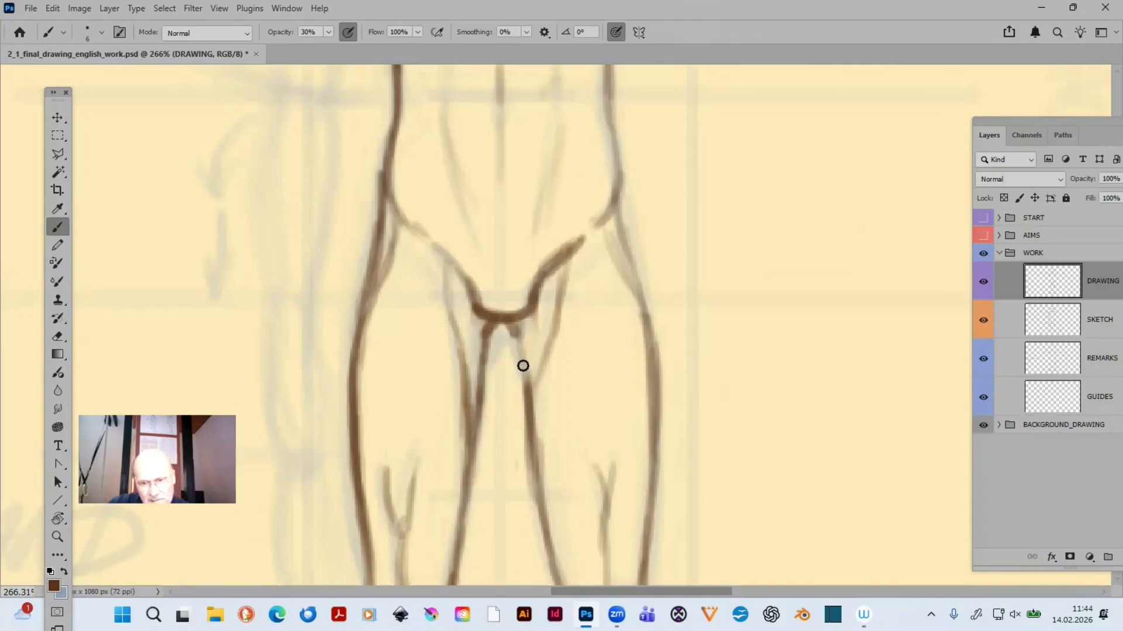
pyautogui.moveTo(517, 323)
pyautogui.mouseDown()
pyautogui.moveTo(530, 415)
pyautogui.moveTo(521, 315)
pyautogui.moveTo(527, 418)
pyautogui.moveTo(531, 387)
pyautogui.mouseUp()
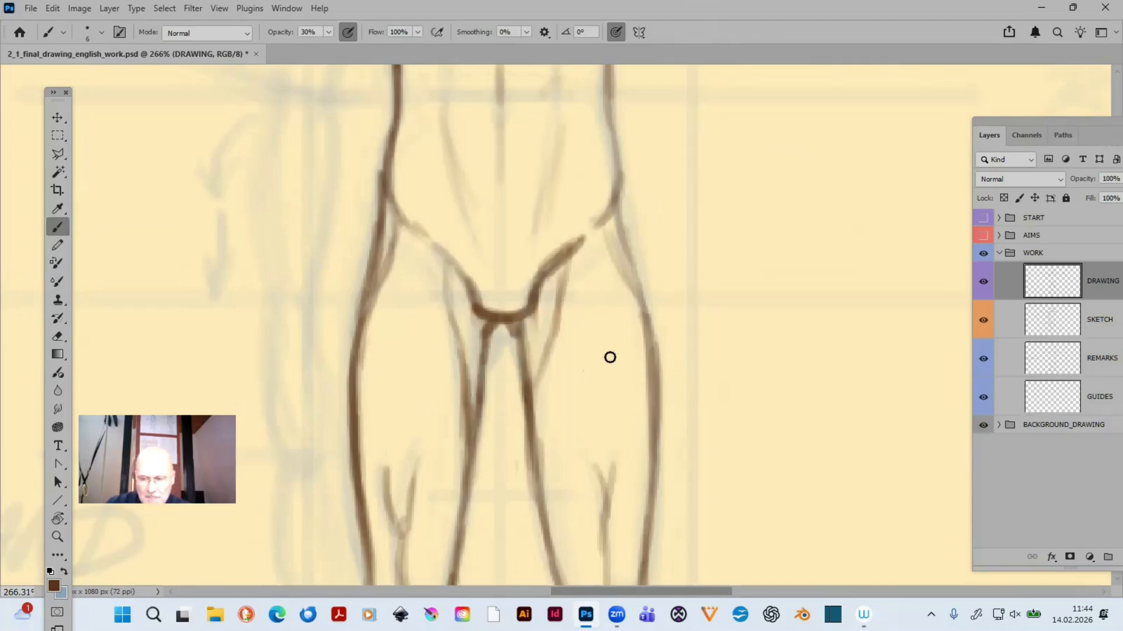
# - Erase the hip curves and the upper parts of the groin lines on both sides of the pelvis
pyautogui.hotkey('ctrl', '-')
pyautogui.hotkey('ctrl', '-')
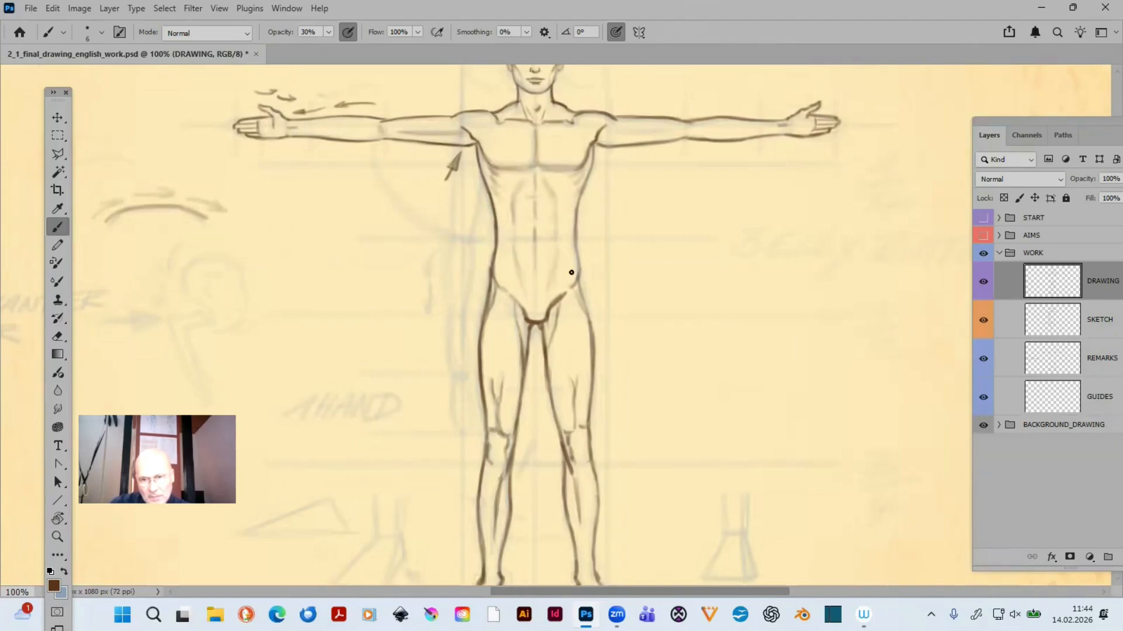
pyautogui.press('z')
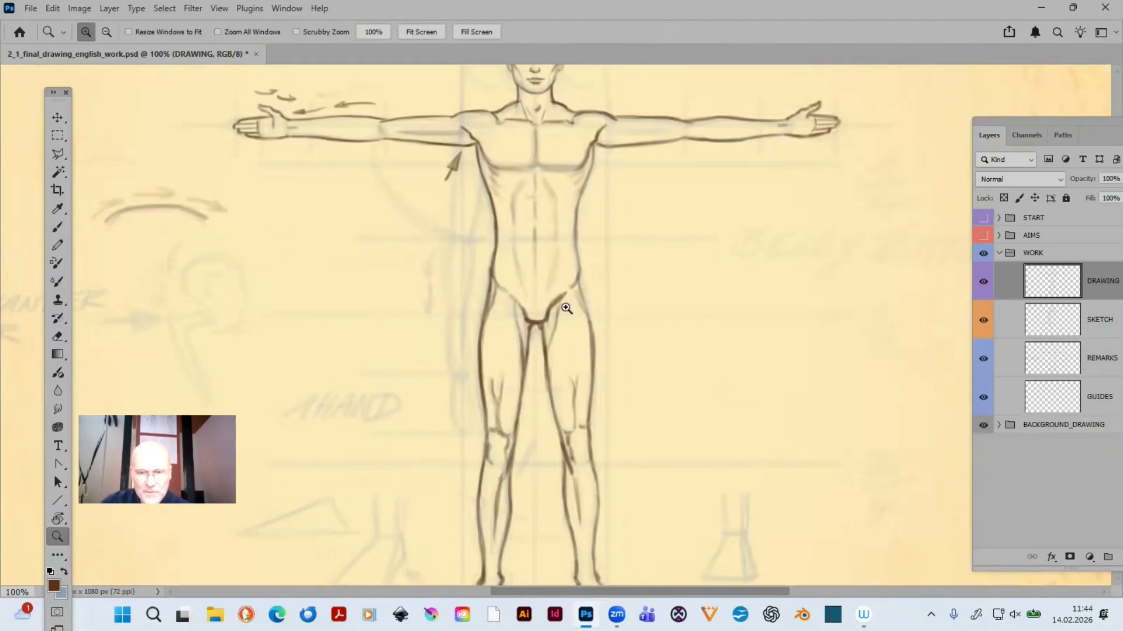
pyautogui.moveTo(544, 229); pyautogui.dragTo(667, 365)
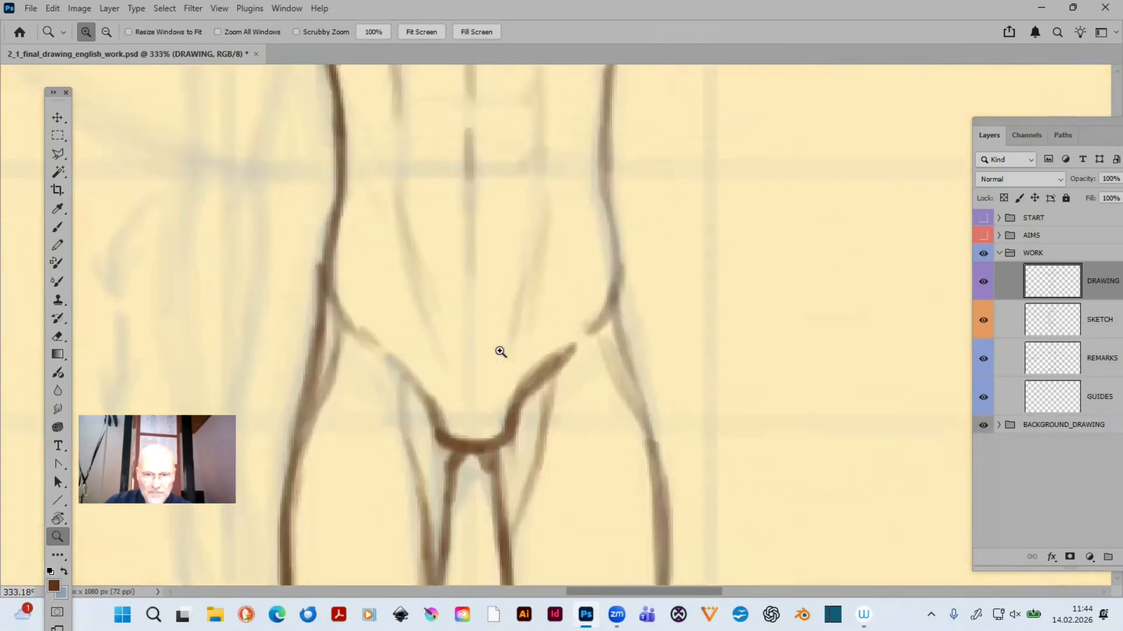
pyautogui.press('b')
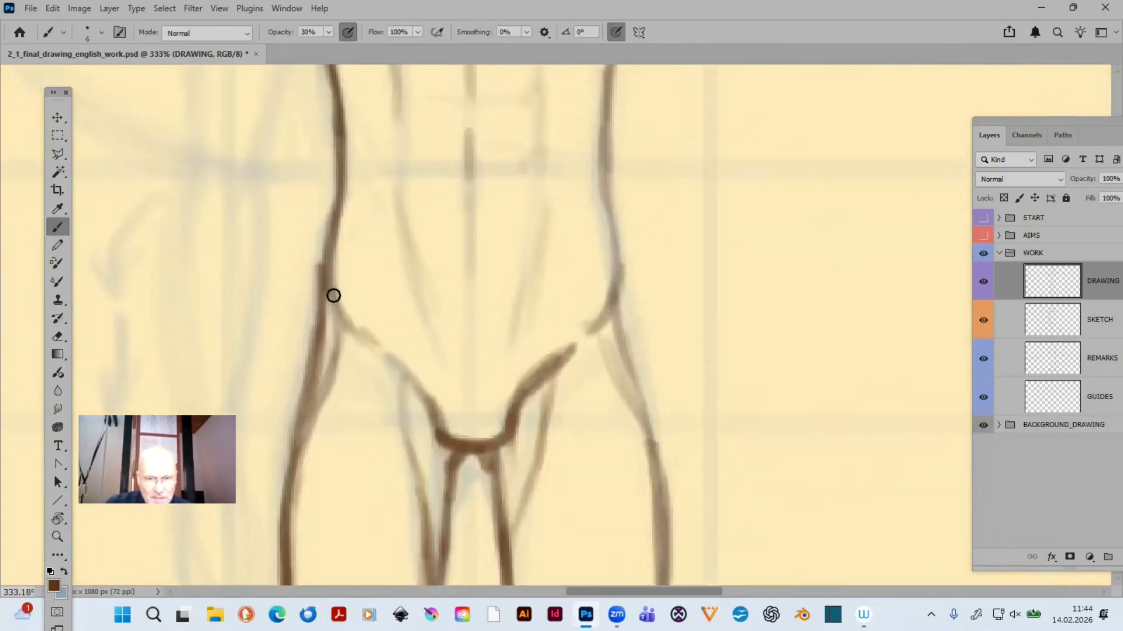
pyautogui.press('e')
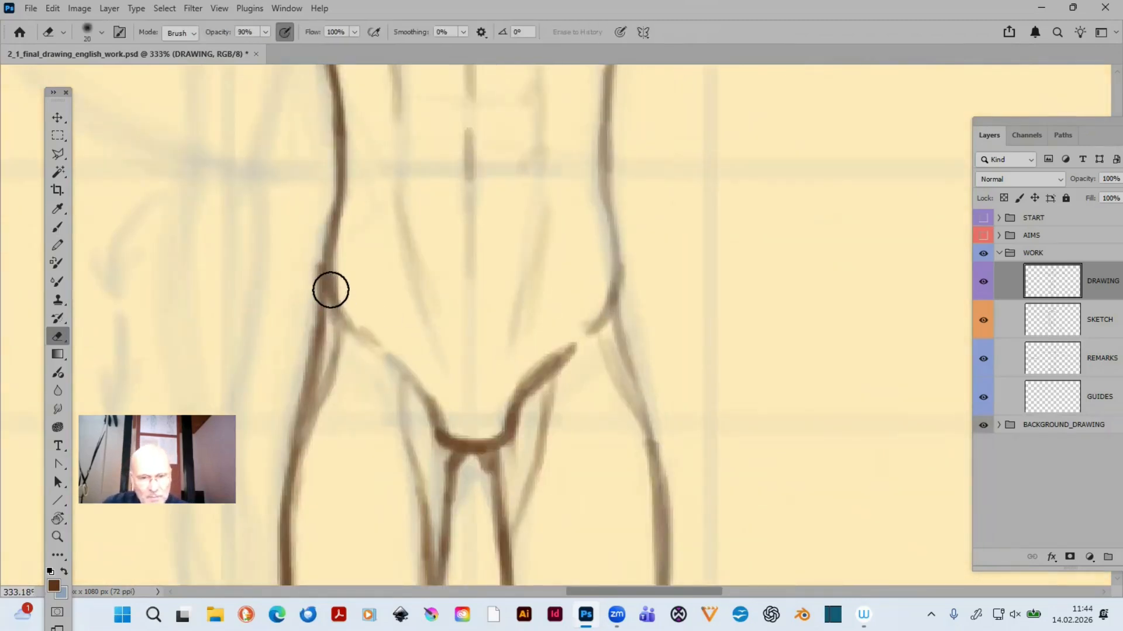
pyautogui.moveTo(328, 288)
pyautogui.mouseDown()
pyautogui.moveTo(326, 249)
pyautogui.moveTo(367, 329)
pyautogui.moveTo(404, 357)
pyautogui.mouseUp()
pyautogui.moveTo(616, 334)
pyautogui.mouseDown()
pyautogui.moveTo(565, 352)
pyautogui.moveTo(546, 373)
pyautogui.moveTo(590, 324)
pyautogui.moveTo(604, 281)
pyautogui.mouseUp()
# - Redraw the waist-to-hip contours with short inward hip-bone marks, and draw steeper groin lines down to the crotch on both sides
pyautogui.press('b')
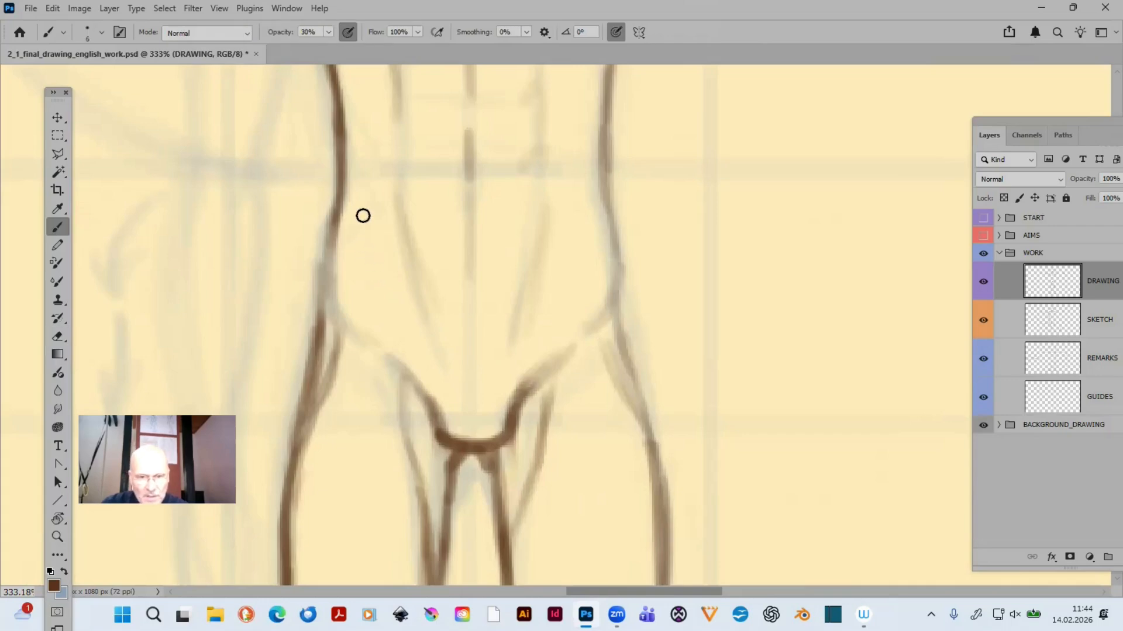
pyautogui.moveTo(347, 172)
pyautogui.mouseDown()
pyautogui.moveTo(331, 236)
pyautogui.moveTo(337, 219)
pyautogui.moveTo(332, 263)
pyautogui.moveTo(348, 276)
pyautogui.mouseUp()
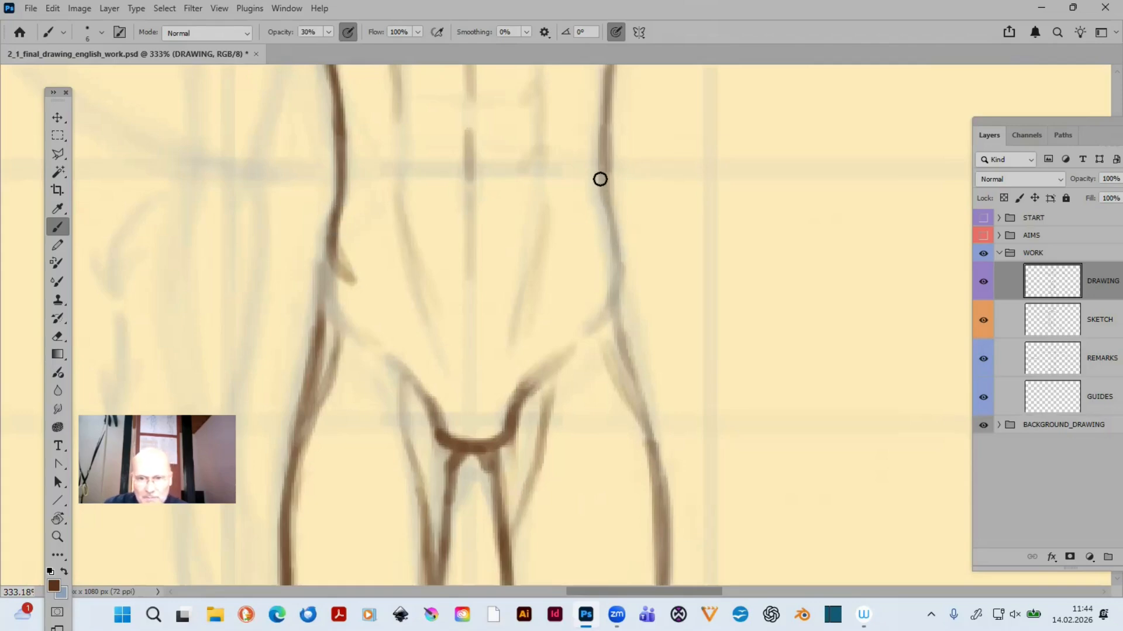
pyautogui.moveTo(599, 181); pyautogui.dragTo(602, 266)
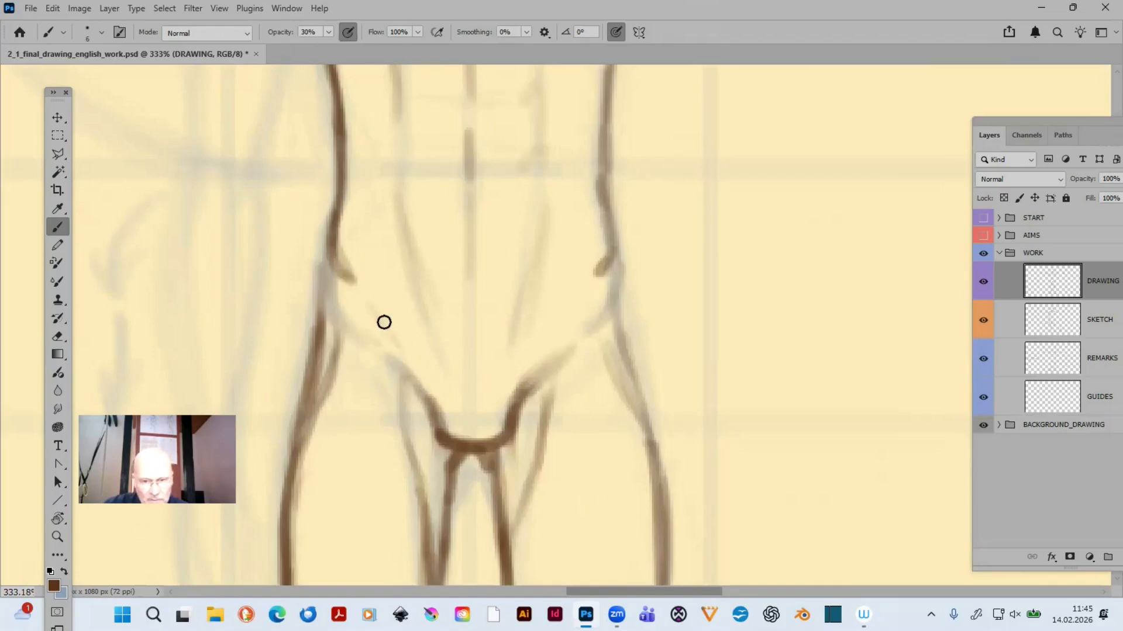
pyautogui.moveTo(372, 306)
pyautogui.mouseDown()
pyautogui.moveTo(432, 406)
pyautogui.moveTo(404, 355)
pyautogui.mouseUp()
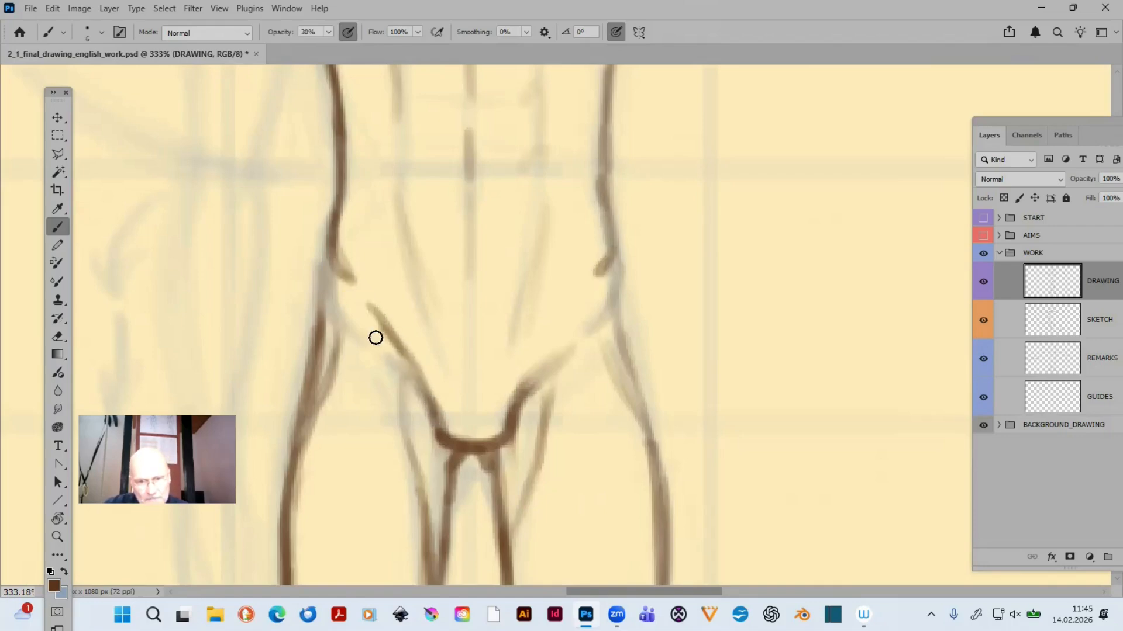
pyautogui.moveTo(332, 262); pyautogui.dragTo(354, 285)
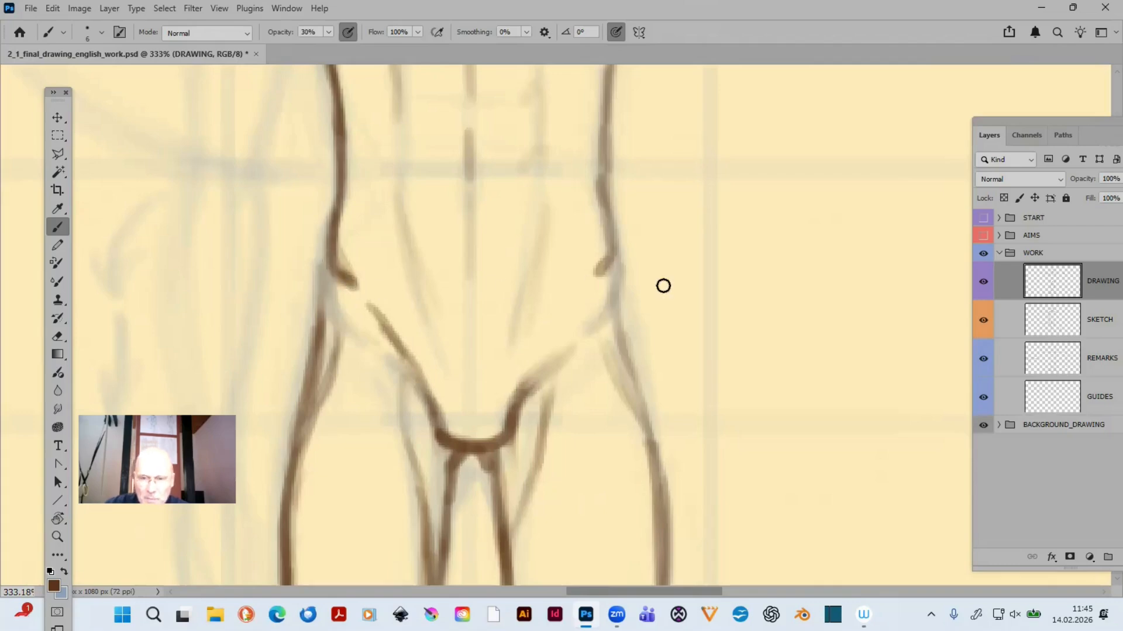
pyautogui.moveTo(596, 278); pyautogui.dragTo(614, 253)
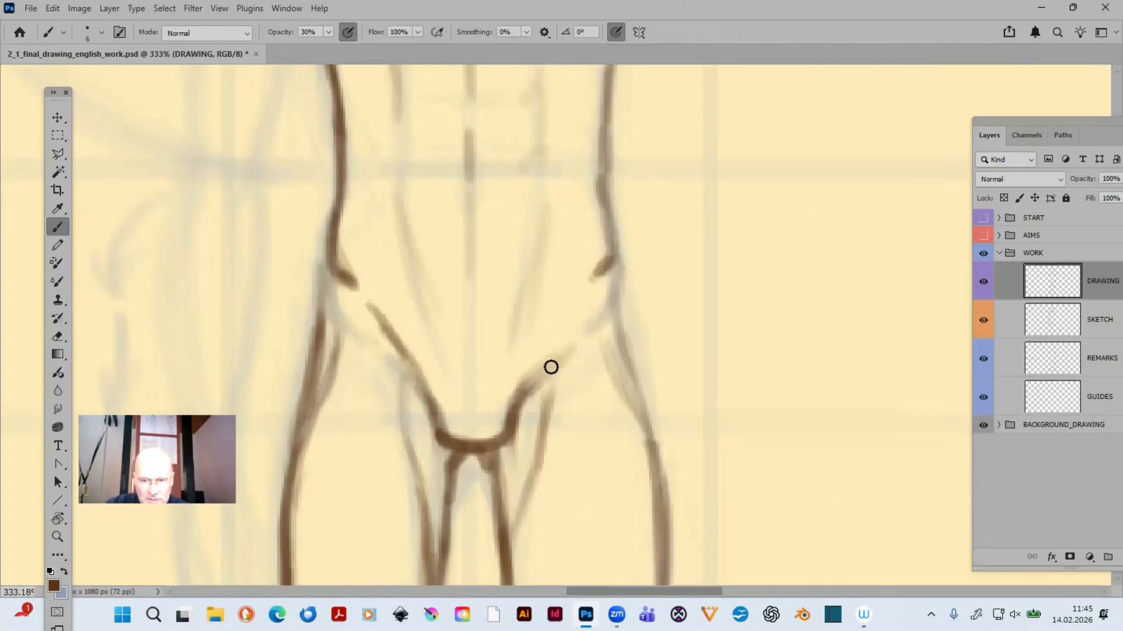
pyautogui.moveTo(525, 389)
pyautogui.mouseDown()
pyautogui.moveTo(569, 310)
pyautogui.moveTo(530, 382)
pyautogui.mouseUp()
pyautogui.press('e')
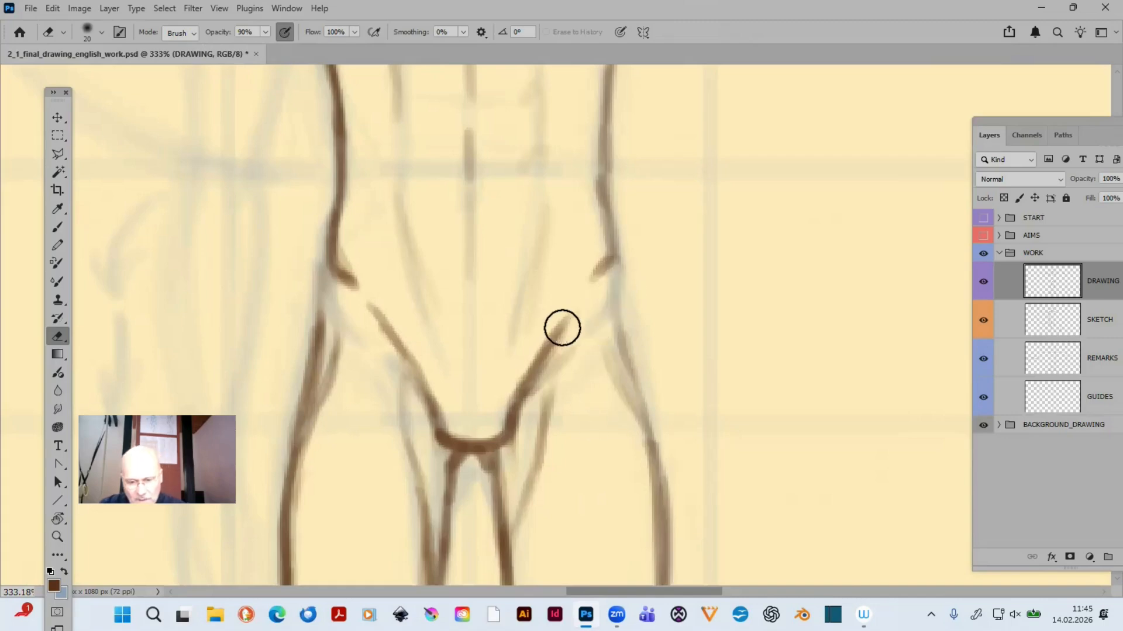
# - Trace the outer contours from both hips down the upper thighs and darken the body's midline at the navel
pyautogui.press('b')
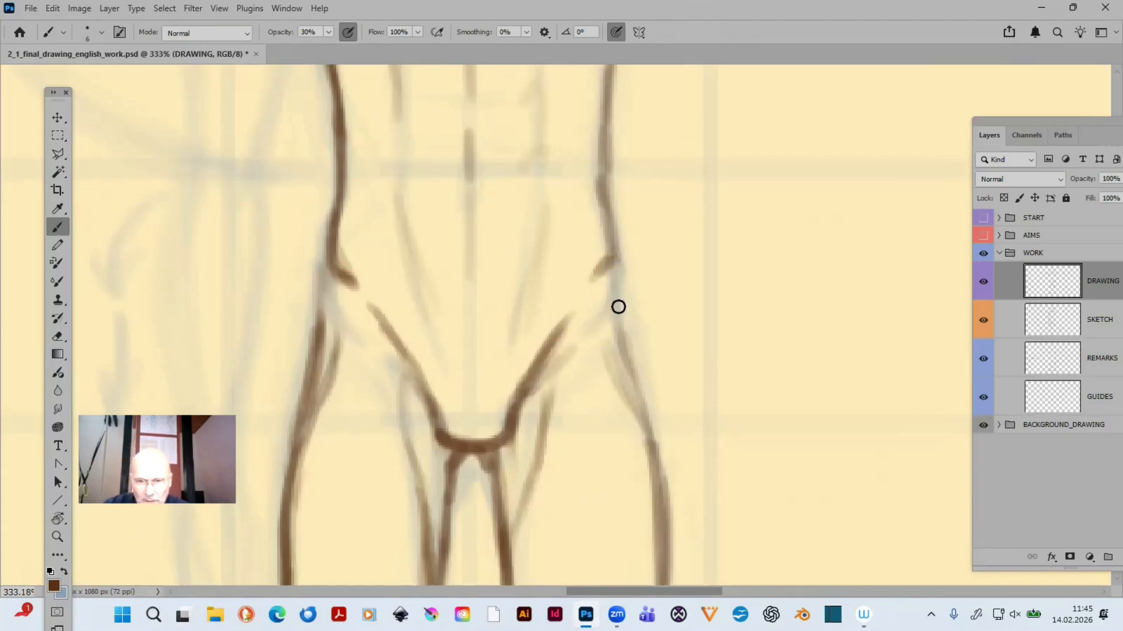
pyautogui.moveTo(612, 257)
pyautogui.mouseDown()
pyautogui.moveTo(627, 366)
pyautogui.moveTo(636, 392)
pyautogui.moveTo(624, 318)
pyautogui.moveTo(655, 455)
pyautogui.mouseUp()
pyautogui.moveTo(639, 383); pyautogui.dragTo(655, 455)
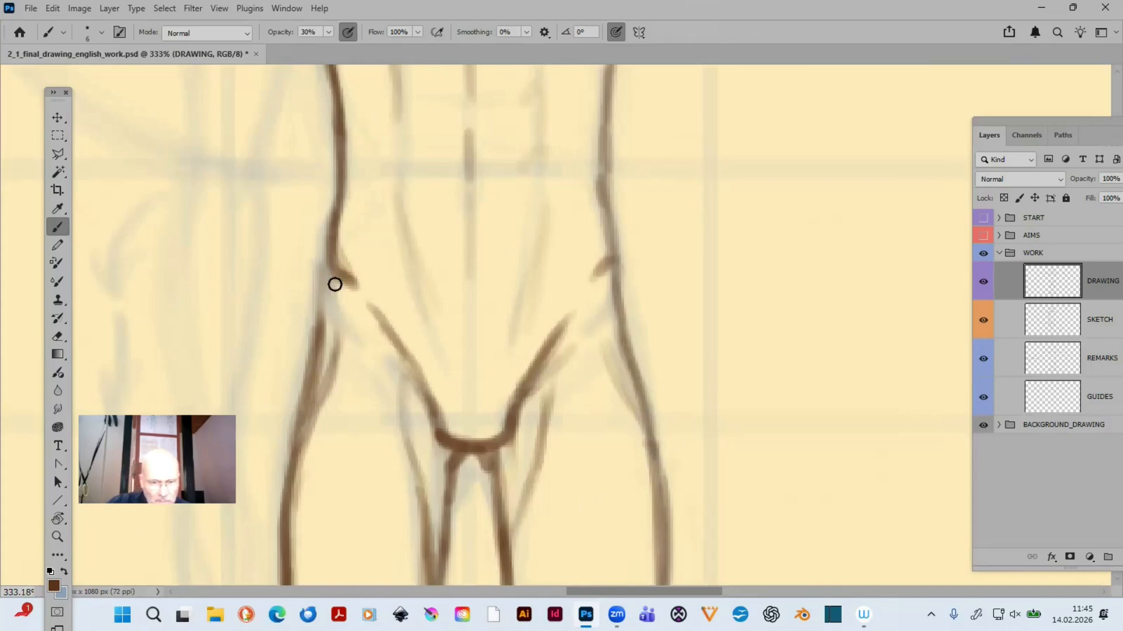
pyautogui.moveTo(328, 275); pyautogui.dragTo(307, 406)
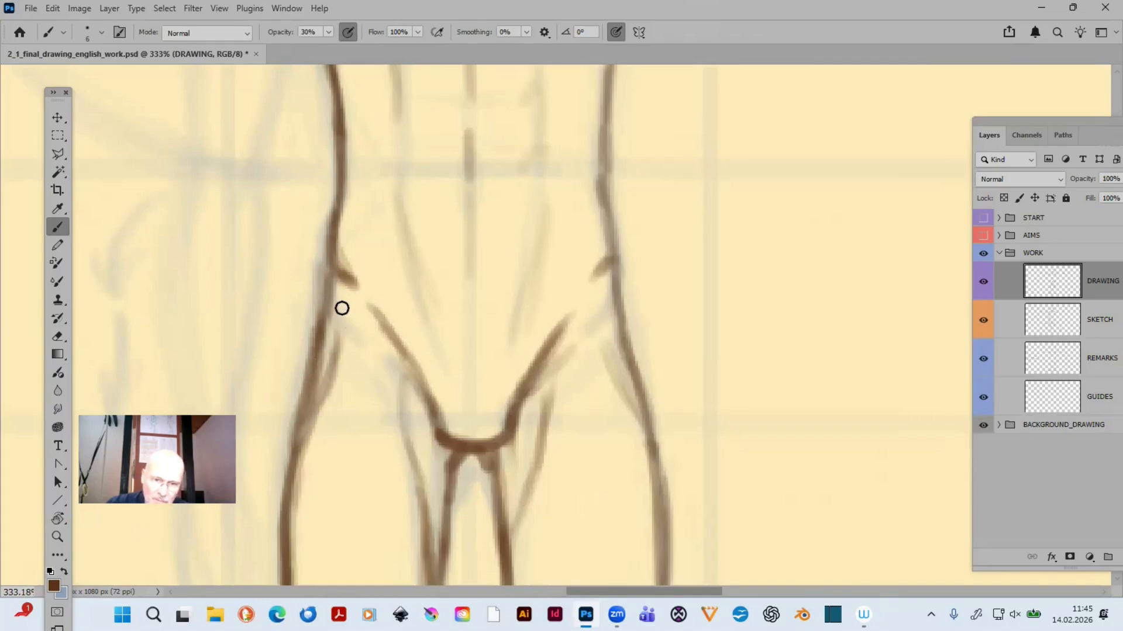
pyautogui.moveTo(334, 282); pyautogui.dragTo(321, 343)
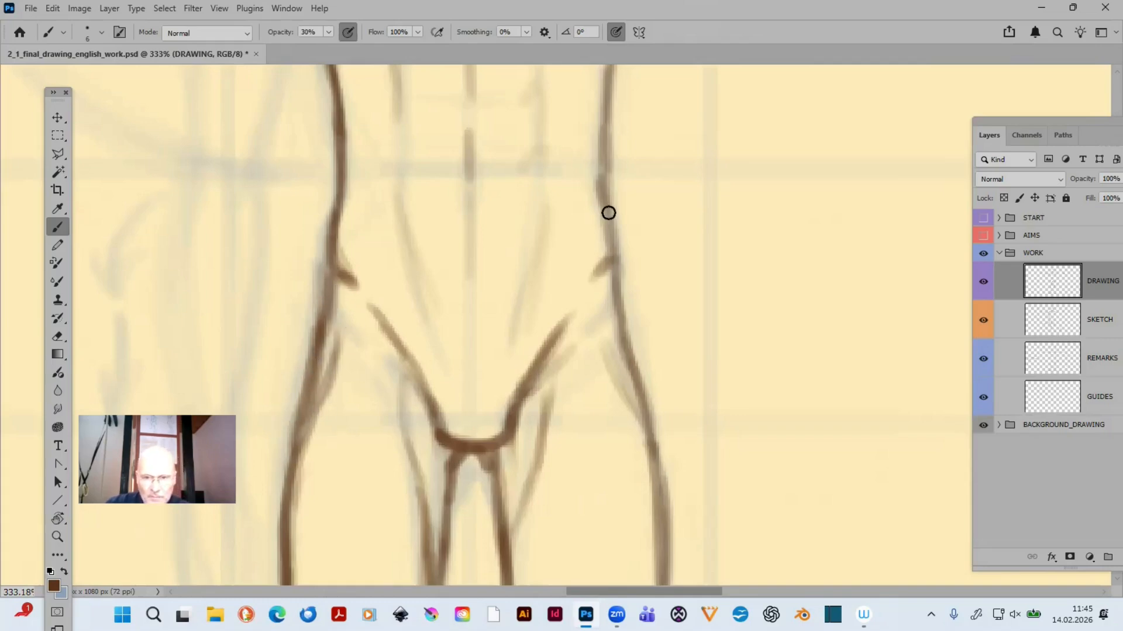
pyautogui.moveTo(468, 165); pyautogui.dragTo(466, 184)
pyautogui.hotkey('ctrl', '-')
pyautogui.hotkey('ctrl', '-')
pyautogui.hotkey('ctrl', '-')
pyautogui.hotkey('ctrl', '-')
pyautogui.hotkey('ctrl', '-')
pyautogui.hotkey('ctrl', '-')
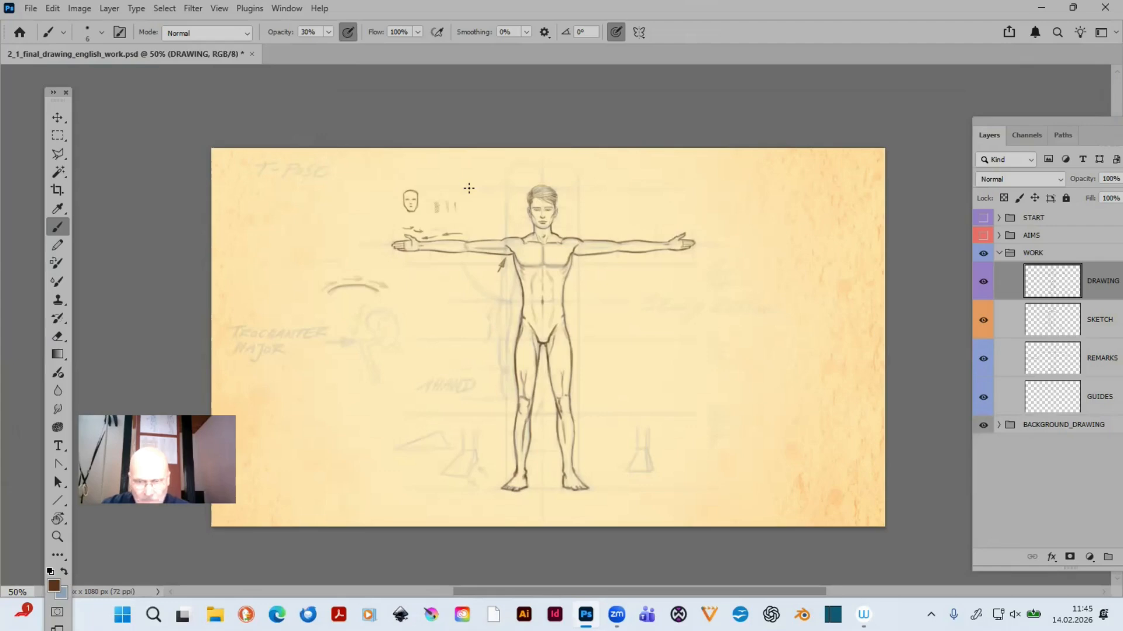
# - Darken the outer contour of the thigh on the image's left side from the hip down to the knee with smooth overlapping strokes
pyautogui.hotkey('ctrl', '+')
pyautogui.hotkey('ctrl', '+')
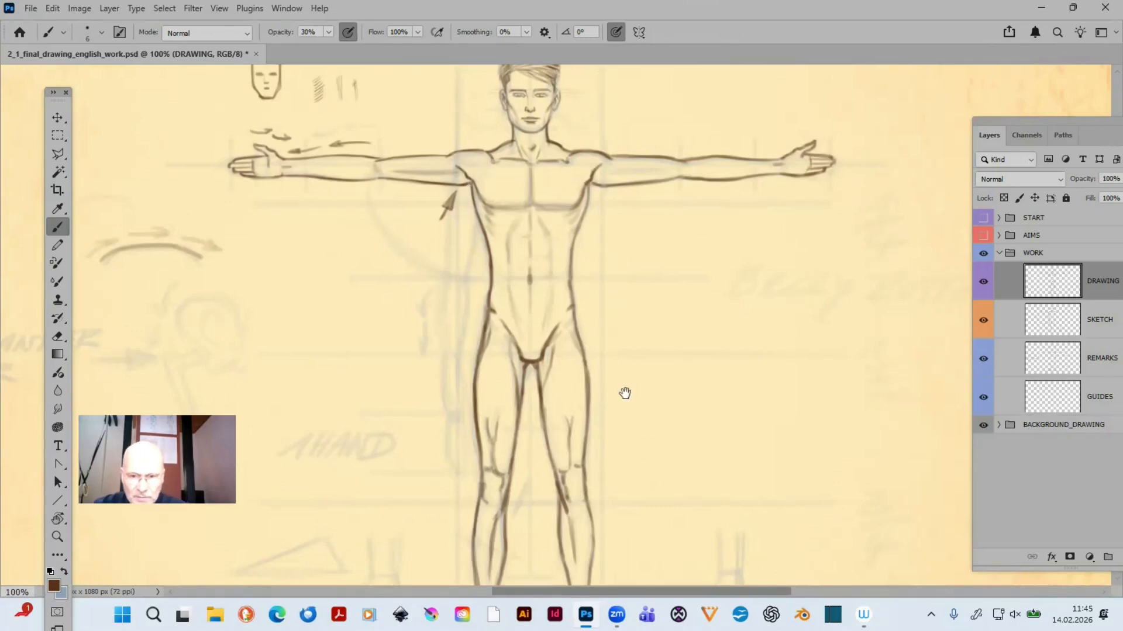
pyautogui.moveTo(642, 397); pyautogui.dragTo(715, 275)
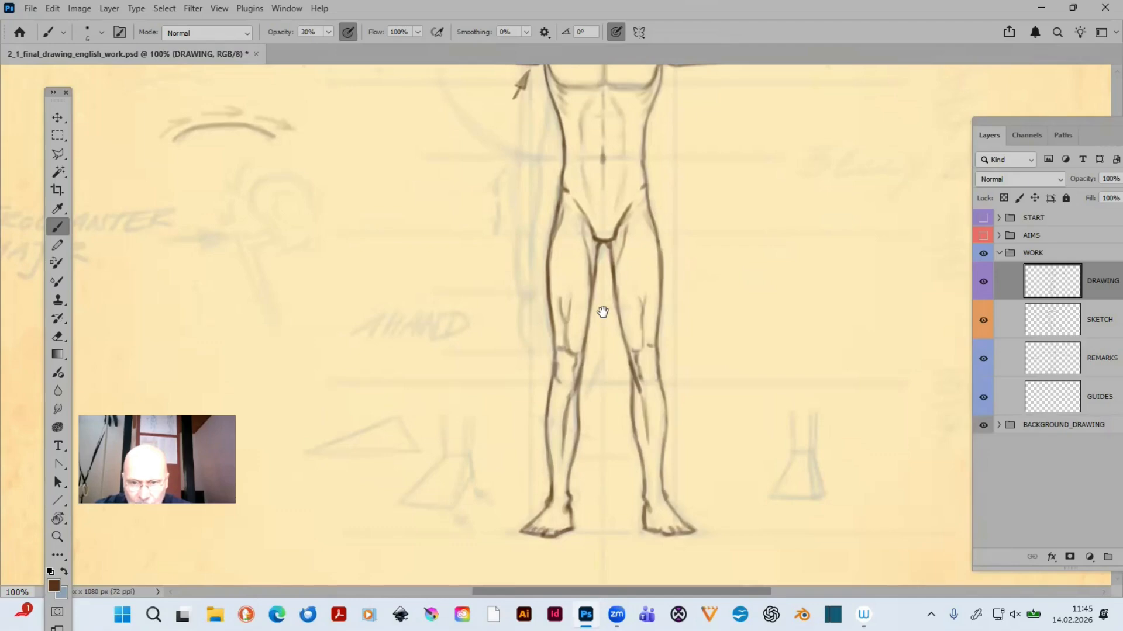
pyautogui.hotkey('ctrl', '+')
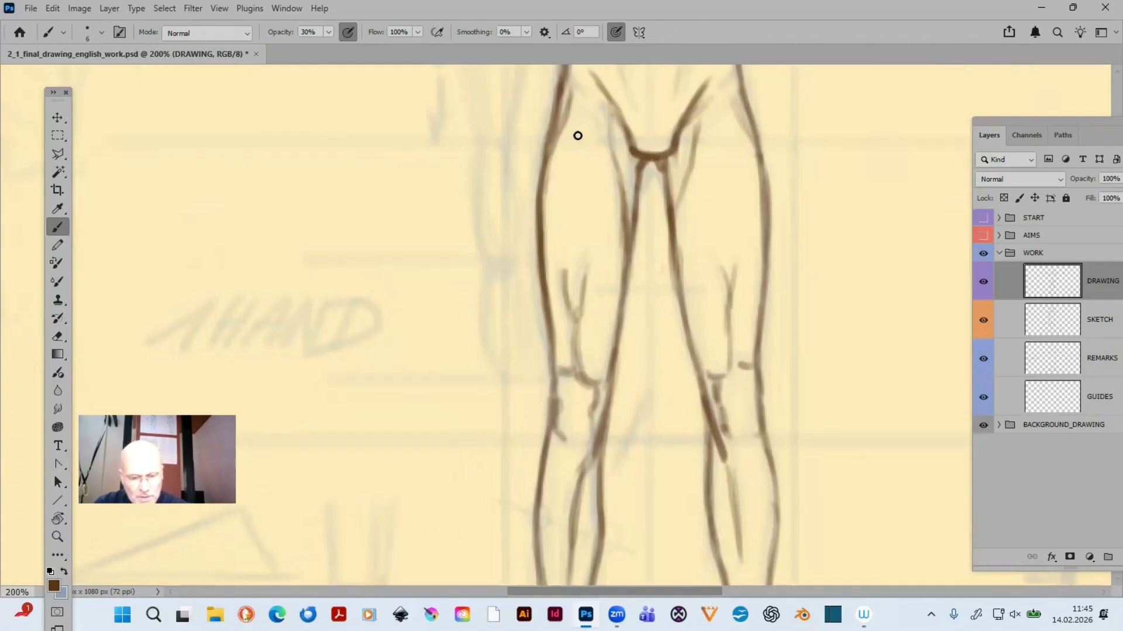
pyautogui.press('e')
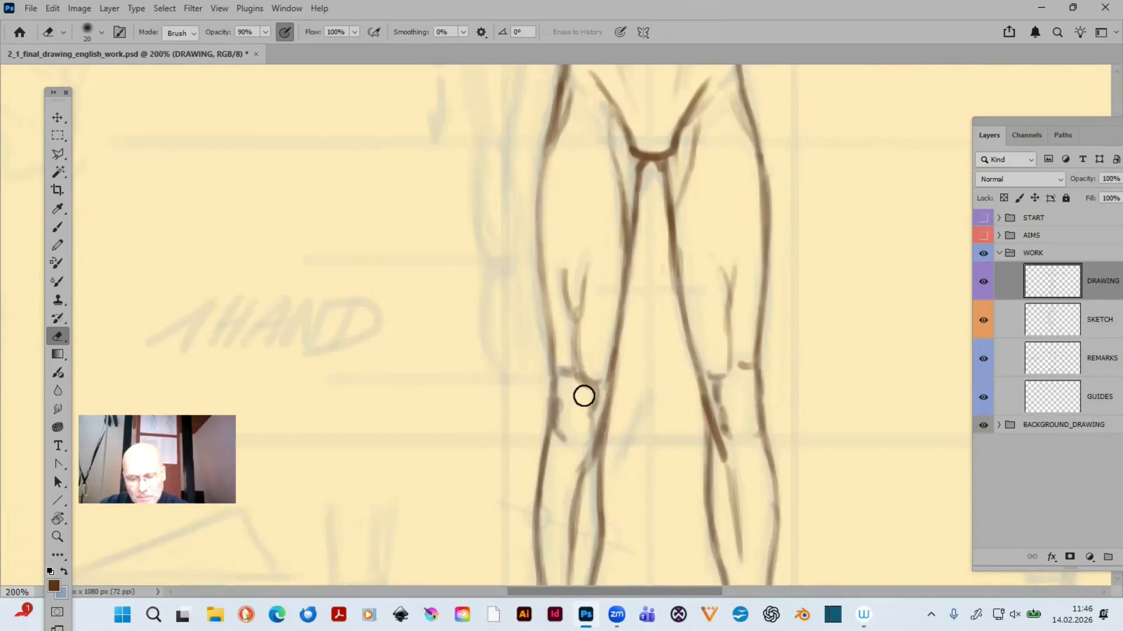
pyautogui.moveTo(477, 449); pyautogui.dragTo(420, 536)
pyautogui.press('b')
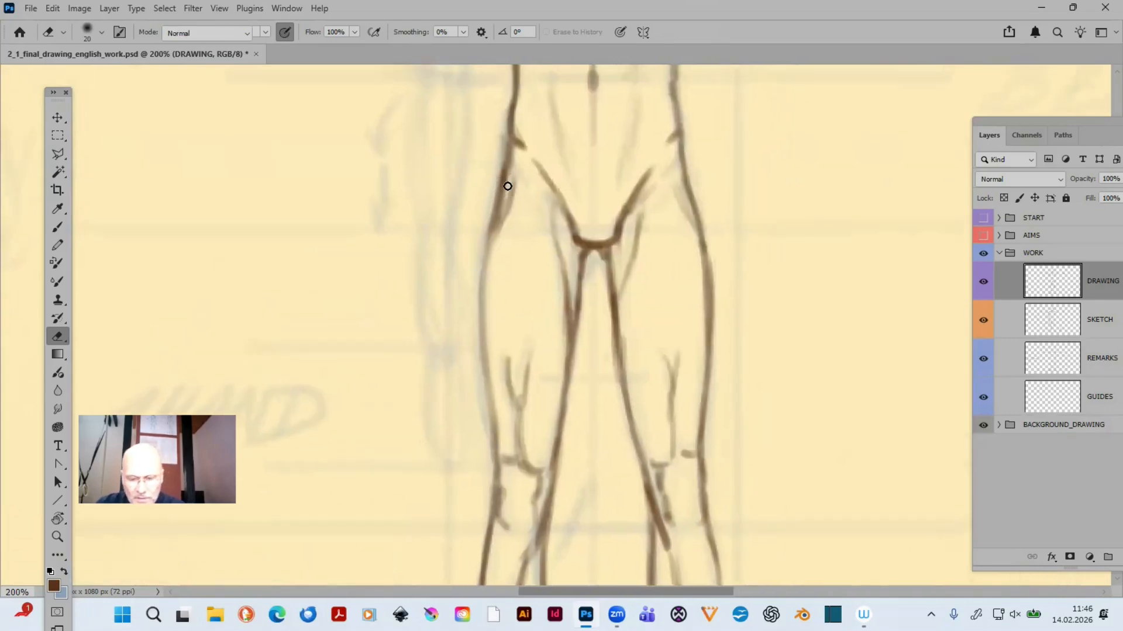
pyautogui.press('b')
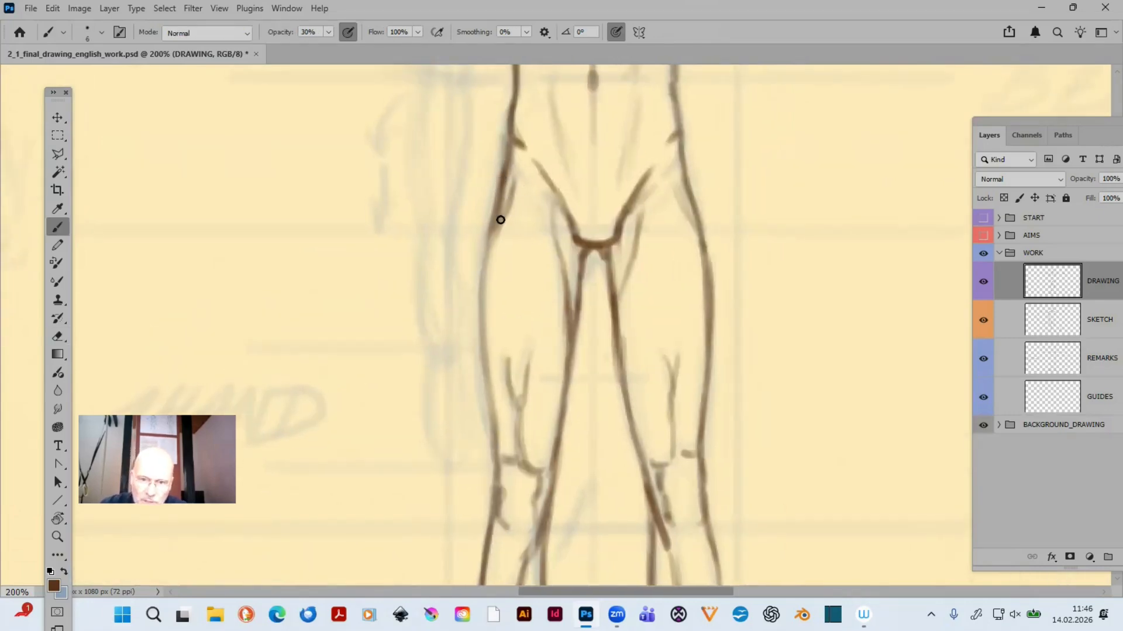
pyautogui.moveTo(501, 220); pyautogui.dragTo(481, 287)
pyautogui.moveTo(500, 197); pyautogui.dragTo(481, 280)
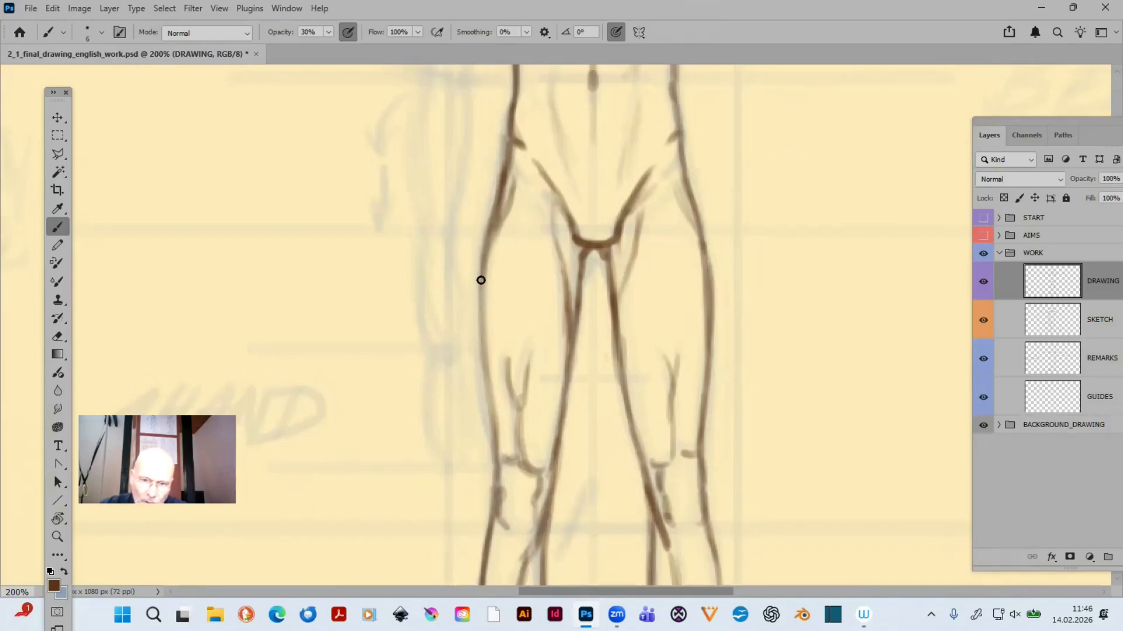
pyautogui.moveTo(493, 207); pyautogui.dragTo(480, 310)
pyautogui.moveTo(489, 238); pyautogui.dragTo(485, 375)
pyautogui.moveTo(478, 310); pyautogui.dragTo(494, 432)
pyautogui.moveTo(489, 344); pyautogui.dragTo(491, 436)
pyautogui.moveTo(485, 370); pyautogui.dragTo(494, 459)
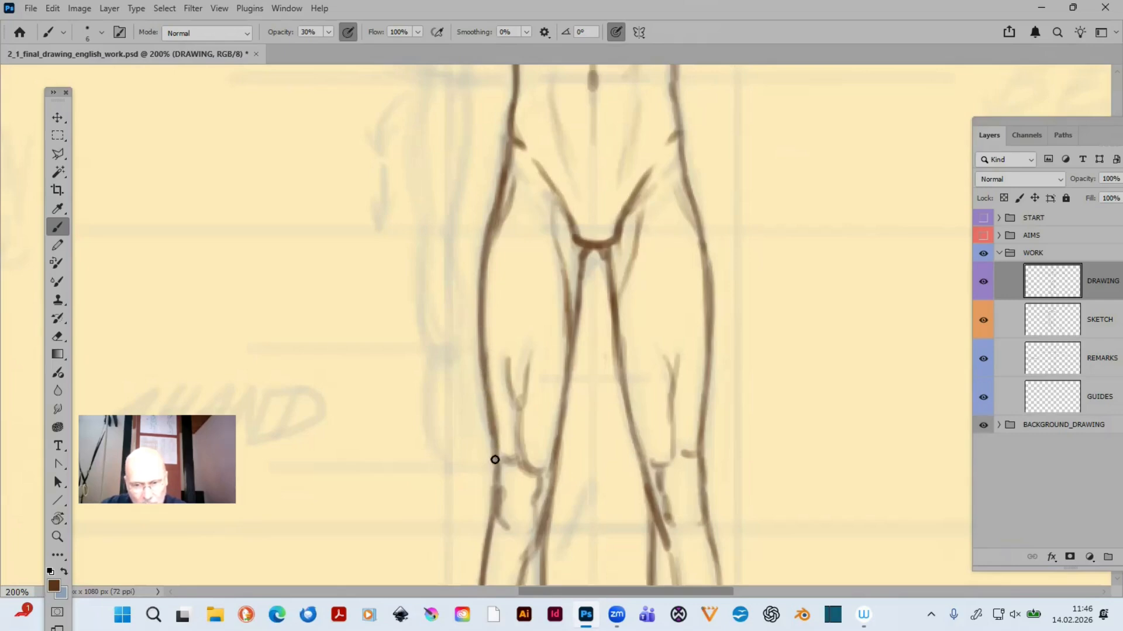
pyautogui.moveTo(490, 398); pyautogui.dragTo(498, 461)
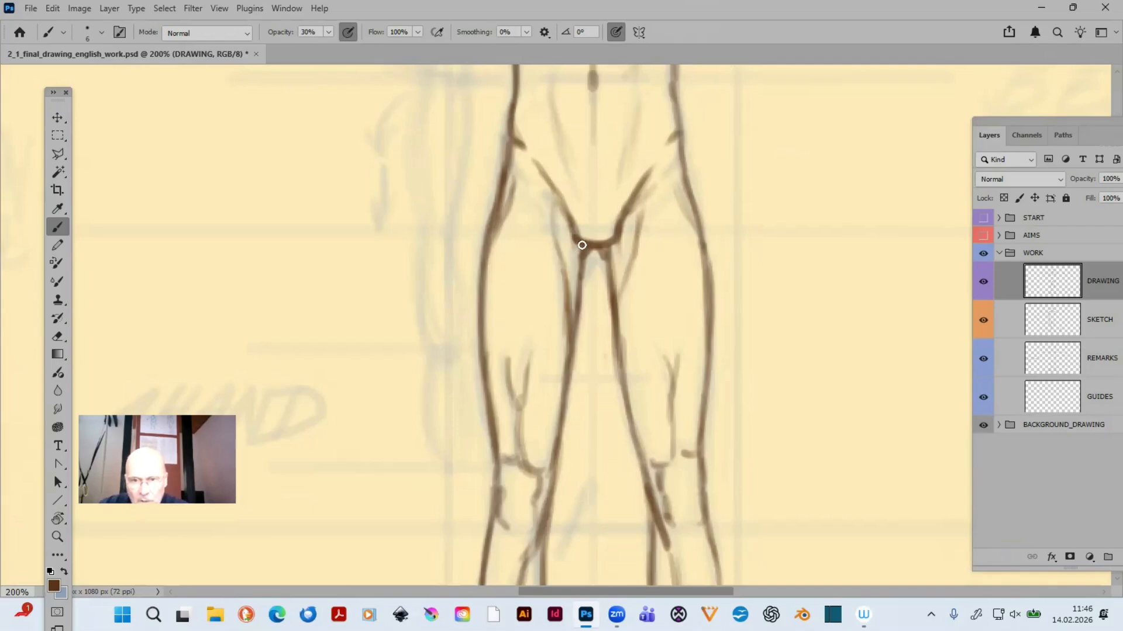
# - Darken the outer contour of the knee on the image's right side, just below the short kneecap mark
pyautogui.hotkey('ctrl', '-')
pyautogui.hotkey('ctrl', '-')
pyautogui.hotkey('ctrl', '-')
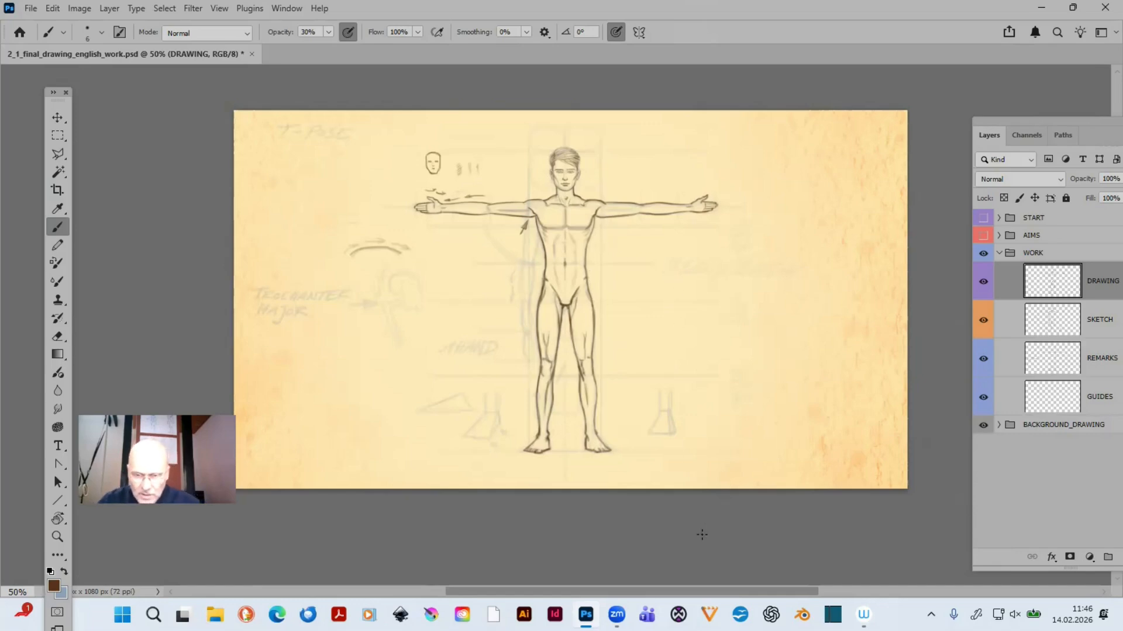
pyautogui.press('z')
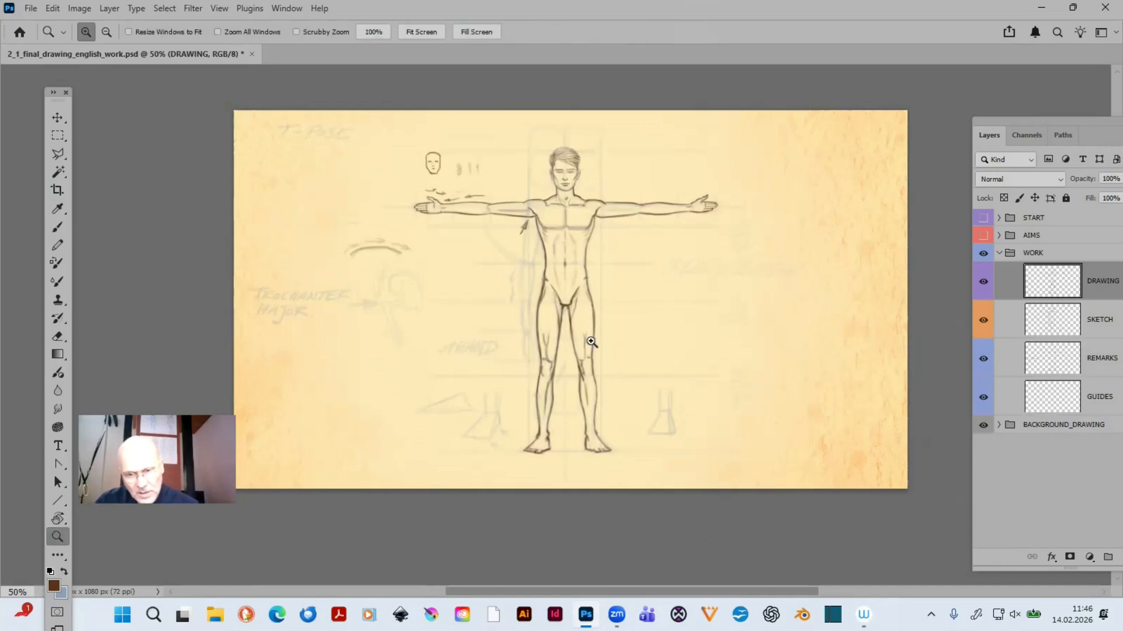
pyautogui.moveTo(514, 260); pyautogui.dragTo(681, 475)
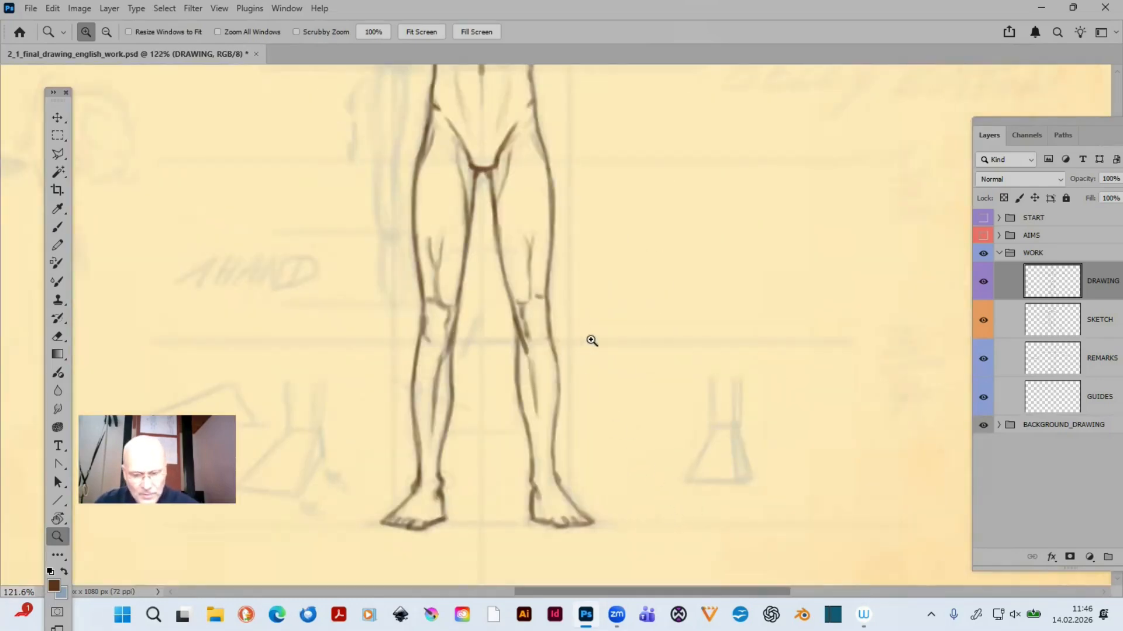
pyautogui.press('b')
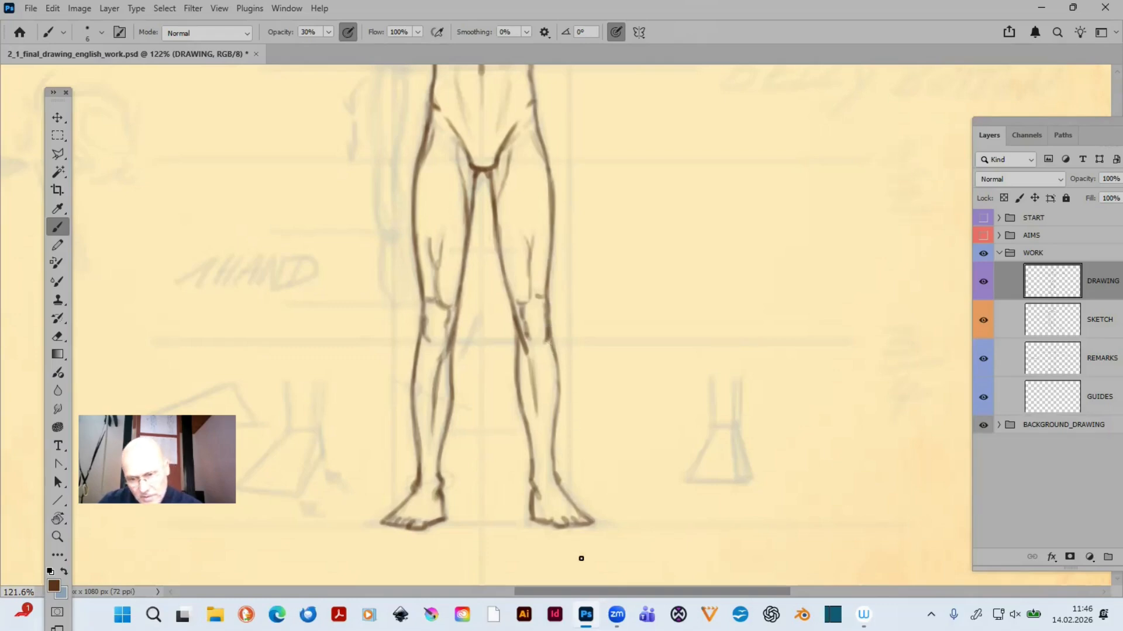
pyautogui.hotkey('ctrl', '-')
pyautogui.hotkey('ctrl', '-')
pyautogui.hotkey('ctrl', '-')
pyautogui.hotkey('ctrl', '-')
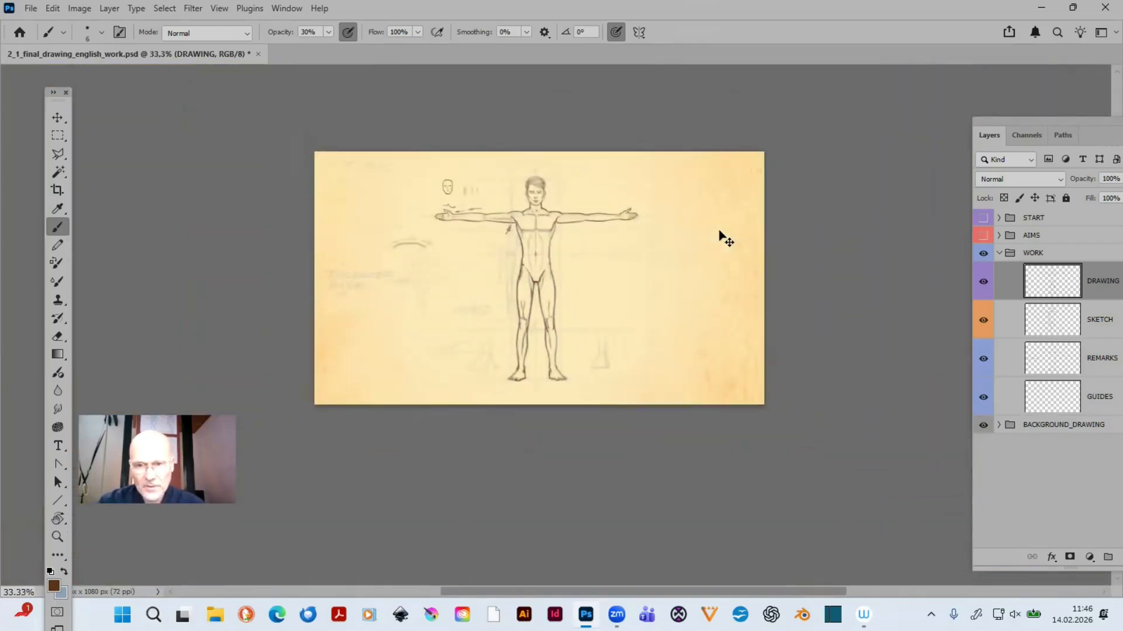
# - Shade a soft band along the upper arm on the image's right side with a size 8 brush at 10% opacity
pyautogui.hotkey('ctrl', '+')
pyautogui.hotkey('ctrl', '+')
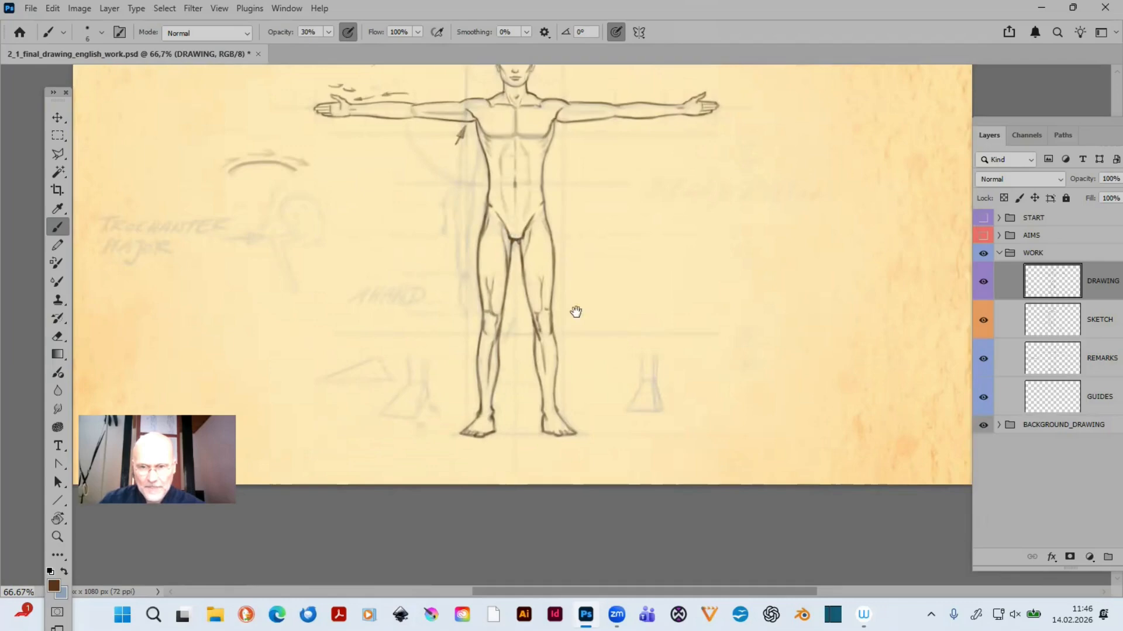
pyautogui.moveTo(577, 314); pyautogui.dragTo(647, 490)
pyautogui.press('z')
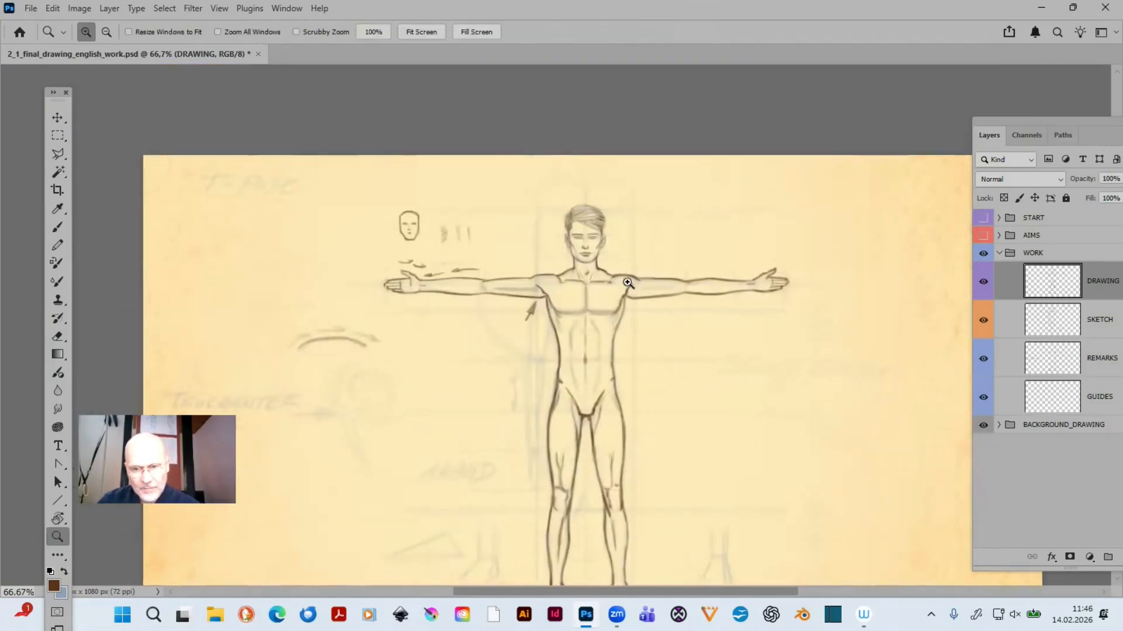
pyautogui.moveTo(516, 175); pyautogui.dragTo(644, 215)
pyautogui.moveTo(517, 175); pyautogui.dragTo(729, 383)
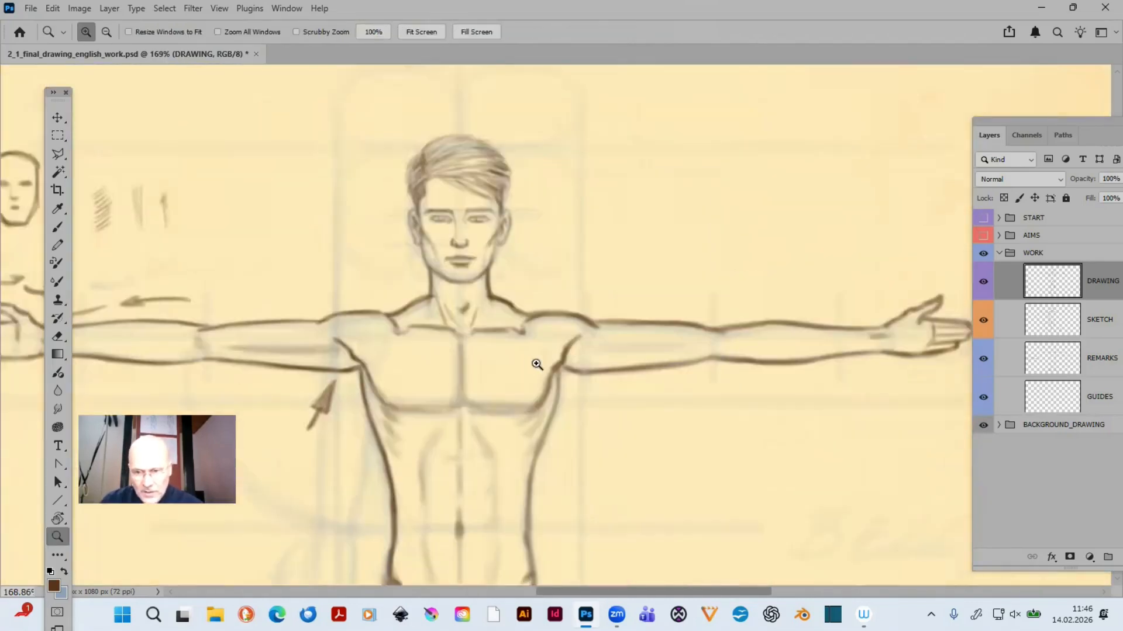
pyautogui.press('b')
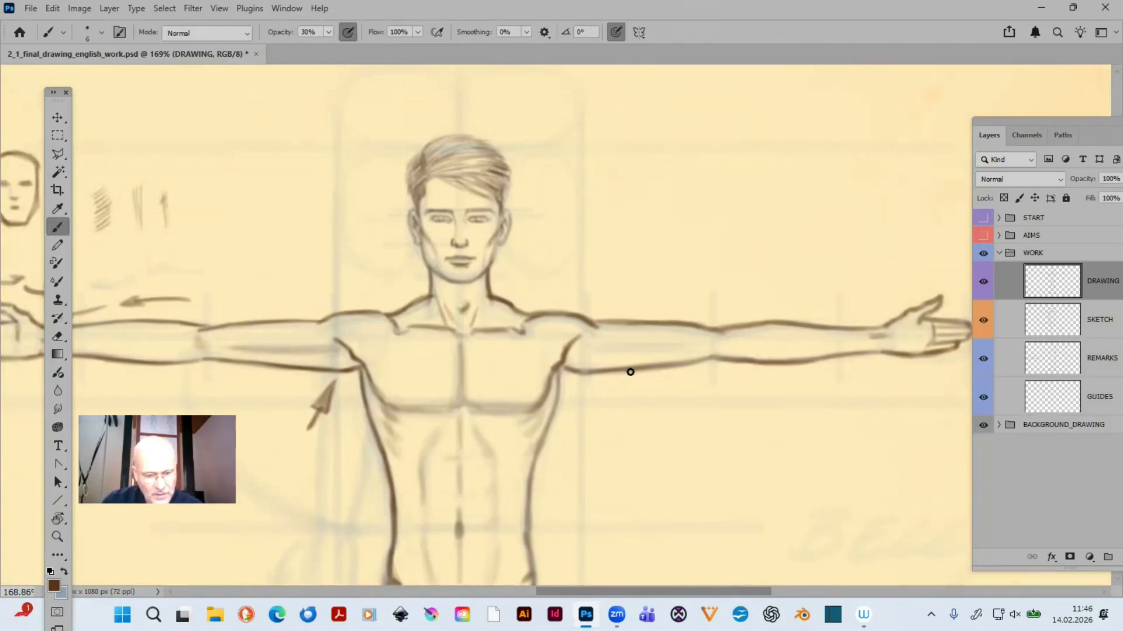
pyautogui.press('1')
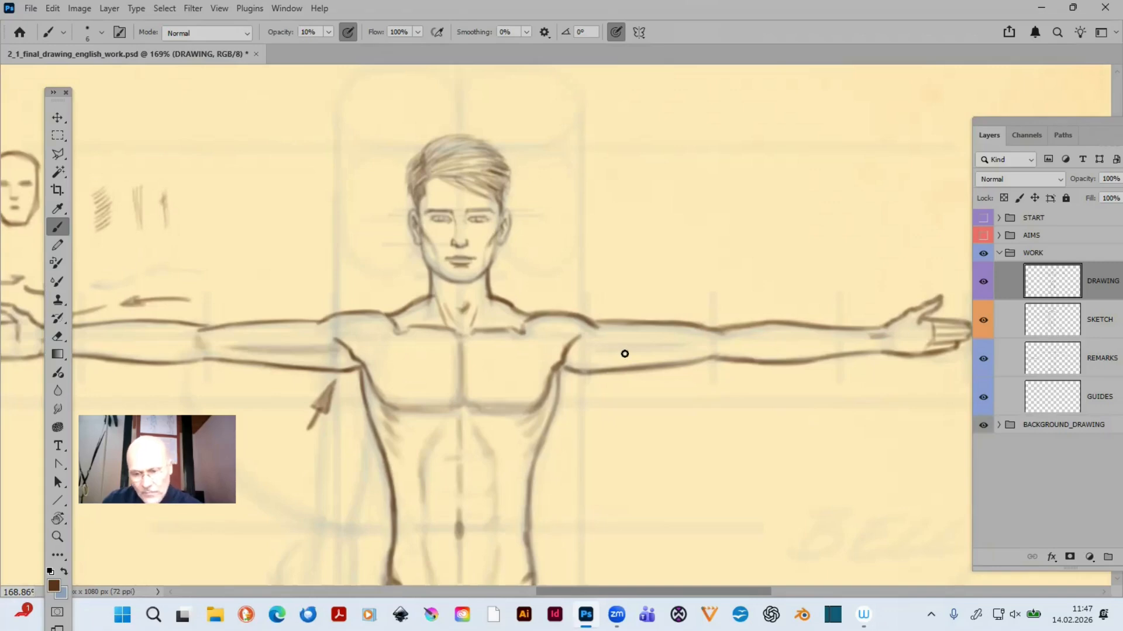
pyautogui.press(']')
pyautogui.press(']')
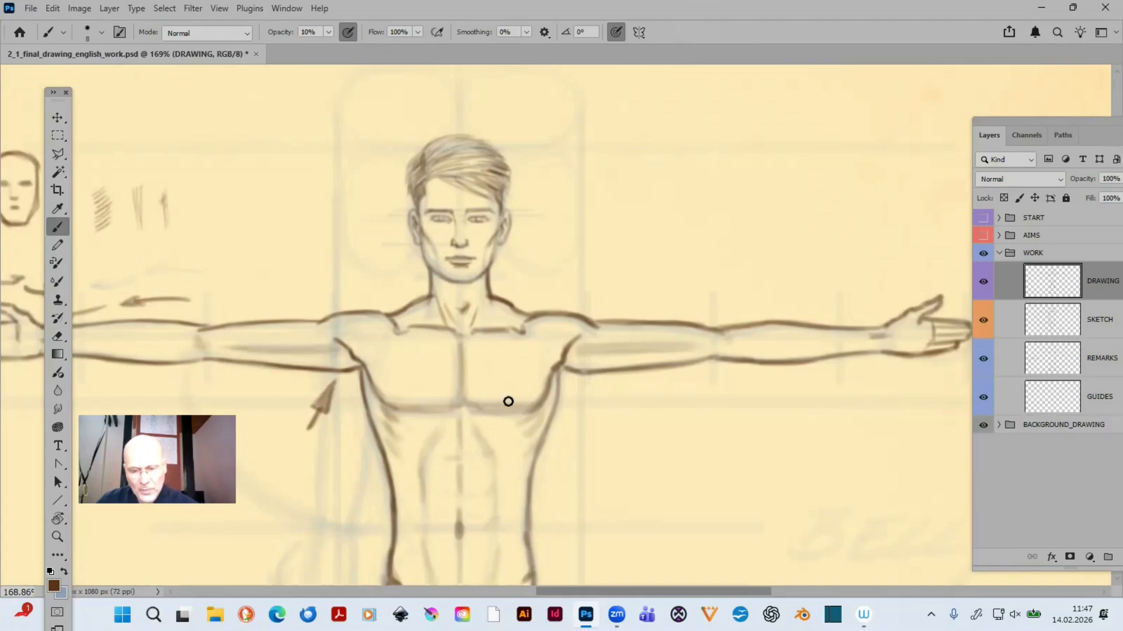
# - Darken the corners where the jaw meets the neck on both sides with a size 3 brush at 30% opacity
pyautogui.press('z')
pyautogui.moveTo(400, 234); pyautogui.dragTo(547, 307)
pyautogui.hotkey('ctrl', '-')
pyautogui.hotkey('ctrl', '-')
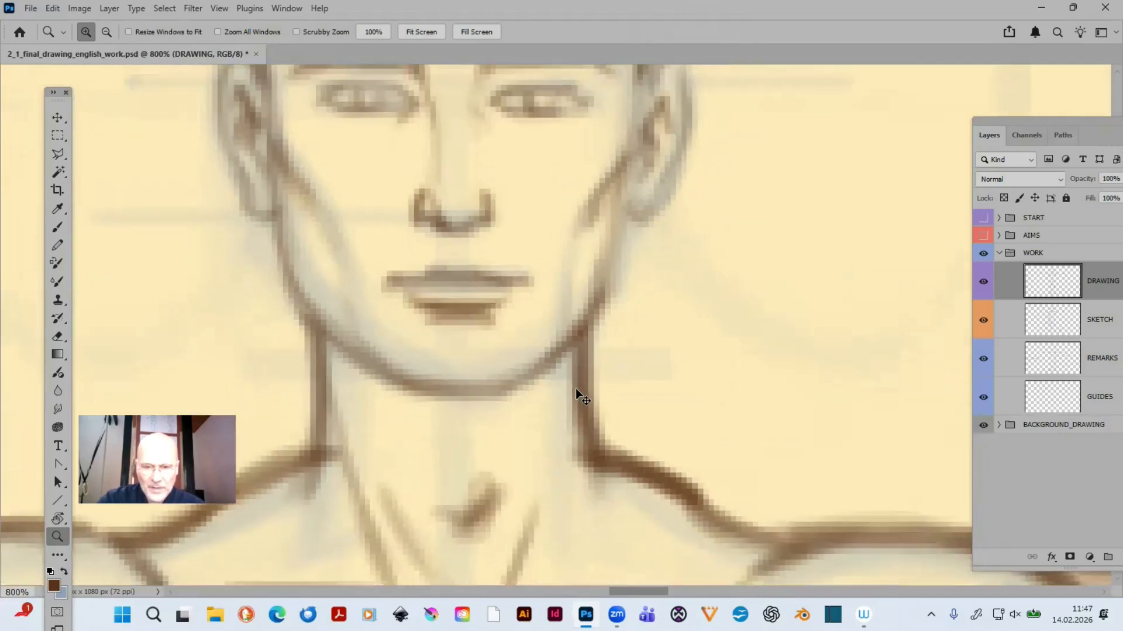
pyautogui.hotkey('ctrl', '-')
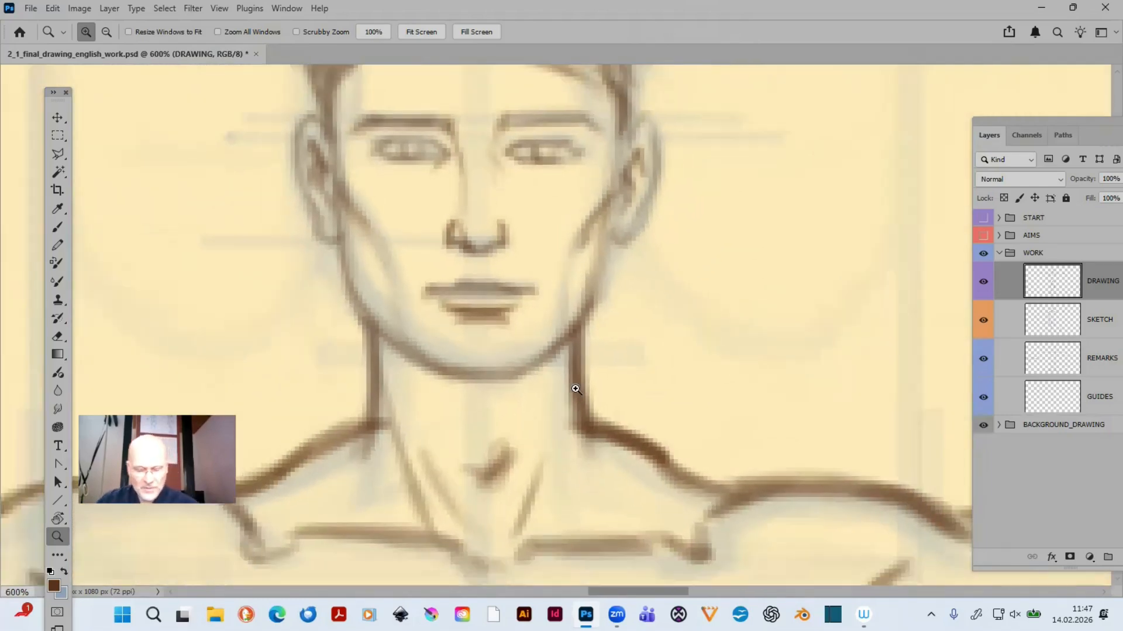
pyautogui.press('b')
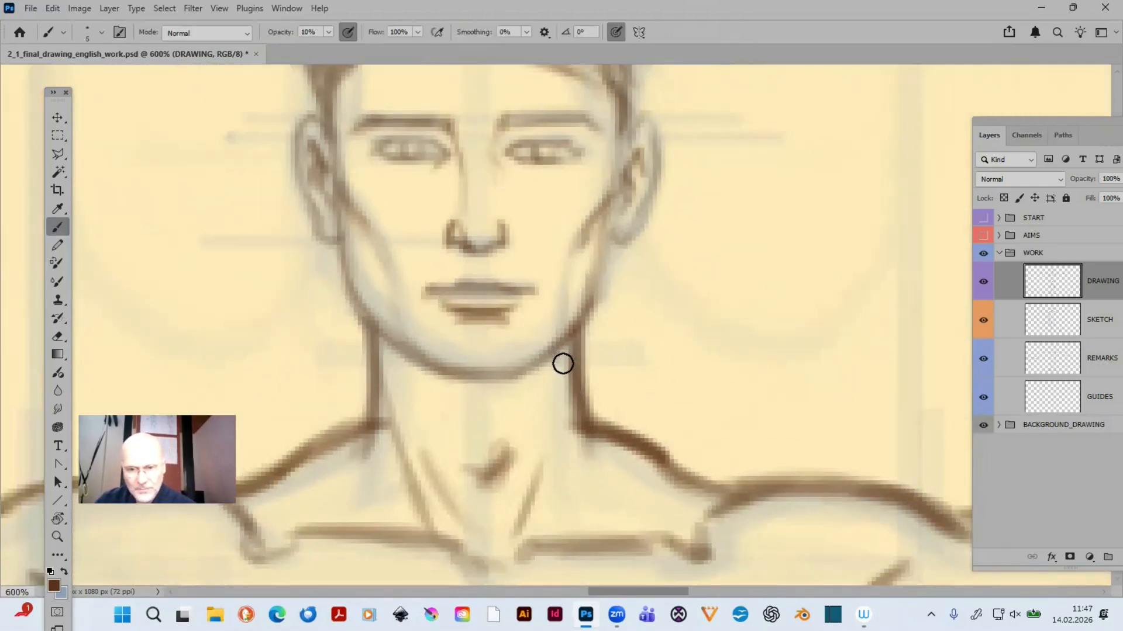
pyautogui.press('[')
pyautogui.press('[')
pyautogui.press('3')
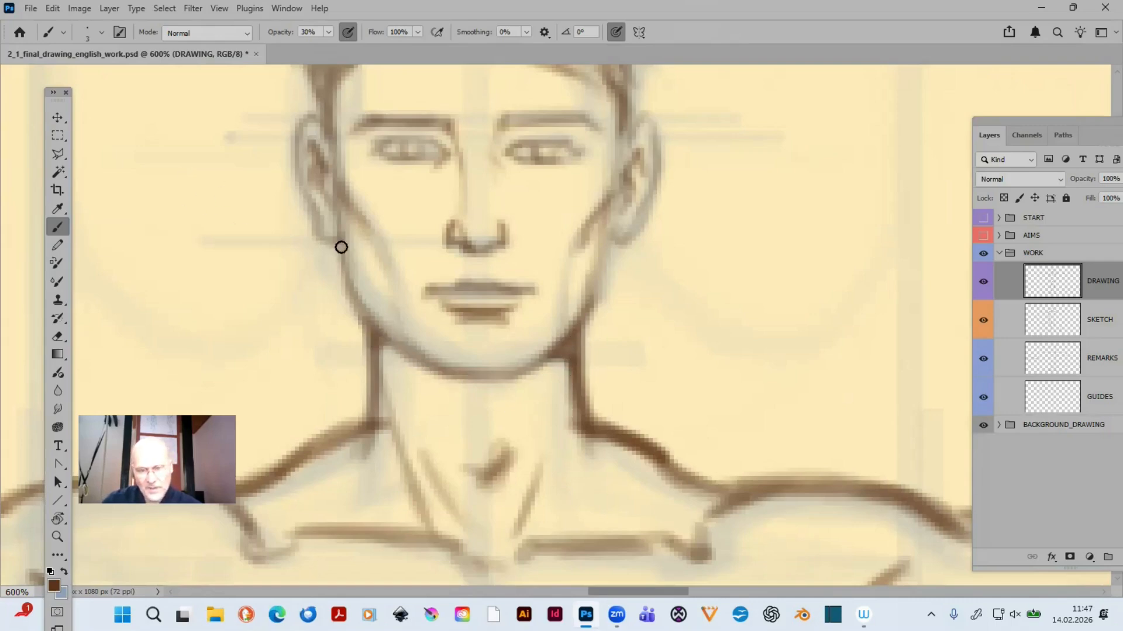
# - Darken the line junctions at both armpits, where the chest, arm and torso contours meet
pyautogui.moveTo(616, 454); pyautogui.dragTo(508, 181)
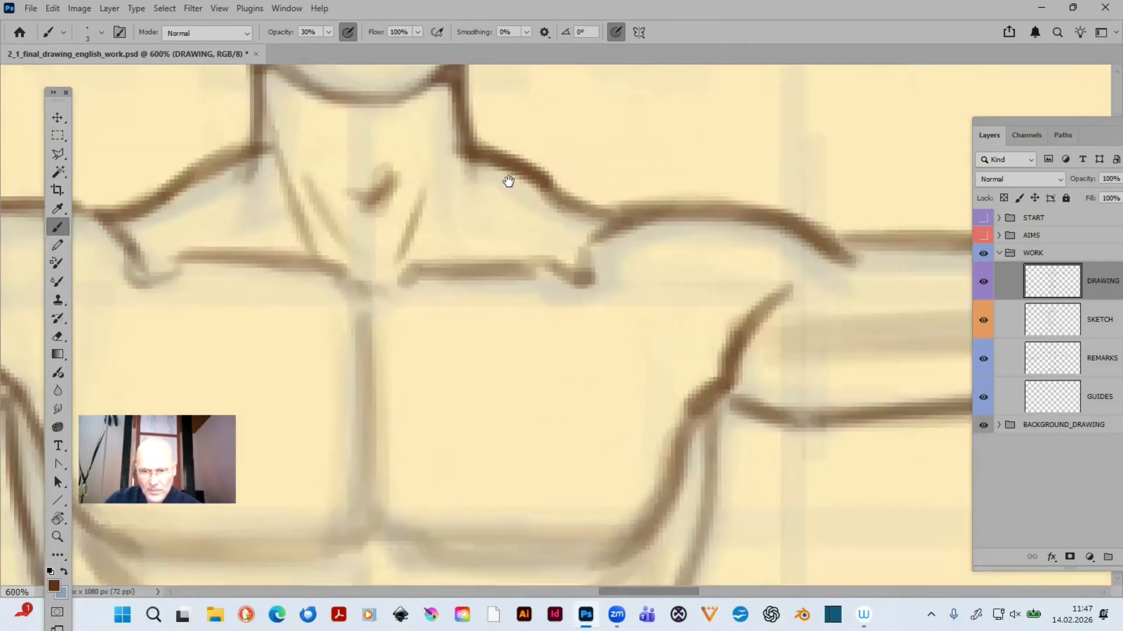
pyautogui.moveTo(701, 447)
pyautogui.mouseDown()
pyautogui.moveTo(699, 273)
pyautogui.moveTo(679, 296)
pyautogui.moveTo(696, 278)
pyautogui.moveTo(682, 308)
pyautogui.moveTo(714, 256)
pyautogui.moveTo(732, 266)
pyautogui.mouseUp()
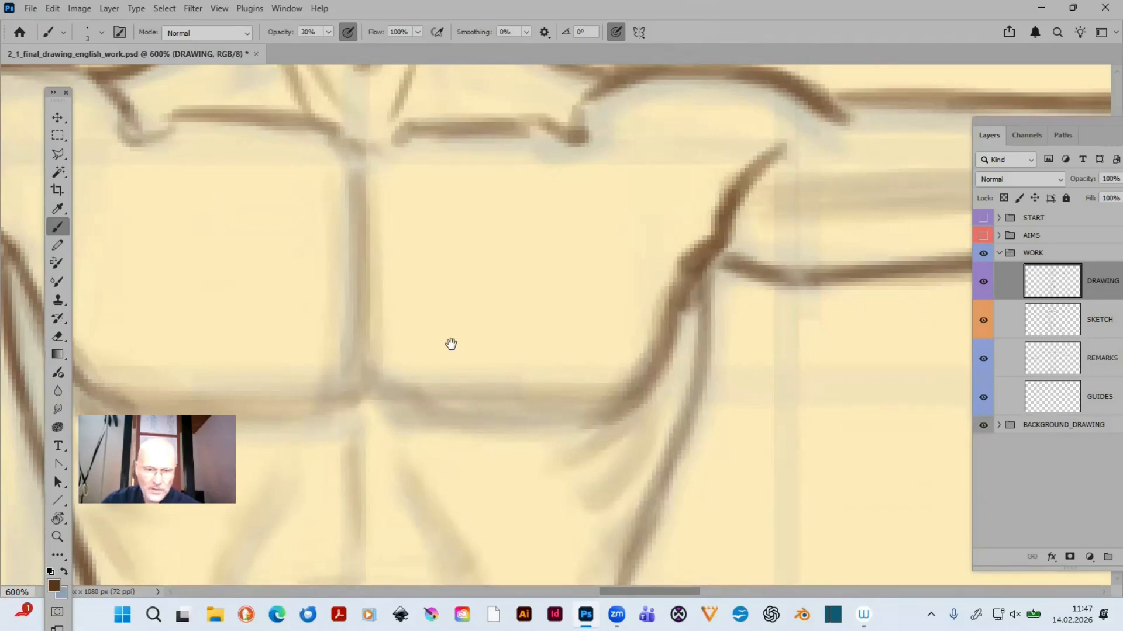
pyautogui.moveTo(438, 328); pyautogui.dragTo(801, 342)
pyautogui.moveTo(368, 277)
pyautogui.mouseDown()
pyautogui.moveTo(372, 292)
pyautogui.moveTo(384, 288)
pyautogui.moveTo(376, 283)
pyautogui.moveTo(376, 300)
pyautogui.moveTo(371, 280)
pyautogui.moveTo(374, 323)
pyautogui.mouseUp()
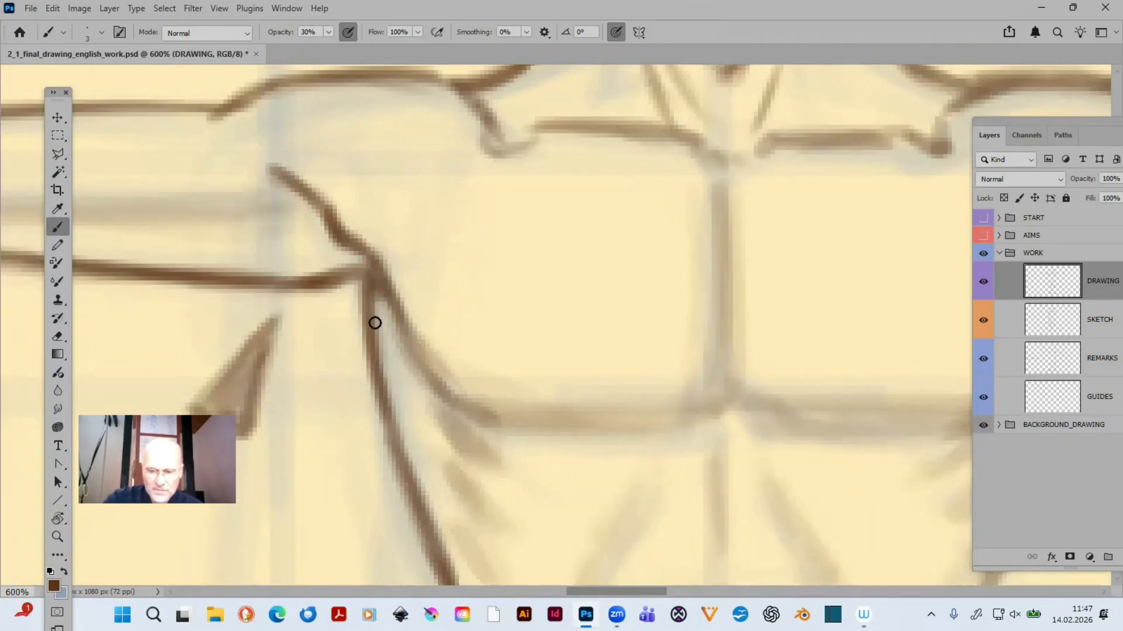
pyautogui.hotkey('ctrl', '0')
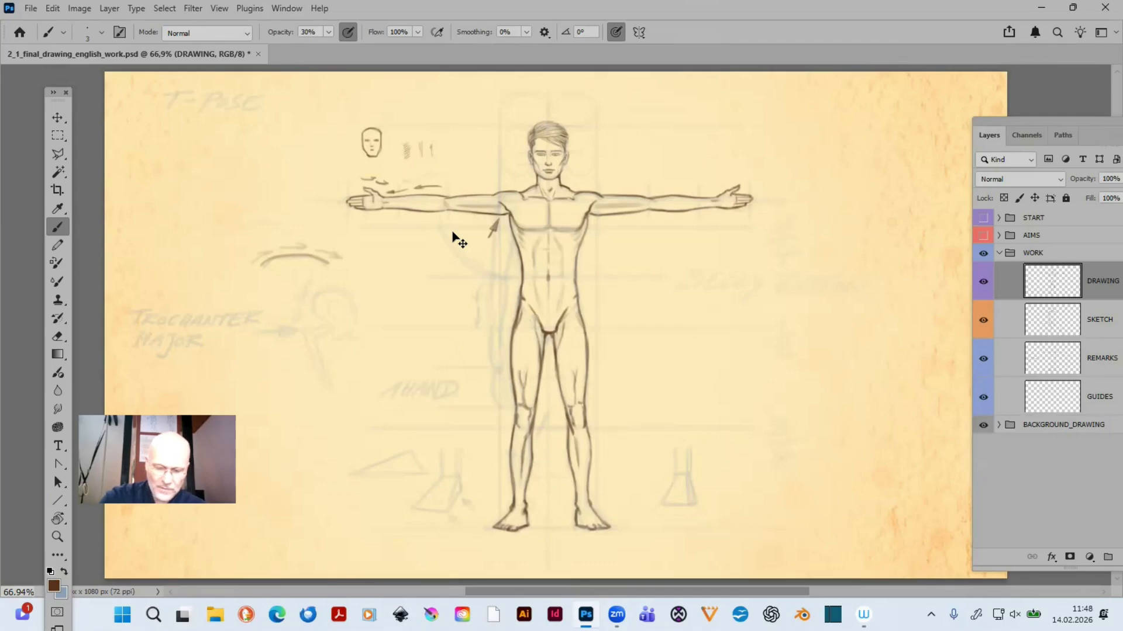
# - Add a new layer above DRAWING and set the brush to grey-blue at 90% opacity
pyautogui.hotkey('ctrl', 'shift', 'n')
pyautogui.press('Return')
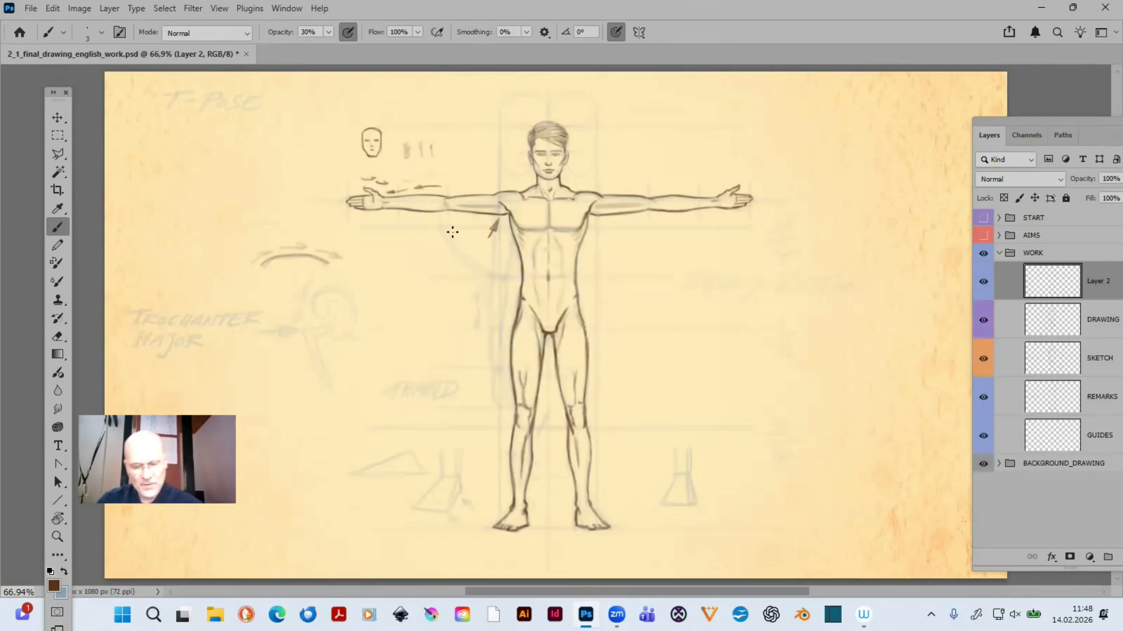
pyautogui.press('z')
pyautogui.moveTo(420, 85); pyautogui.dragTo(614, 241)
pyautogui.moveTo(501, 258); pyautogui.dragTo(715, 330)
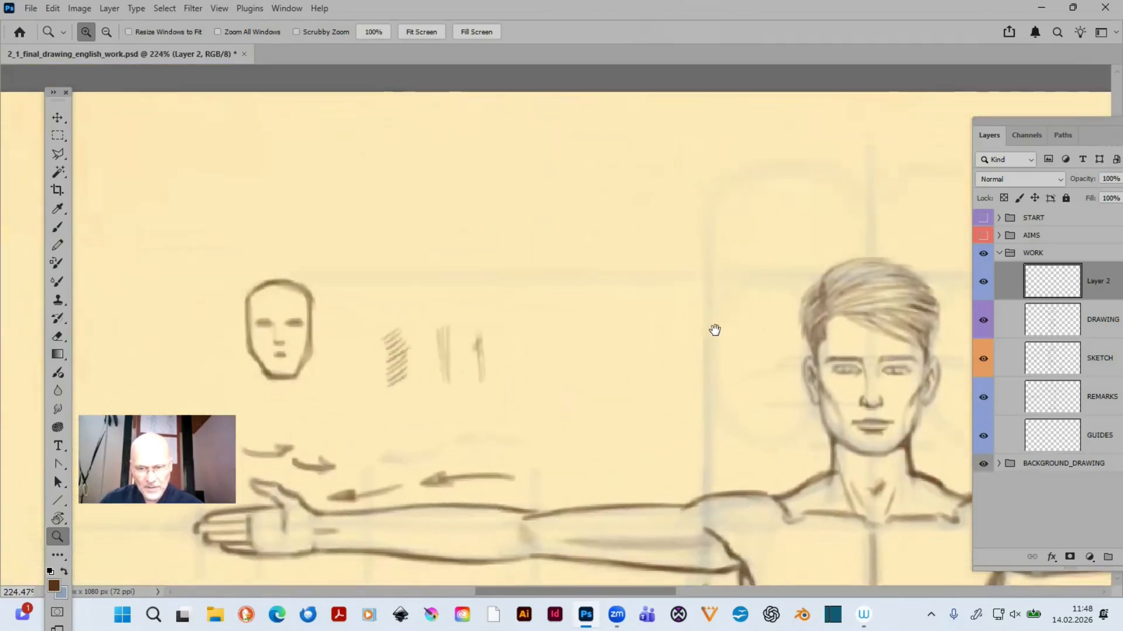
pyautogui.press('b')
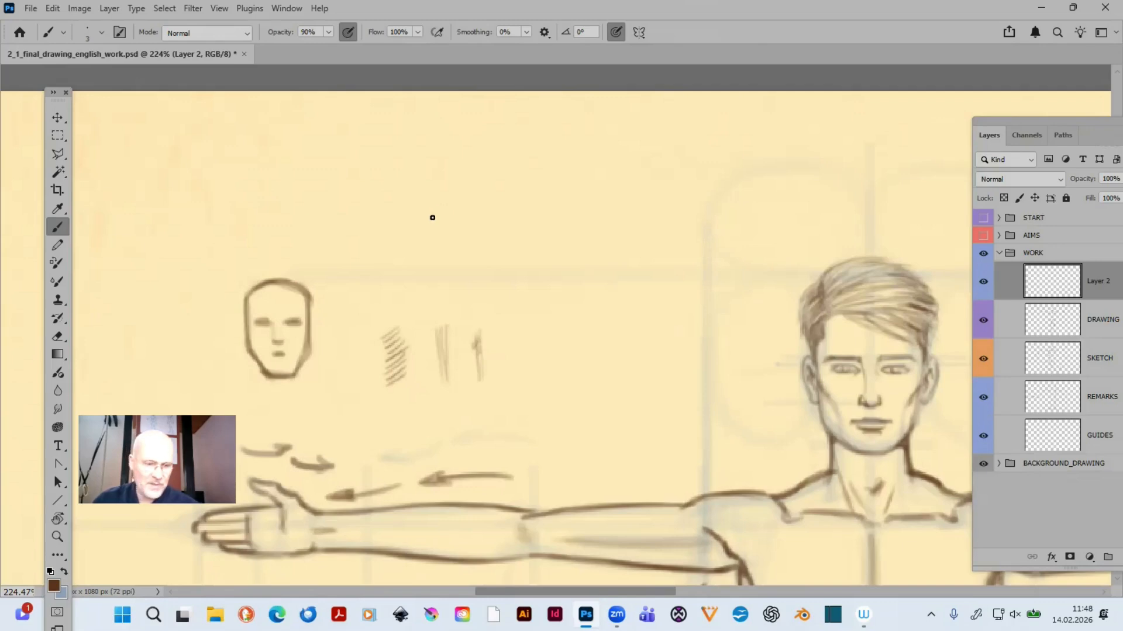
pyautogui.press('x')
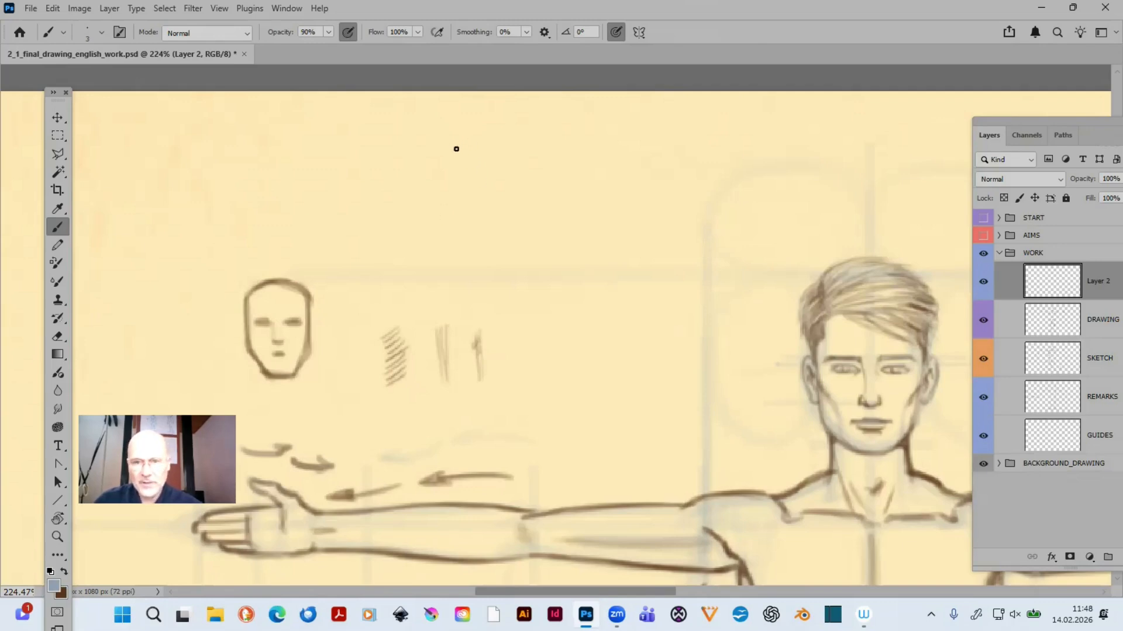
# - Draw a small circle with short lines above, below and on each side of it, in the empty area above the face sketch
pyautogui.moveTo(453, 148); pyautogui.dragTo(456, 135)
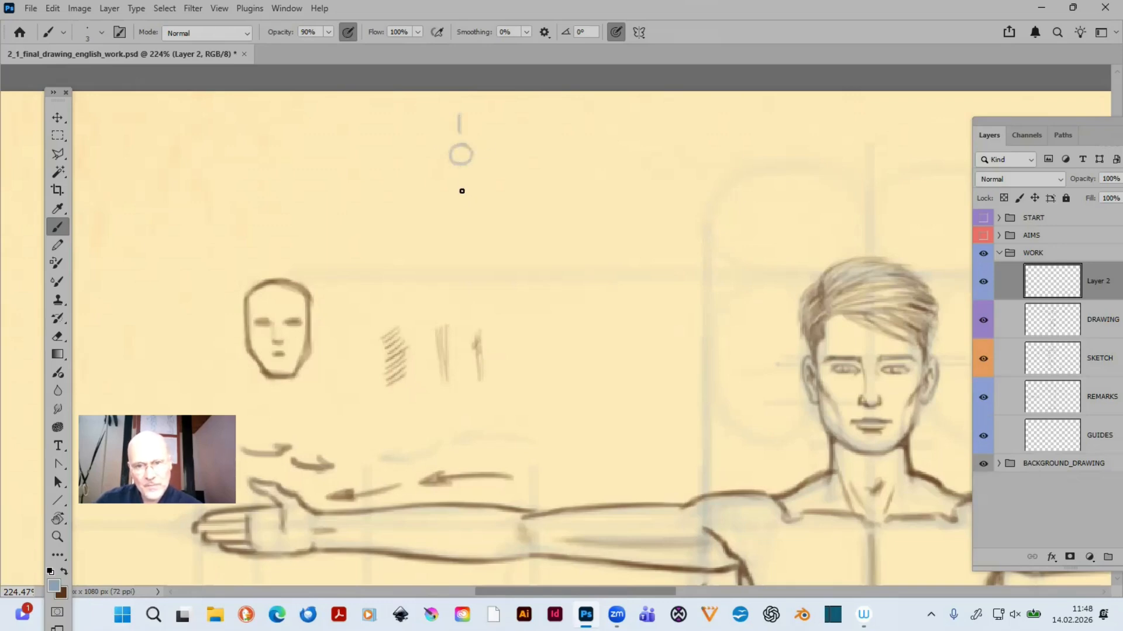
pyautogui.moveTo(463, 177); pyautogui.dragTo(464, 200)
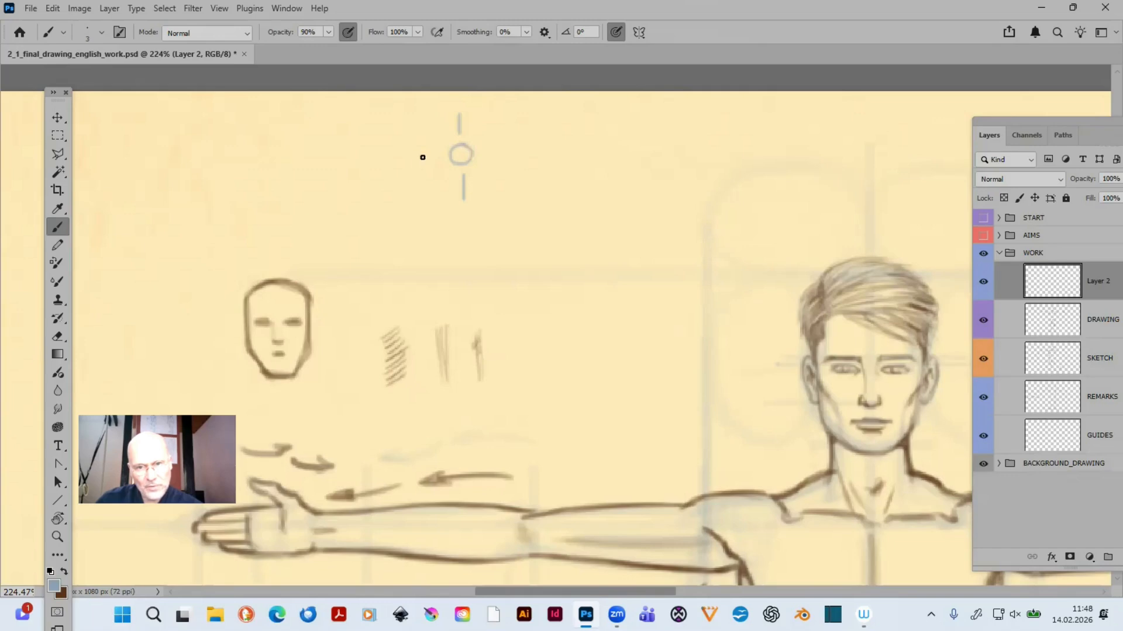
pyautogui.moveTo(413, 158); pyautogui.dragTo(520, 153)
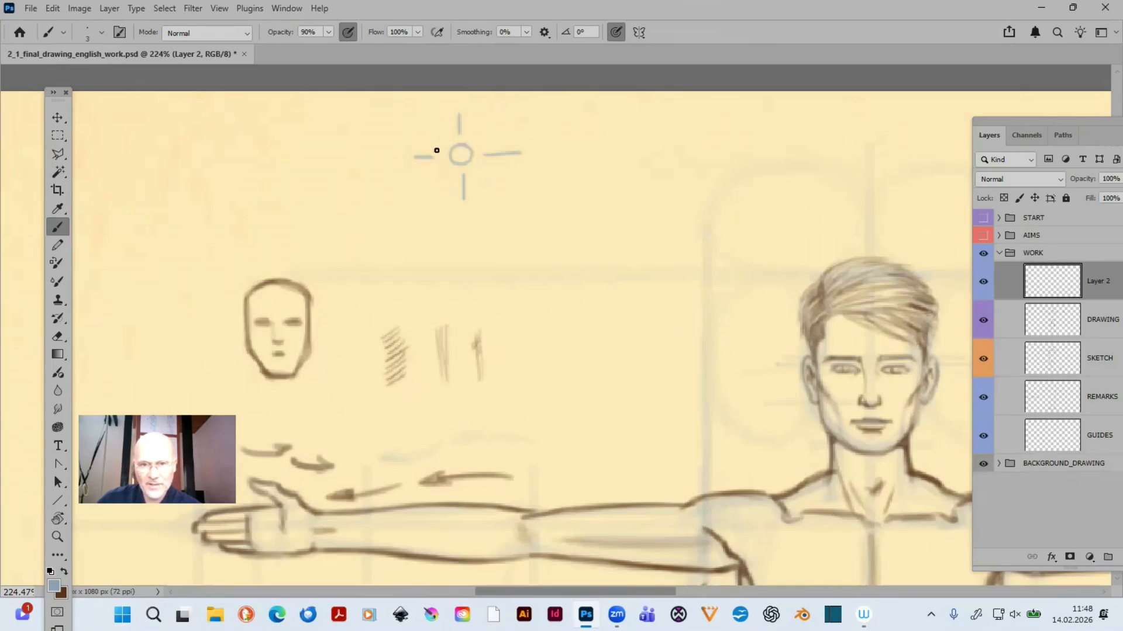
# - Complete the sun symbol with four short diagonal rays and sketch two small overlapping triangles diagonally below it
pyautogui.moveTo(434, 137)
pyautogui.mouseDown()
pyautogui.moveTo(490, 135)
pyautogui.moveTo(438, 181)
pyautogui.moveTo(478, 169)
pyautogui.mouseUp()
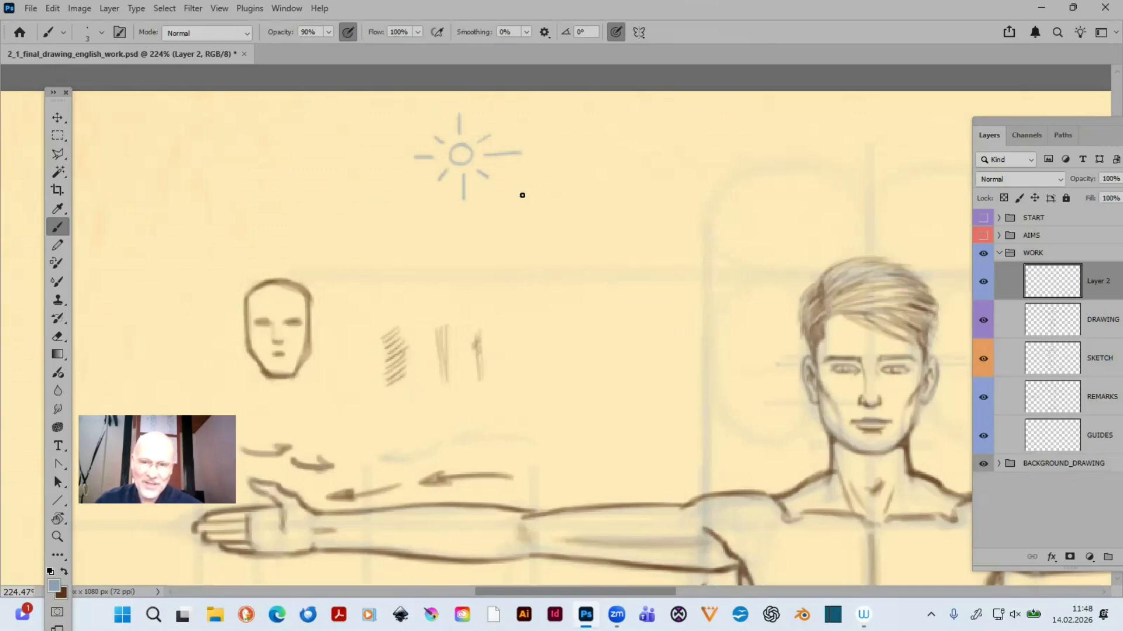
pyautogui.moveTo(523, 195)
pyautogui.mouseDown()
pyautogui.moveTo(539, 218)
pyautogui.moveTo(516, 211)
pyautogui.moveTo(544, 210)
pyautogui.moveTo(535, 189)
pyautogui.moveTo(549, 214)
pyautogui.moveTo(537, 188)
pyautogui.moveTo(548, 215)
pyautogui.moveTo(535, 231)
pyautogui.moveTo(563, 199)
pyautogui.moveTo(544, 206)
pyautogui.moveTo(567, 199)
pyautogui.moveTo(529, 231)
pyautogui.moveTo(564, 220)
pyautogui.moveTo(531, 232)
pyautogui.moveTo(570, 233)
pyautogui.moveTo(541, 231)
pyautogui.moveTo(568, 233)
pyautogui.moveTo(565, 205)
pyautogui.moveTo(569, 232)
pyautogui.mouseUp()
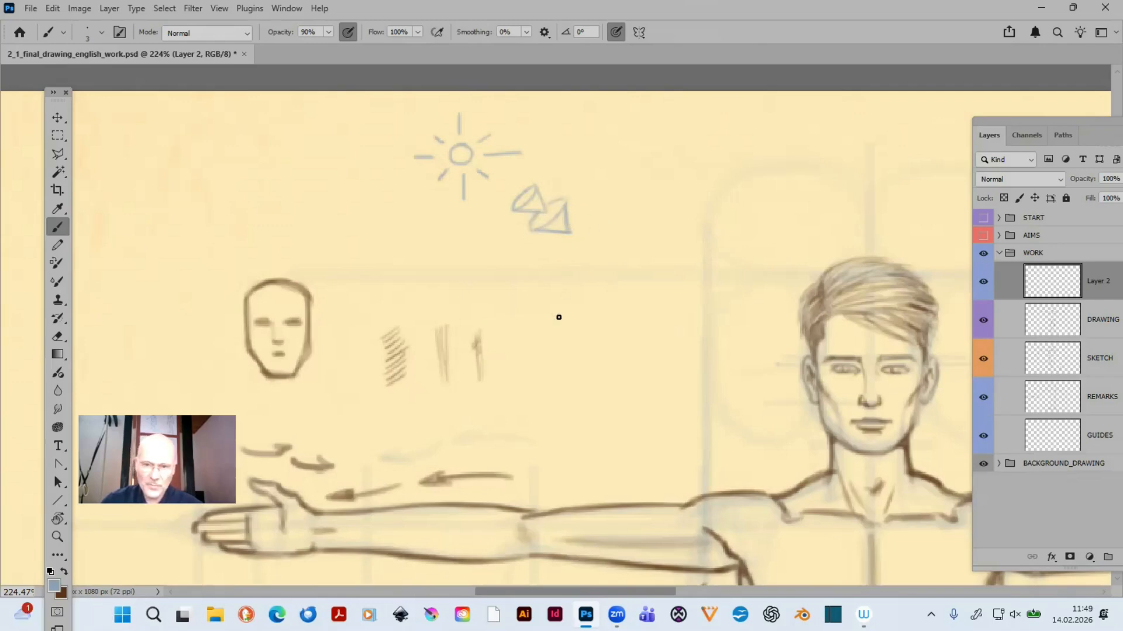
pyautogui.moveTo(536, 329); pyautogui.dragTo(632, 372)
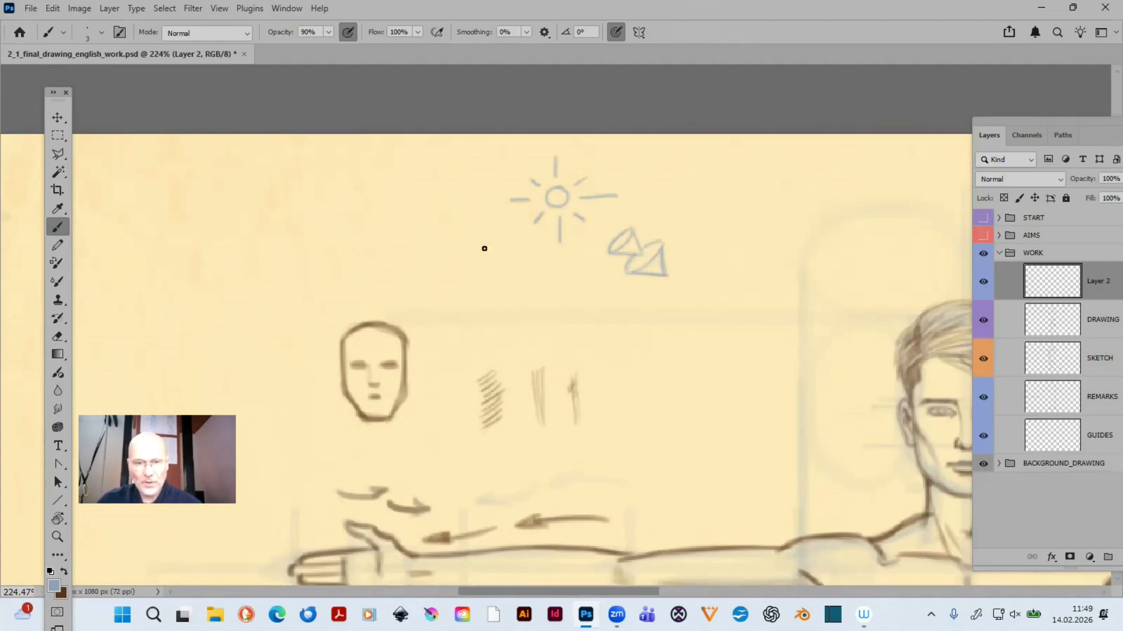
pyautogui.moveTo(744, 373)
pyautogui.mouseDown()
pyautogui.moveTo(446, 378)
pyautogui.moveTo(777, 376)
pyautogui.moveTo(669, 373)
pyautogui.moveTo(721, 376)
pyautogui.mouseUp()
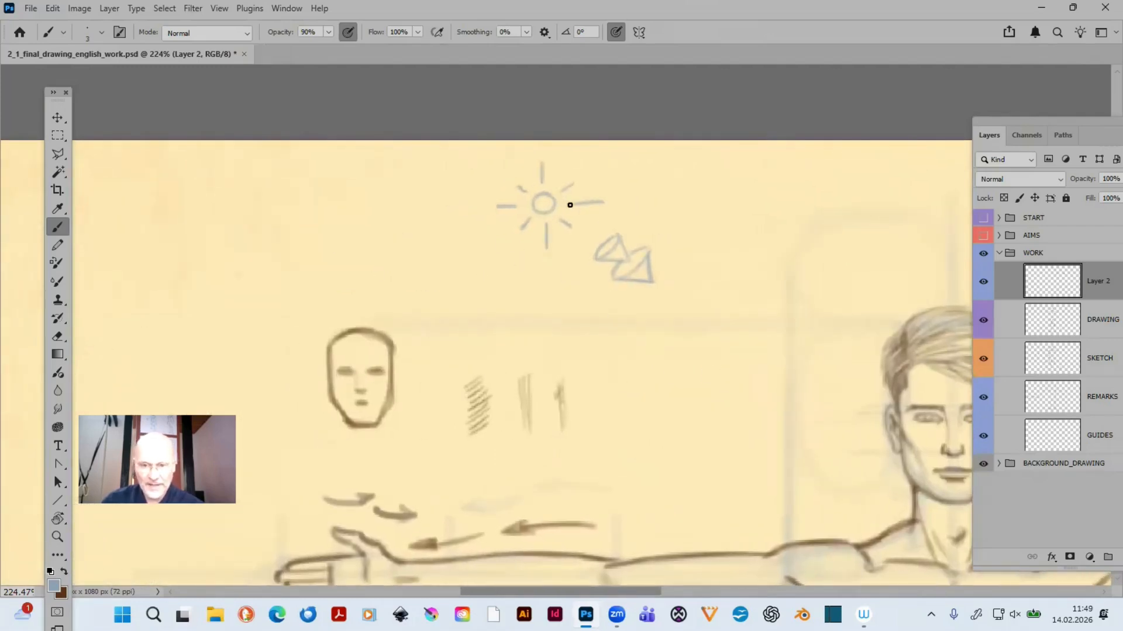
pyautogui.moveTo(734, 363)
pyautogui.mouseDown()
pyautogui.moveTo(388, 394)
pyautogui.moveTo(388, 280)
pyautogui.mouseUp()
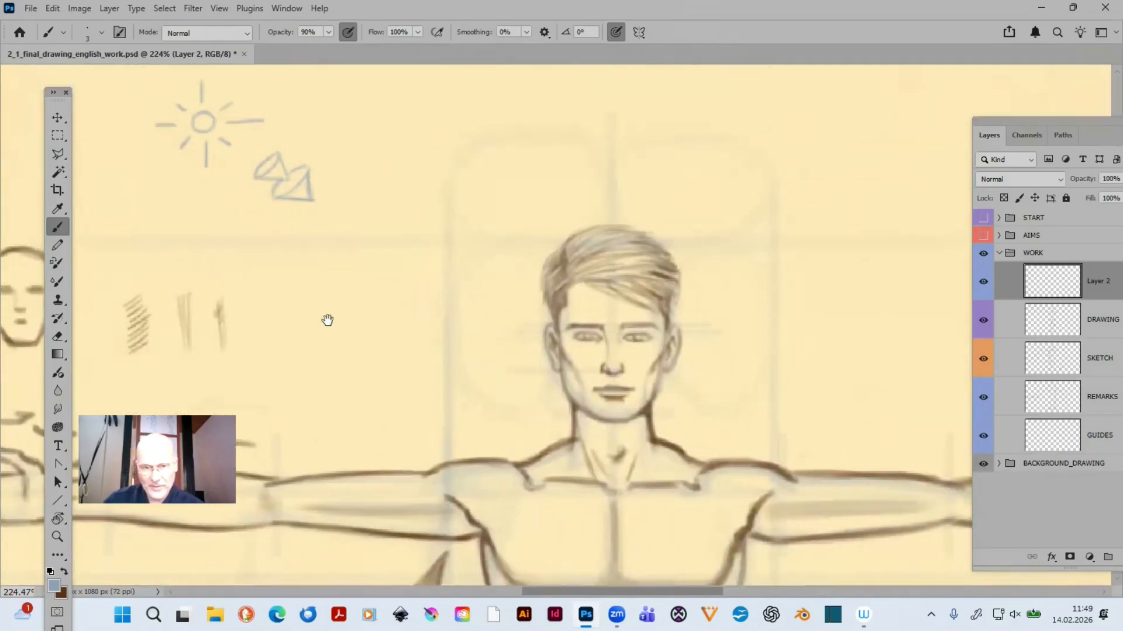
pyautogui.moveTo(328, 321); pyautogui.dragTo(526, 367)
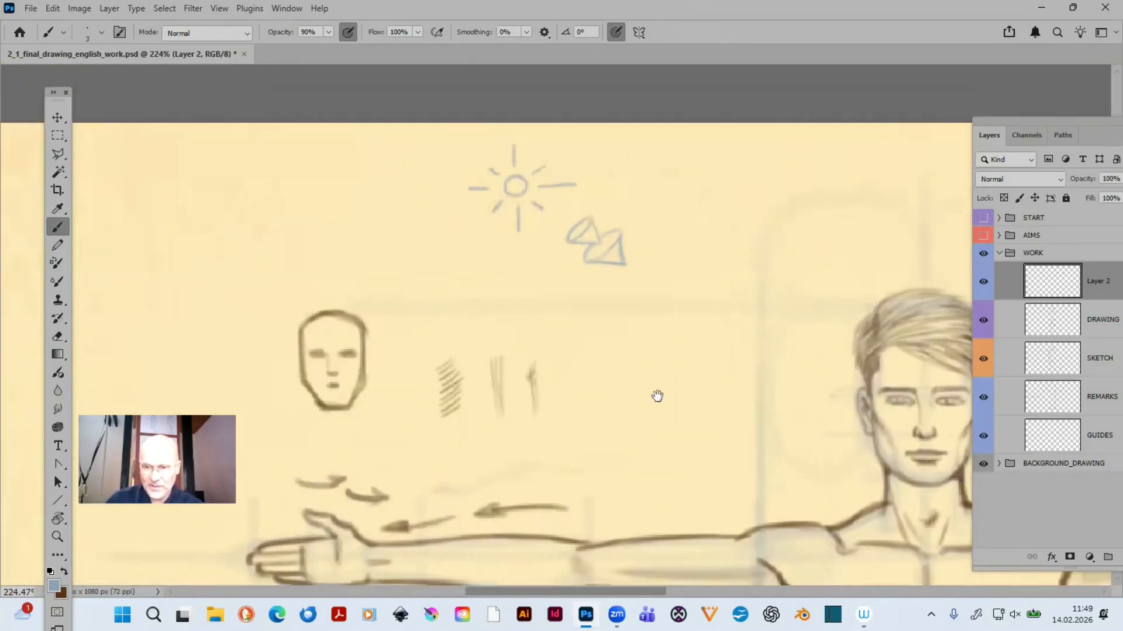
pyautogui.moveTo(657, 397)
pyautogui.mouseDown()
pyautogui.moveTo(602, 454)
pyautogui.moveTo(704, 388)
pyautogui.mouseUp()
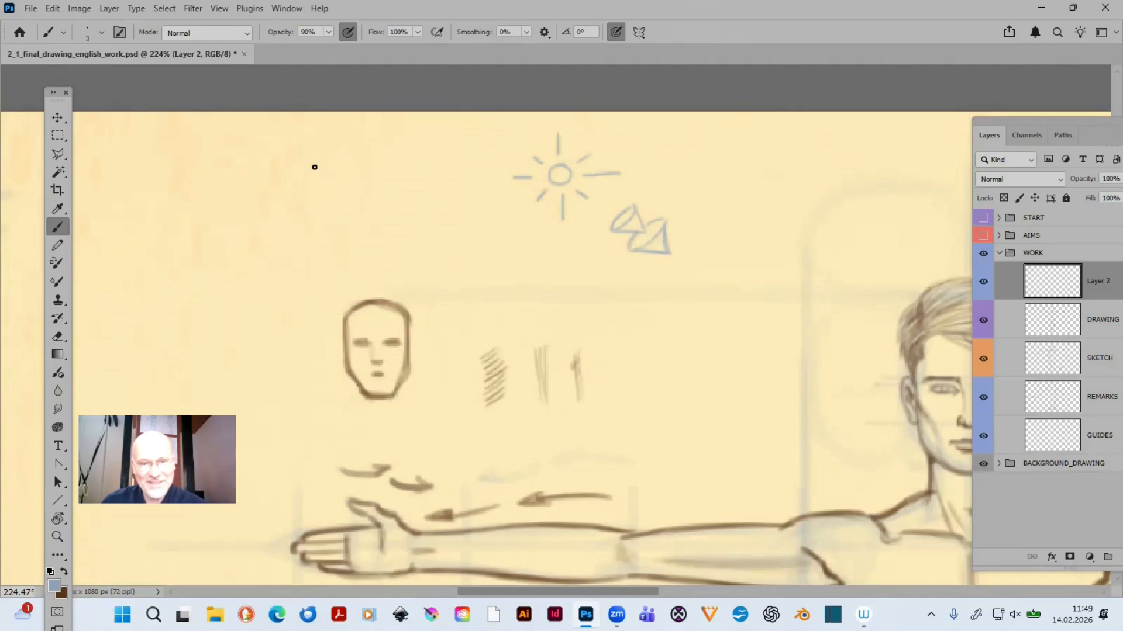
pyautogui.moveTo(323, 140)
pyautogui.mouseDown()
pyautogui.moveTo(328, 156)
pyautogui.moveTo(347, 155)
pyautogui.mouseUp()
pyautogui.click(338, 142)
pyautogui.hotkey('ctrl', 'z')
pyautogui.hotkey('ctrl', 'z')
pyautogui.hotkey('ctrl', 'z')
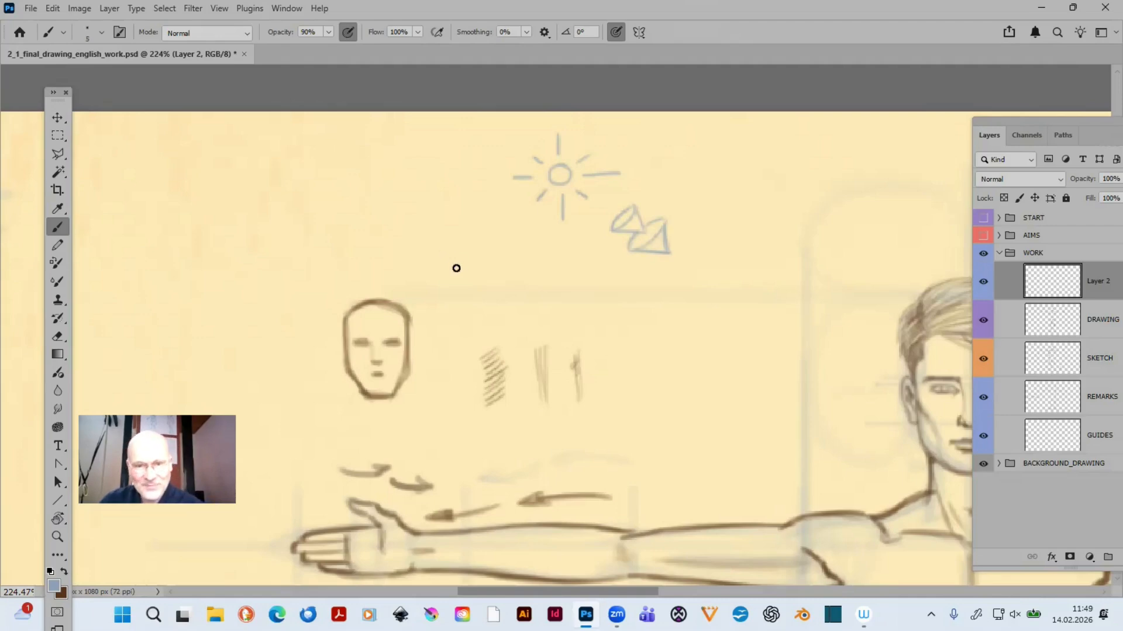
# - Handwrite the light directions LEFT, ABOVE and IN FRONT on three lines beside the sun sketch with a size 5 brush
pyautogui.moveTo(353, 140)
pyautogui.mouseDown()
pyautogui.moveTo(384, 163)
pyautogui.moveTo(396, 141)
pyautogui.moveTo(391, 153)
pyautogui.moveTo(403, 165)
pyautogui.moveTo(433, 142)
pyautogui.mouseUp()
pyautogui.moveTo(397, 156)
pyautogui.mouseDown()
pyautogui.moveTo(436, 165)
pyautogui.moveTo(453, 141)
pyautogui.mouseUp()
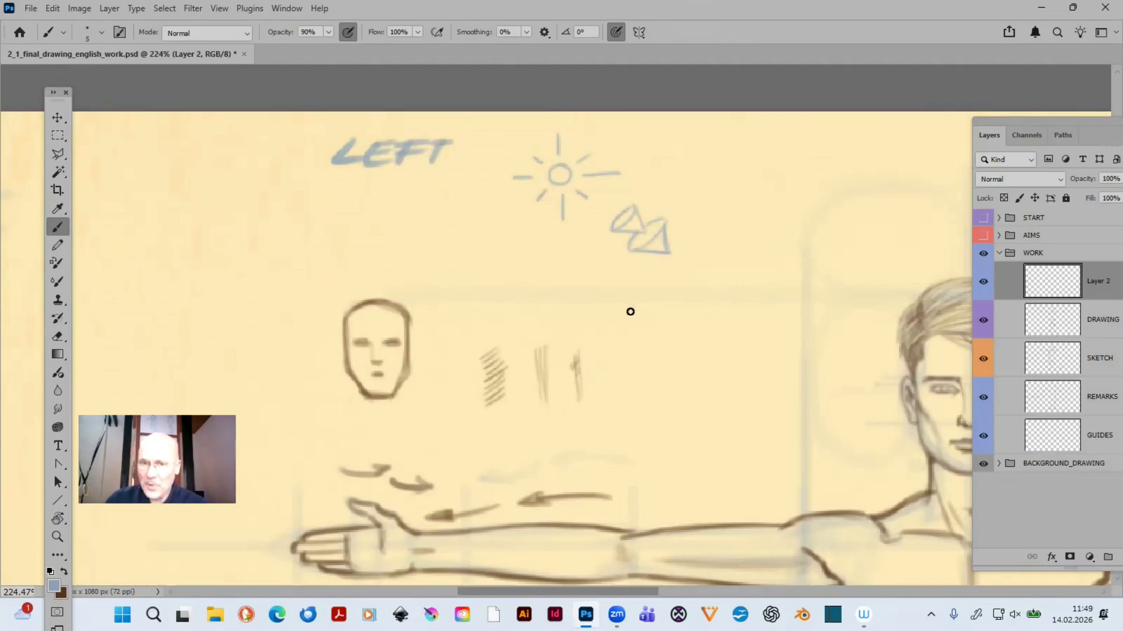
pyautogui.moveTo(323, 203)
pyautogui.mouseDown()
pyautogui.moveTo(431, 180)
pyautogui.moveTo(431, 206)
pyautogui.moveTo(446, 185)
pyautogui.moveTo(459, 203)
pyautogui.mouseUp()
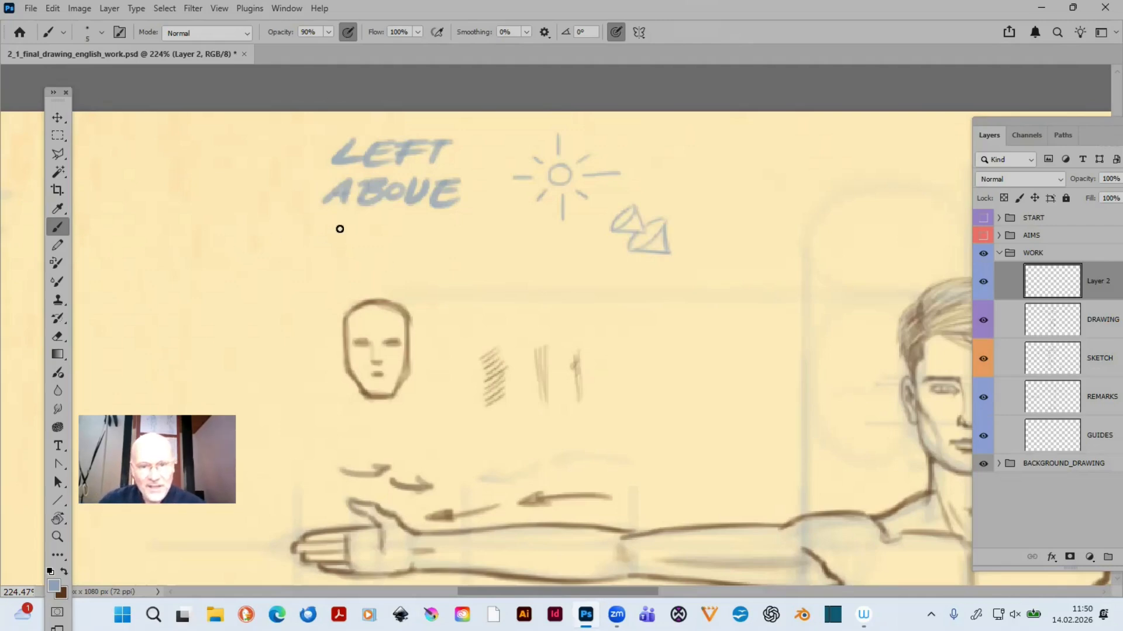
pyautogui.moveTo(340, 228)
pyautogui.mouseDown()
pyautogui.moveTo(328, 244)
pyautogui.moveTo(372, 226)
pyautogui.moveTo(387, 245)
pyautogui.moveTo(421, 230)
pyautogui.moveTo(532, 224)
pyautogui.mouseUp()
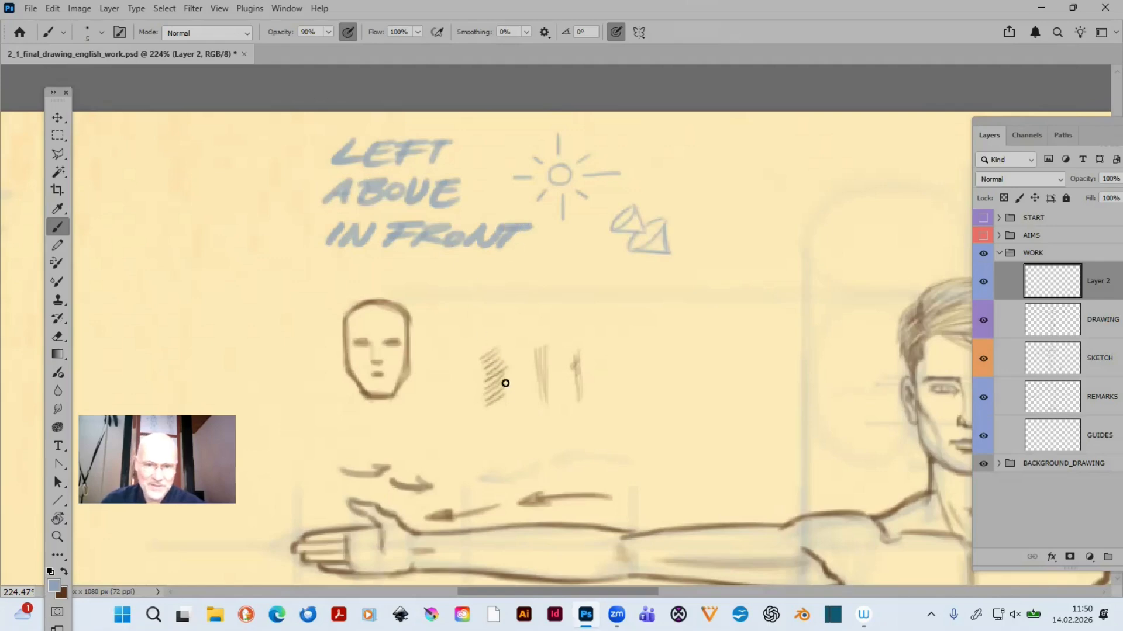
pyautogui.hotkey('ctrl', 'z')
pyautogui.hotkey('ctrl', 'z')
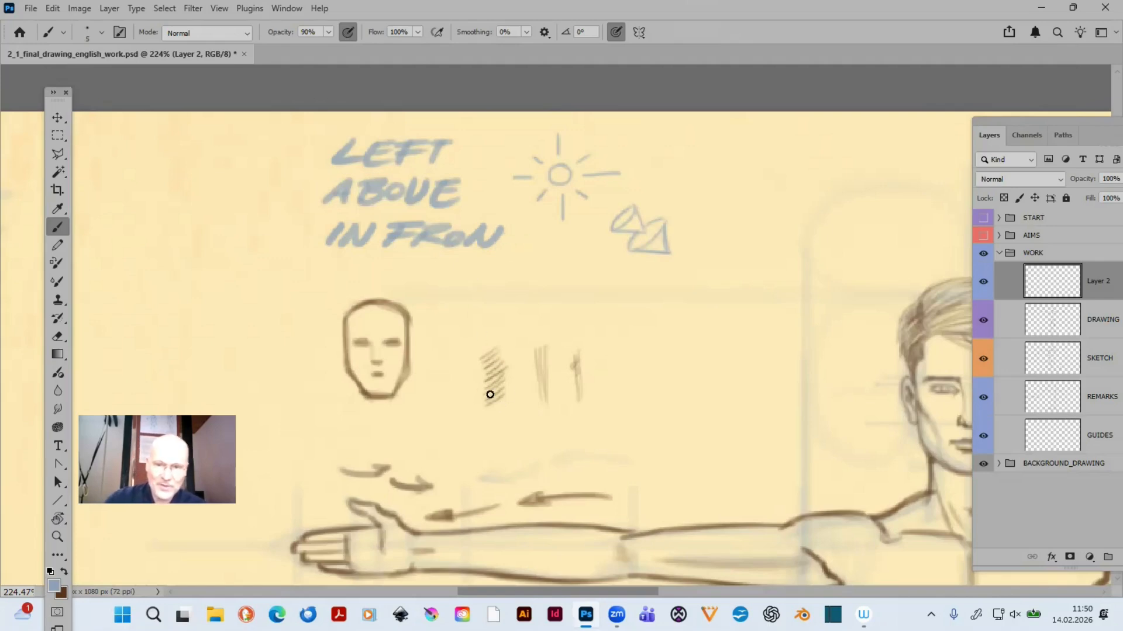
pyautogui.moveTo(524, 225)
pyautogui.mouseDown()
pyautogui.moveTo(511, 245)
pyautogui.moveTo(540, 222)
pyautogui.mouseUp()
# - Rename Layer 2 as SHADOW
pyautogui.moveTo(694, 359)
pyautogui.mouseDown()
pyautogui.moveTo(377, 354)
pyautogui.moveTo(481, 323)
pyautogui.mouseUp()
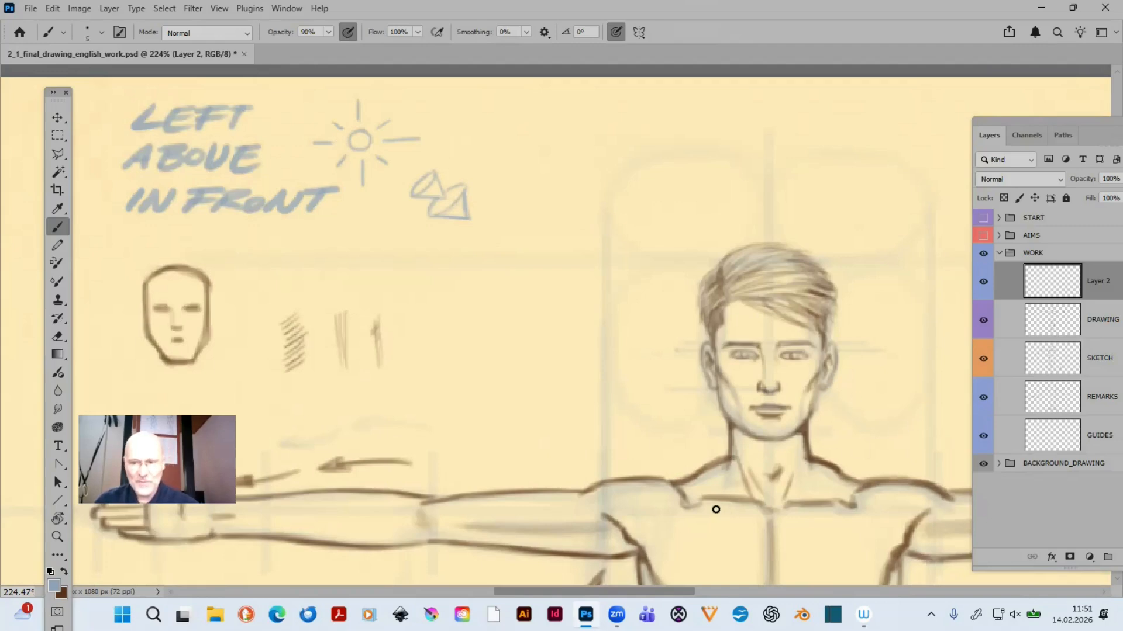
pyautogui.hotkey('ctrl', '0')
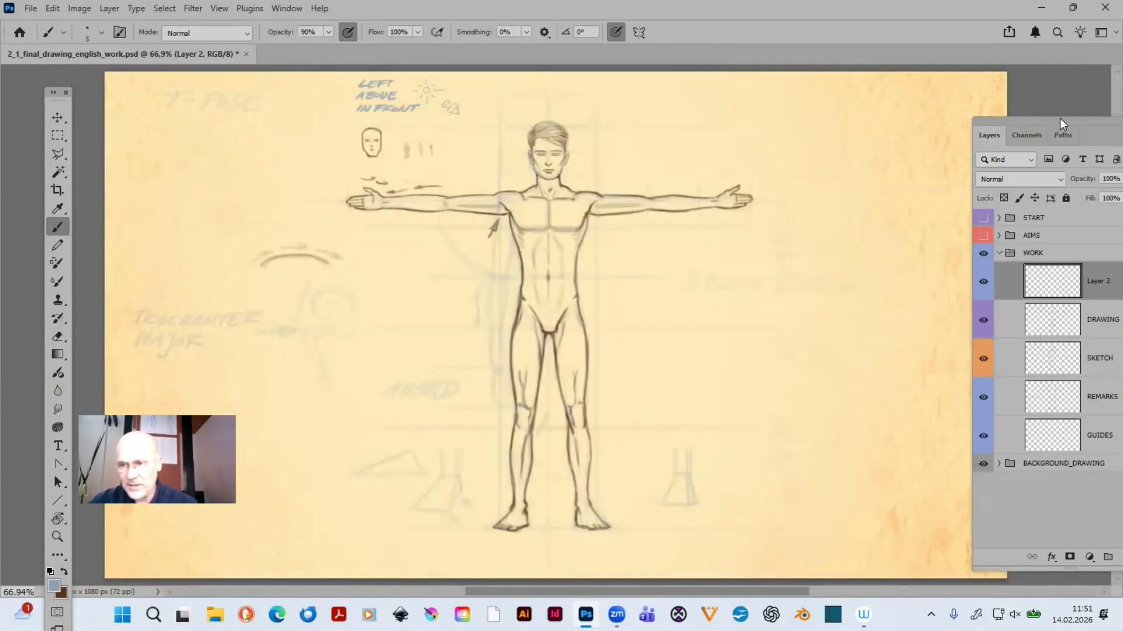
pyautogui.moveTo(1060, 118); pyautogui.dragTo(802, 112)
pyautogui.doubleClick(839, 276)
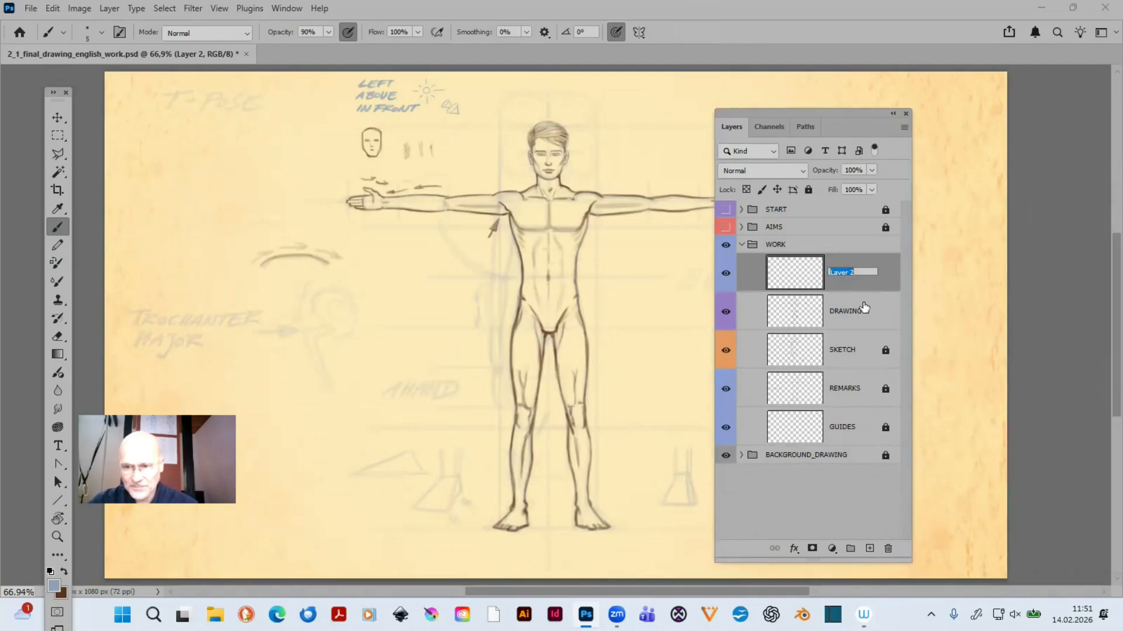
pyautogui.press('capslock')
pyautogui.write('S')
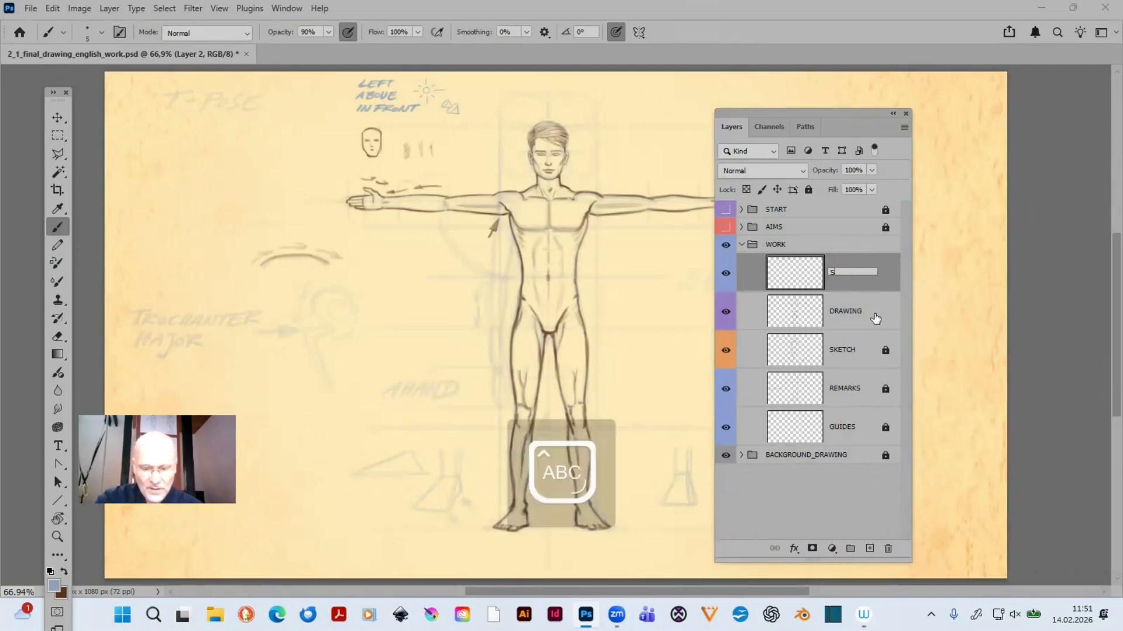
pyautogui.write('HAD')
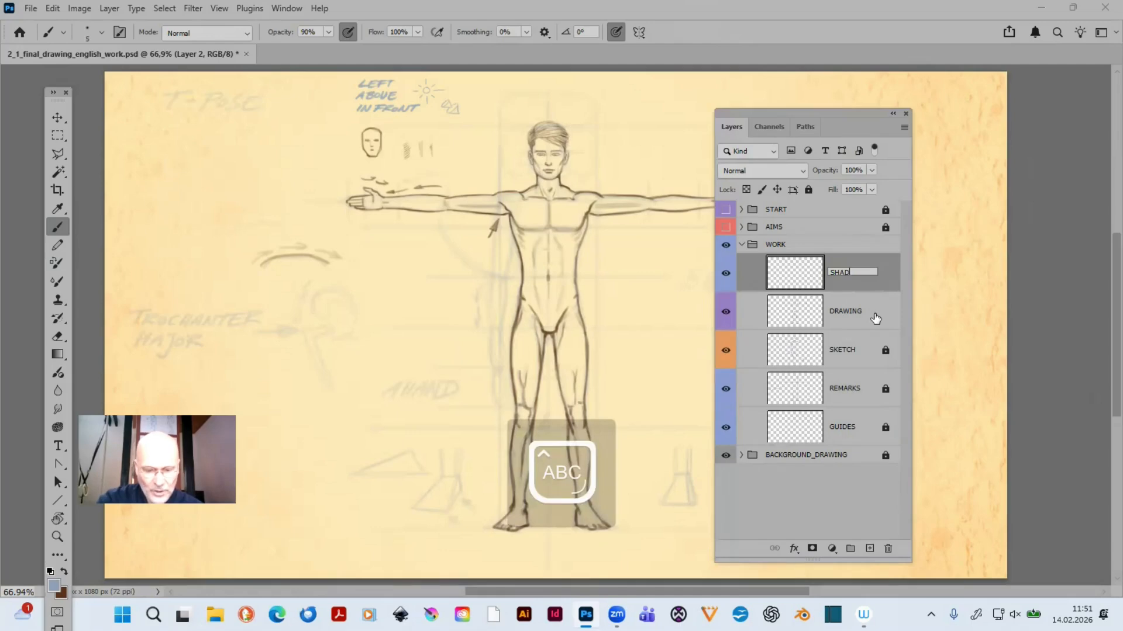
pyautogui.write('OW')
pyautogui.press('Return')
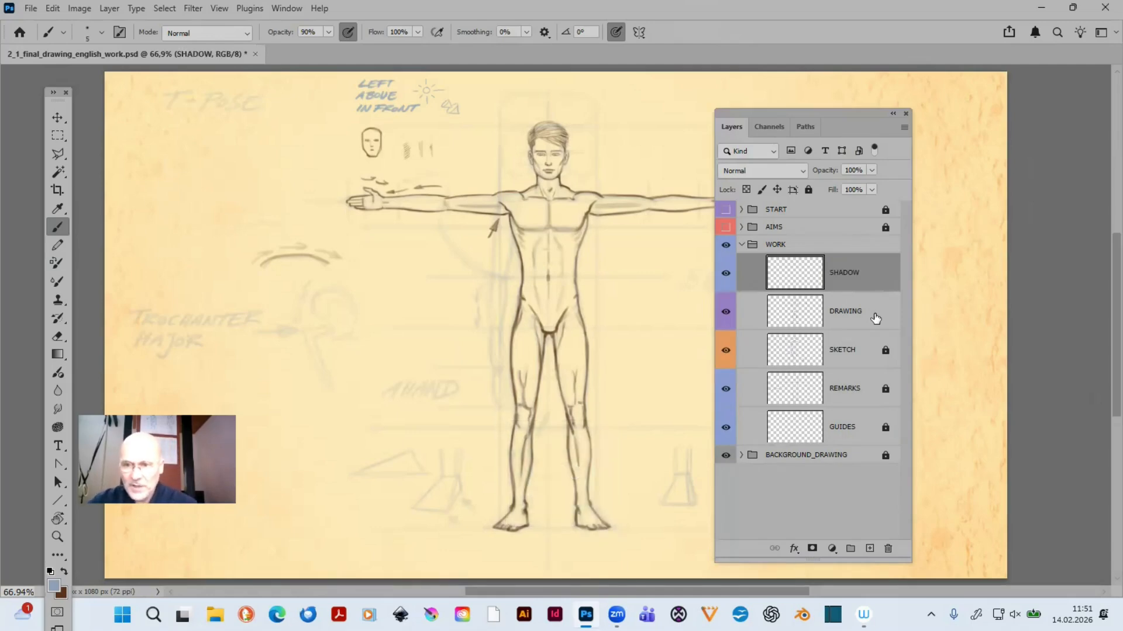
# - Strengthen the linework by merging an 80% opacity duplicate of the DRAWING layer into the original
pyautogui.click(843, 316)
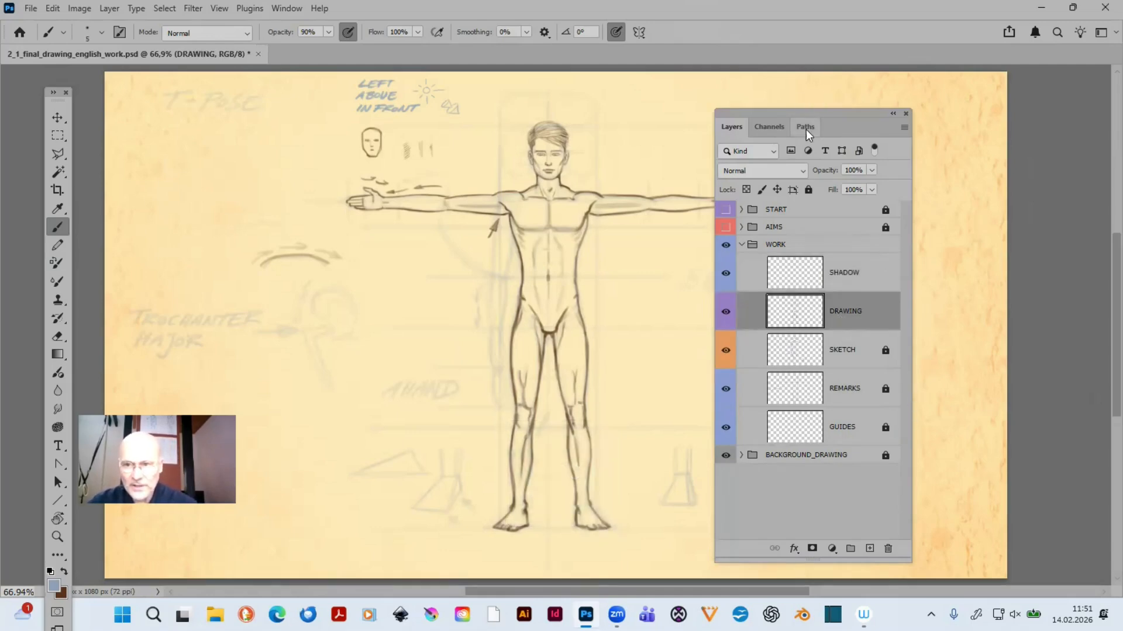
pyautogui.moveTo(805, 113); pyautogui.dragTo(914, 105)
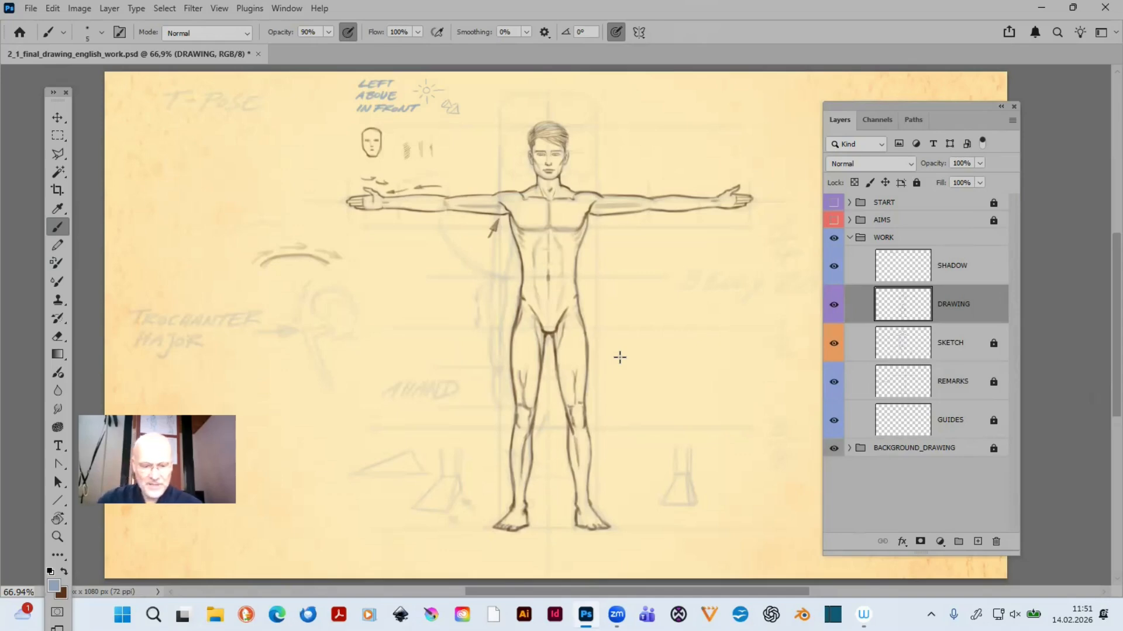
pyautogui.press('capslock')
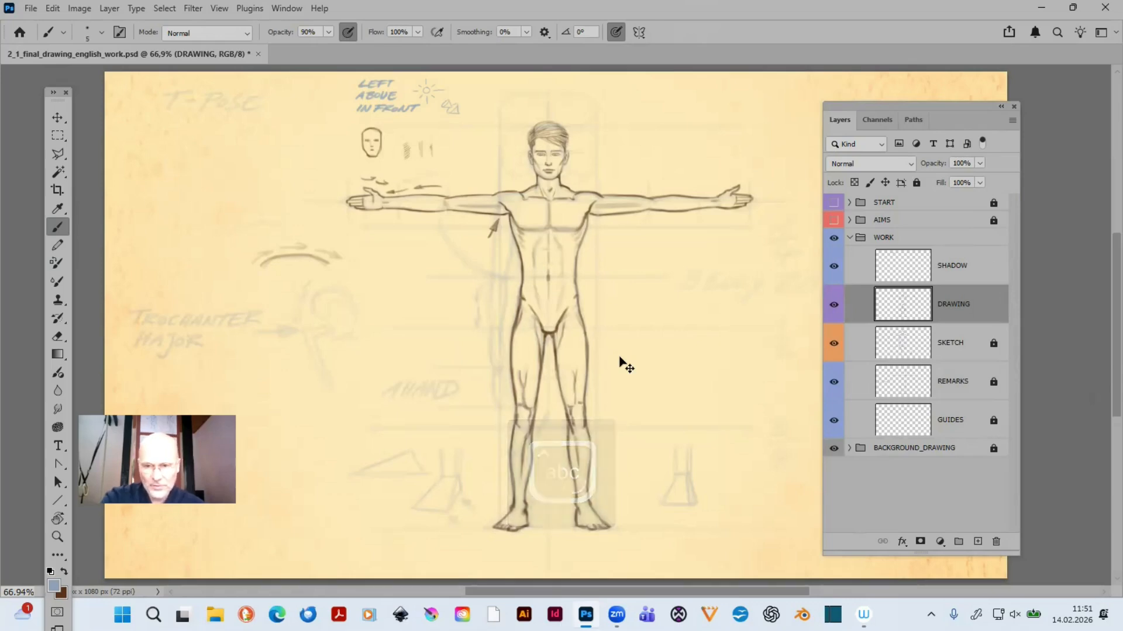
pyautogui.hotkey('ctrl', 'j')
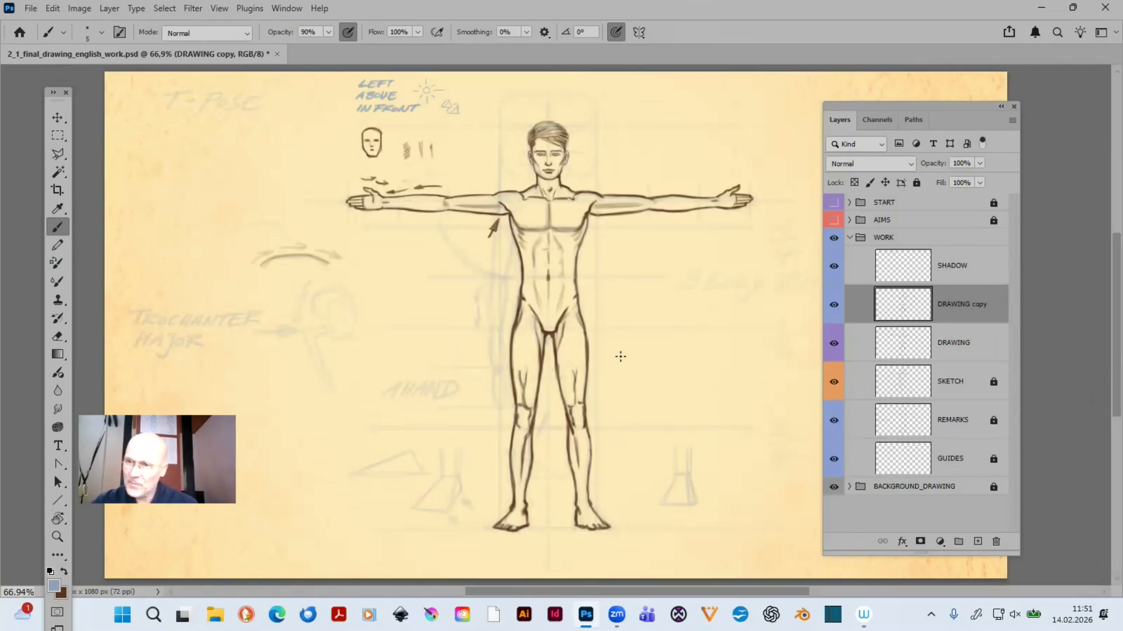
pyautogui.click(959, 165)
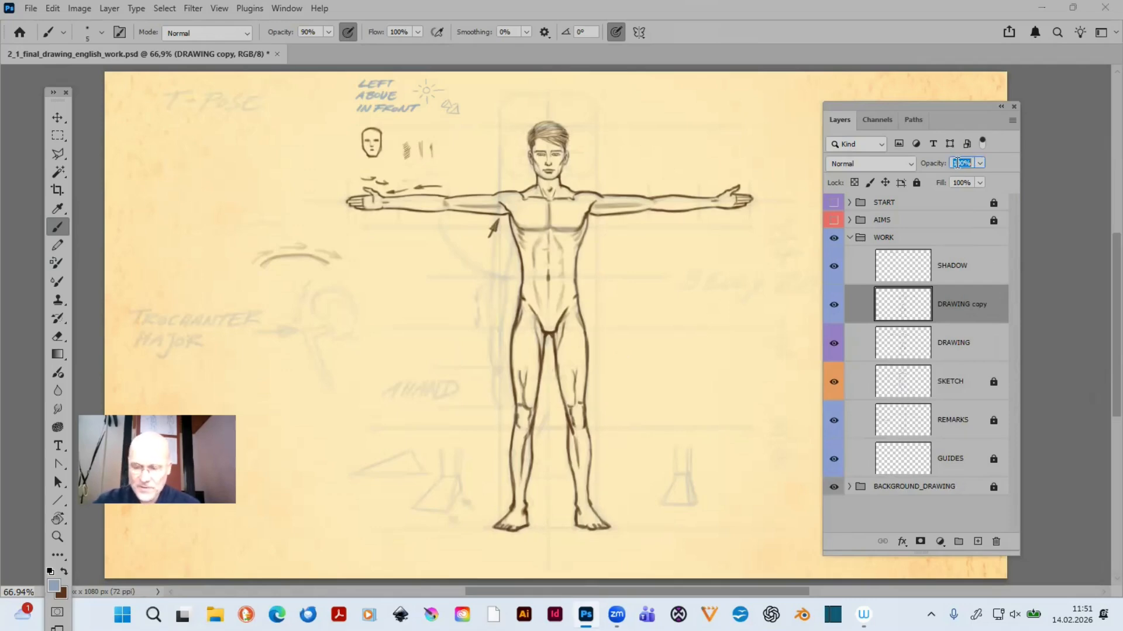
pyautogui.write('8')
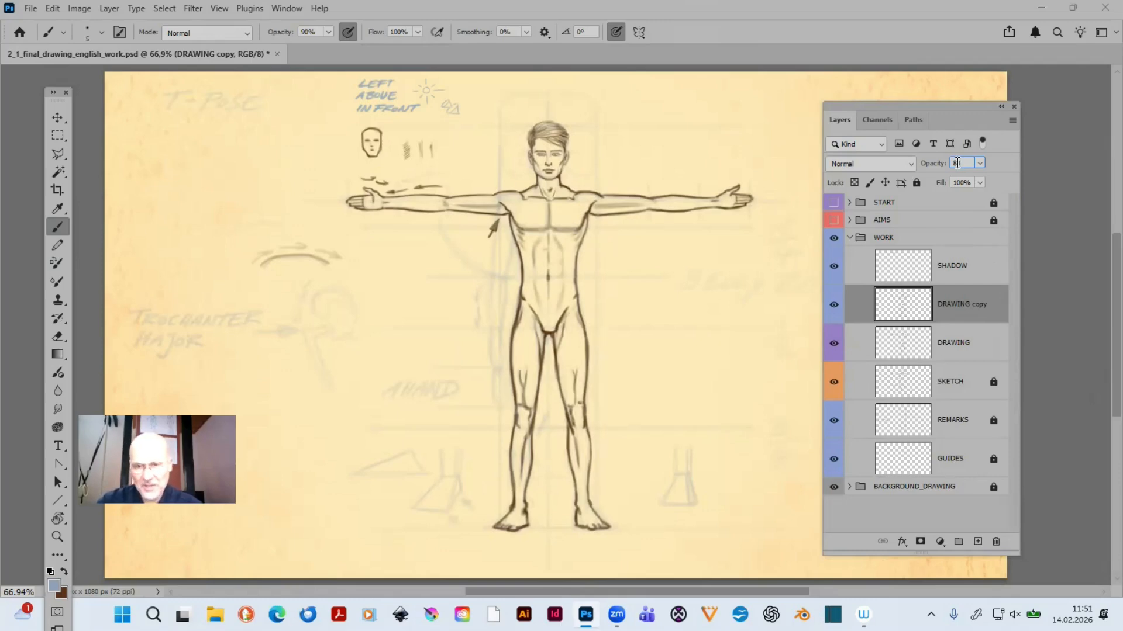
pyautogui.write('0')
pyautogui.press('Return')
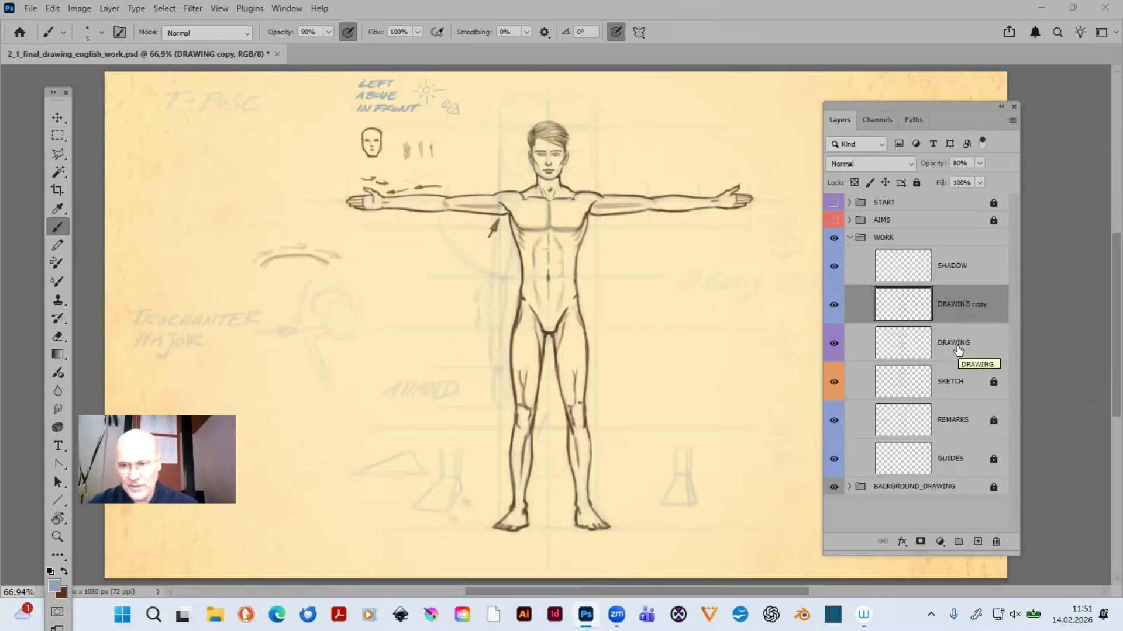
pyautogui.press('Delete')
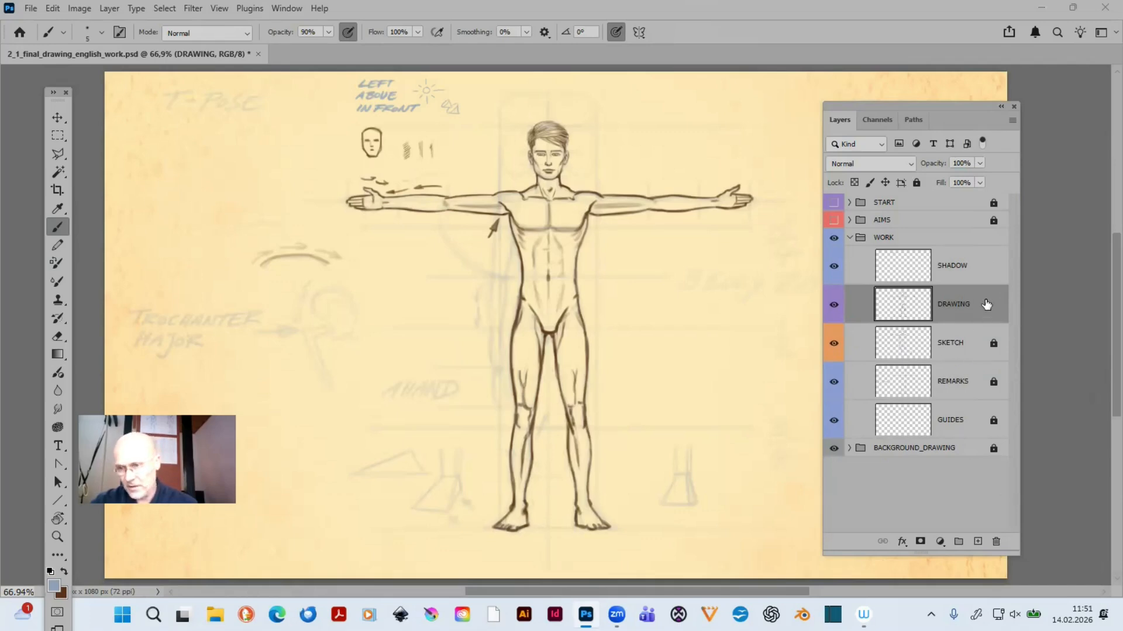
# - Lock the DRAWING layer completely and move the SHADOW layer directly below it
pyautogui.click(916, 185)
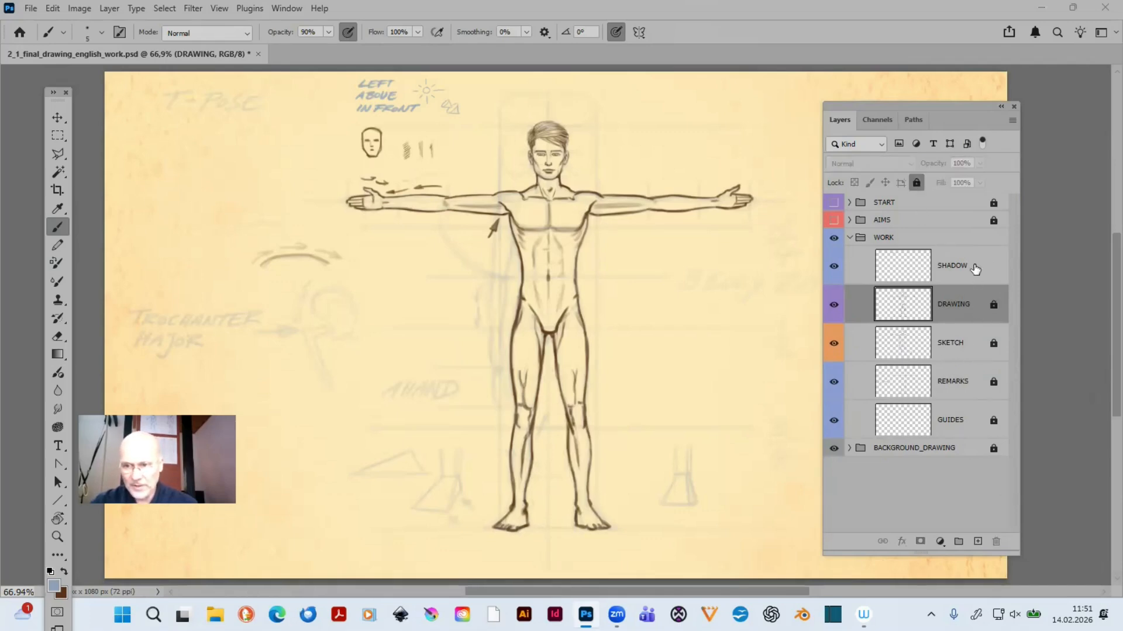
pyautogui.moveTo(975, 268); pyautogui.dragTo(974, 323)
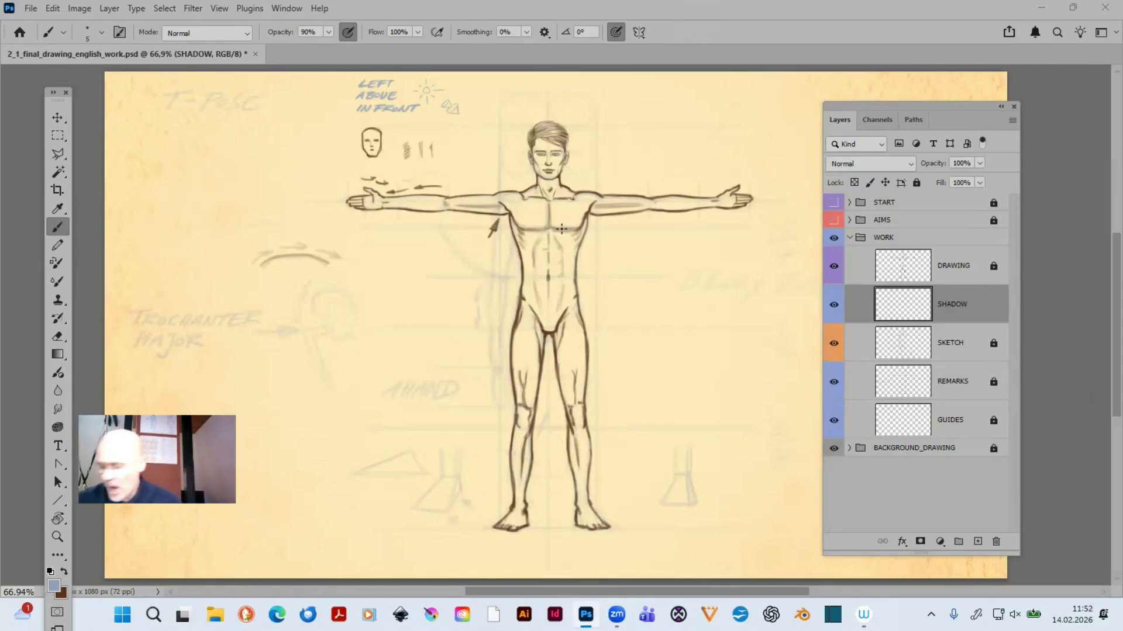
# - Prepare for shading the face on the SHADOW layer with the Soft Round brush at 20% opacity
pyautogui.press('z')
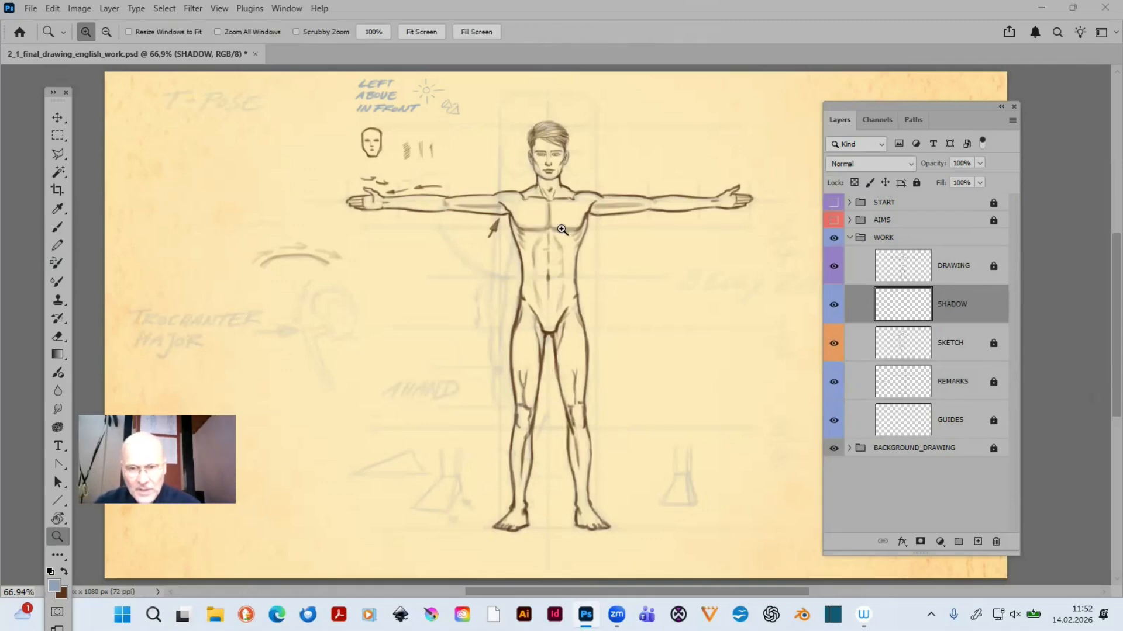
pyautogui.moveTo(498, 110); pyautogui.dragTo(584, 144)
pyautogui.moveTo(587, 200); pyautogui.dragTo(589, 201)
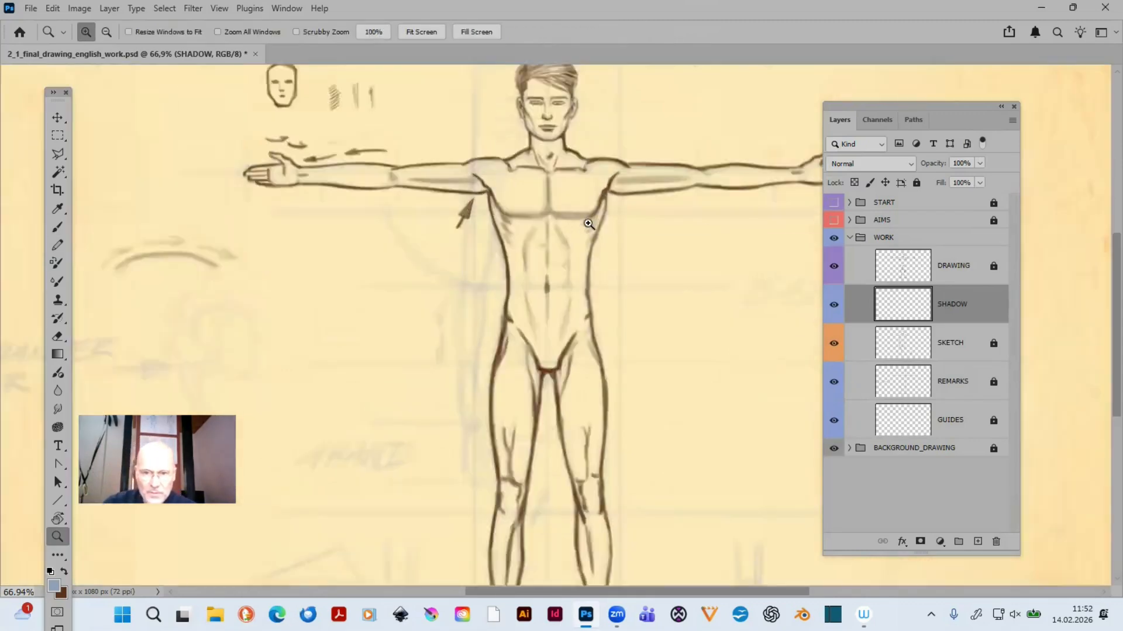
pyautogui.moveTo(637, 413); pyautogui.dragTo(514, 378)
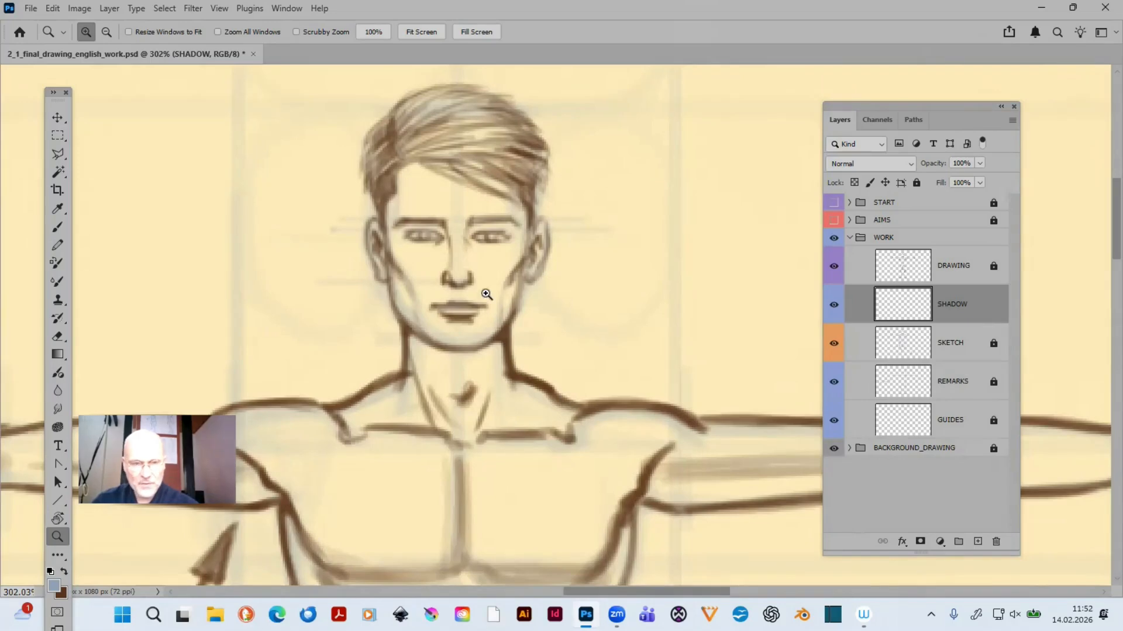
pyautogui.press('b')
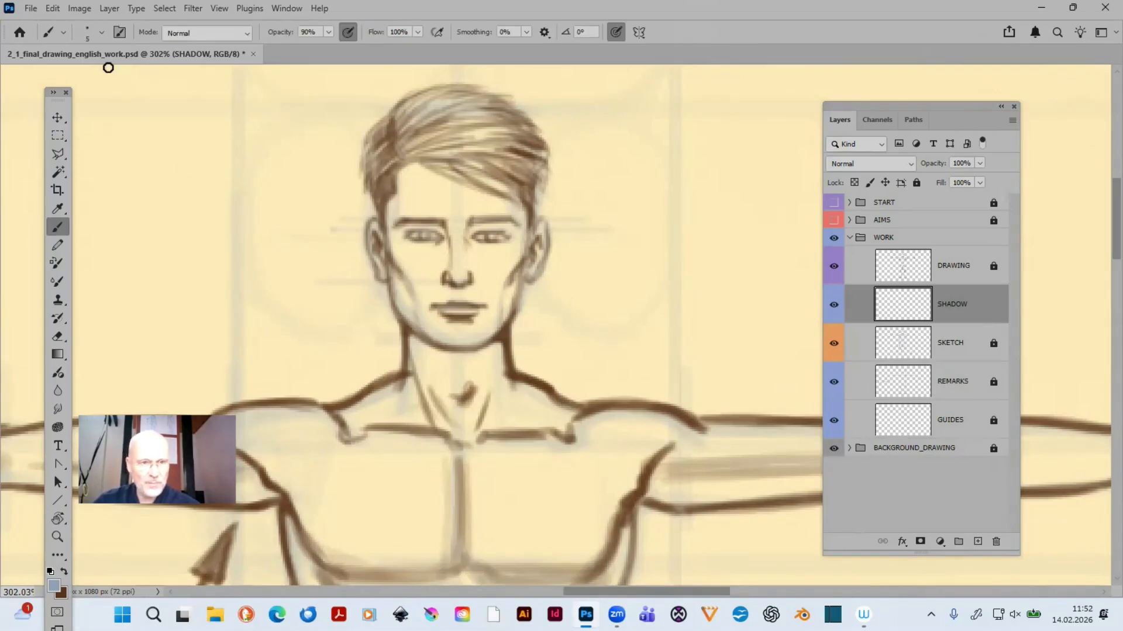
pyautogui.click(100, 32)
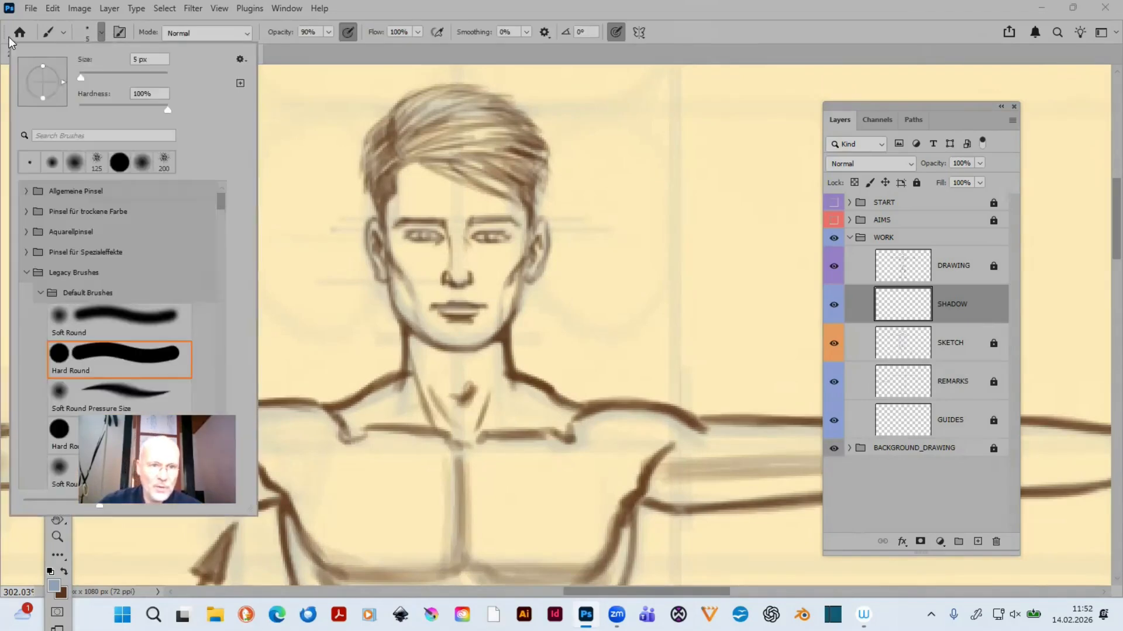
pyautogui.click(134, 322)
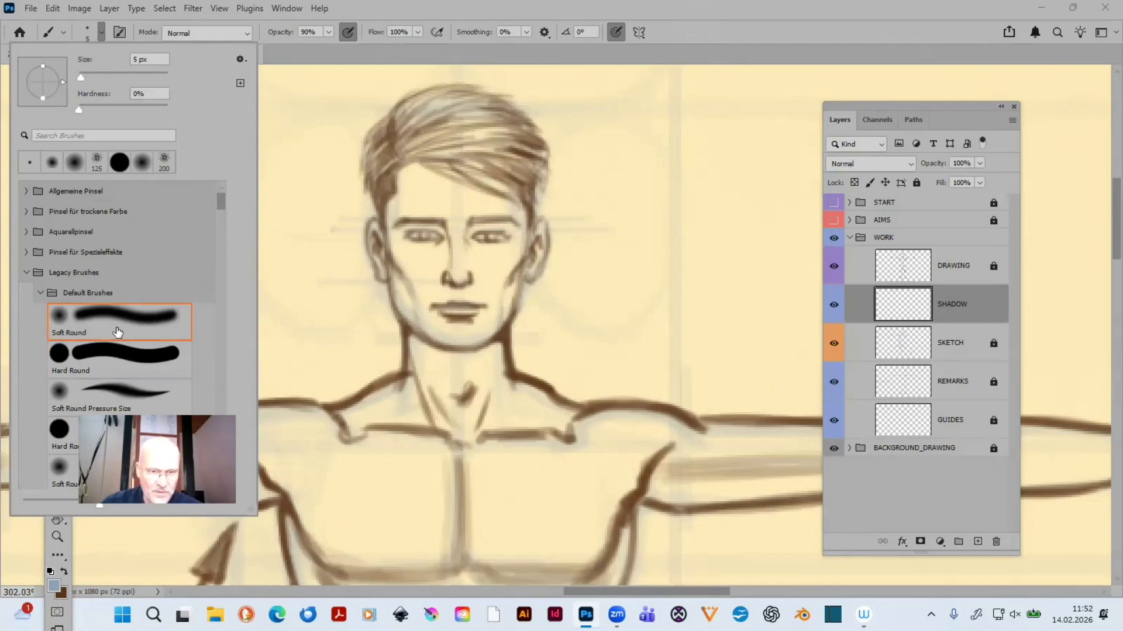
pyautogui.click(787, 22)
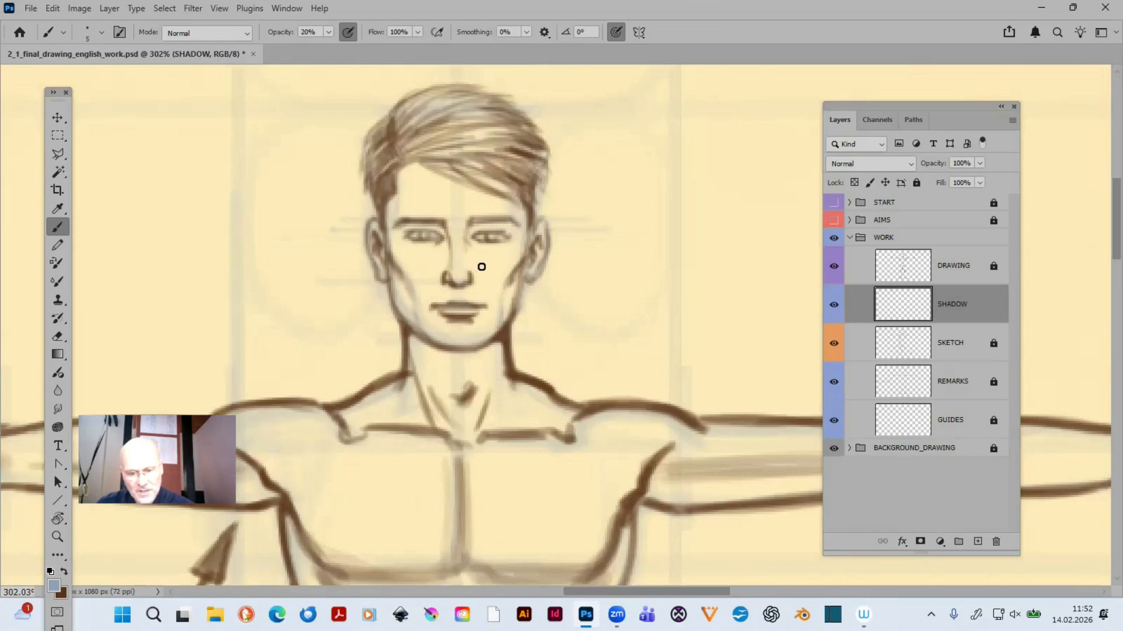
# - Enlarge the Soft Round brush to 8 px and lay the first 20% opacity shadows beside the nose and on the right cheek
pyautogui.press(']')
pyautogui.press(']')
pyautogui.press(']')
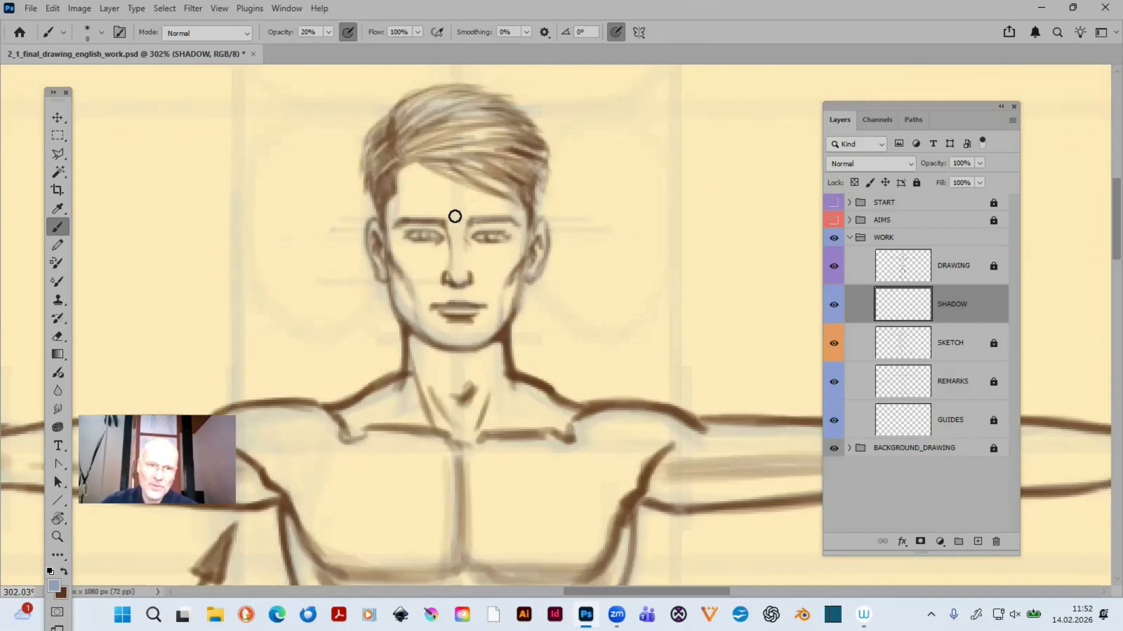
pyautogui.click(101, 33)
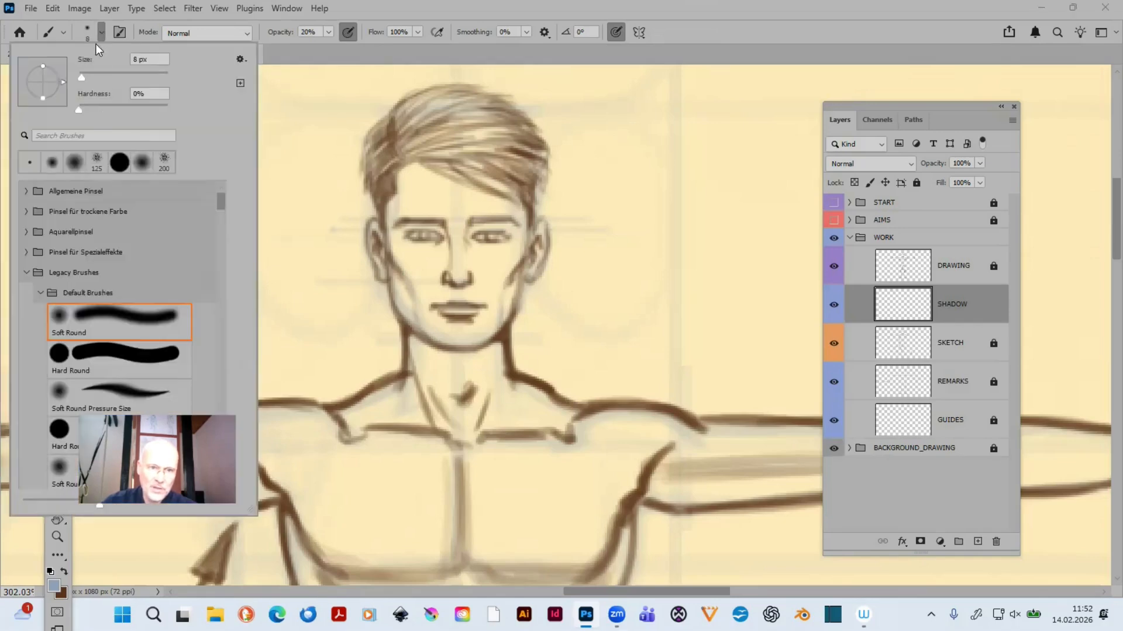
pyautogui.click(787, 40)
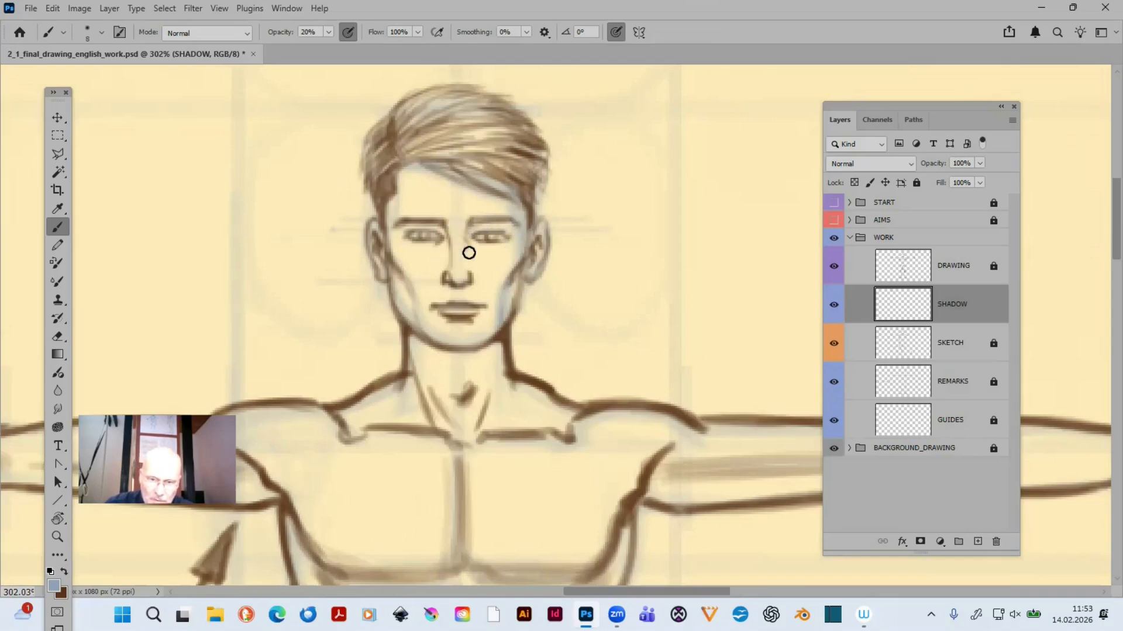
pyautogui.moveTo(466, 237)
pyautogui.mouseDown()
pyautogui.moveTo(468, 266)
pyautogui.moveTo(470, 228)
pyautogui.moveTo(471, 270)
pyautogui.moveTo(472, 234)
pyautogui.mouseUp()
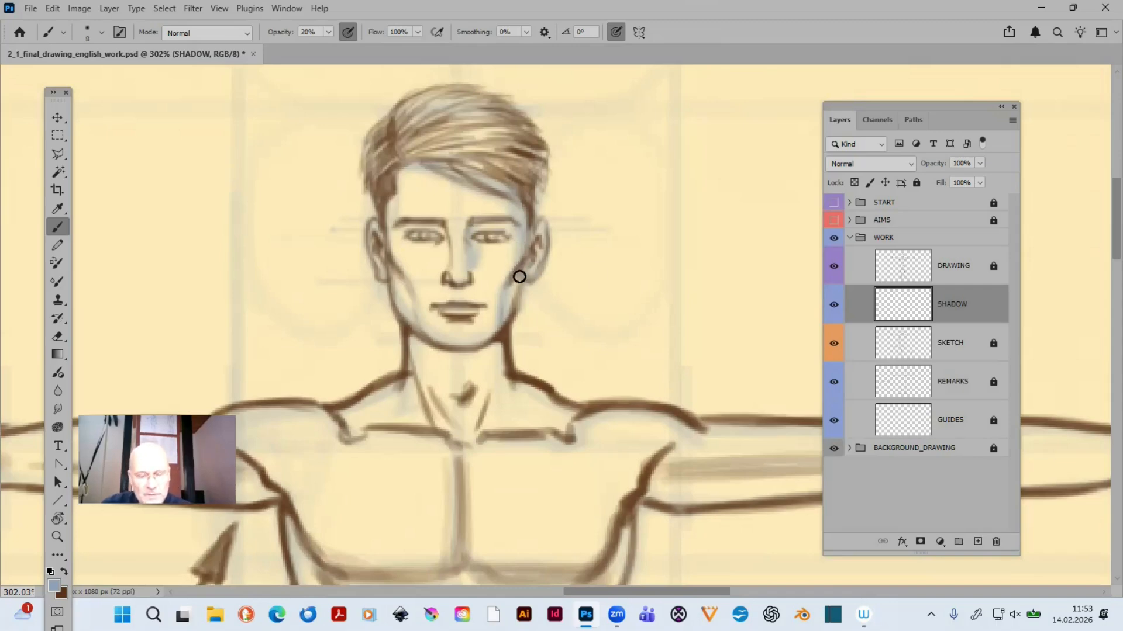
# - Build up soft shadows on the forehead, eye area, cheeks and jaw at 10% opacity, varying the brush between 8 and 20 px
pyautogui.press(']')
pyautogui.press(']')
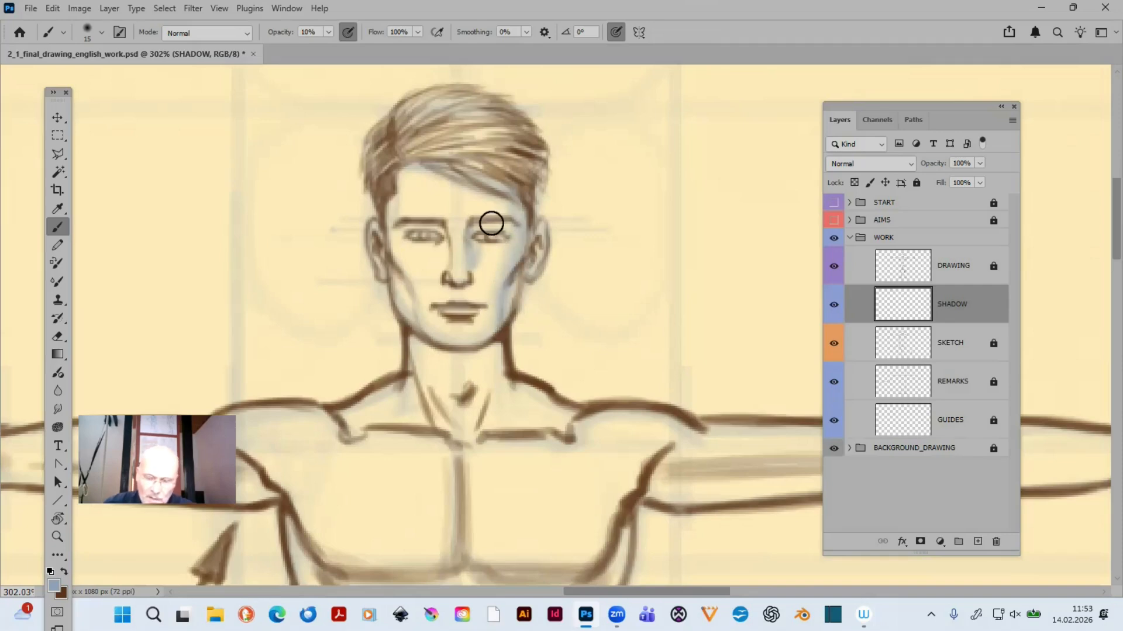
pyautogui.press('[')
pyautogui.press('[')
pyautogui.press('[')
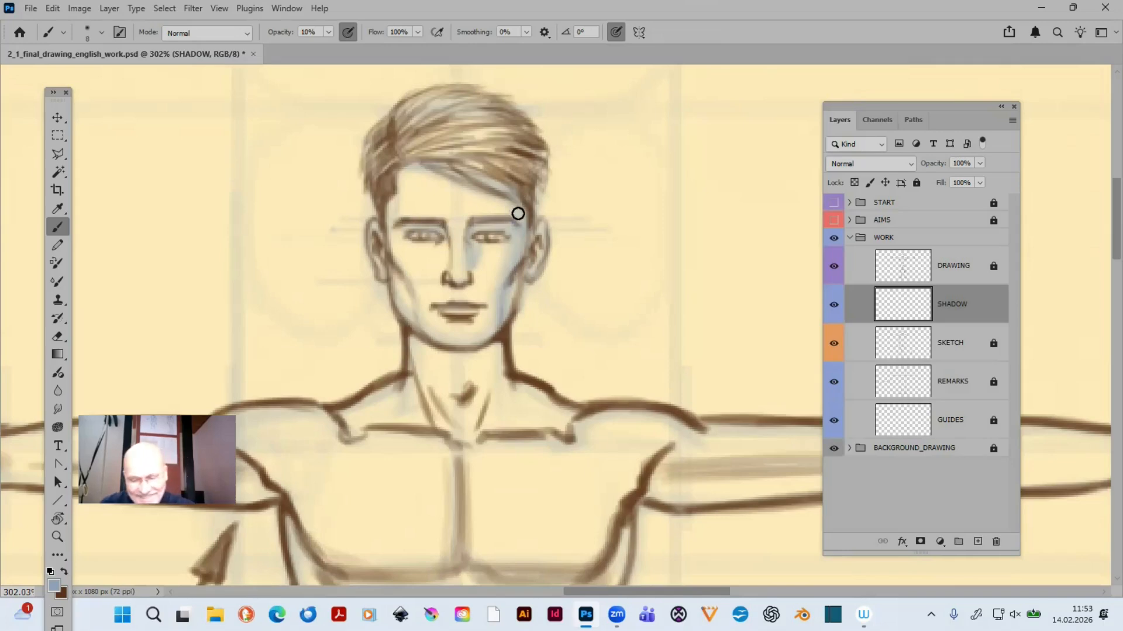
pyautogui.press(']')
pyautogui.press(']')
pyautogui.press(']')
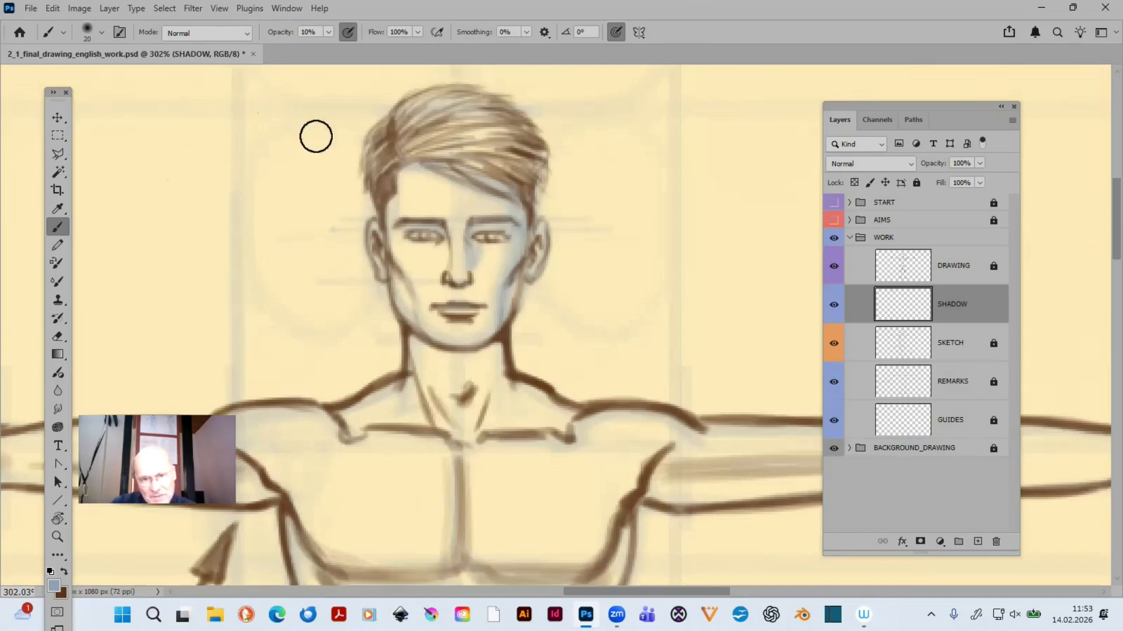
pyautogui.press('[')
pyautogui.press('[')
pyautogui.press('[')
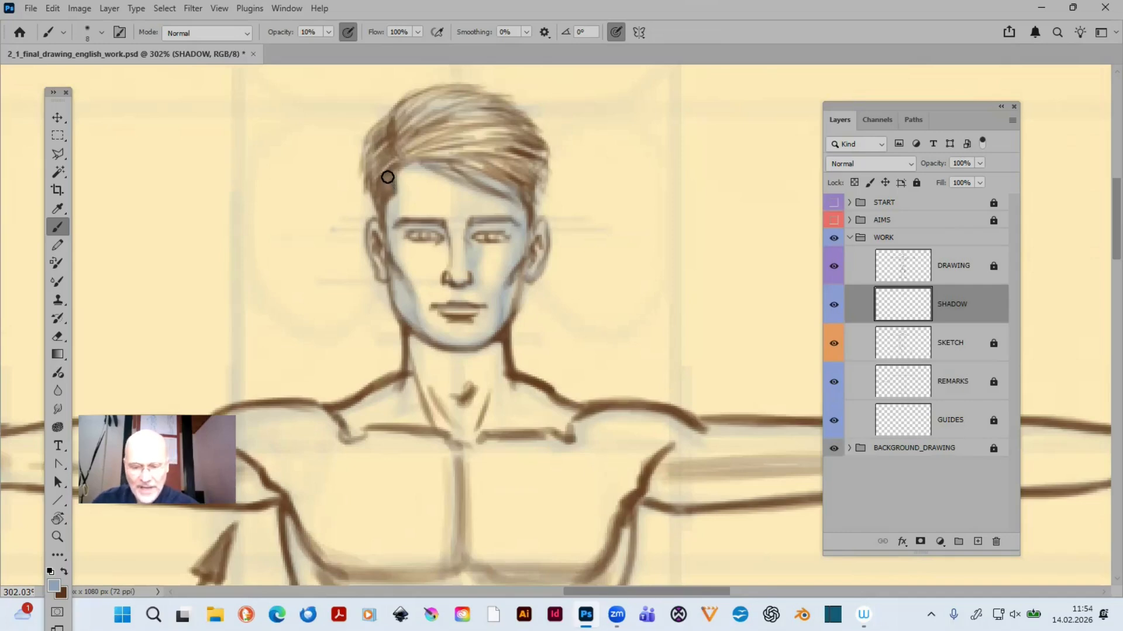
# - Shade the hair strands with an 8 px brush, reducing the opacity from 80% to 60% and 30%
pyautogui.press('8')
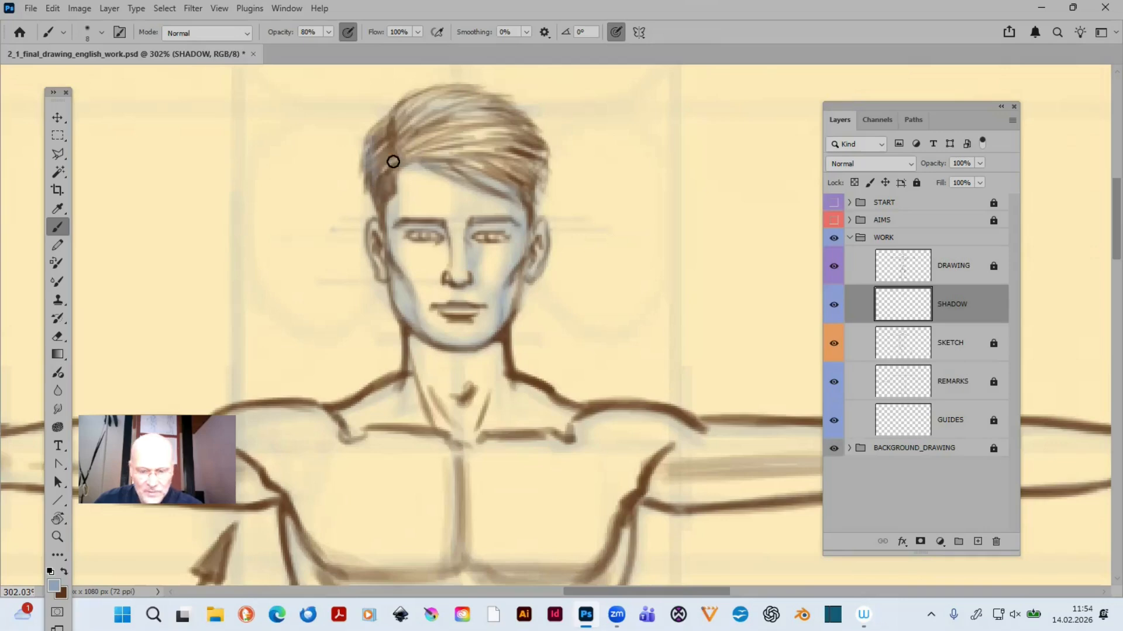
pyautogui.press('6')
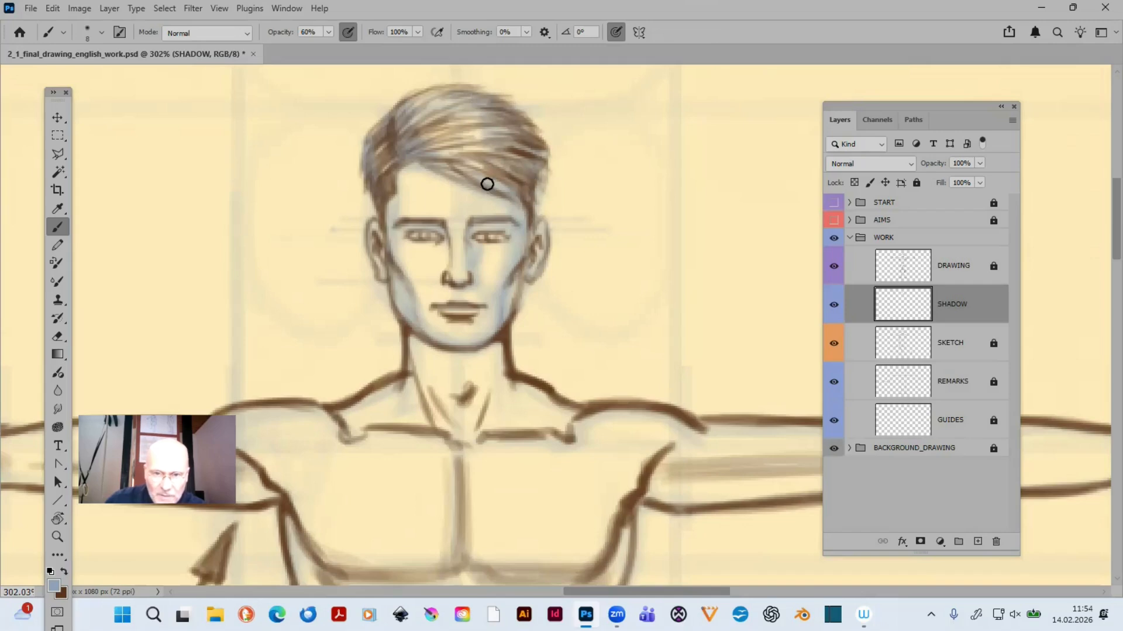
pyautogui.press('3')
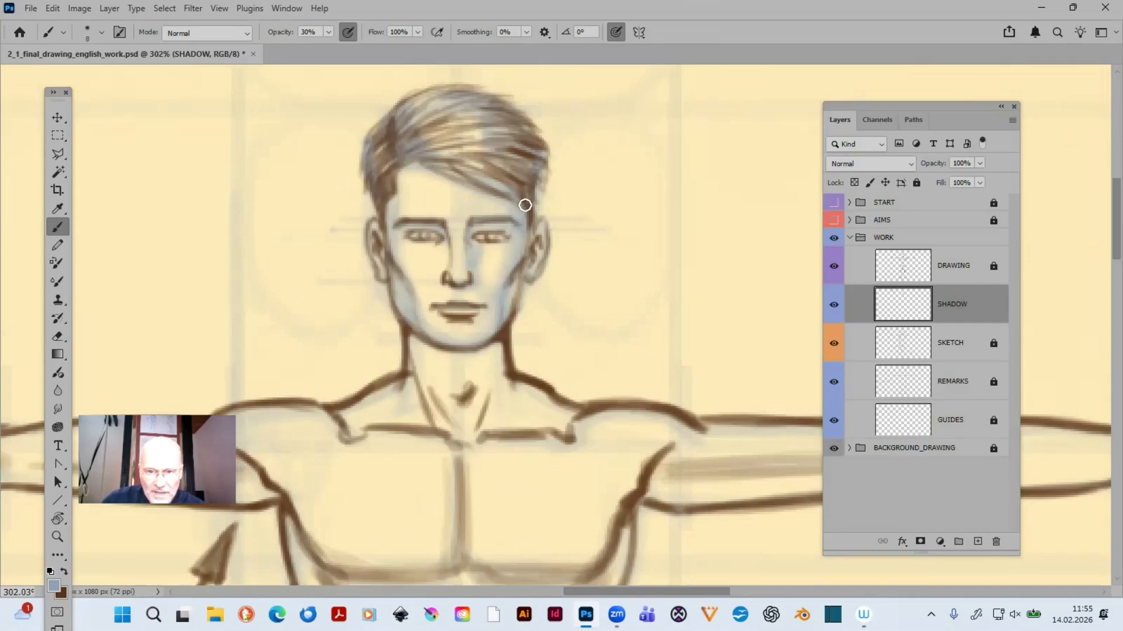
# - Set the Eraser to 8 px at 20% opacity
pyautogui.press('e')
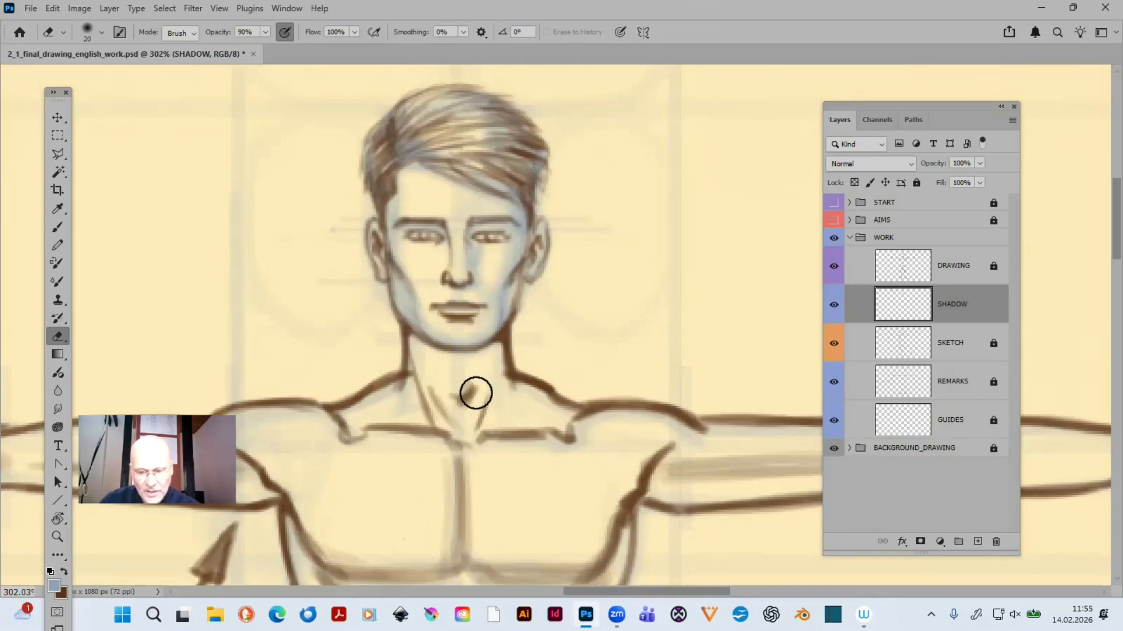
pyautogui.press(']')
pyautogui.press('[')
pyautogui.press('[')
pyautogui.press('[')
pyautogui.press('[')
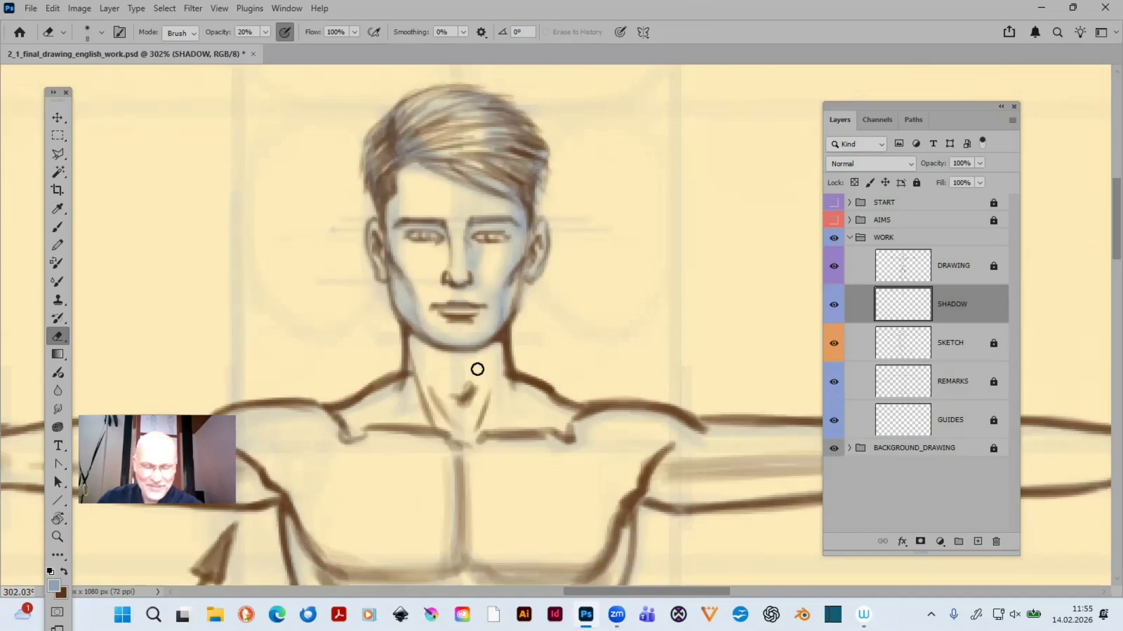
# - Paint soft shadows on the neck and the areas above both collarbones with the Brush at 20% opacity, using sizes from 9 to 25 px
pyautogui.press('b')
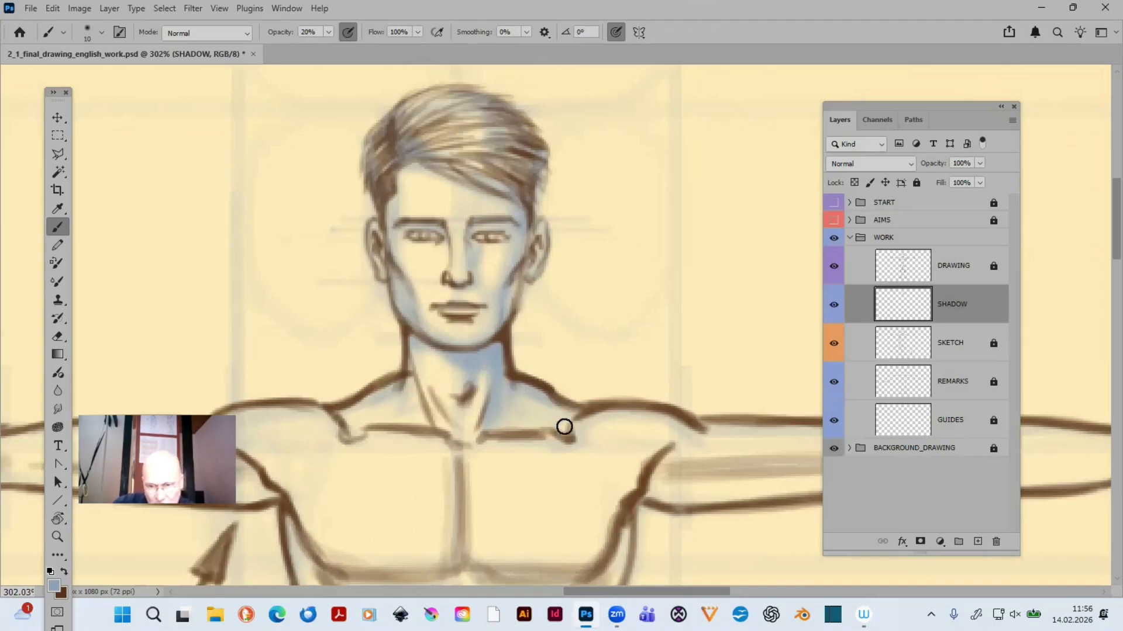
pyautogui.press(']')
pyautogui.press(']')
pyautogui.press(']')
pyautogui.press(']')
pyautogui.moveTo(523, 396)
pyautogui.mouseDown()
pyautogui.moveTo(539, 420)
pyautogui.moveTo(519, 399)
pyautogui.moveTo(563, 411)
pyautogui.mouseUp()
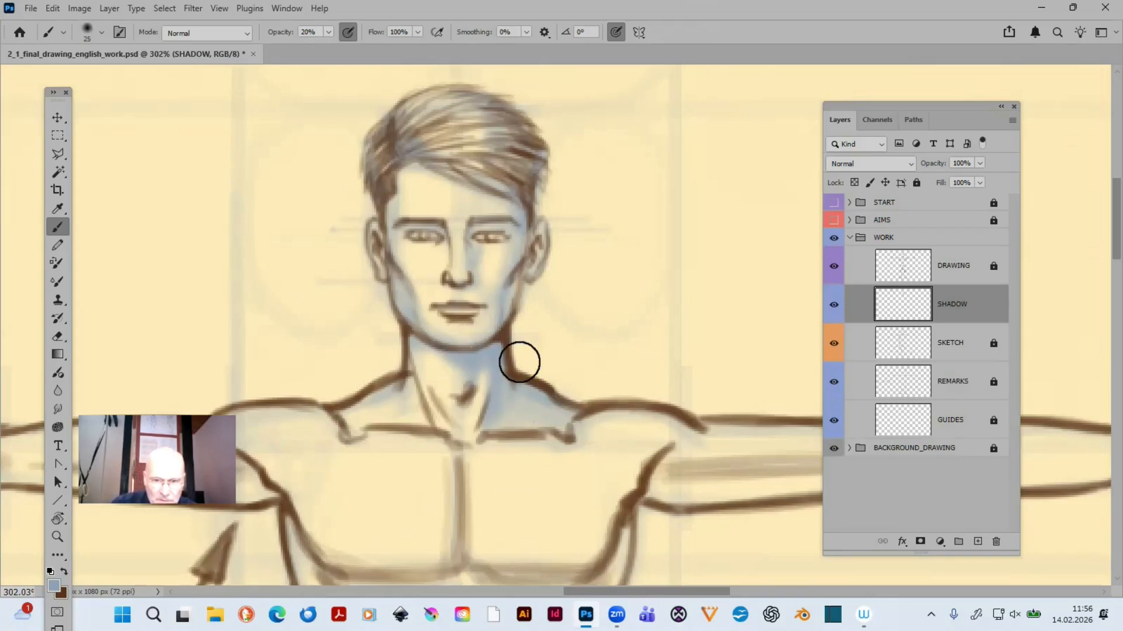
pyautogui.press('[')
pyautogui.press('[')
pyautogui.press('[')
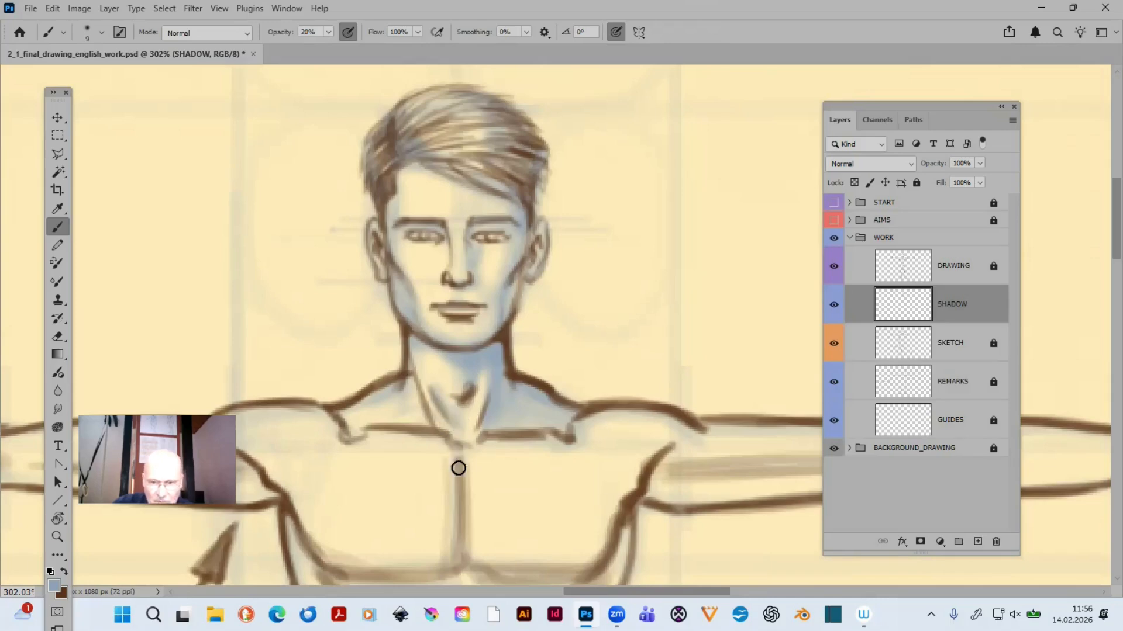
# - Shade the shoulder, armpit and underside of the upper arm on the figure's arm beside the large arrow, using 10 to 20 px brushes
pyautogui.moveTo(651, 424)
pyautogui.mouseDown()
pyautogui.moveTo(745, 403)
pyautogui.moveTo(989, 310)
pyautogui.mouseUp()
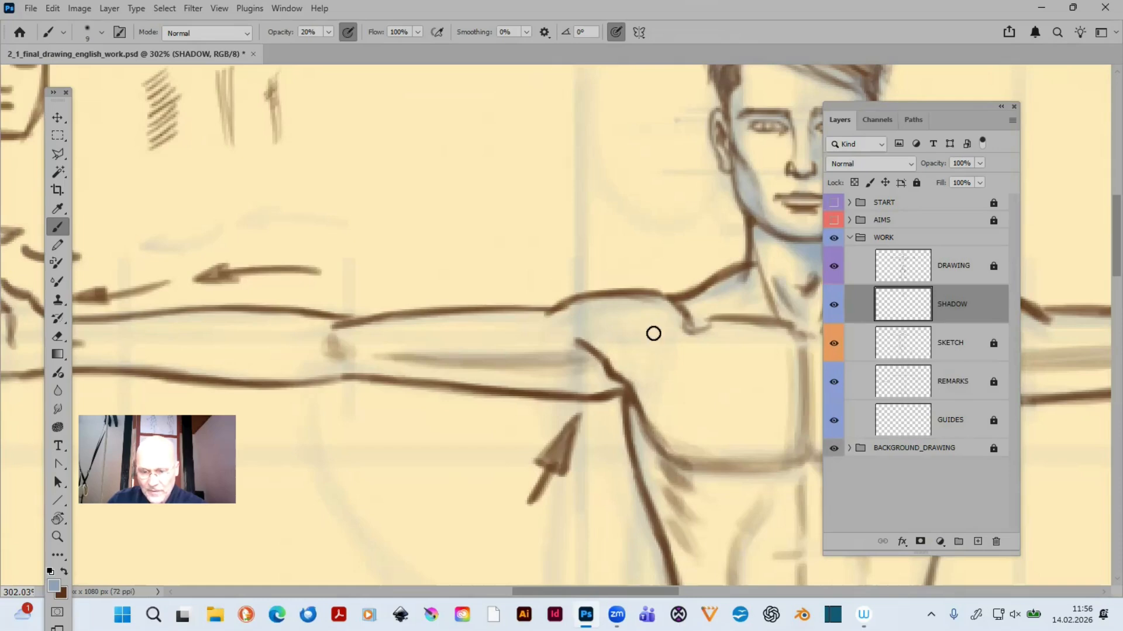
pyautogui.press(']')
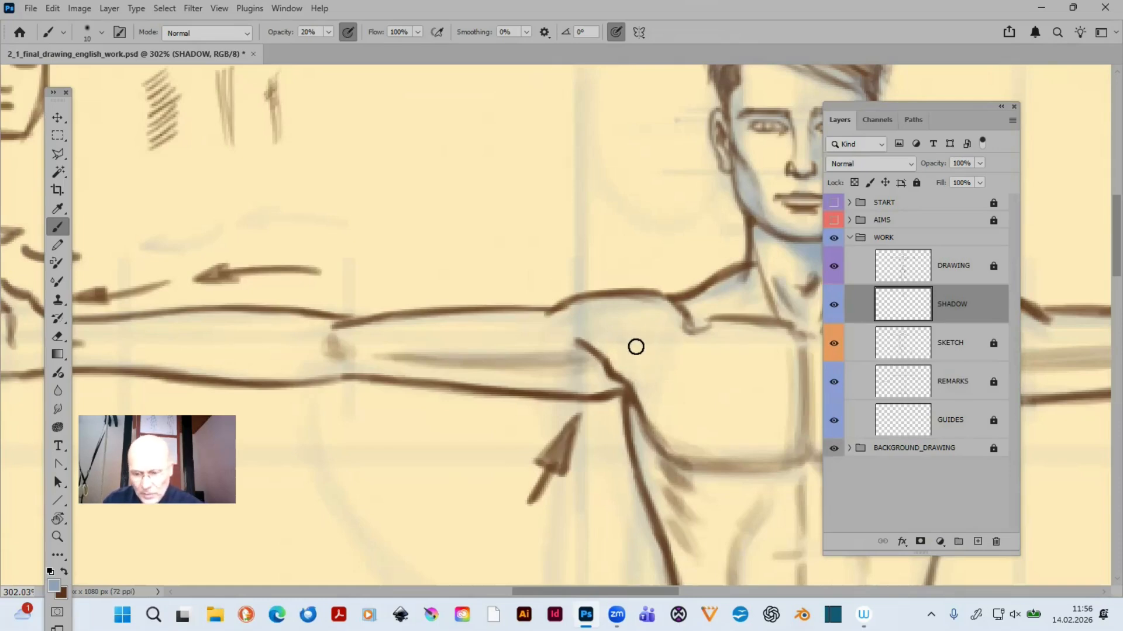
pyautogui.press(']')
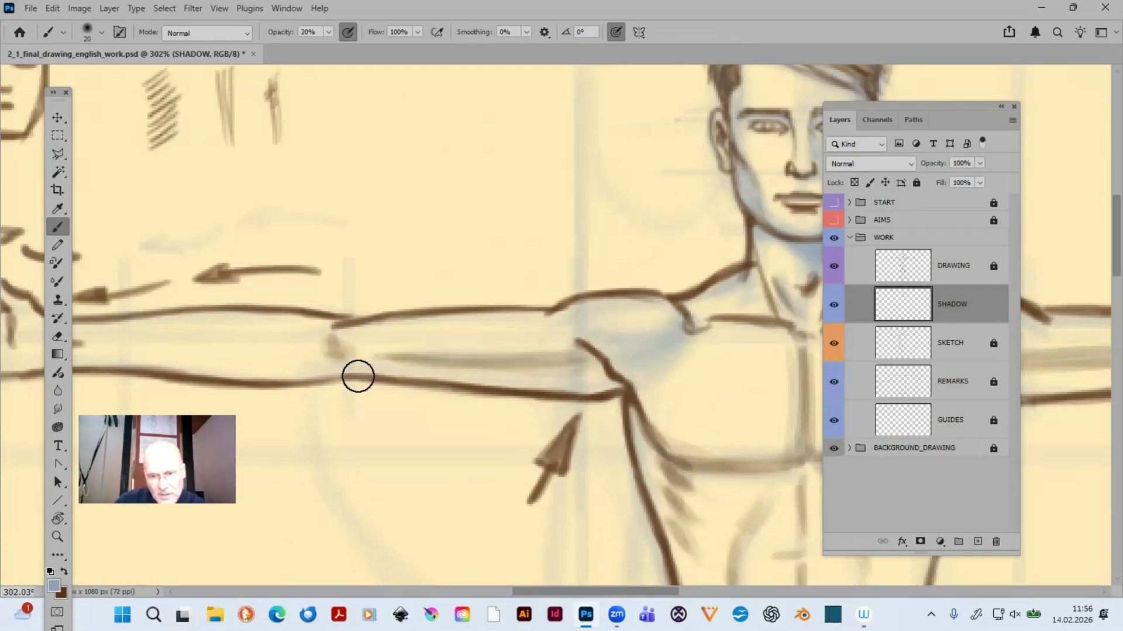
pyautogui.moveTo(358, 376)
pyautogui.mouseDown()
pyautogui.moveTo(470, 375)
pyautogui.moveTo(574, 391)
pyautogui.moveTo(519, 383)
pyautogui.moveTo(608, 377)
pyautogui.mouseUp()
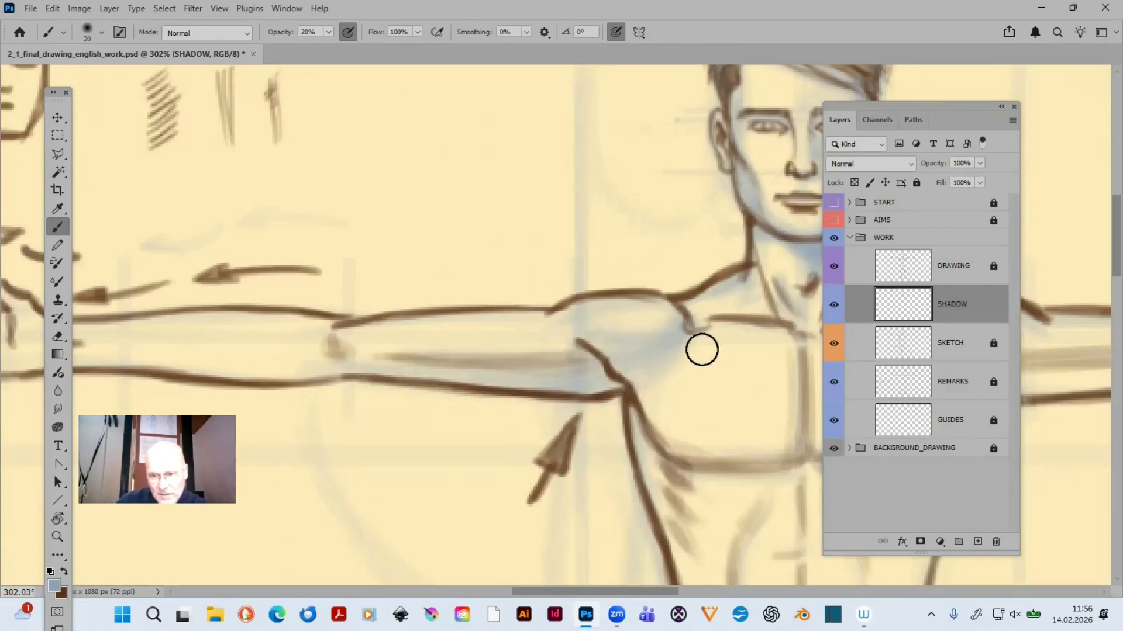
pyautogui.moveTo(355, 351)
pyautogui.mouseDown()
pyautogui.moveTo(582, 342)
pyautogui.moveTo(352, 356)
pyautogui.moveTo(550, 355)
pyautogui.moveTo(451, 379)
pyautogui.moveTo(382, 368)
pyautogui.moveTo(597, 372)
pyautogui.moveTo(379, 362)
pyautogui.moveTo(598, 363)
pyautogui.moveTo(505, 361)
pyautogui.moveTo(543, 398)
pyautogui.moveTo(594, 364)
pyautogui.mouseUp()
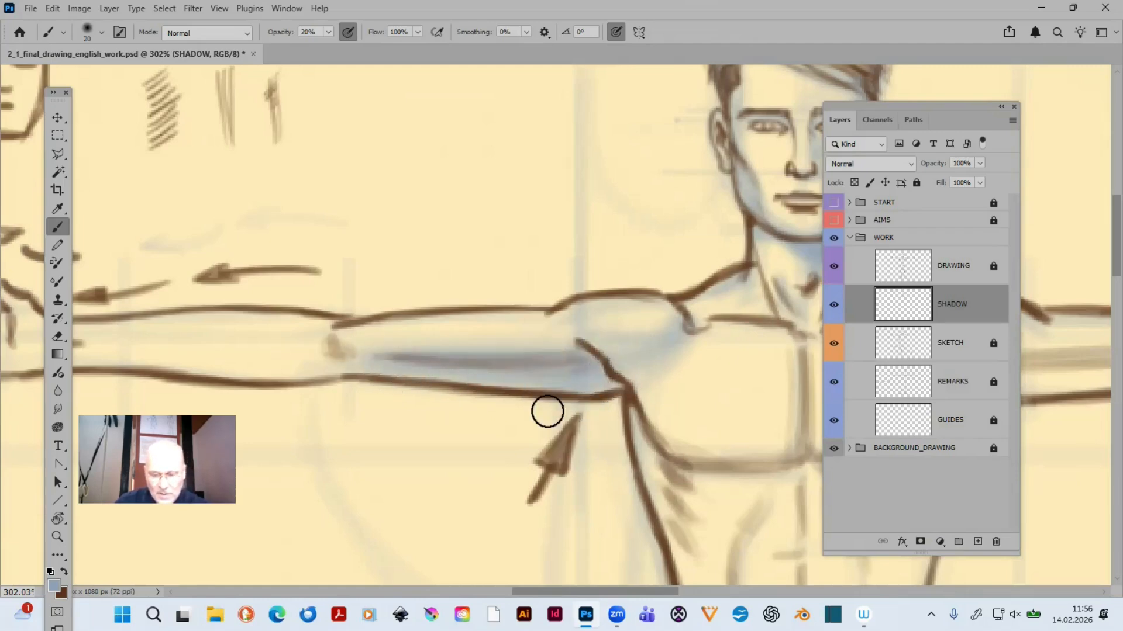
# - Continue the shading over that arm's elbow, lower forearm and hand, reducing the brush from 20 to 10 px for the hand
pyautogui.hscroll(-5, 644, 373)
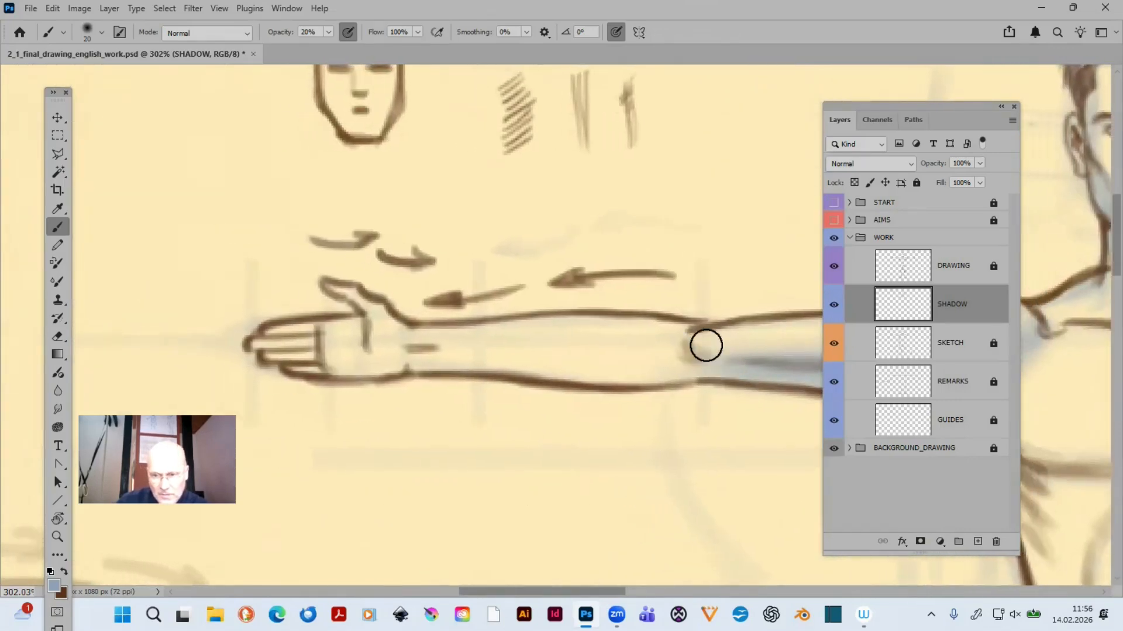
pyautogui.moveTo(723, 354)
pyautogui.mouseDown()
pyautogui.moveTo(712, 336)
pyautogui.moveTo(742, 357)
pyautogui.moveTo(706, 346)
pyautogui.mouseUp()
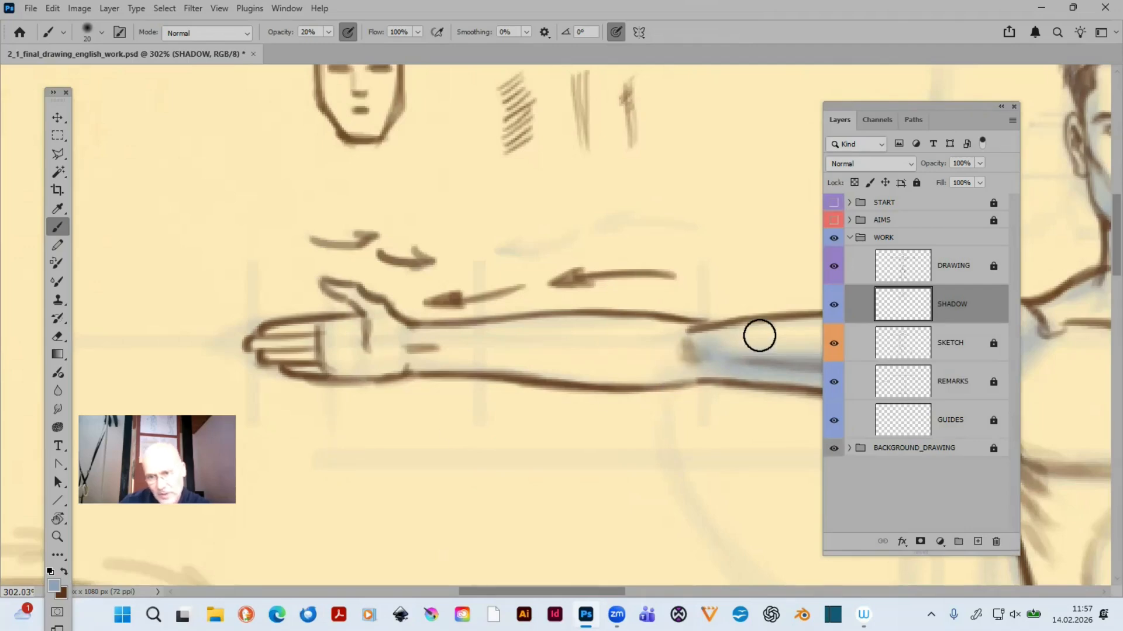
pyautogui.moveTo(414, 361)
pyautogui.mouseDown()
pyautogui.moveTo(638, 376)
pyautogui.moveTo(477, 365)
pyautogui.moveTo(617, 371)
pyautogui.moveTo(717, 355)
pyautogui.moveTo(402, 360)
pyautogui.moveTo(655, 369)
pyautogui.moveTo(467, 368)
pyautogui.mouseUp()
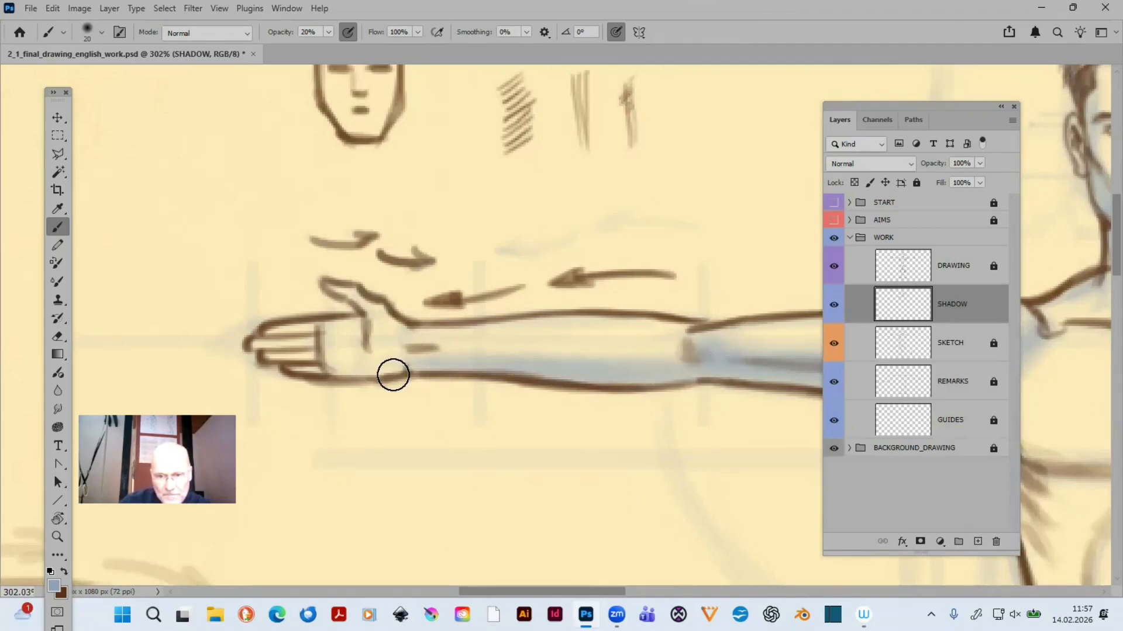
pyautogui.press('[')
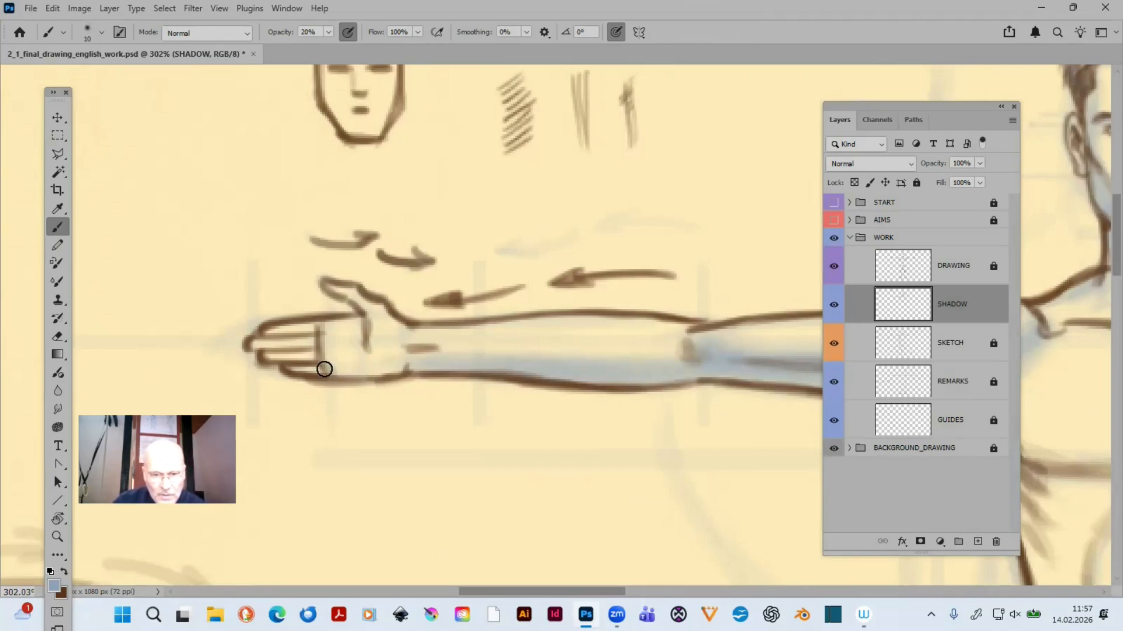
pyautogui.press('[')
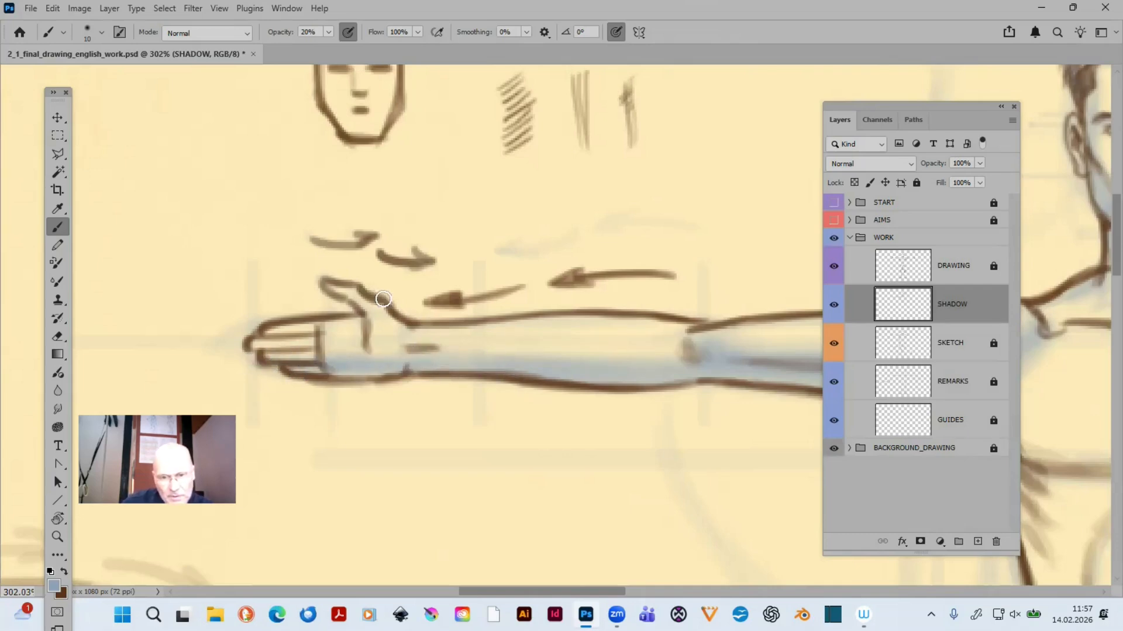
# - Move the Layers panel aside to uncover the whole unshaded arm and hand
pyautogui.moveTo(622, 392); pyautogui.dragTo(263, 359)
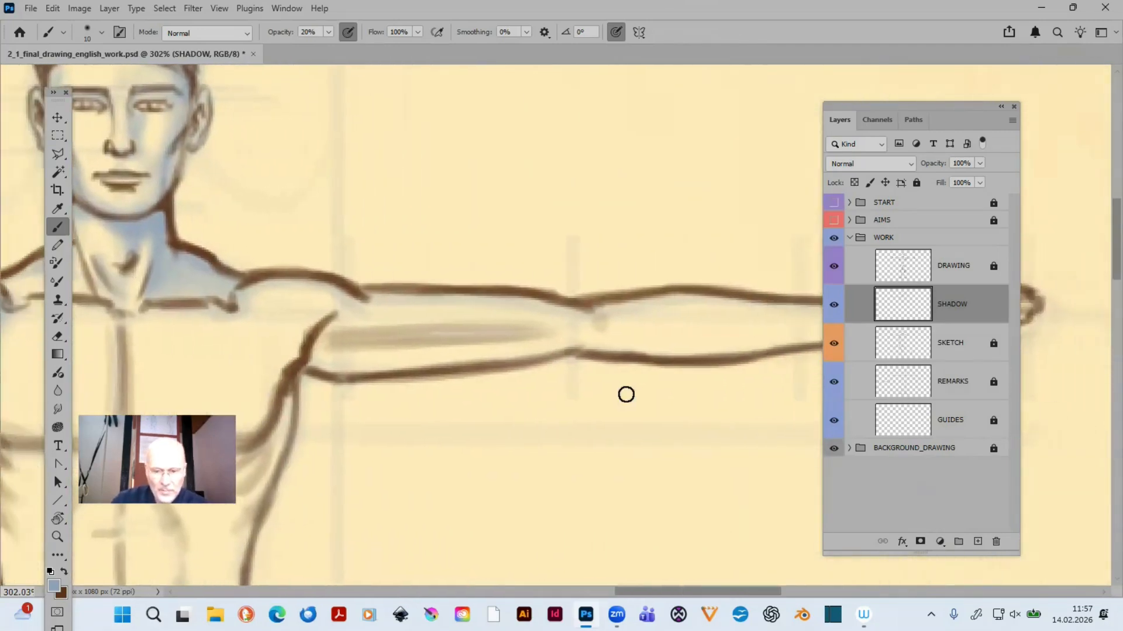
pyautogui.hotkey('ctrl', '0')
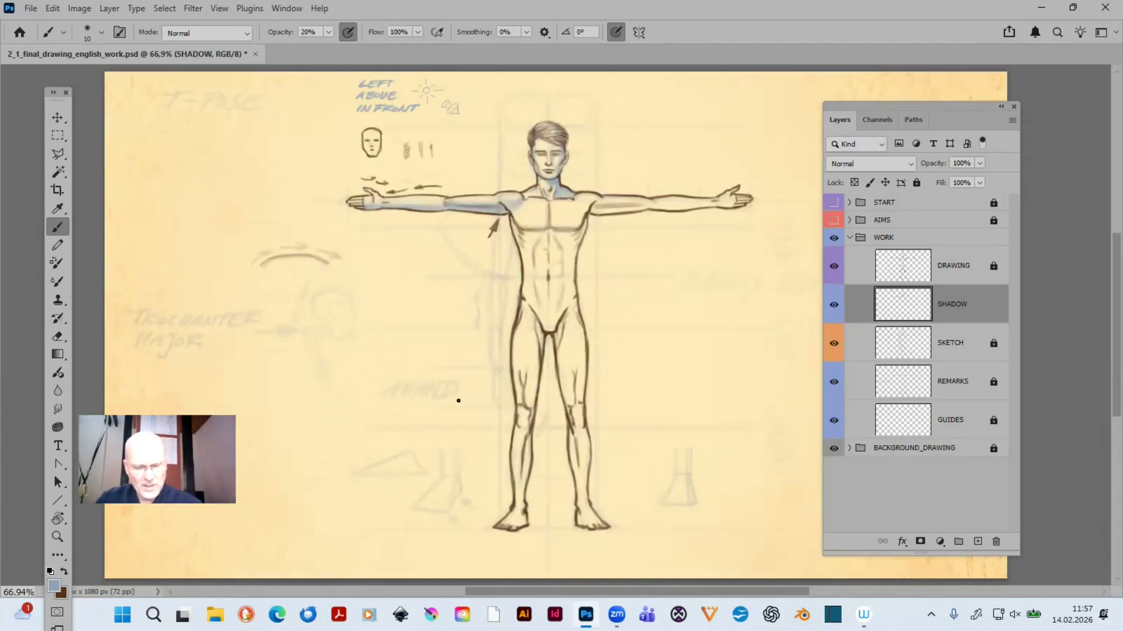
pyautogui.press('z')
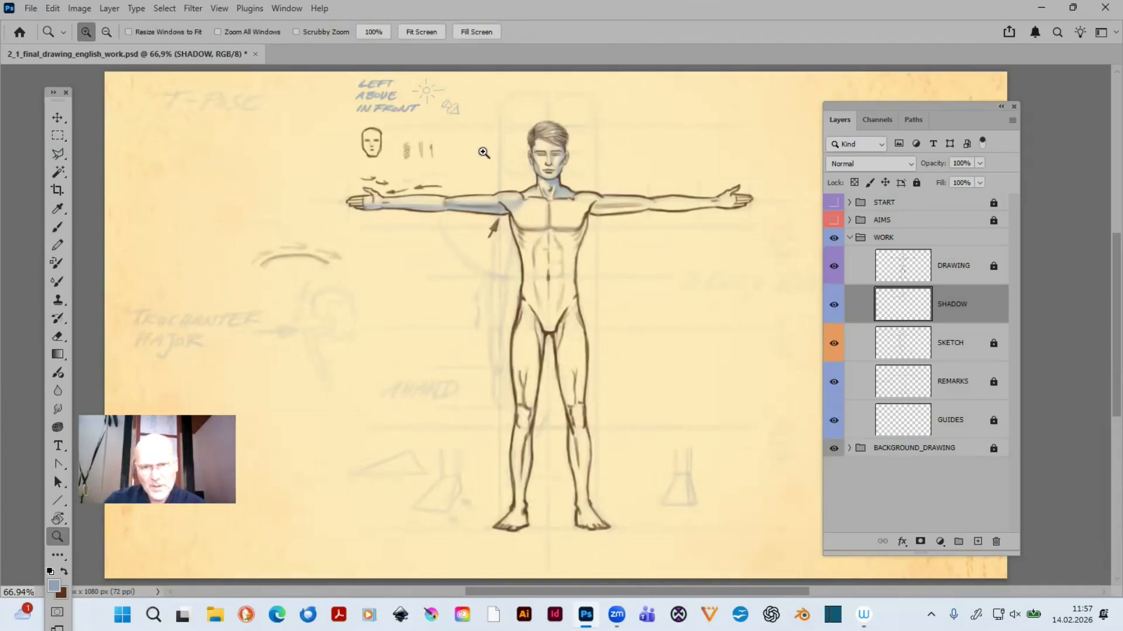
pyautogui.moveTo(481, 112); pyautogui.dragTo(792, 284)
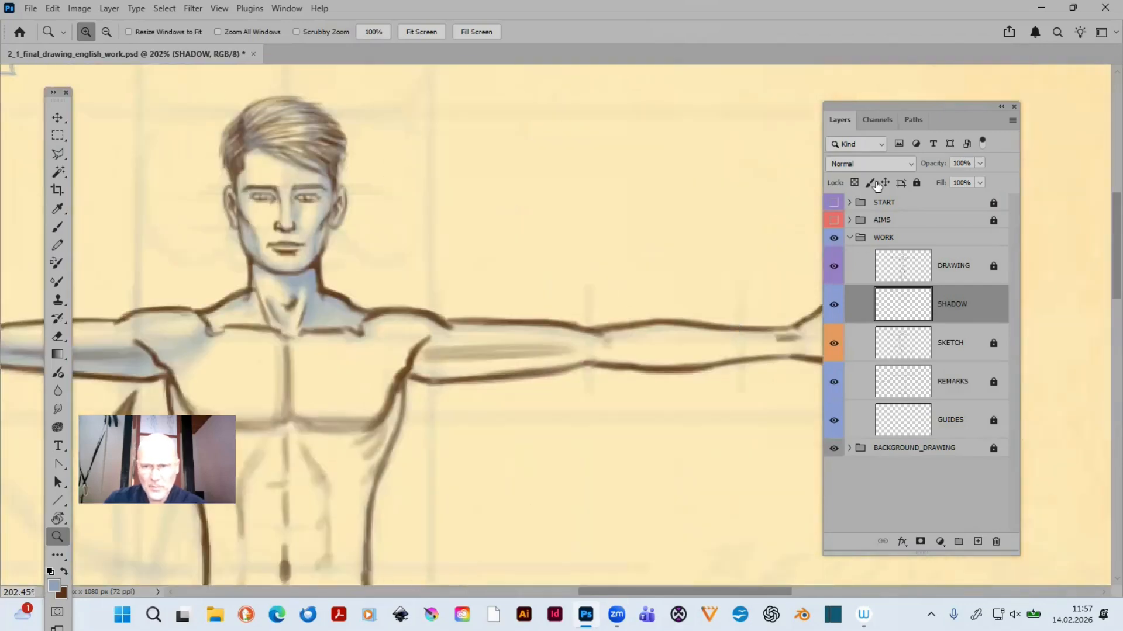
pyautogui.moveTo(830, 105); pyautogui.dragTo(1027, 169)
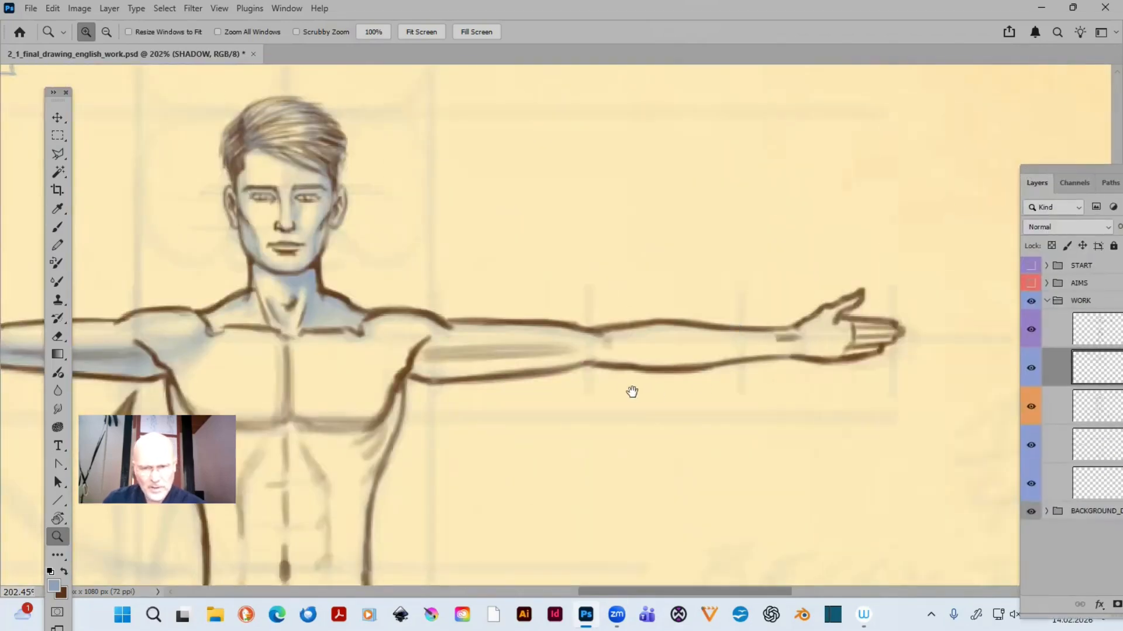
# - Shade the underside of the opposite arm from armpit to hand at 20% opacity, with a 20 px brush reduced to 10 px for the hand
pyautogui.moveTo(632, 391); pyautogui.dragTo(771, 334)
pyautogui.press('b')
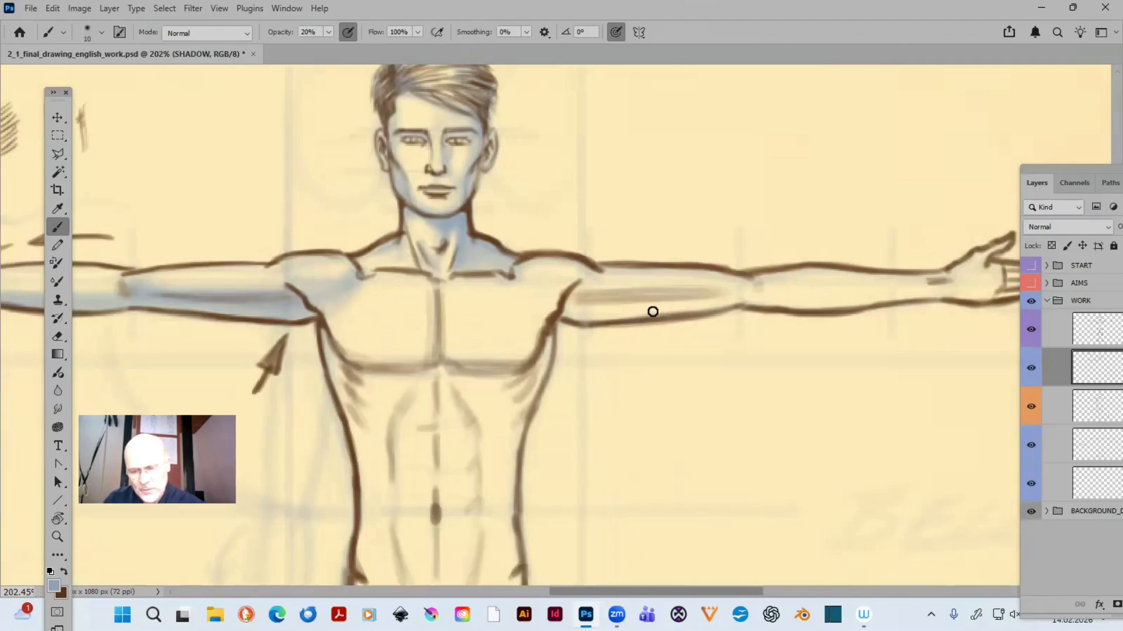
pyautogui.press(']')
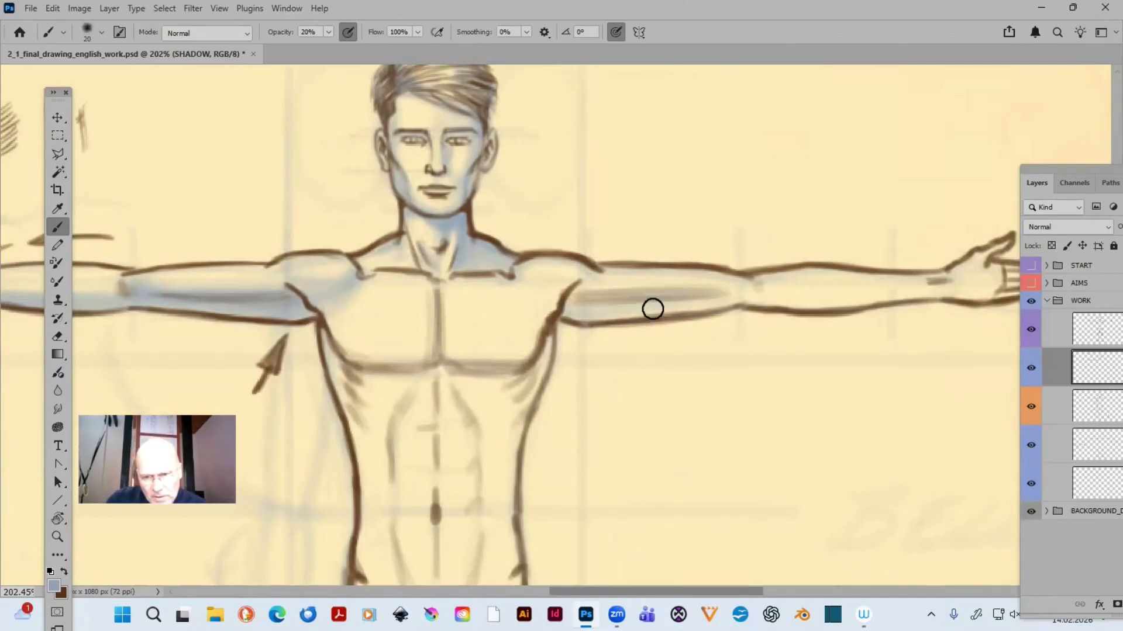
pyautogui.moveTo(653, 308)
pyautogui.mouseDown()
pyautogui.moveTo(716, 296)
pyautogui.moveTo(551, 302)
pyautogui.moveTo(749, 299)
pyautogui.moveTo(547, 298)
pyautogui.moveTo(731, 295)
pyautogui.mouseUp()
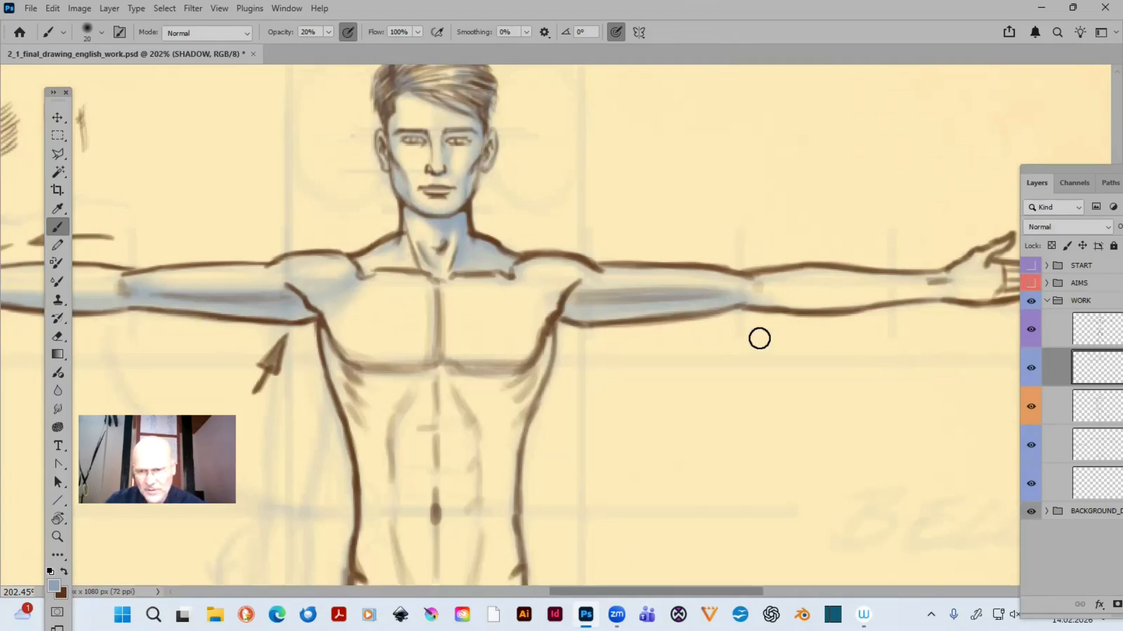
pyautogui.moveTo(781, 305)
pyautogui.mouseDown()
pyautogui.moveTo(642, 314)
pyautogui.moveTo(542, 303)
pyautogui.moveTo(627, 319)
pyautogui.moveTo(537, 306)
pyautogui.moveTo(769, 307)
pyautogui.moveTo(554, 317)
pyautogui.moveTo(753, 305)
pyautogui.moveTo(570, 303)
pyautogui.mouseUp()
pyautogui.press('[')
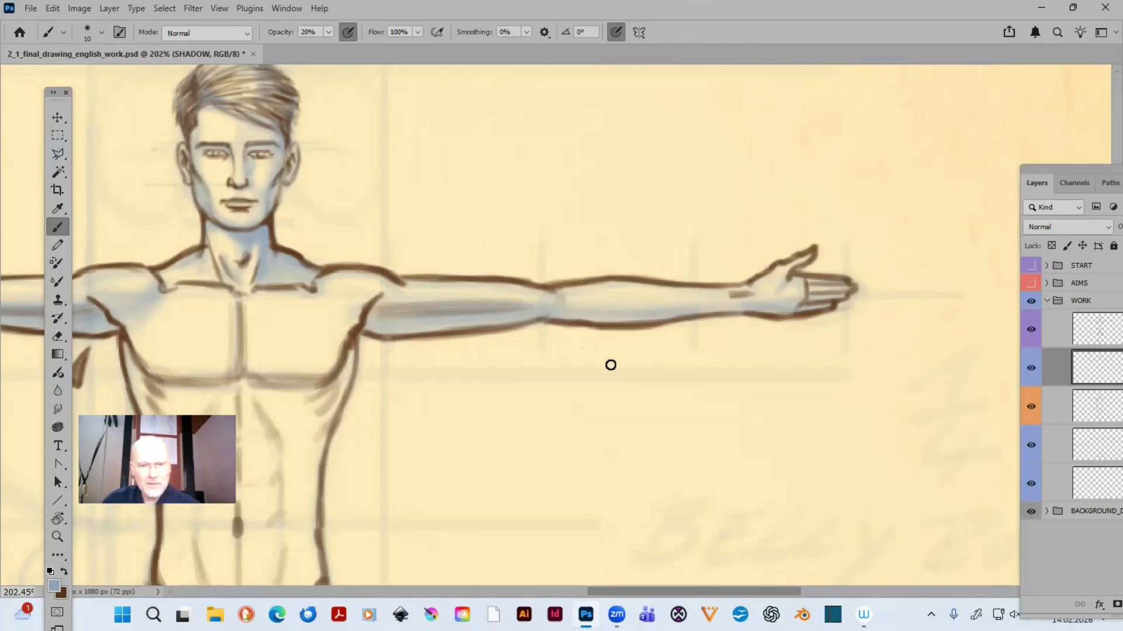
# - Shade the side of the torso just below the armpit opposite the large arrow, with the 10 px brush at 20% opacity
pyautogui.moveTo(544, 382)
pyautogui.mouseDown()
pyautogui.moveTo(902, 310)
pyautogui.moveTo(891, 298)
pyautogui.mouseUp()
pyautogui.moveTo(785, 350)
pyautogui.mouseDown()
pyautogui.moveTo(704, 313)
pyautogui.moveTo(694, 322)
pyautogui.moveTo(772, 414)
pyautogui.moveTo(753, 403)
pyautogui.mouseUp()
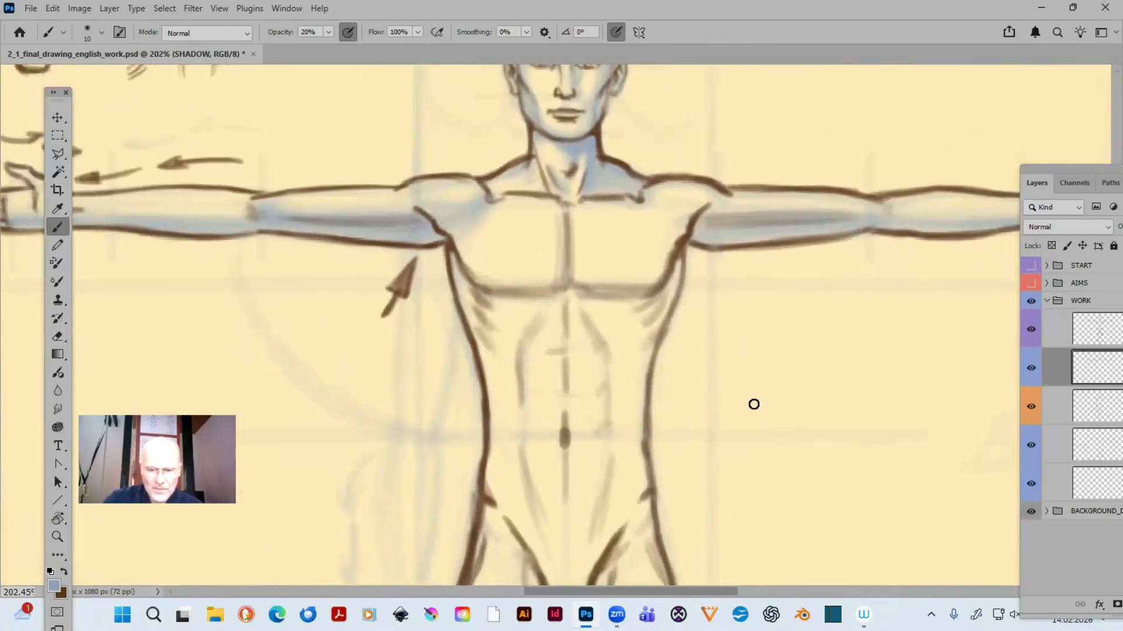
pyautogui.hotkey('ctrl', '0')
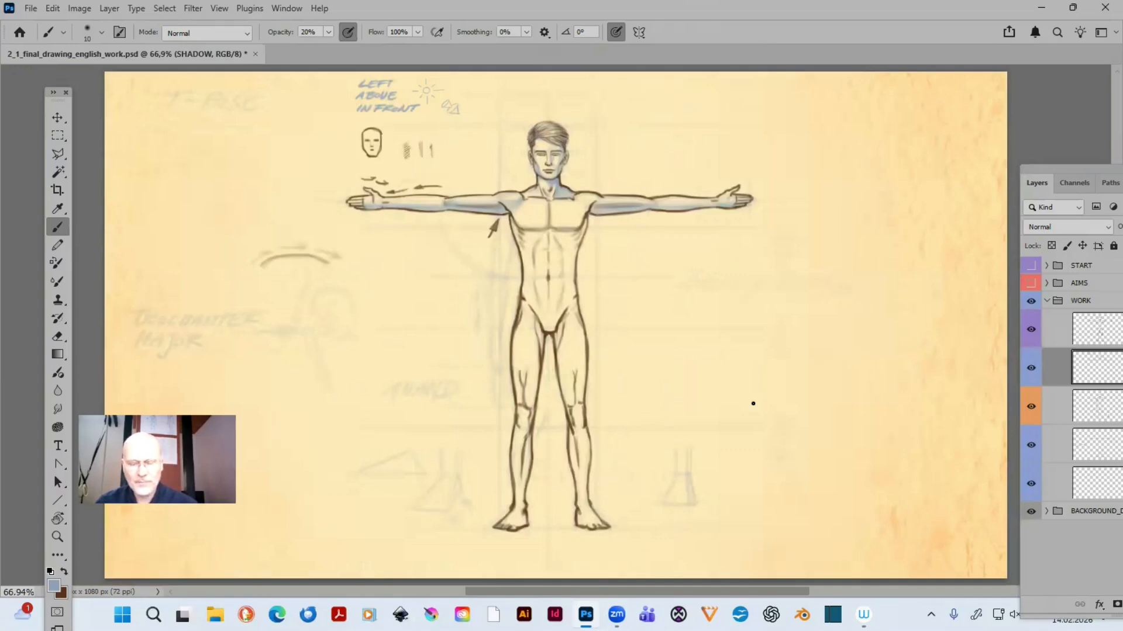
pyautogui.press('z')
pyautogui.moveTo(466, 144); pyautogui.dragTo(693, 287)
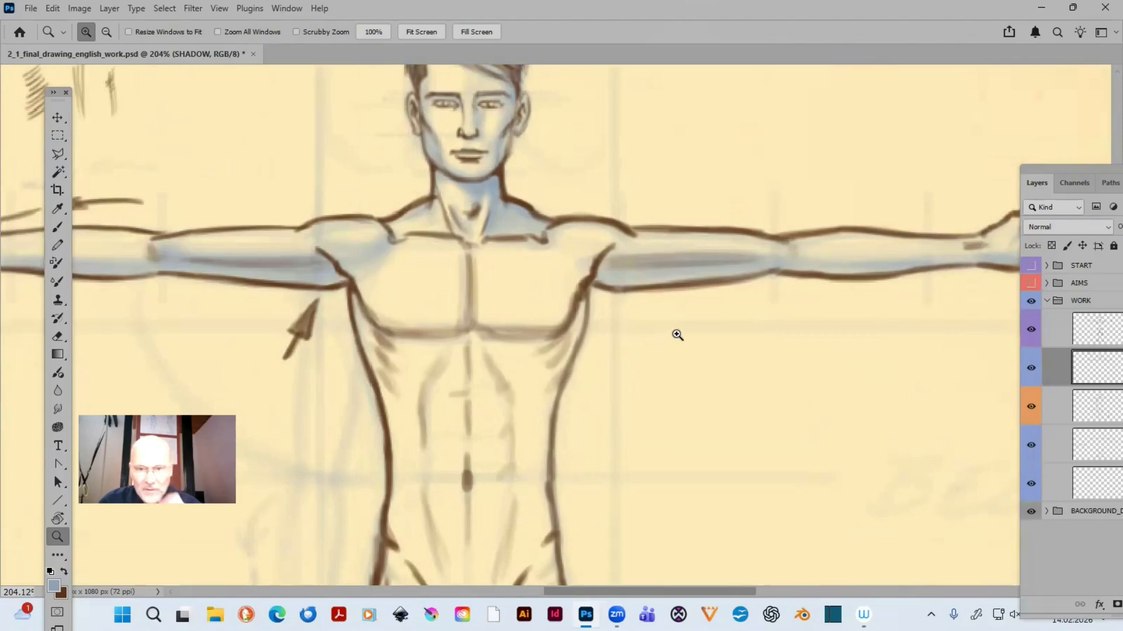
pyautogui.press('b')
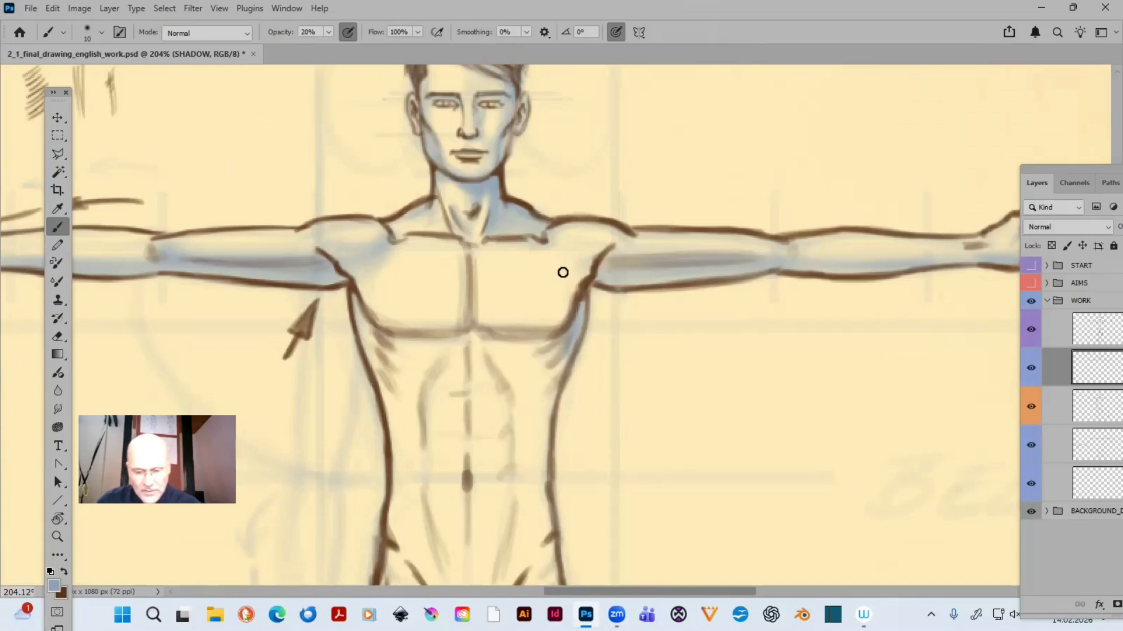
# - Shade both pectorals with 20 to 30 px brushes, lowering the brush opacity from 20% to 10% for the softer areas
pyautogui.press(']')
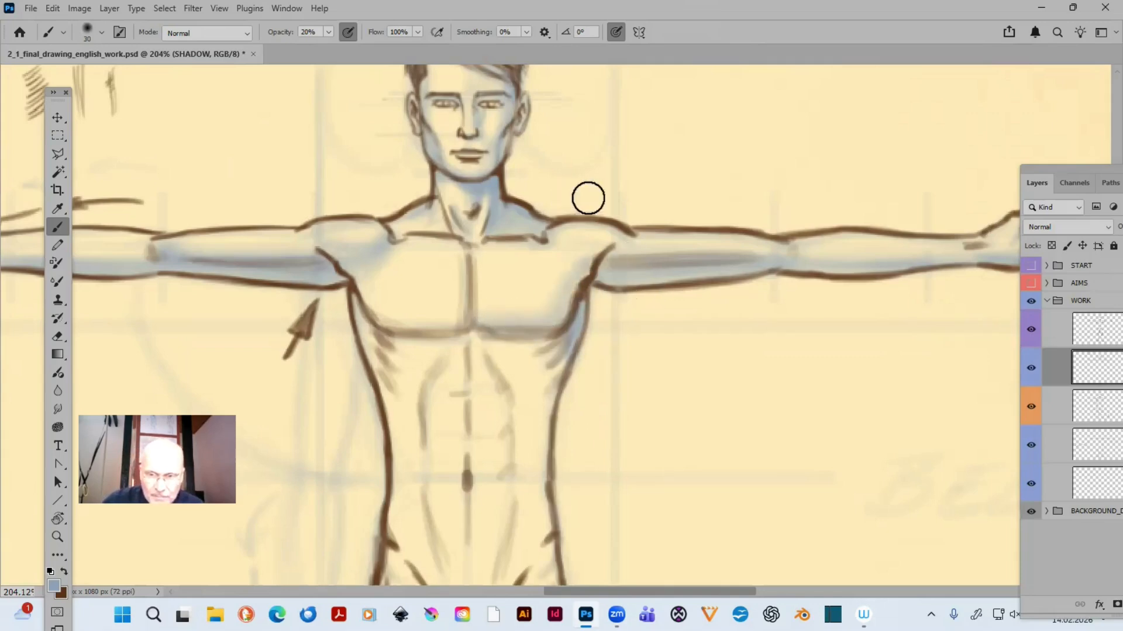
pyautogui.press(']')
pyautogui.press(']')
pyautogui.press(']')
pyautogui.press('[')
pyautogui.press('[')
pyautogui.press('[')
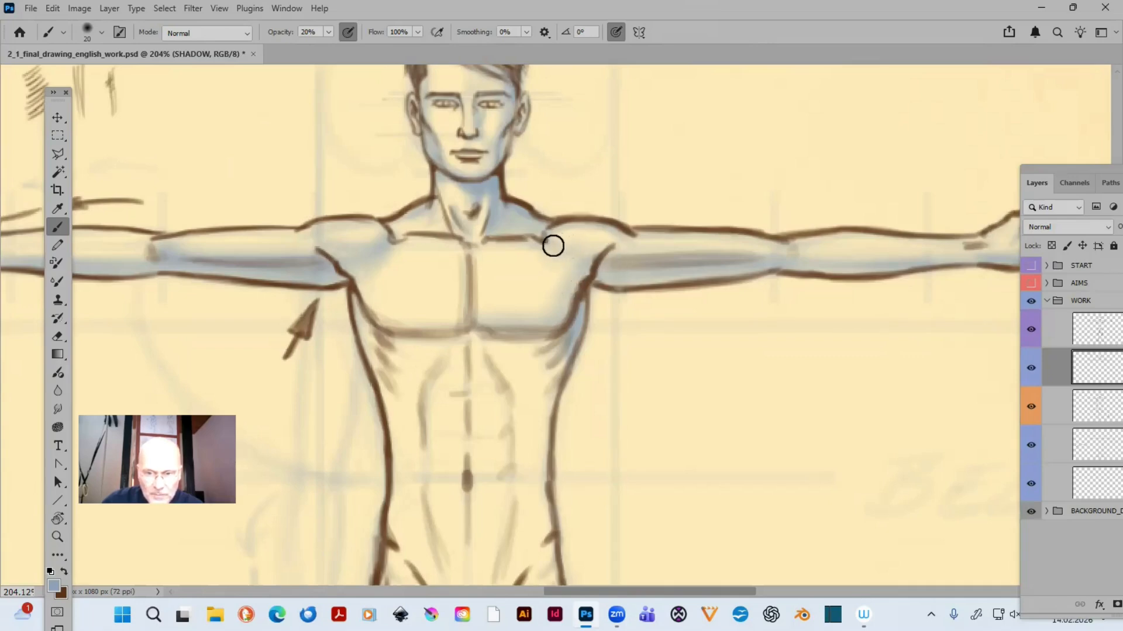
pyautogui.press(']')
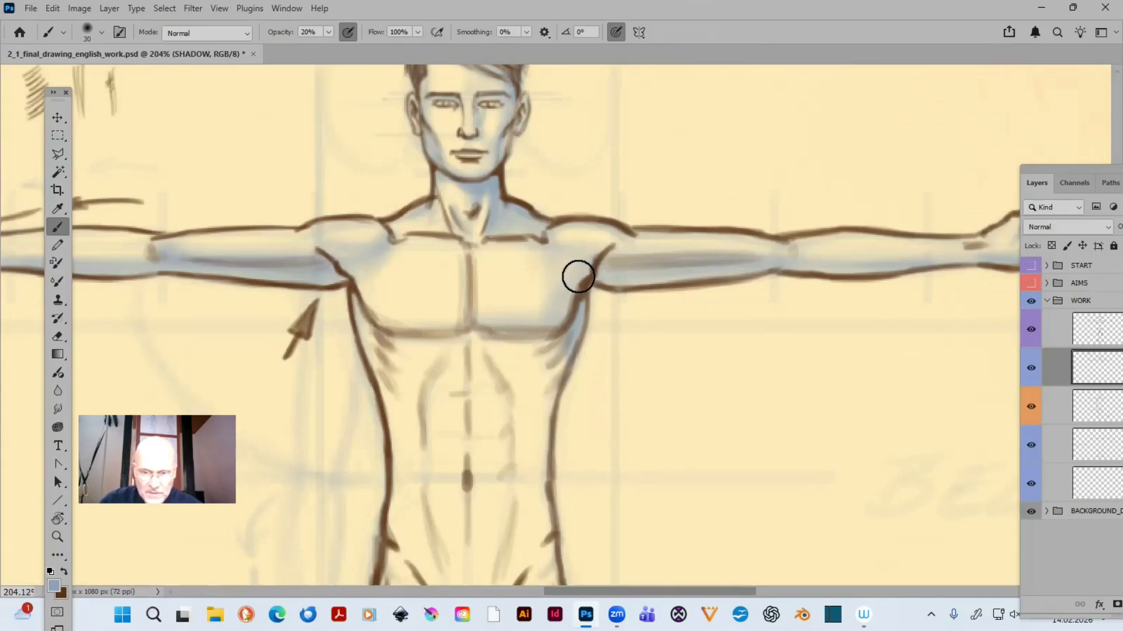
pyautogui.press('1')
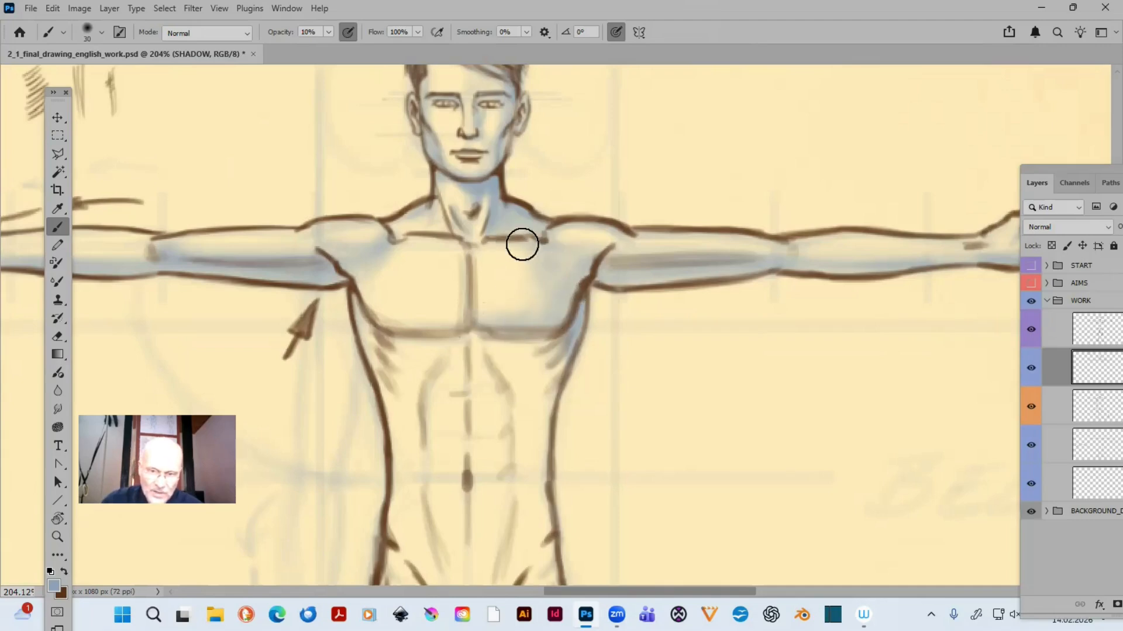
# - Shade the abdominal muscles below the chest at 10% opacity, varying the brush between 10 and 20 px
pyautogui.moveTo(526, 358); pyautogui.dragTo(604, 313)
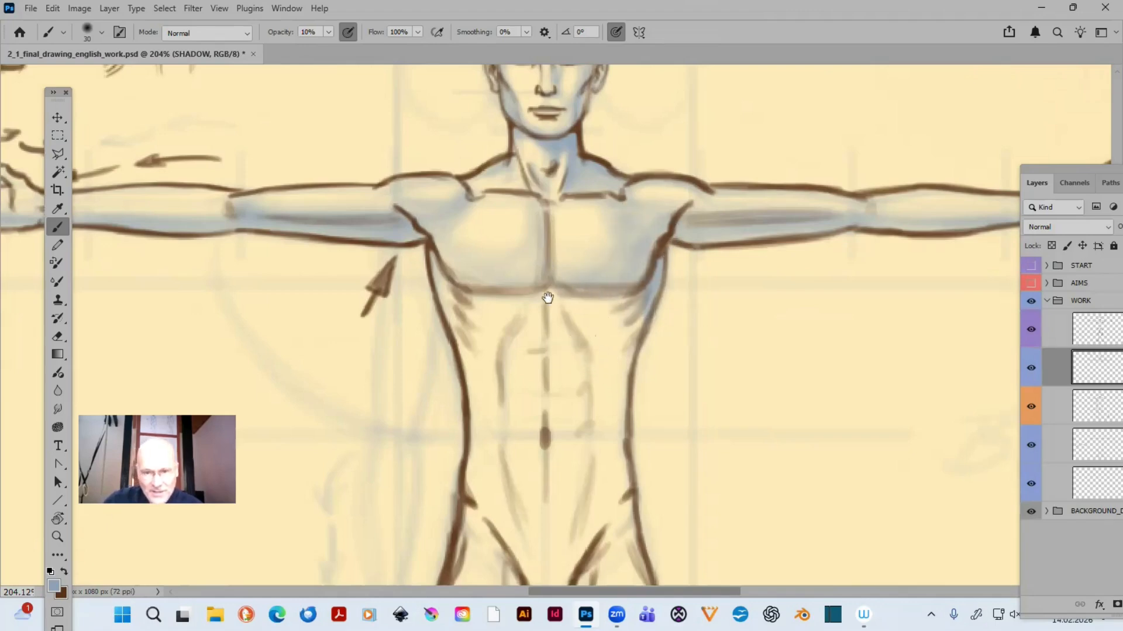
pyautogui.moveTo(554, 354); pyautogui.dragTo(490, 298)
pyautogui.press('[')
pyautogui.press('[')
pyautogui.press('[')
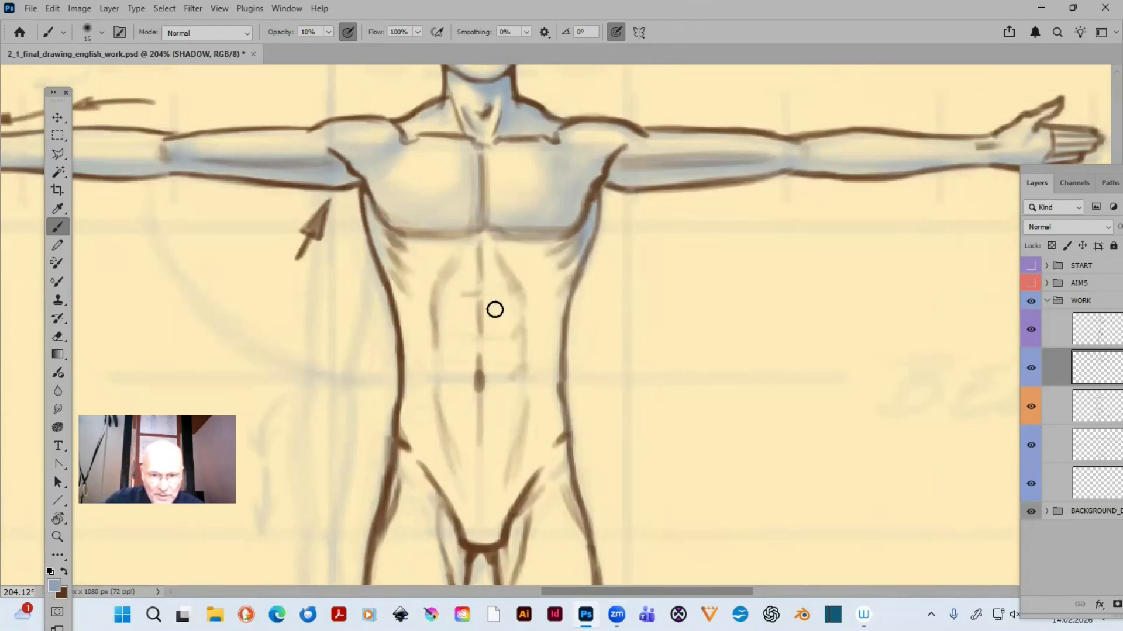
pyautogui.press(']')
pyautogui.press(']')
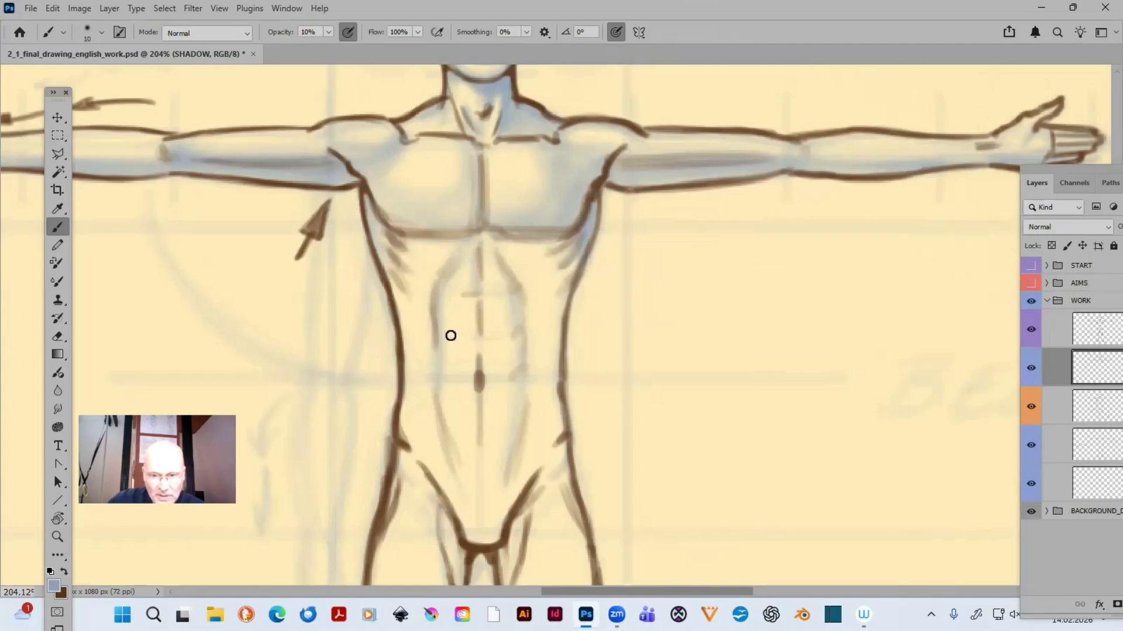
pyautogui.press(']')
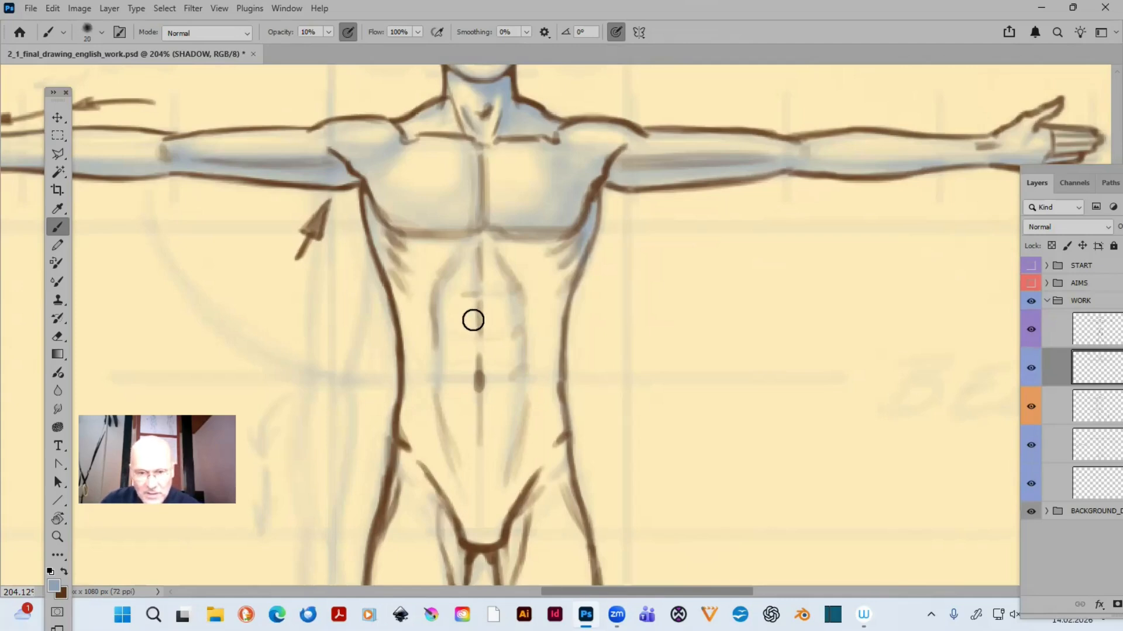
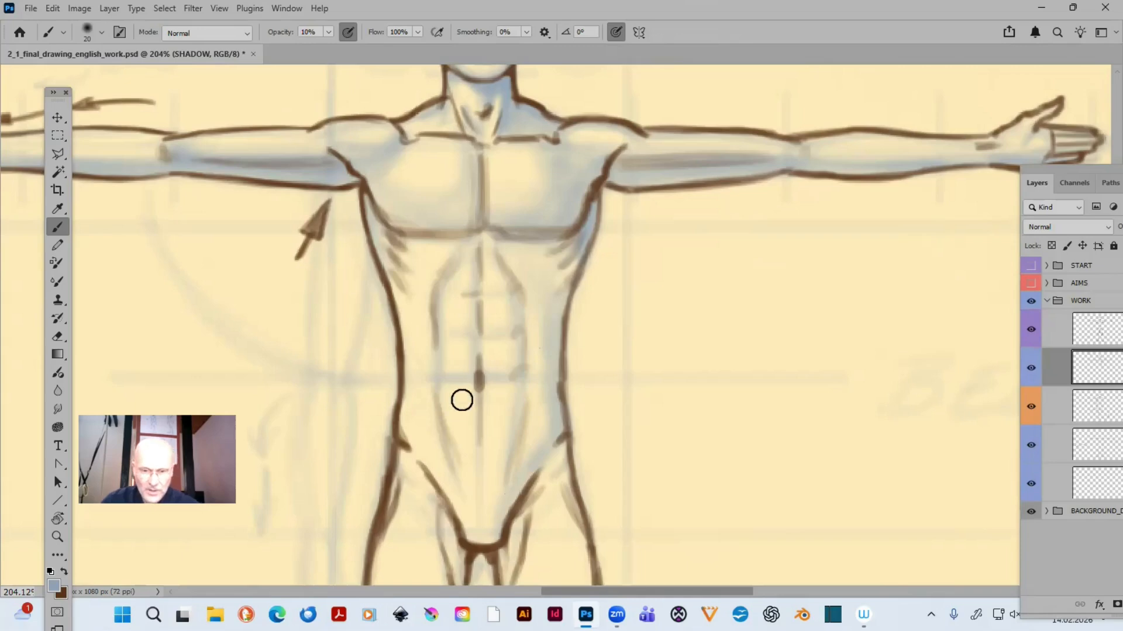
# - Shade the inner and outer edges of the thigh on the large arrow's side with the 20 px brush at 10 to 20% opacity
pyautogui.moveTo(487, 296); pyautogui.dragTo(524, 163)
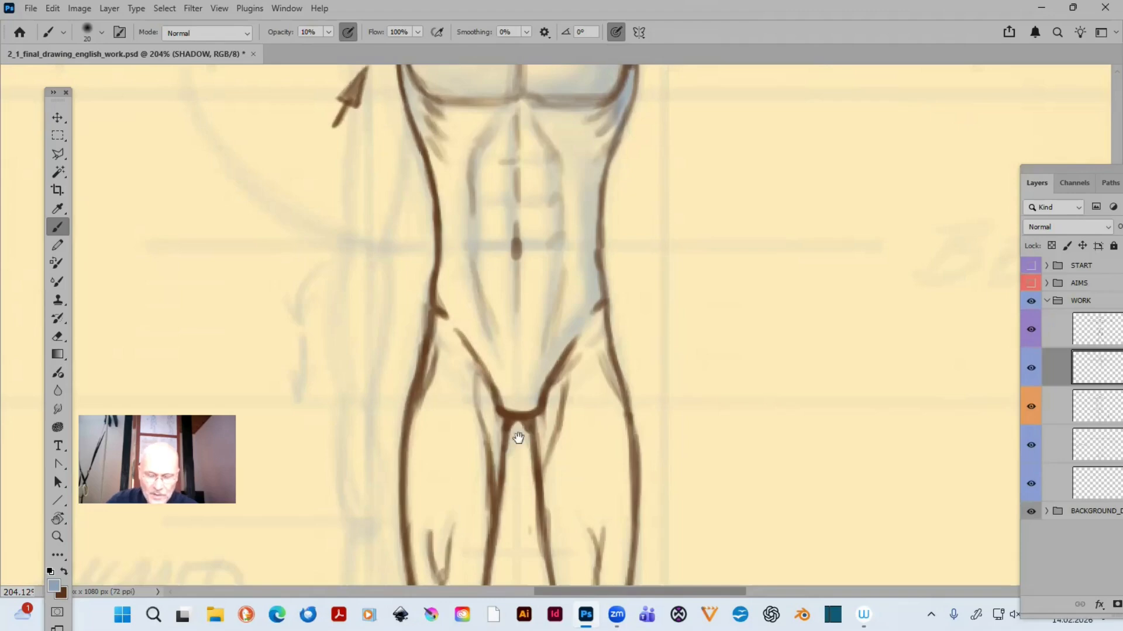
pyautogui.moveTo(517, 432)
pyautogui.mouseDown()
pyautogui.moveTo(534, 294)
pyautogui.moveTo(507, 258)
pyautogui.mouseUp()
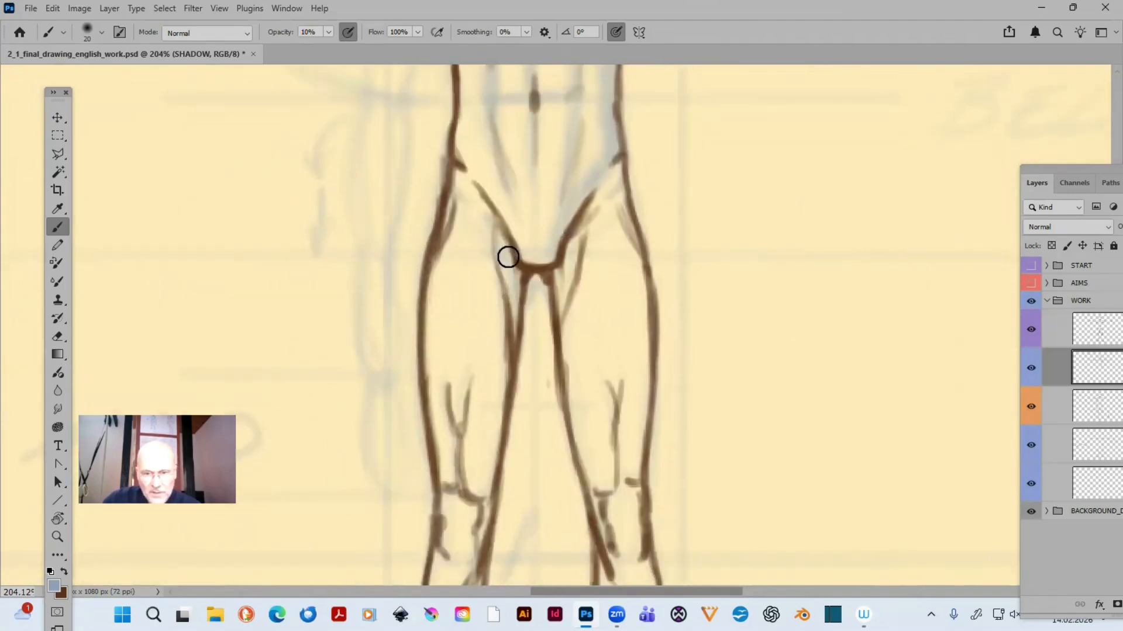
pyautogui.moveTo(507, 306); pyautogui.dragTo(517, 356)
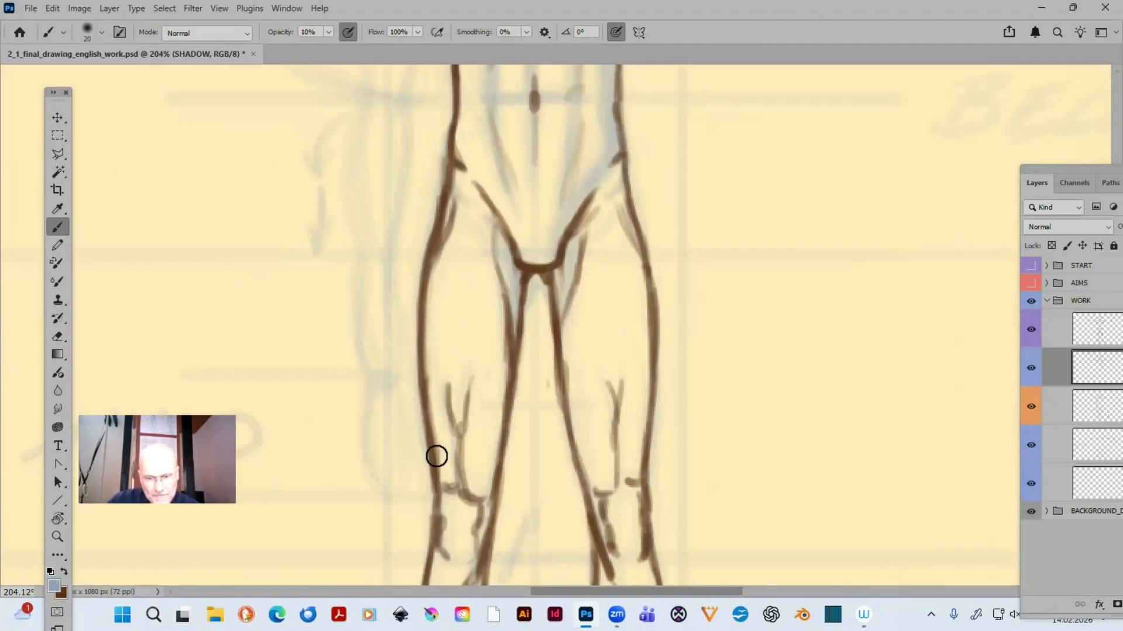
pyautogui.press('2')
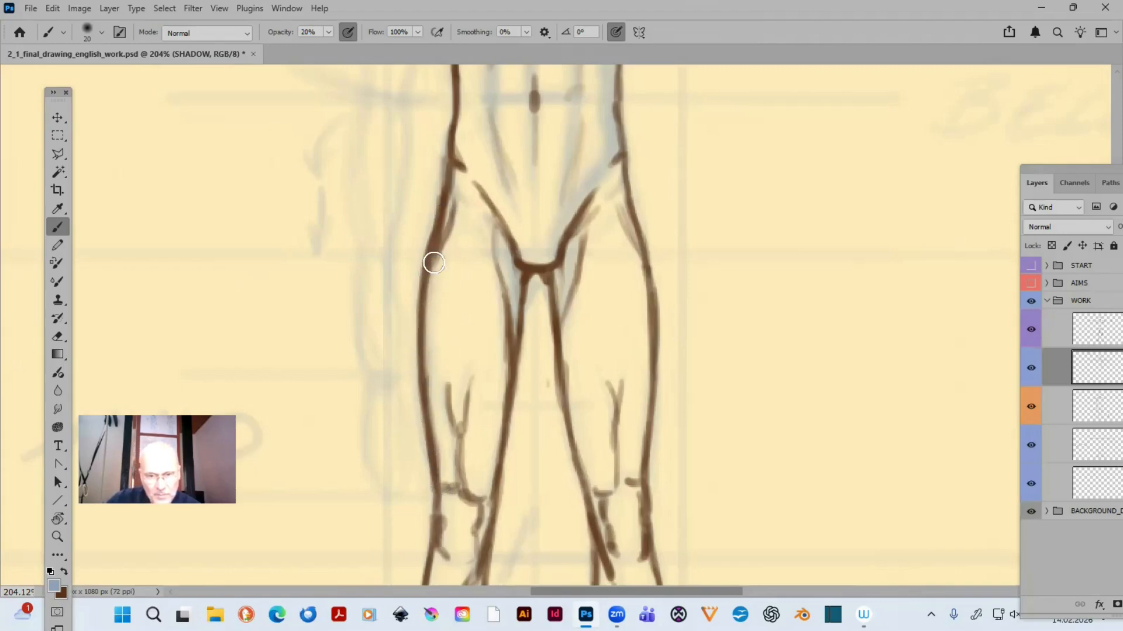
pyautogui.moveTo(460, 167); pyautogui.dragTo(443, 230)
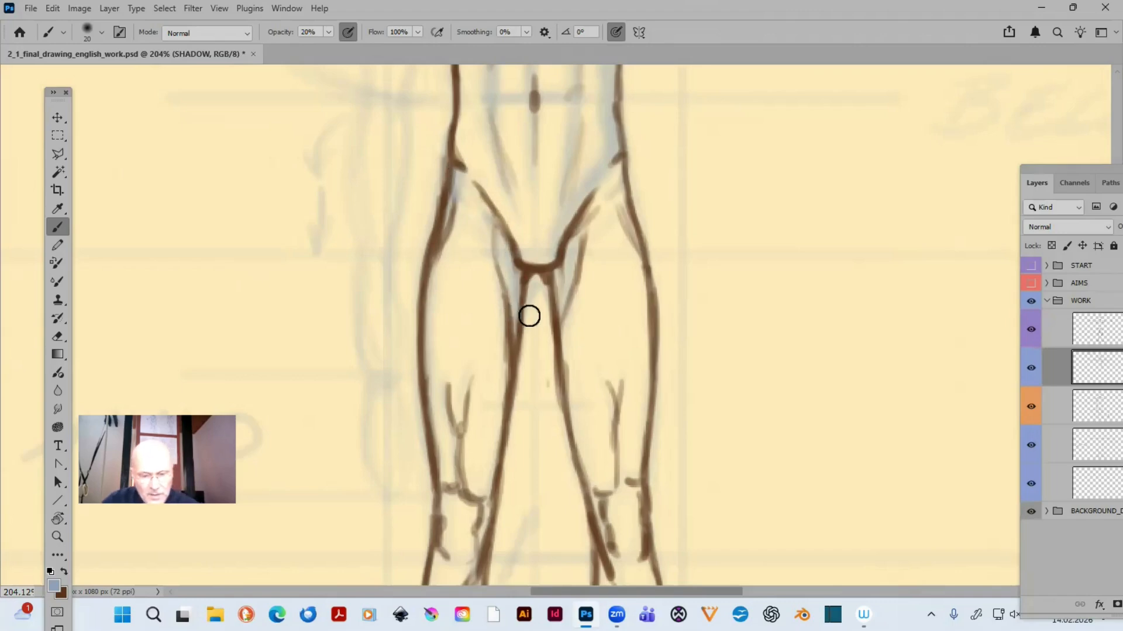
pyautogui.press('1')
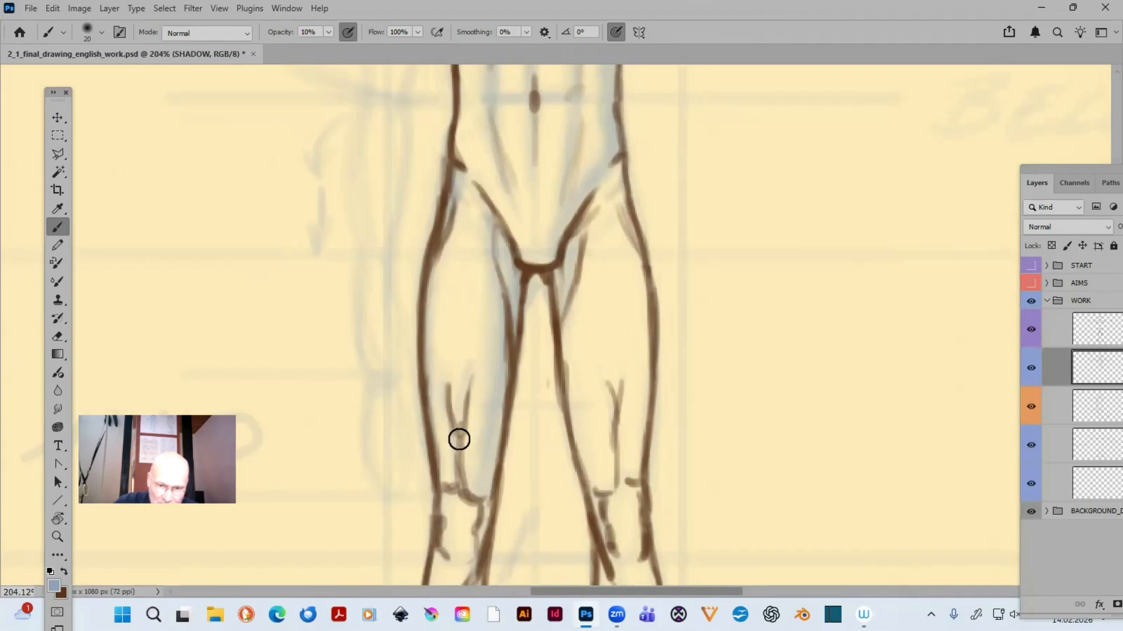
# - Shade that leg's knee, inner calf and foot with the 20 px brush at 10 to 20% opacity, erasing spill along the lower leg
pyautogui.moveTo(579, 248); pyautogui.dragTo(614, 66)
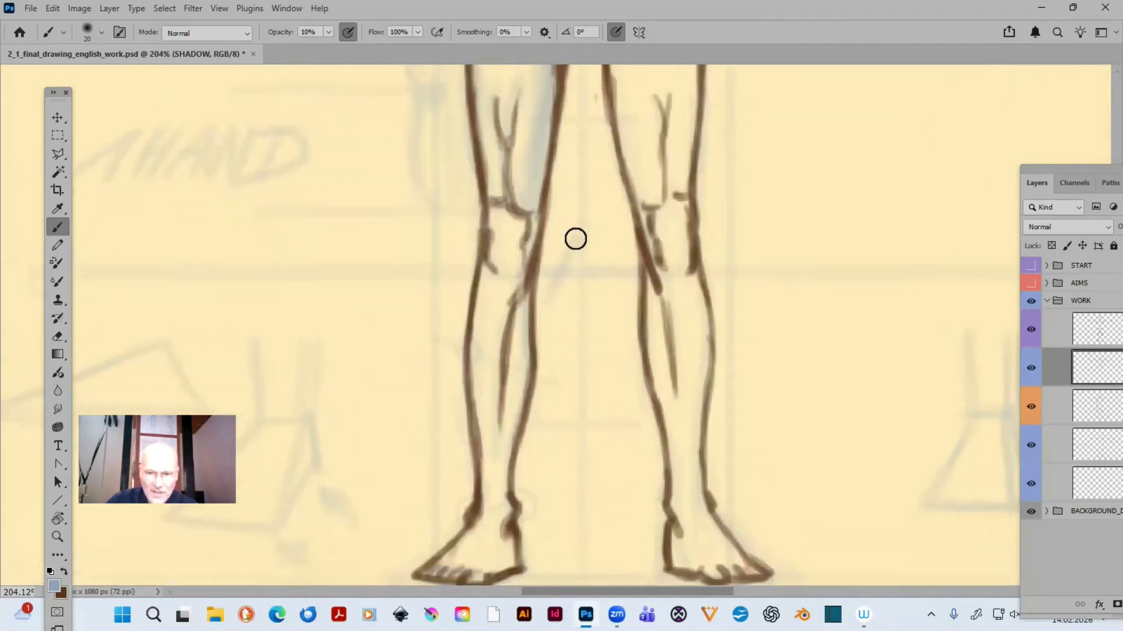
pyautogui.moveTo(530, 256)
pyautogui.mouseDown()
pyautogui.moveTo(524, 271)
pyautogui.moveTo(531, 238)
pyautogui.mouseUp()
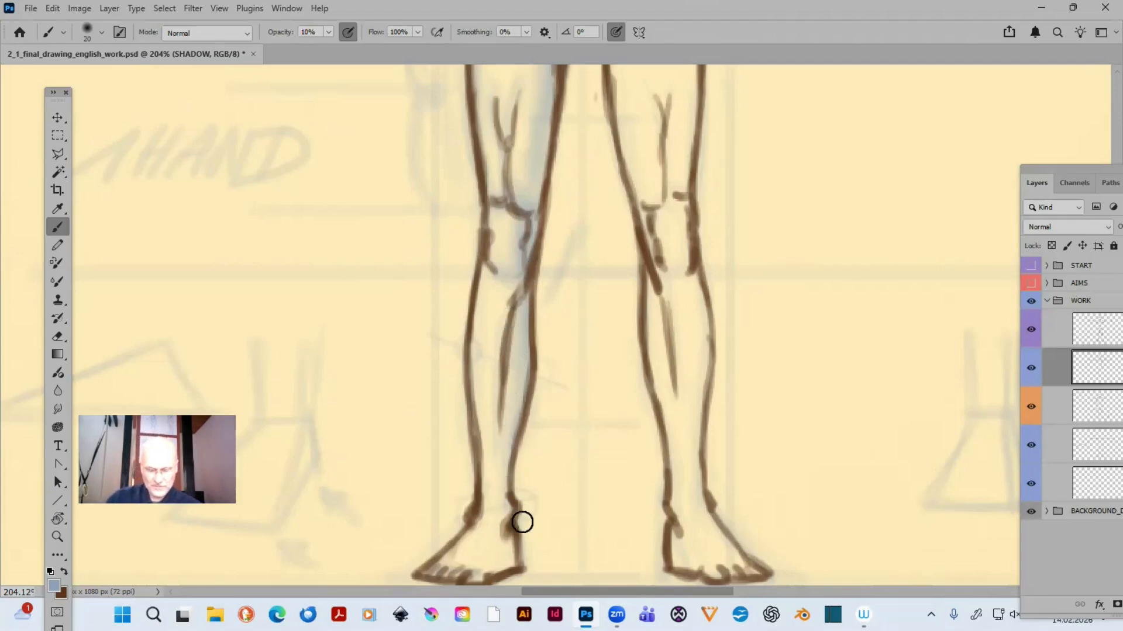
pyautogui.moveTo(559, 462); pyautogui.dragTo(641, 275)
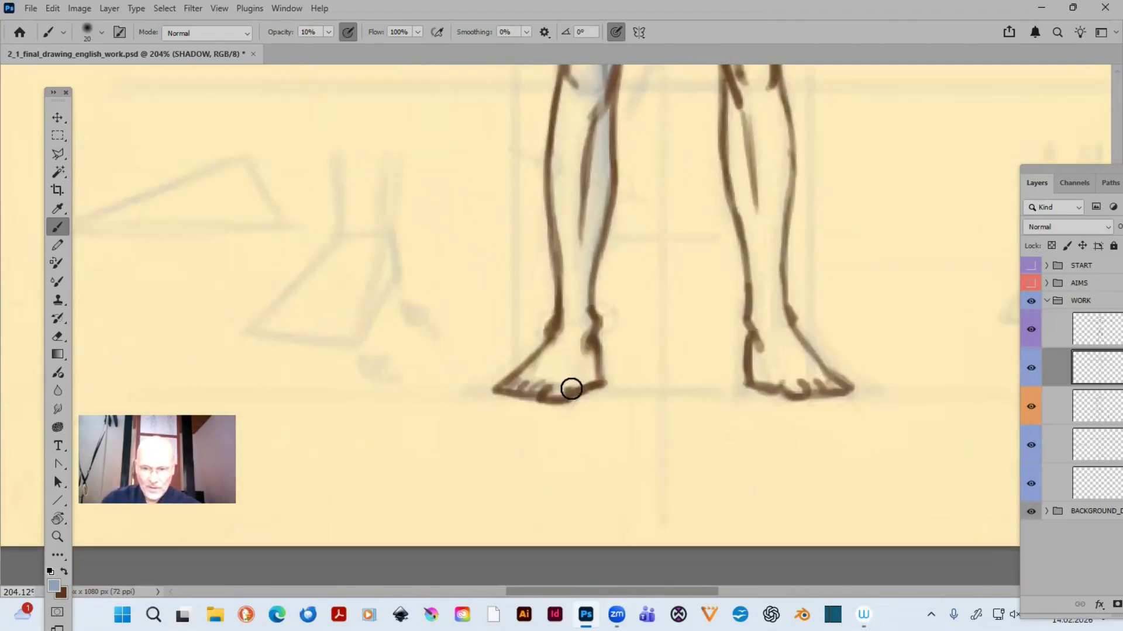
pyautogui.moveTo(586, 372); pyautogui.dragTo(587, 363)
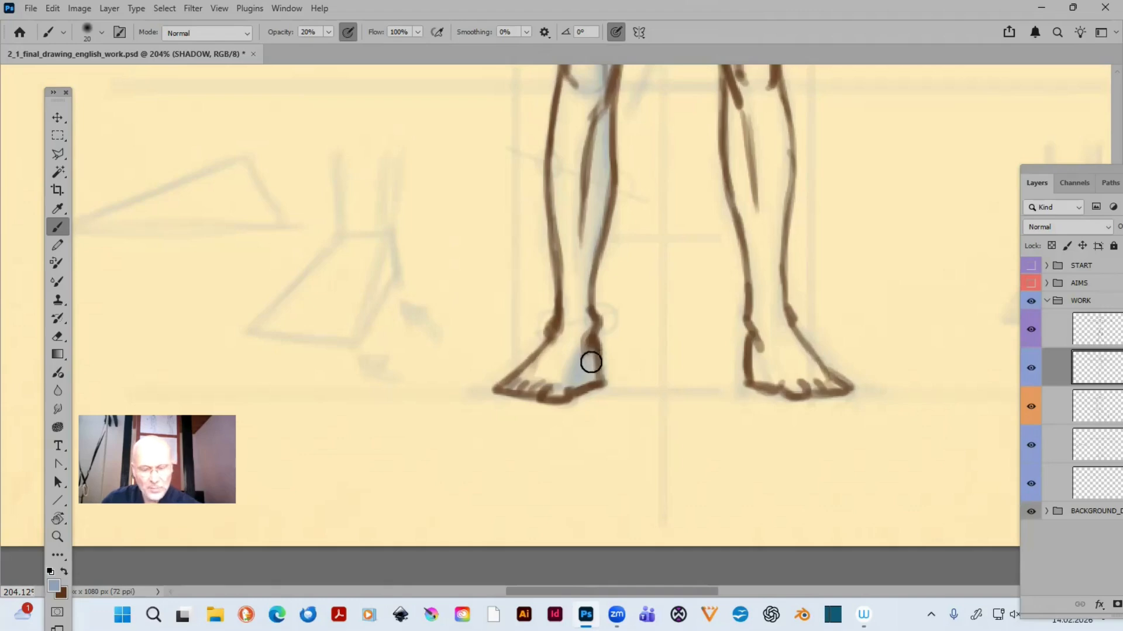
pyautogui.press('1')
pyautogui.moveTo(573, 367)
pyautogui.mouseDown()
pyautogui.moveTo(556, 399)
pyautogui.moveTo(589, 311)
pyautogui.mouseUp()
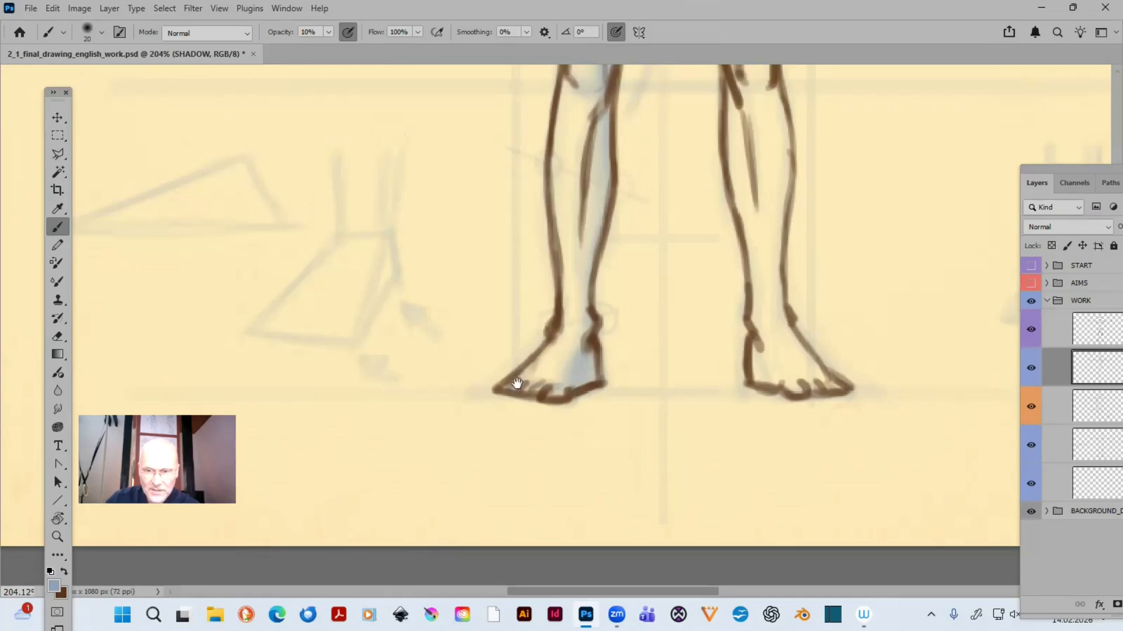
pyautogui.moveTo(517, 384); pyautogui.dragTo(476, 500)
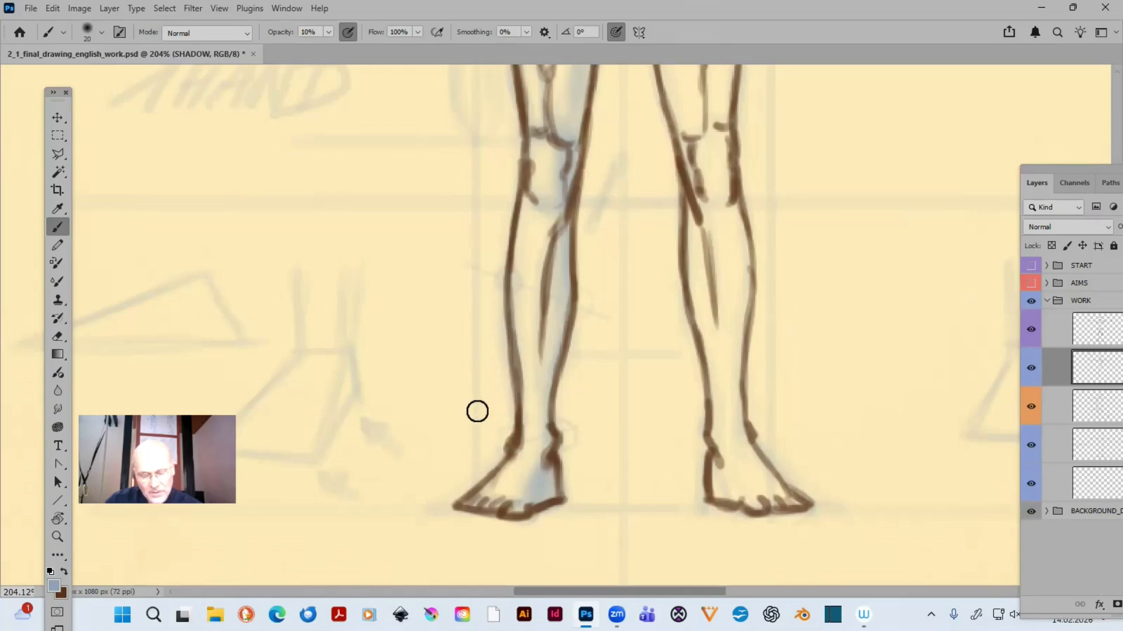
pyautogui.press('e')
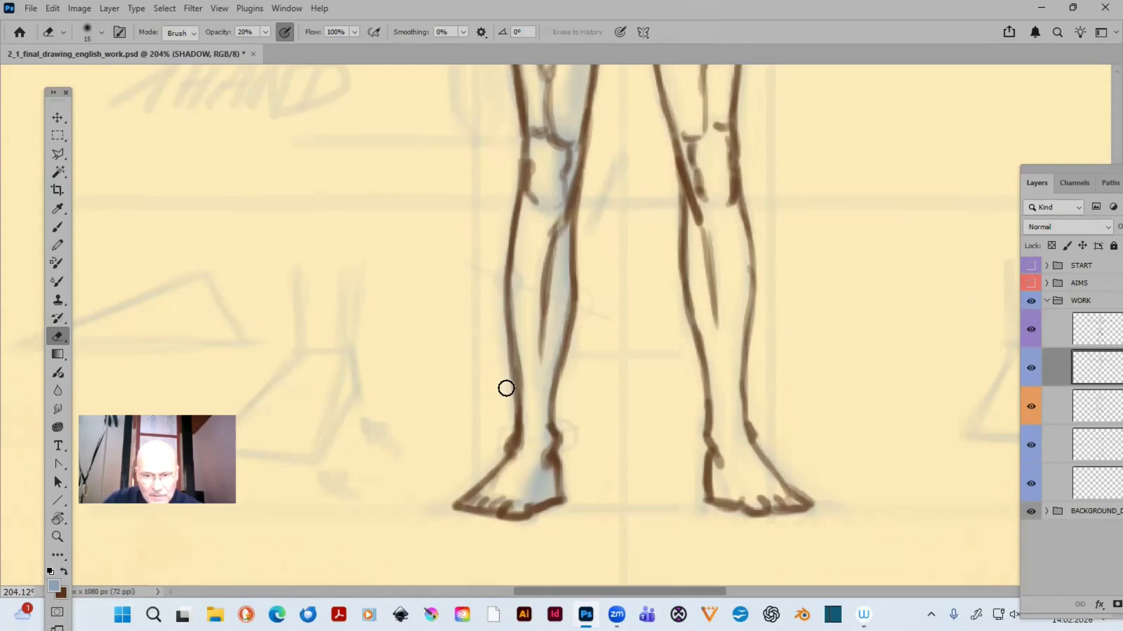
pyautogui.press('b')
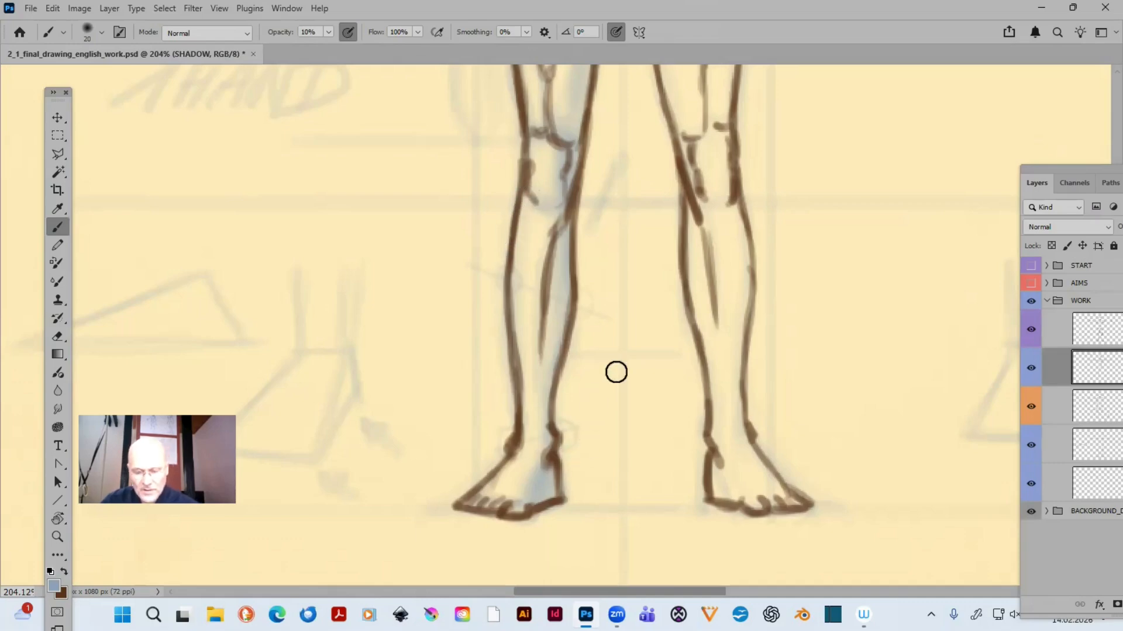
# - Shade the opposite thigh along its outer edge at 10% opacity, enlarging the brush to 25 px
pyautogui.moveTo(617, 372); pyautogui.dragTo(384, 471)
pyautogui.moveTo(547, 314); pyautogui.dragTo(562, 454)
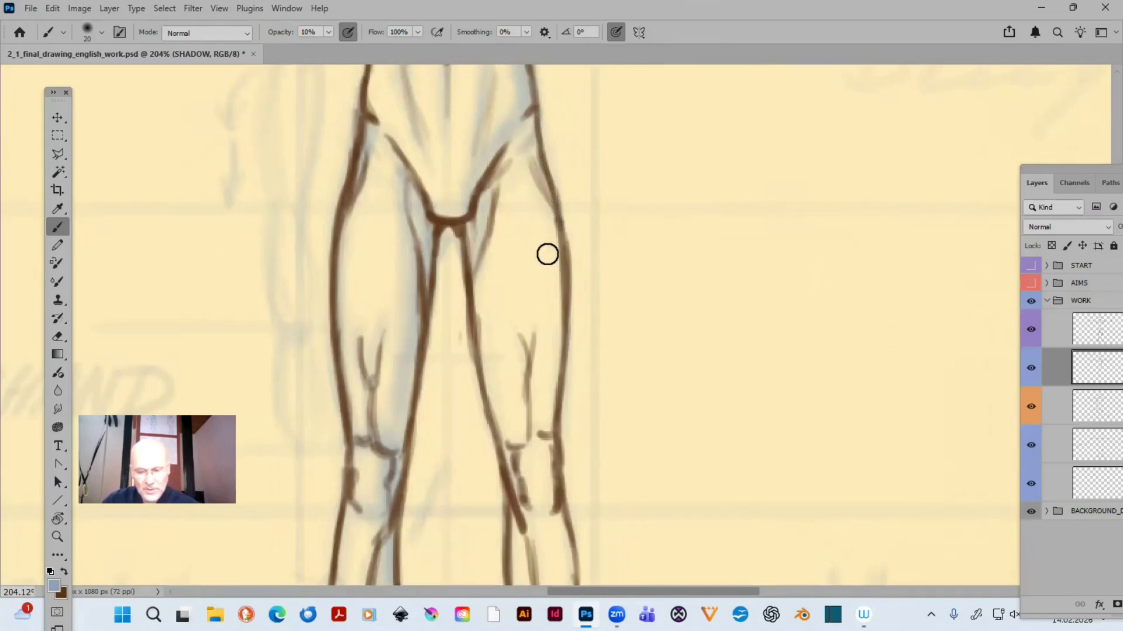
pyautogui.press(']')
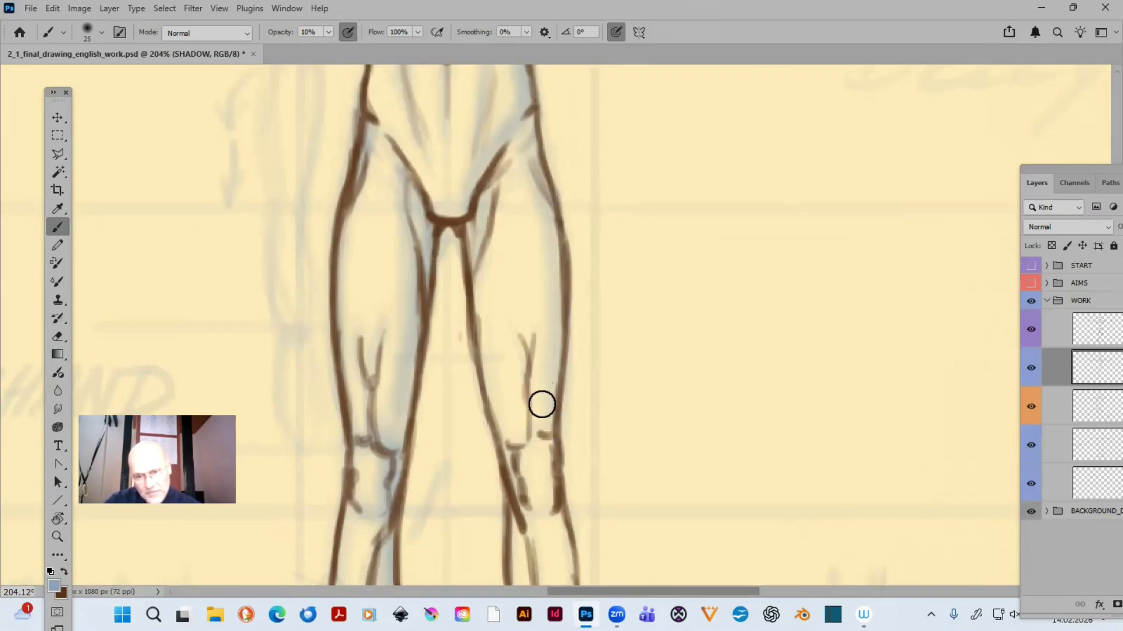
# - Shade the knee, outer calf and foot of the leg opposite the large arrow with the 25 px brush at 10% opacity
pyautogui.scroll(-3, 554, 424)
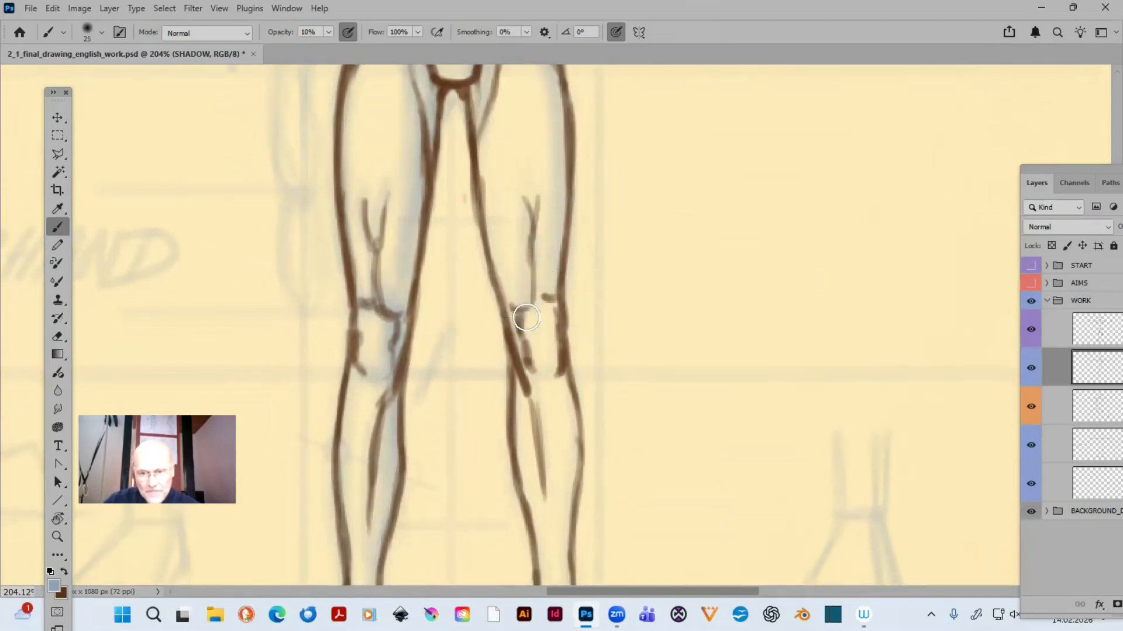
pyautogui.moveTo(611, 323); pyautogui.dragTo(645, 138)
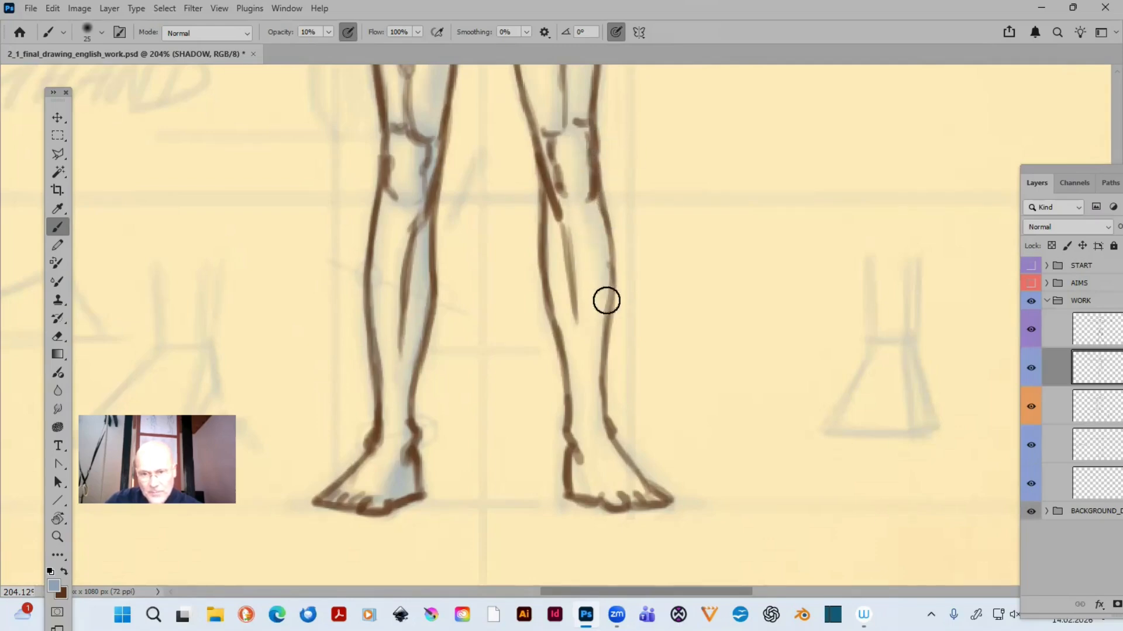
pyautogui.moveTo(573, 200)
pyautogui.mouseDown()
pyautogui.moveTo(607, 307)
pyautogui.moveTo(599, 394)
pyautogui.mouseUp()
pyautogui.moveTo(592, 328); pyautogui.dragTo(593, 443)
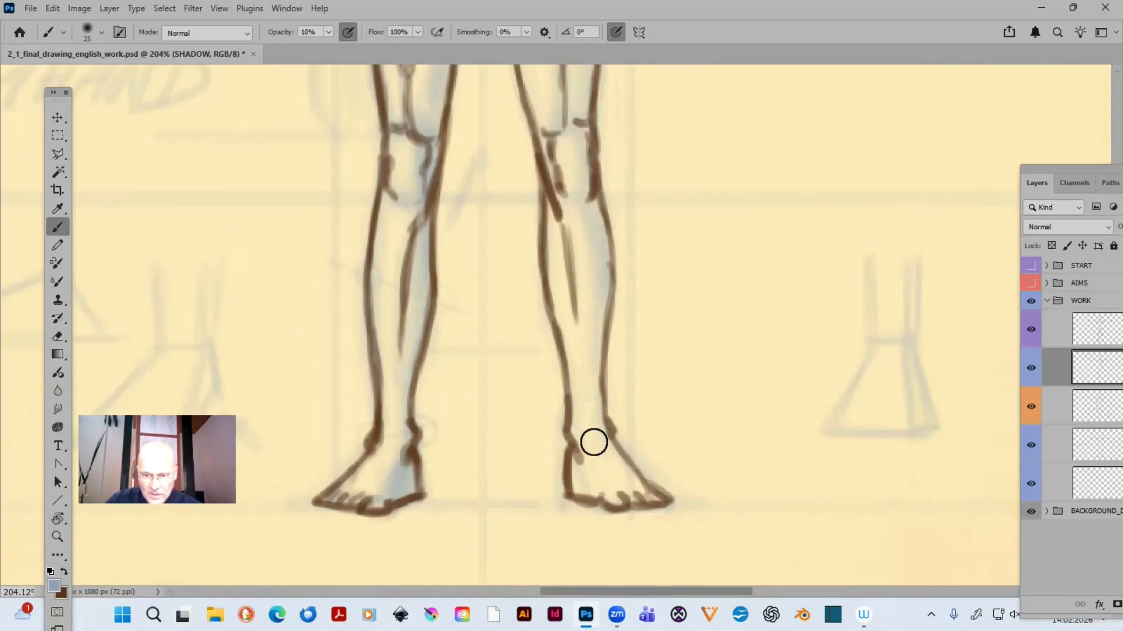
pyautogui.moveTo(583, 202)
pyautogui.mouseDown()
pyautogui.moveTo(589, 362)
pyautogui.moveTo(633, 456)
pyautogui.moveTo(598, 442)
pyautogui.moveTo(651, 504)
pyautogui.mouseUp()
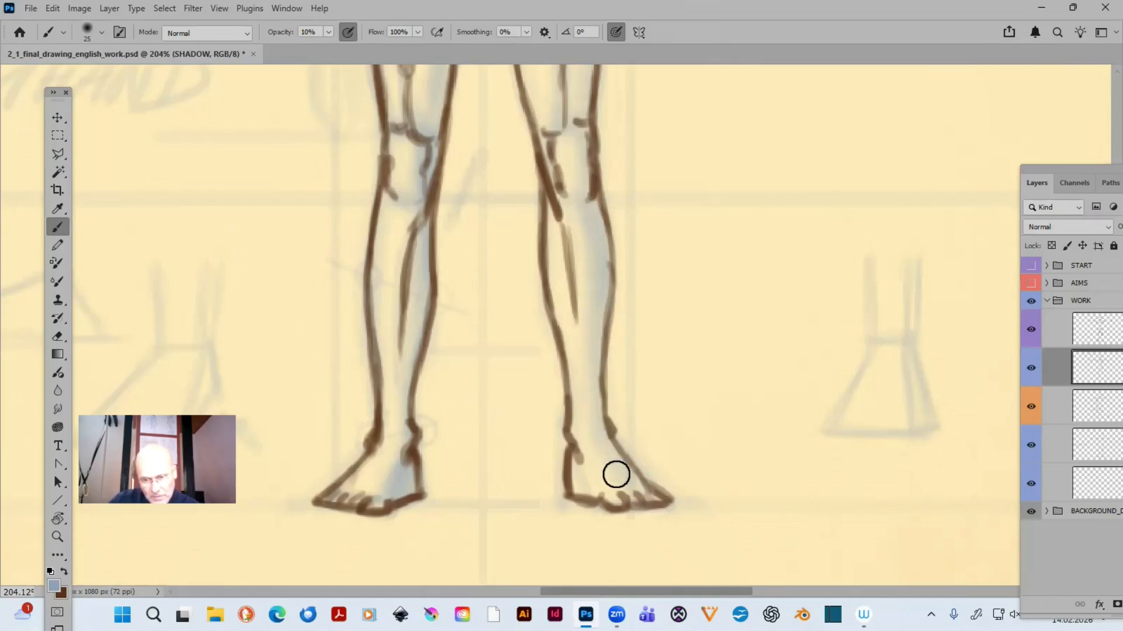
pyautogui.moveTo(604, 455)
pyautogui.mouseDown()
pyautogui.moveTo(639, 505)
pyautogui.moveTo(665, 498)
pyautogui.mouseUp()
pyautogui.moveTo(606, 461); pyautogui.dragTo(632, 484)
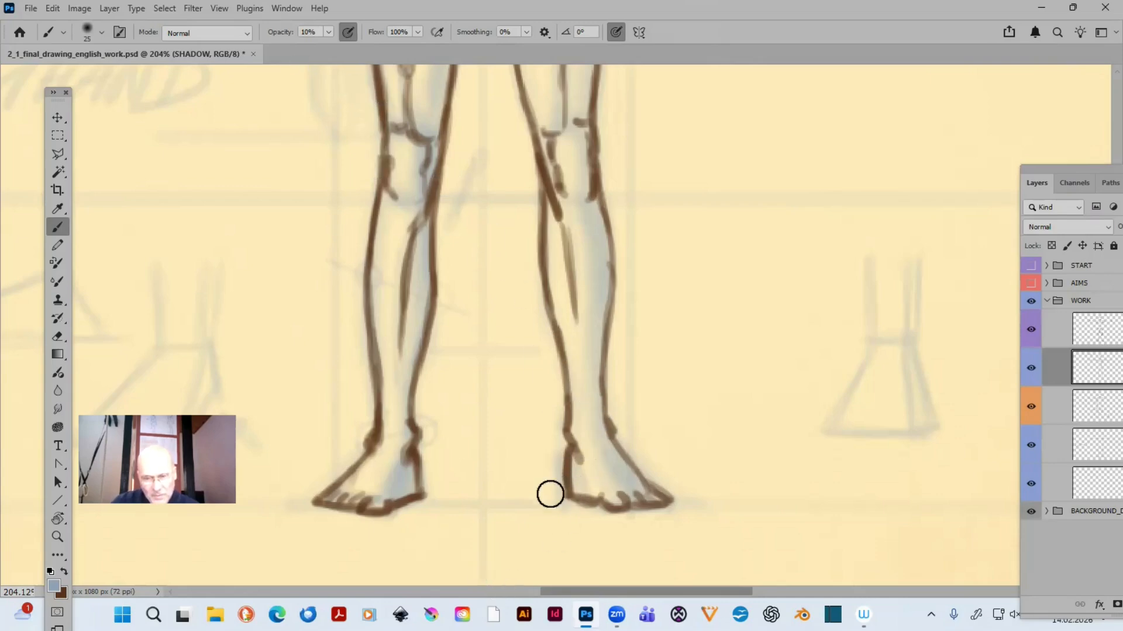
# - Erase shading spill around that foot with the 15 px eraser at 20% opacity, and touch up the knee and thigh with the 25 px brush
pyautogui.press('e')
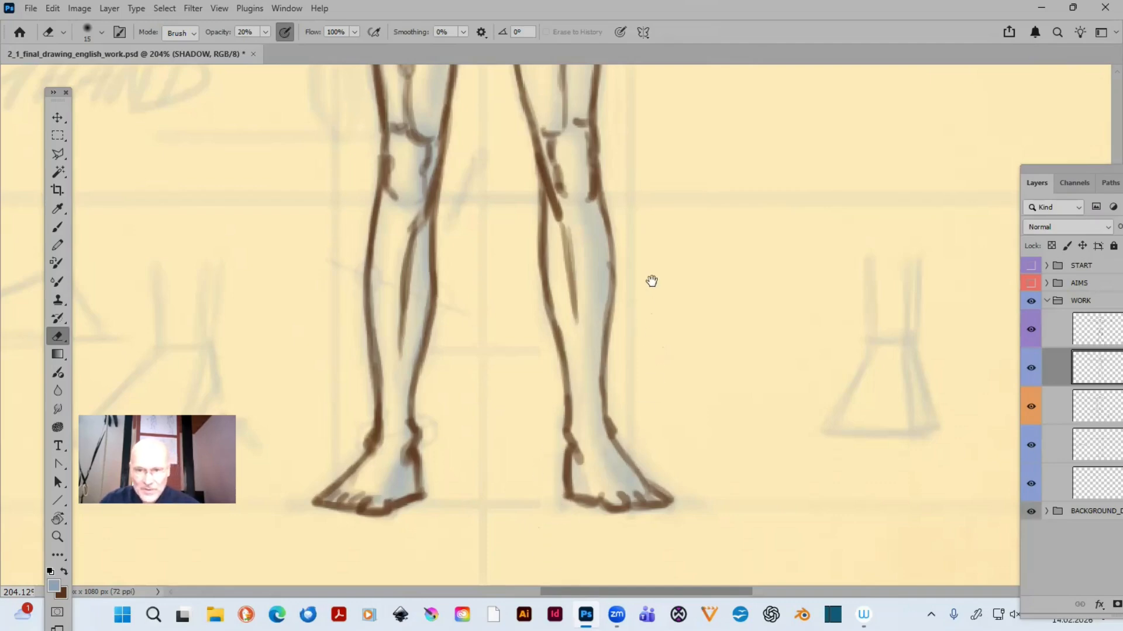
pyautogui.moveTo(652, 282); pyautogui.dragTo(641, 408)
pyautogui.press('b')
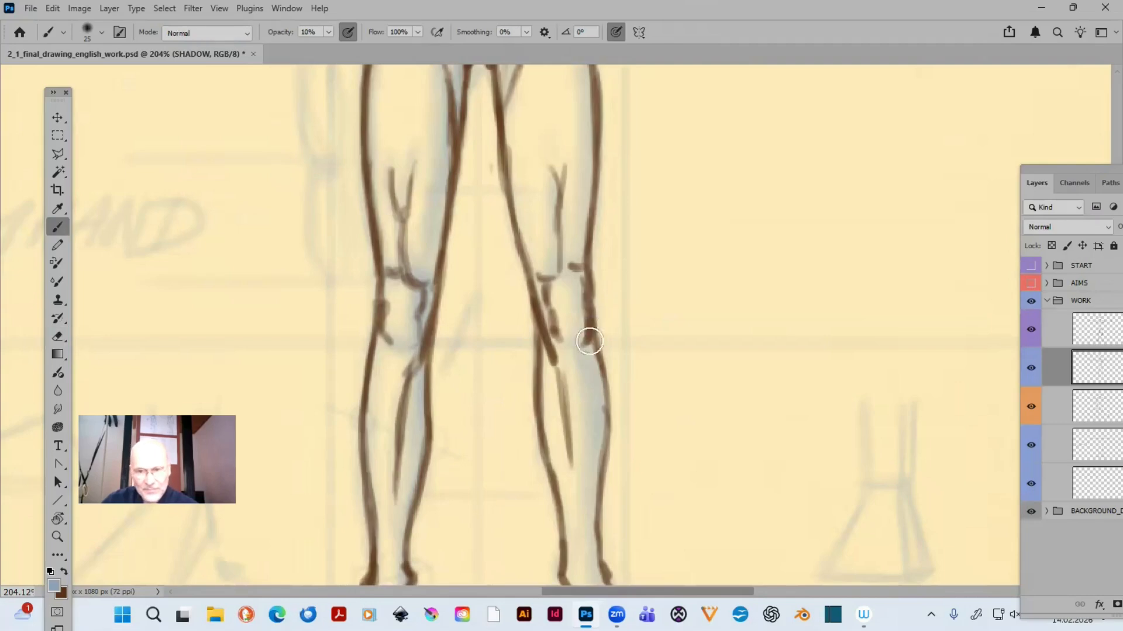
pyautogui.scroll(3, 596, 311)
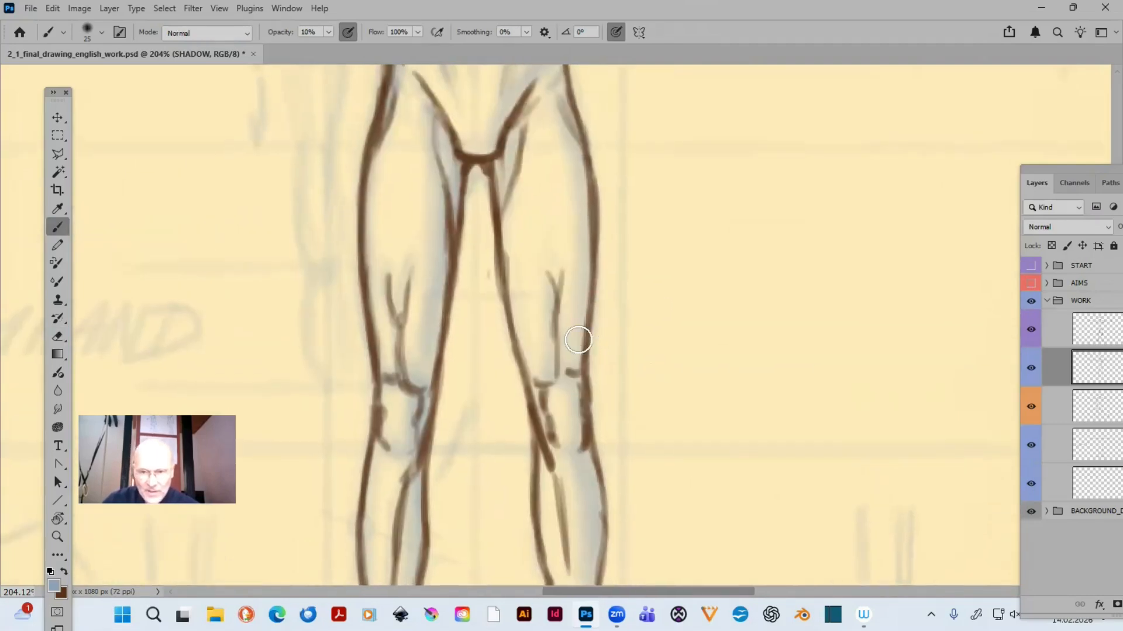
# - Hide the SKETCH, REMARKS and GUIDES layers and inspect the shaded figure on the clean background
pyautogui.hotkey('ctrl', '0')
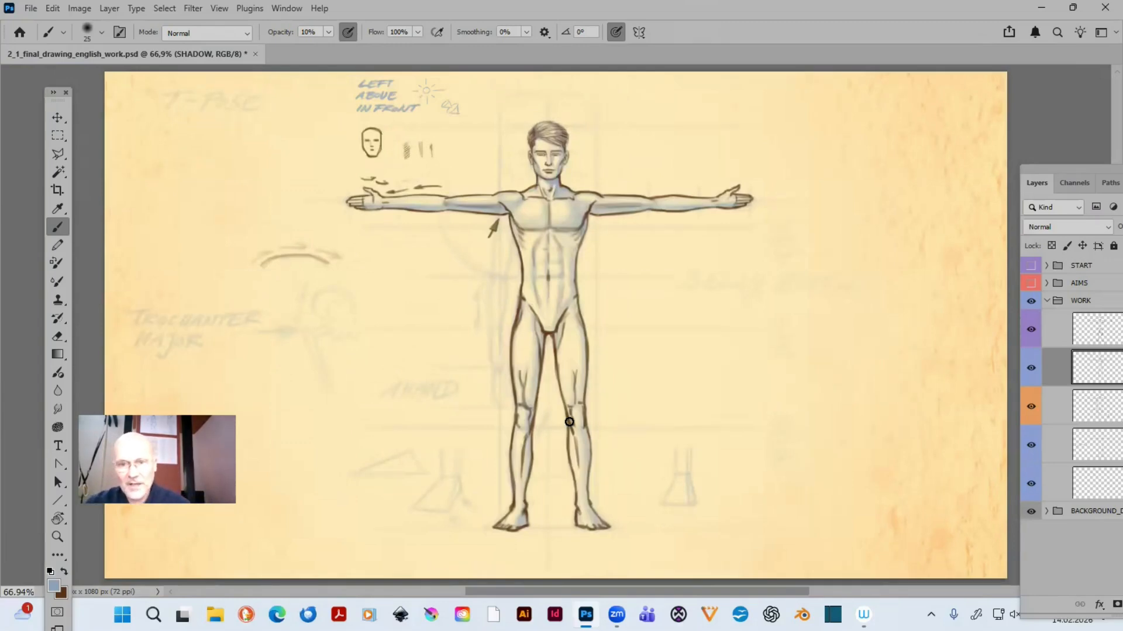
pyautogui.click(1031, 410)
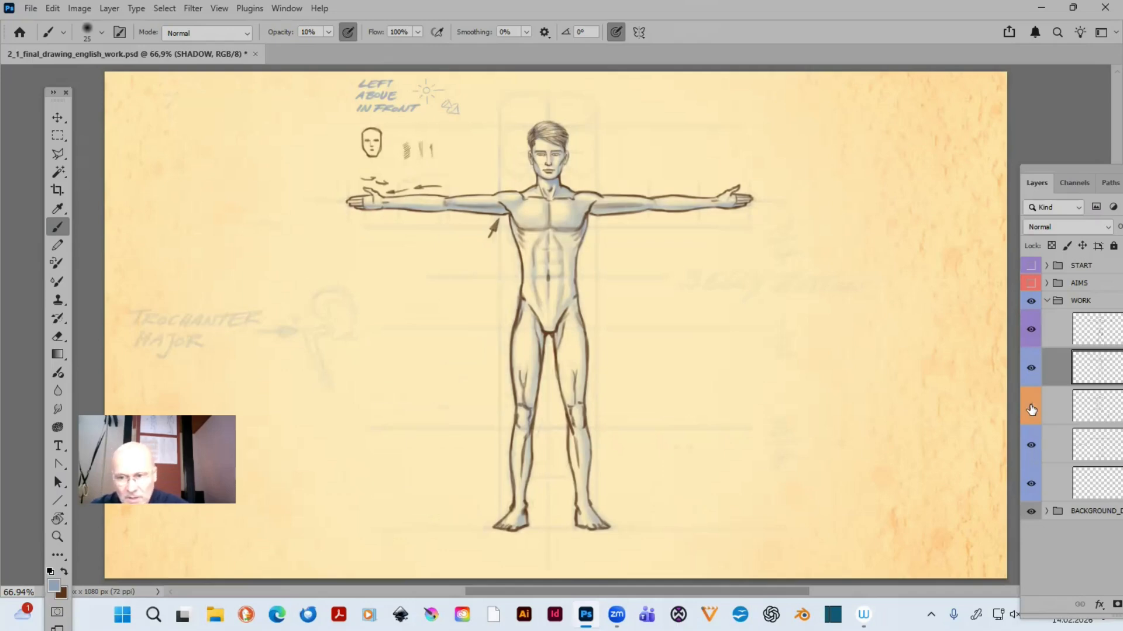
pyautogui.click(1030, 444)
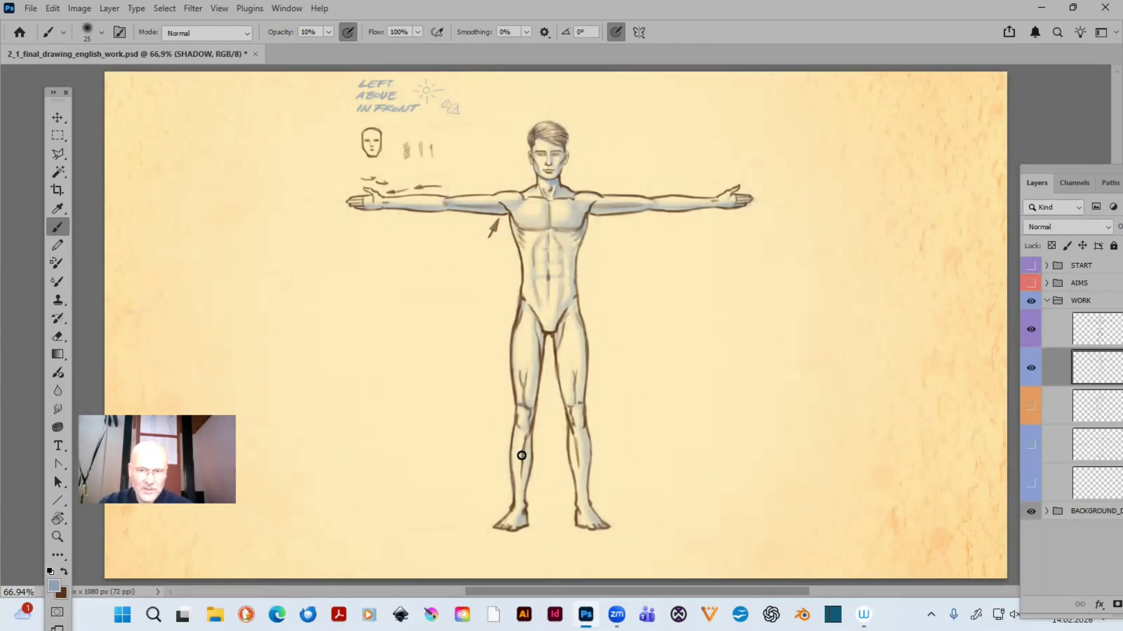
pyautogui.press('z')
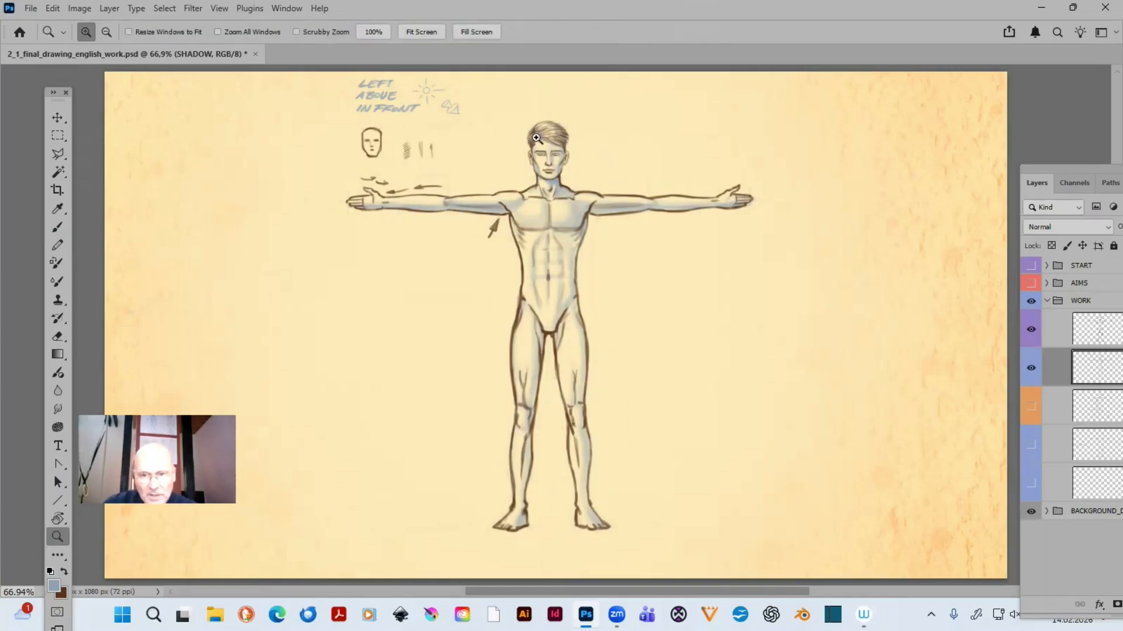
pyautogui.moveTo(442, 110); pyautogui.dragTo(724, 406)
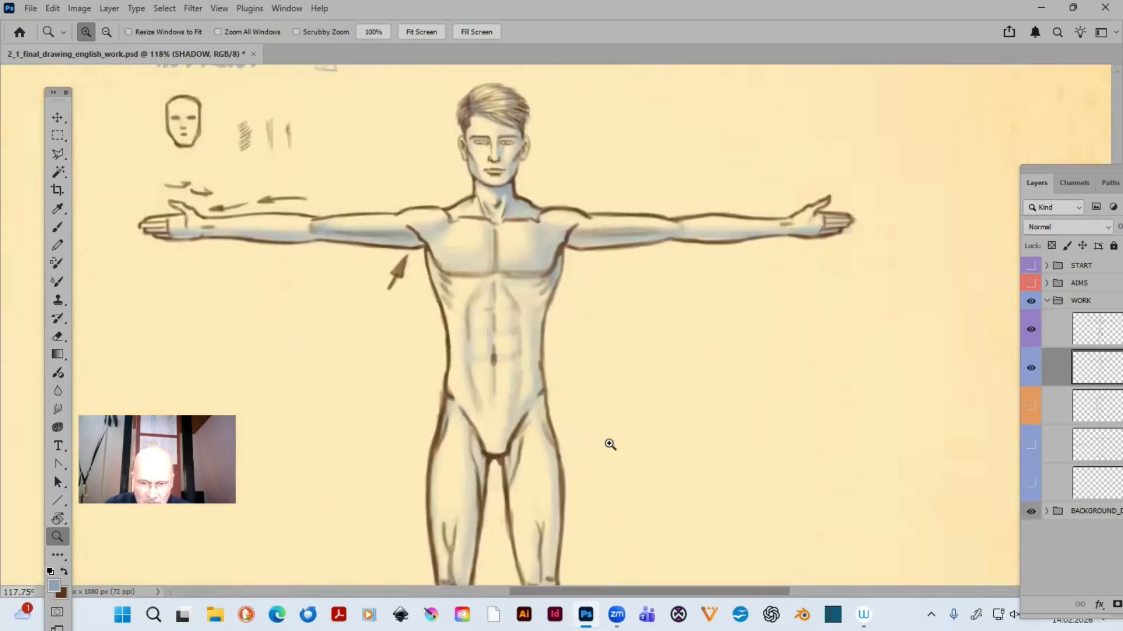
pyautogui.moveTo(591, 398); pyautogui.dragTo(576, 321)
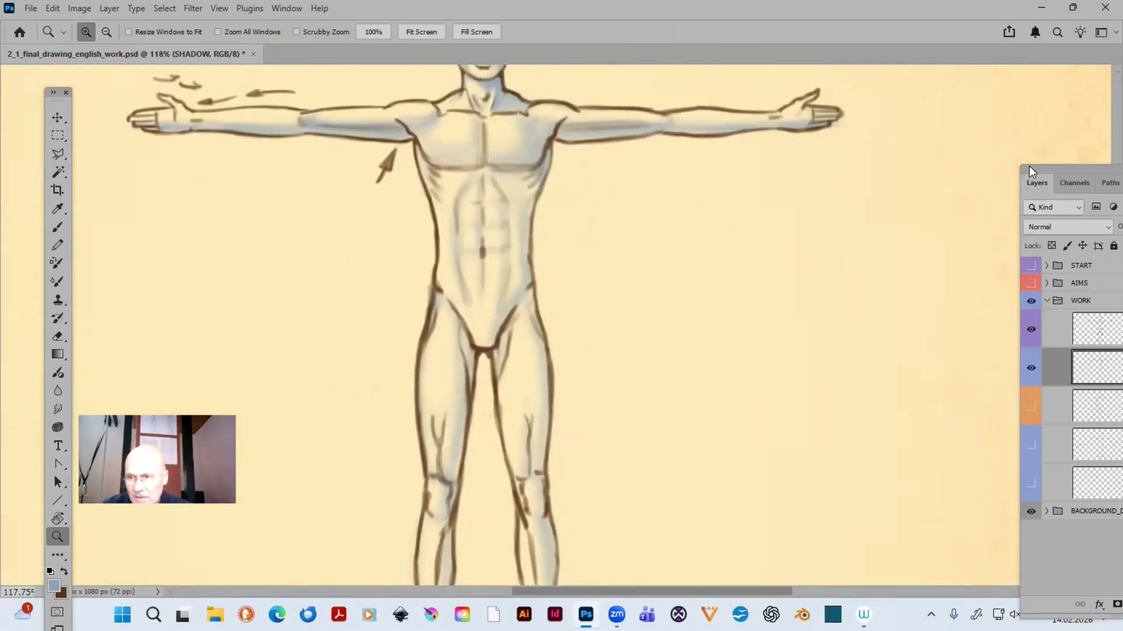
# - Bring the full layer list into view and fully lock the SHADOW and DRAWING layers
pyautogui.moveTo(1029, 169); pyautogui.dragTo(830, 185)
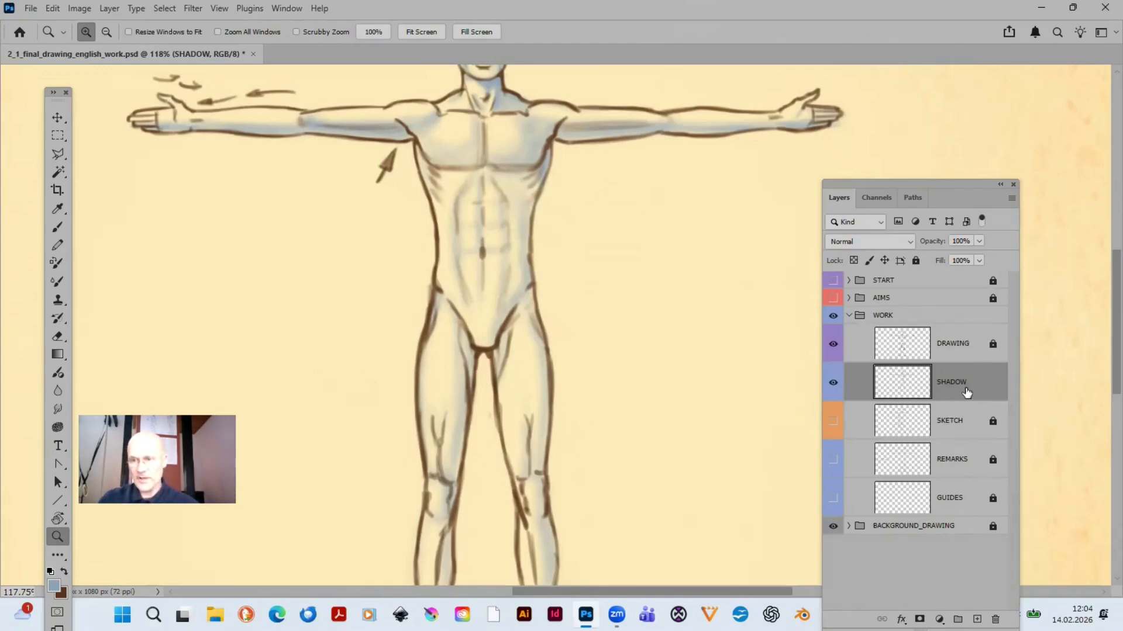
pyautogui.click(916, 261)
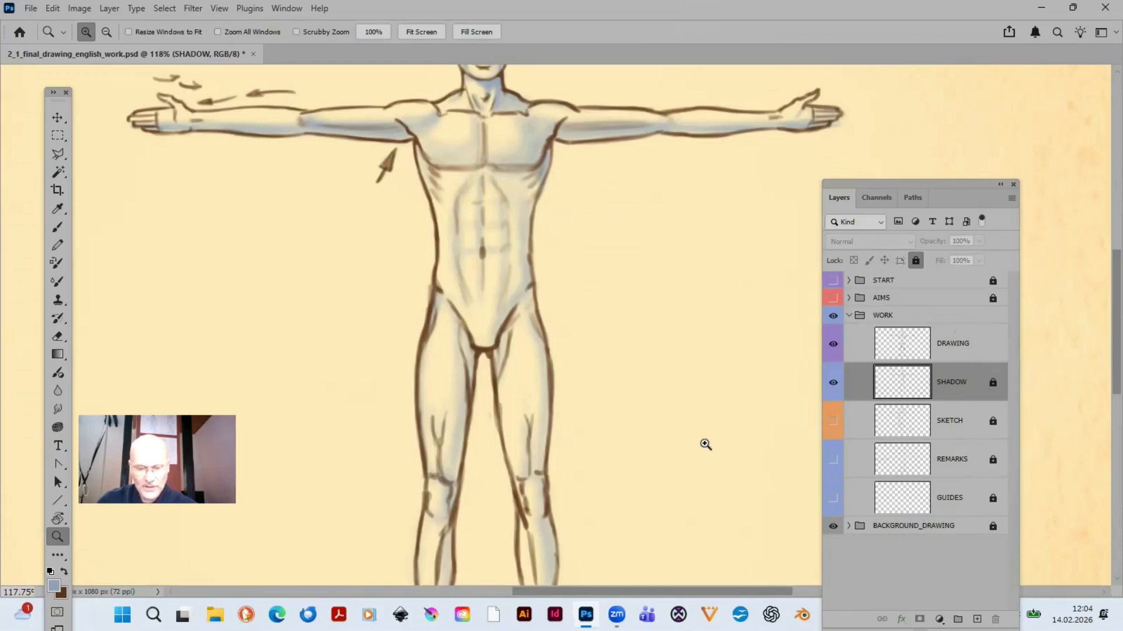
pyautogui.click(915, 259)
pyautogui.click(917, 257)
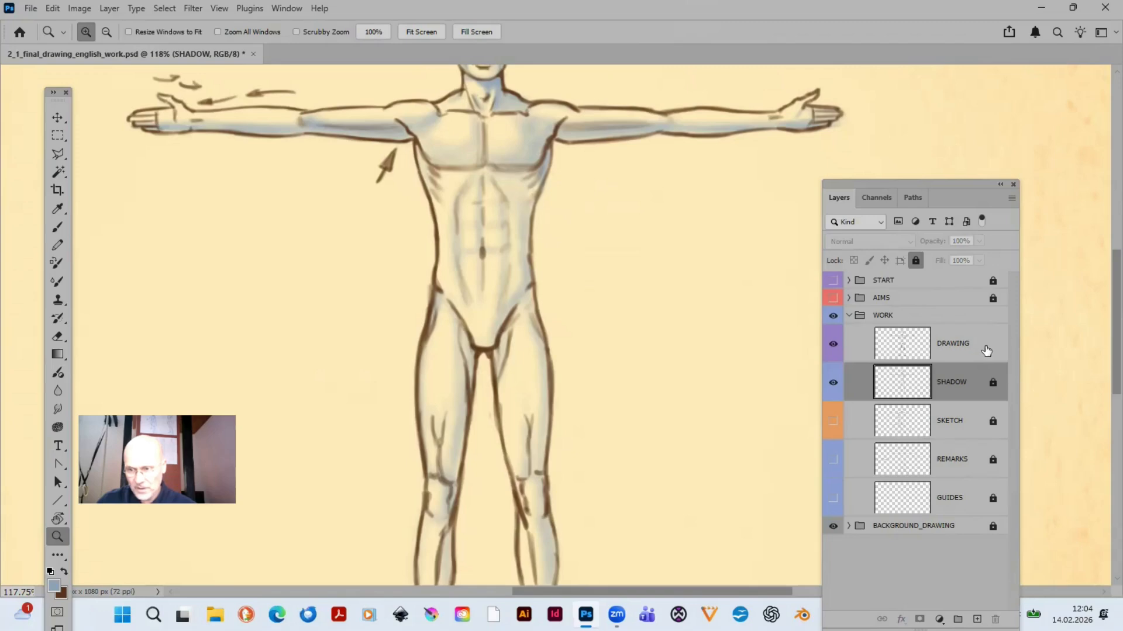
pyautogui.click(986, 350)
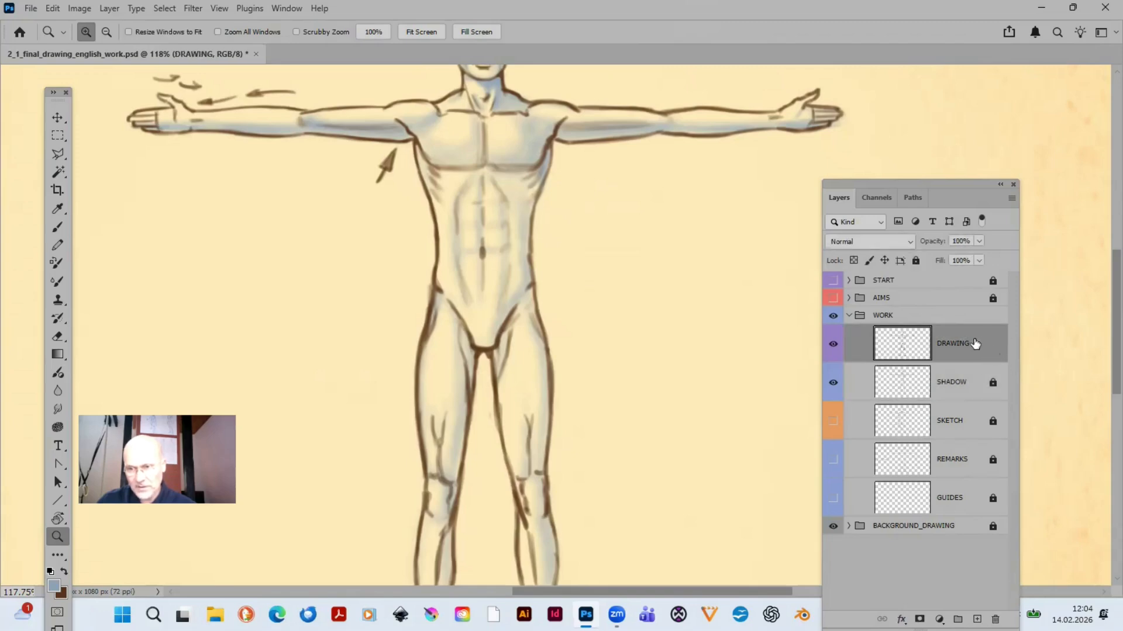
pyautogui.click(916, 260)
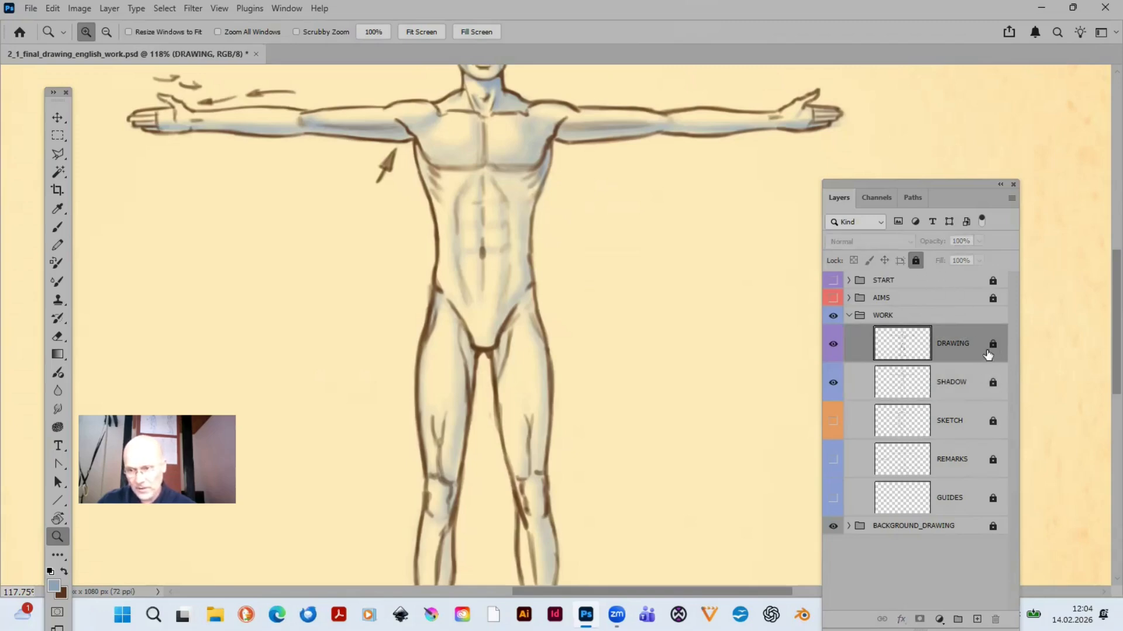
# - Unlock the DRAWING layer and ready the eraser at 8 px for the line work around the groin and inner thighs
pyautogui.click(992, 346)
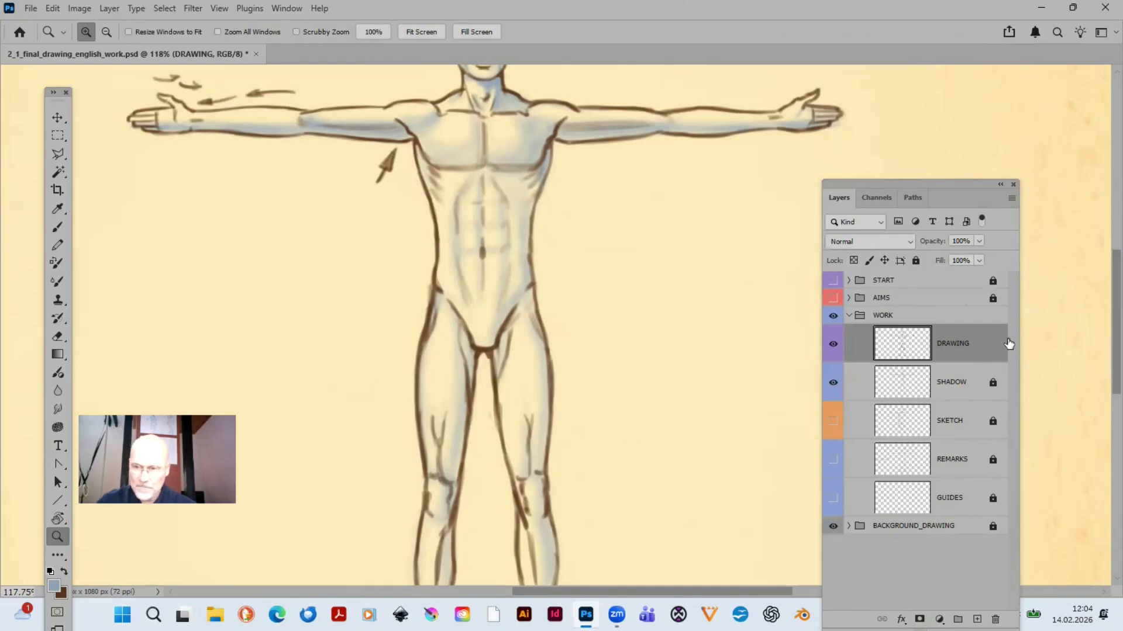
pyautogui.moveTo(689, 405); pyautogui.dragTo(727, 289)
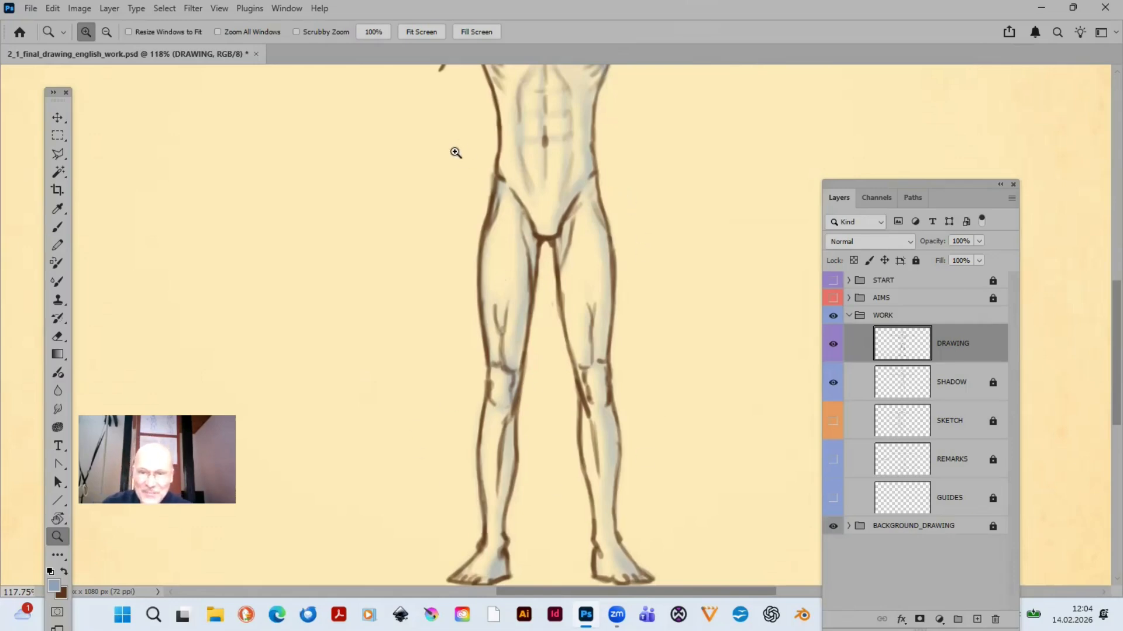
pyautogui.moveTo(456, 152); pyautogui.dragTo(742, 298)
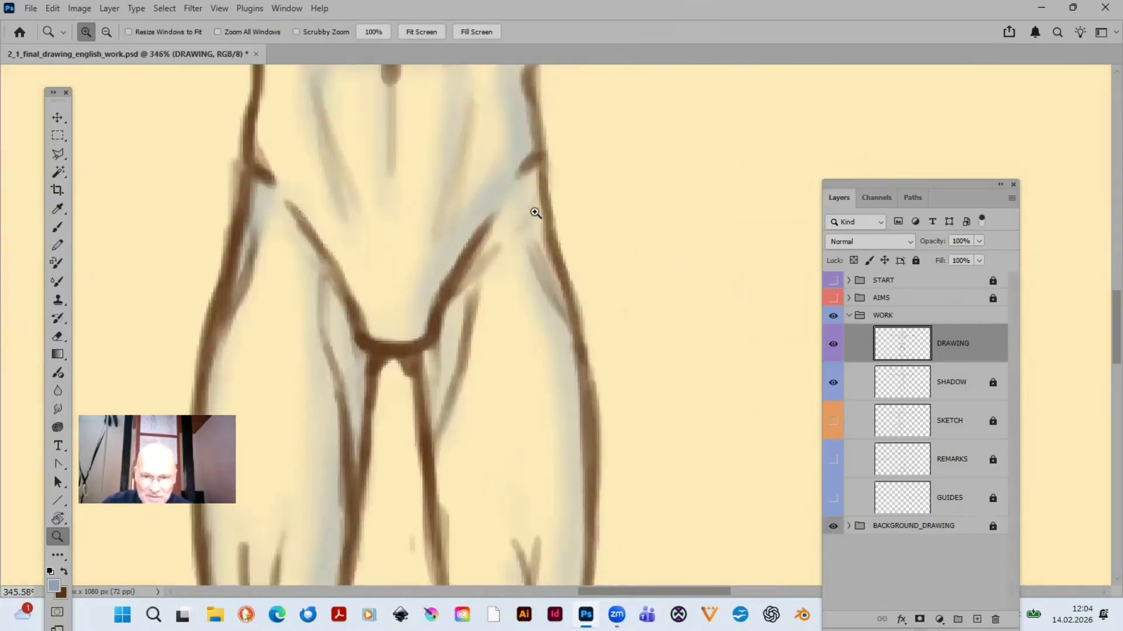
pyautogui.press('e')
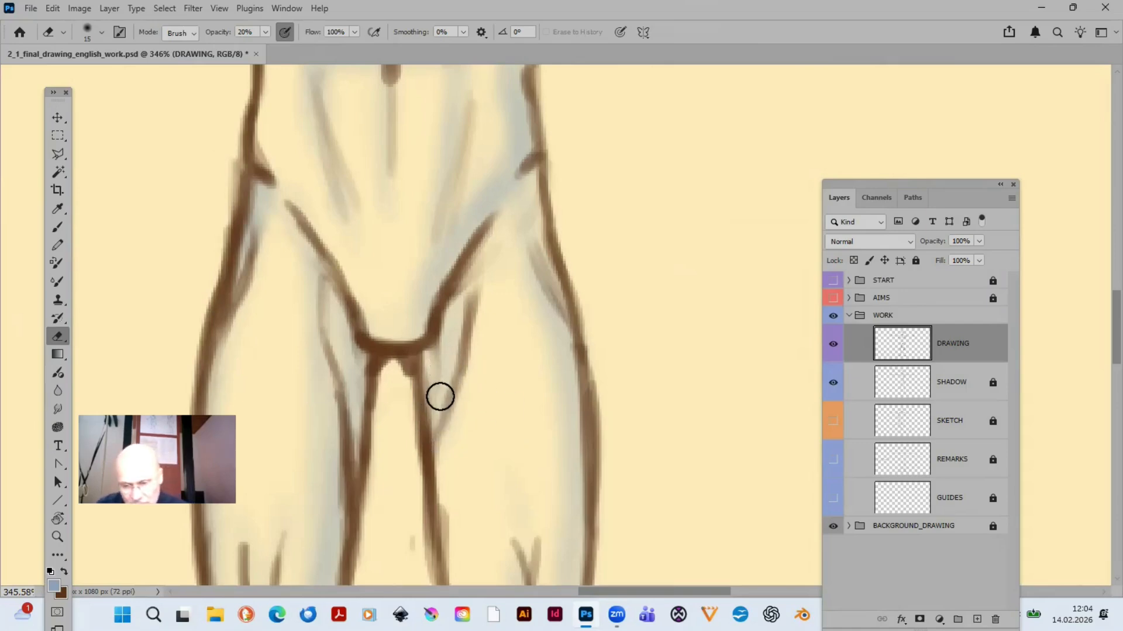
pyautogui.press('[')
pyautogui.press('[')
pyautogui.press('[')
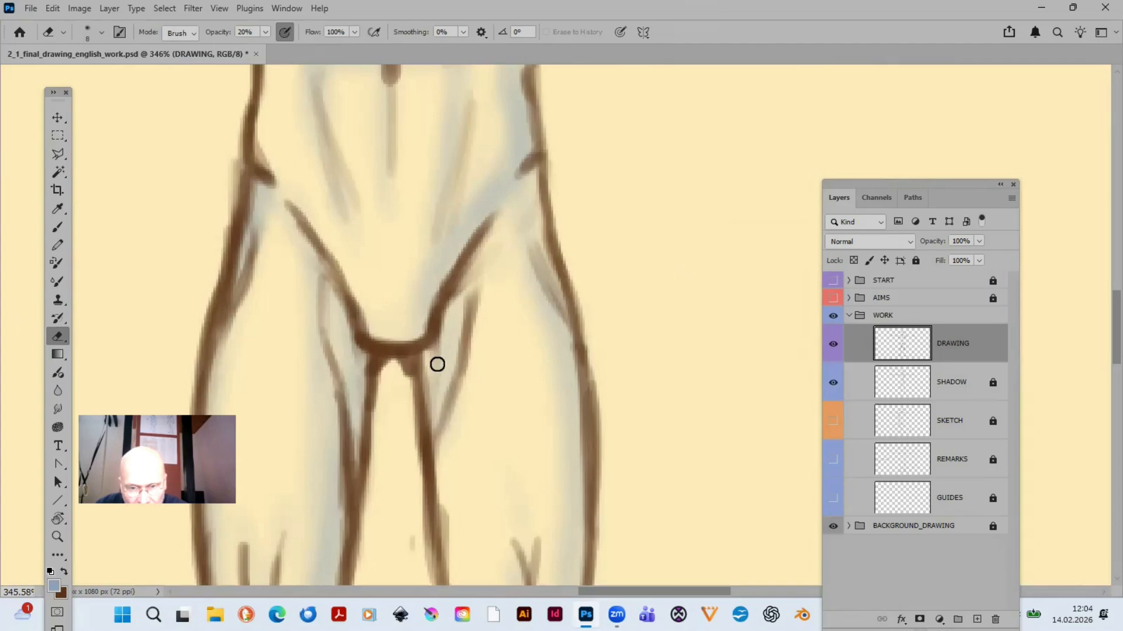
# - Toggle the SHADOW and DRAWING layers off and on in turn to compare shading and line work around the hips
pyautogui.click(833, 384)
pyautogui.click(833, 385)
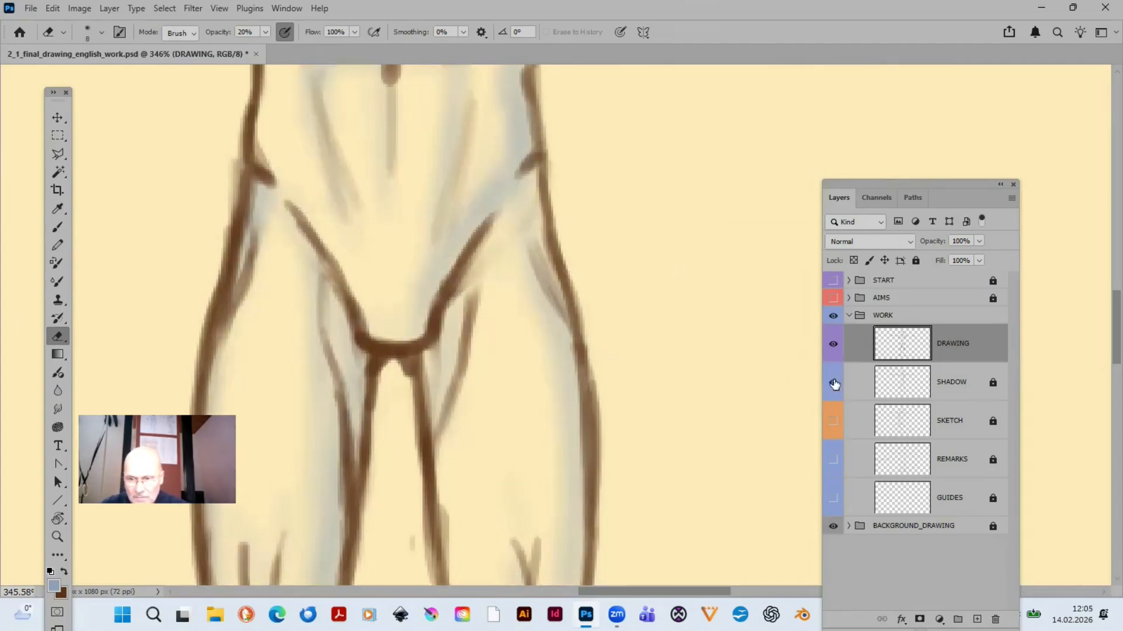
pyautogui.click(834, 345)
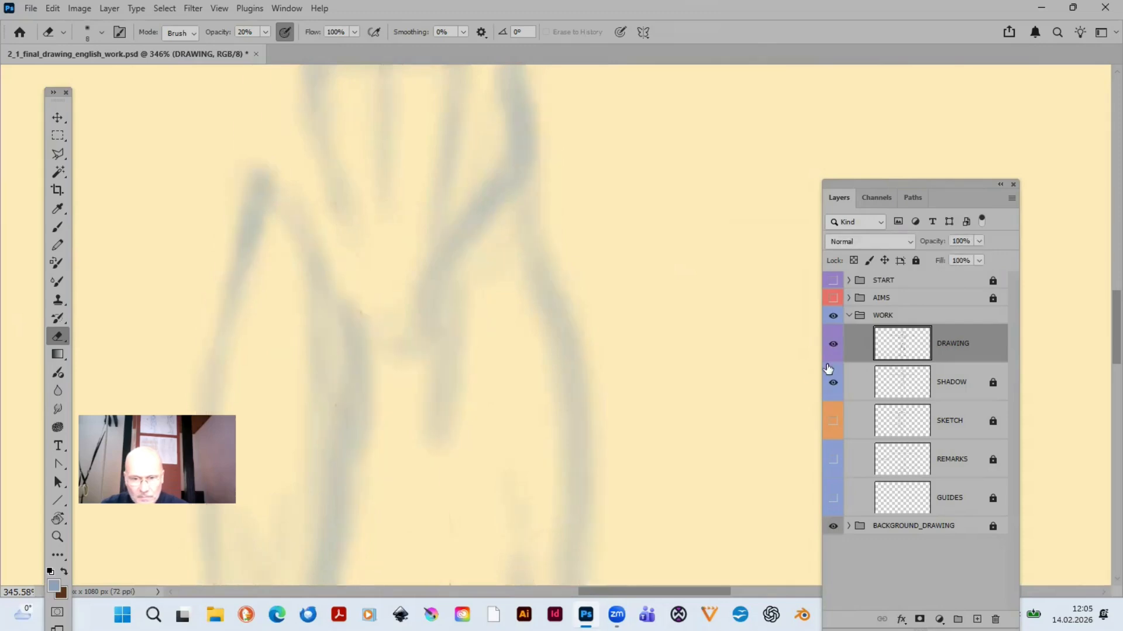
pyautogui.click(833, 345)
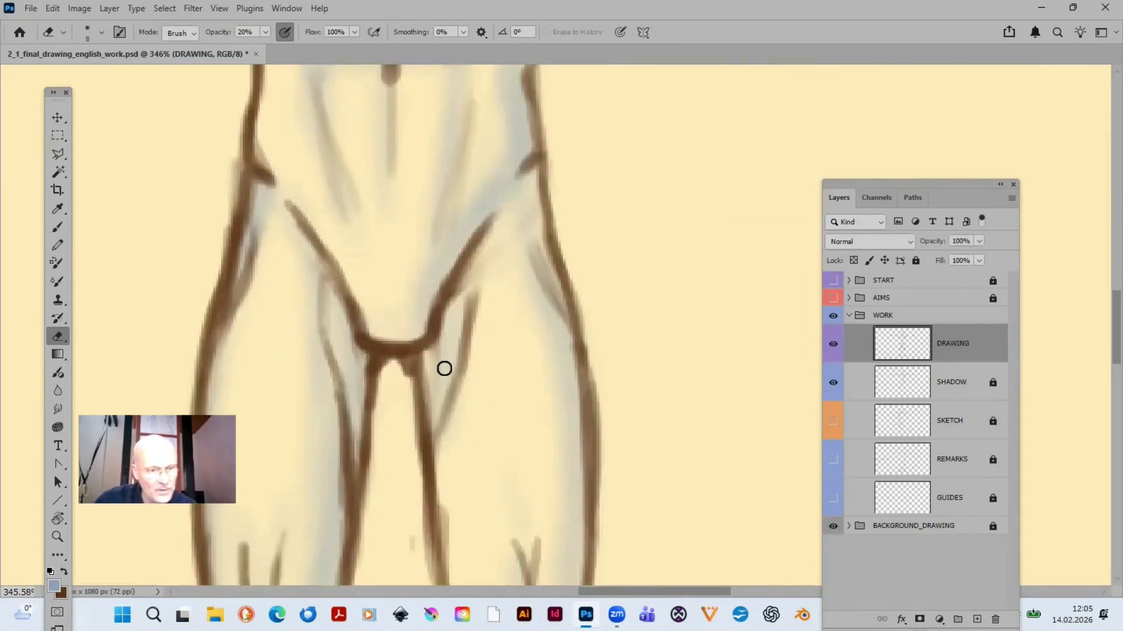
# - Clean the inner-thigh lines with the 8 px eraser at 90% opacity, and soften the knee lines with it at 25 px and 22%
pyautogui.press('9')
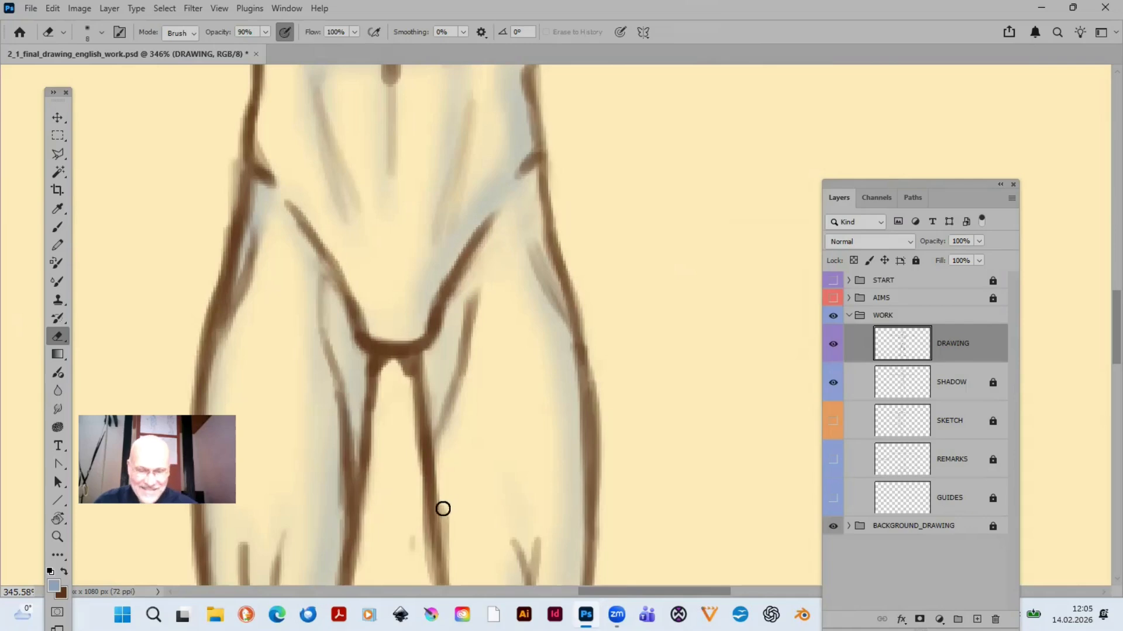
pyautogui.moveTo(527, 416); pyautogui.dragTo(647, 196)
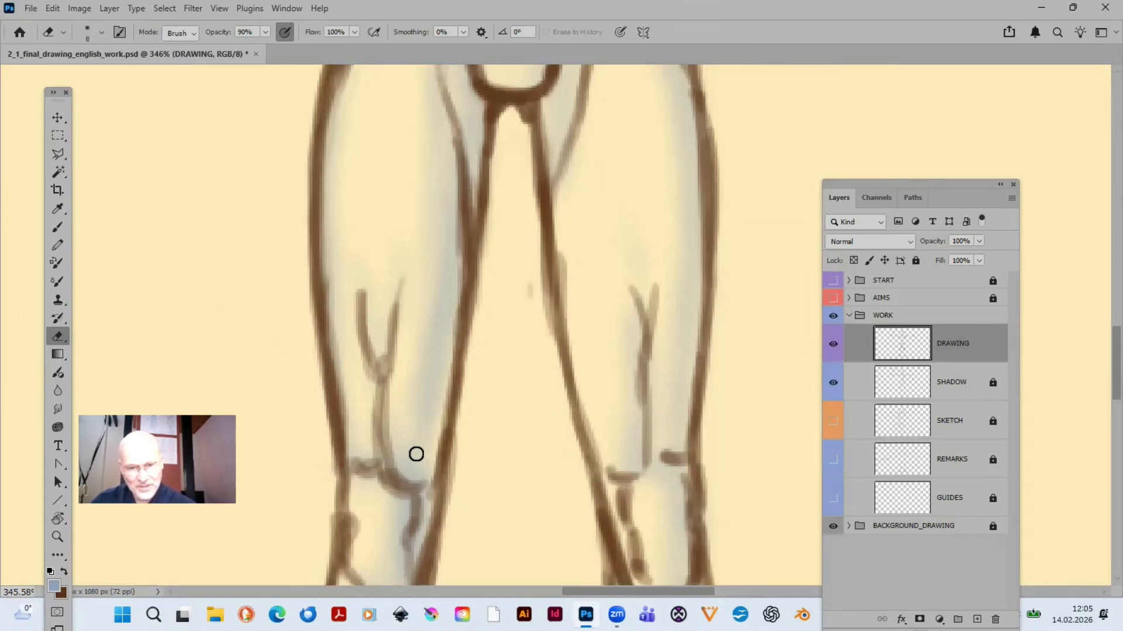
pyautogui.press(']')
pyautogui.press(']')
pyautogui.press(']')
pyautogui.press(']')
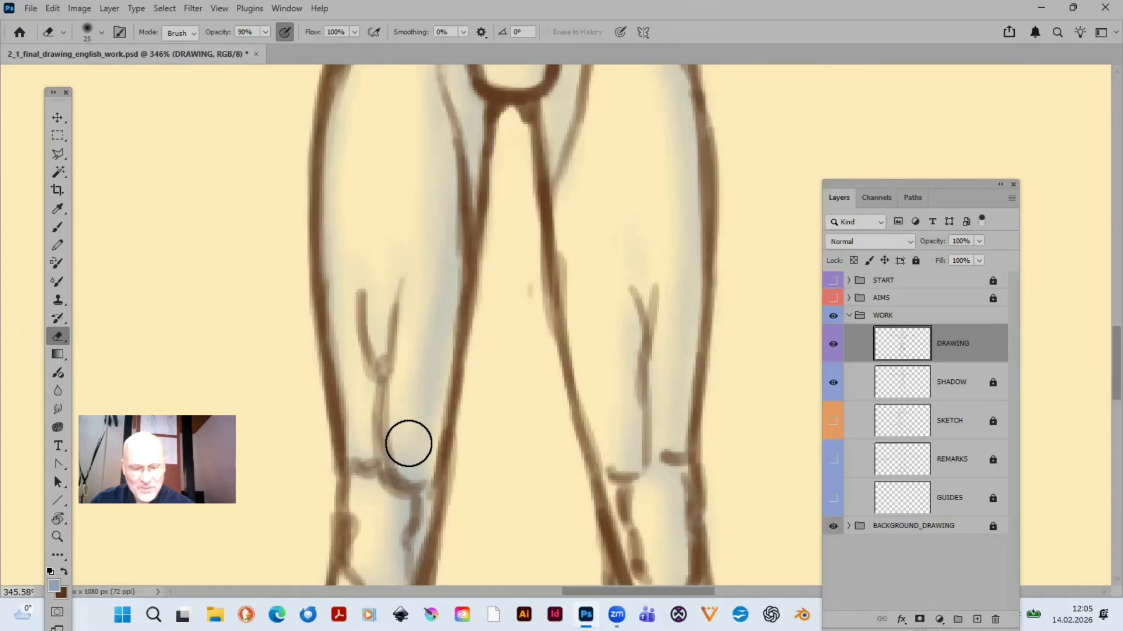
pyautogui.press('2')
pyautogui.press('2')
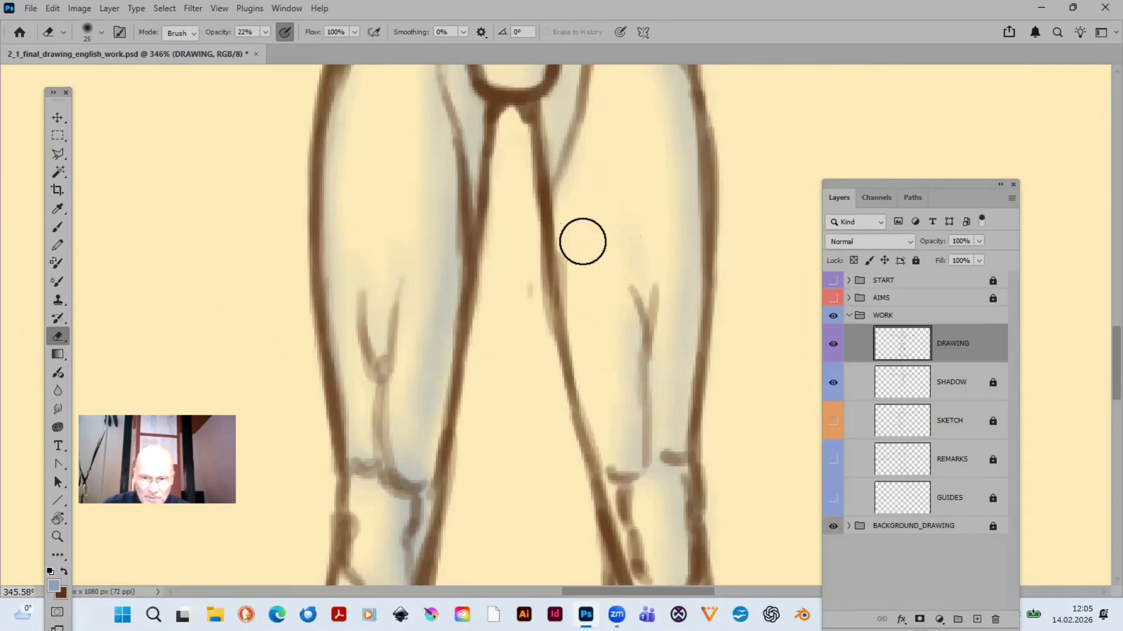
# - Erase the stray mark between the thighs with the eraser at 10 px
pyautogui.press('[')
pyautogui.press('[')
pyautogui.press('[')
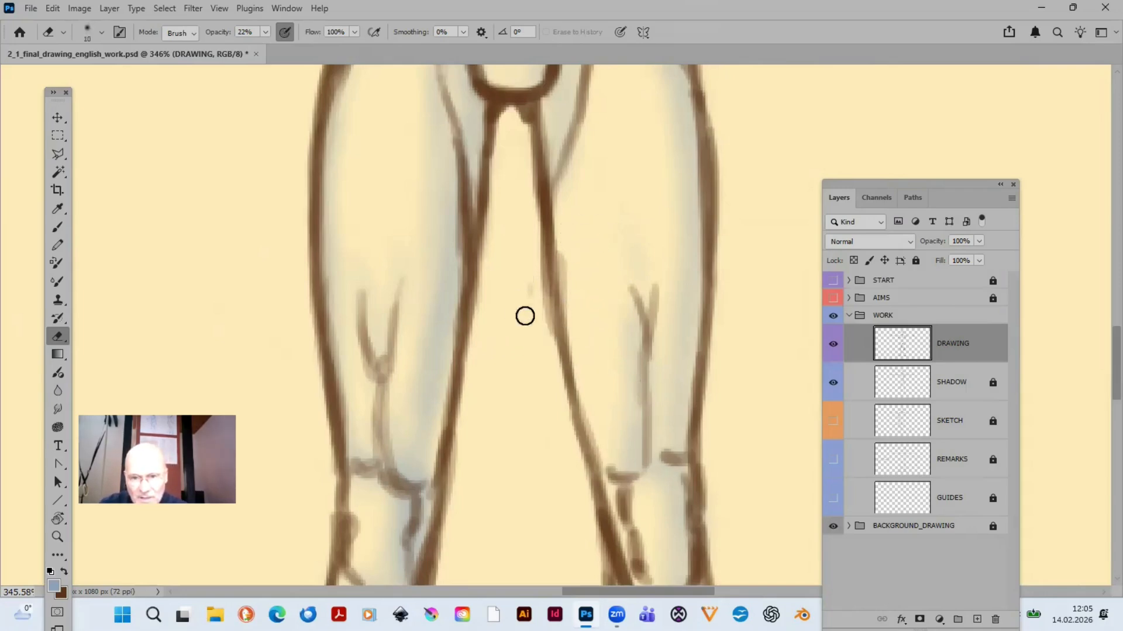
# - Fade the abdominal and chest lines on the DRAWING layer with the eraser at 20 px and 10% opacity
pyautogui.moveTo(612, 242); pyautogui.dragTo(594, 526)
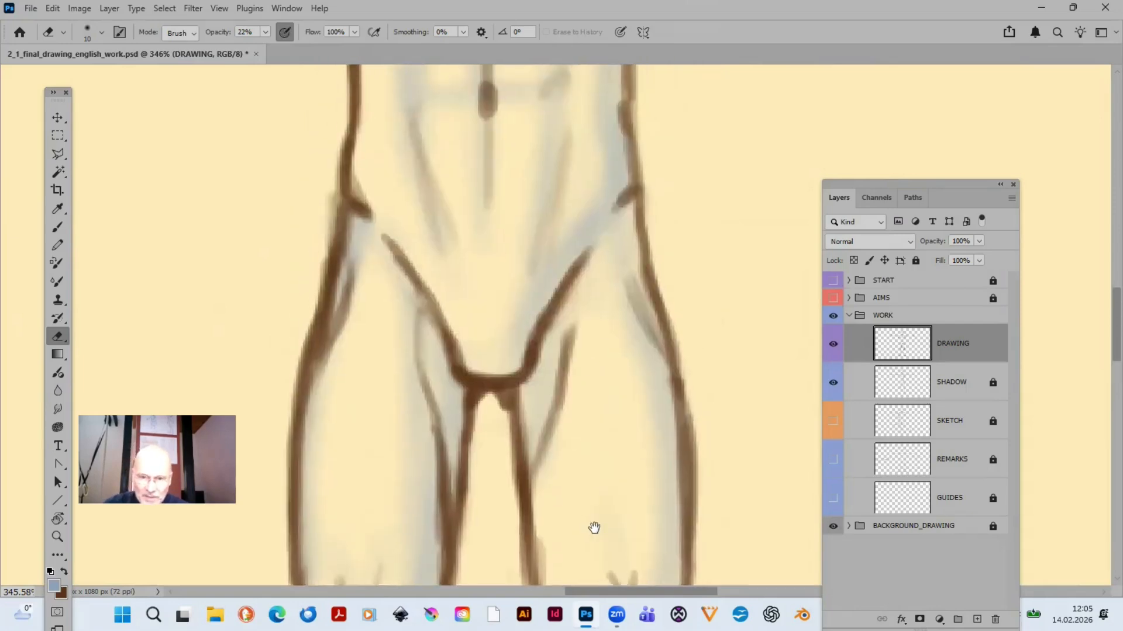
pyautogui.moveTo(622, 316)
pyautogui.mouseDown()
pyautogui.moveTo(624, 463)
pyautogui.moveTo(610, 561)
pyautogui.mouseUp()
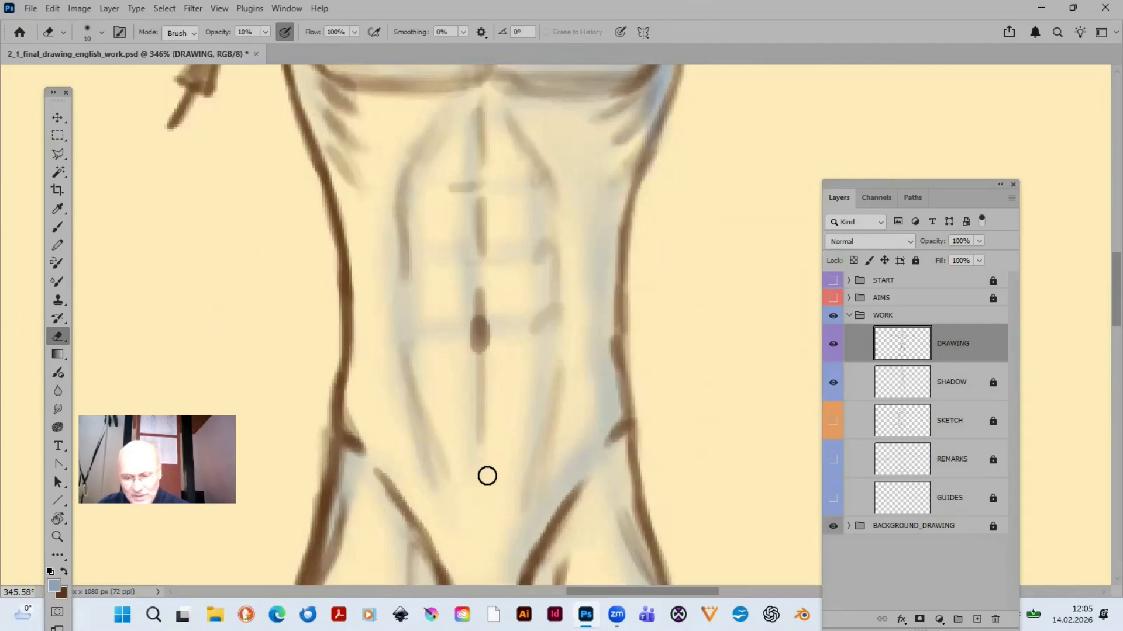
pyautogui.press(']')
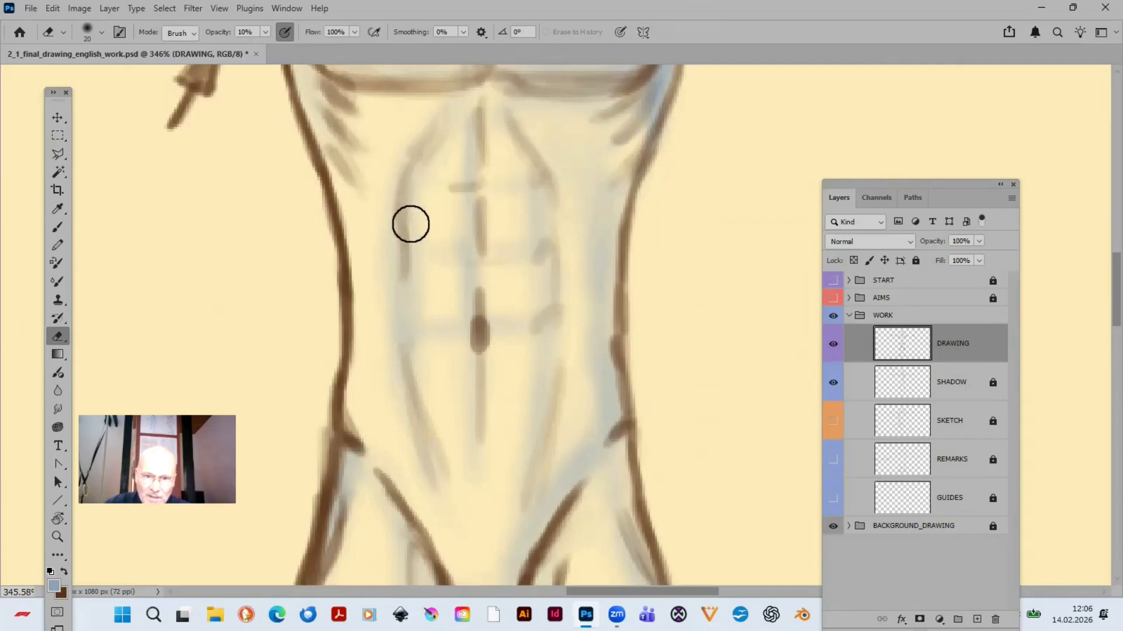
pyautogui.moveTo(553, 332); pyautogui.dragTo(564, 497)
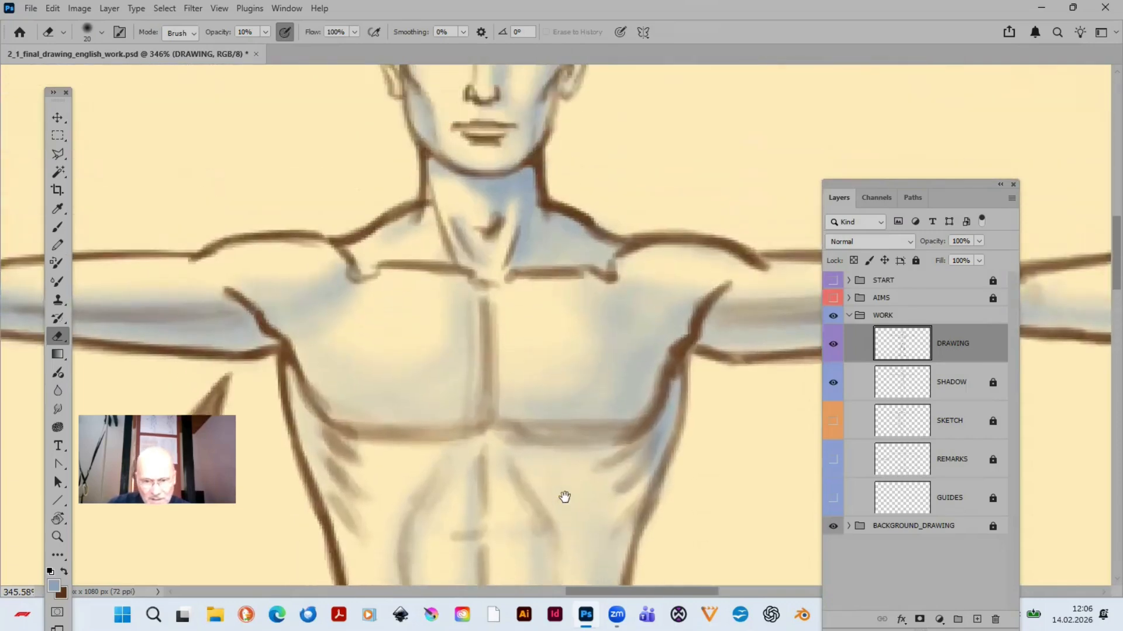
pyautogui.moveTo(512, 421); pyautogui.dragTo(532, 318)
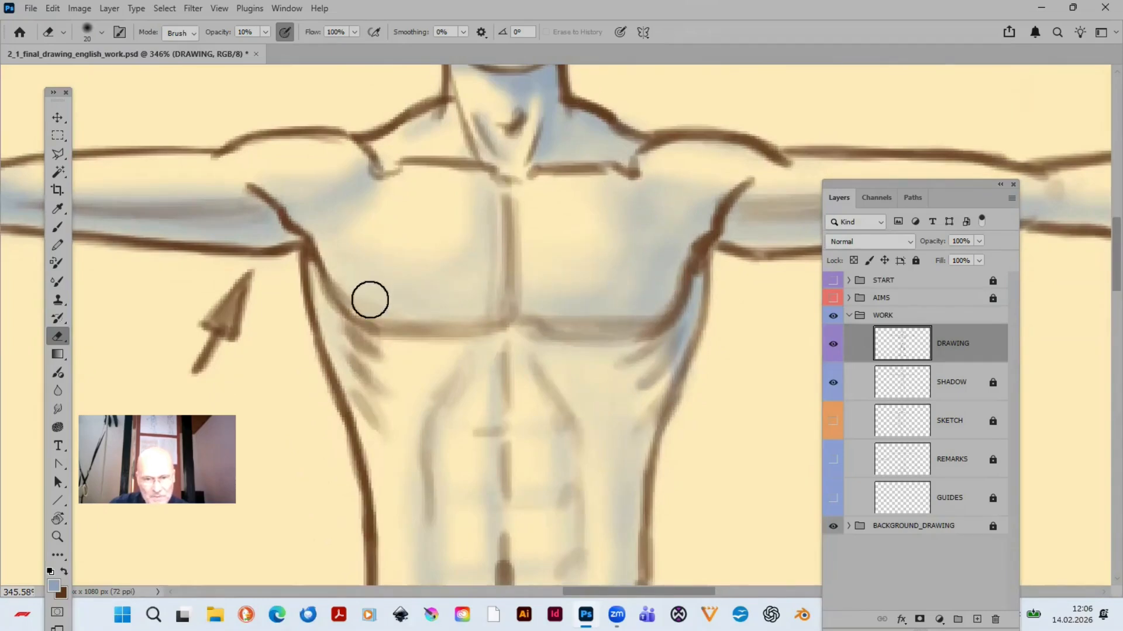
# - Fully lock the DRAWING layer and save the document
pyautogui.scroll(-5, 251, 370)
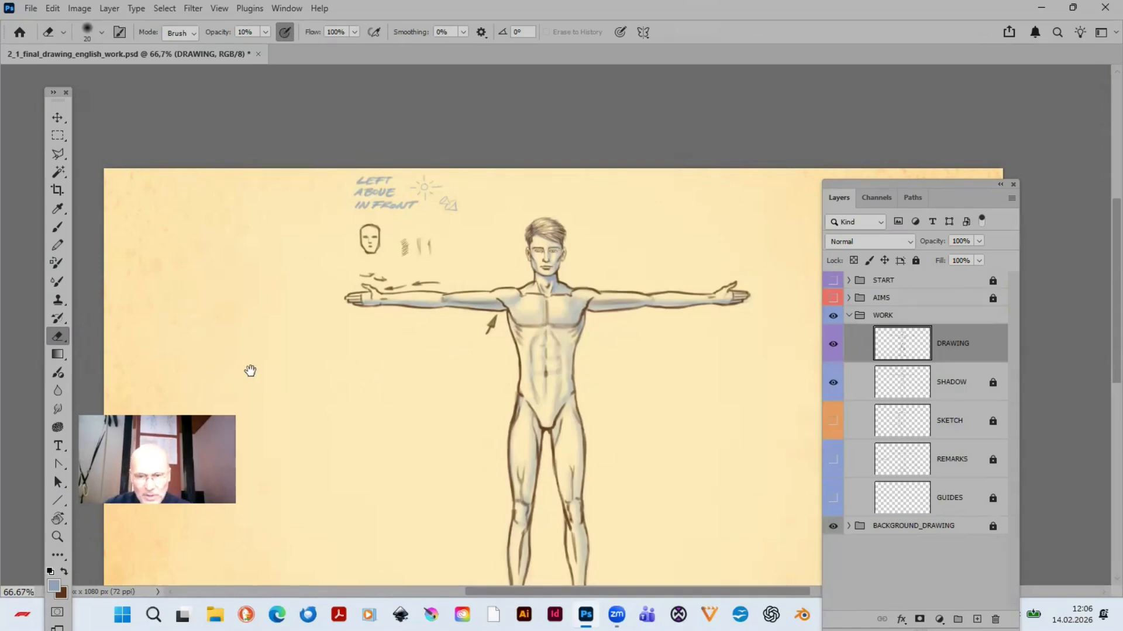
pyautogui.moveTo(574, 500); pyautogui.dragTo(561, 458)
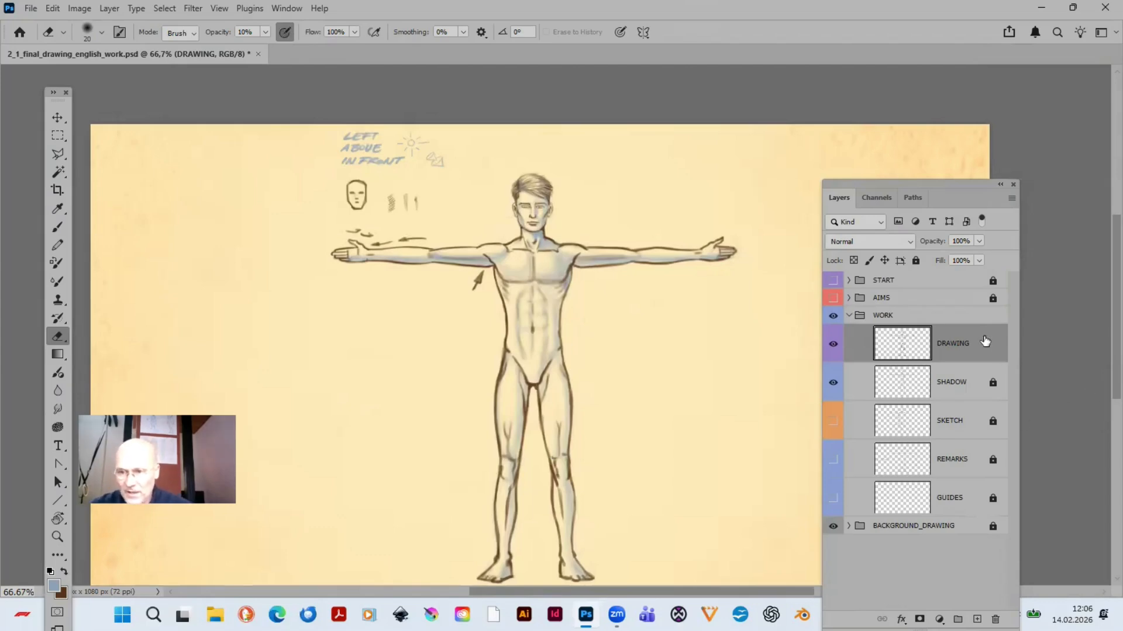
pyautogui.click(917, 261)
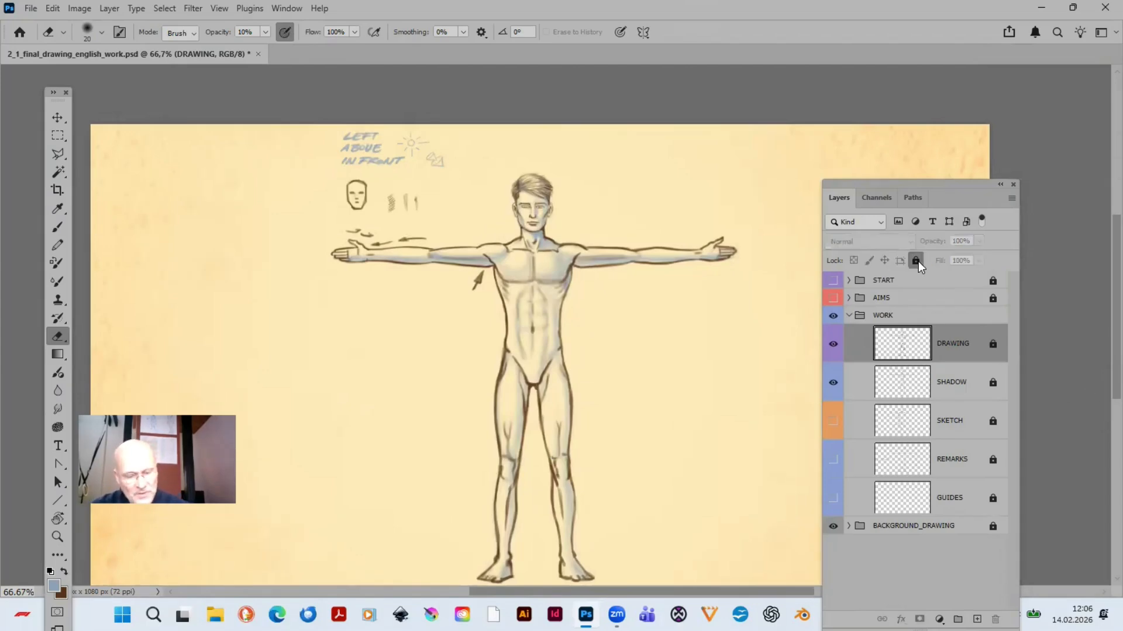
pyautogui.hotkey('ctrl', 's')
# - Duplicate the SHADOW layer and set the copy's opacity to 60%
pyautogui.click(947, 381)
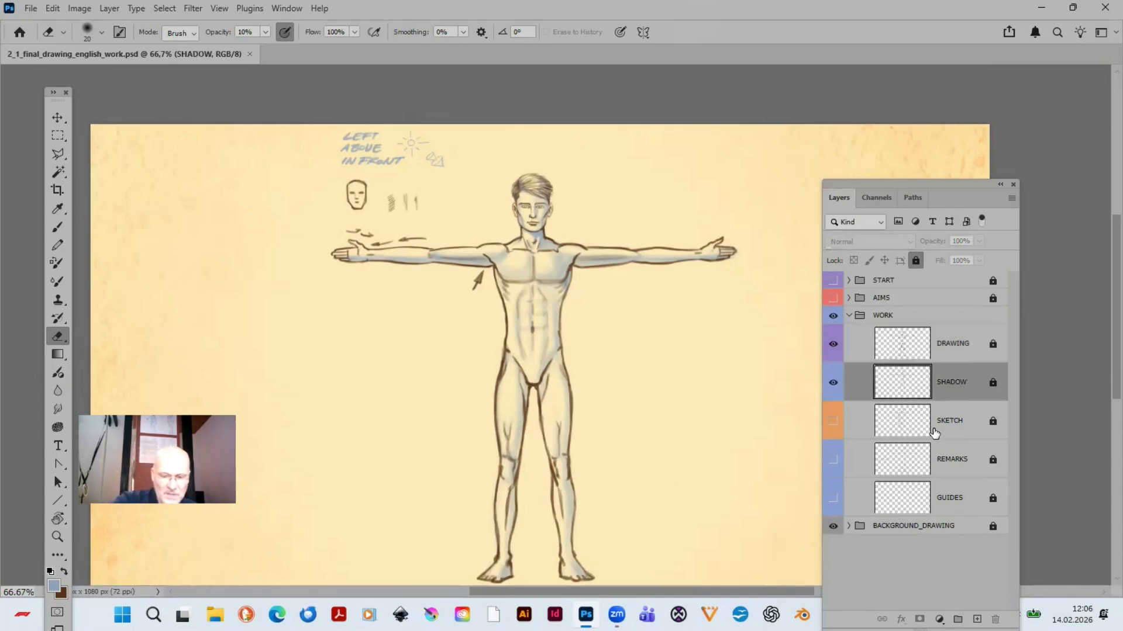
pyautogui.hotkey('ctrl', 'j')
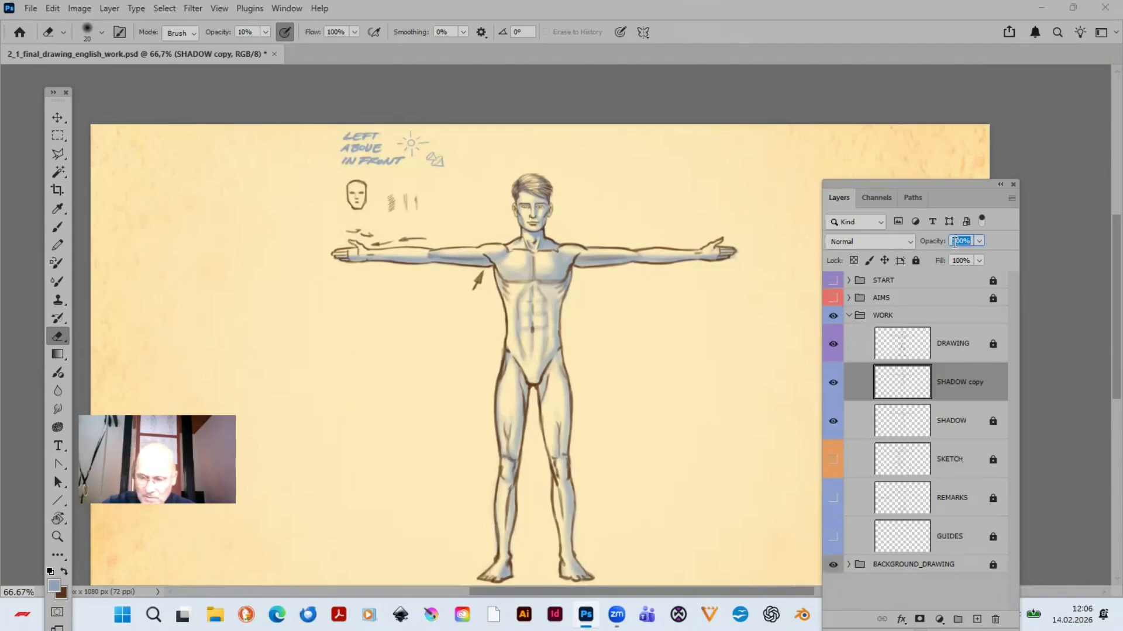
pyautogui.write('0')
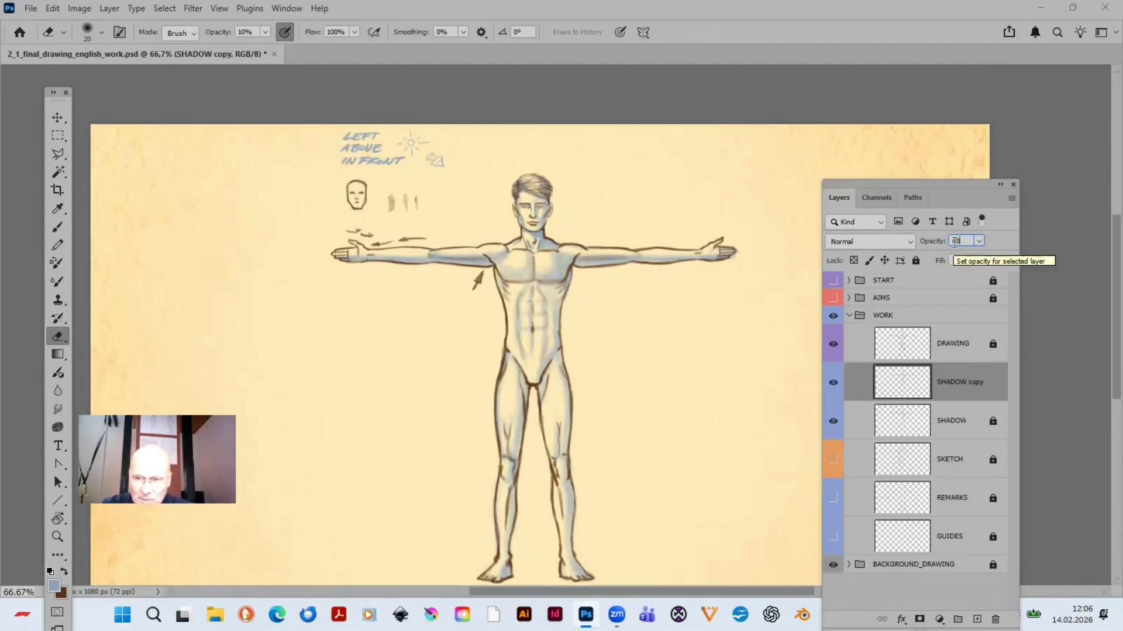
pyautogui.press('Return')
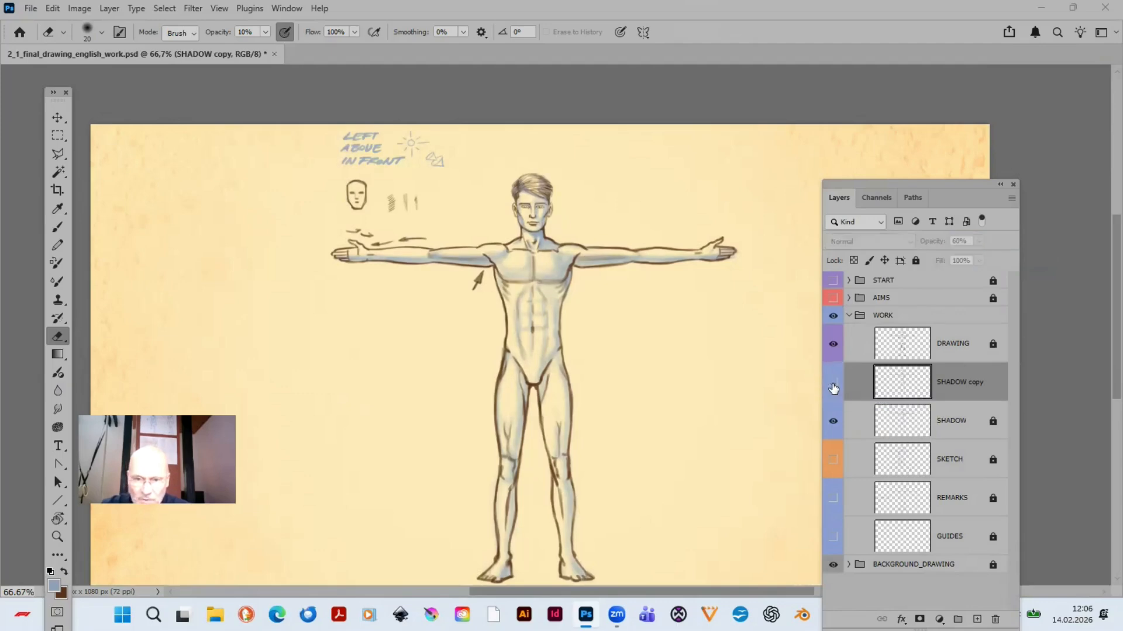
# - Compare the figure with and without the duplicated shadow layer, and inspect the strengthened shading up close and at 100% with the layer list moved aside
pyautogui.click(833, 383)
pyautogui.click(832, 386)
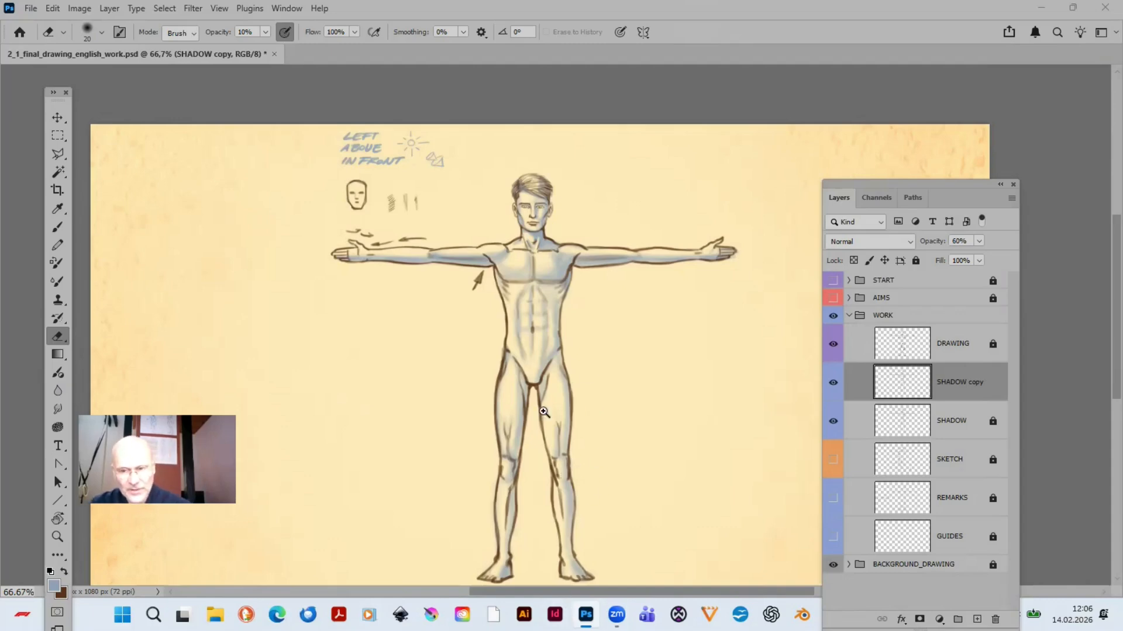
pyautogui.press('z')
pyautogui.moveTo(306, 144); pyautogui.dragTo(810, 387)
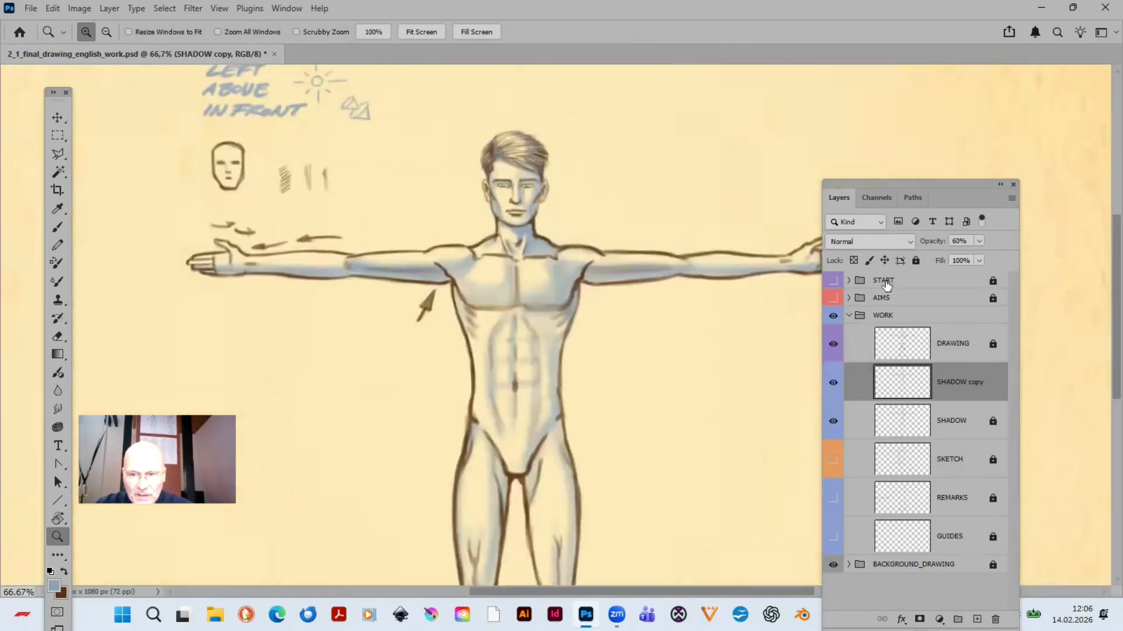
pyautogui.moveTo(836, 187); pyautogui.dragTo(955, 208)
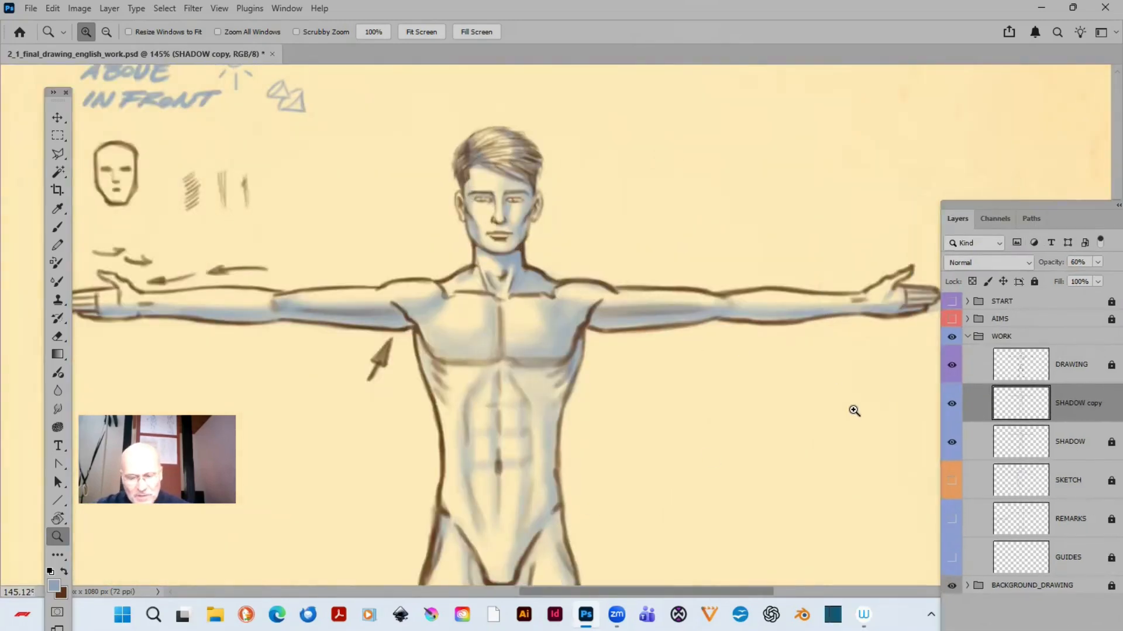
pyautogui.hotkey('ctrl', '1')
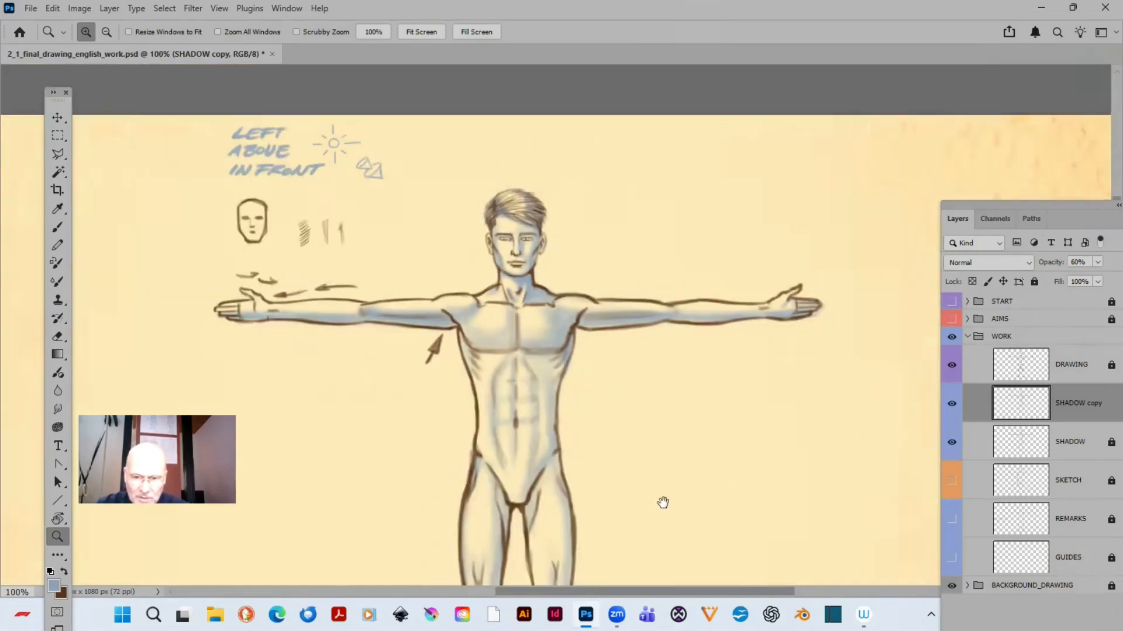
pyautogui.moveTo(663, 503); pyautogui.dragTo(681, 439)
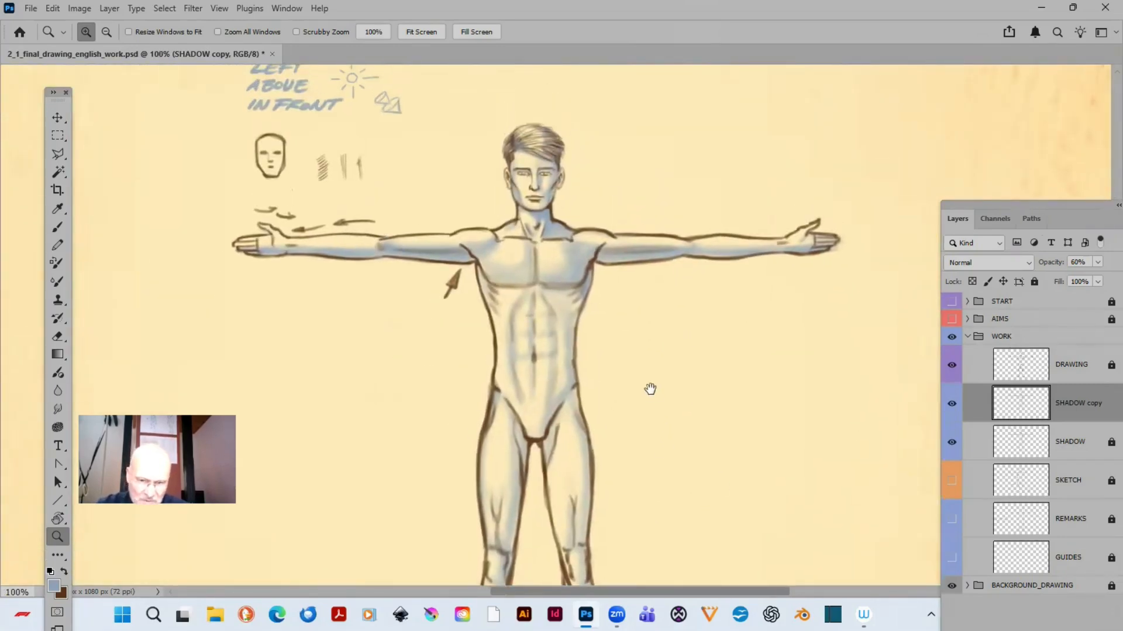
pyautogui.moveTo(650, 389); pyautogui.dragTo(686, 362)
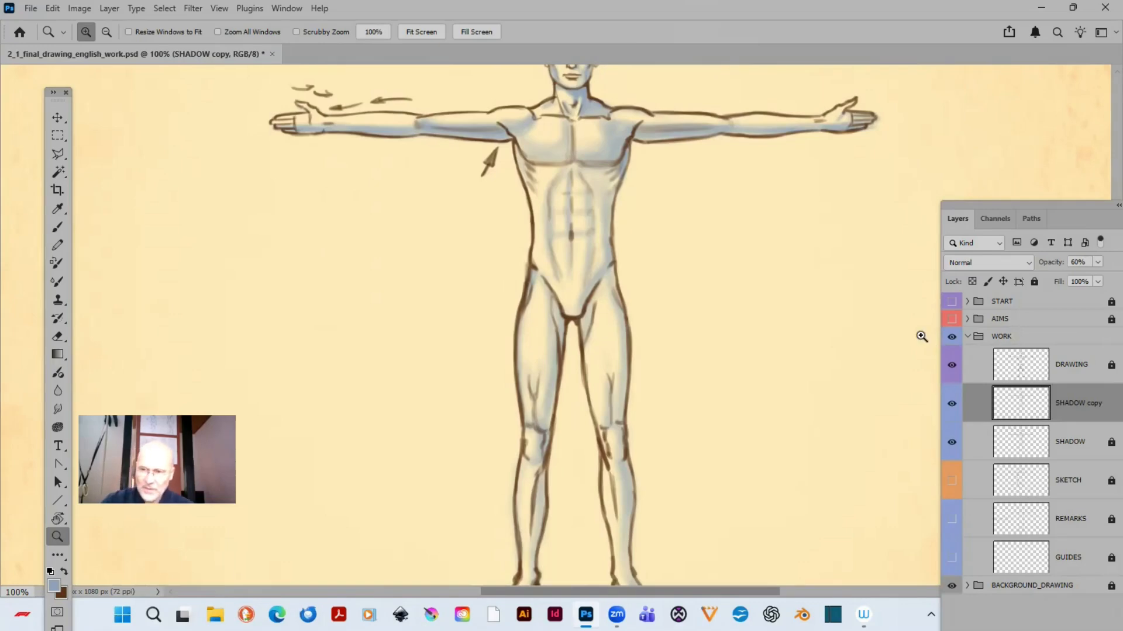
# - Unlock the SHADOW layer and merge its duplicate down into it
pyautogui.click(1110, 443)
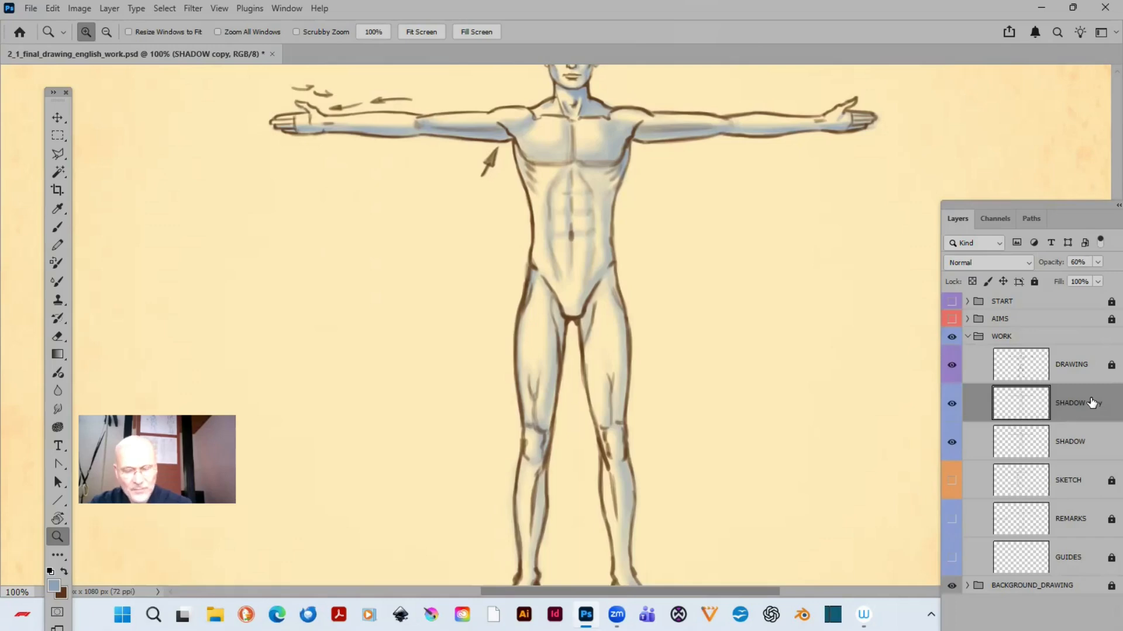
pyautogui.hotkey('ctrl', 'e')
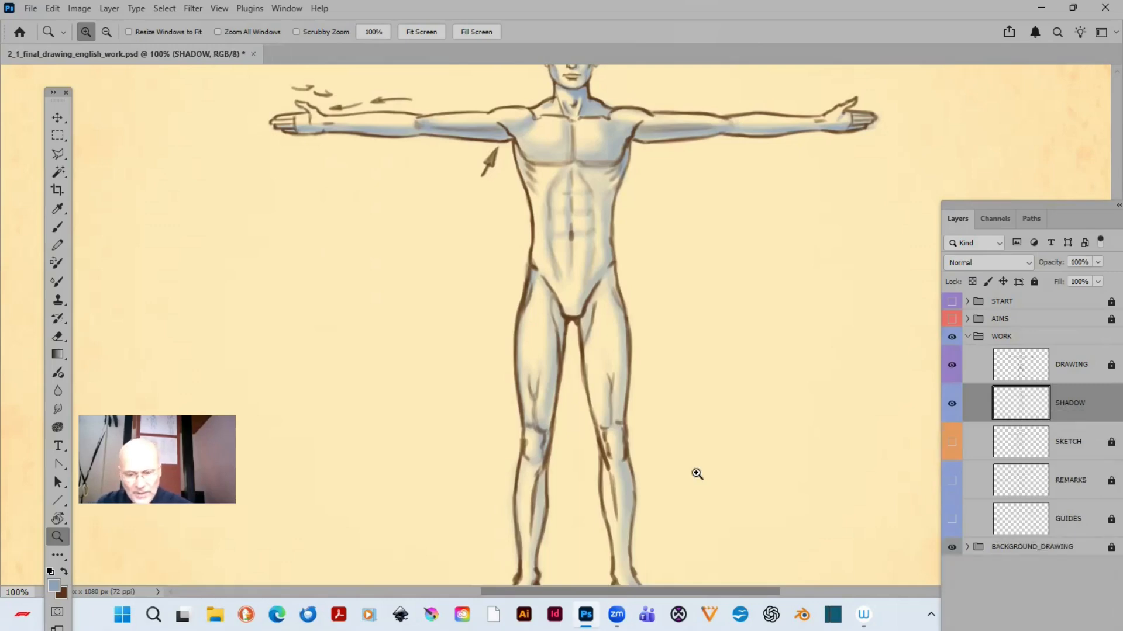
# - Deepen the outer thigh shading of the figure's left leg with a 25 px brush at 10% opacity, softening it with a 10% eraser
pyautogui.moveTo(567, 253); pyautogui.dragTo(690, 478)
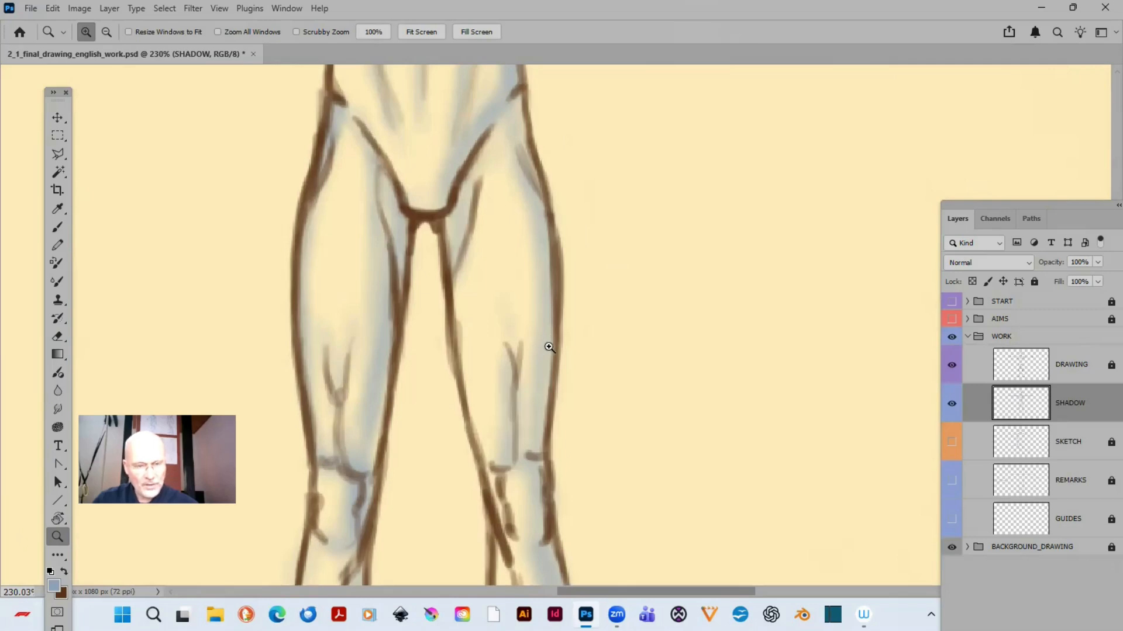
pyautogui.click(58, 227)
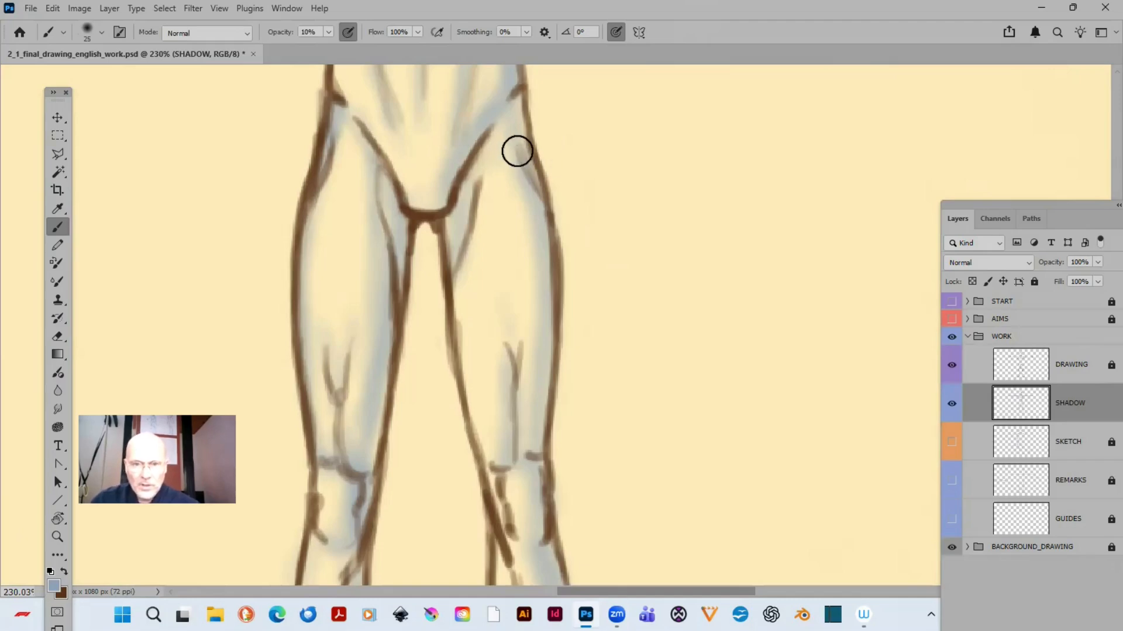
pyautogui.moveTo(744, 191); pyautogui.dragTo(748, 290)
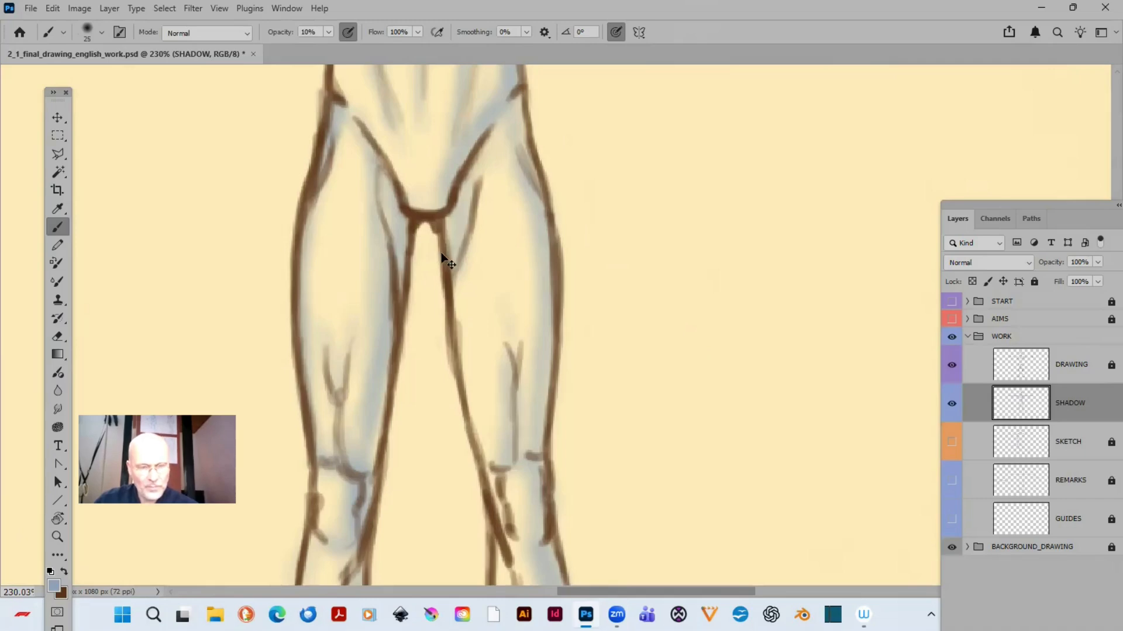
pyautogui.hotkey('ctrl', 's')
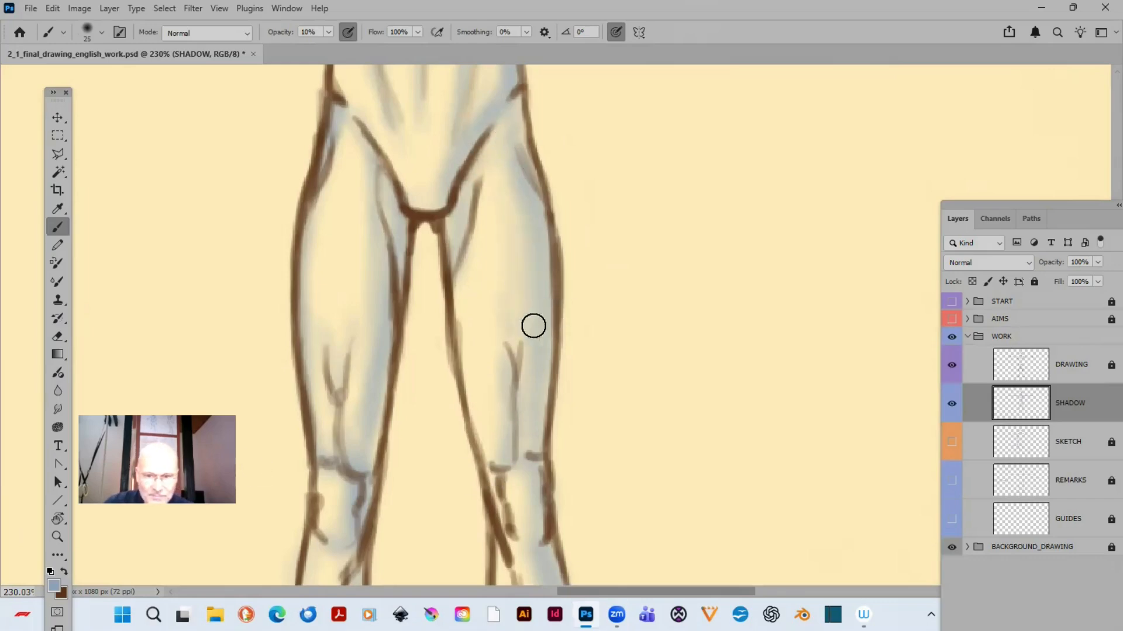
pyautogui.press('e')
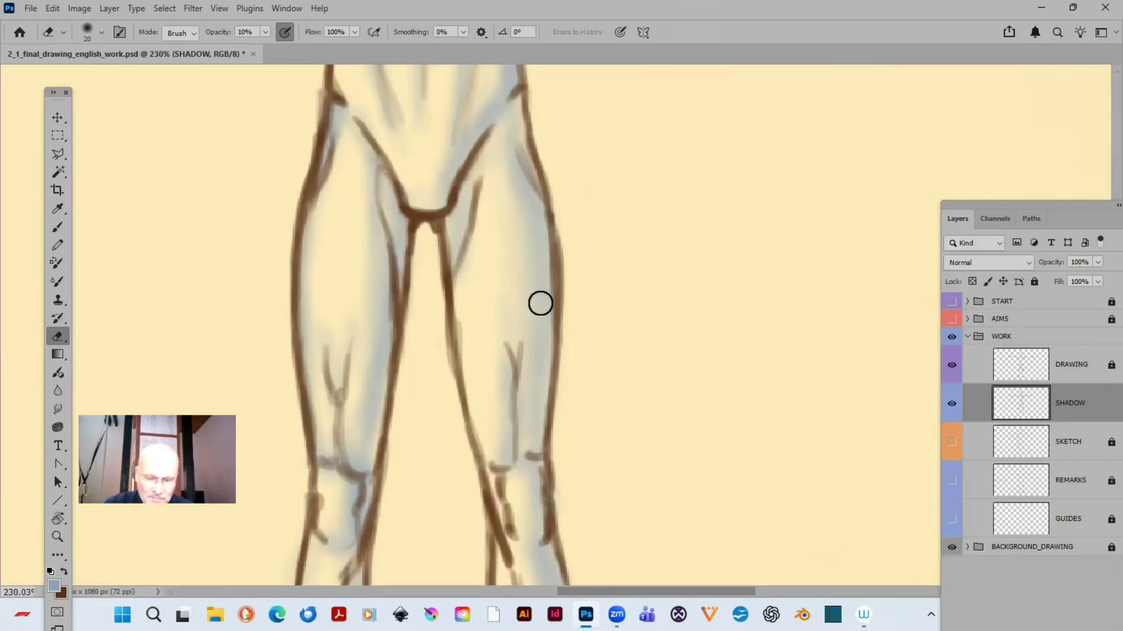
# - Start a Polygonal Lasso outline on the SHADOW layer, tracing the lower edge of the chest muscles from armpit to armpit
pyautogui.hotkey('ctrl', '-')
pyautogui.hotkey('ctrl', '-')
pyautogui.hotkey('ctrl', '-')
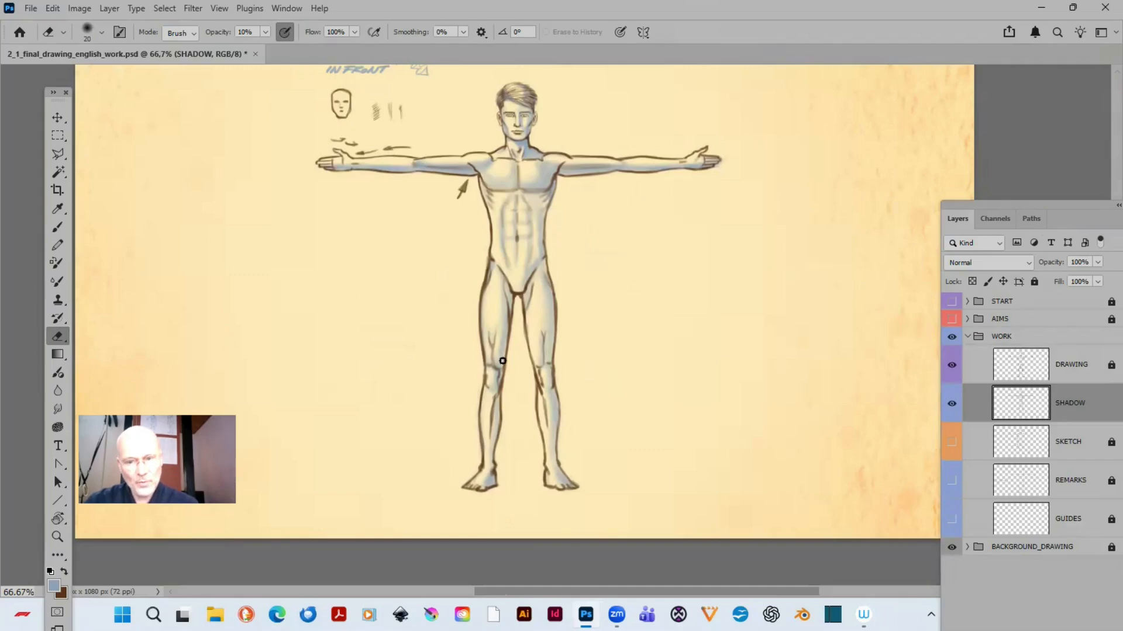
pyautogui.hotkey('ctrl', '+')
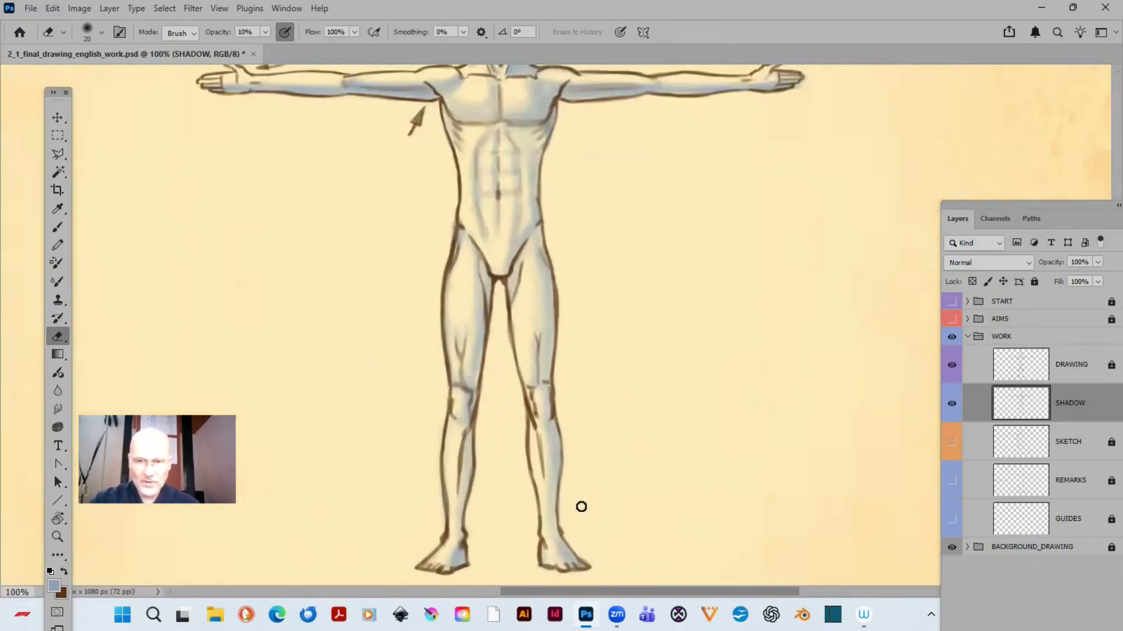
pyautogui.moveTo(563, 337); pyautogui.dragTo(563, 448)
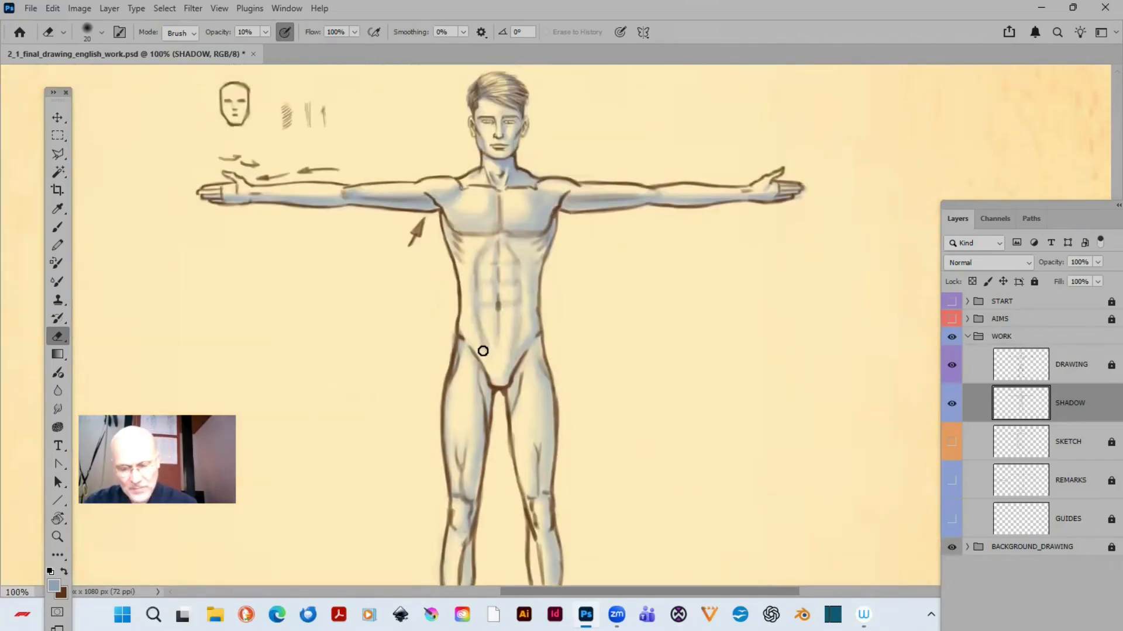
pyautogui.press('l')
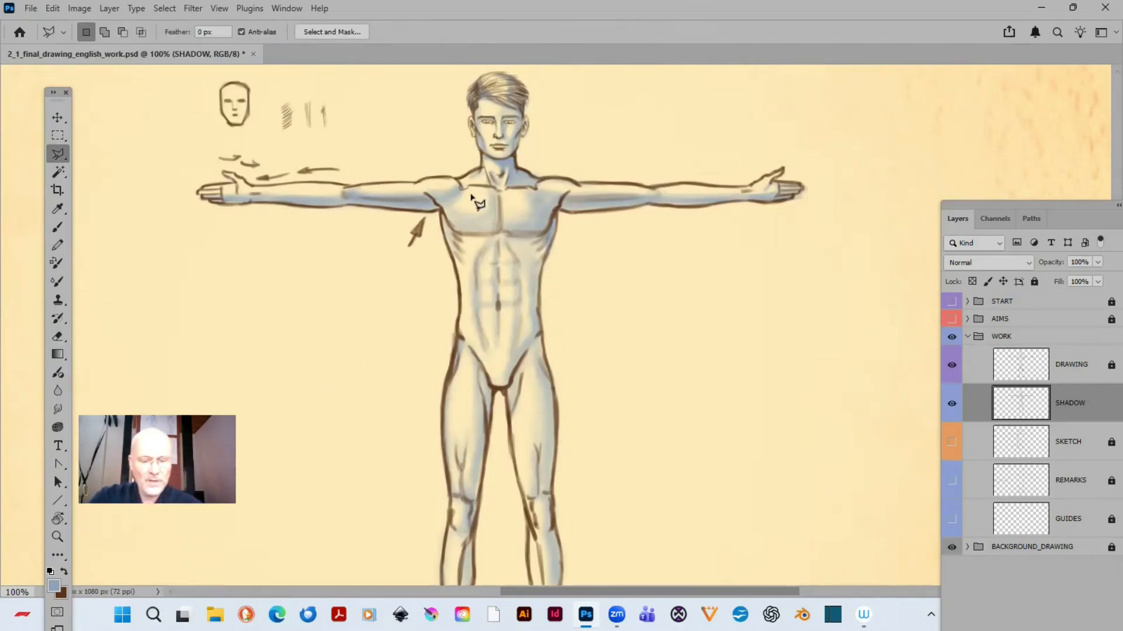
pyautogui.click(59, 156)
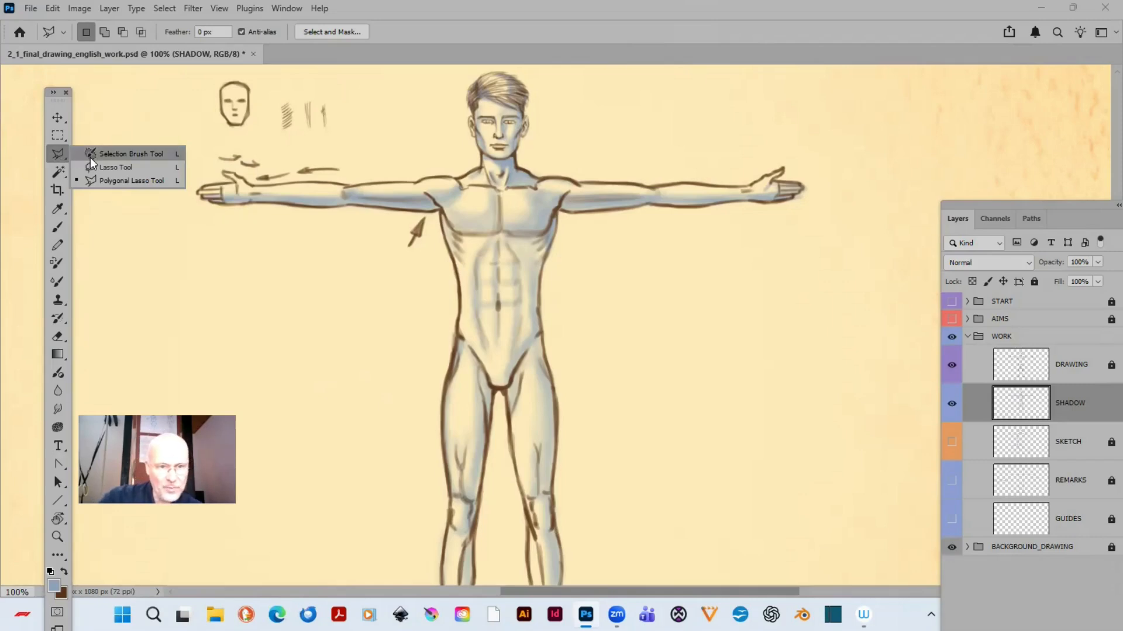
pyautogui.click(91, 180)
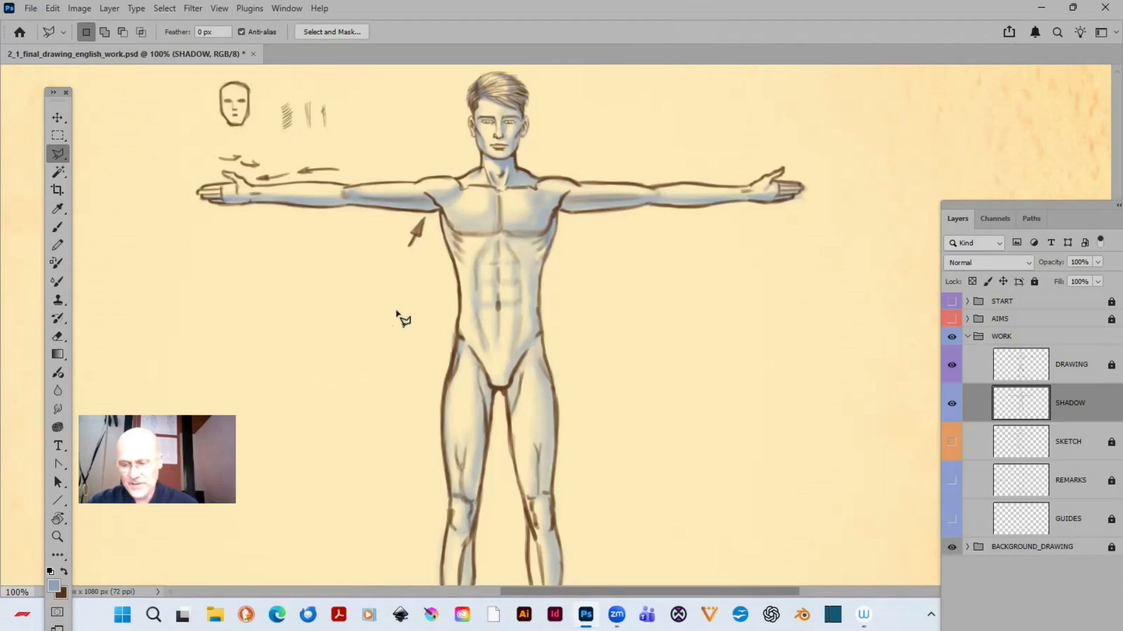
pyautogui.hotkey('ctrl', '+')
pyautogui.hotkey('ctrl', '+')
pyautogui.moveTo(407, 240); pyautogui.dragTo(484, 428)
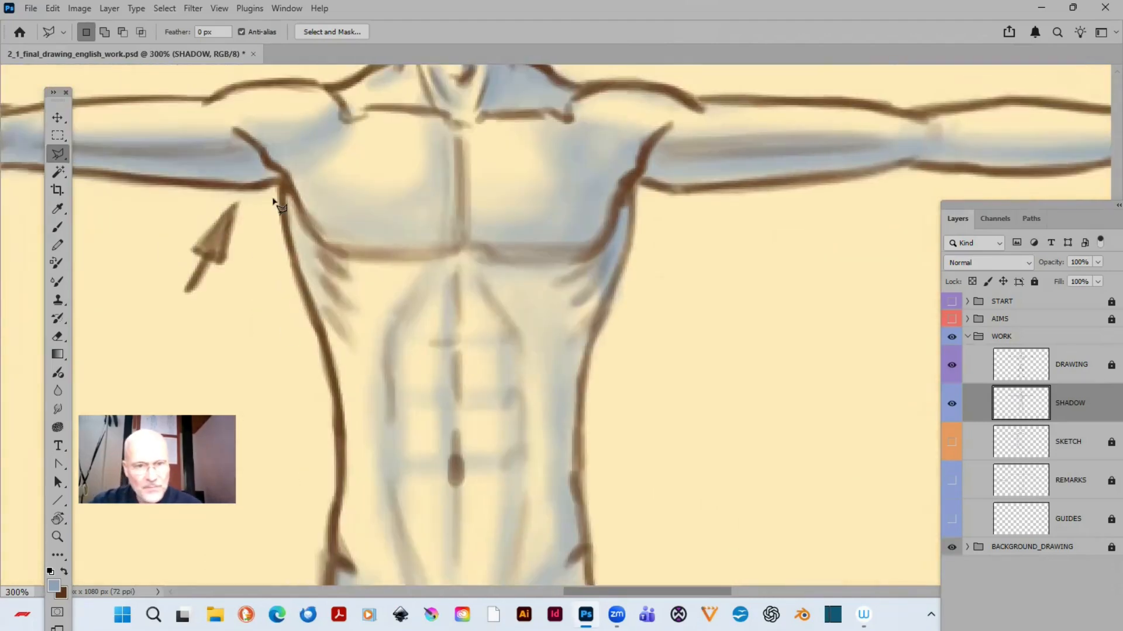
pyautogui.click(255, 195)
pyautogui.click(288, 183)
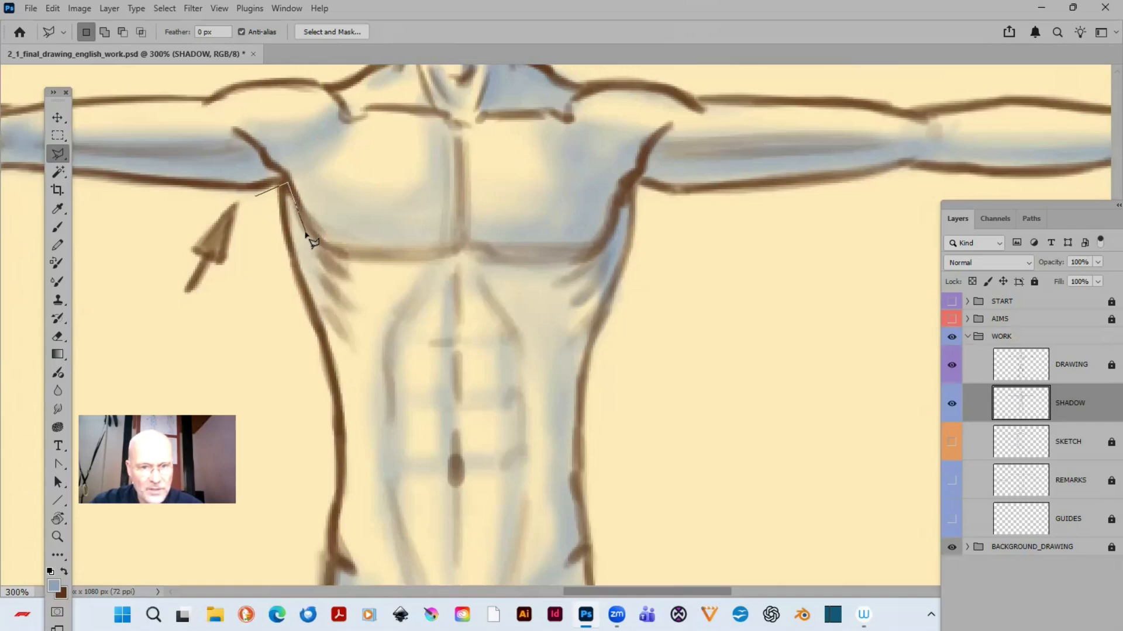
pyautogui.click(312, 233)
pyautogui.click(334, 251)
pyautogui.click(386, 257)
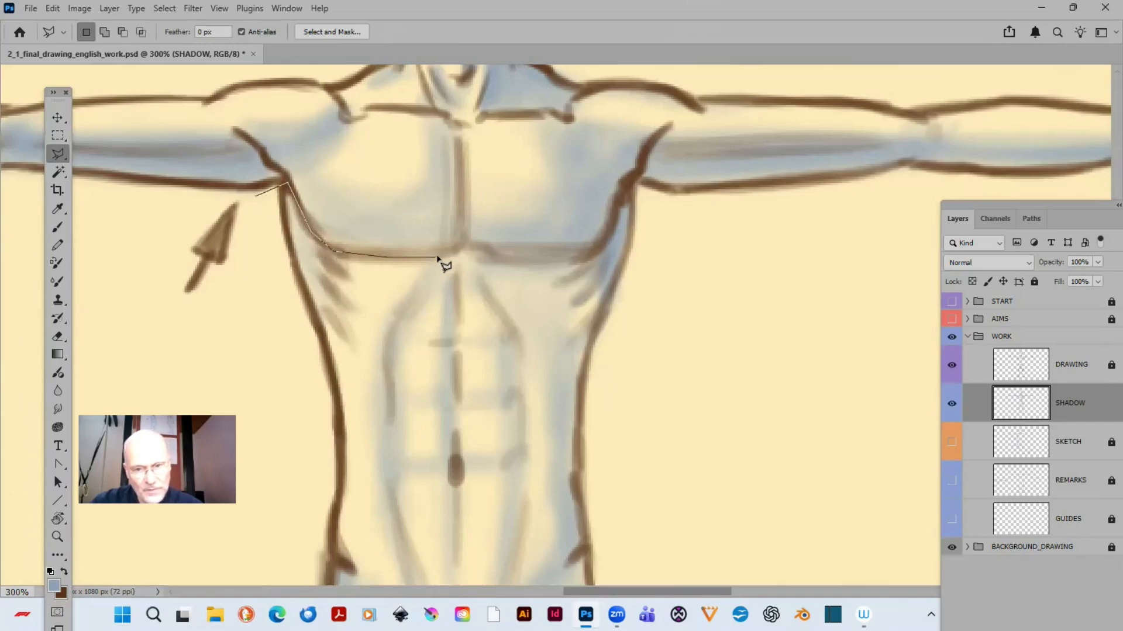
pyautogui.click(442, 256)
pyautogui.click(462, 243)
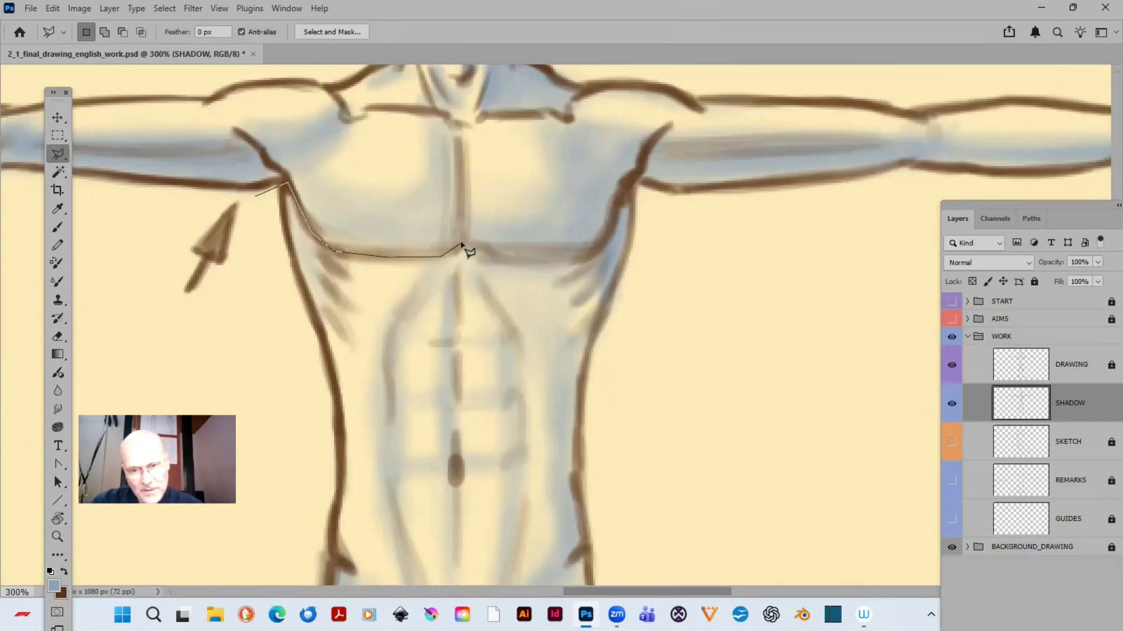
pyautogui.click(512, 253)
pyautogui.click(582, 254)
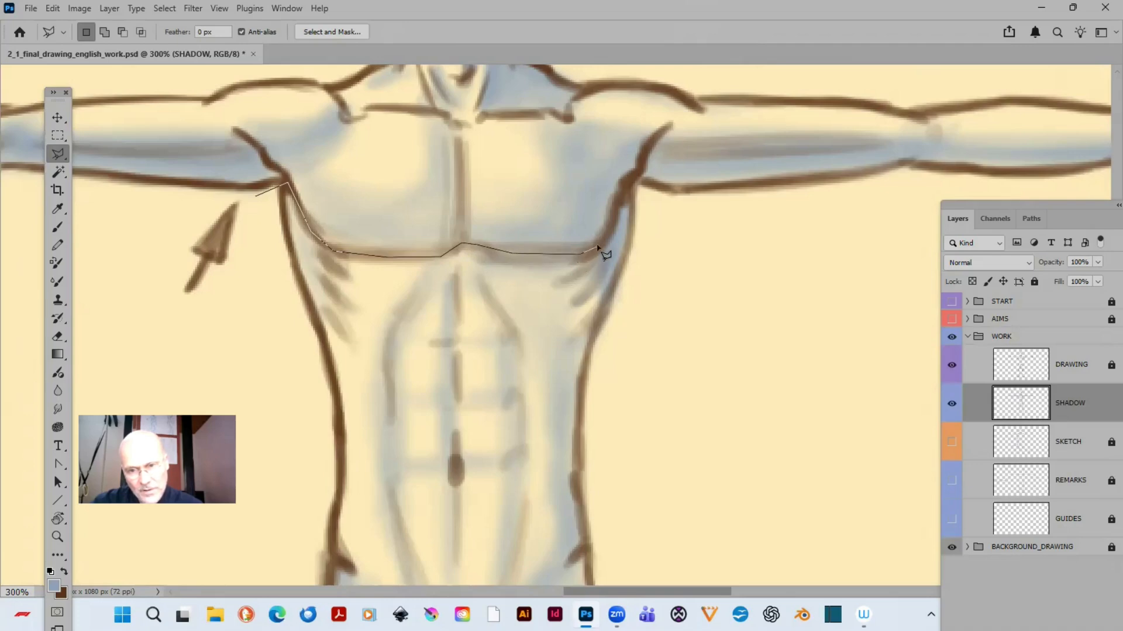
pyautogui.click(605, 246)
pyautogui.click(633, 183)
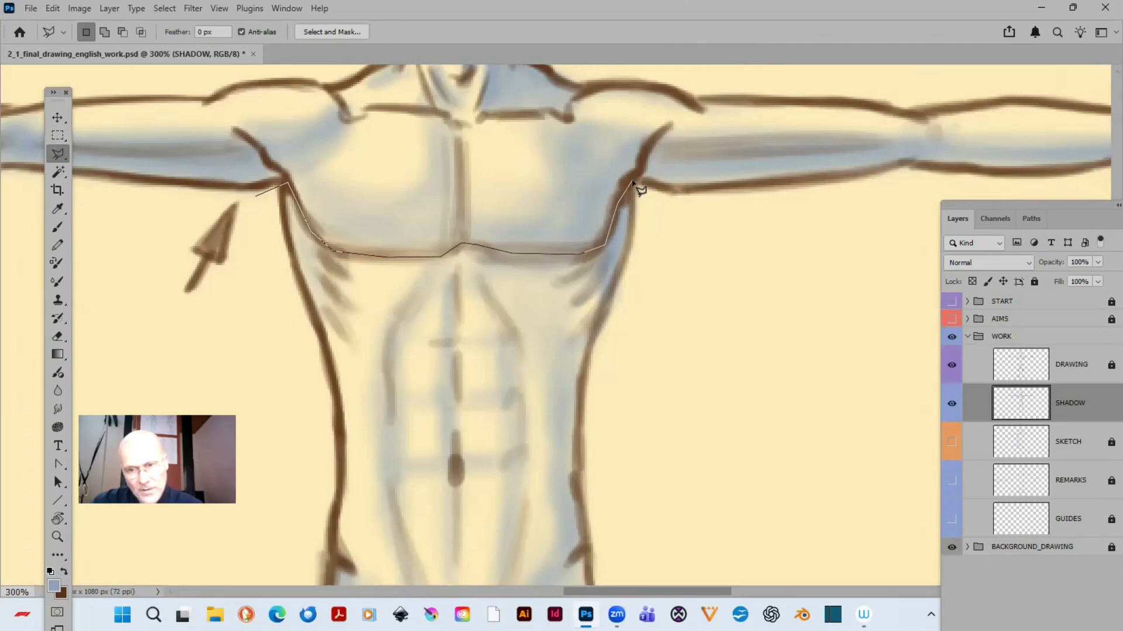
# - Run the lasso outline around the torso, legs and feet and close the selection at the starting armpit
pyautogui.click(687, 253)
pyautogui.scroll(-10, 888, 579)
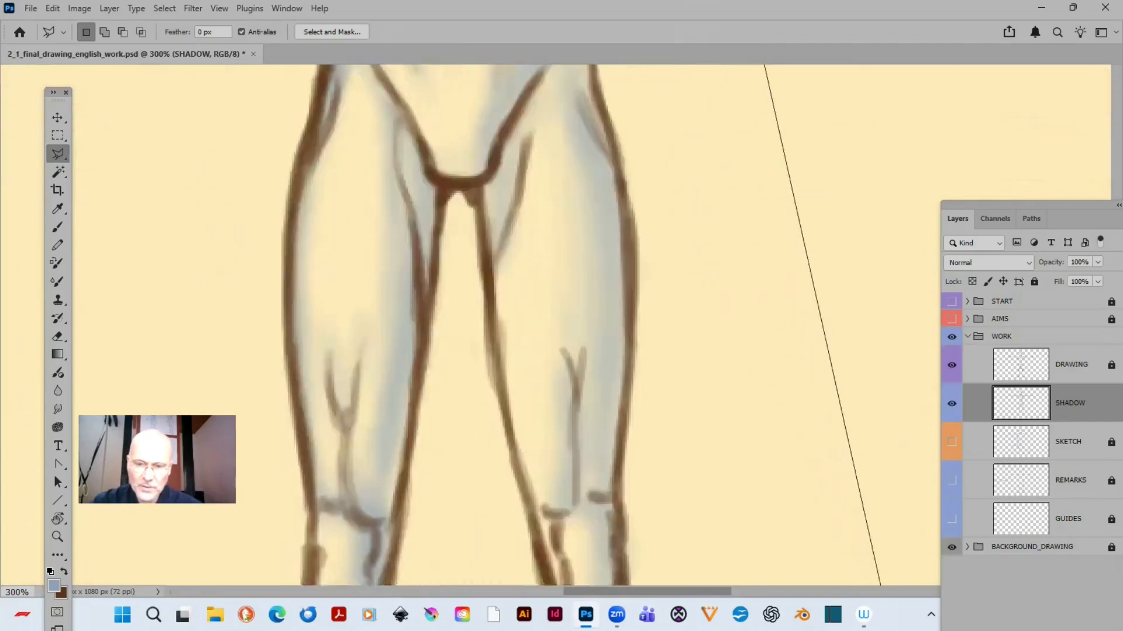
pyautogui.click(897, 416)
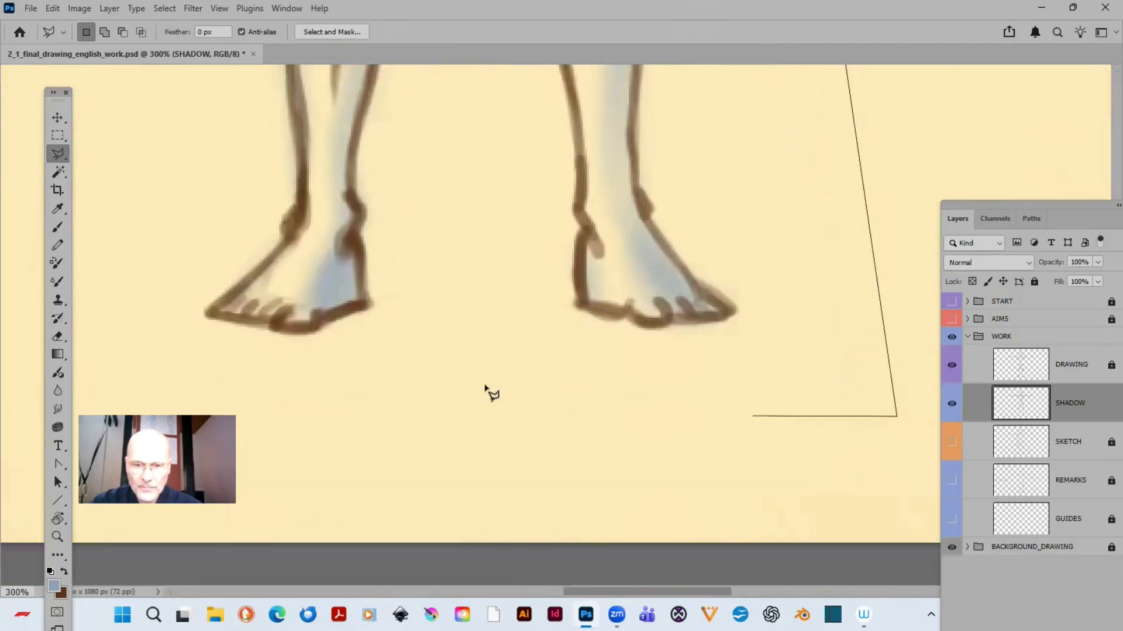
pyautogui.click(116, 346)
pyautogui.click(162, 173)
pyautogui.scroll(10, 176, 7)
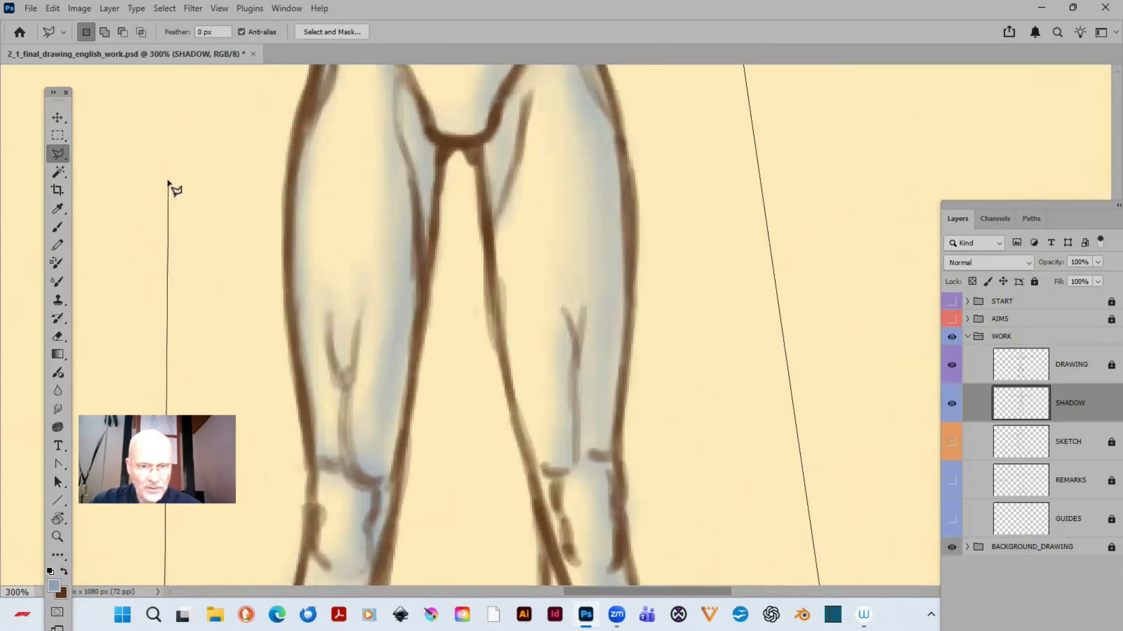
pyautogui.scroll(10, 170, 185)
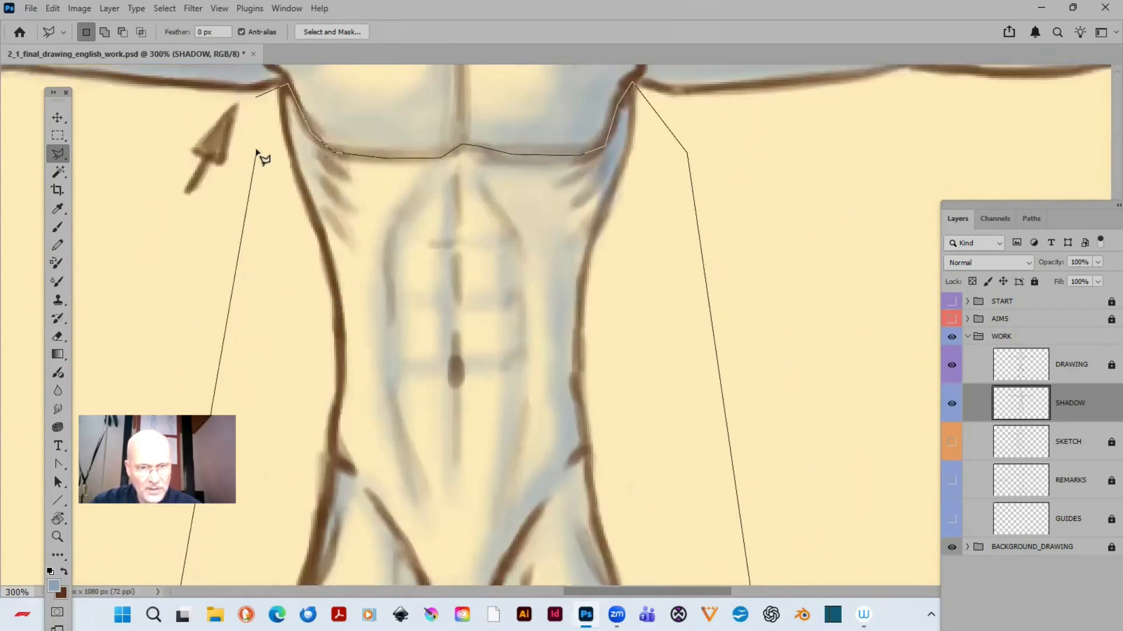
pyautogui.doubleClick(256, 108)
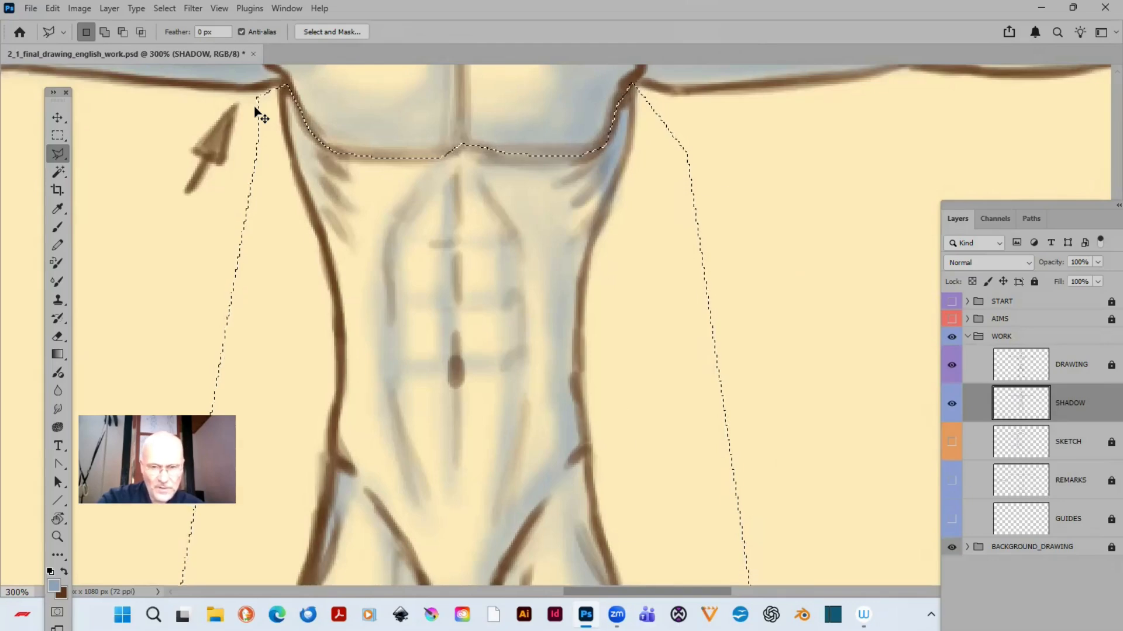
# - Feather the selection around the lower body by 2 pixels
pyautogui.hotkey('ctrl', '0')
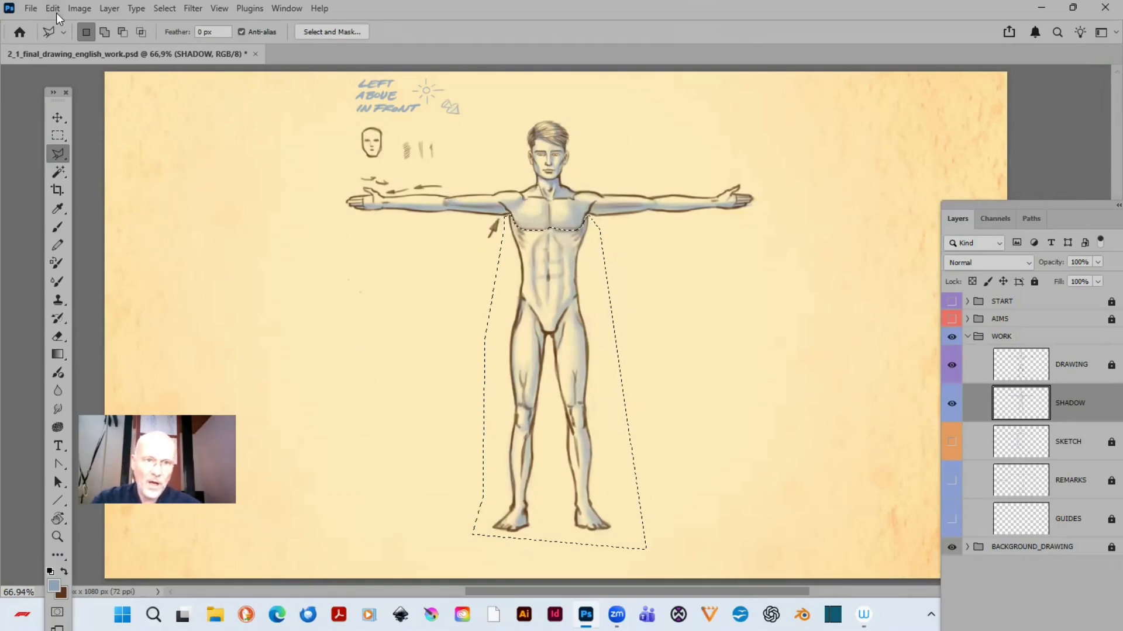
pyautogui.click(166, 8)
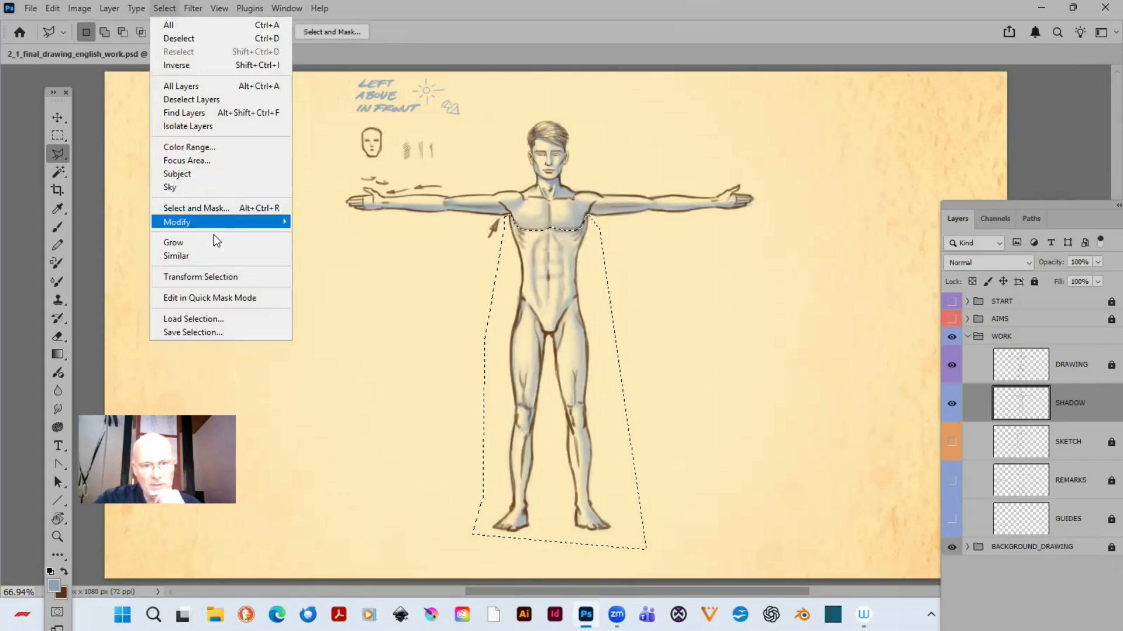
pyautogui.moveTo(227, 223)
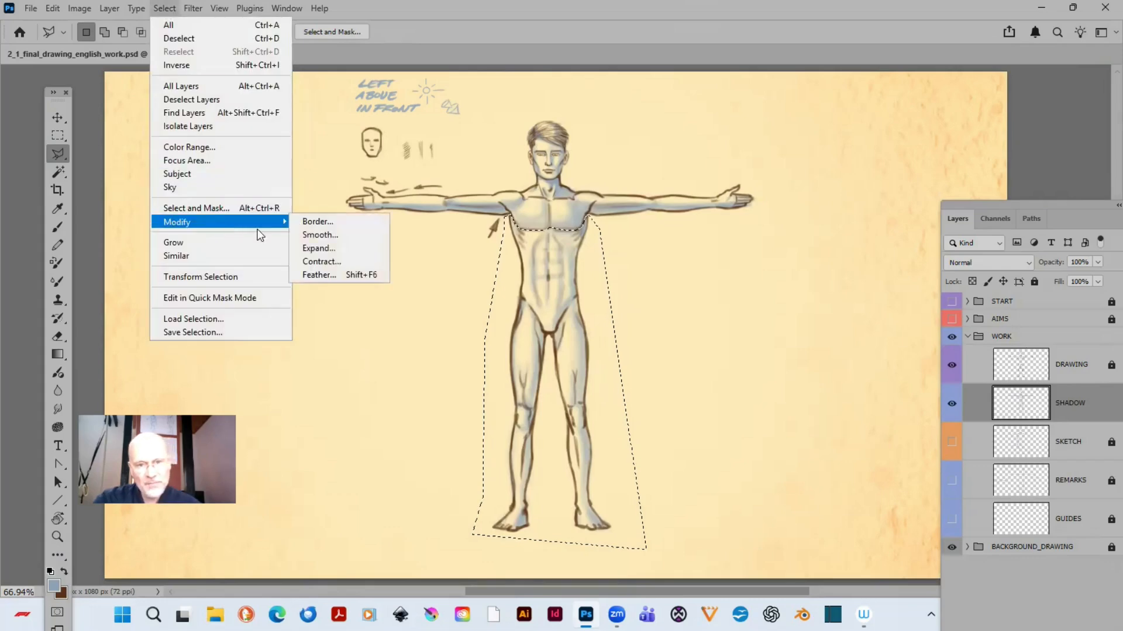
pyautogui.click(337, 275)
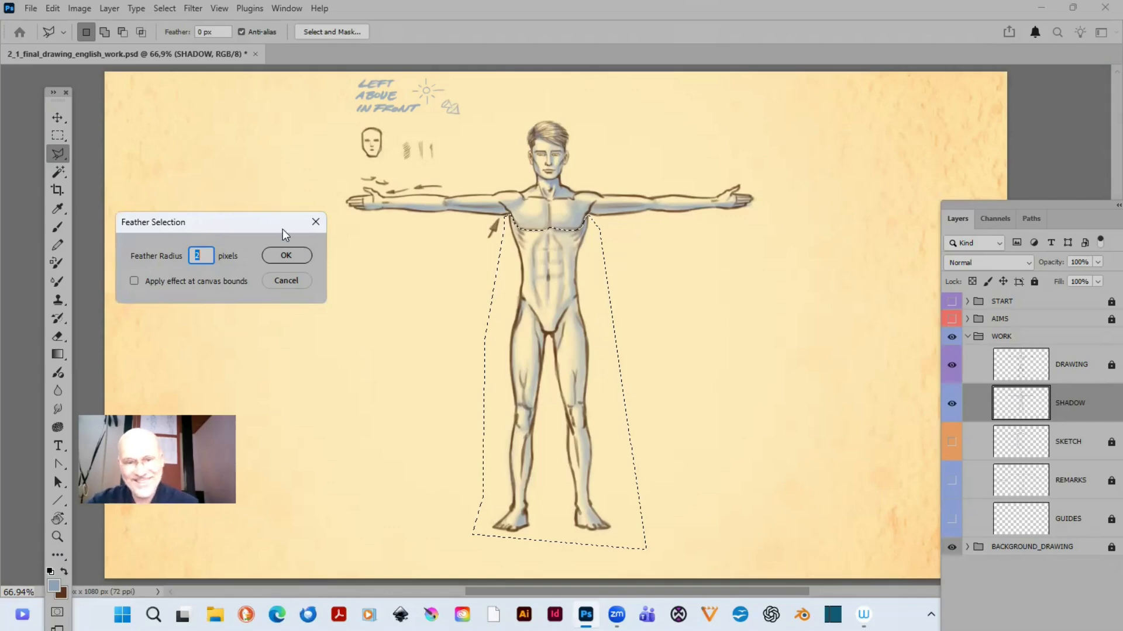
pyautogui.click(286, 255)
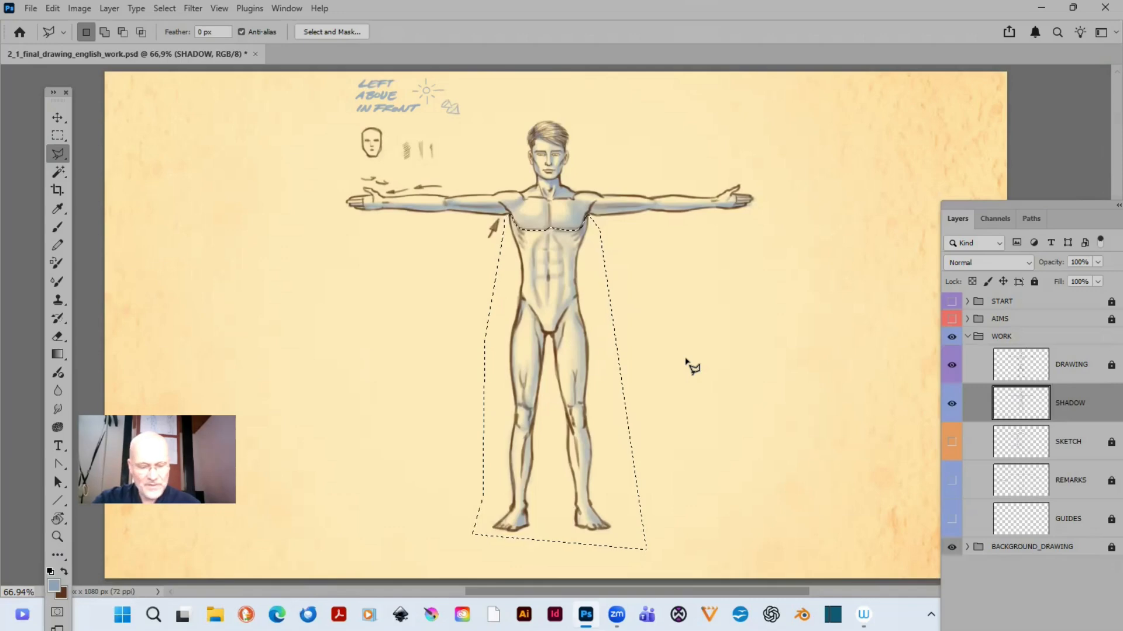
# - Copy the selected torso and leg shading to a new layer and compare the figure with and without it
pyautogui.hotkey('ctrl', 'j')
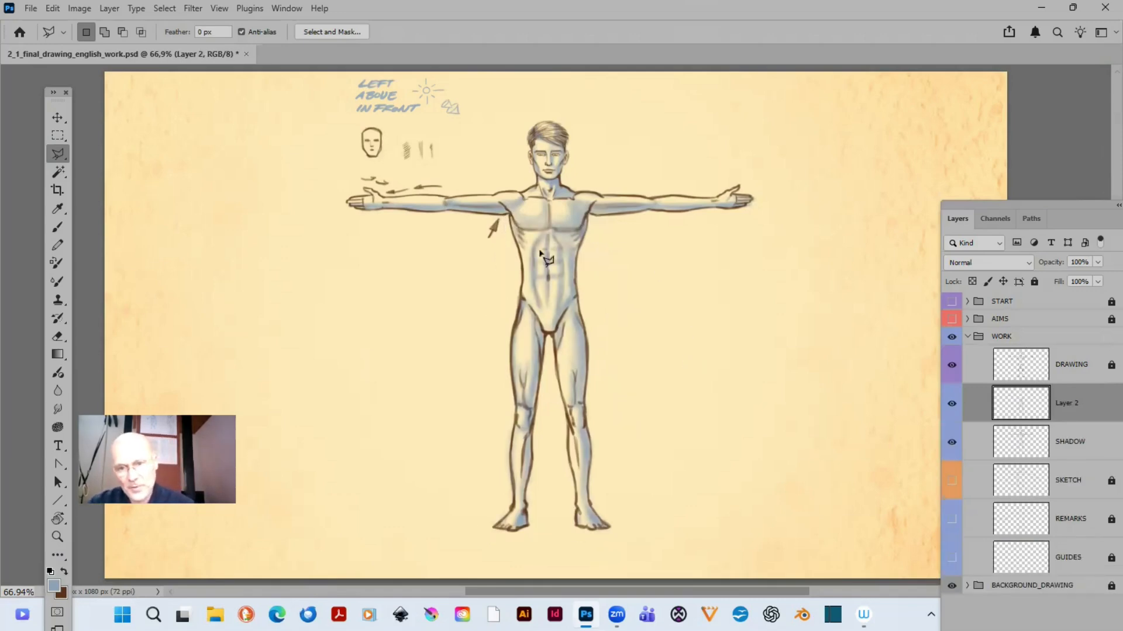
pyautogui.click(949, 405)
pyautogui.click(949, 406)
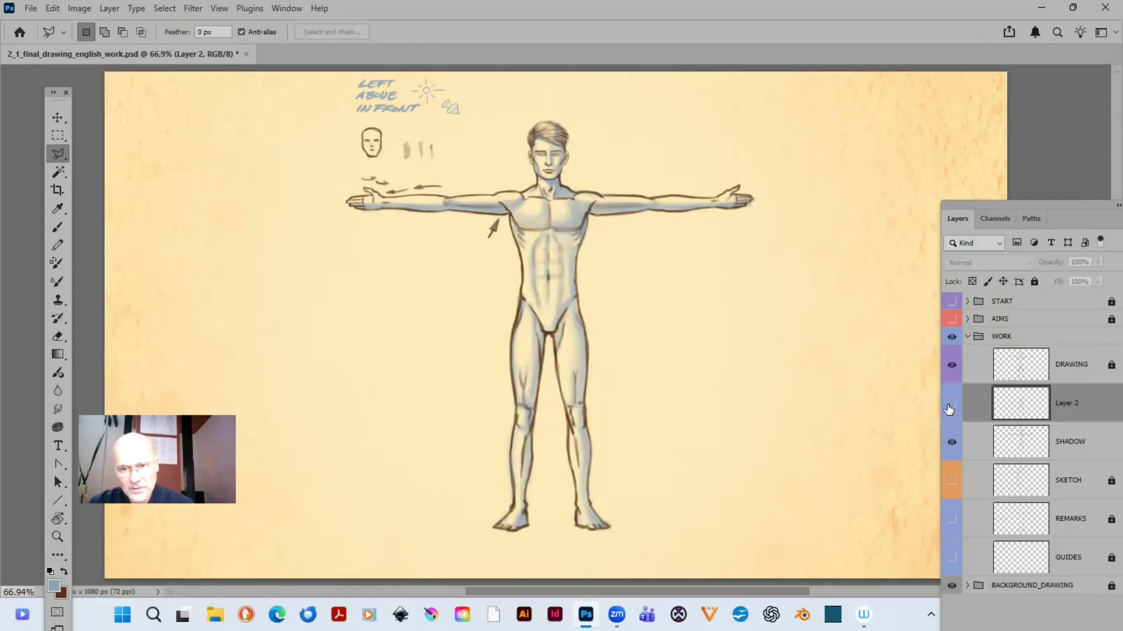
pyautogui.click(949, 405)
pyautogui.click(949, 406)
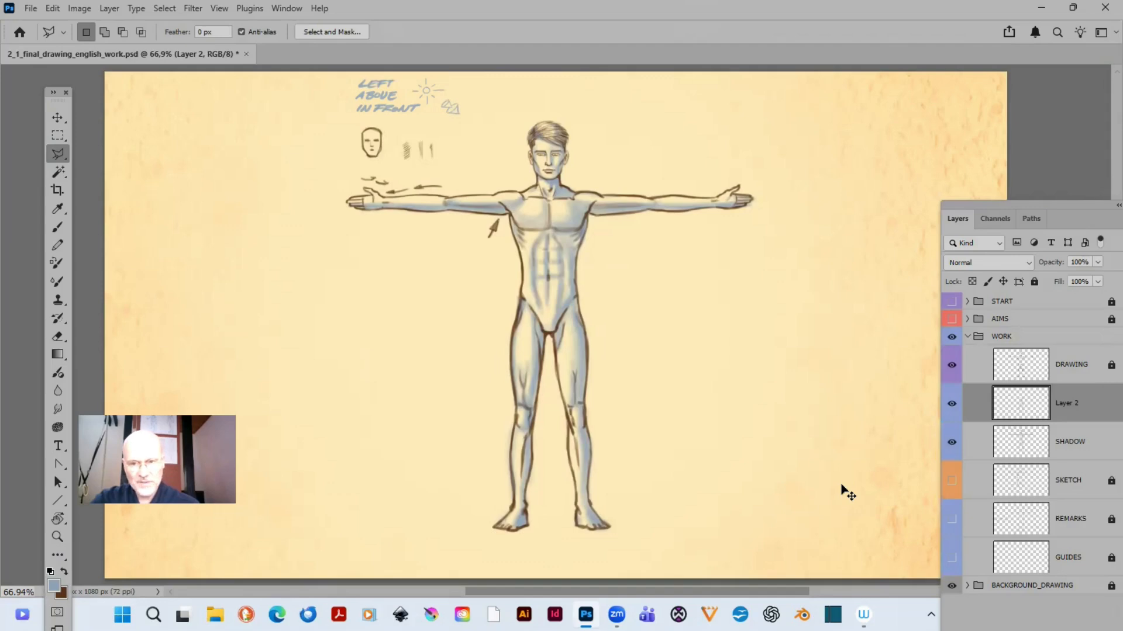
# - Merge the copied torso and leg shading down into the SHADOW layer and save the document
pyautogui.press('Delete')
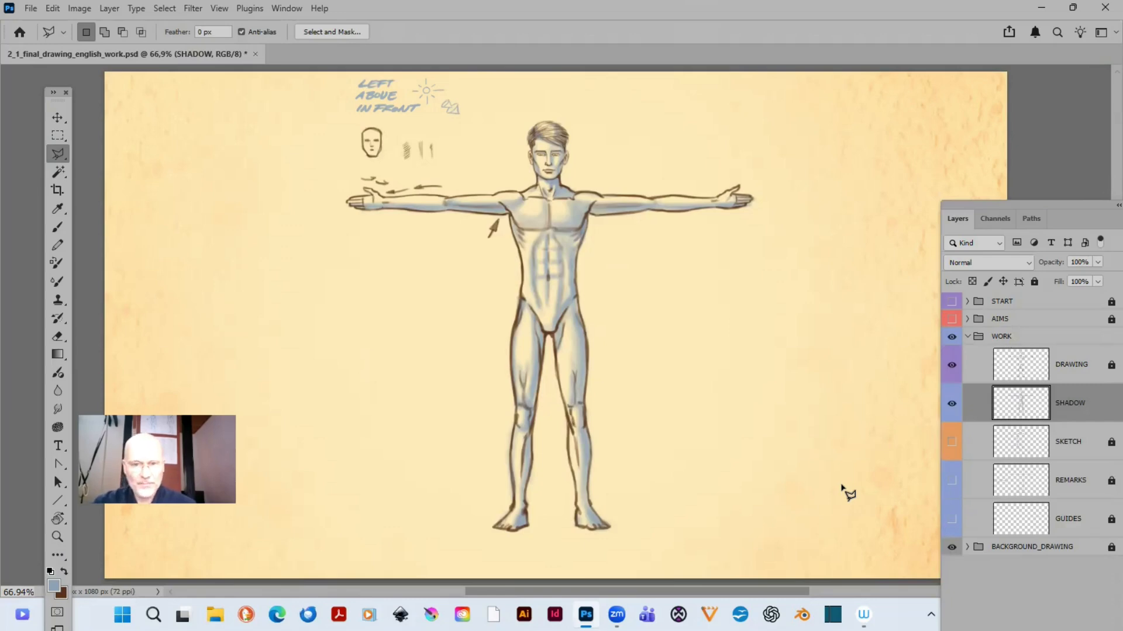
pyautogui.hotkey('ctrl', 's')
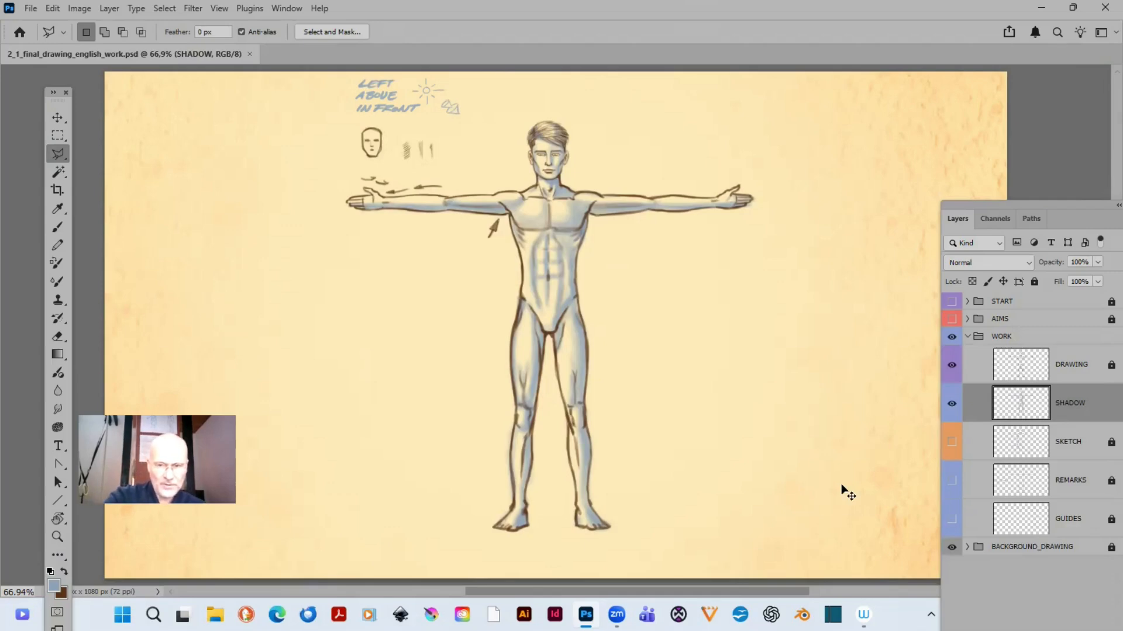
# - Duplicate the SHADOW layer, compare the figure with and without the copy, and hide the original SHADOW layer
pyautogui.hotkey('ctrl', 'j')
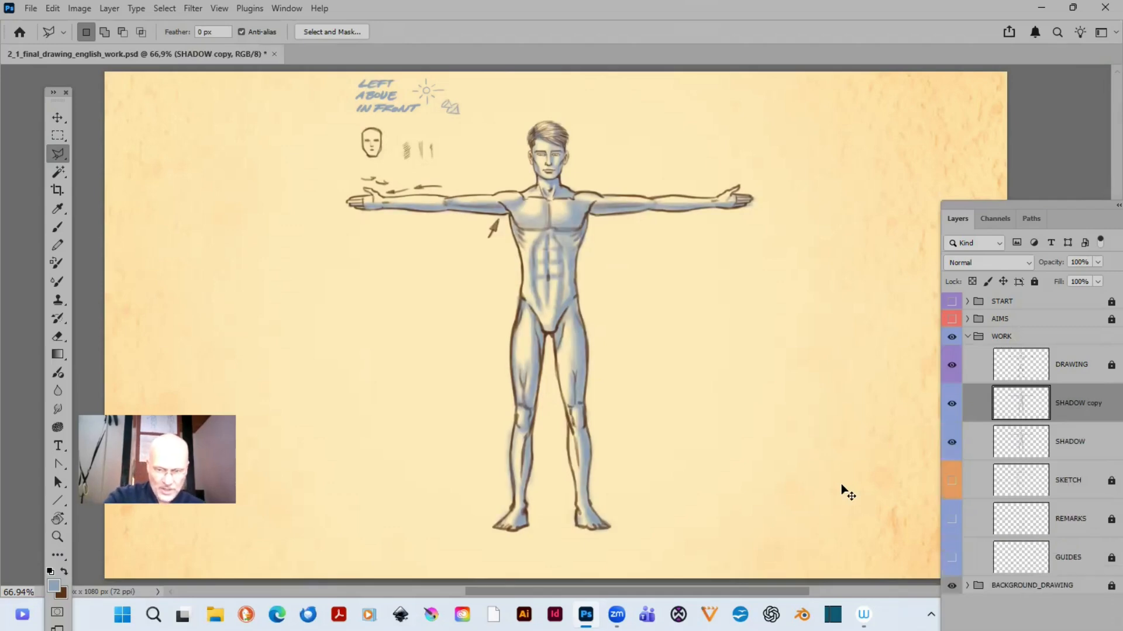
pyautogui.click(951, 403)
pyautogui.click(951, 403)
pyautogui.click(951, 404)
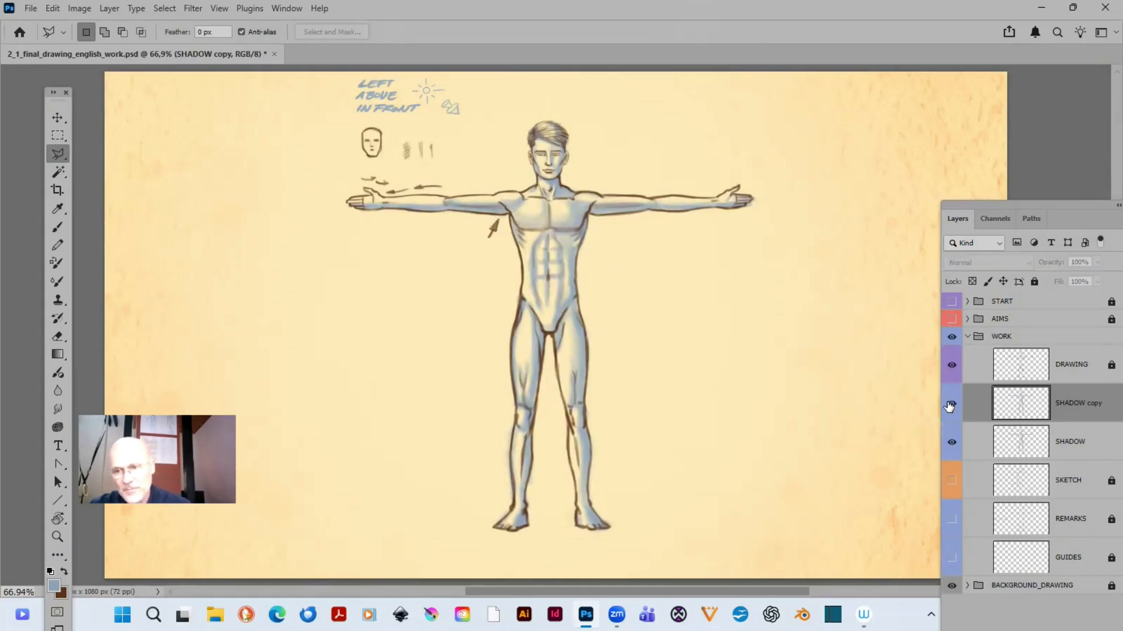
pyautogui.click(951, 403)
pyautogui.click(952, 442)
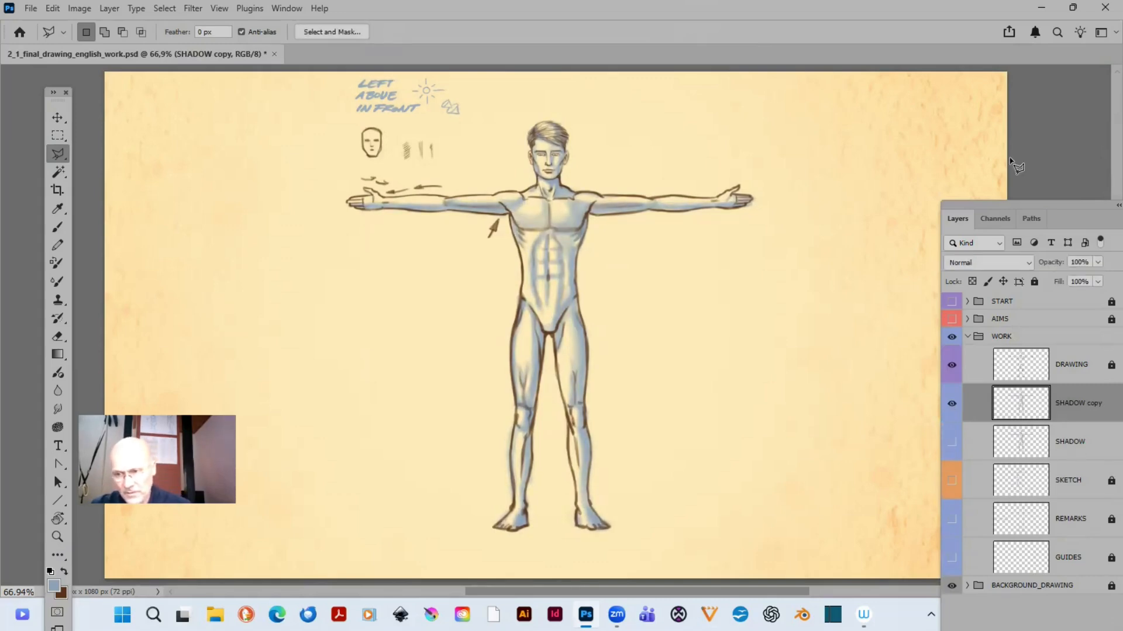
# - Rename the hidden SHADOW layer as SHADOW_BLUE
pyautogui.moveTo(1024, 204); pyautogui.dragTo(877, 130)
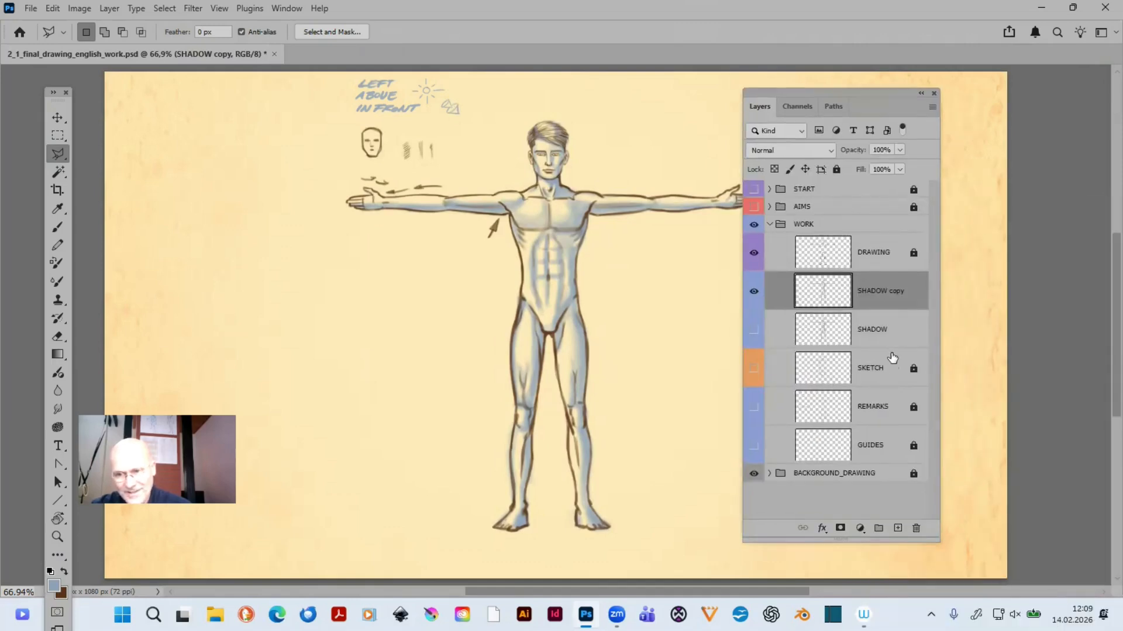
pyautogui.doubleClick(871, 330)
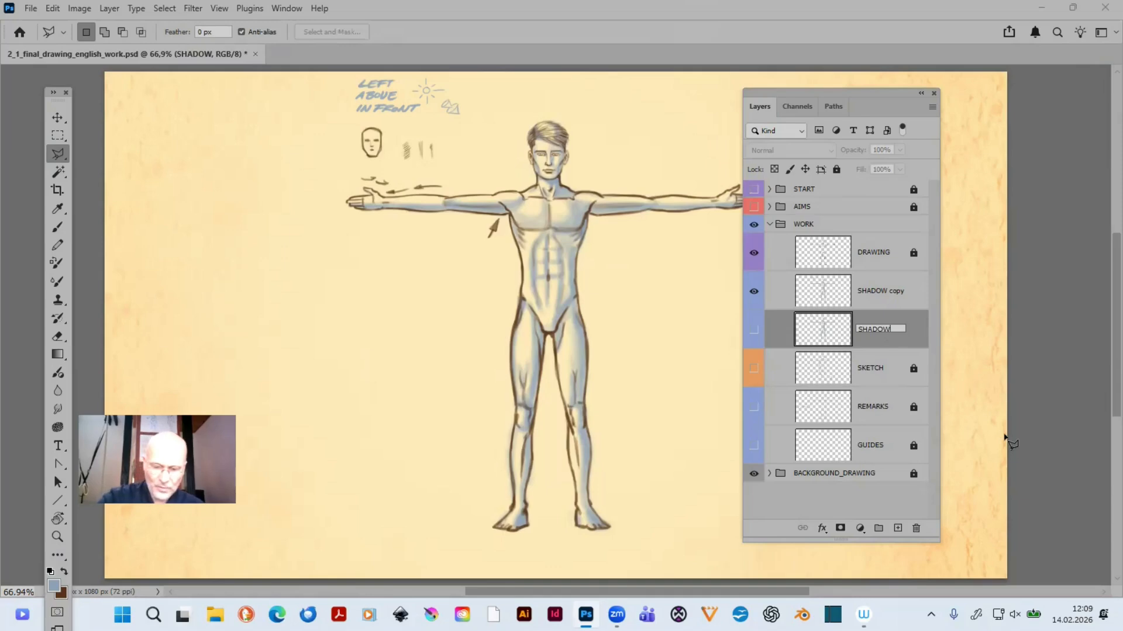
pyautogui.write('BLUE')
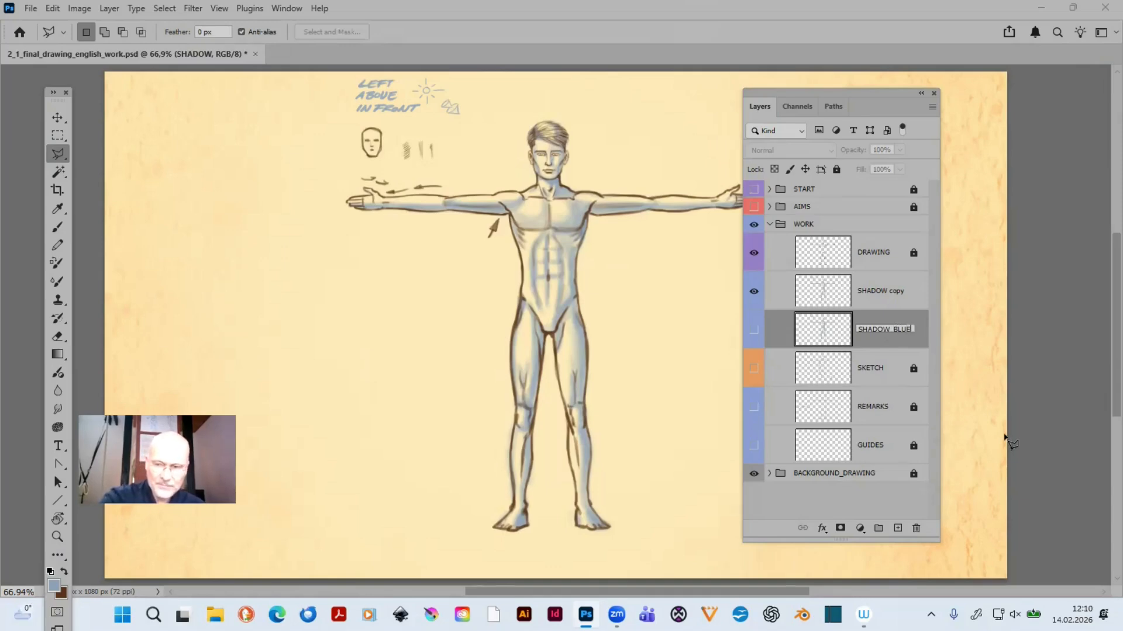
pyautogui.press('Return')
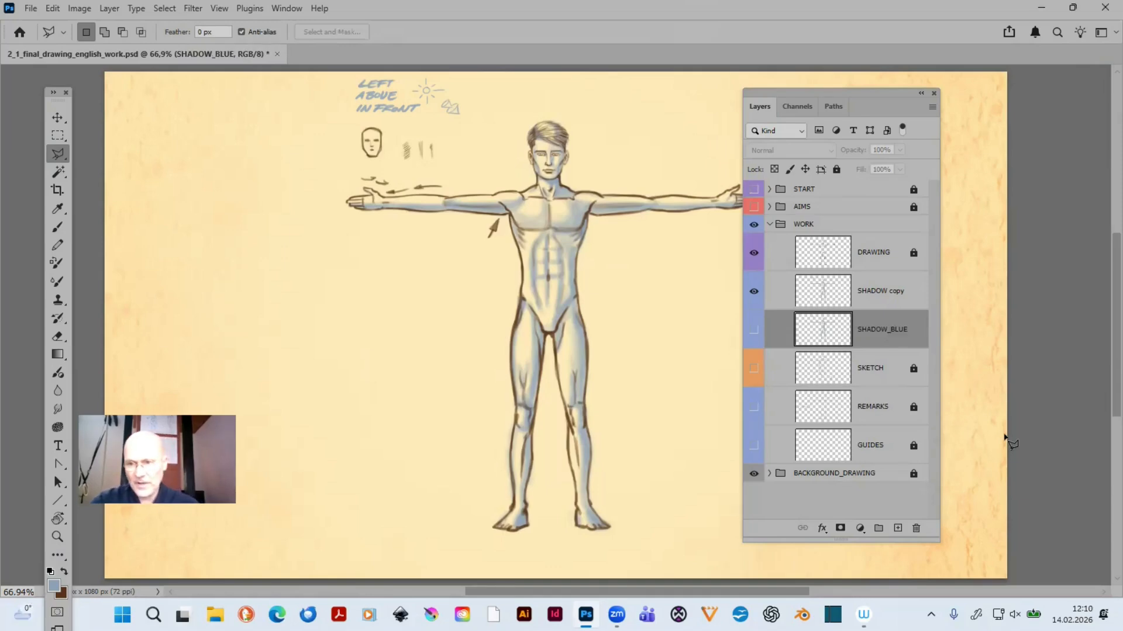
# - Rename the SHADOW copy layer as SHADOW_BROWN
pyautogui.doubleClick(888, 293)
pyautogui.click(911, 290)
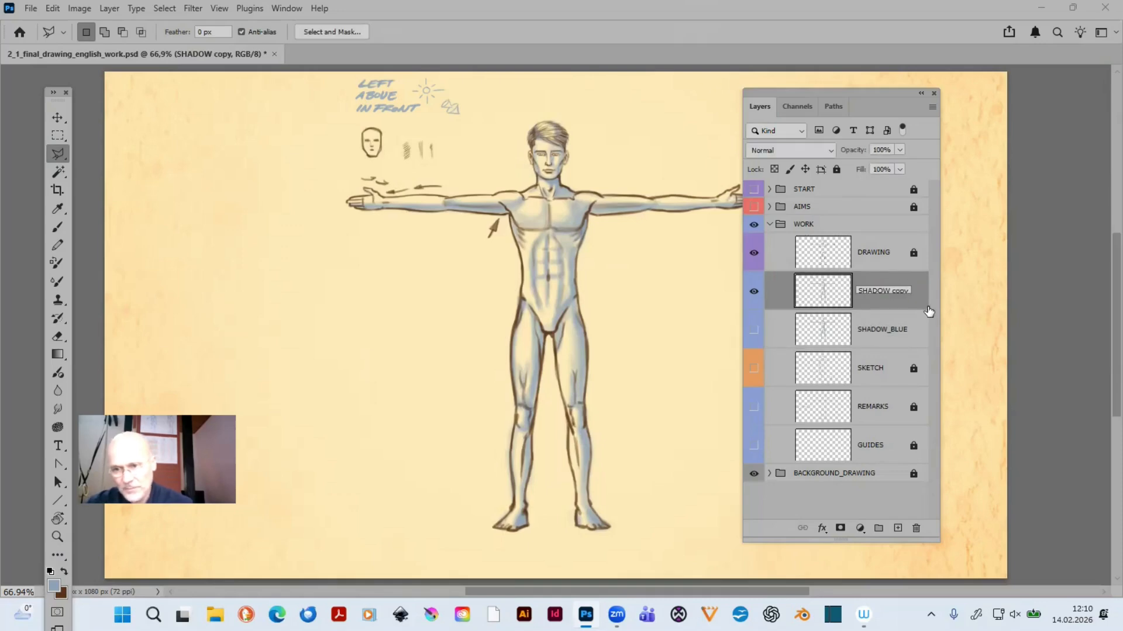
pyautogui.press('BackSpace')
pyautogui.press('BackSpace')
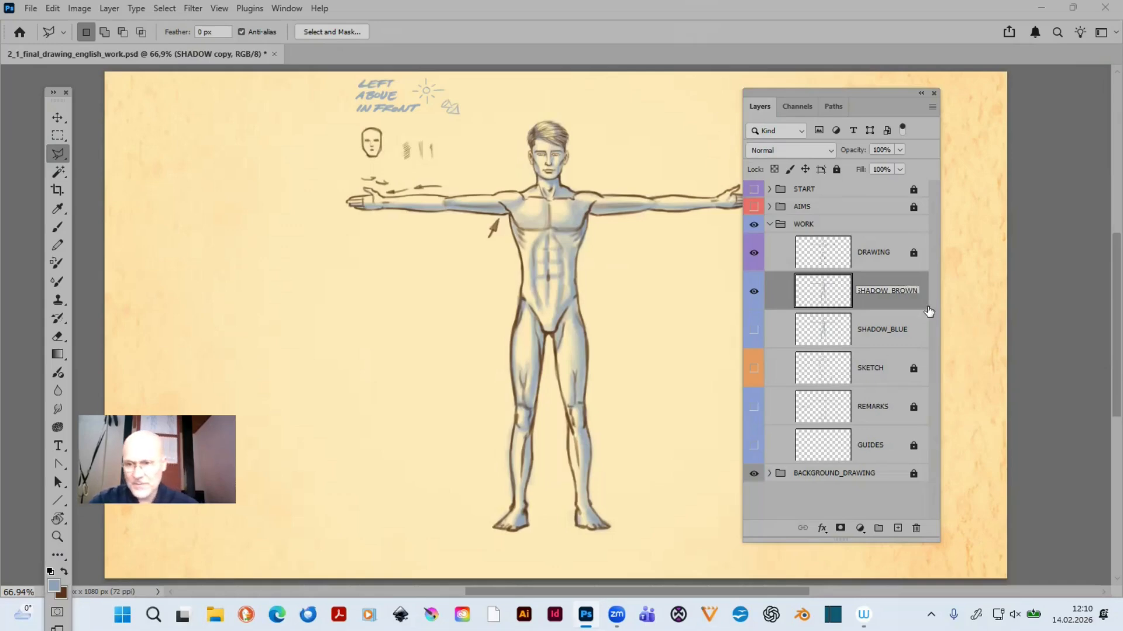
pyautogui.press('Return')
# - Lock the transparent pixels of the SHADOW_BROWN layer
pyautogui.moveTo(832, 91)
pyautogui.mouseDown()
pyautogui.moveTo(933, 107)
pyautogui.moveTo(933, 88)
pyautogui.moveTo(597, 93)
pyautogui.mouseUp()
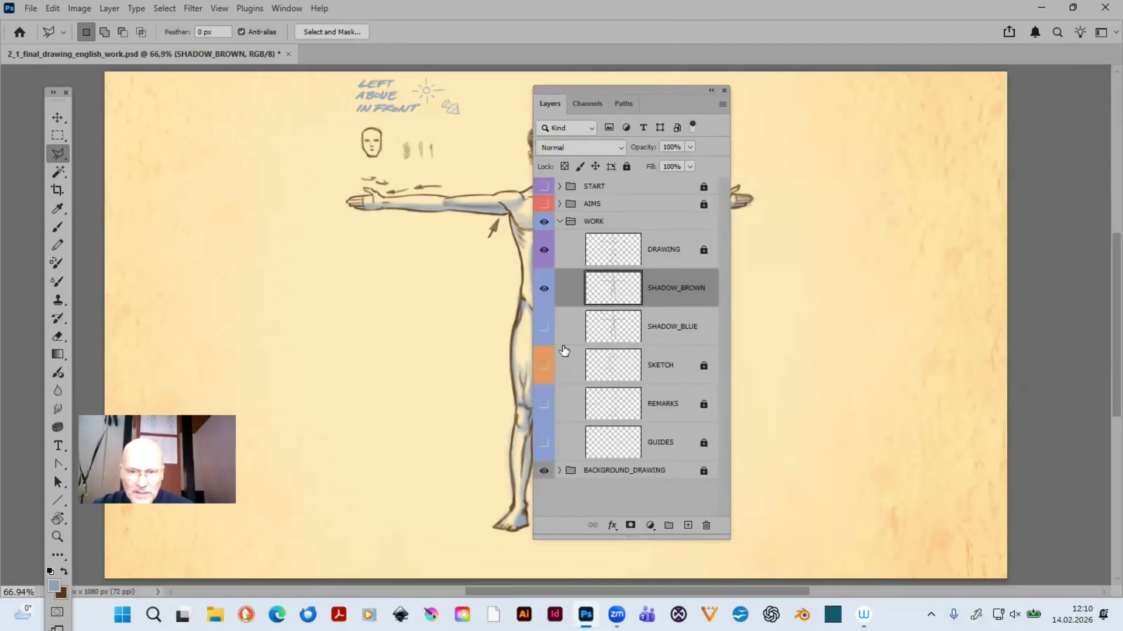
pyautogui.click(565, 167)
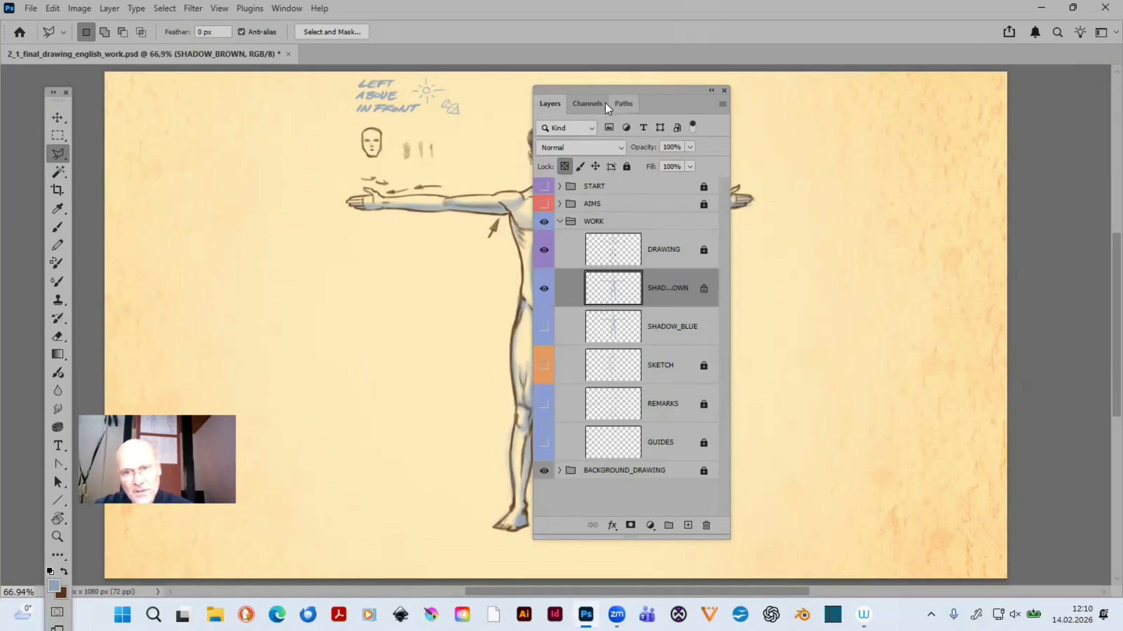
pyautogui.moveTo(575, 91); pyautogui.dragTo(878, 96)
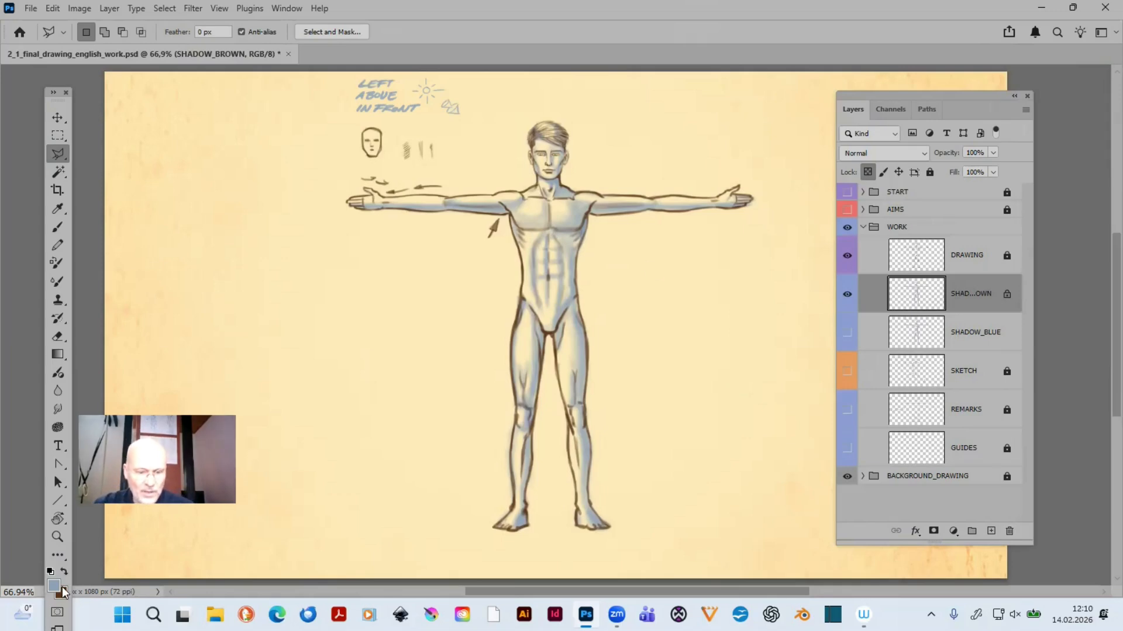
# - Sample the dark brown background colour for the foreground colour and set its black value to 0 %
pyautogui.moveTo(55, 93); pyautogui.dragTo(404, 76)
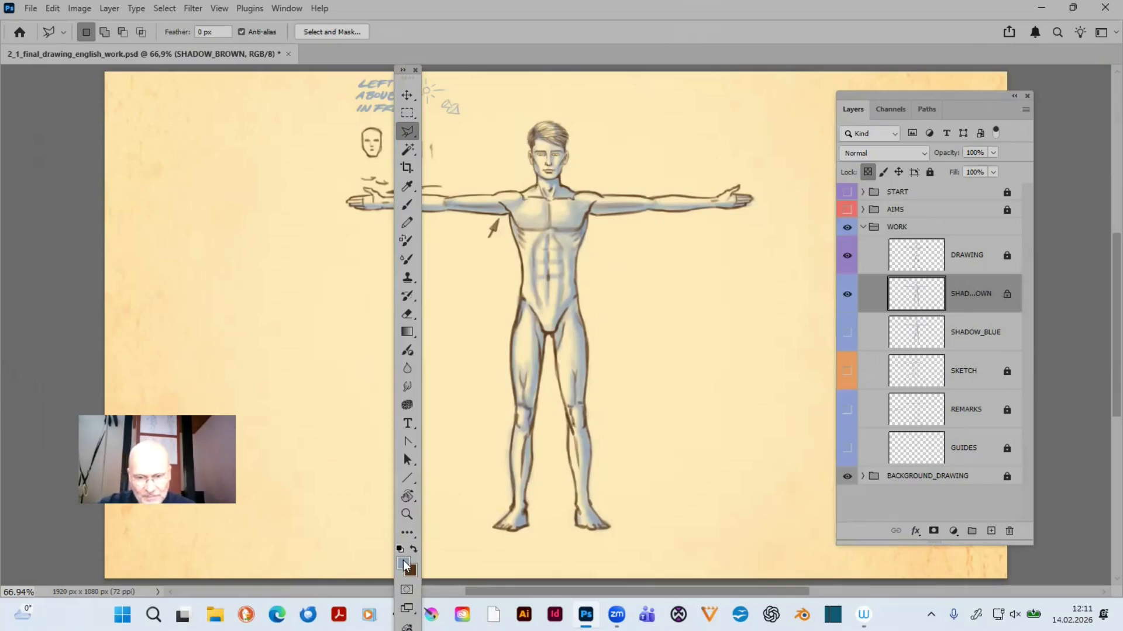
pyautogui.click(404, 564)
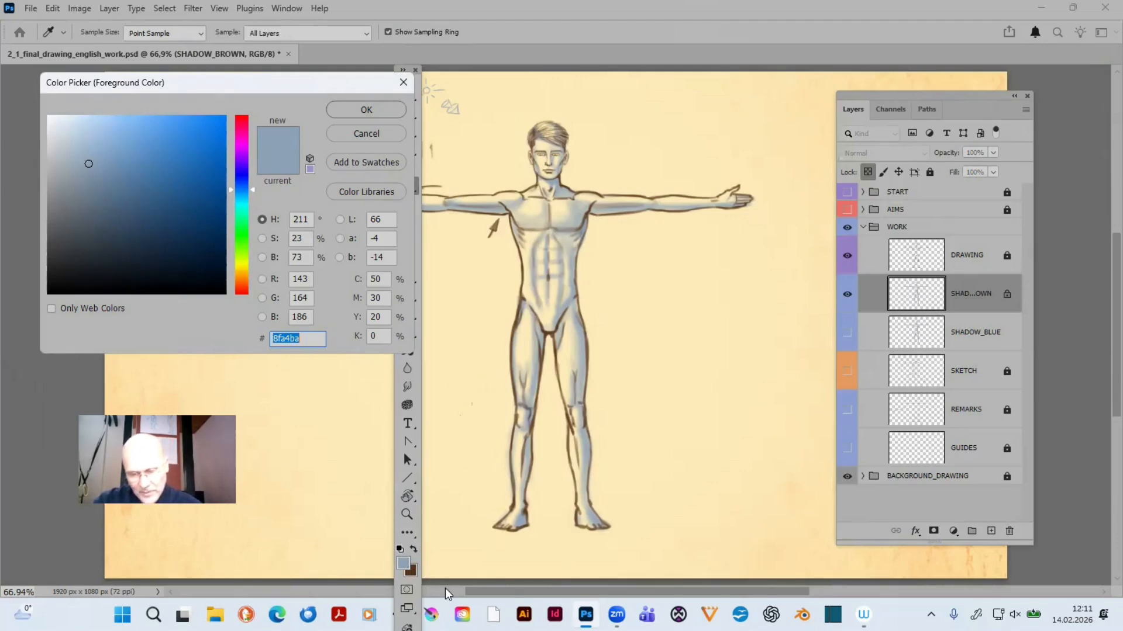
pyautogui.click(415, 570)
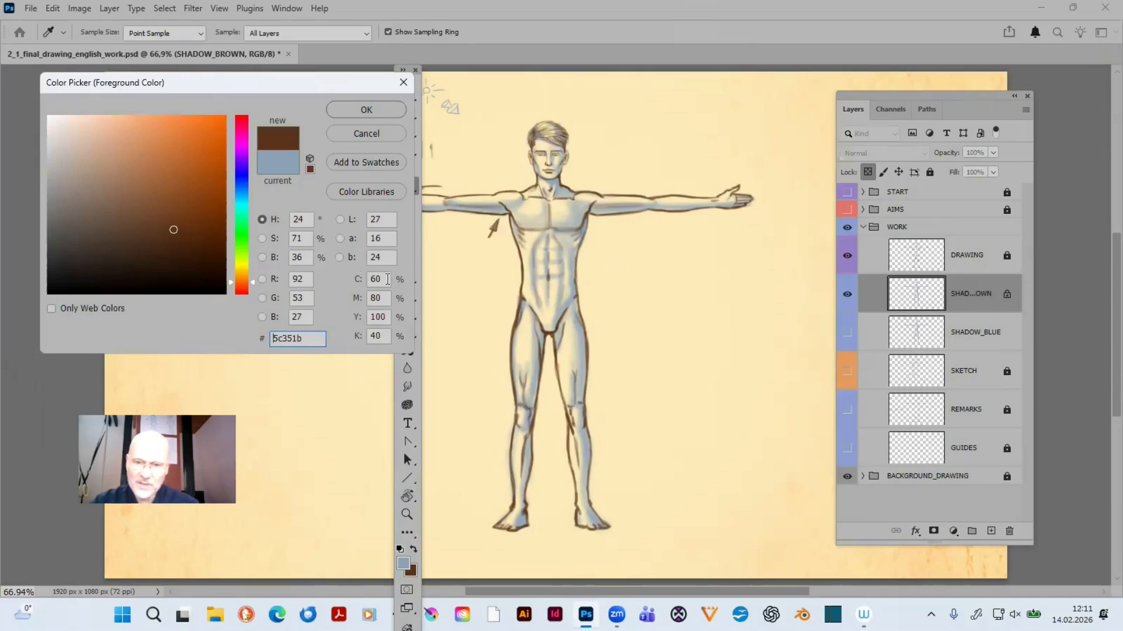
pyautogui.click(377, 336)
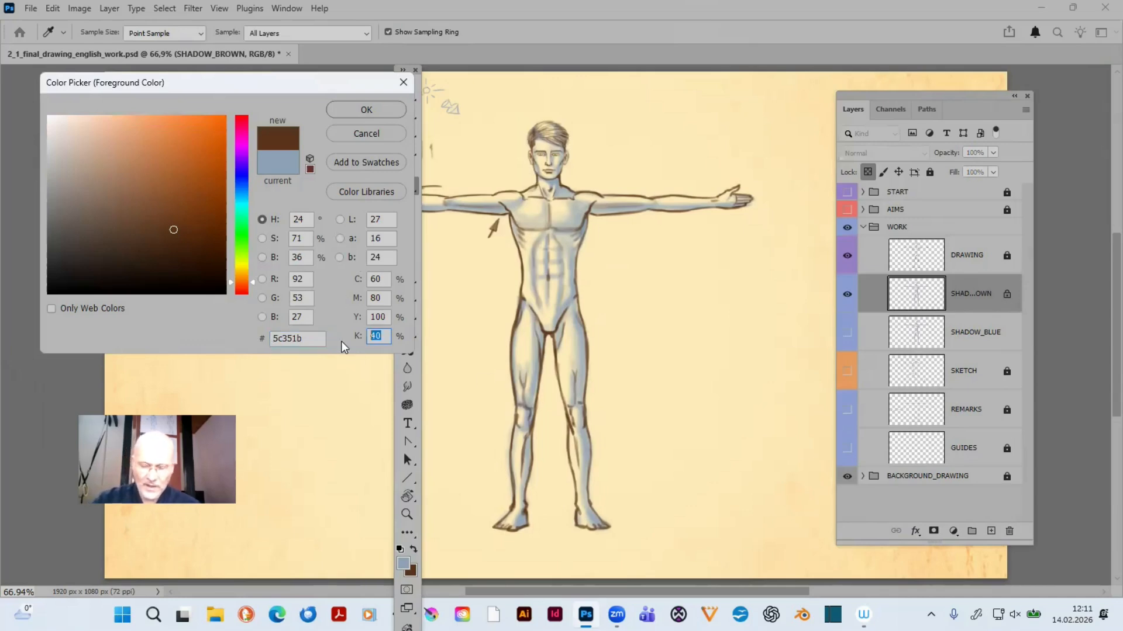
pyautogui.write('0')
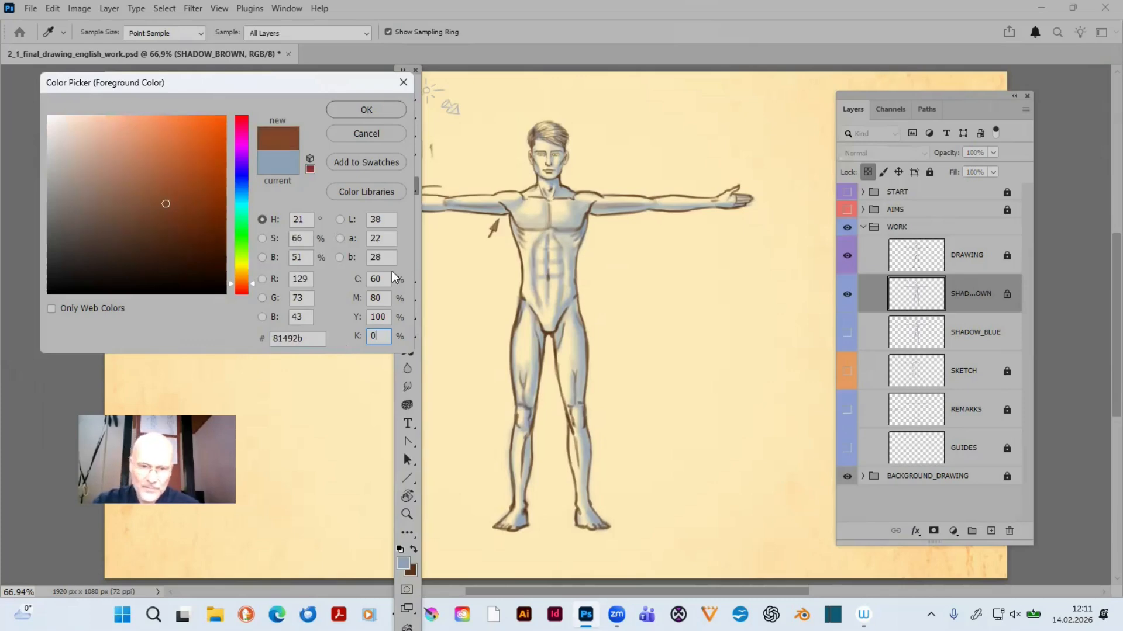
# - Set the foreground colour to cyan 30 %, magenta 50 % and yellow 70 %, and fill the SHADOW_BROWN shading with it
pyautogui.click(382, 281)
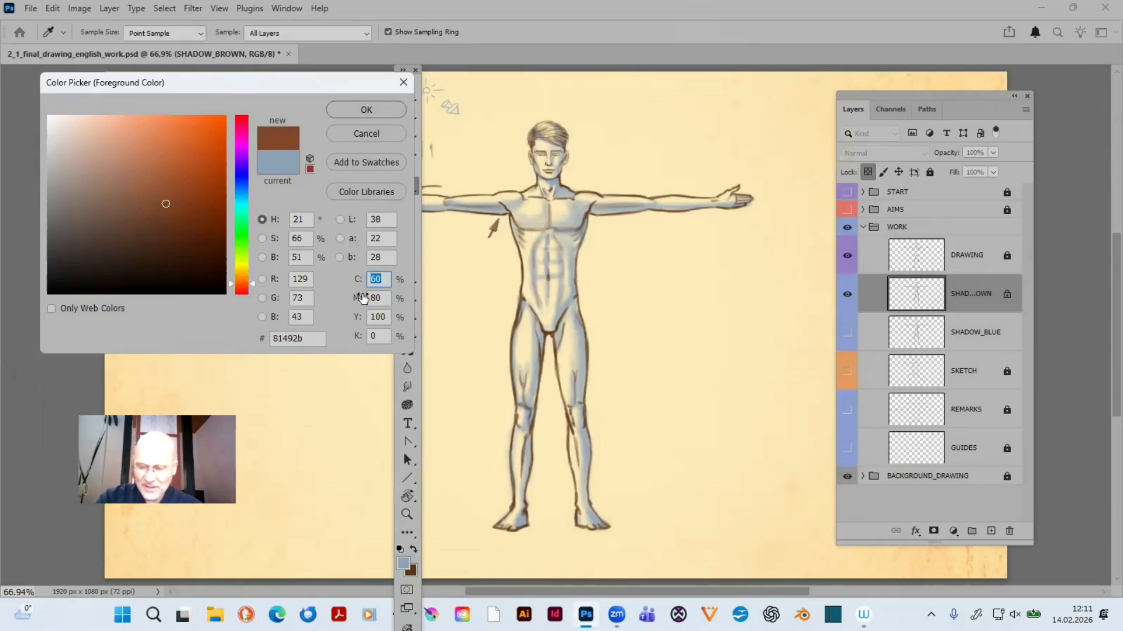
pyautogui.write('30')
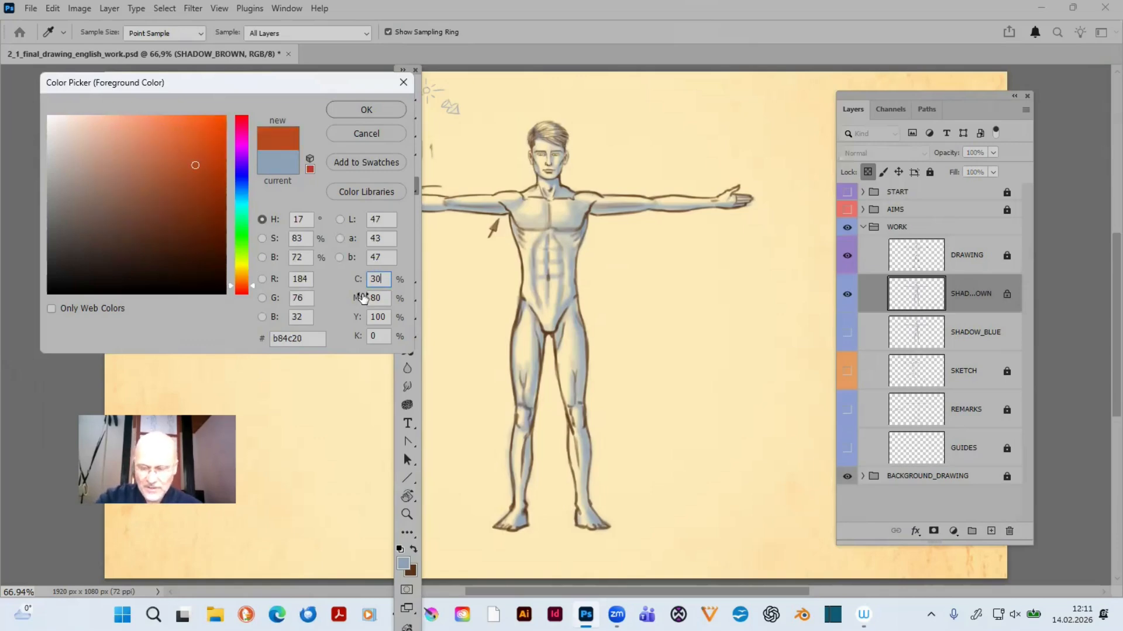
pyautogui.press('Tab')
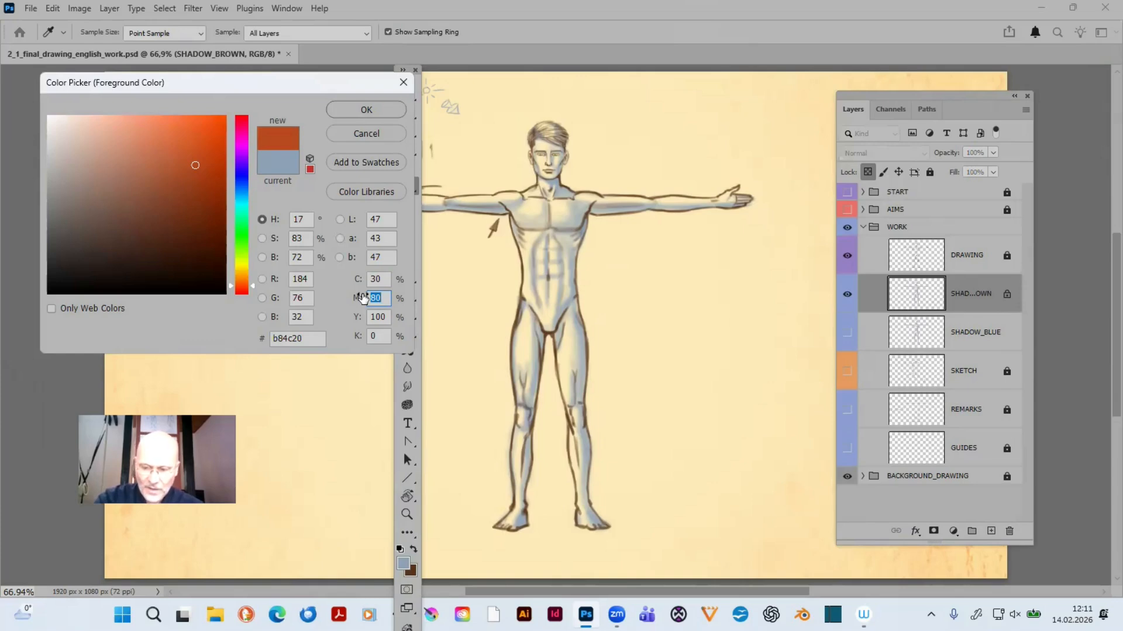
pyautogui.write('50')
pyautogui.press('Tab')
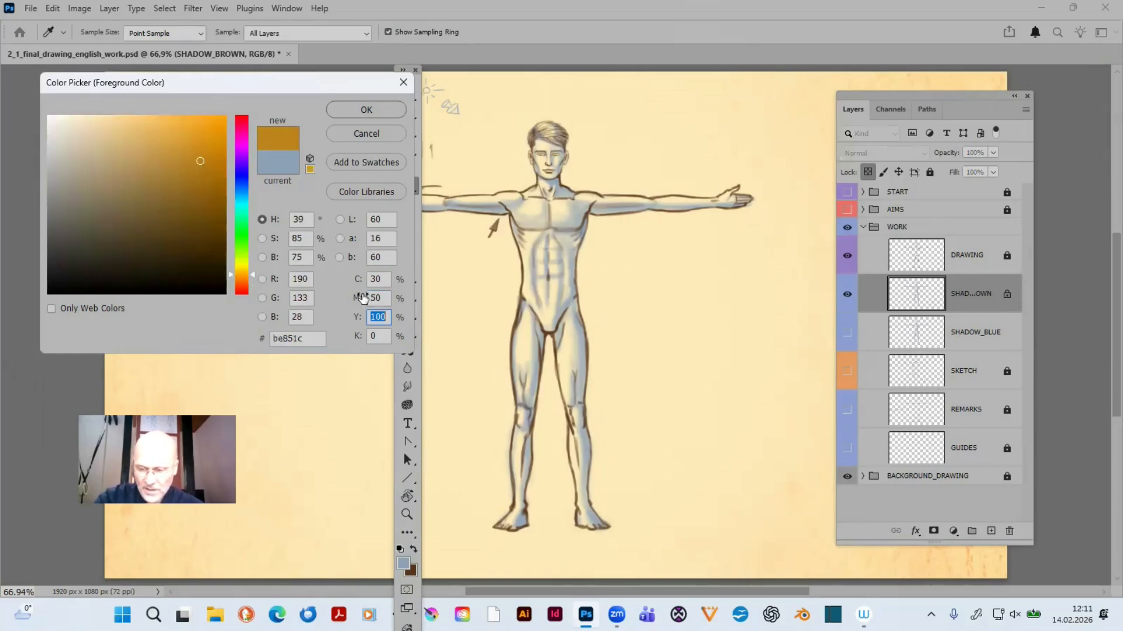
pyautogui.write('70')
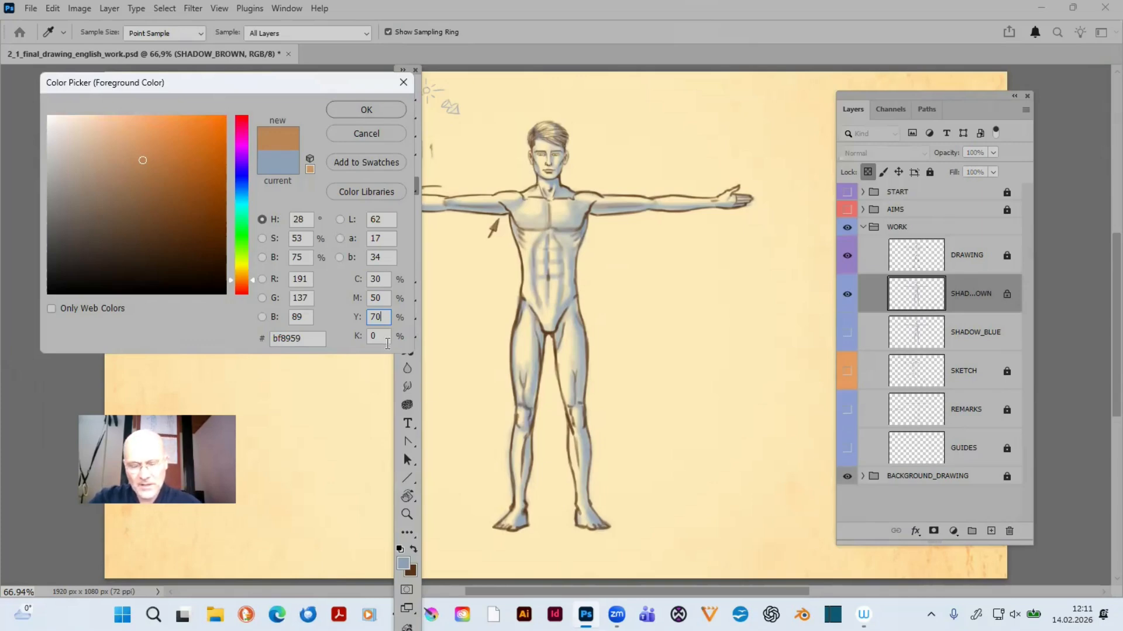
pyautogui.click(365, 115)
pyautogui.press('l')
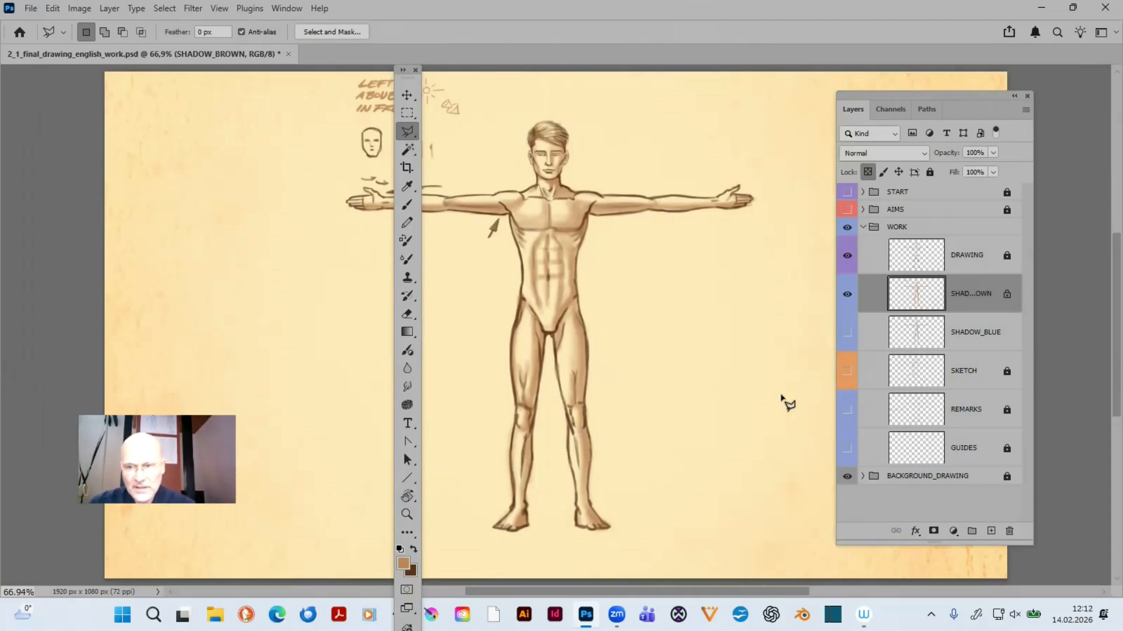
pyautogui.moveTo(413, 76); pyautogui.dragTo(58, 77)
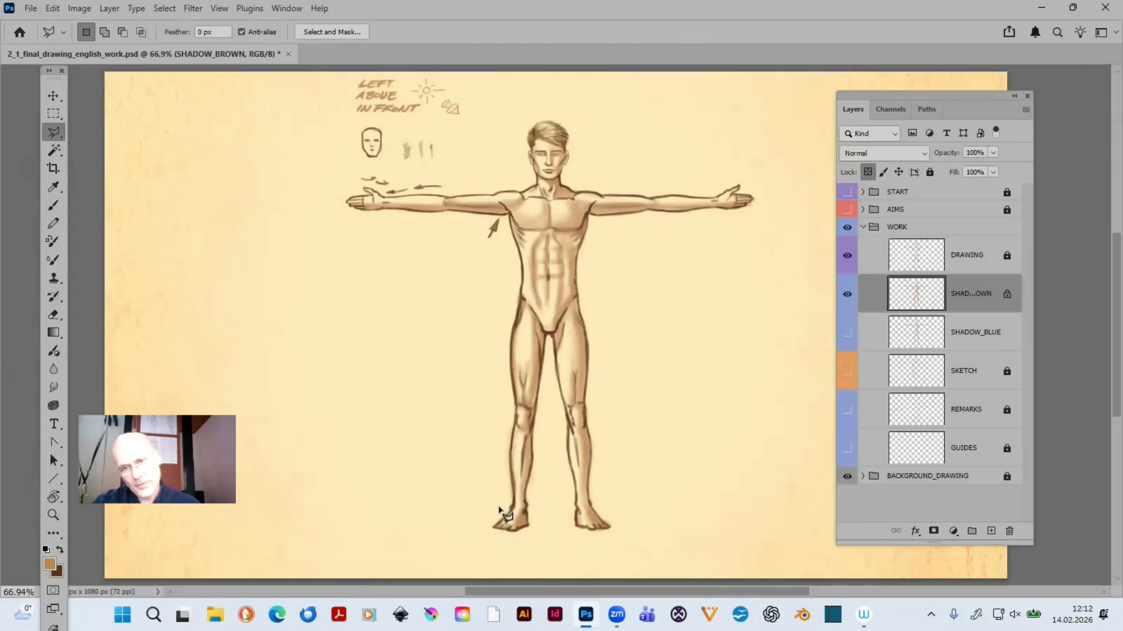
# - Reduce the brush to 9 px for work on the head and unlock the transparent pixels of SHADOW_BROWN
pyautogui.press('z')
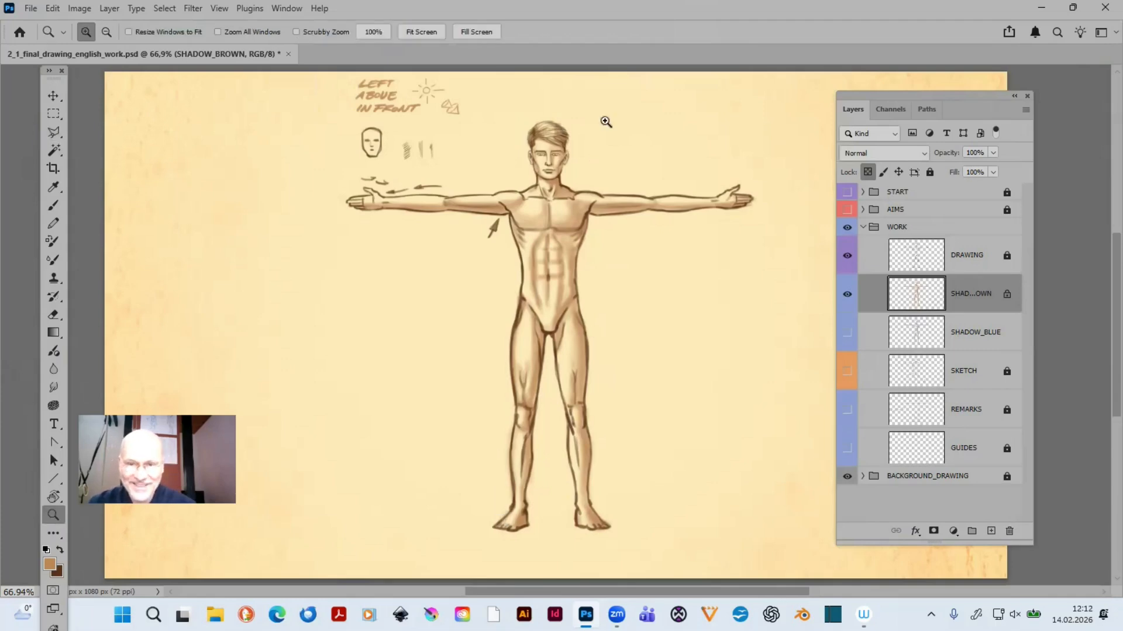
pyautogui.moveTo(522, 115); pyautogui.dragTo(602, 204)
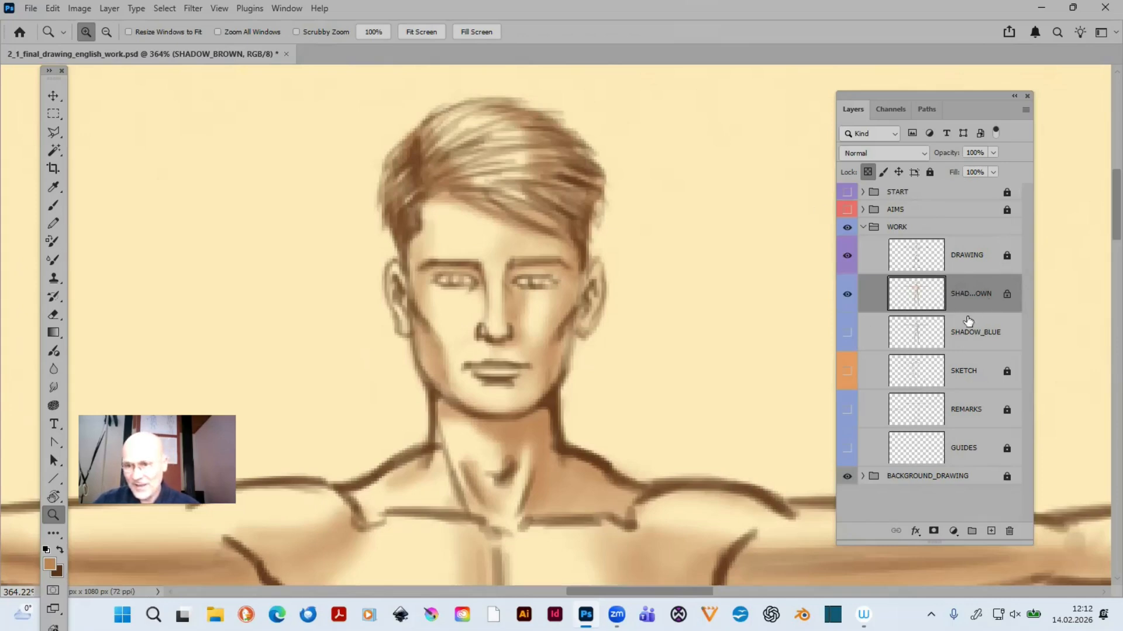
pyautogui.press('b')
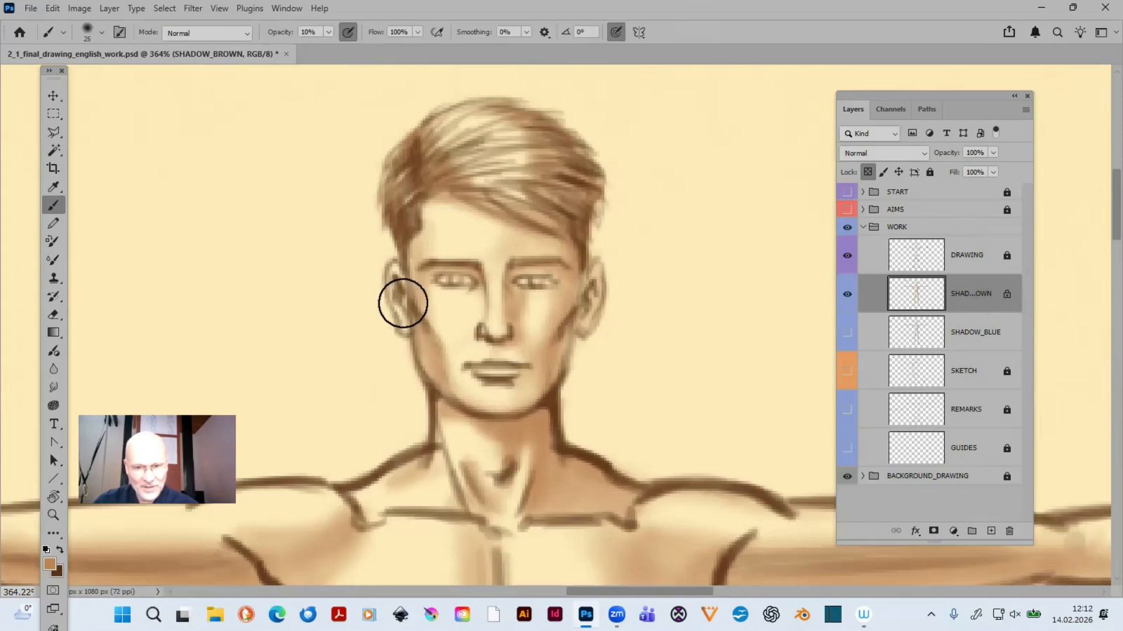
pyautogui.press('[')
pyautogui.press('[')
pyautogui.press('[')
pyautogui.press('[')
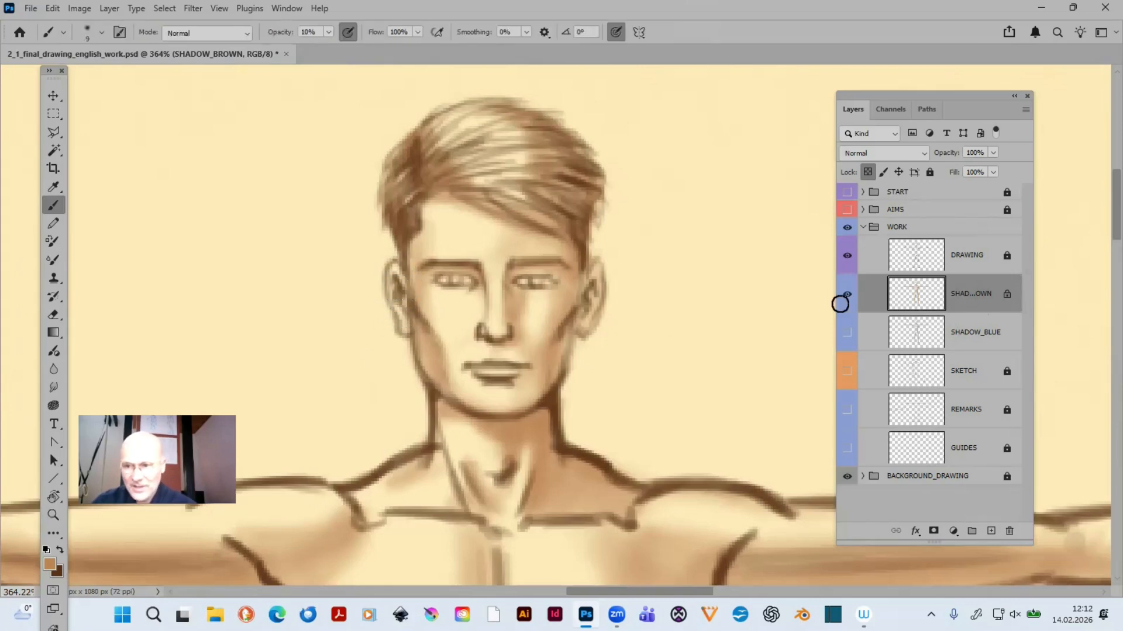
pyautogui.click(867, 172)
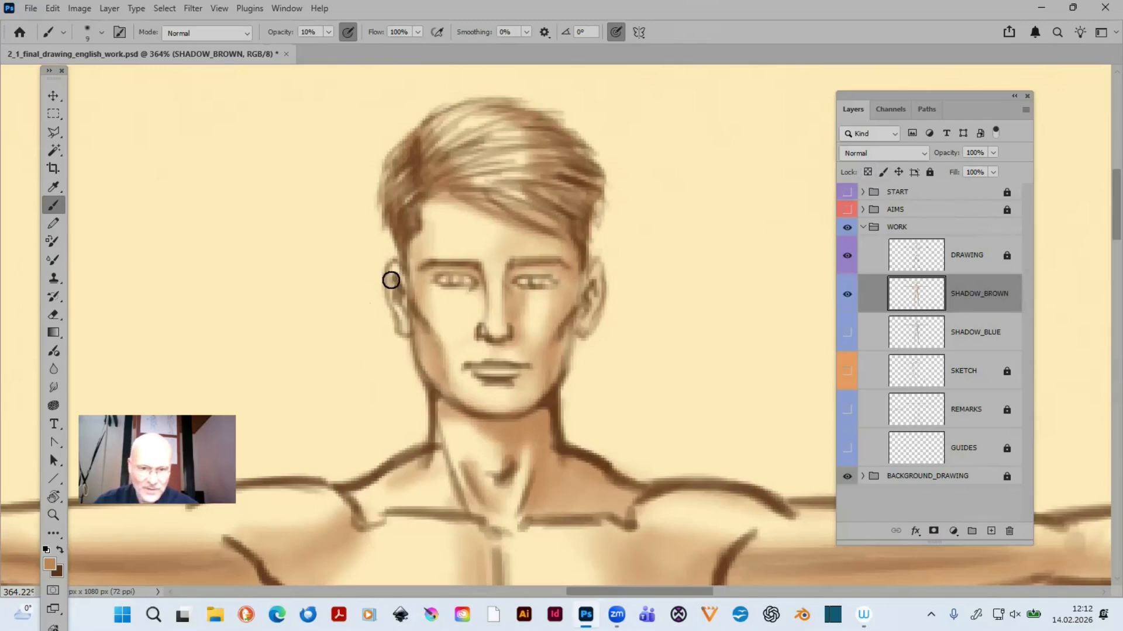
# - Shade the inside of both ears in light brown with the brush at 20 % opacity
pyautogui.press('2')
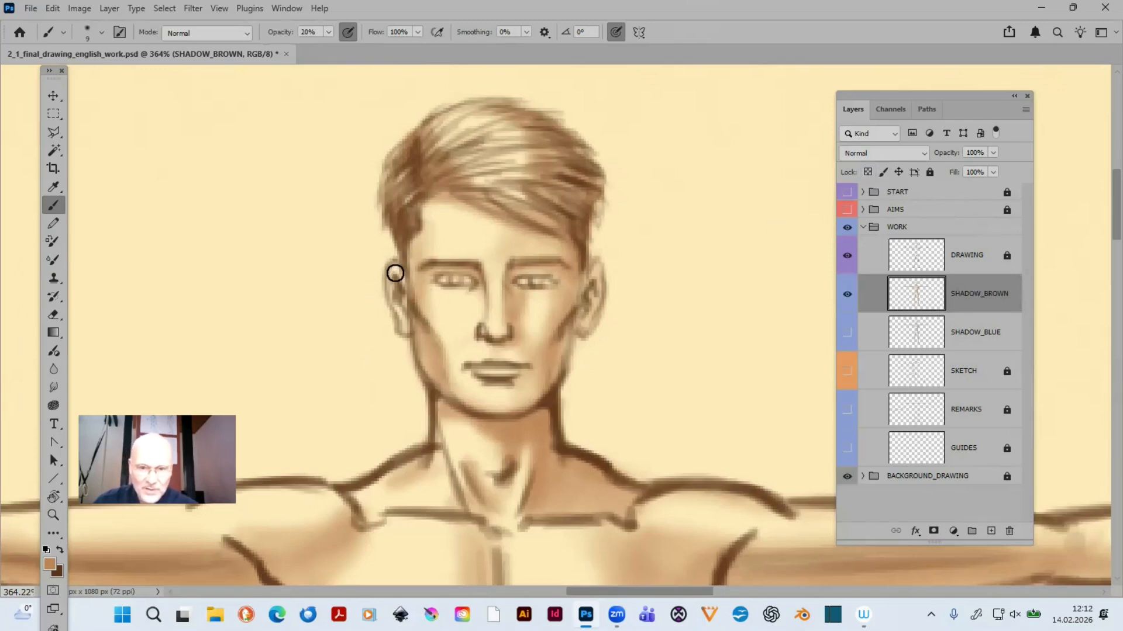
pyautogui.moveTo(395, 271); pyautogui.dragTo(403, 320)
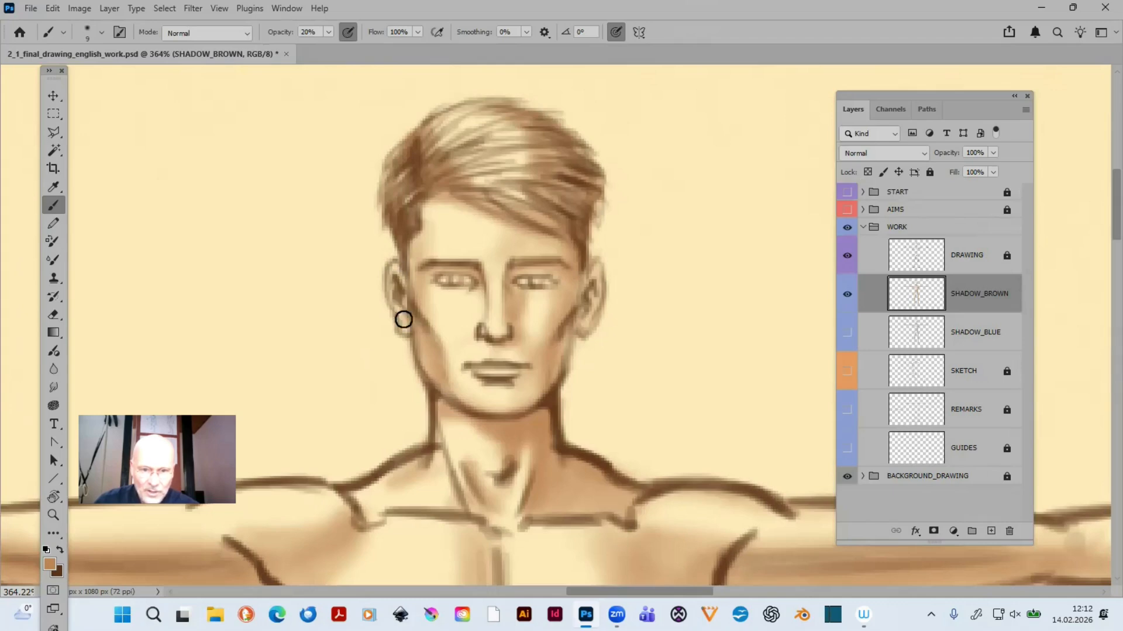
pyautogui.moveTo(395, 275); pyautogui.dragTo(403, 324)
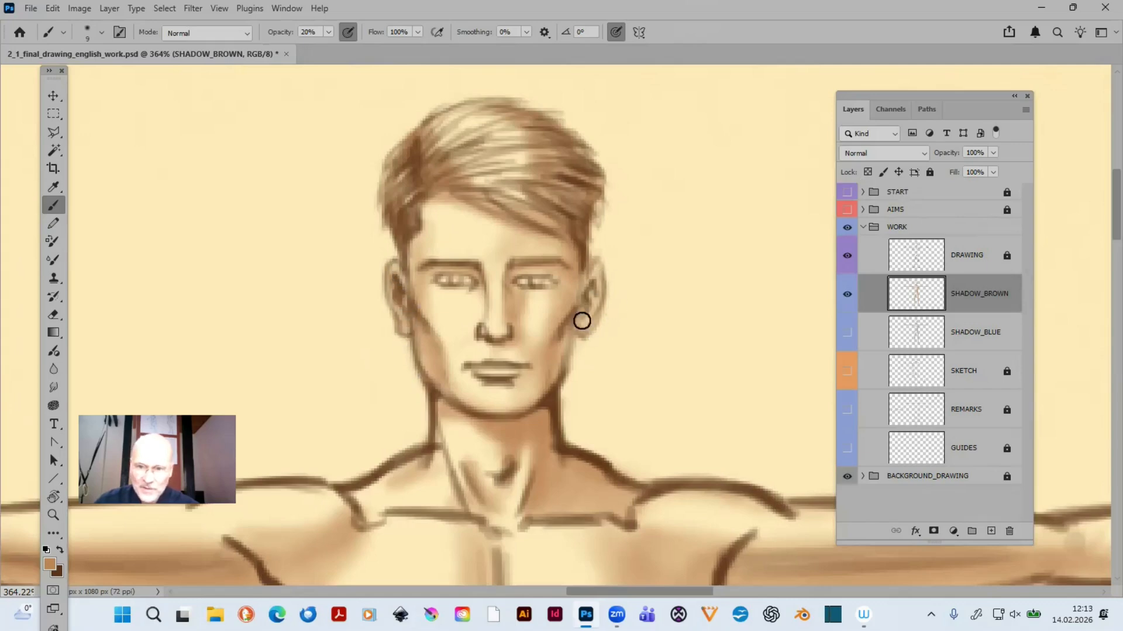
pyautogui.moveTo(595, 284); pyautogui.dragTo(586, 317)
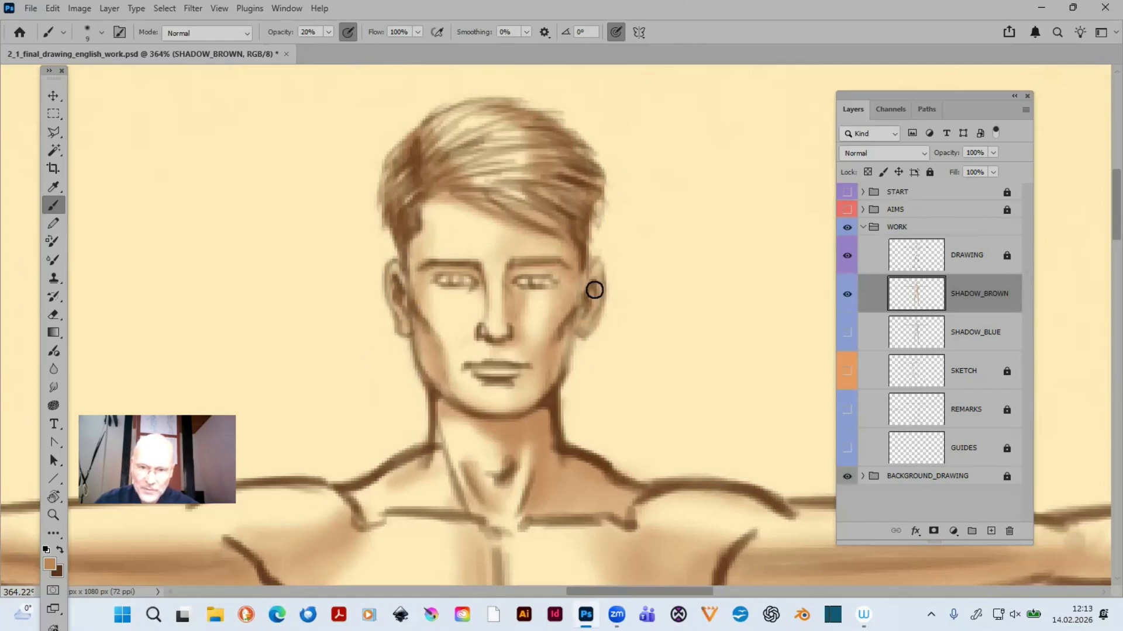
pyautogui.press('[')
pyautogui.press('[')
pyautogui.press('[')
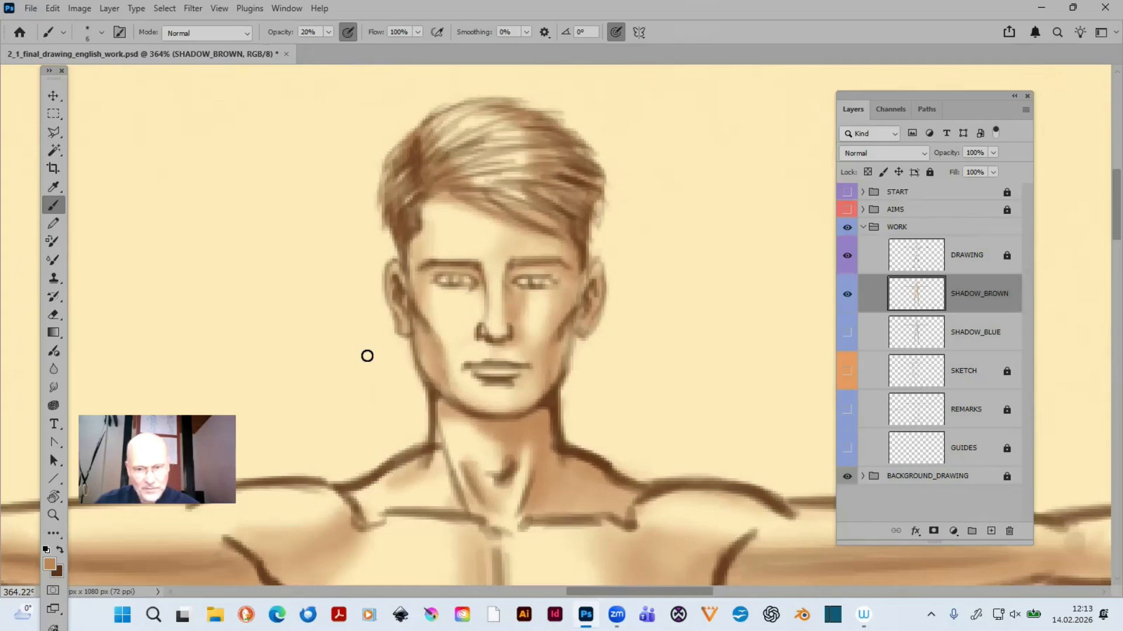
# - Examine the whole brown-shaded figure in full-screen view without the interface
pyautogui.hotkey('ctrl', '-')
pyautogui.hotkey('ctrl', '-')
pyautogui.hotkey('ctrl', '-')
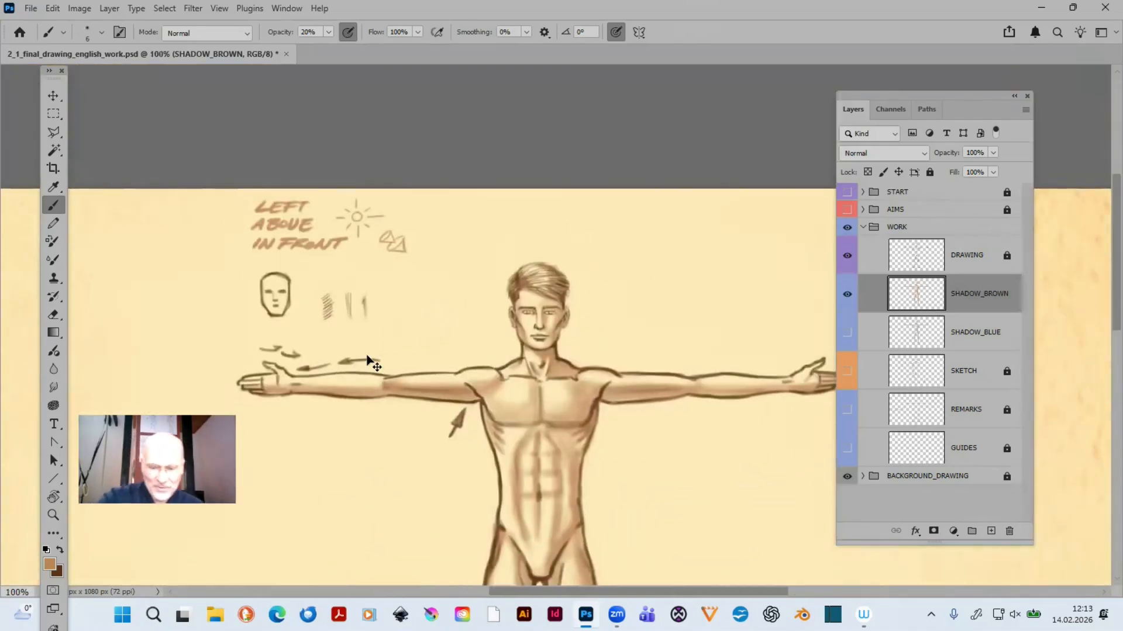
pyautogui.hotkey('ctrl', '0')
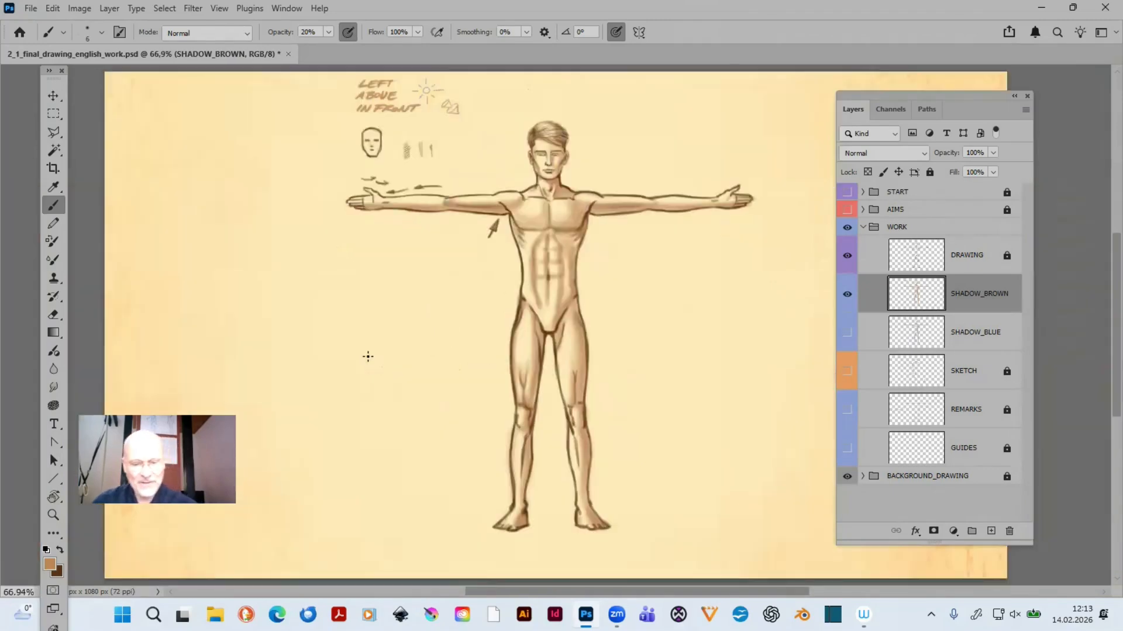
pyautogui.press('f')
pyautogui.press('f')
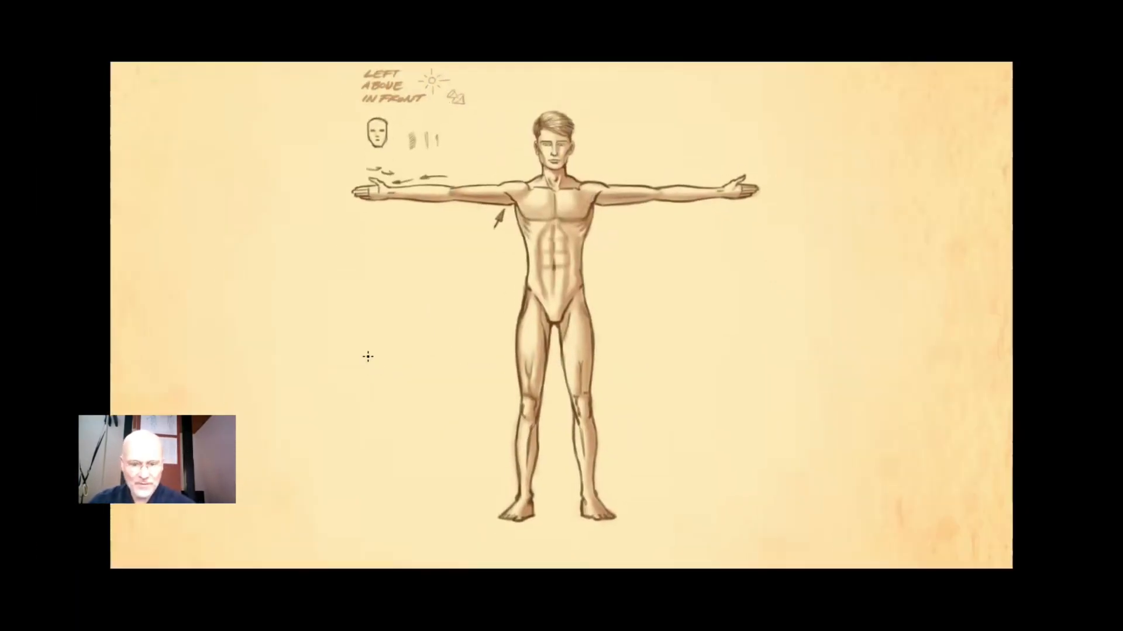
pyautogui.hotkey('ctrl', '0')
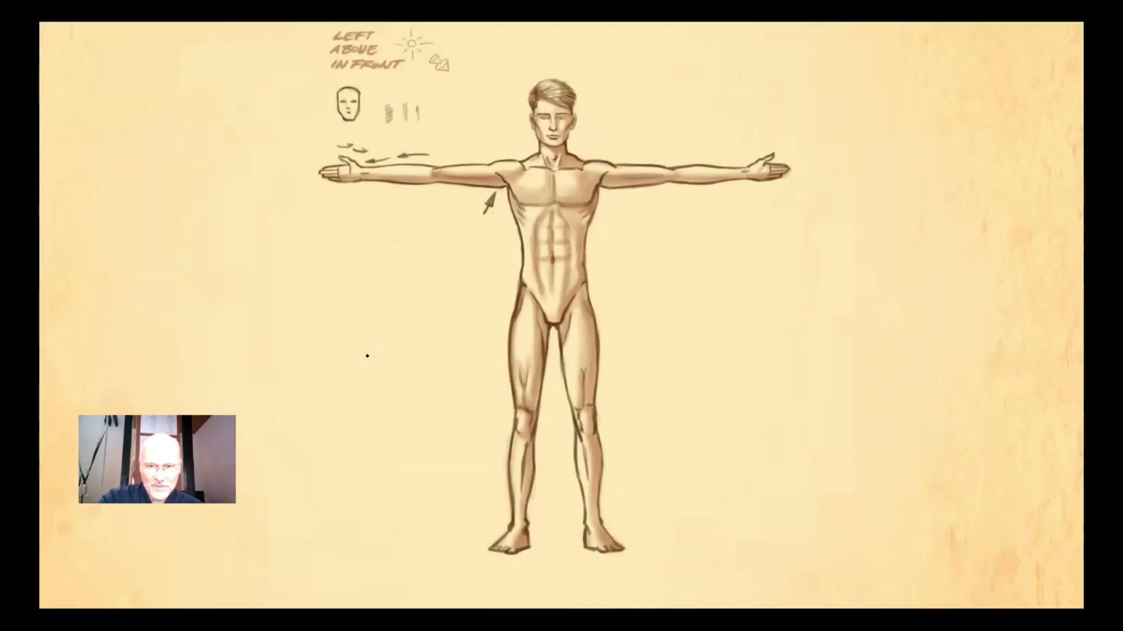